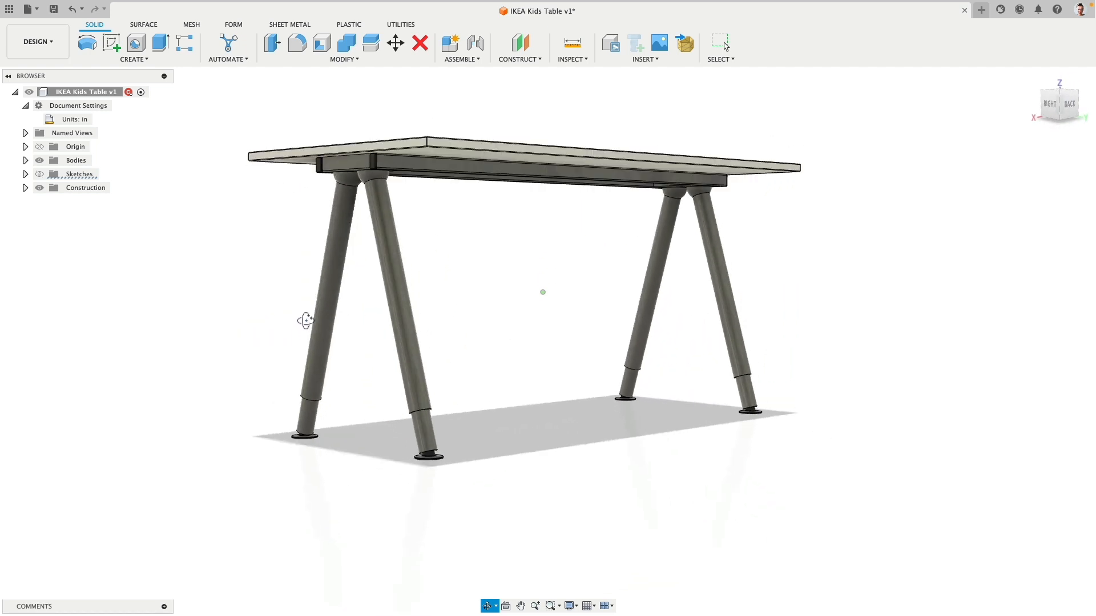
Step: Hide the Table Top body and examine the exposed frame from above
key("Escape")
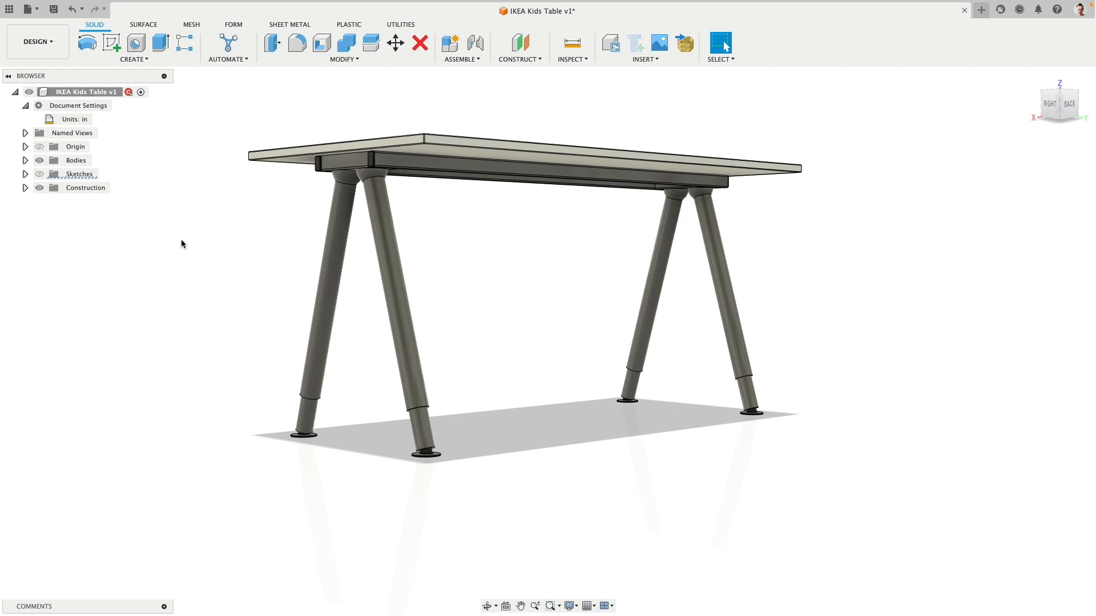
left_click(25, 160)
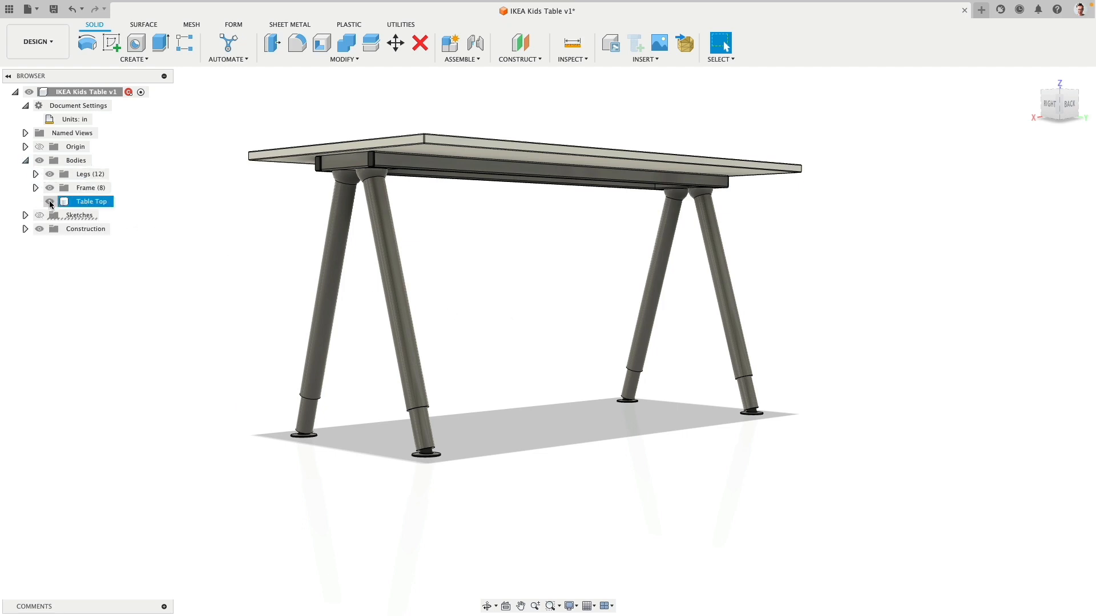
left_click(50, 203)
mouse_move(506, 252)
middle_mouse_down("shift")
mouse_move(540, 296)
mouse_move(513, 267)
middle_mouse_up("shift")
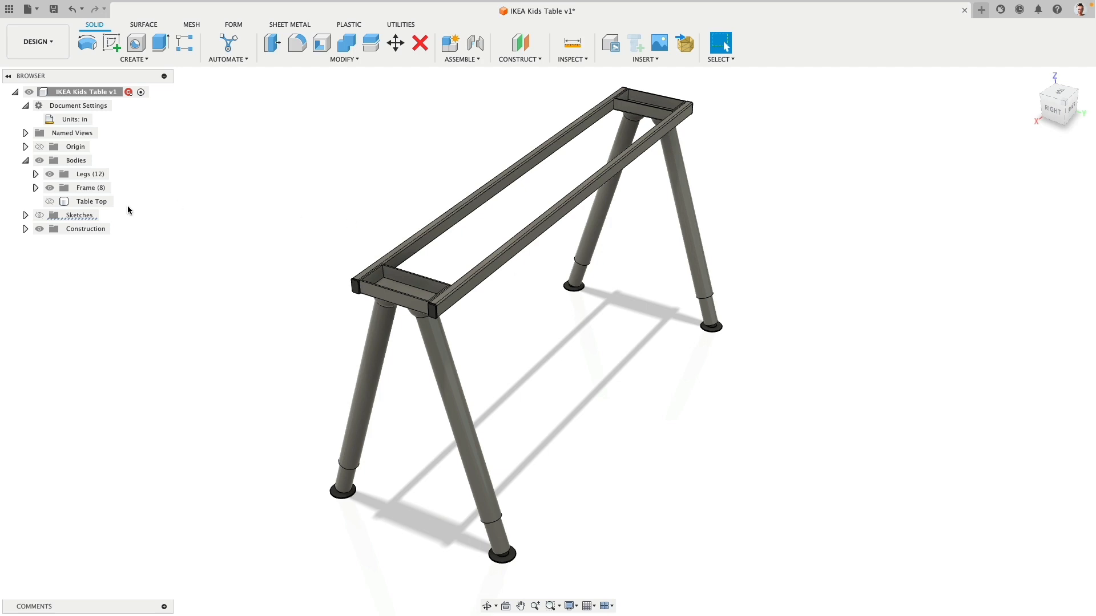
Step: Hide end-cap Body24 in the Frame group and examine the open end of the tube
left_click(35, 188)
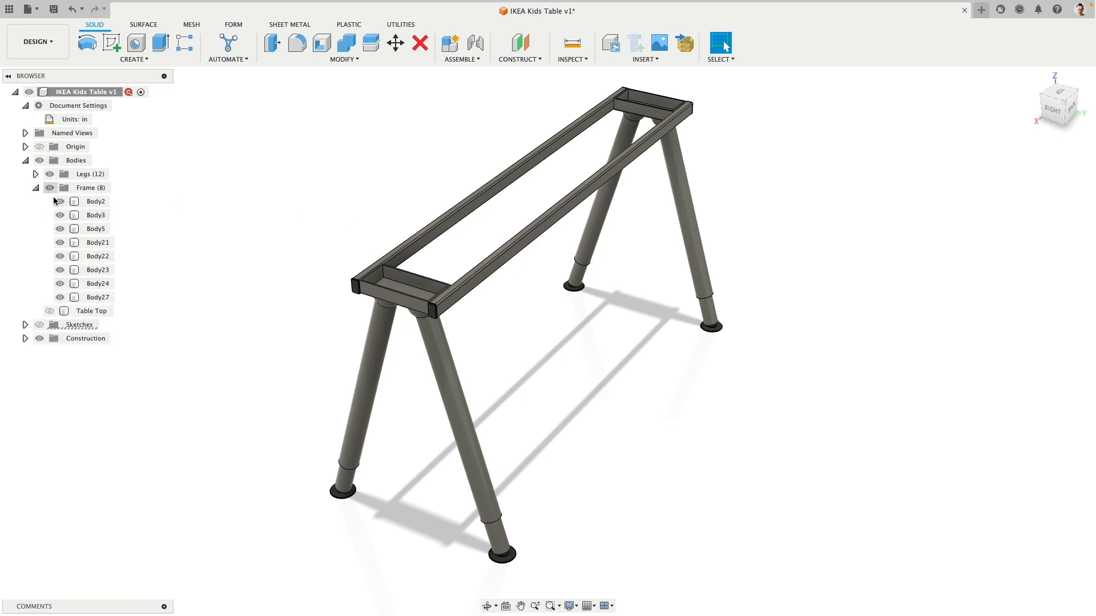
left_click(352, 291)
left_click(60, 283)
scroll(336, 288, "up", 5)
middle_click_drag(347, 310, 326, 349, "shift")
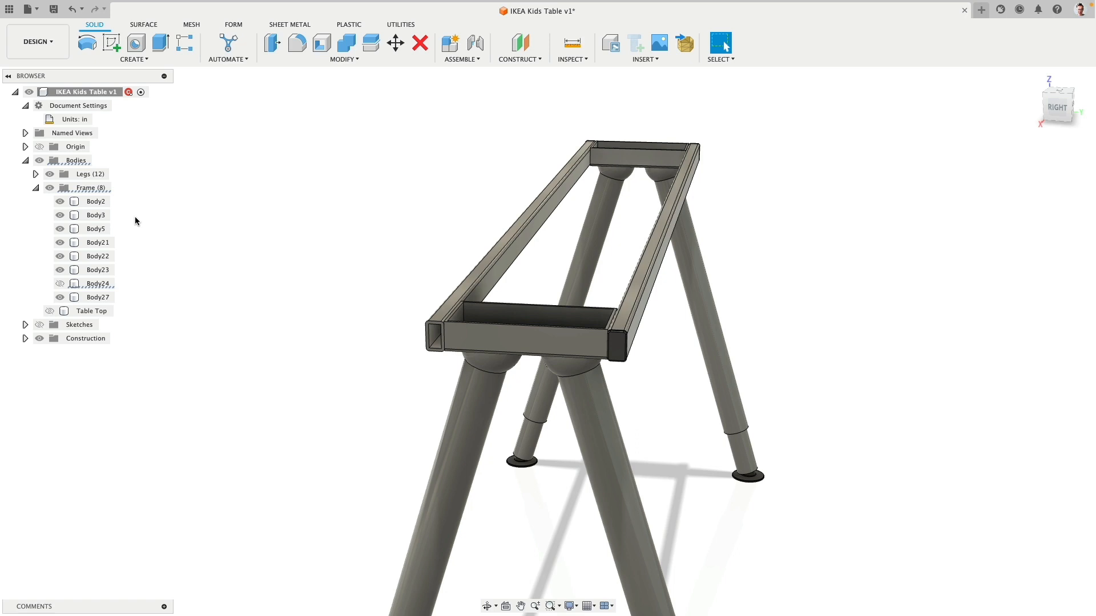
Step: Show the Body24 end cap and the Table Top again and examine the whole table
left_click(60, 283)
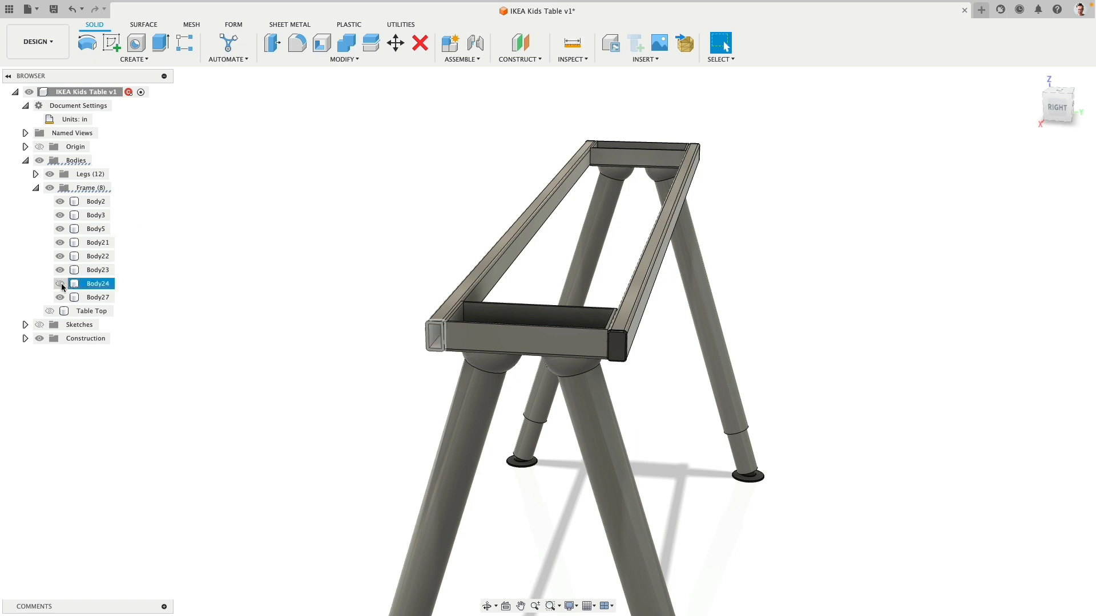
left_click(59, 283)
left_click(50, 311)
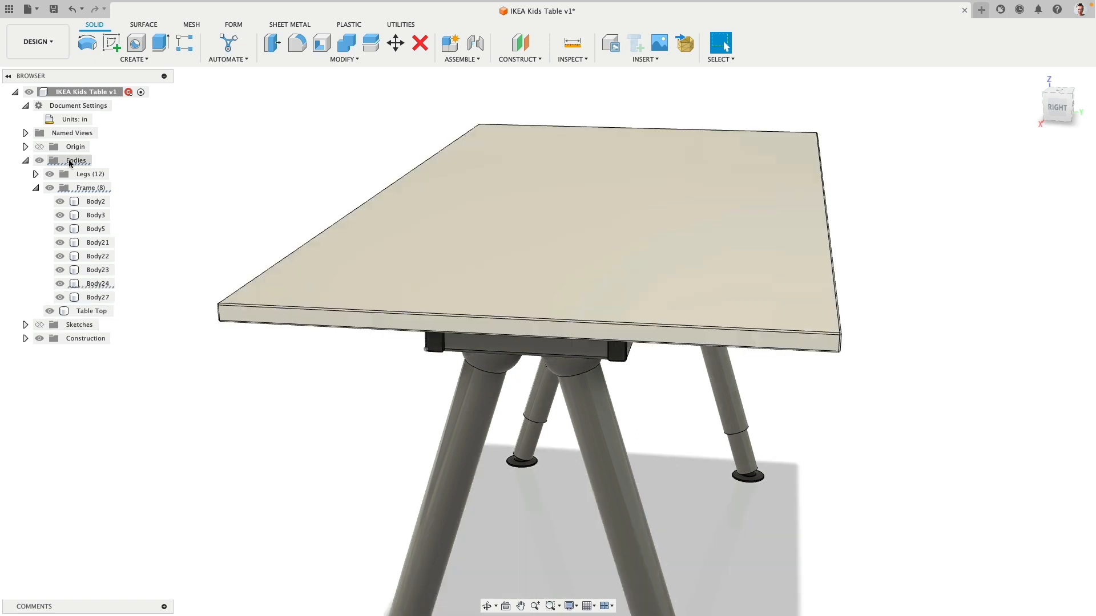
middle_click_drag(277, 179, 261, 184, "shift")
scroll(336, 218, "down", 4)
middle_click_drag(336, 218, 435, 141, "shift")
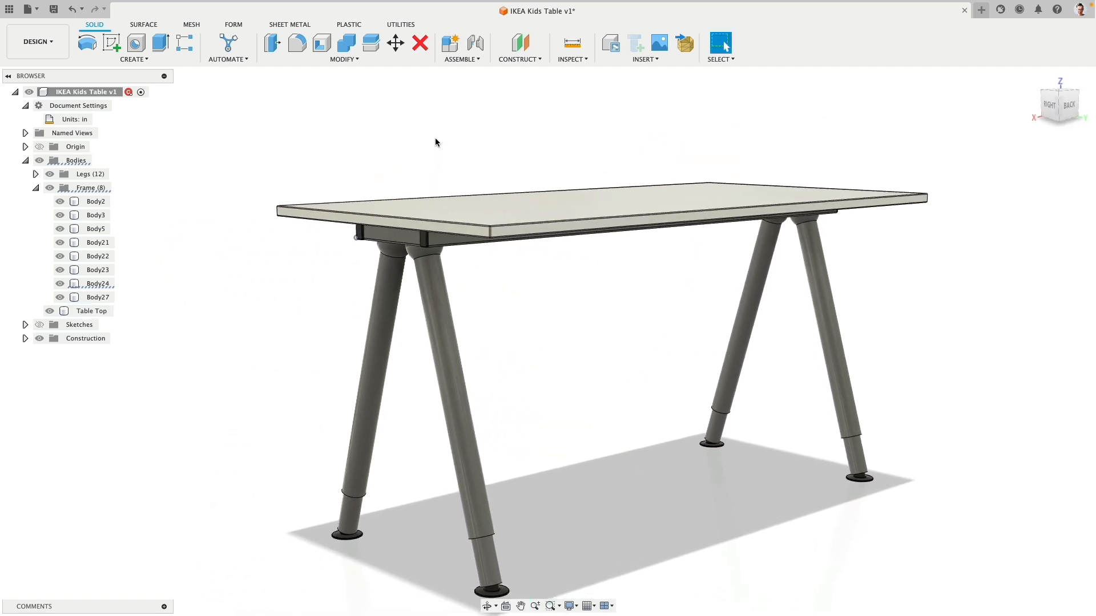
Step: Switch to the Render workspace and start an in-canvas render of the table
left_click(51, 43)
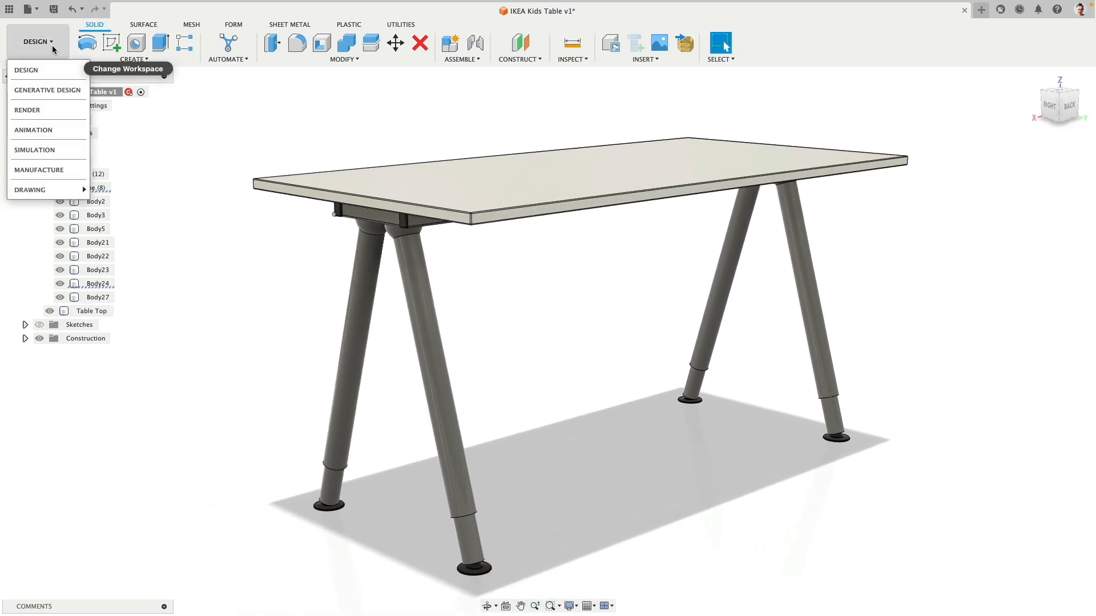
left_click(43, 107)
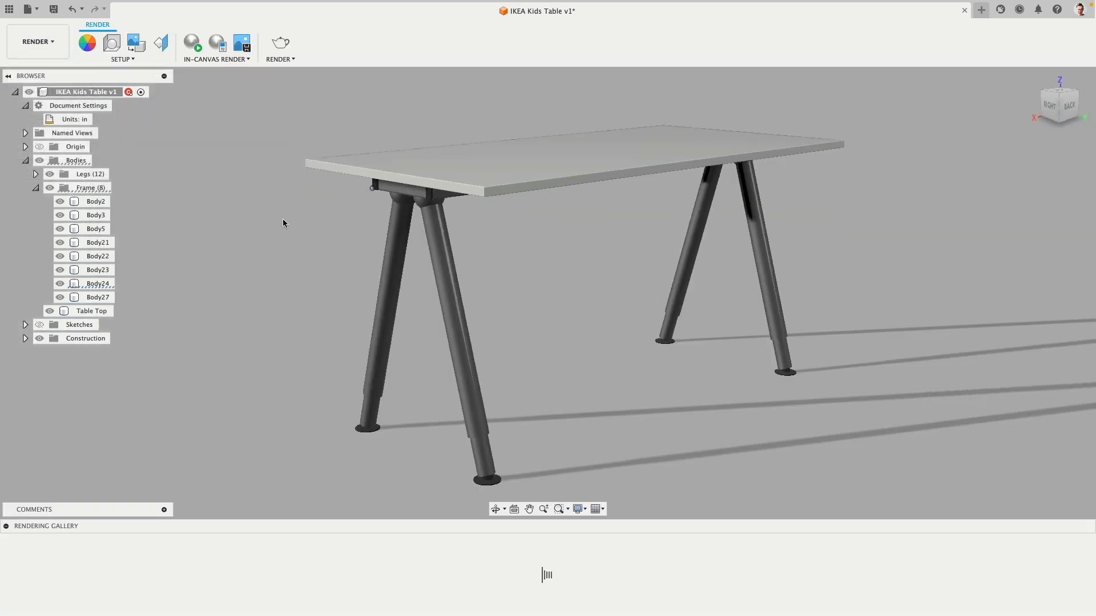
left_click(193, 42)
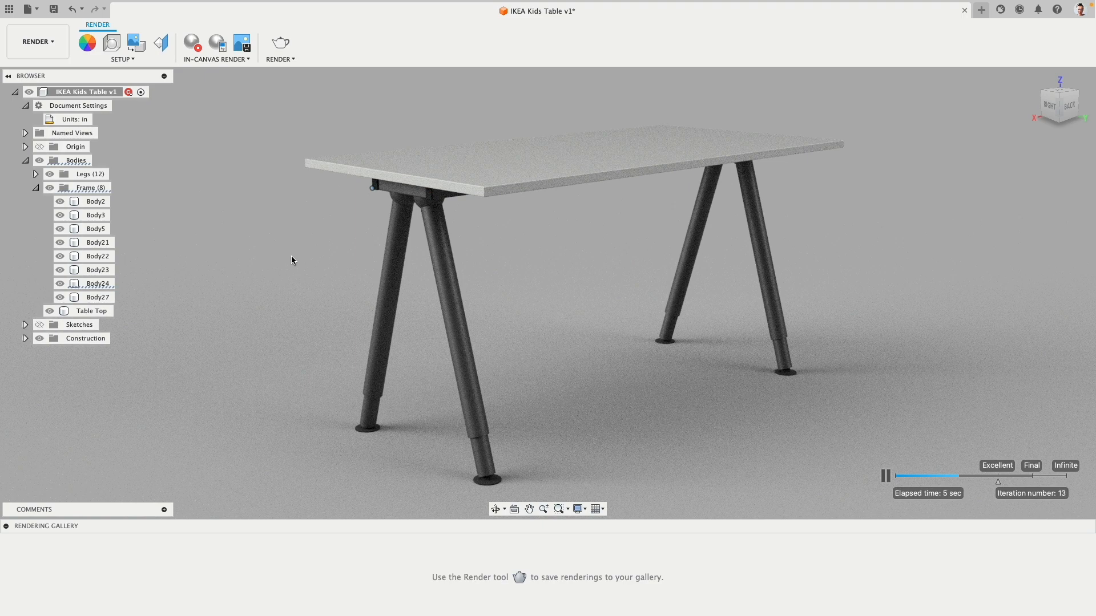
Step: Create a new design and turn off design history capture for it
left_click(982, 10)
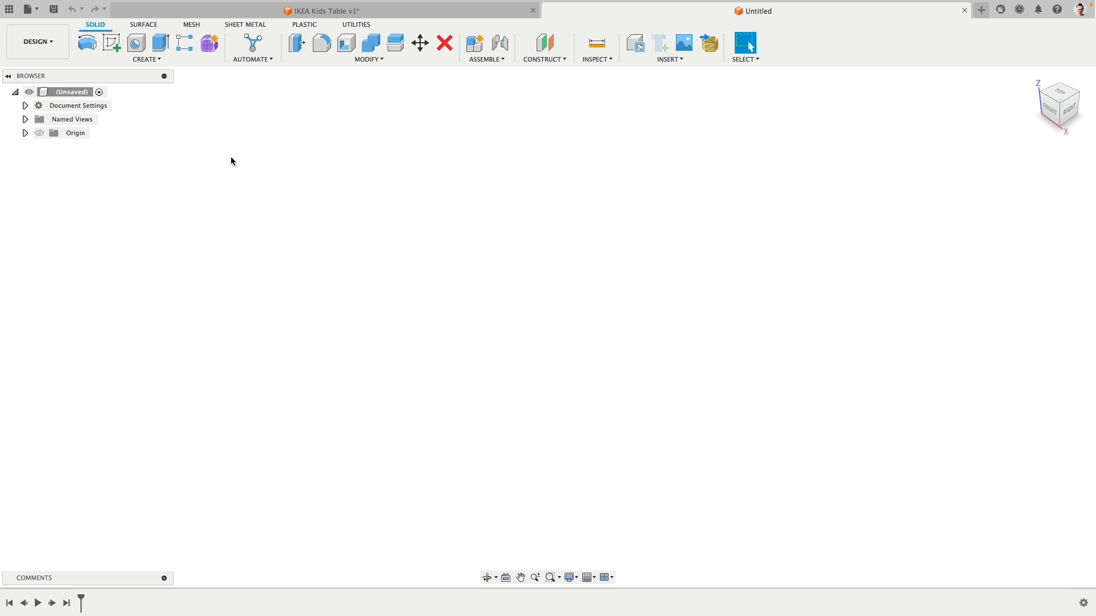
right_click(79, 92)
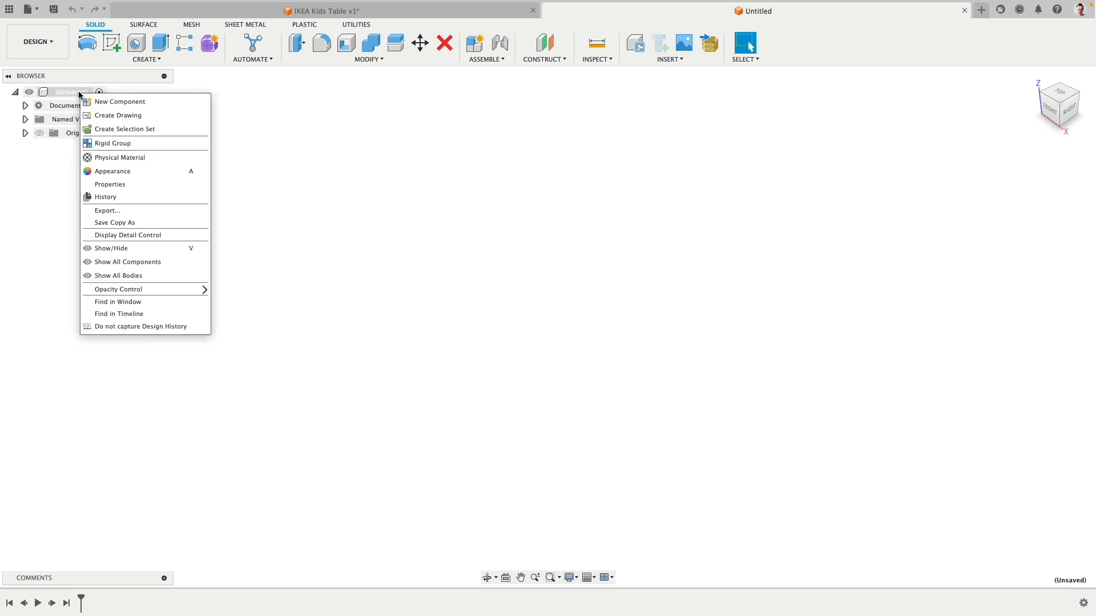
left_click(182, 327)
left_click(560, 322)
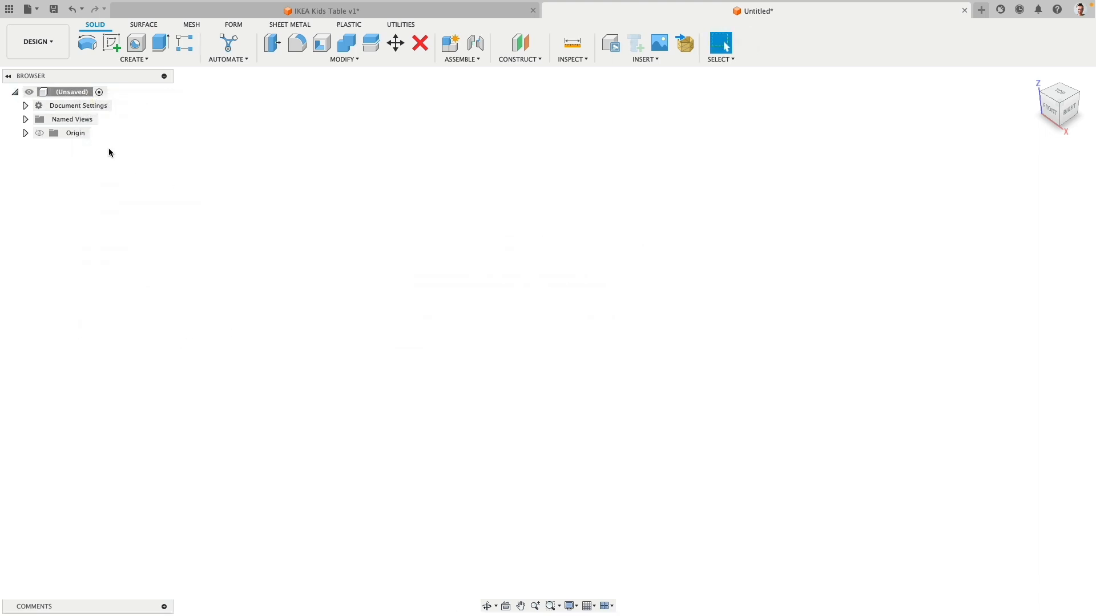
Step: Set the document's active units to Inch
left_click(25, 106)
left_click(104, 120)
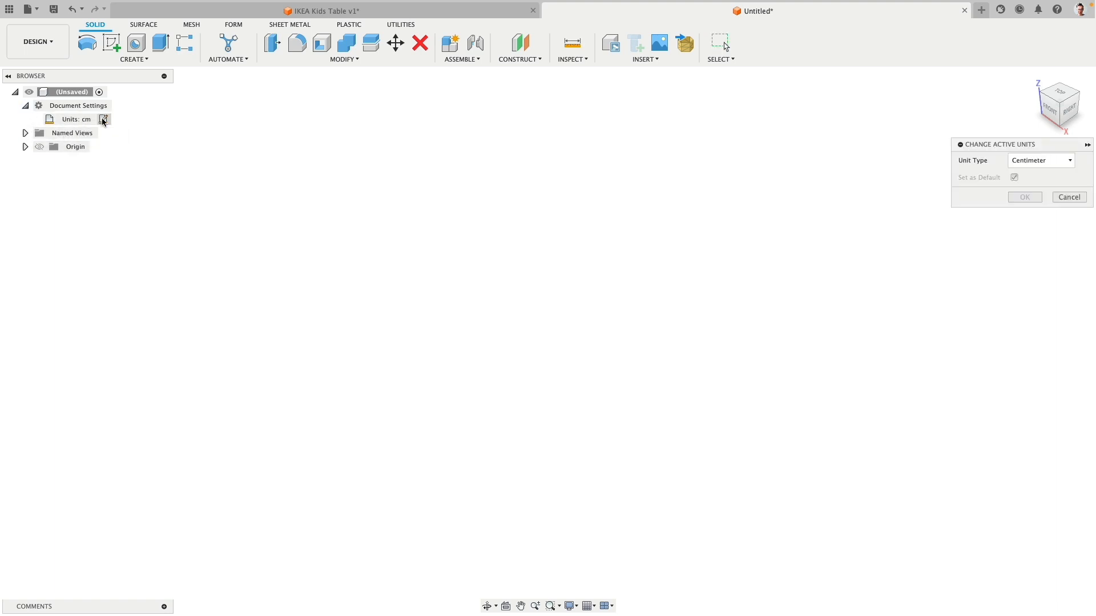
left_click(1034, 161)
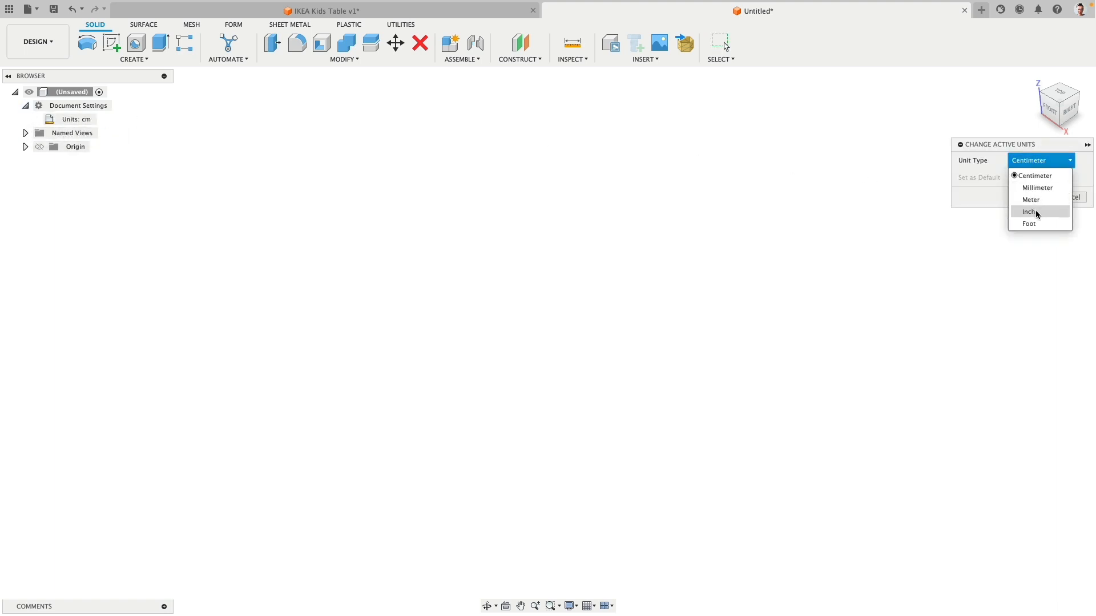
left_click(1030, 212)
left_click(1031, 197)
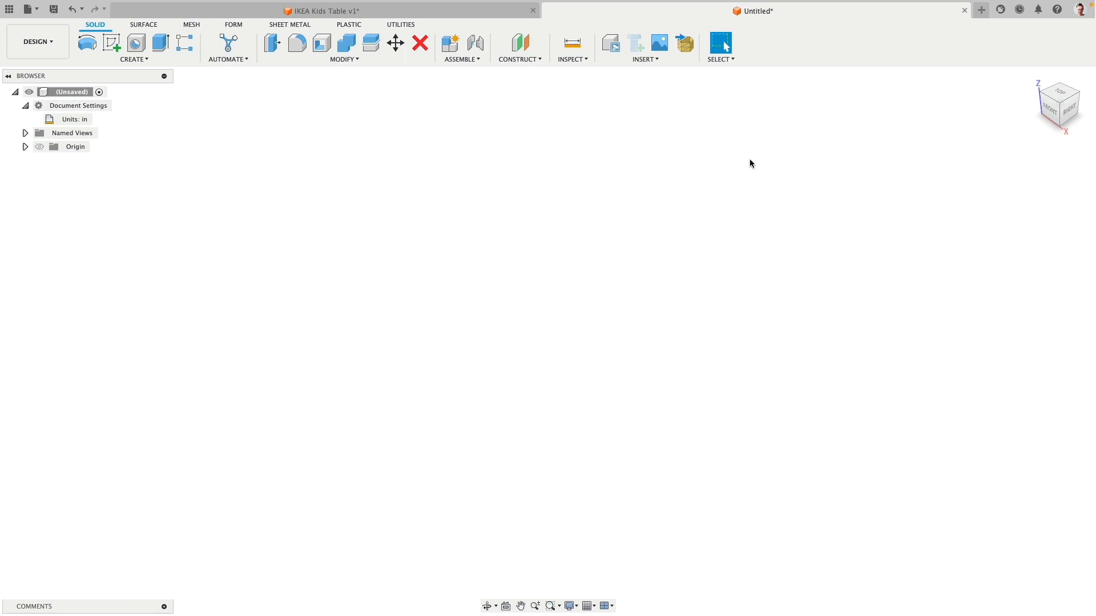
Step: Return to the IKEA Kids Table design, switch it to the Design workspace and examine the table from the front
left_click(375, 13)
left_click(35, 41)
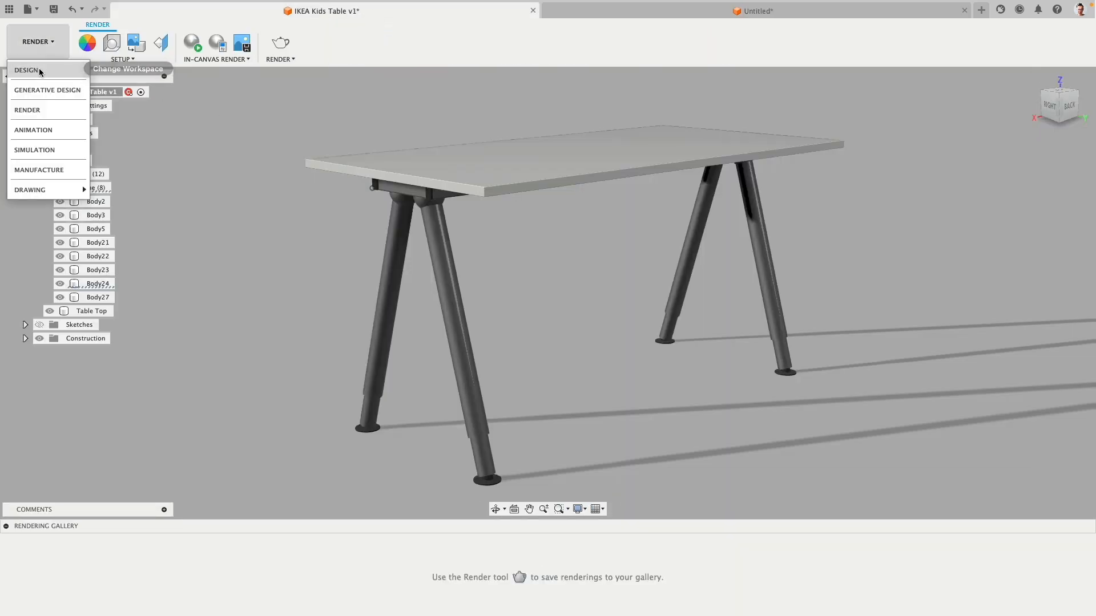
left_click(28, 70)
middle_click_drag(539, 299, 882, 172, "shift")
left_click(1057, 109)
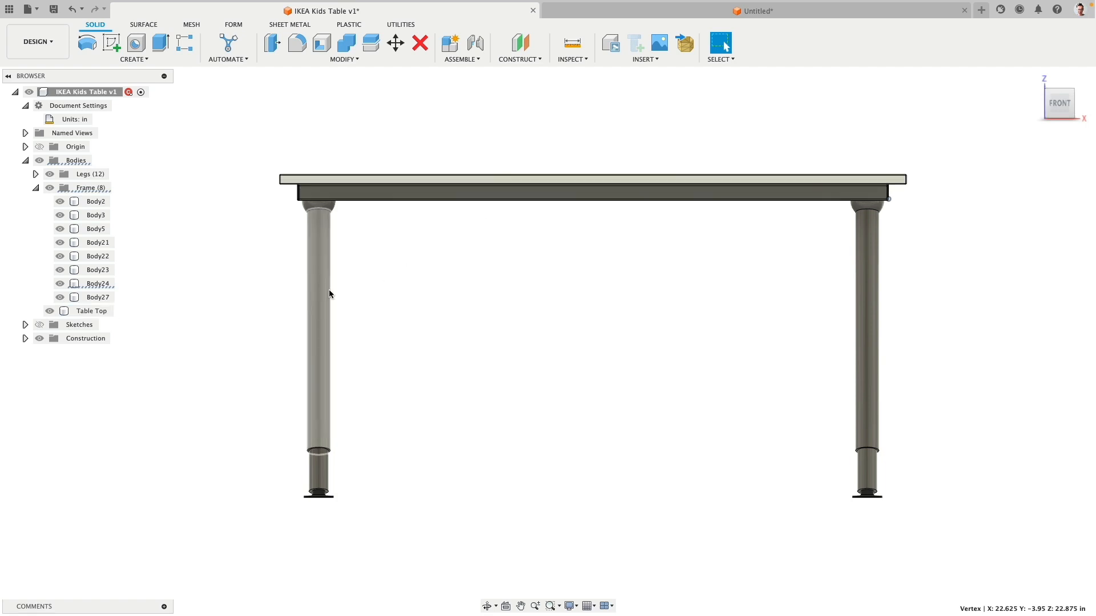
middle_click_drag(331, 294, 508, 337, "shift")
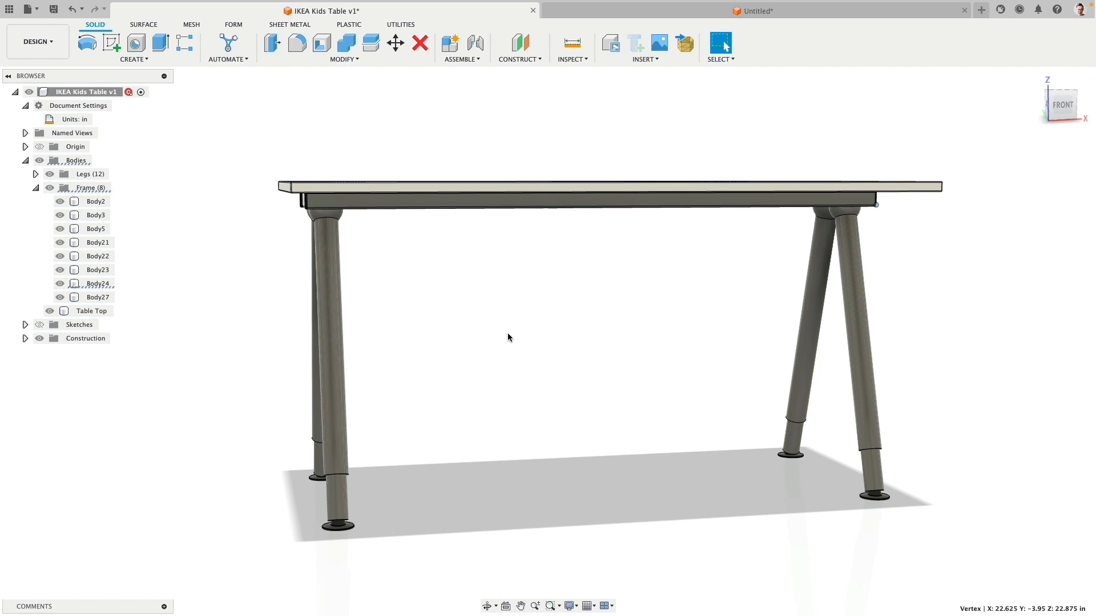
Step: Start a sketch on the front XZ plane of the untitled design
left_click(805, 16)
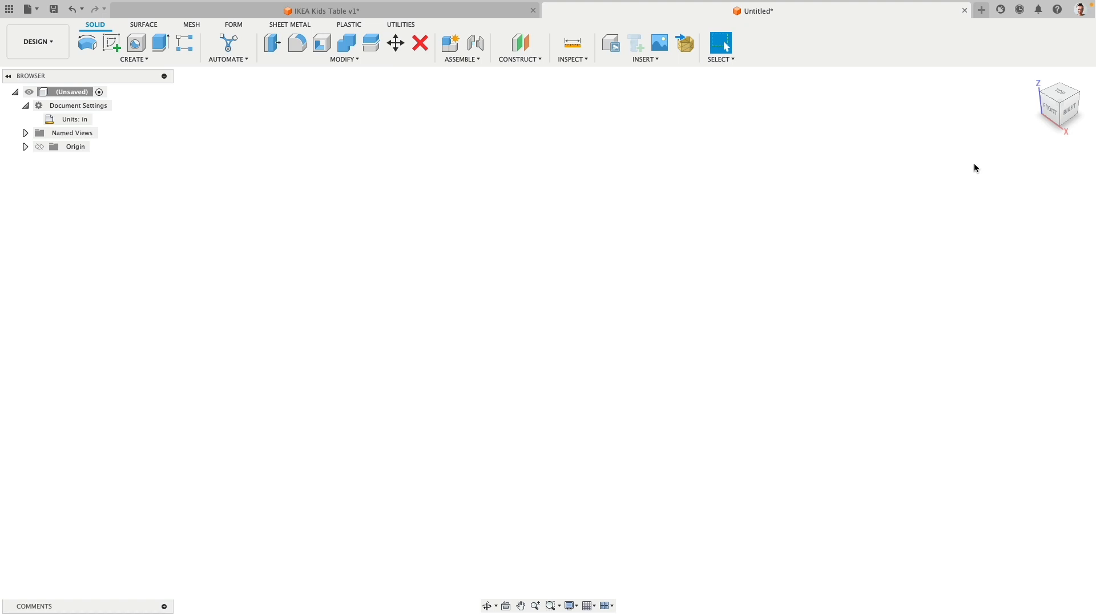
left_click(1051, 109)
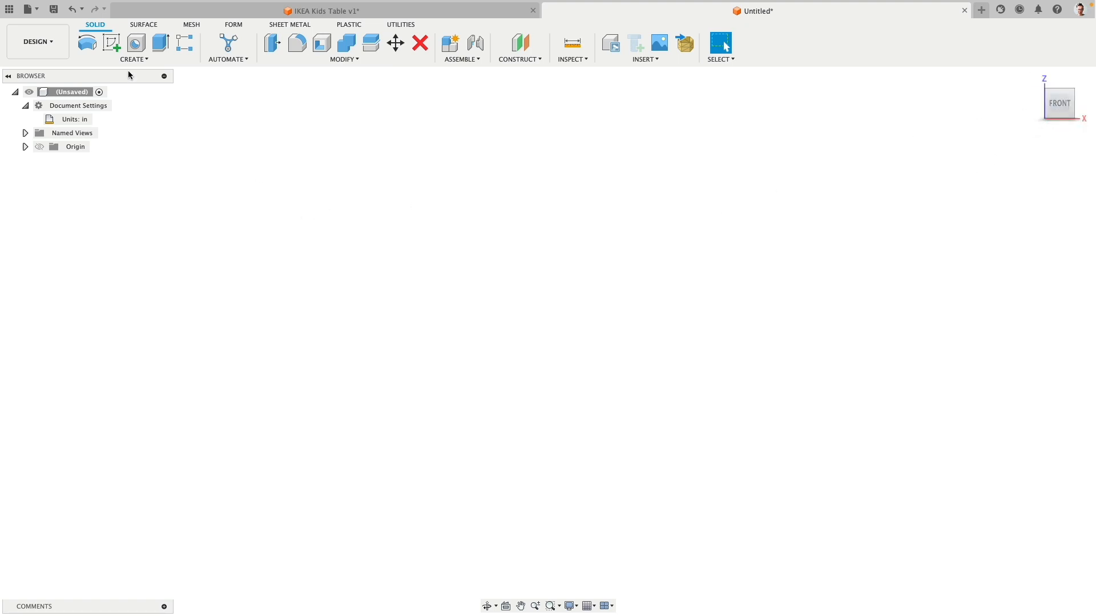
left_click(112, 42)
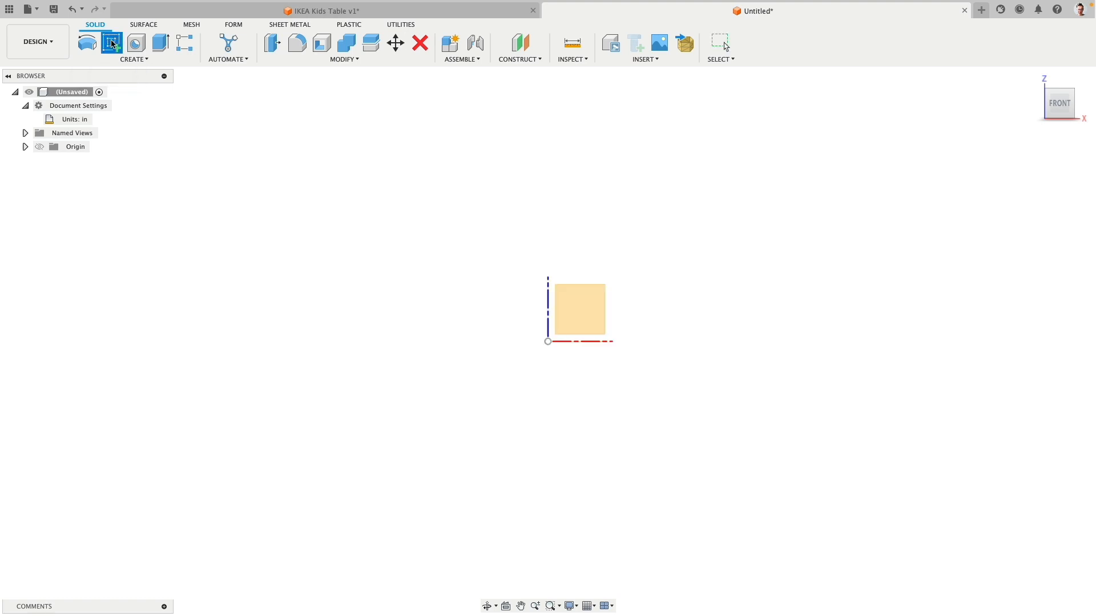
left_click(578, 313)
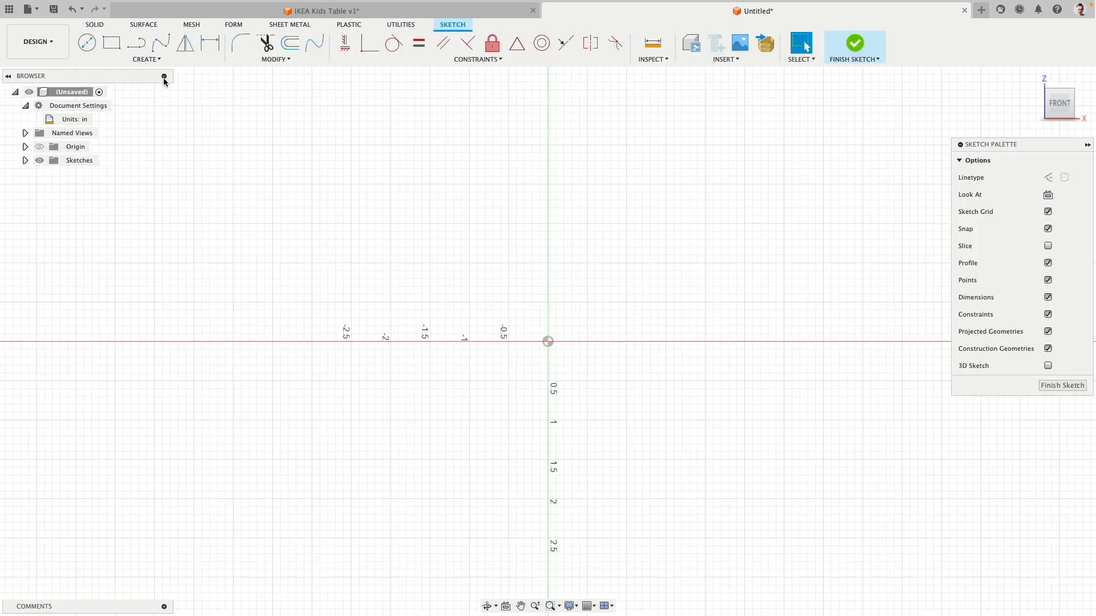
Step: Sketch a thin horizontal two-point rectangle about 4.8 in wide above the origin
left_click(148, 59)
mouse_move(143, 84)
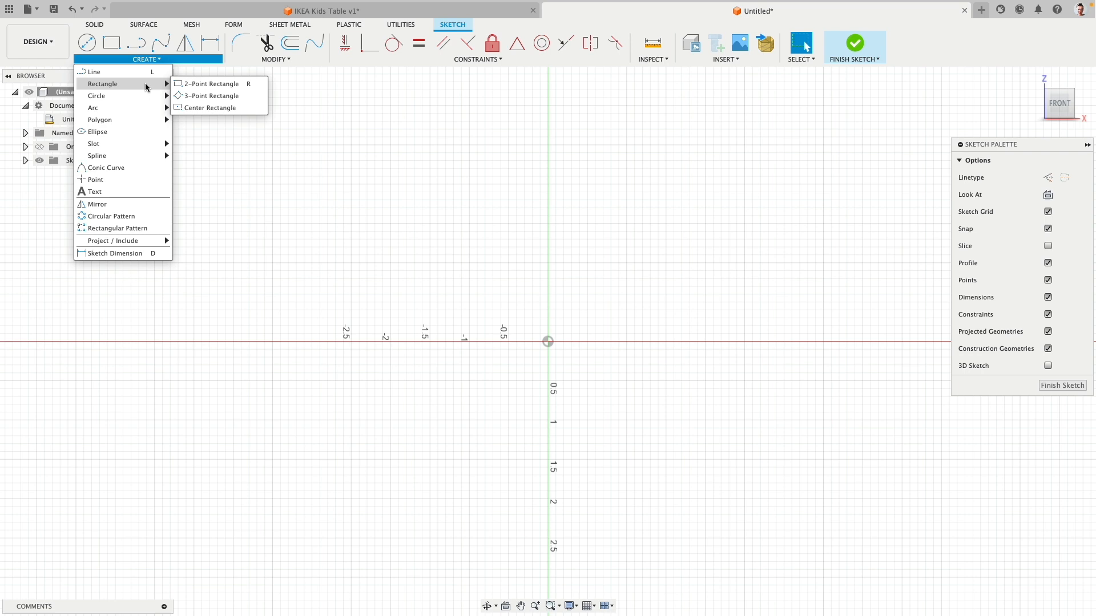
left_click(204, 86)
left_click(407, 113)
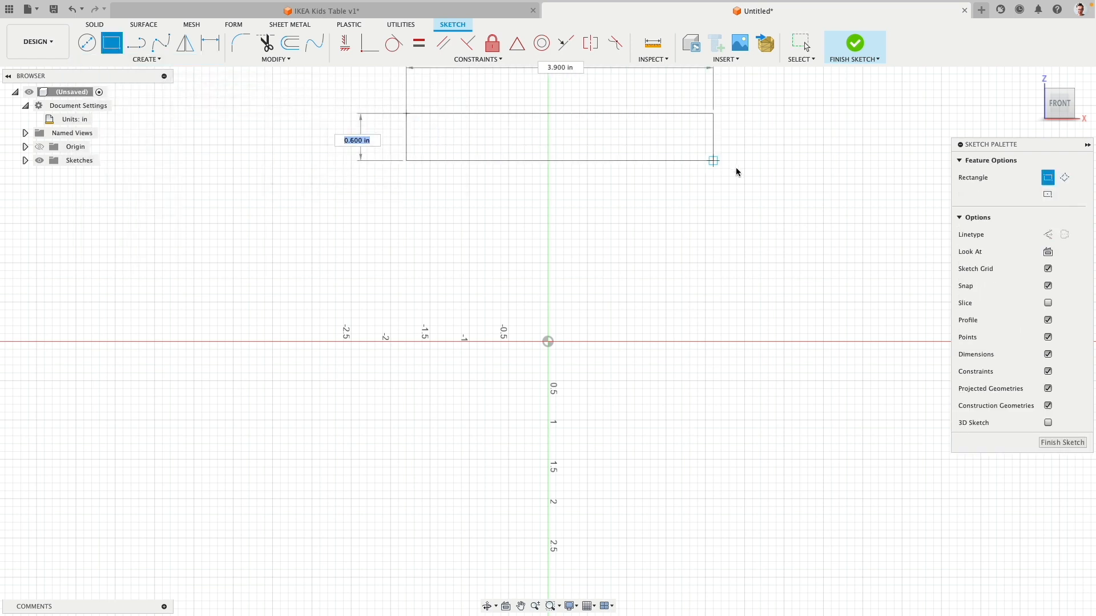
left_click(783, 139)
mouse_move(784, 139)
middle_mouse_down()
mouse_move(717, 201)
mouse_move(644, 215)
middle_mouse_up()
Step: Dimension the rectangle's height at 0.75 in
left_click(210, 43)
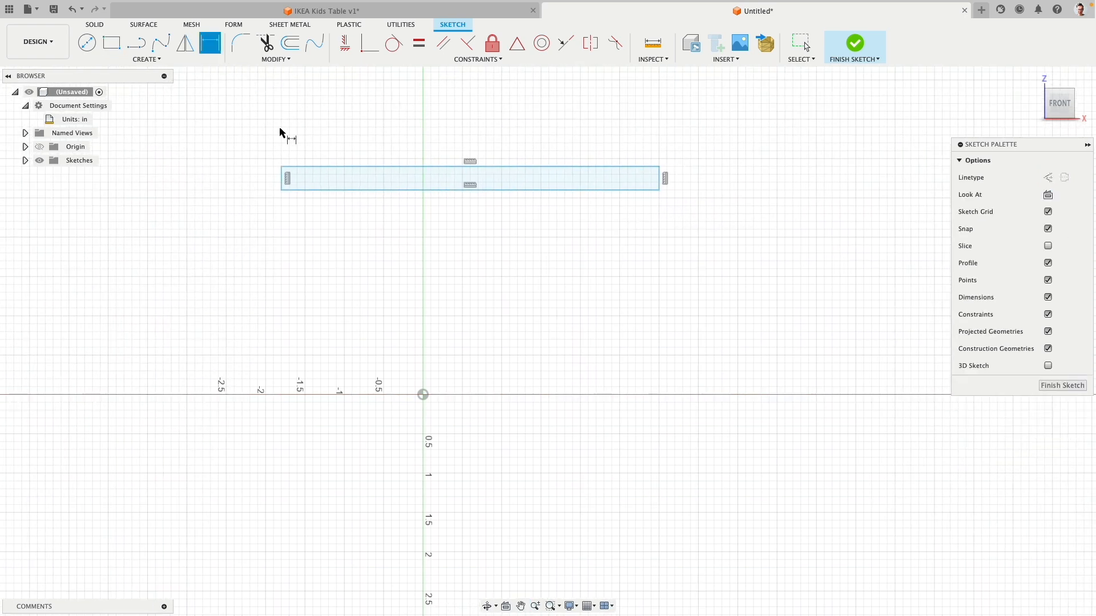
left_click(282, 179)
left_click(244, 179)
type("0.75")
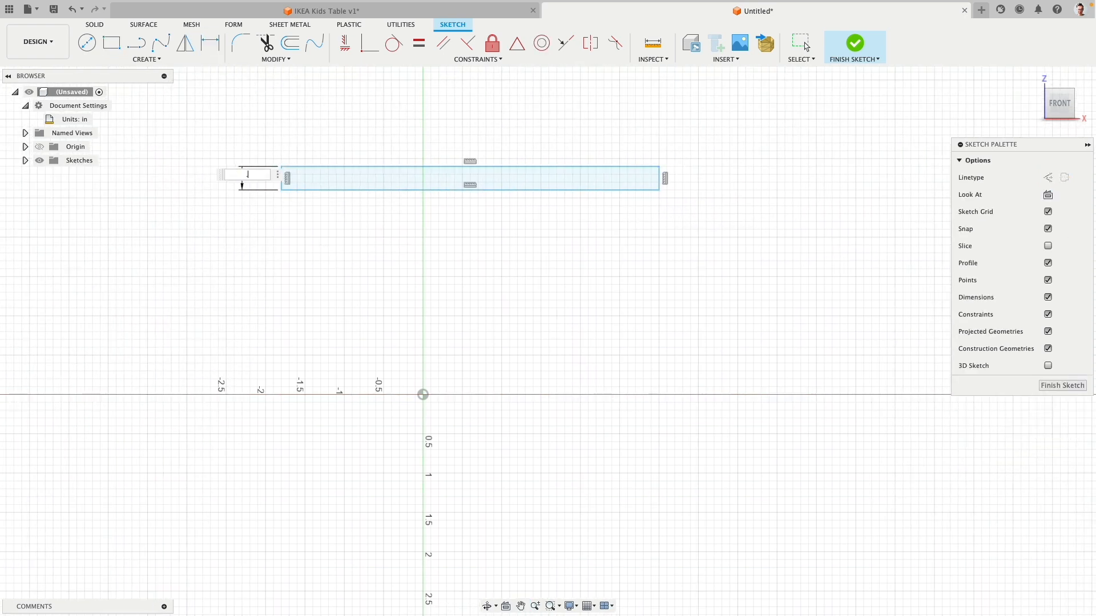
key("Return")
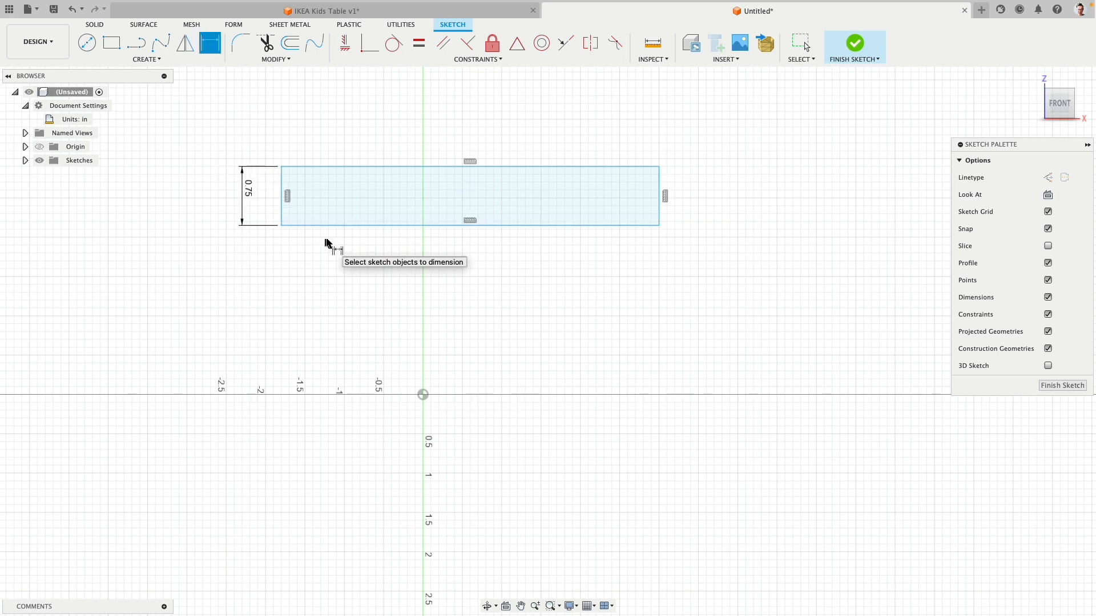
Step: Dimension the rectangle's width at 48 in
left_click(549, 166)
left_click(505, 124)
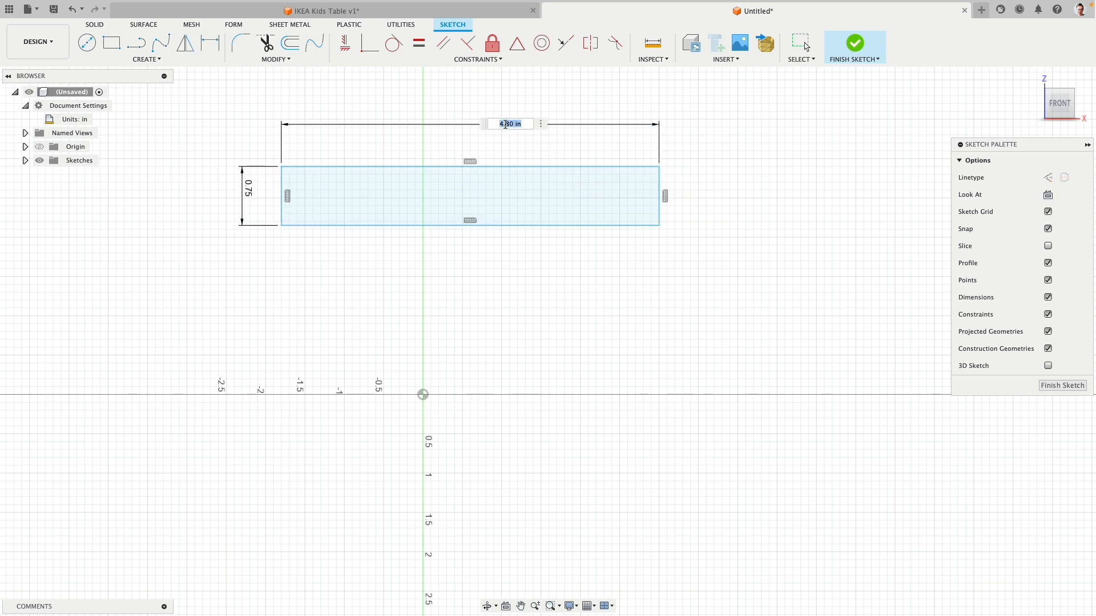
type("48")
key("Return")
scroll(558, 257, "down", 5)
middle_click_drag(697, 257, 494, 297)
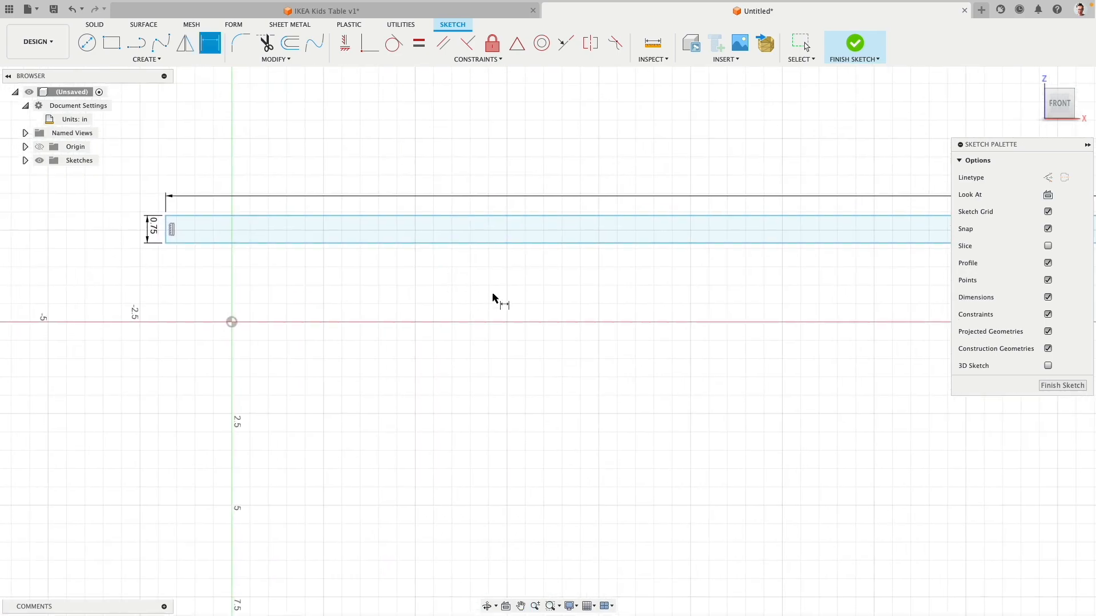
scroll(514, 305, "down", 8)
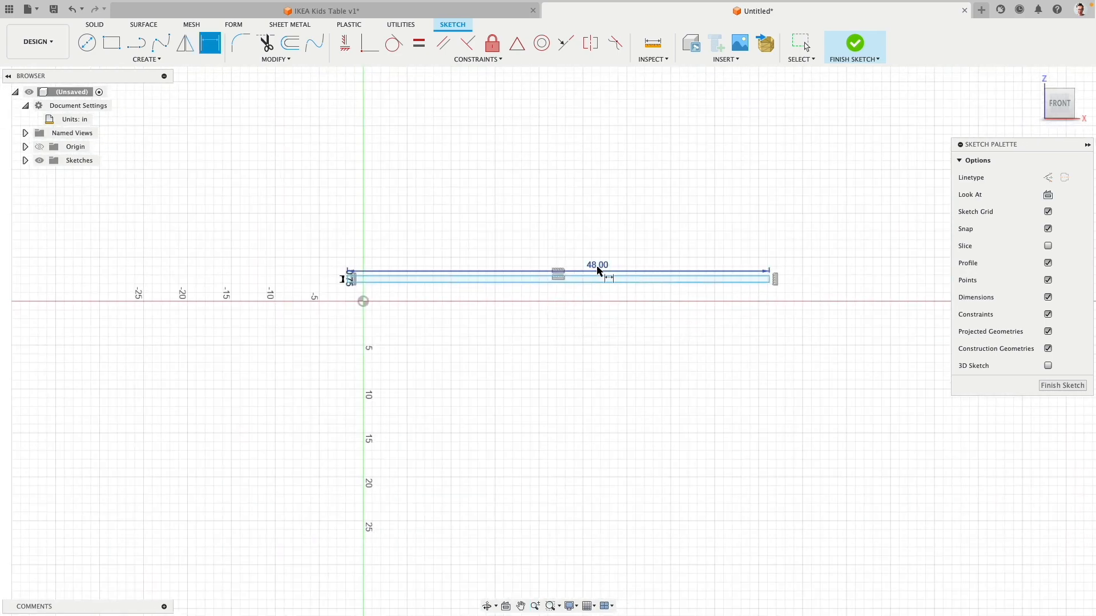
Step: Place both dimensions clear of the rectangle and shift it across the vertical axis, with its lower-left corner at about X -22, Z 17 in
left_click_drag(597, 271, 563, 232)
left_click_drag(348, 278, 323, 256)
key("d")
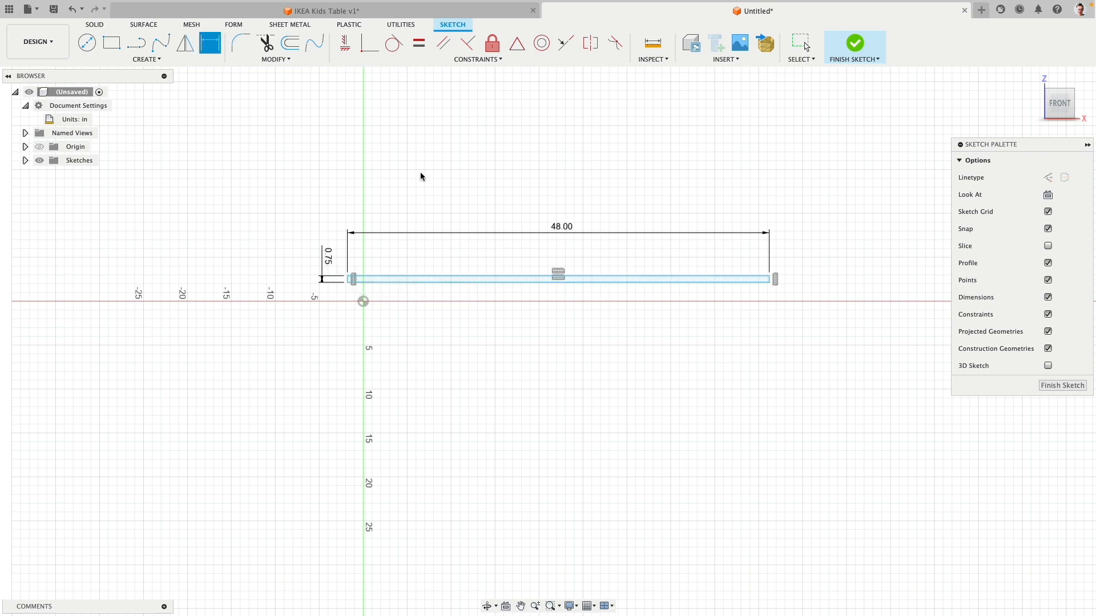
key("Escape")
mouse_move(584, 286)
left_mouse_down()
mouse_move(348, 173)
mouse_move(242, 171)
mouse_move(166, 154)
left_mouse_up()
middle_click_drag(367, 194, 449, 268)
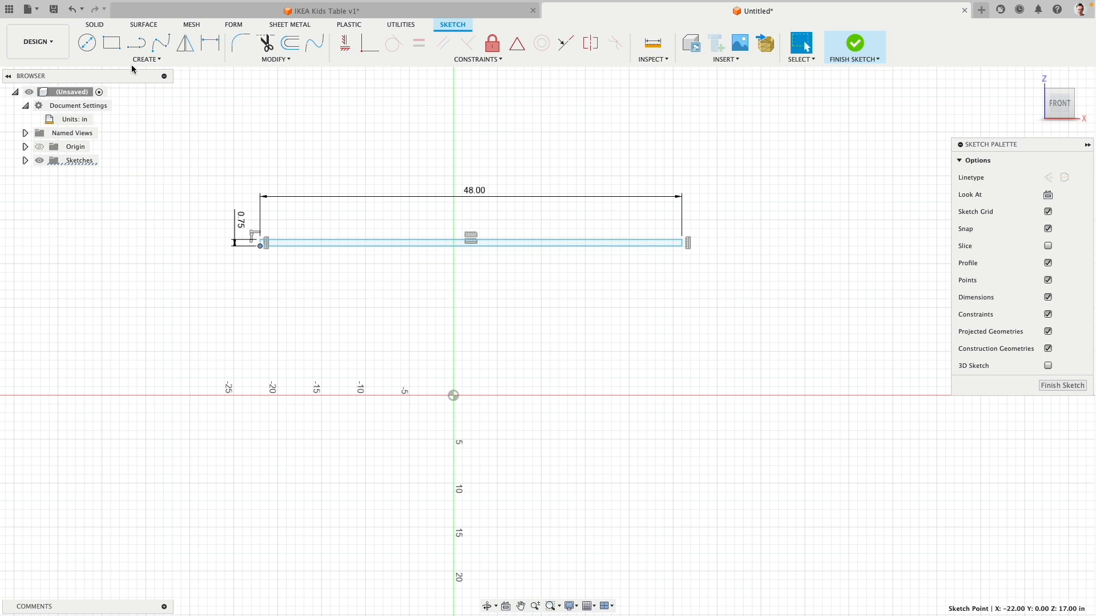
Step: Draw a line from the origin to the midpoint of the rectangle's lower edge
left_click(136, 43)
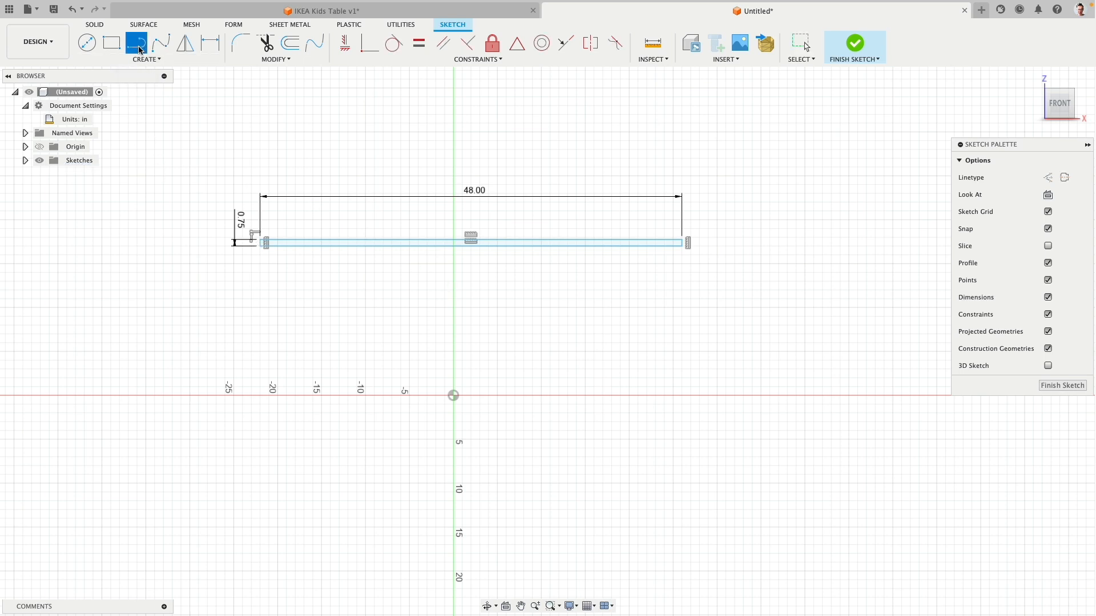
left_click(454, 396)
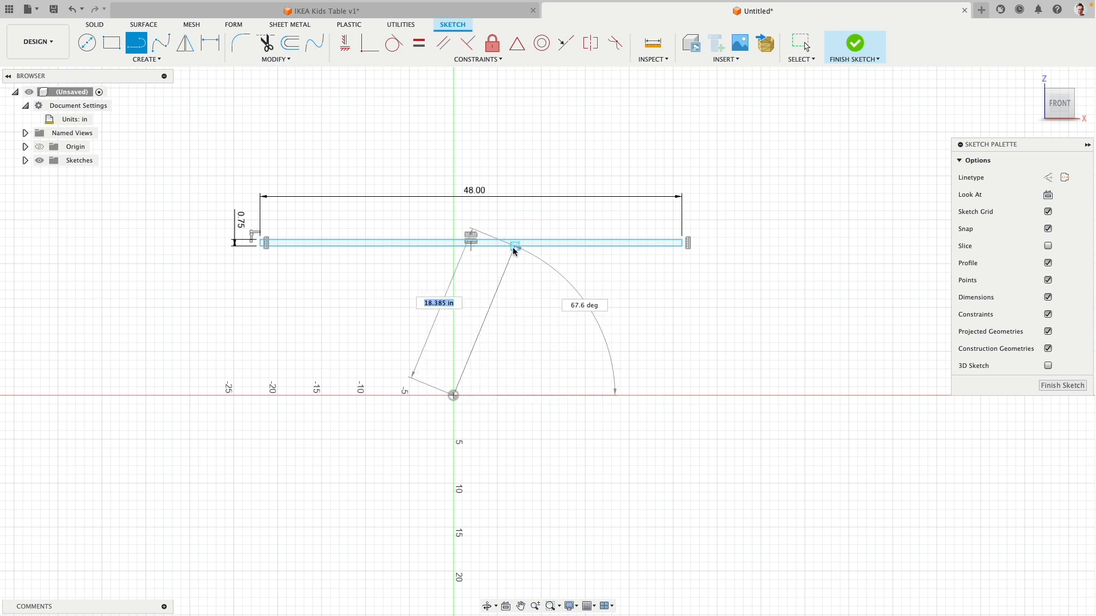
left_click(470, 247)
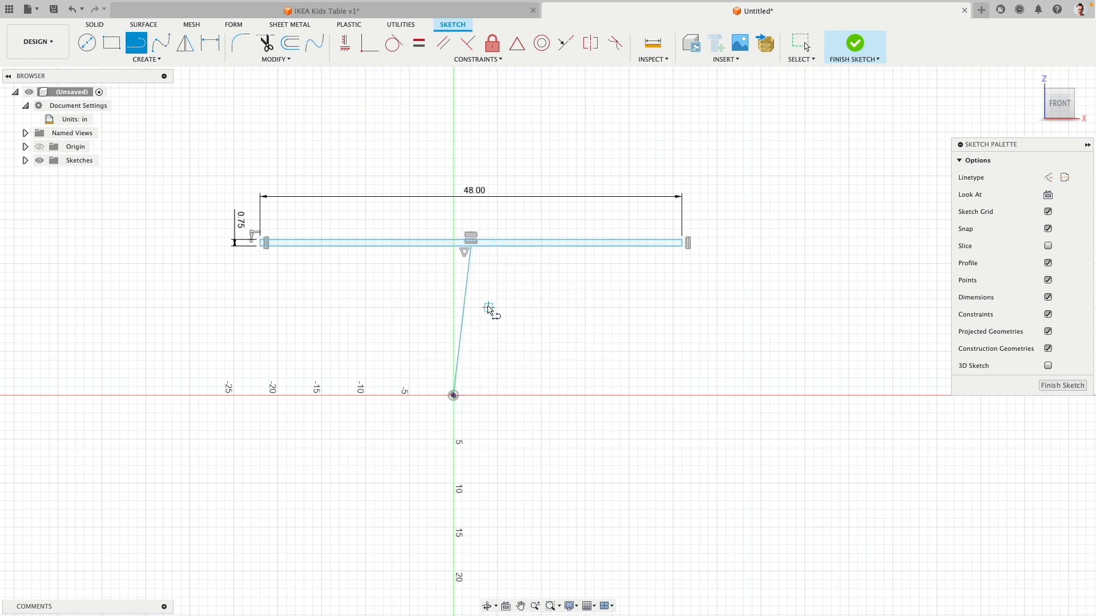
key("Escape")
Step: Constrain the line below the rectangle to vertical and convert it to construction geometry
left_click(467, 299)
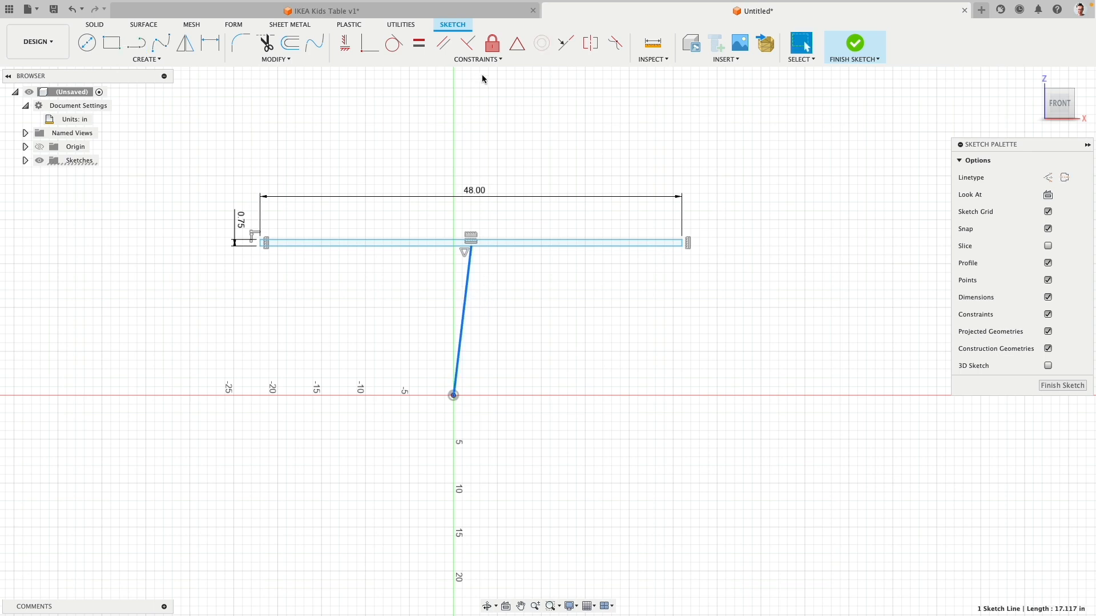
left_click(345, 52)
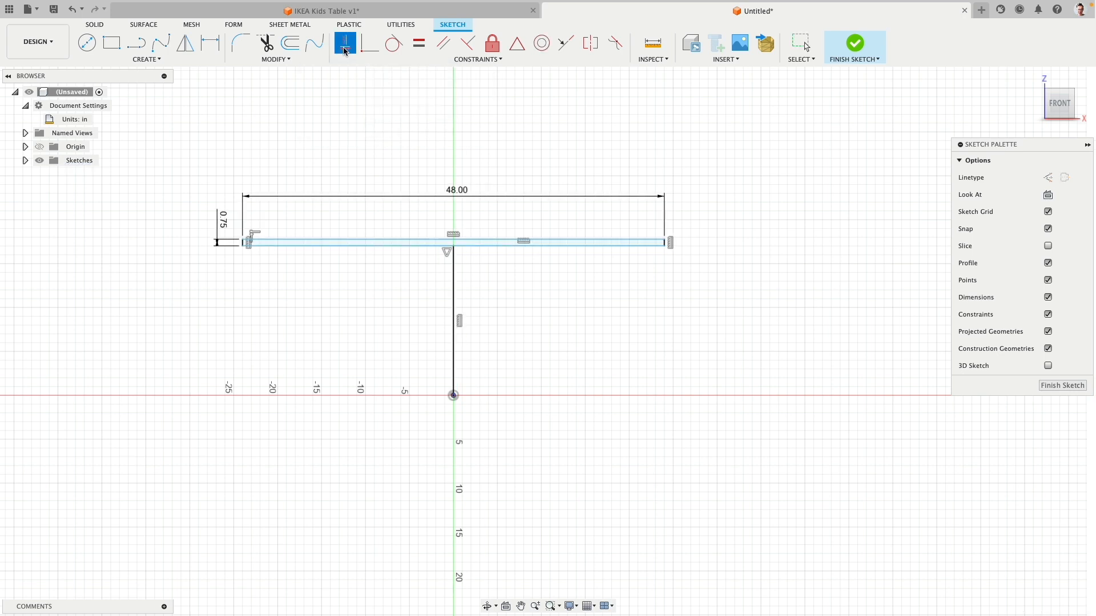
key("Escape")
left_click(454, 311)
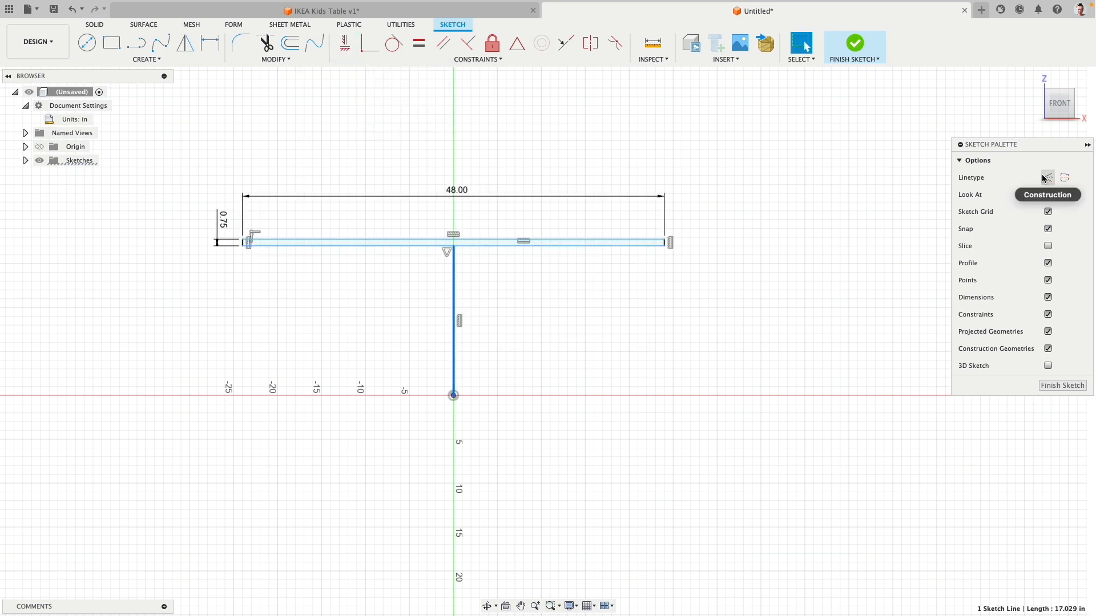
left_click(1048, 177)
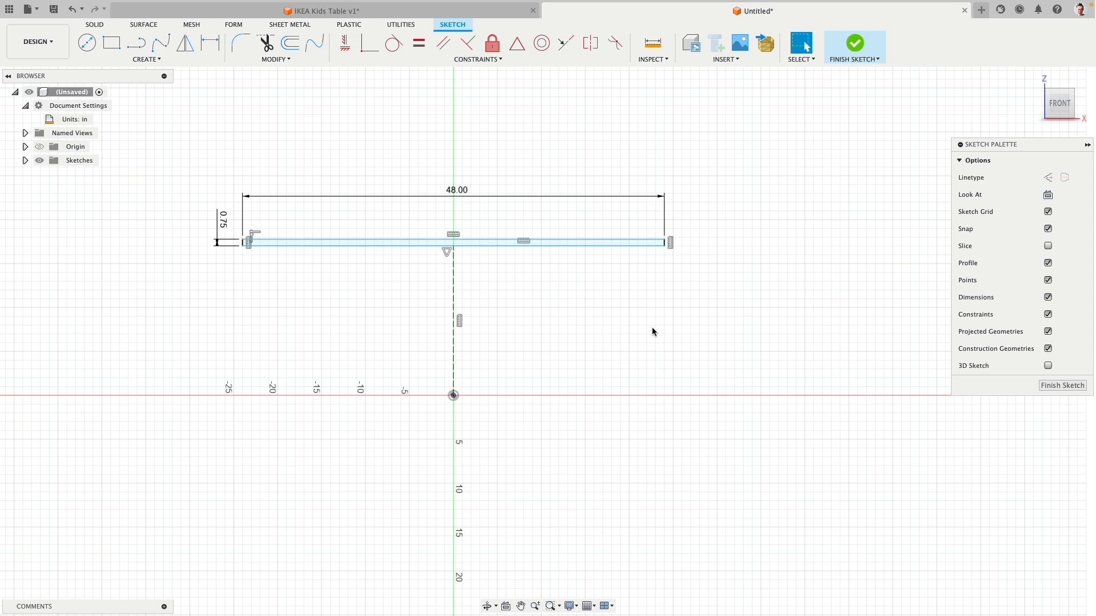
Step: Remove the vertical construction line and shift the rectangle off-centre, with its lower-right corner at X 32, Z 20 in
left_click(453, 296)
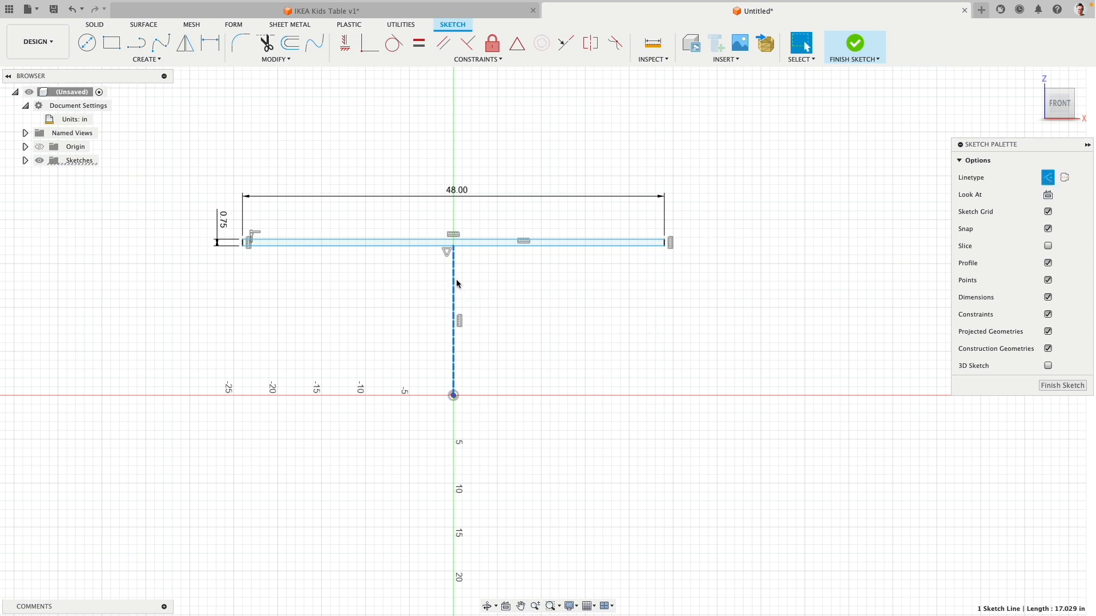
key("Delete")
left_click_drag(682, 242, 747, 216)
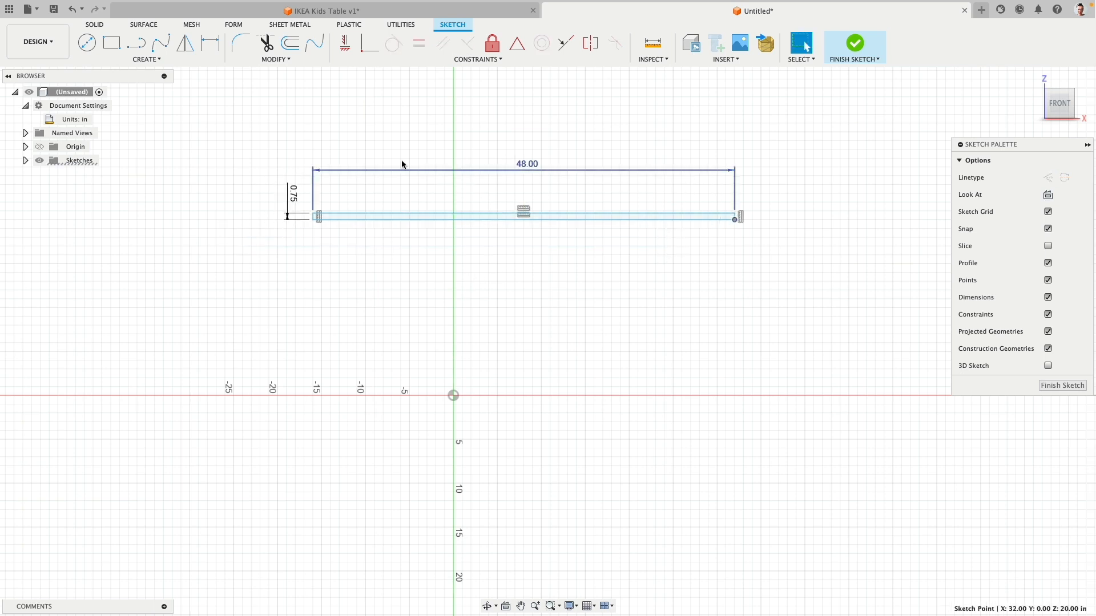
Step: Place a sketch point at the midpoint of the rectangle's lower edge and align it vertically with the origin
left_click(147, 60)
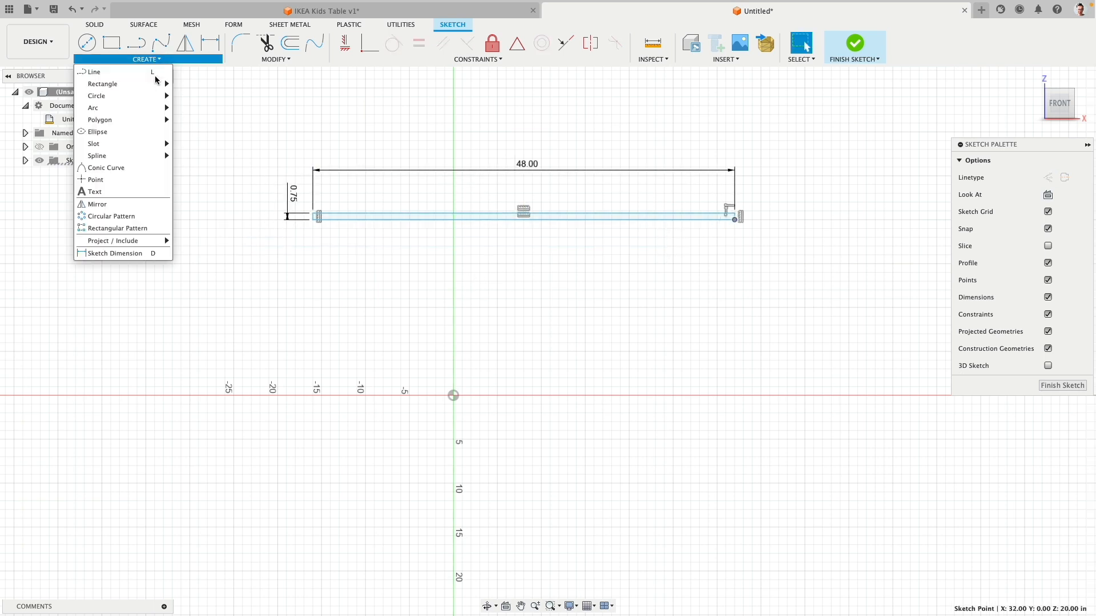
left_click(100, 181)
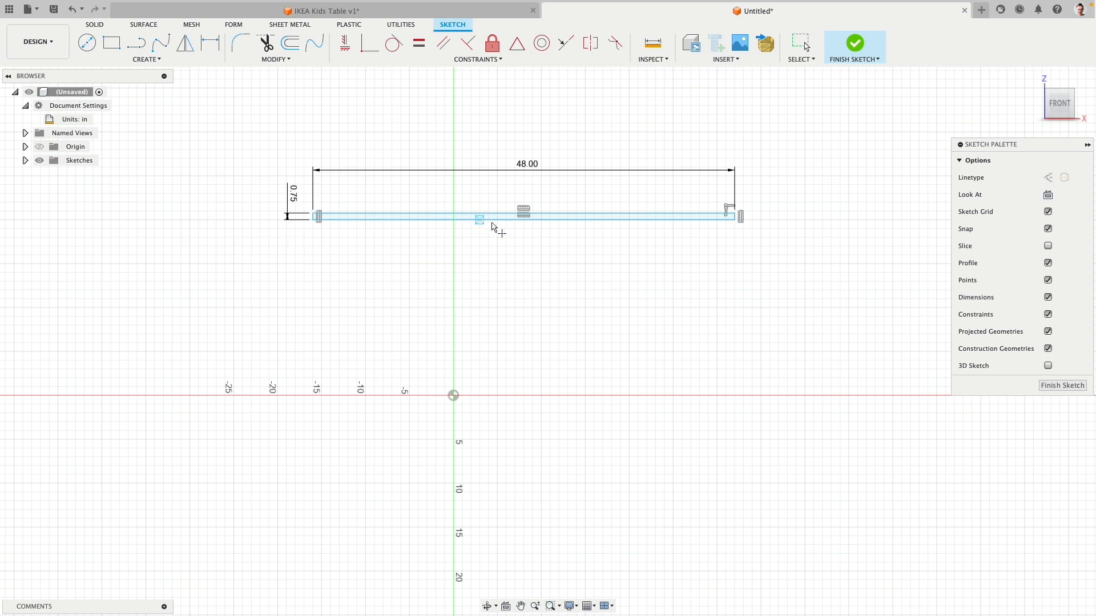
left_click(345, 45)
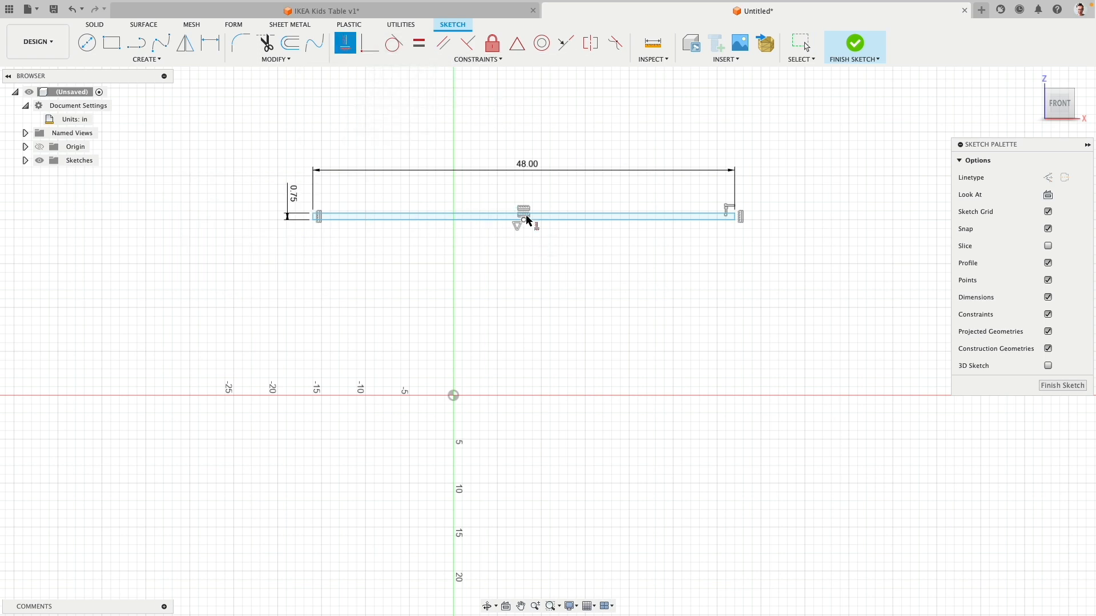
left_click(454, 396)
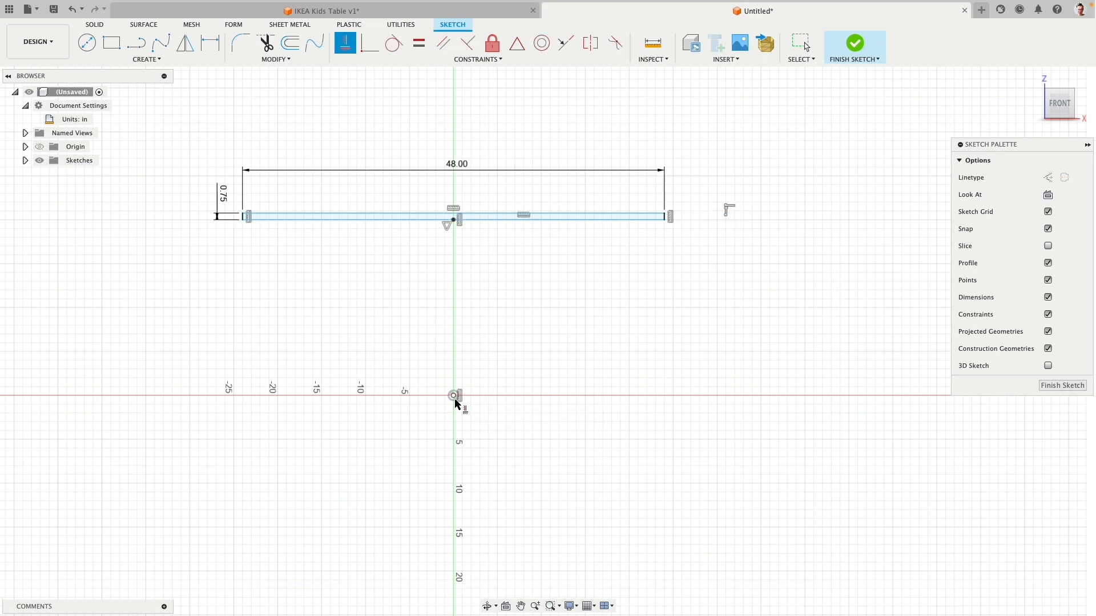
key("Escape")
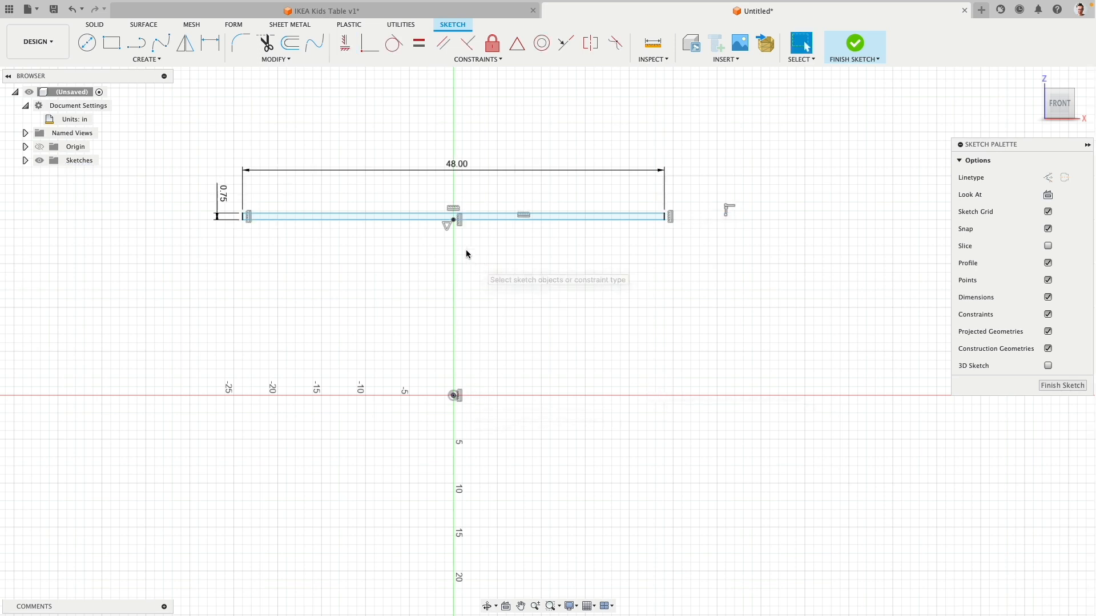
Step: Dimension the vertical distance from the origin to the rectangle's lower-left corner at 23.25 in
mouse_move(454, 219)
left_mouse_down()
mouse_move(453, 178)
mouse_move(454, 235)
mouse_move(454, 224)
left_mouse_up()
left_click_drag(362, 232, 491, 237)
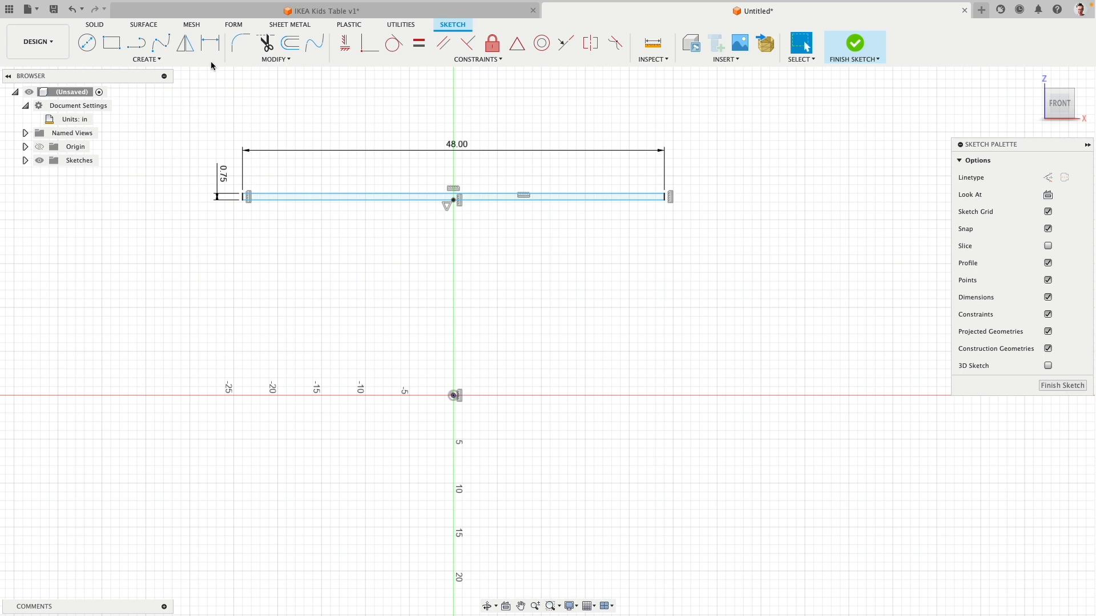
left_click(210, 43)
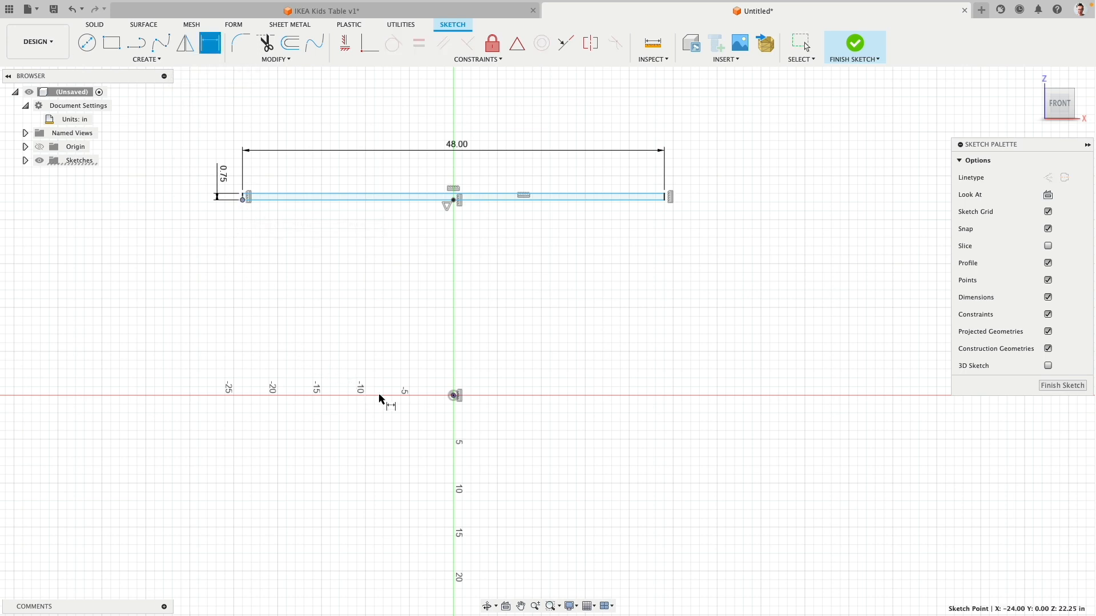
left_click(454, 398)
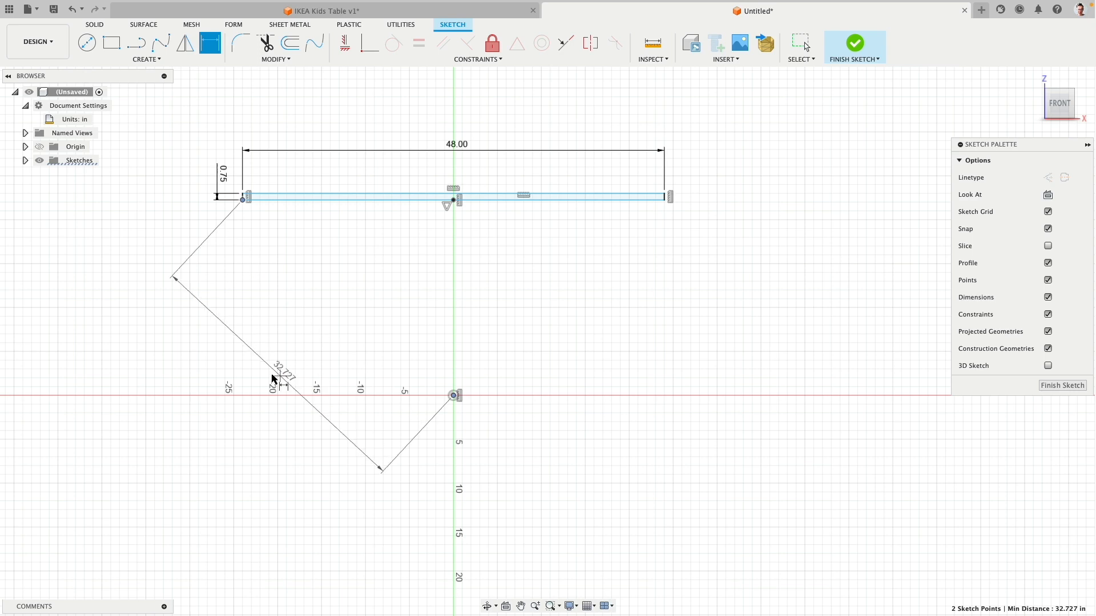
left_click(219, 266)
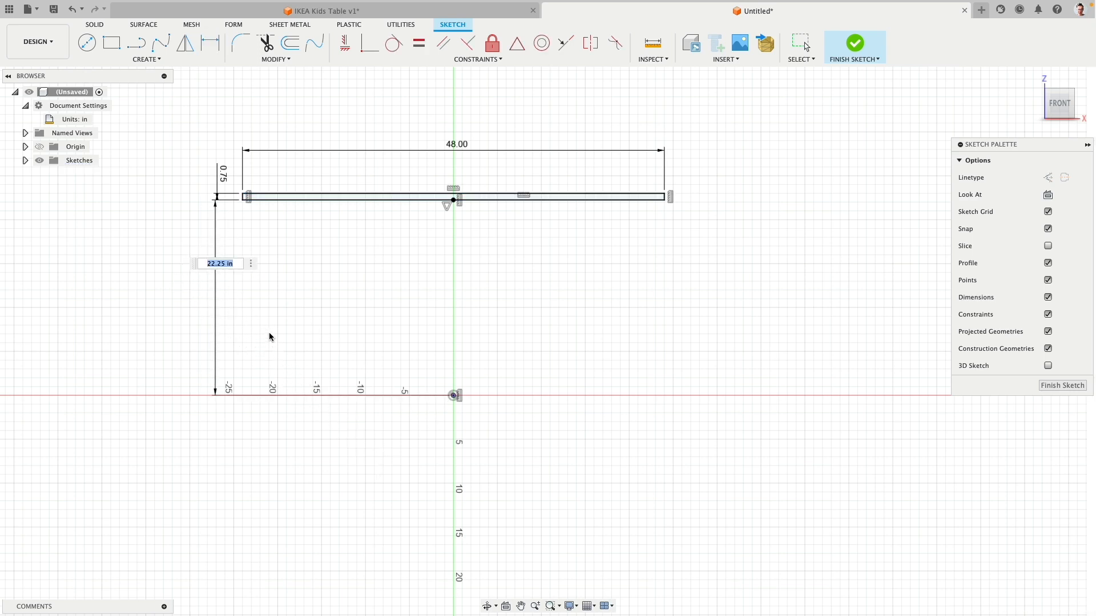
type("24")
type("75")
key("Return")
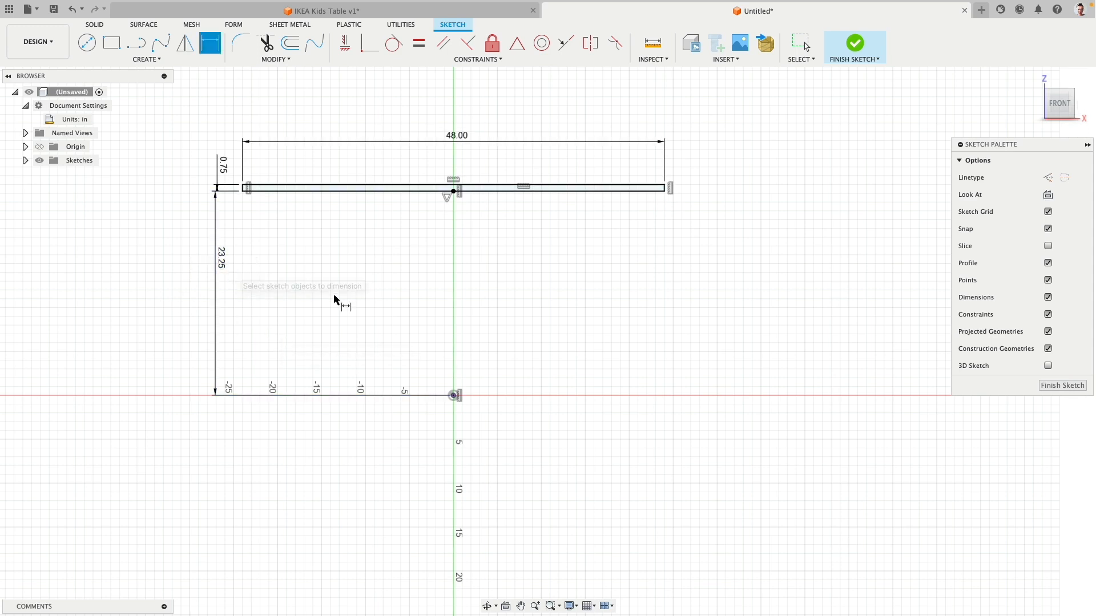
Step: Add a driven vertical dimension from the origin to the rectangle's upper-left corner
left_click(454, 396)
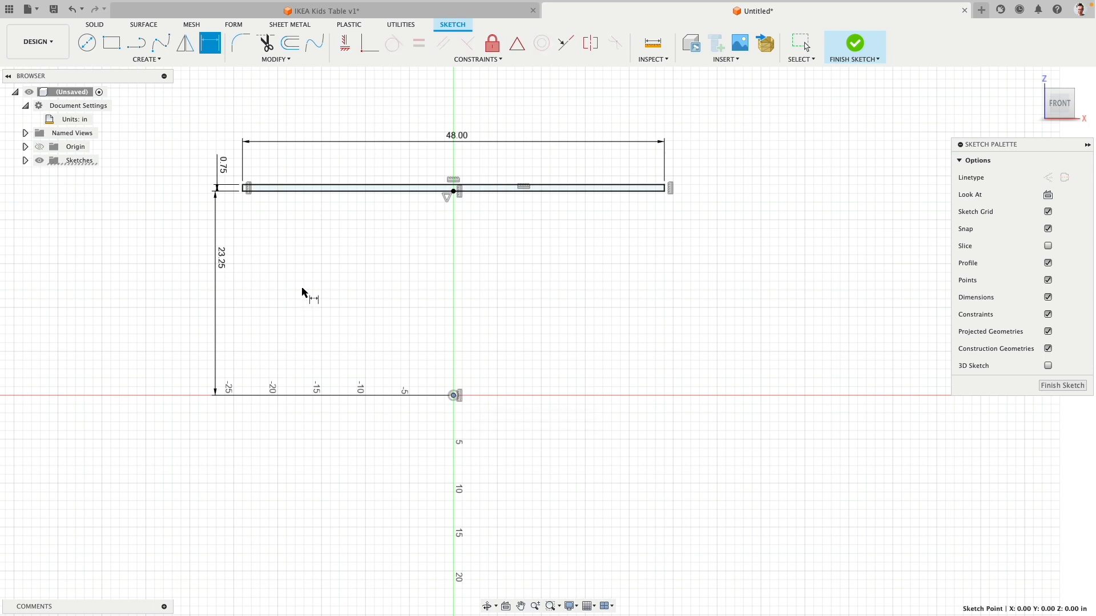
left_click(243, 186)
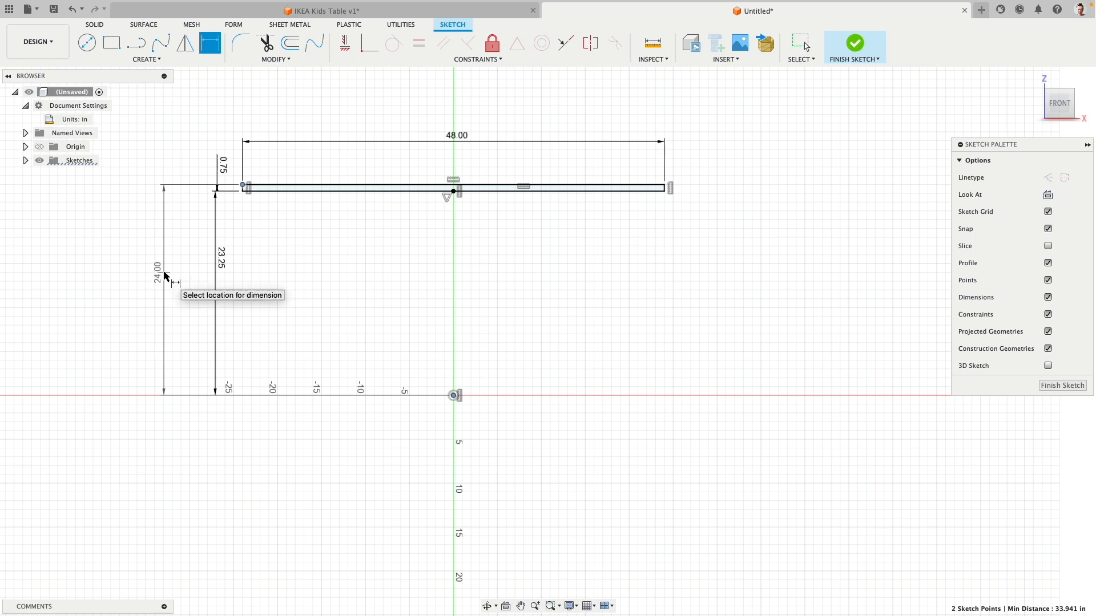
left_click(166, 272)
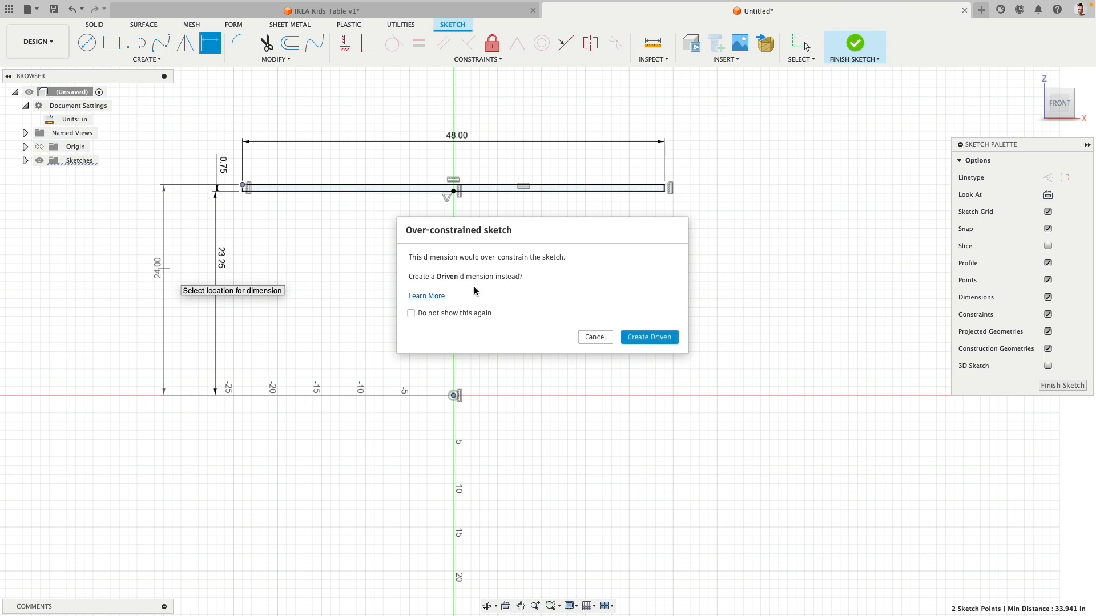
left_click(657, 339)
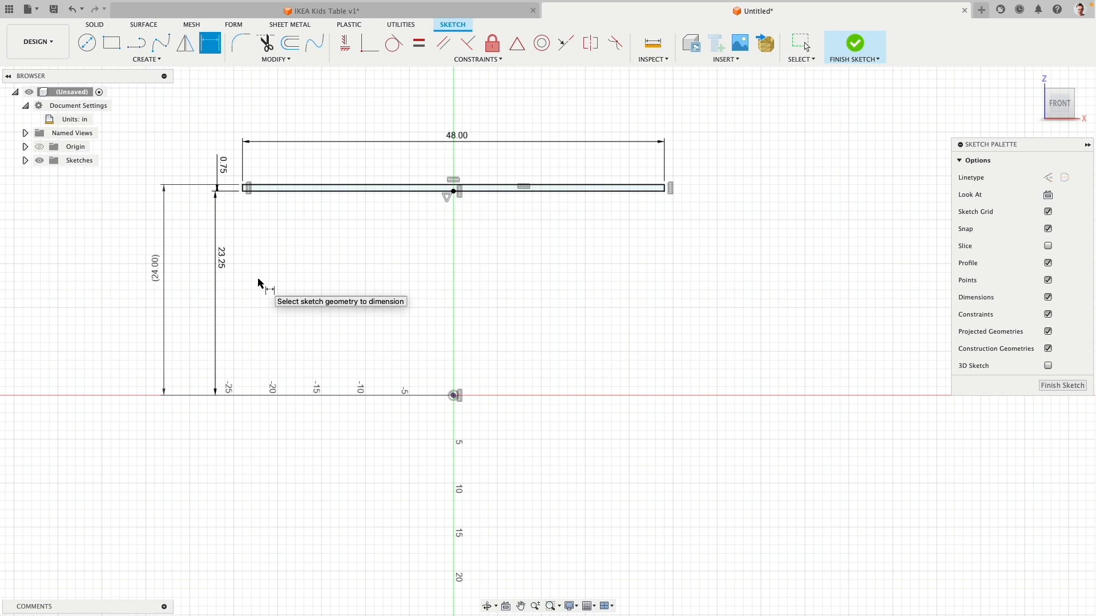
Step: Finish the sketch and extrude the table top profile symmetrically by 24 in whole length as a new body
left_click(854, 46)
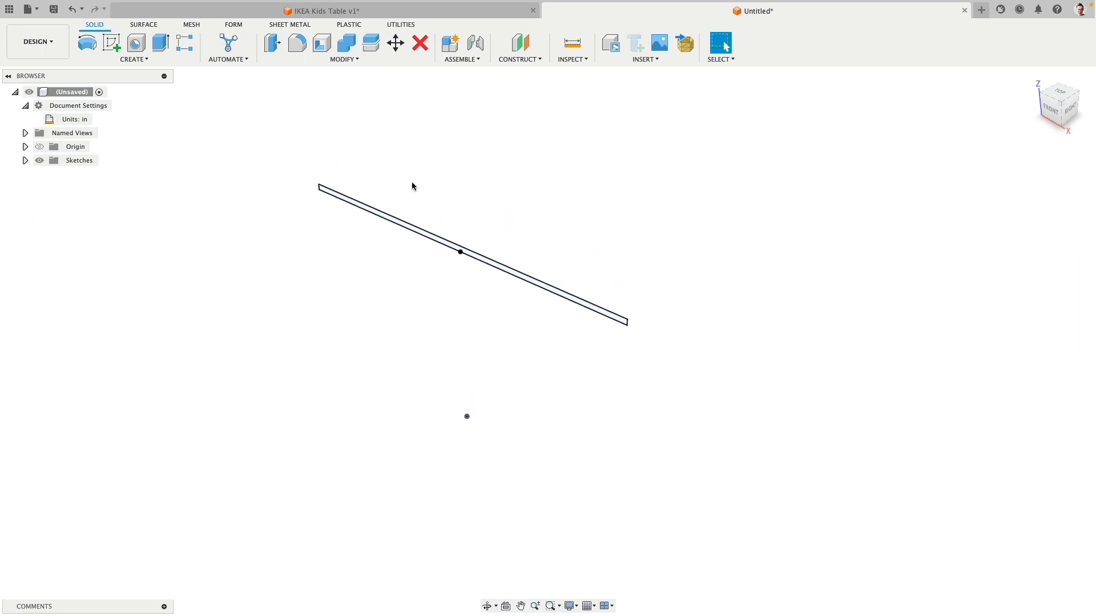
left_click(161, 43)
left_click_drag(471, 247, 550, 205)
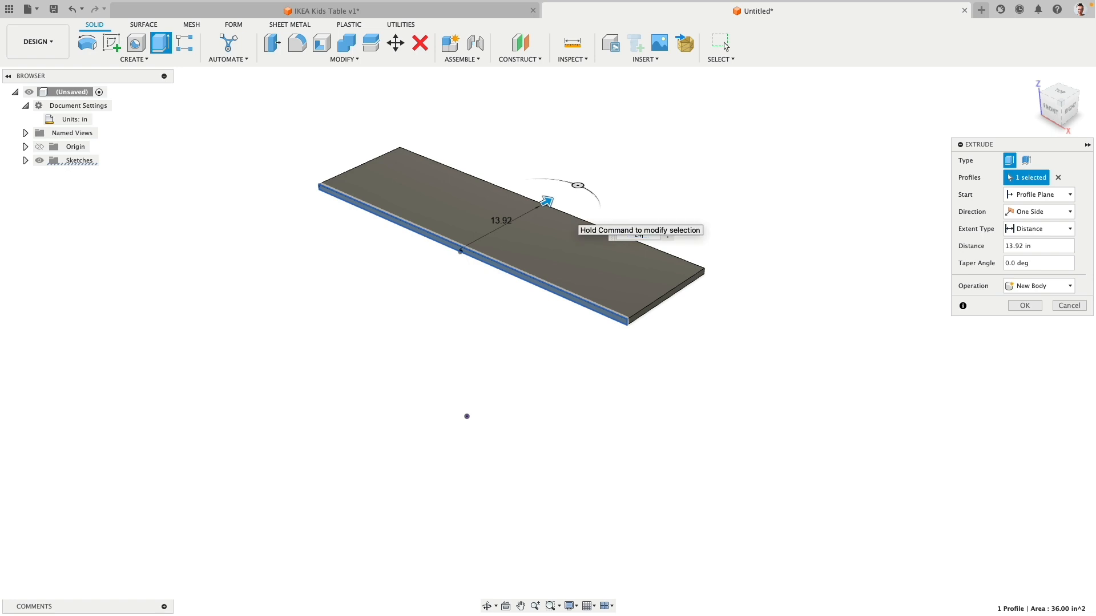
type("24")
left_click(1038, 212)
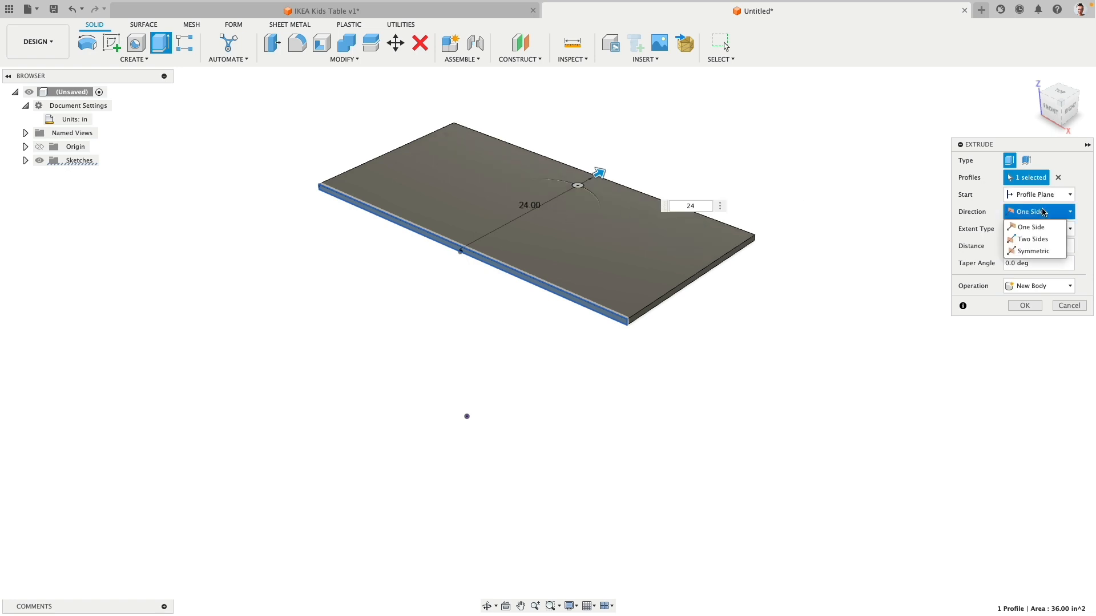
left_click(1031, 251)
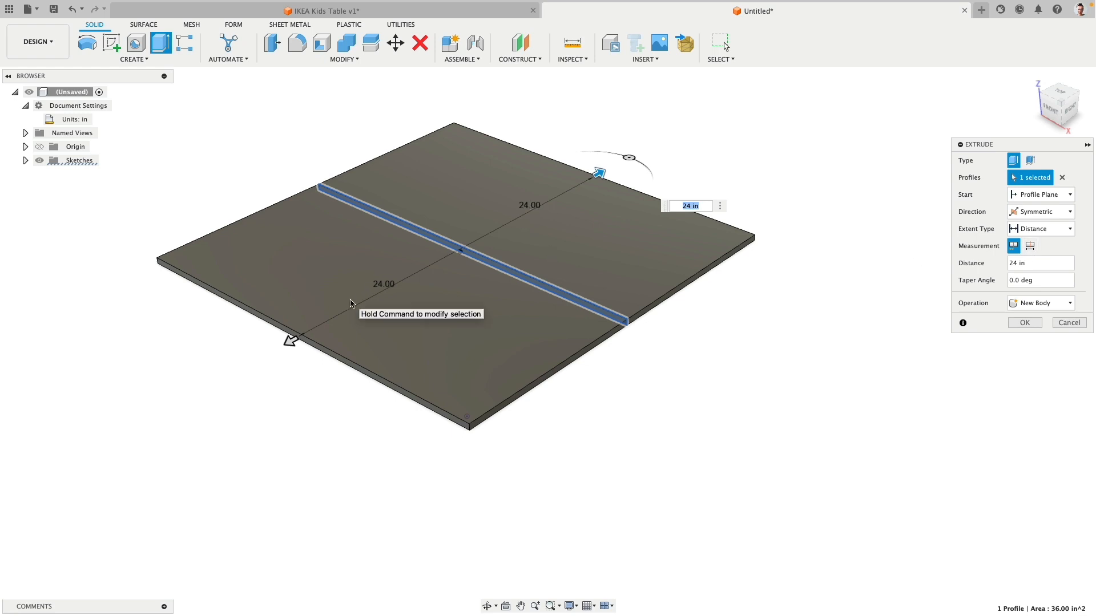
left_click(1030, 246)
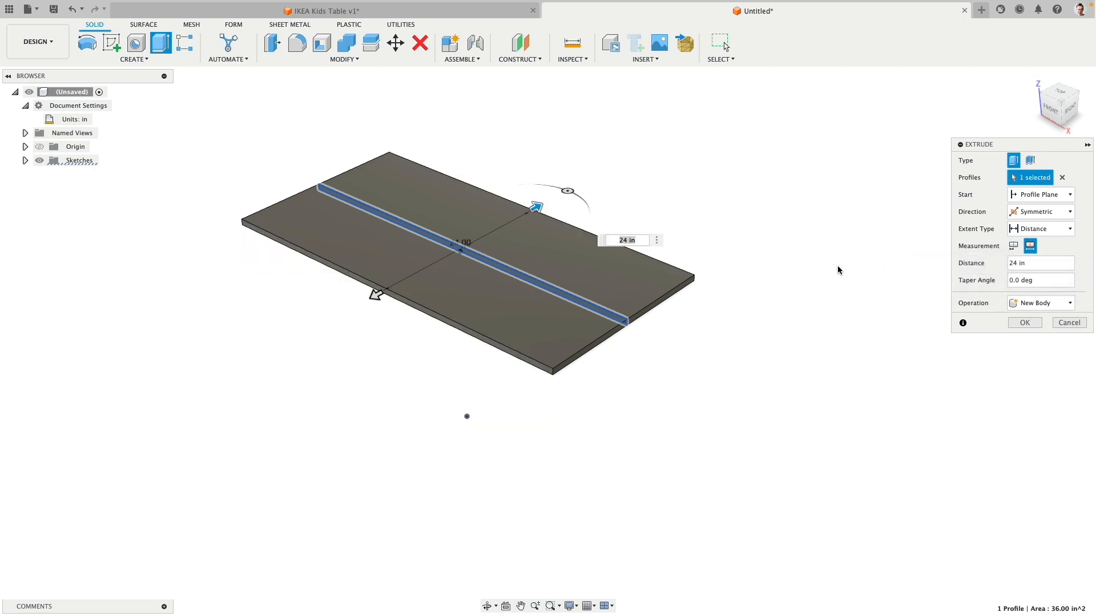
left_click(1029, 326)
Step: Dissolve the Extrude1 feature and hide Sketch1
middle_click_drag(729, 215, 705, 205, "shift")
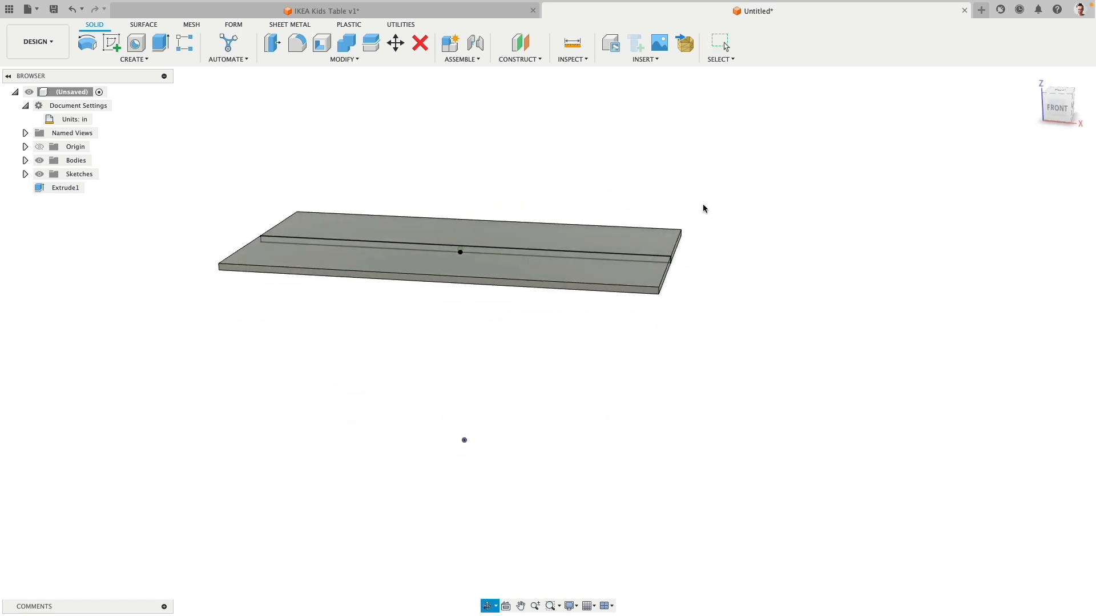
left_click(1054, 113)
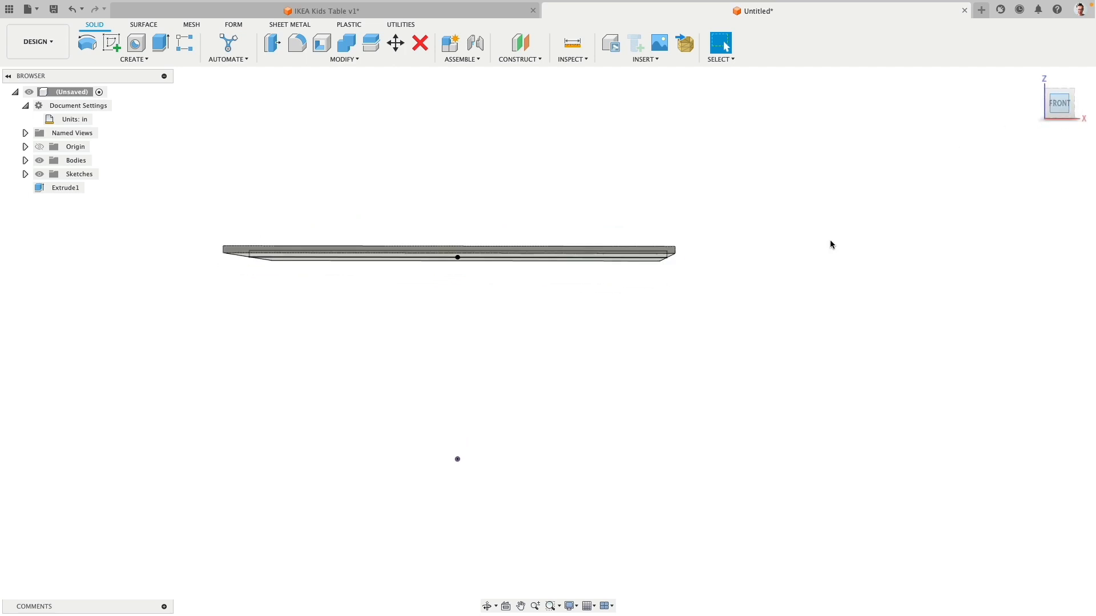
right_click(59, 191)
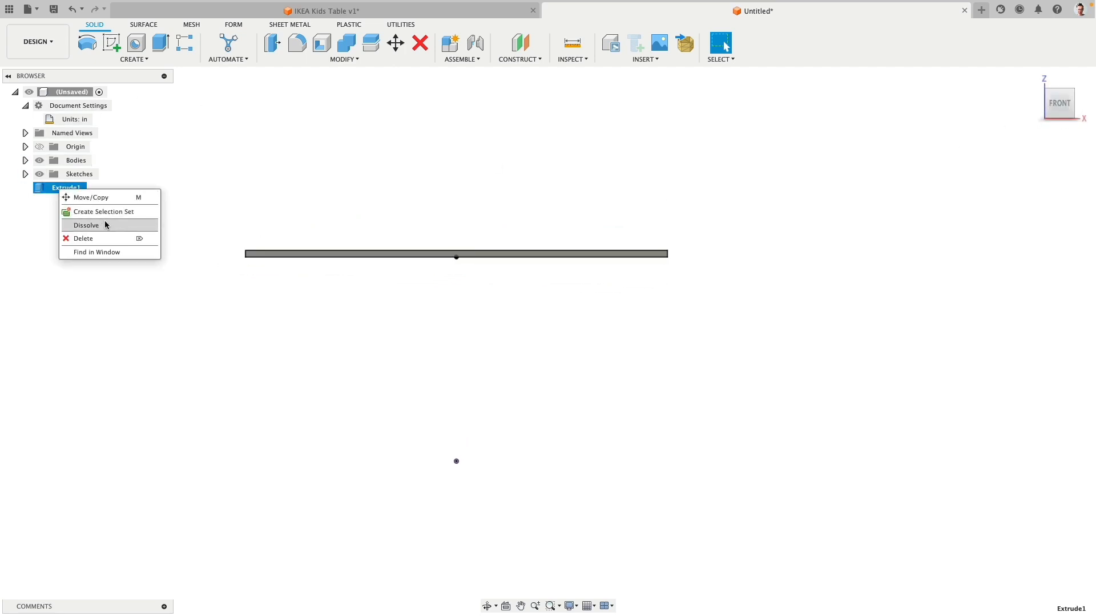
left_click(142, 234)
middle_click_drag(226, 315, 226, 266, "shift")
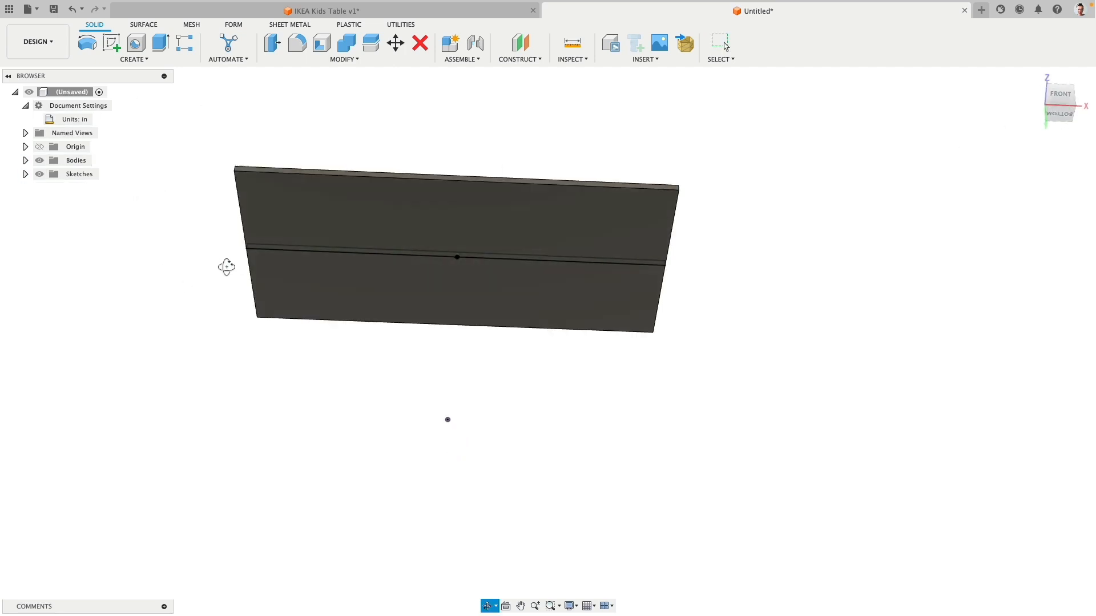
left_click(25, 174)
left_click(49, 189)
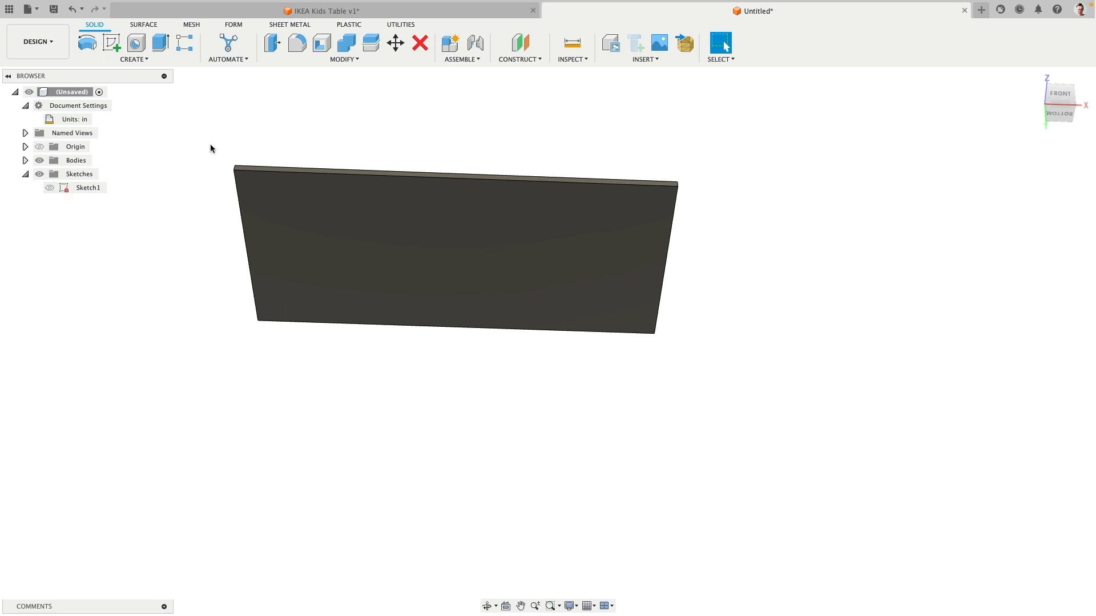
Step: Switch to the IKEA Kids Table v1 design and examine the frame rails on the underside of the table top
left_click(327, 11)
middle_click_drag(499, 289, 491, 262, "shift")
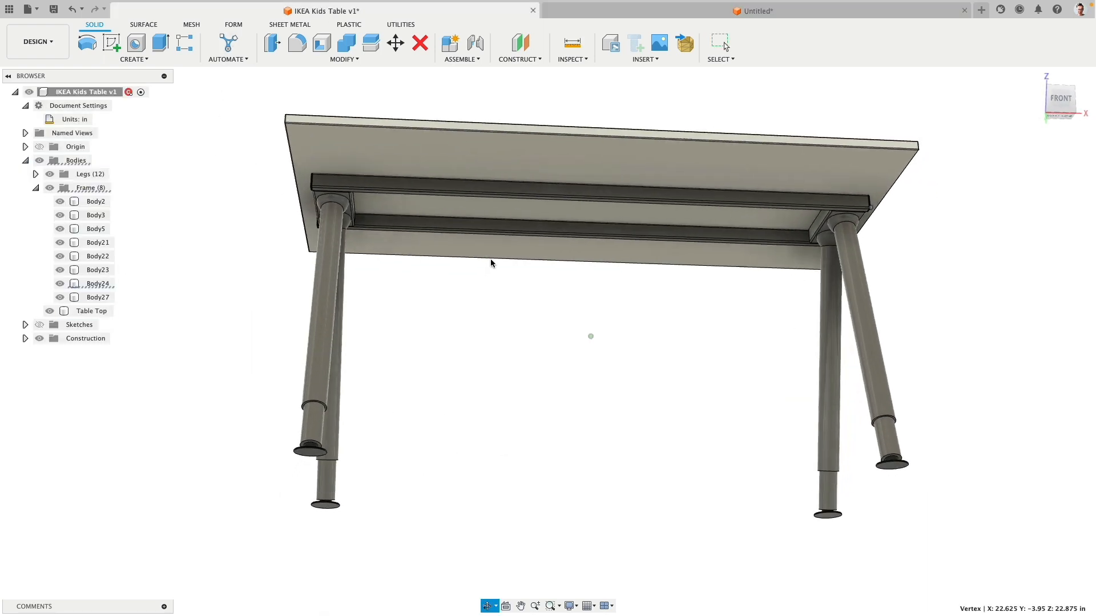
left_click(351, 198)
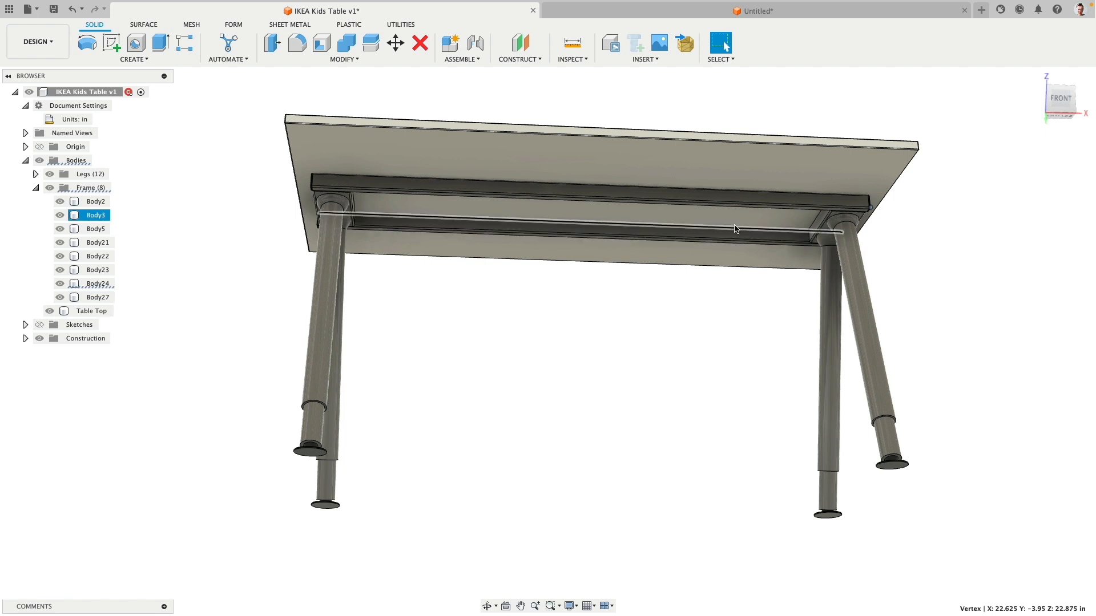
Step: Switch to the Untitled design and start a sketch on the underside face of the table top
left_click(590, 13)
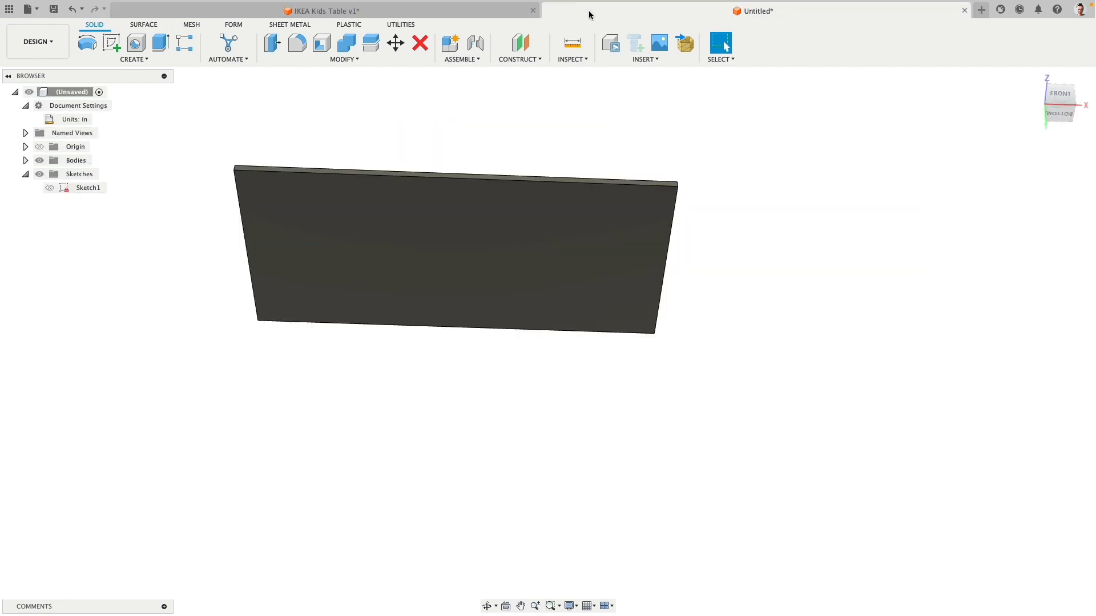
left_click(111, 43)
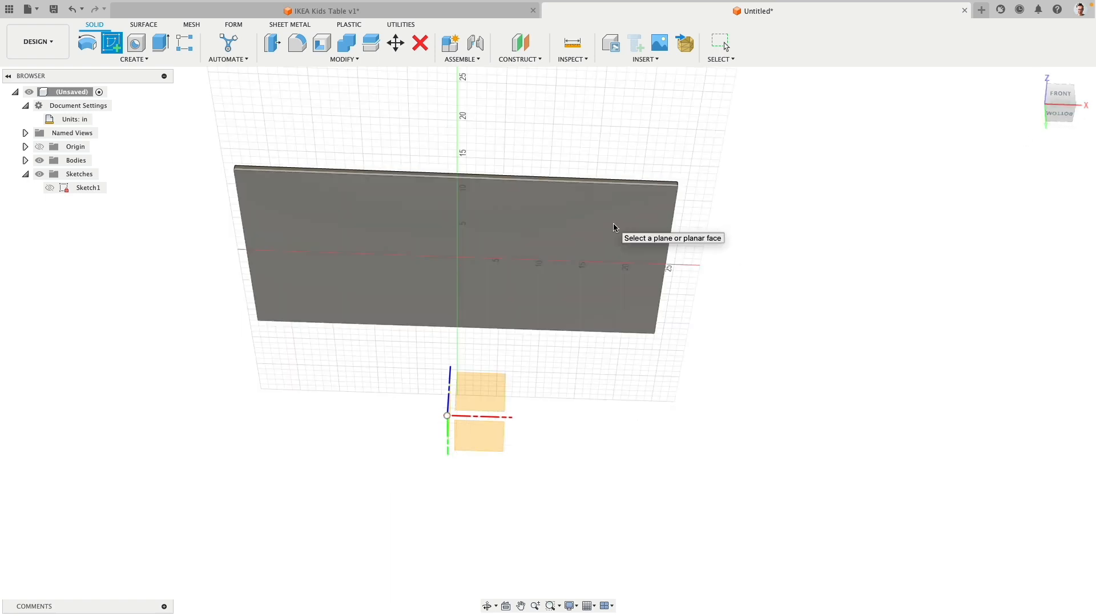
left_click(615, 228)
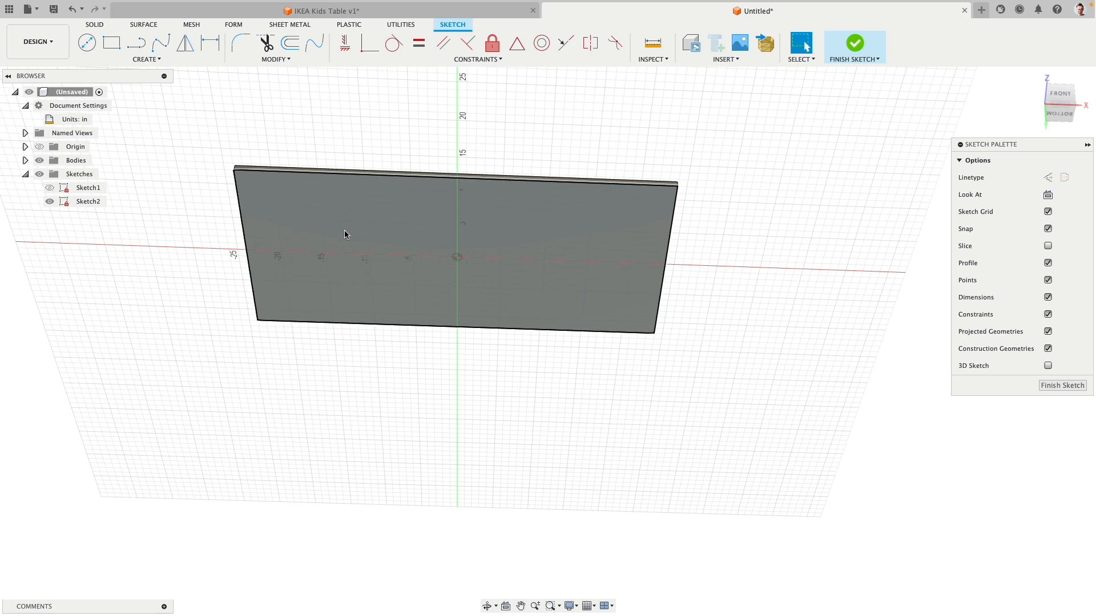
Step: Hide the table top body, sketch a center rectangle from the origin inside its outline, and shorten the rectangle by moving its upper-right corner inward
left_click(154, 58)
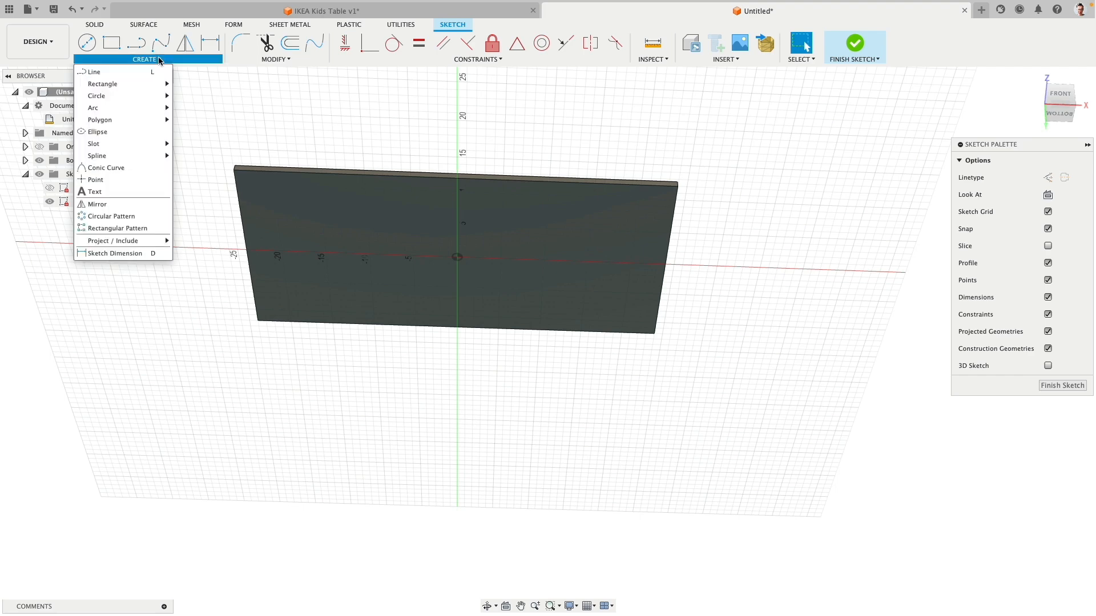
mouse_move(114, 84)
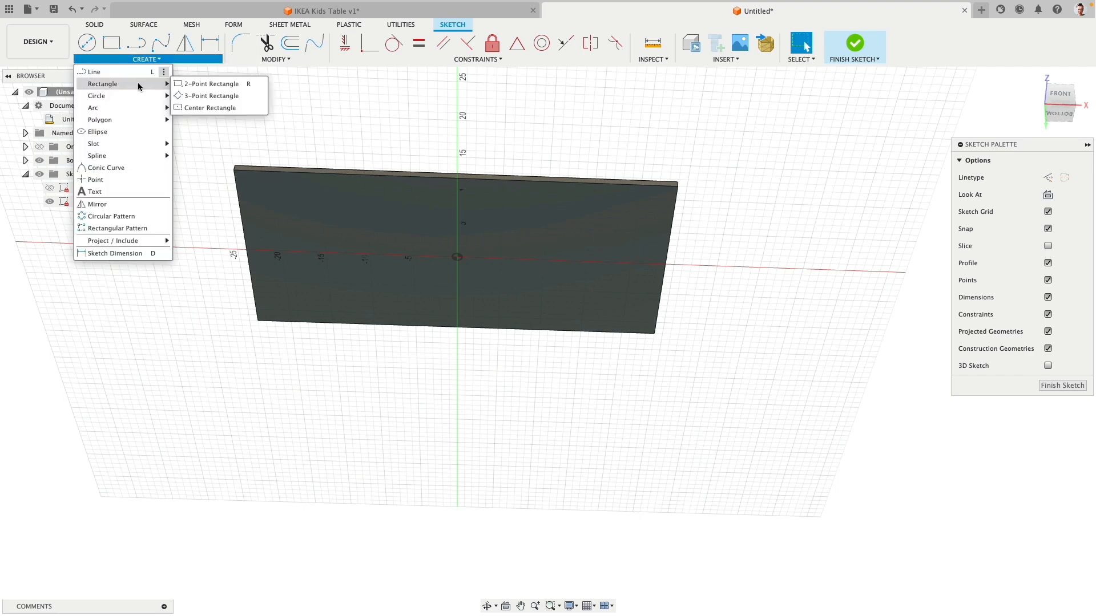
left_click(224, 108)
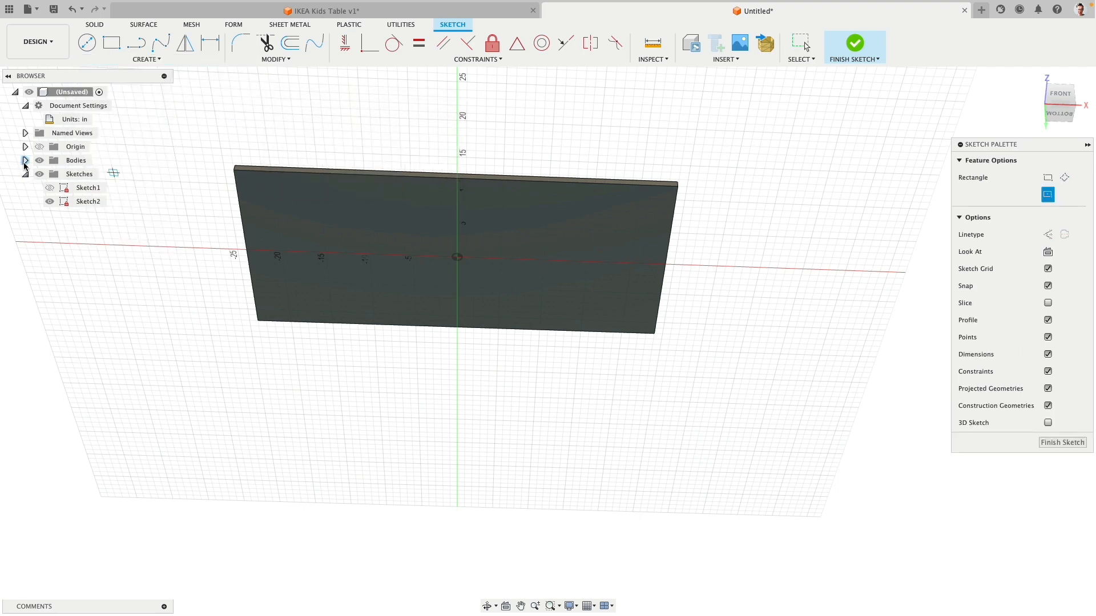
left_click(25, 162)
left_click(50, 173)
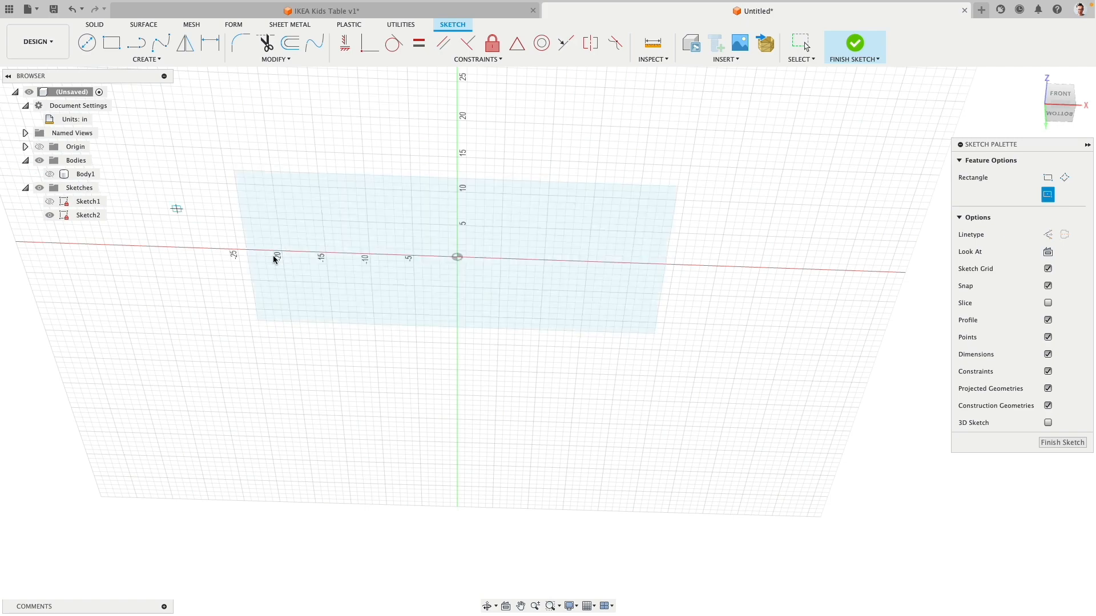
middle_click_drag(473, 303, 472, 262, "shift")
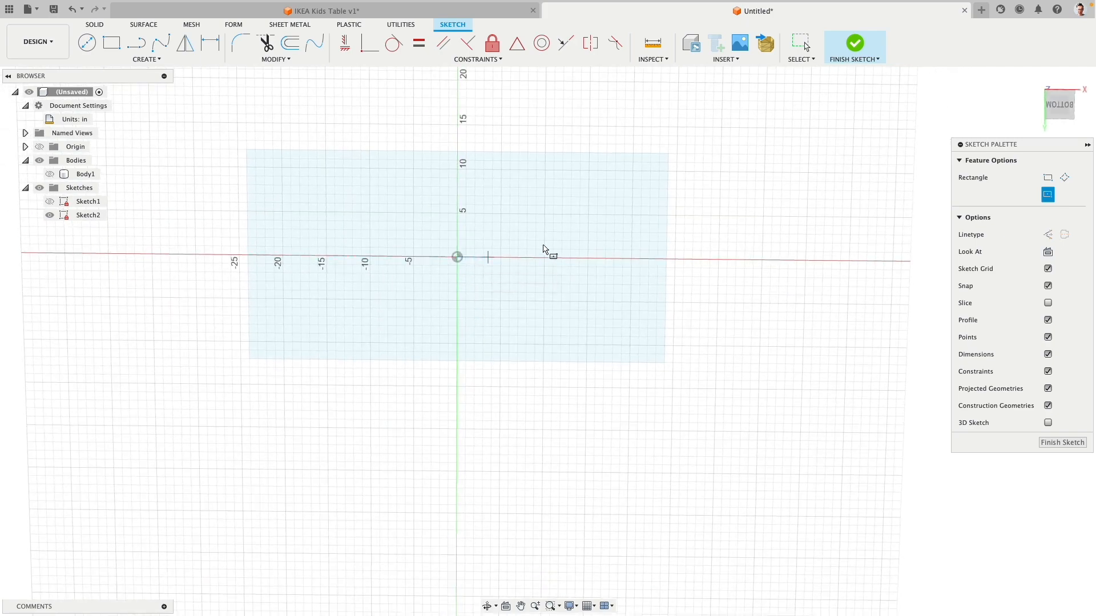
left_click(1058, 114)
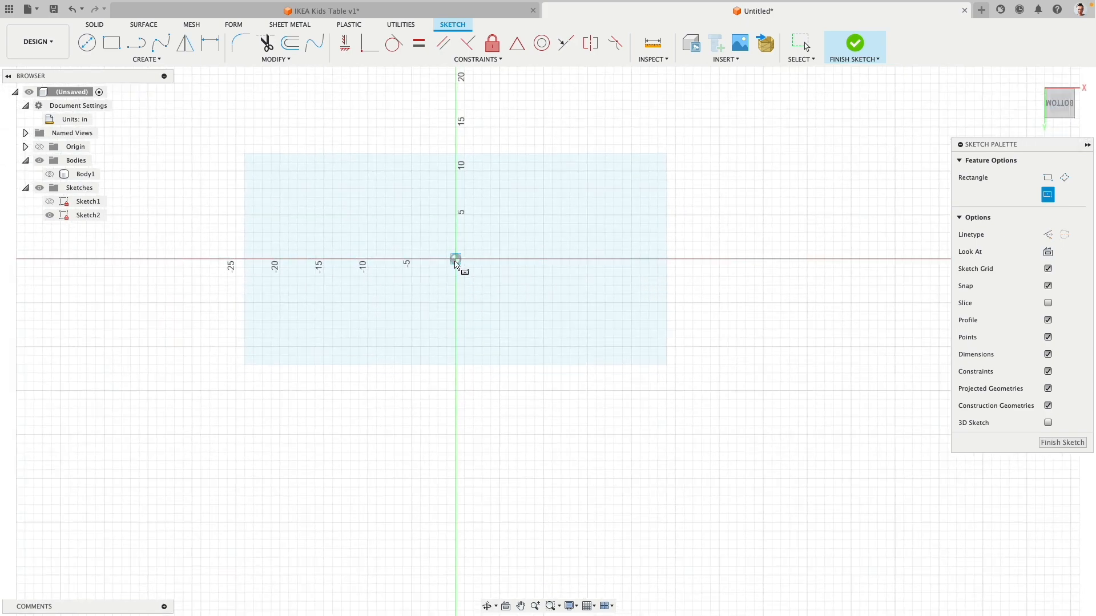
left_click(455, 259)
left_click(641, 198)
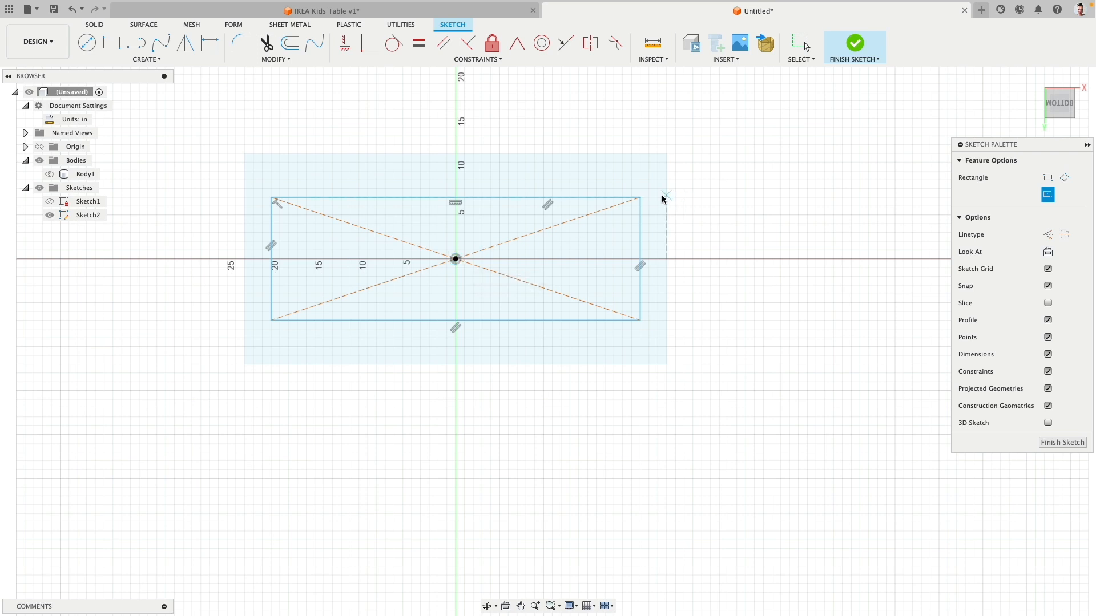
key("Escape")
mouse_move(642, 198)
left_mouse_down()
mouse_move(628, 186)
mouse_move(601, 214)
mouse_move(610, 205)
mouse_move(601, 196)
left_mouse_up()
Step: Dimension the center rectangle to 8 in high and 45 in wide
left_click(210, 44)
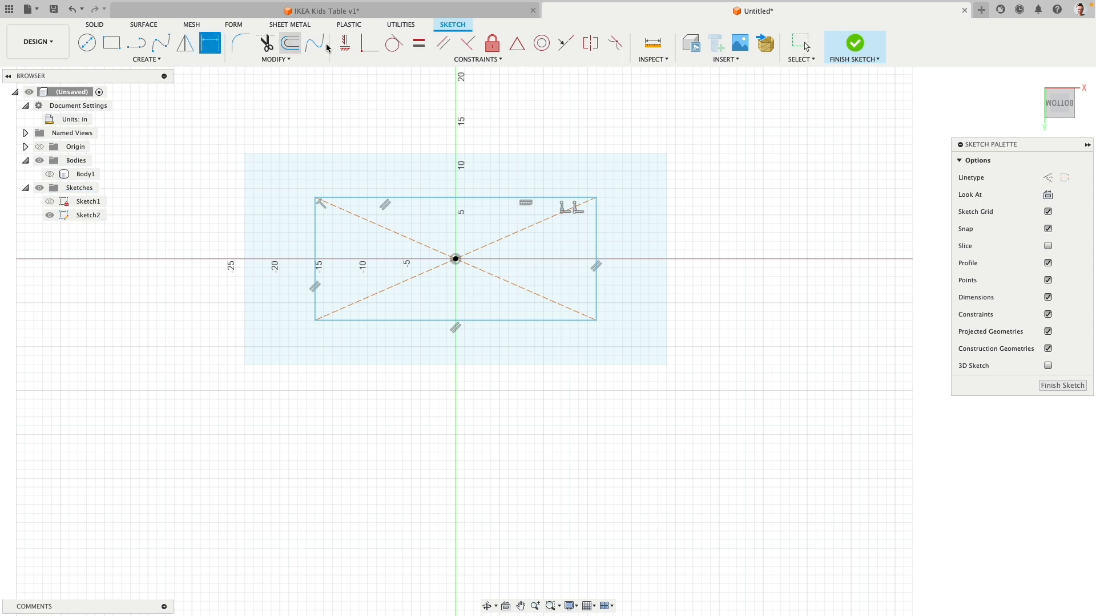
left_click(598, 244)
left_click(641, 240)
type("8")
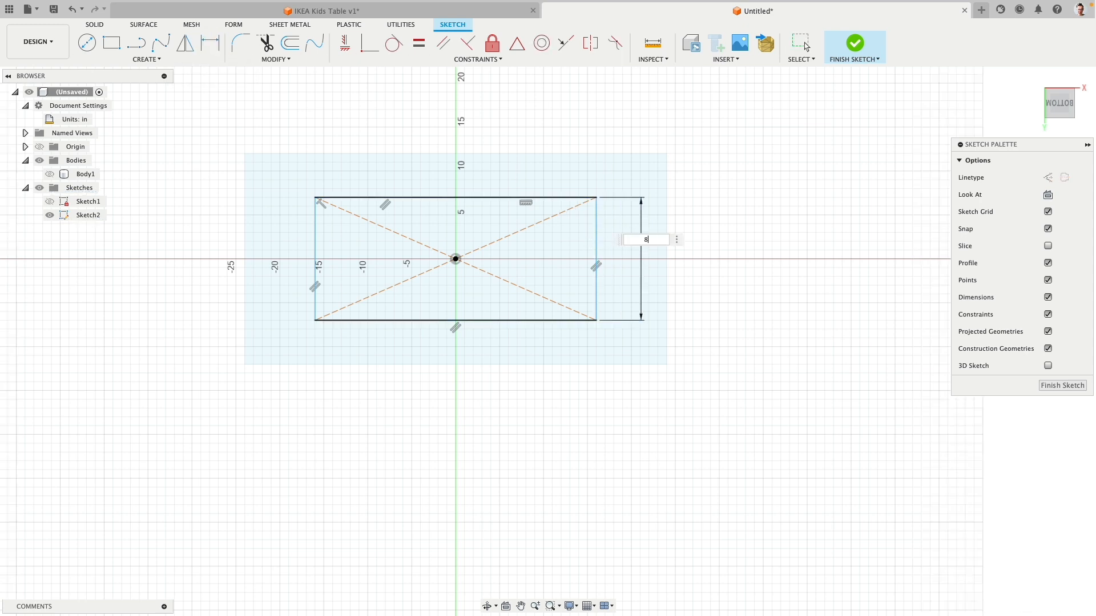
key("Return")
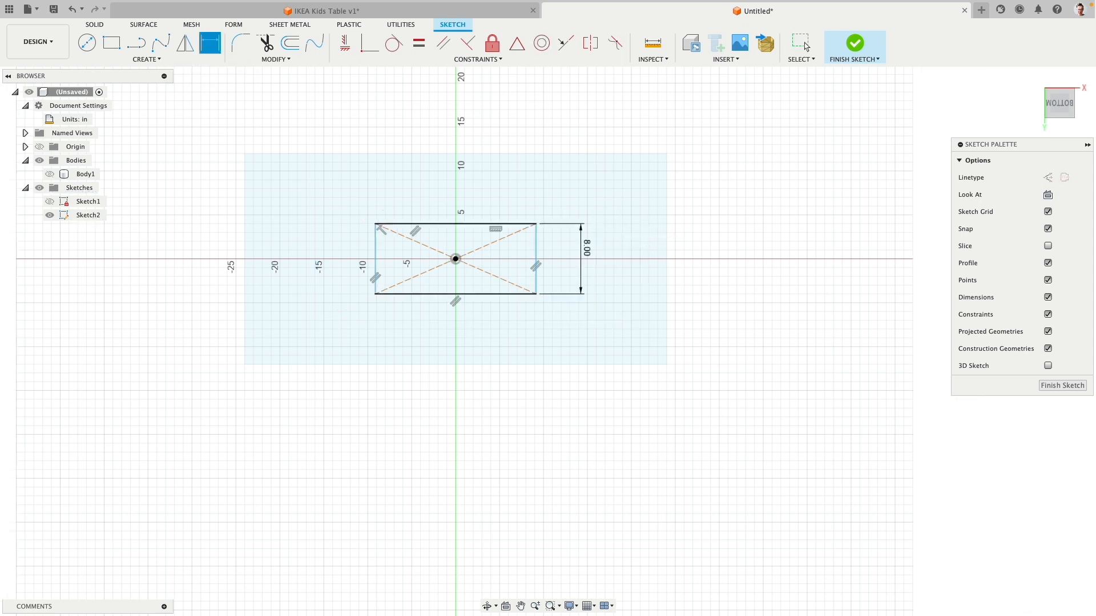
left_click(516, 224)
left_click(508, 198)
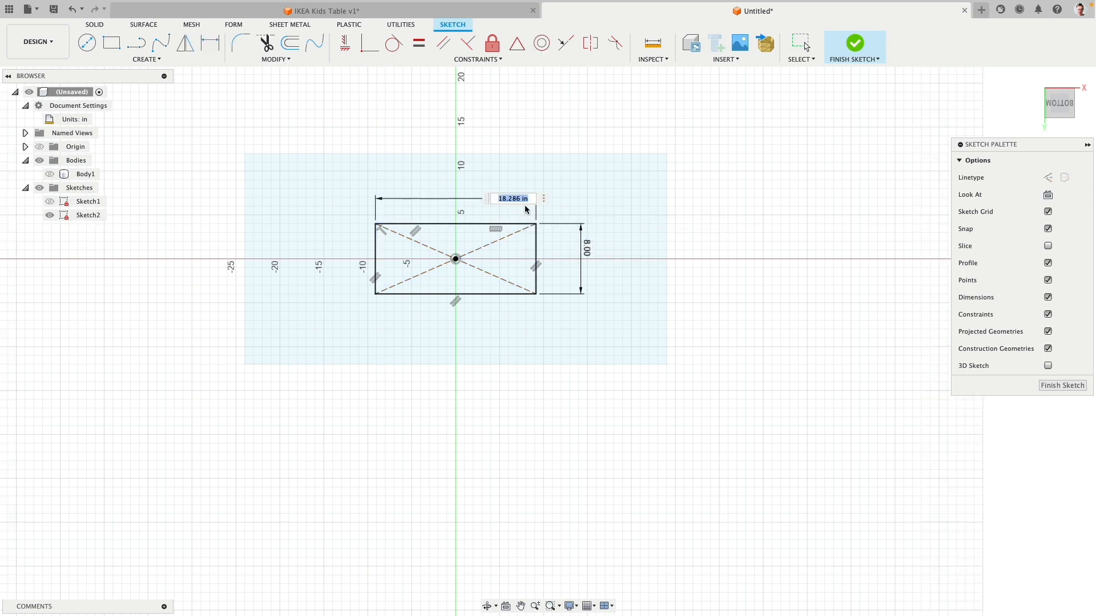
type("45")
key("Return")
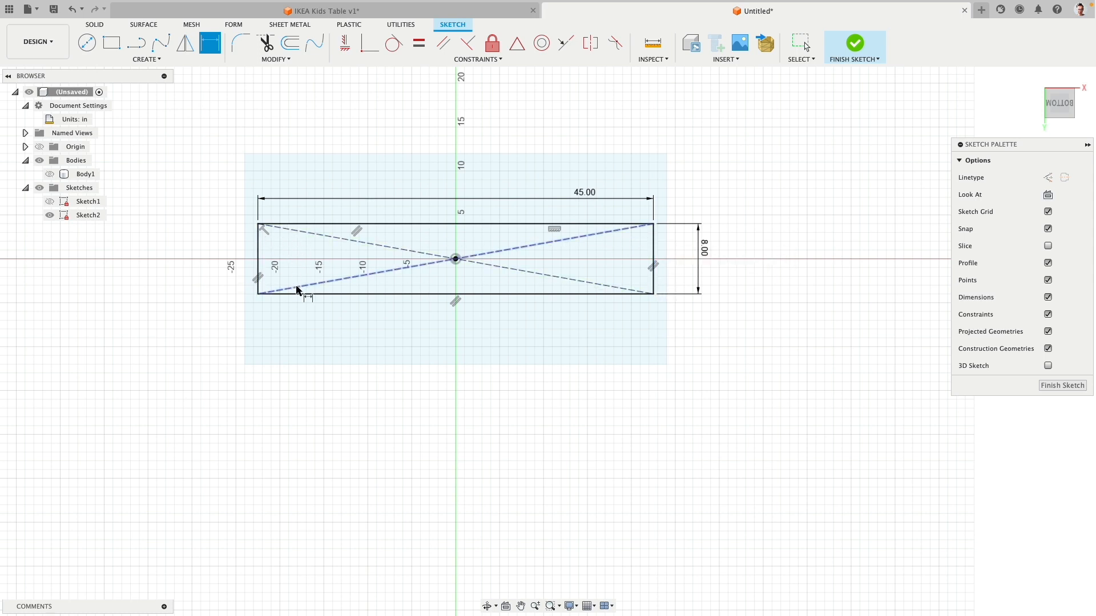
Step: Draw two horizontal lines across the full width of the rectangle, one above and one below the center
key("l")
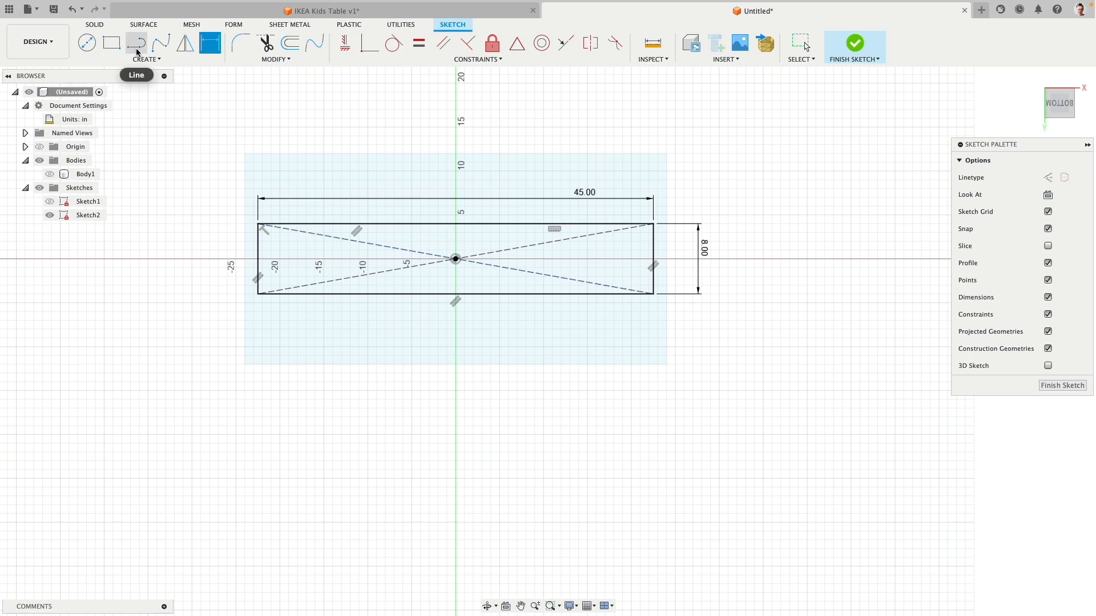
scroll(278, 234, "up", 2)
left_click(251, 222)
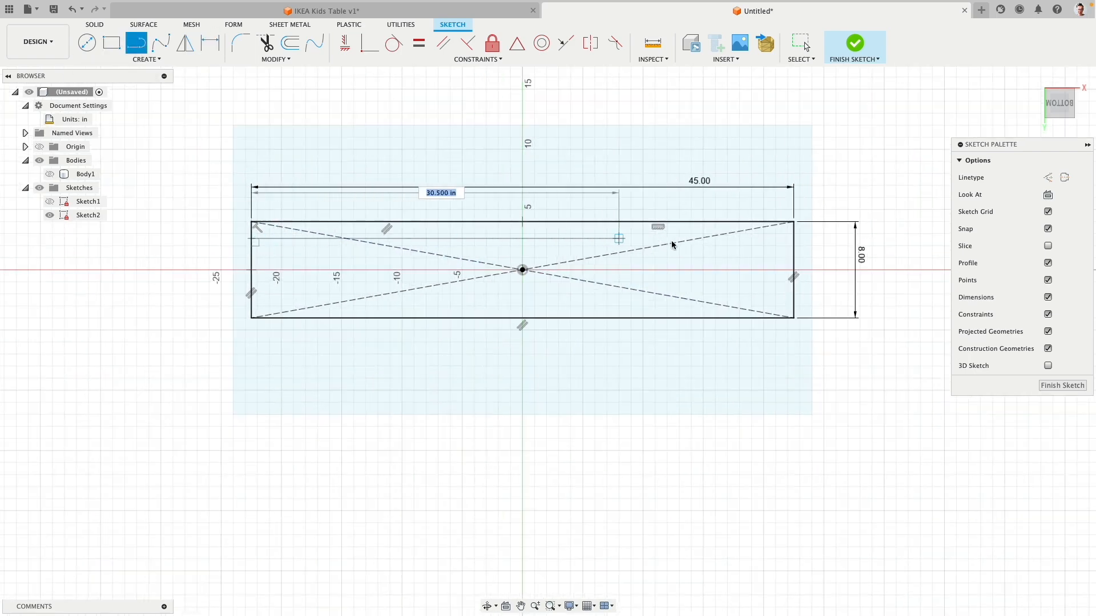
left_click(794, 238)
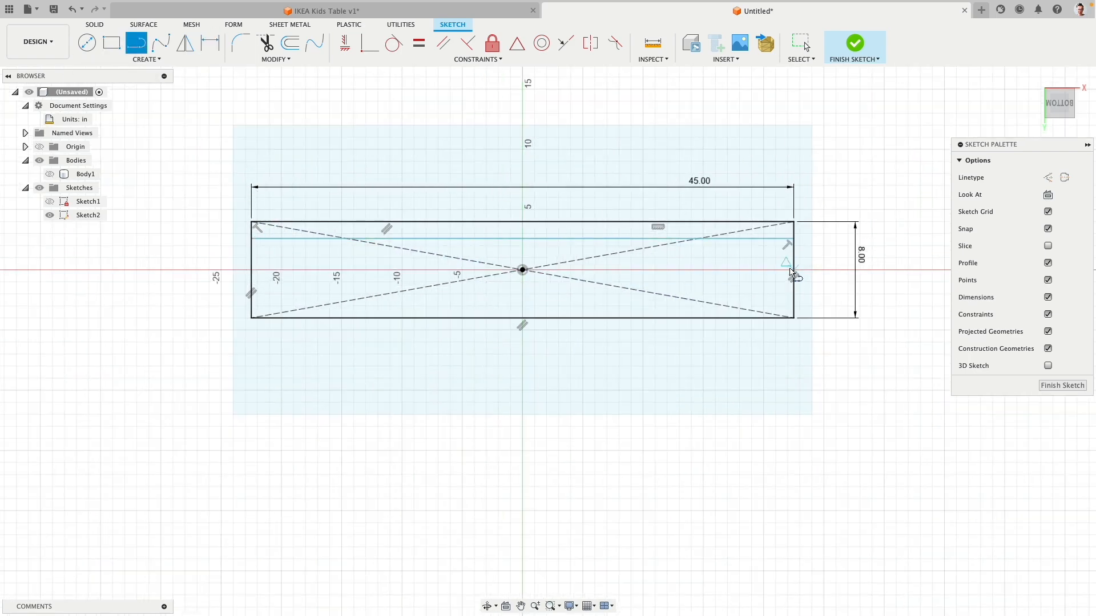
left_click(794, 294)
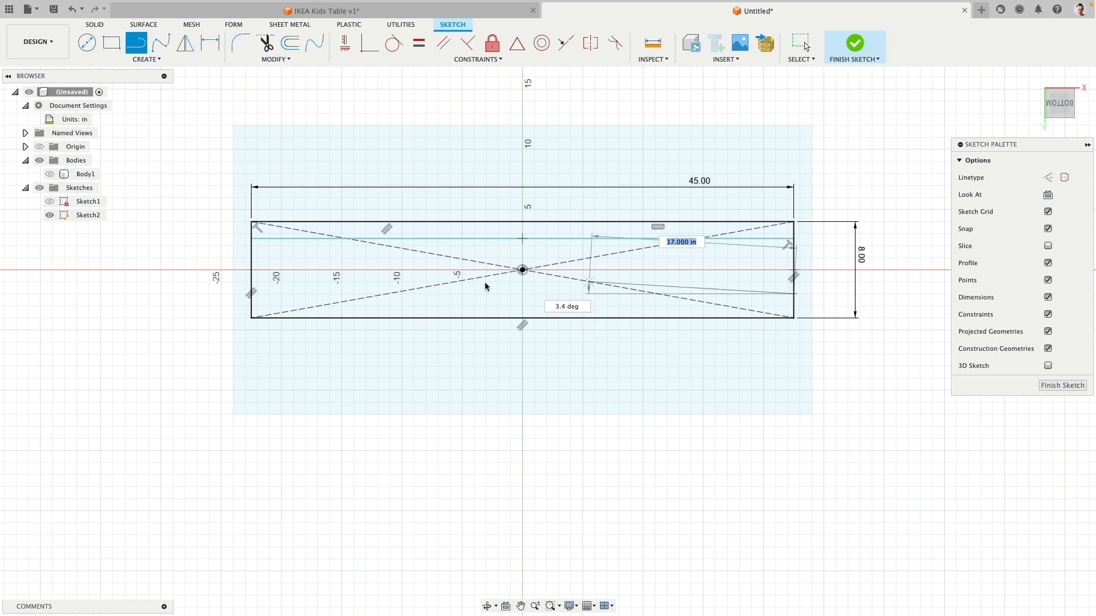
double_click(251, 294)
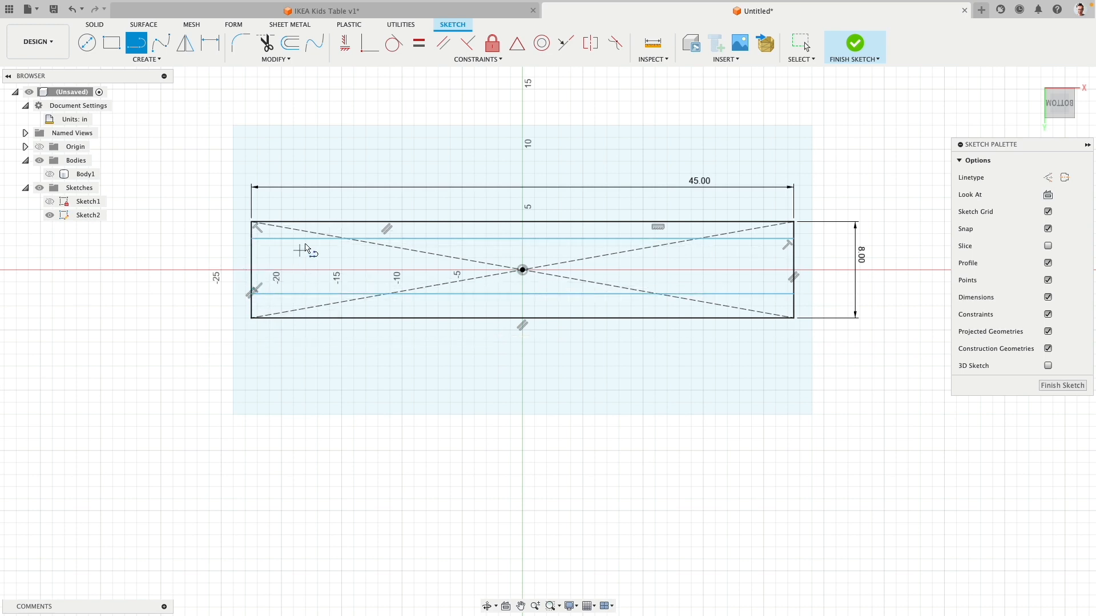
Step: Draw two vertical lines between the horizontal lines, one near each end of the rectangle
left_click(307, 238)
double_click(307, 294)
left_click(730, 238)
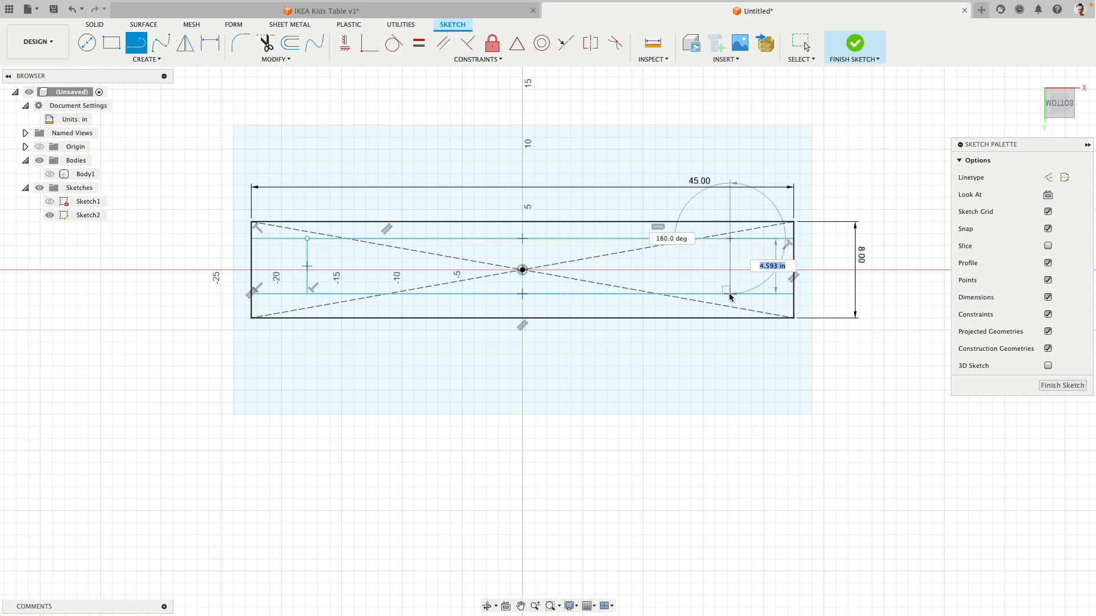
double_click(730, 294)
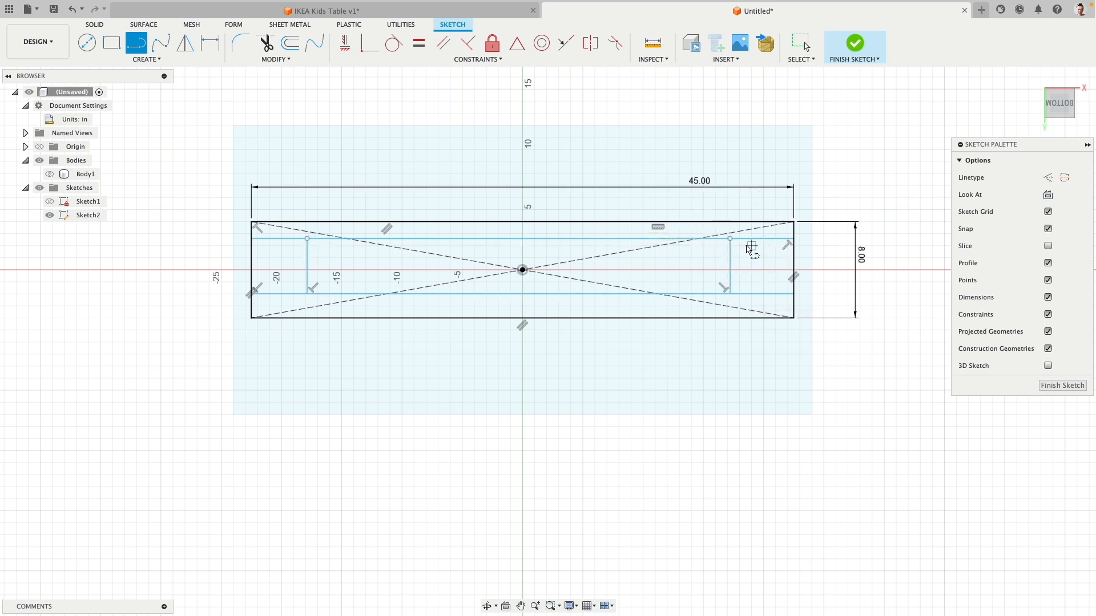
key("Escape")
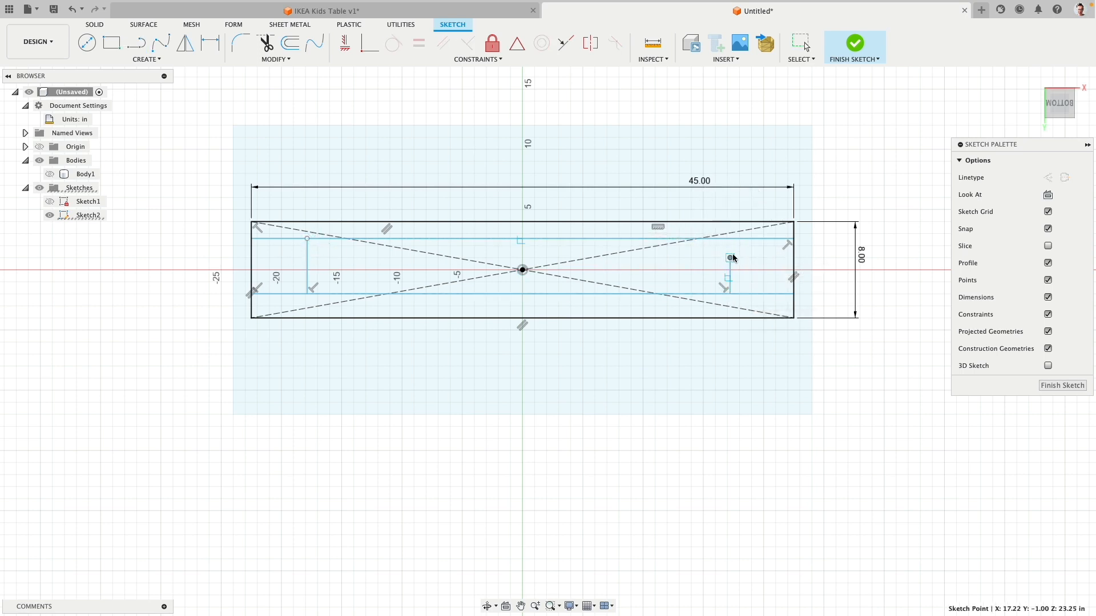
Step: Attach the upper endpoints of both vertical lines to the upper horizontal line, using a Coincident constraint for the left one
left_click(729, 238)
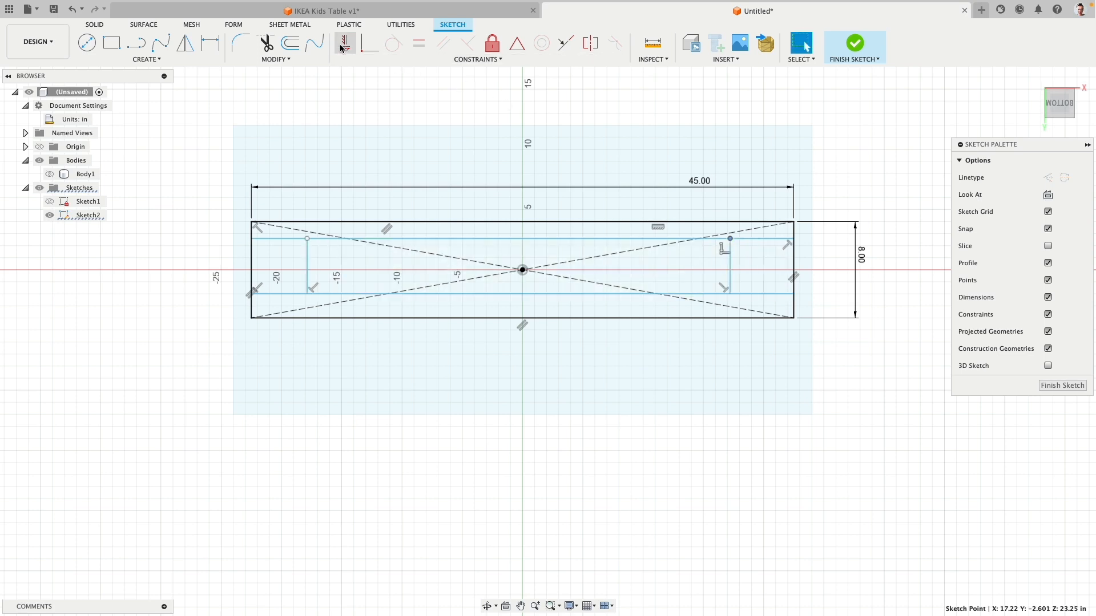
left_click_drag(306, 242, 307, 258)
left_click(369, 43)
left_click(307, 257)
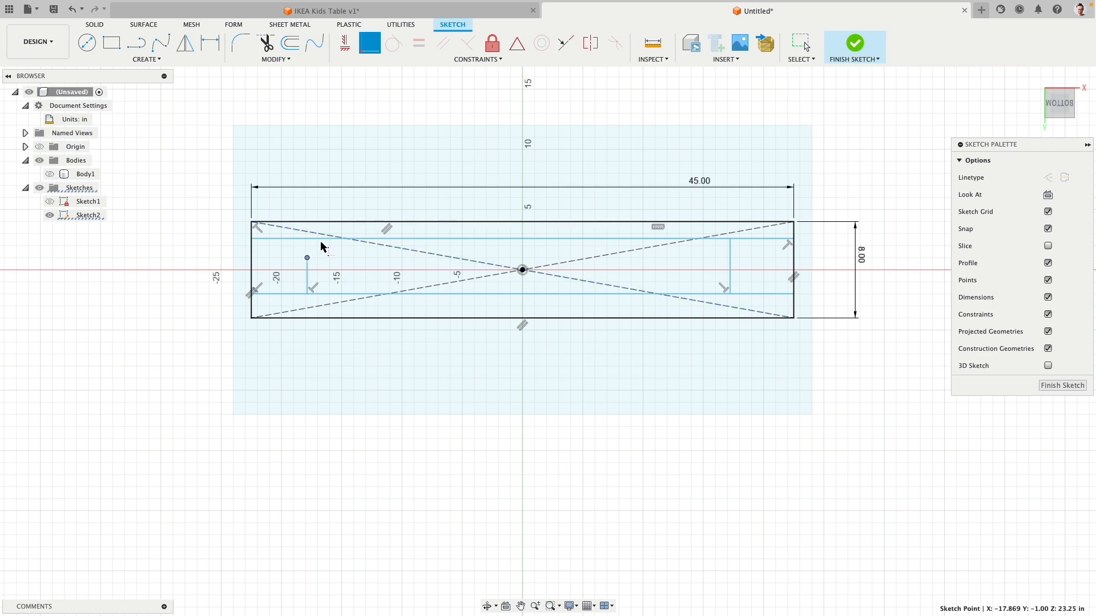
left_click(318, 239)
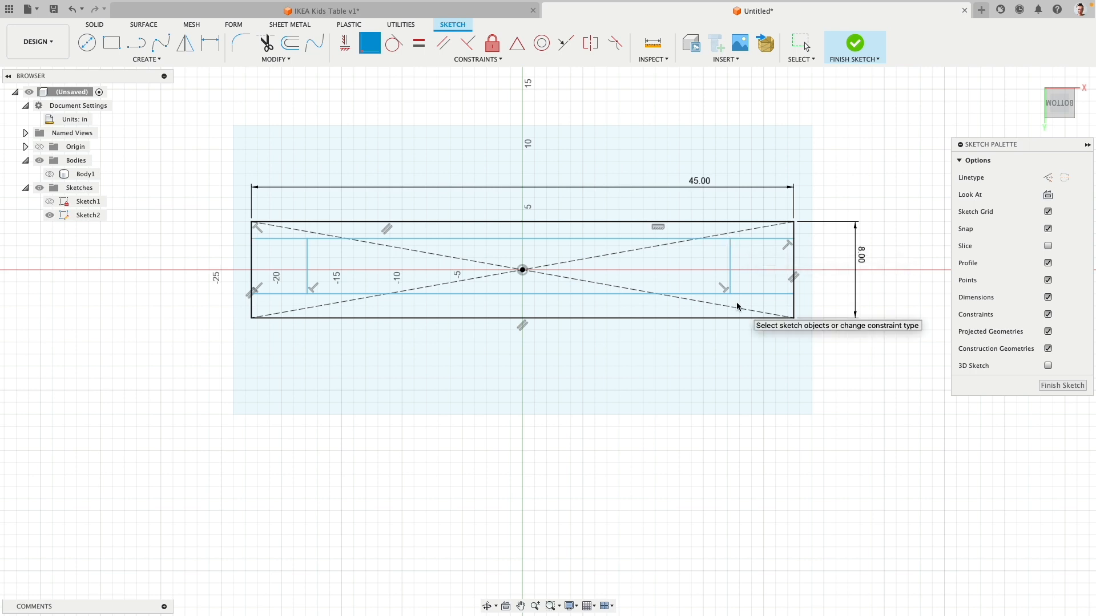
key("Escape")
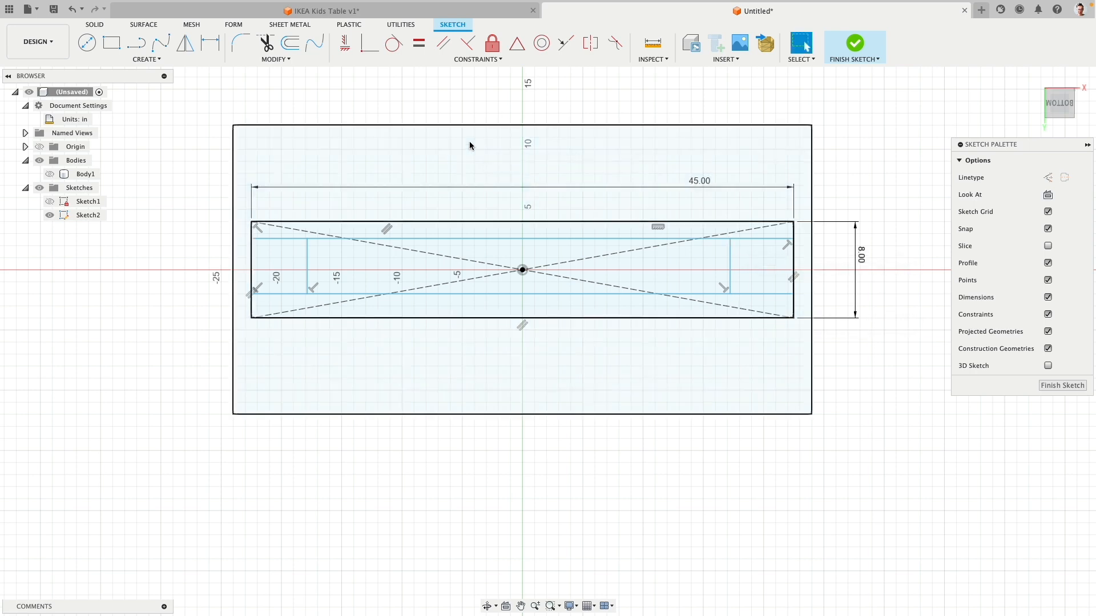
Step: Dimension each vertical line 3 in from the nearest end of the rectangle
left_click(210, 43)
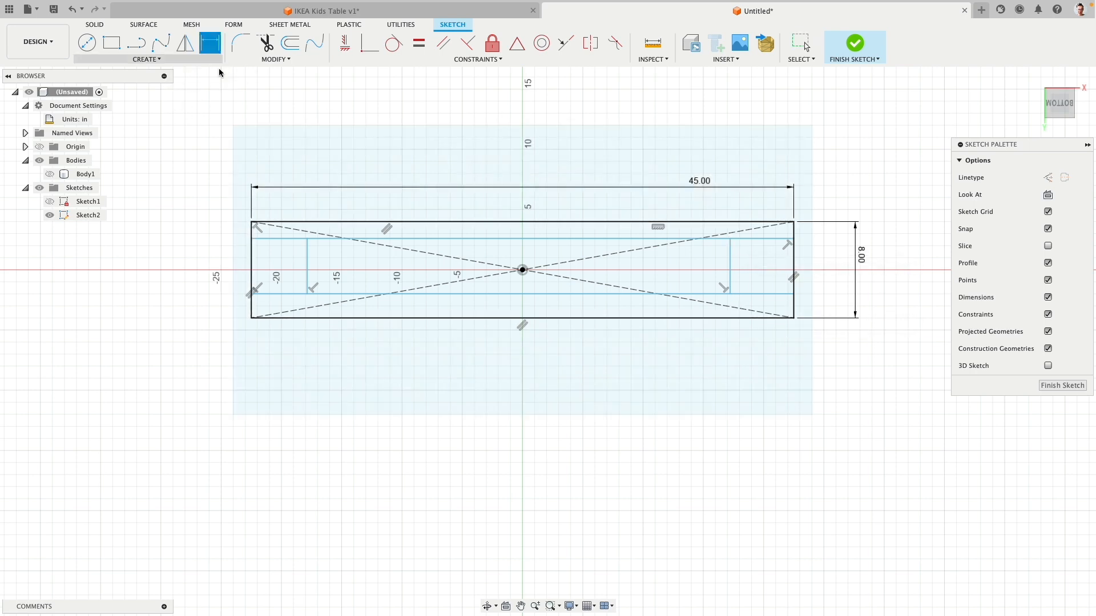
left_click(265, 240)
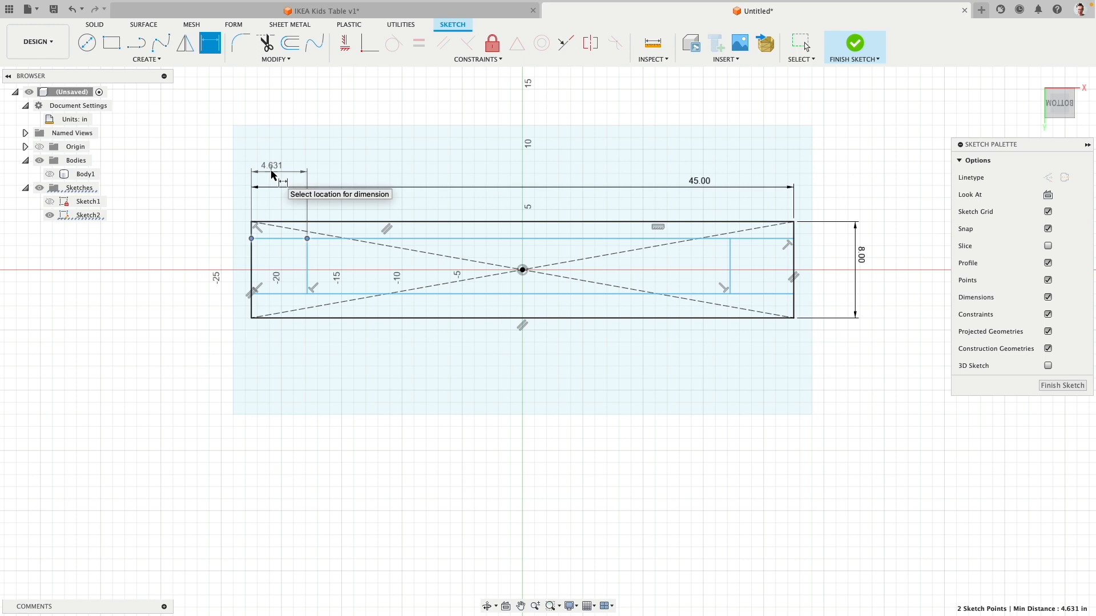
left_click(272, 174)
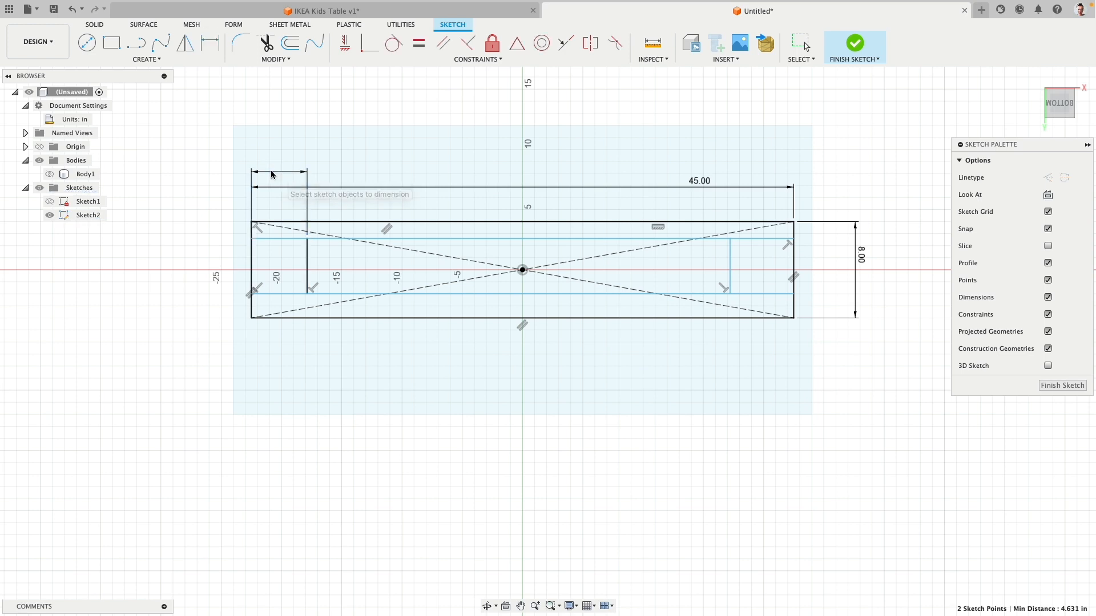
type("3")
key("Return")
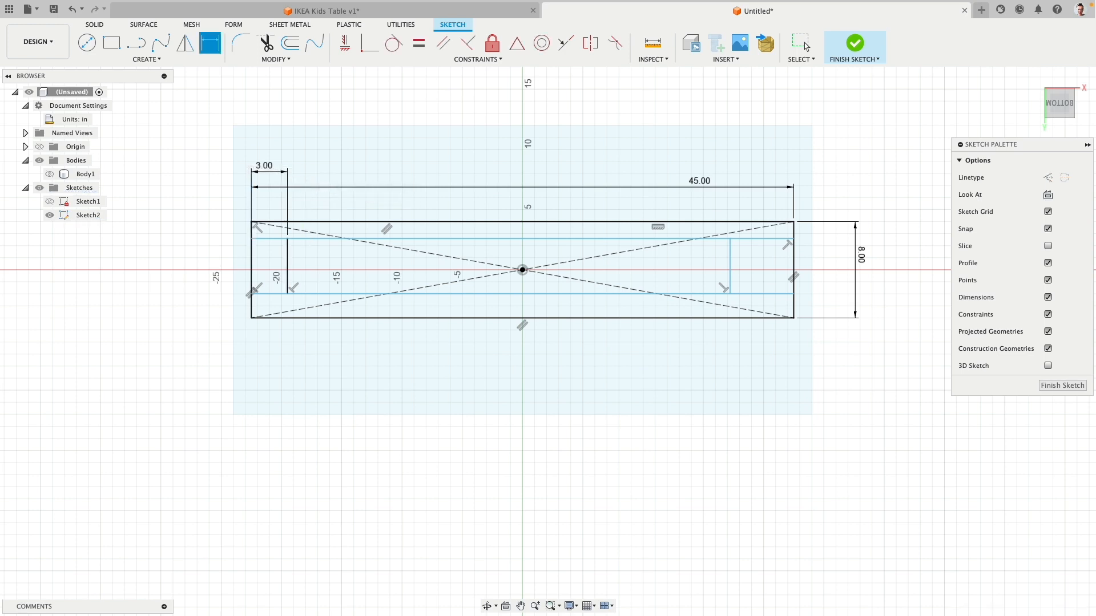
left_click(732, 242)
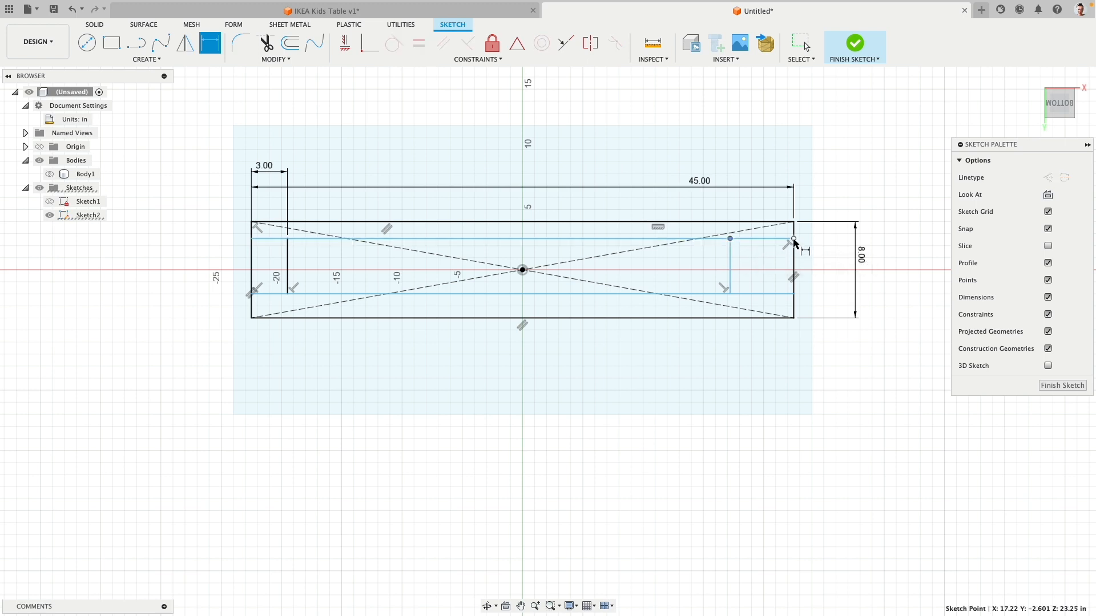
left_click(793, 242)
left_click(759, 207)
type("3")
key("Return")
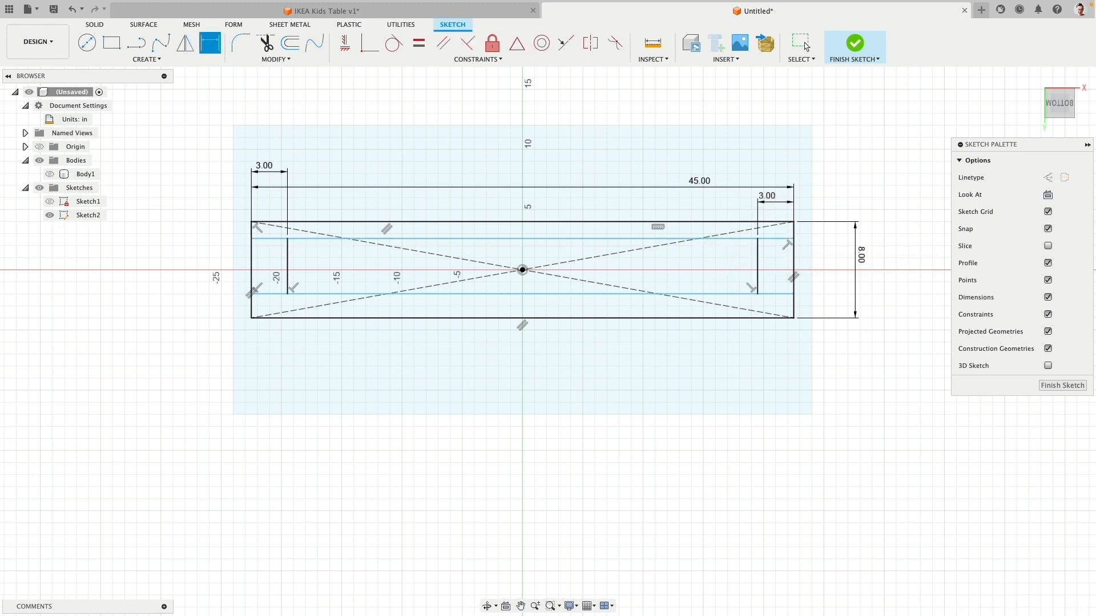
Step: Dimension the upper and lower horizontal lines 0.75 in from the nearest long edge of the rectangle
left_click(795, 240)
left_click(793, 222)
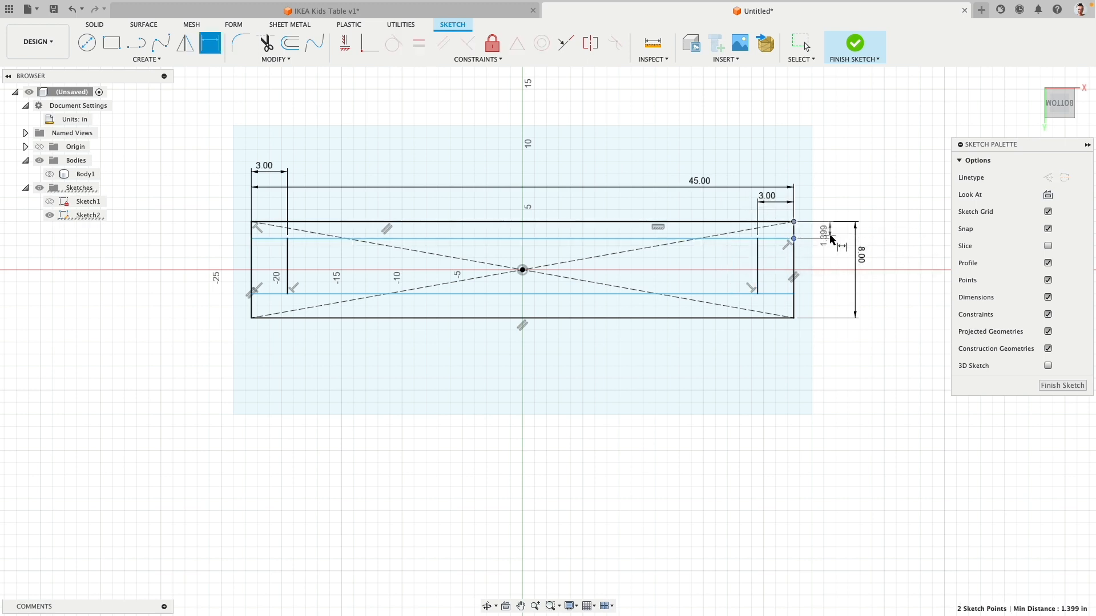
left_click(830, 236)
key("BackSpace")
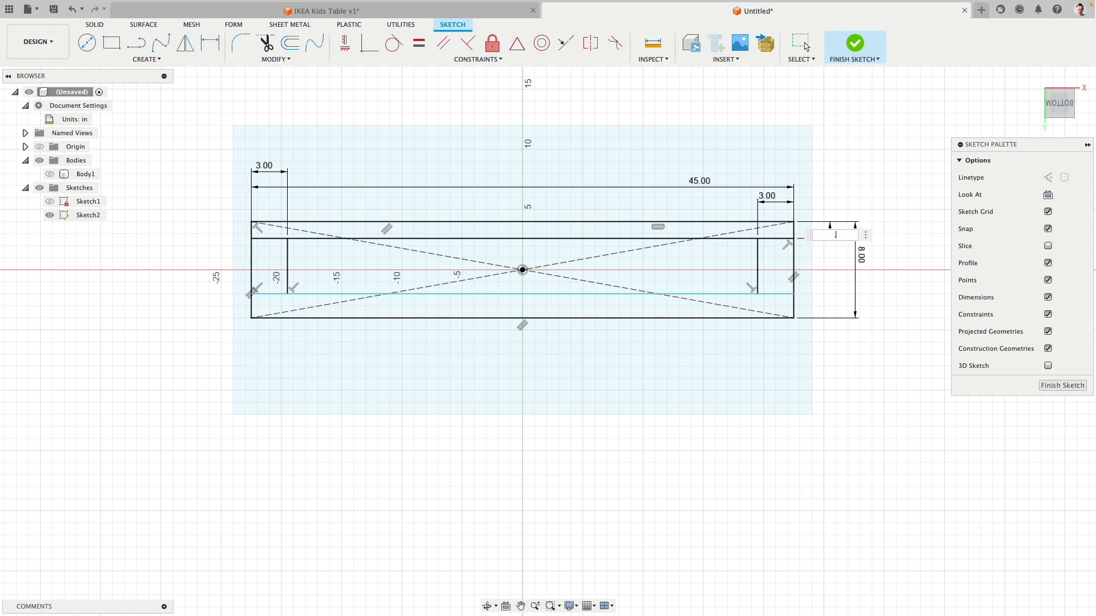
key("Return")
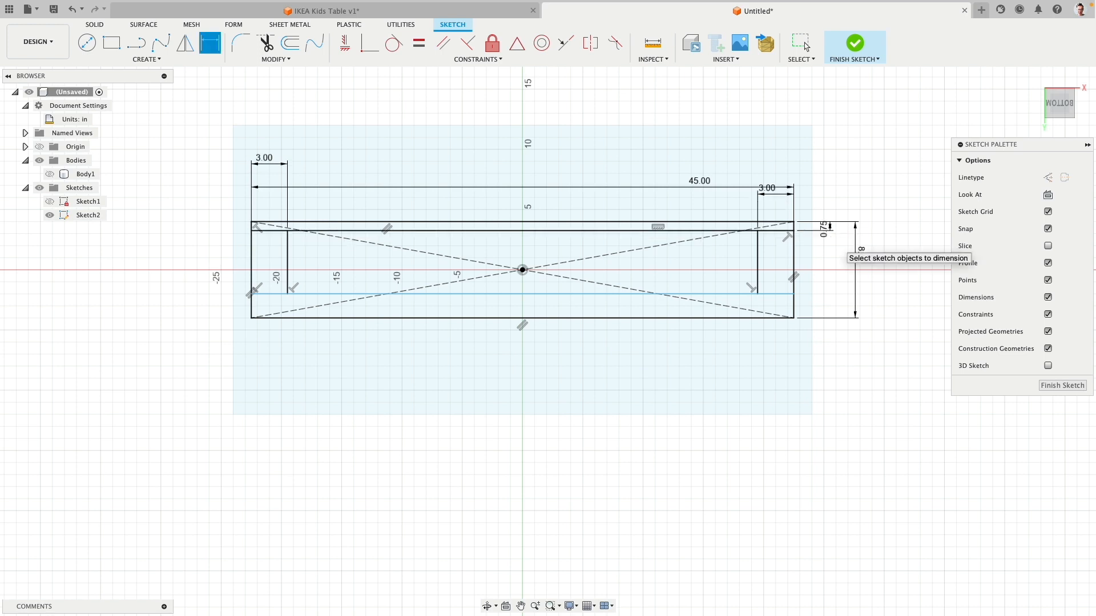
left_click(795, 295)
left_click(795, 318)
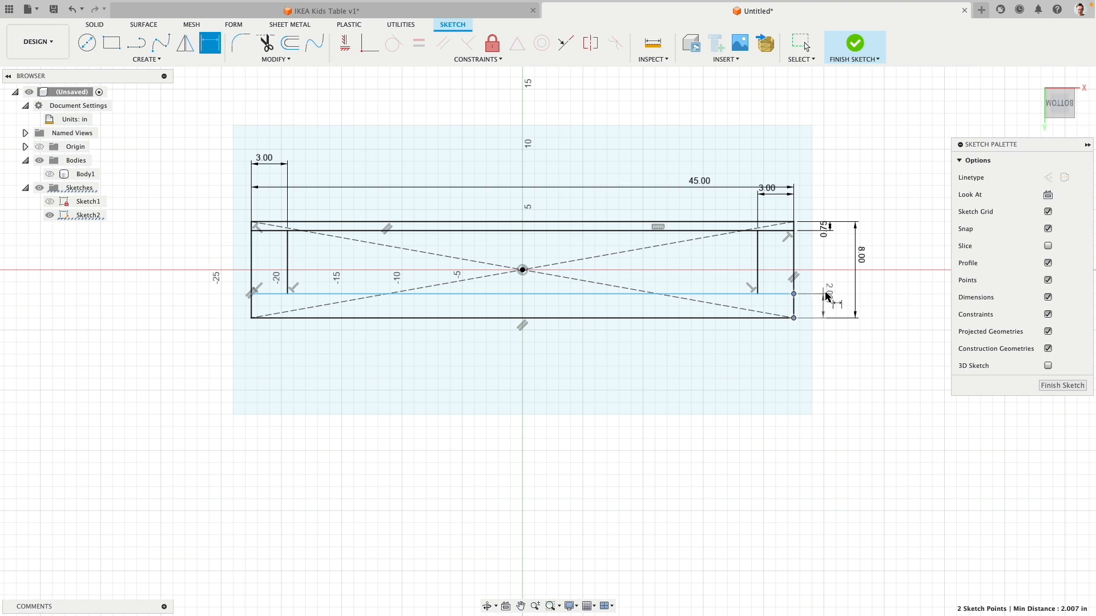
left_click(837, 310)
key("BackSpace")
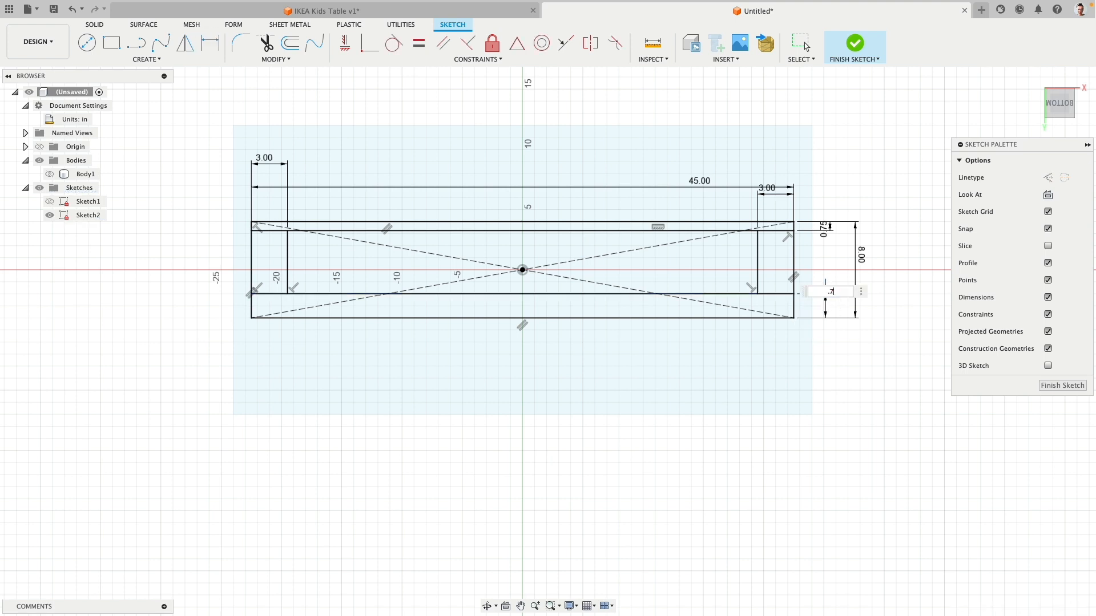
key("Return")
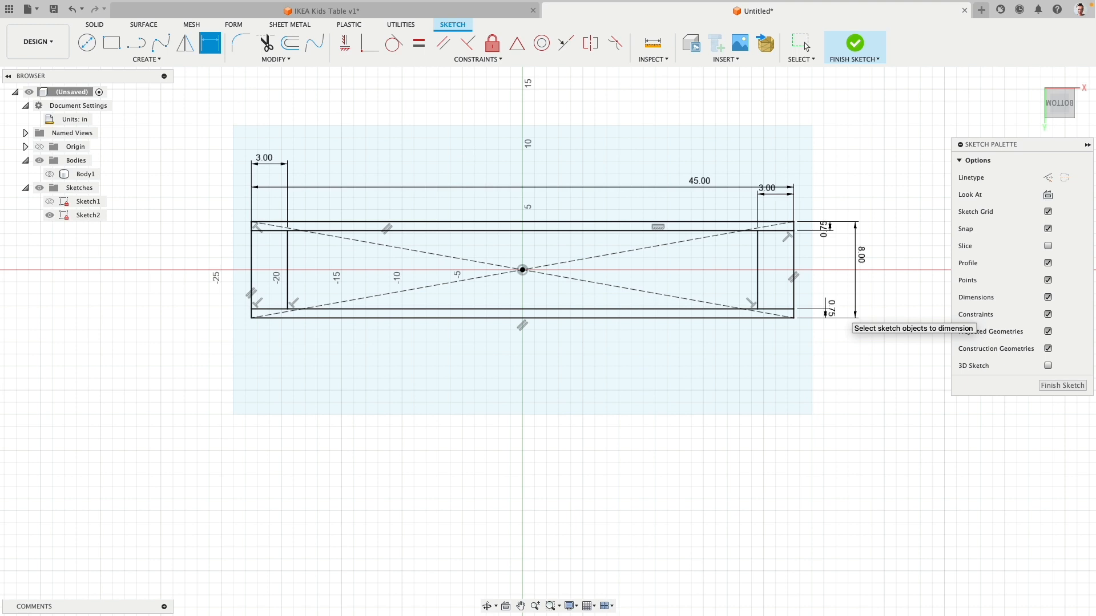
Step: Reposition the 45 in, 3 in and 0.75 in dimension labels so they are readable, and finish the sketch
left_click_drag(699, 184, 523, 166)
key("Escape")
mouse_move(268, 159)
left_mouse_down()
mouse_move(267, 187)
mouse_move(326, 195)
left_mouse_up()
left_click_drag(766, 192, 712, 196)
key("d")
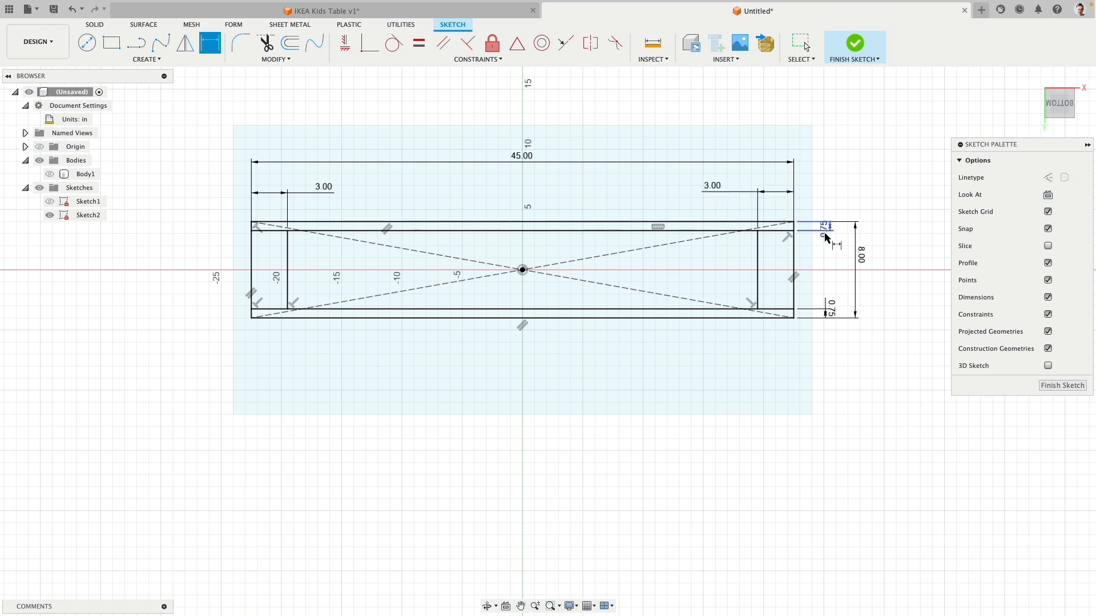
key("Escape")
left_click_drag(830, 228, 826, 248)
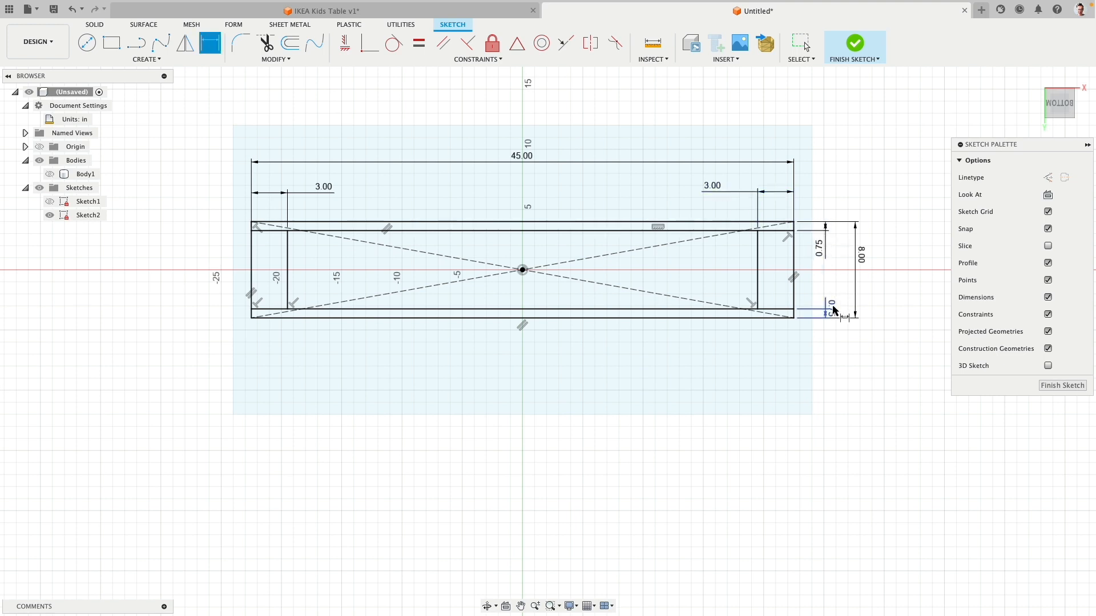
left_click_drag(832, 305, 824, 283)
key("d")
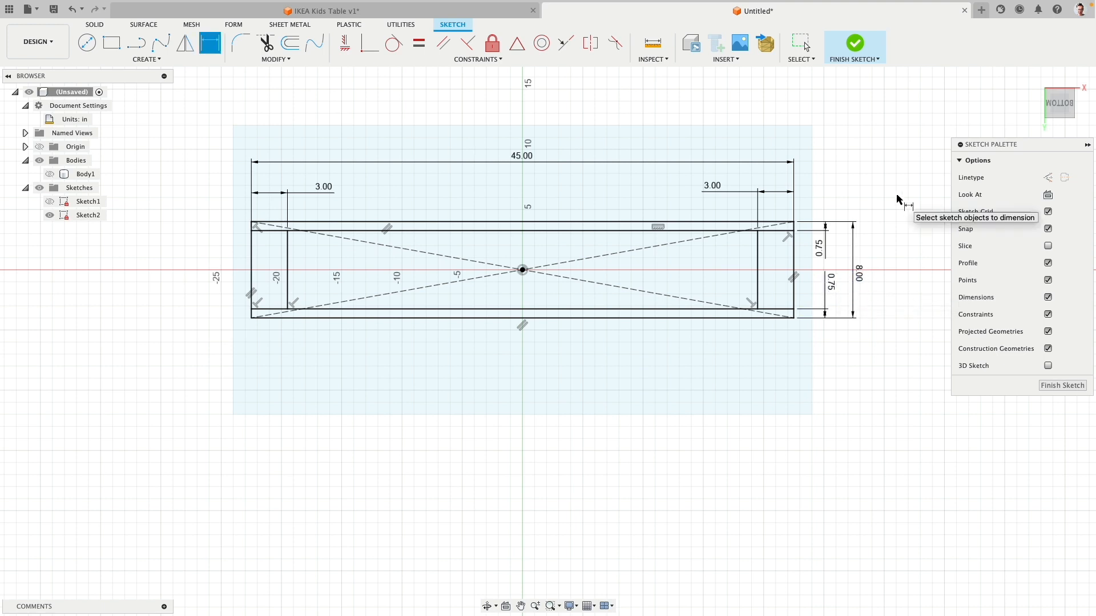
left_click(854, 43)
Step: Extrude the two small end rectangles of the frame sketch 2 in downward as new bodies
mouse_move(842, 193)
middle_mouse_down("shift")
mouse_move(799, 210)
mouse_move(665, 314)
middle_mouse_up("shift")
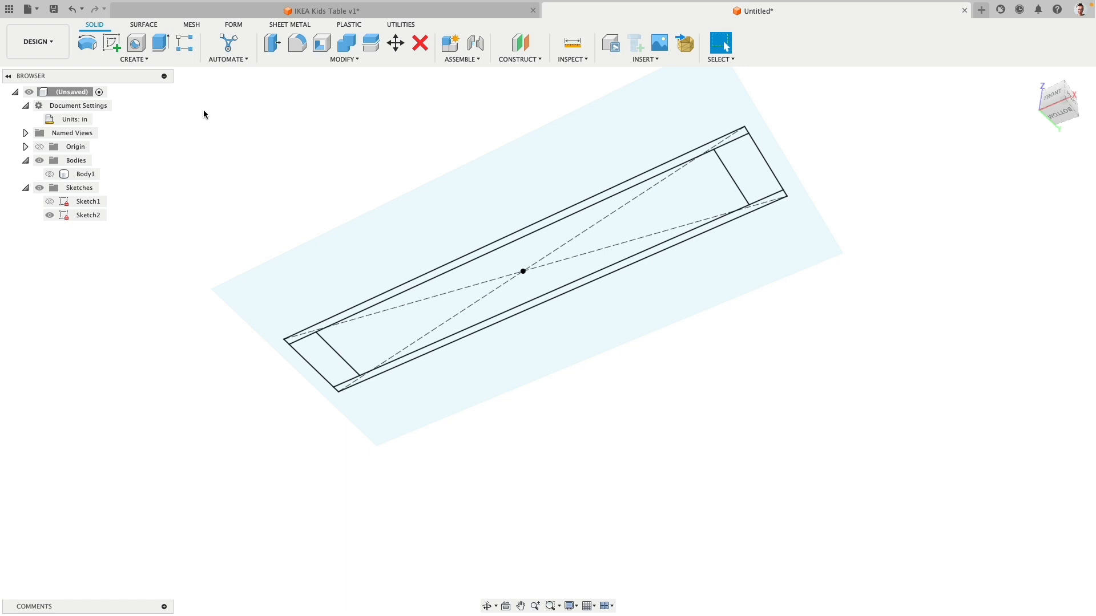
left_click(161, 43)
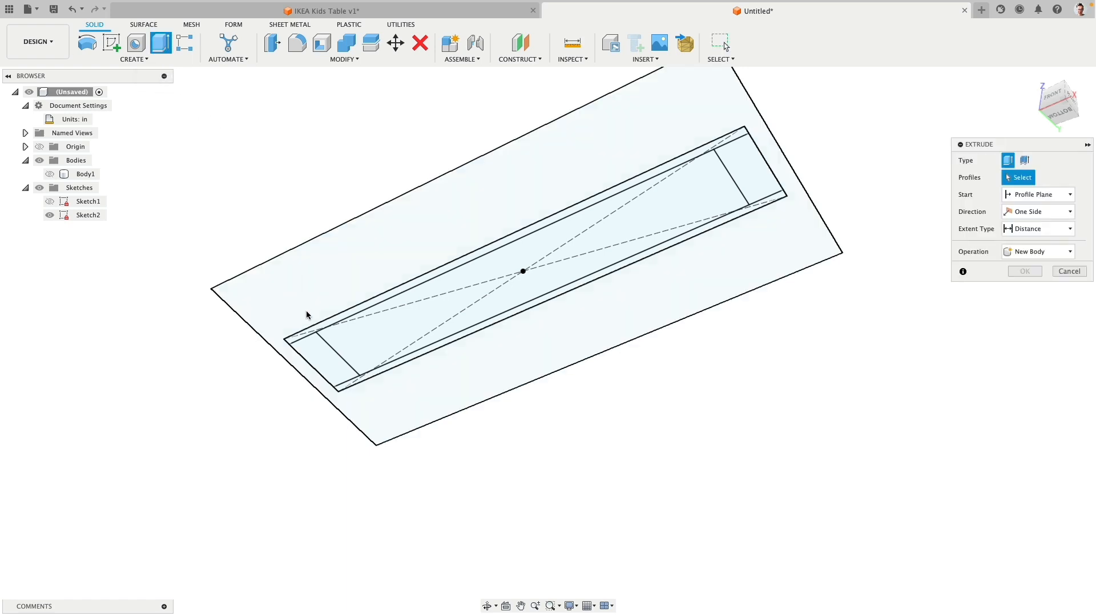
left_click(323, 363)
left_click(749, 164)
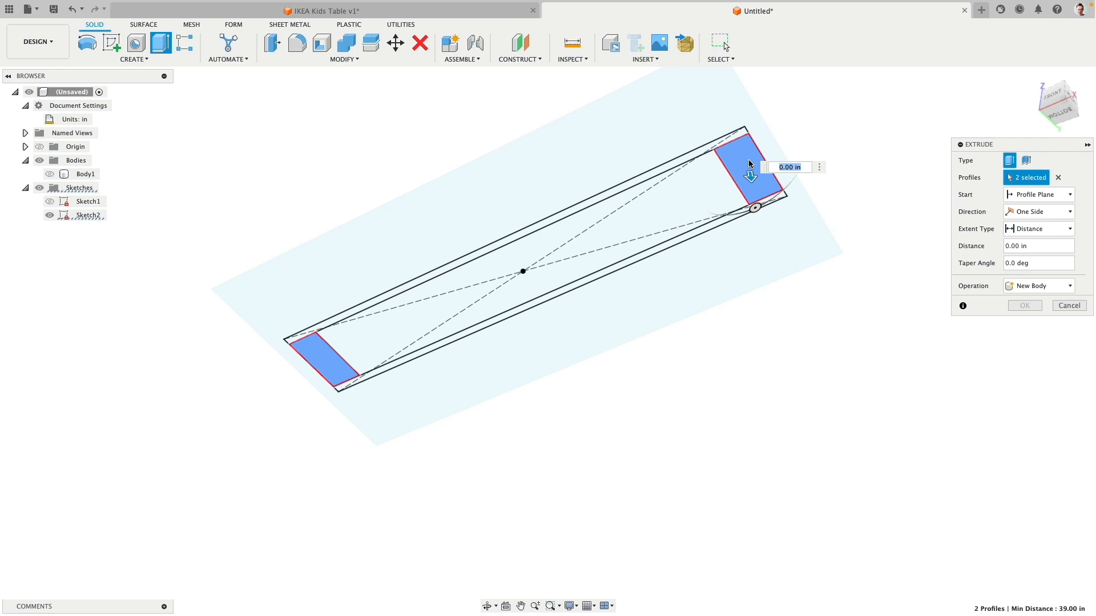
left_click_drag(751, 180, 755, 196)
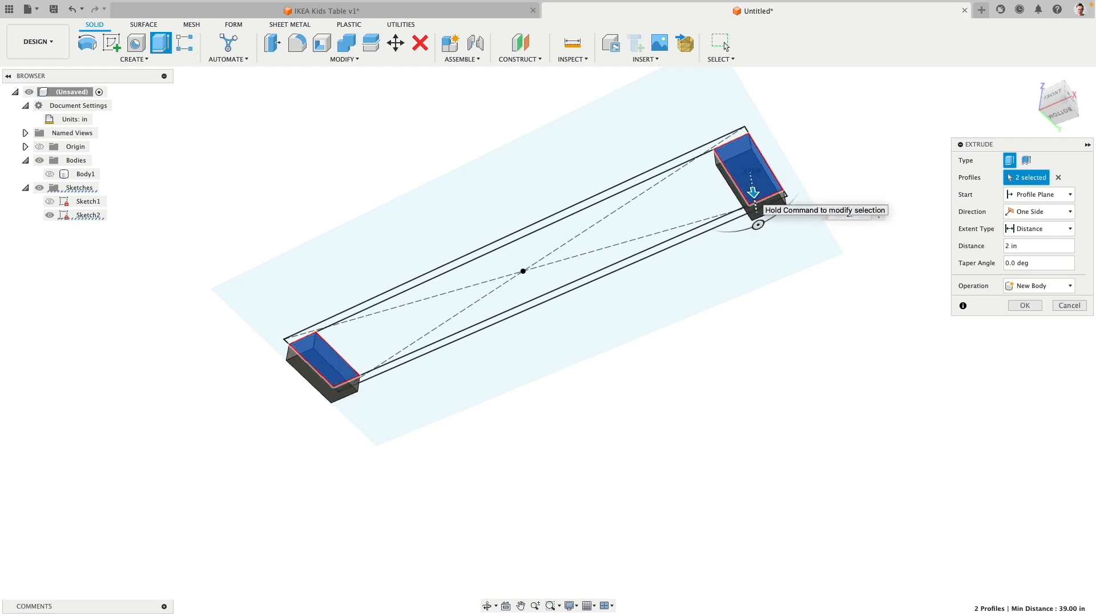
key("Return")
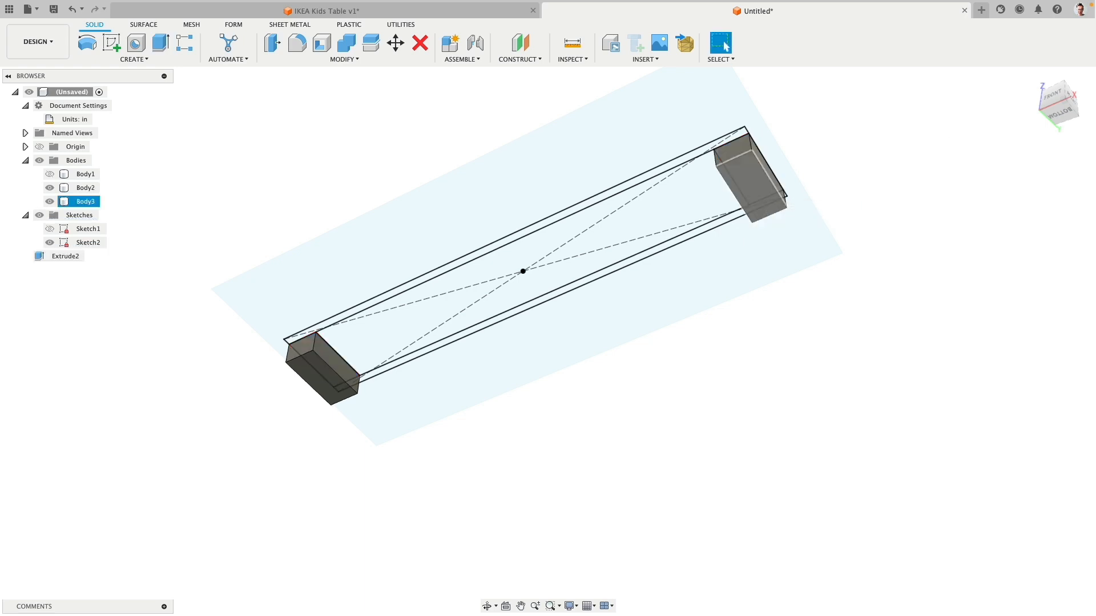
left_click(168, 46)
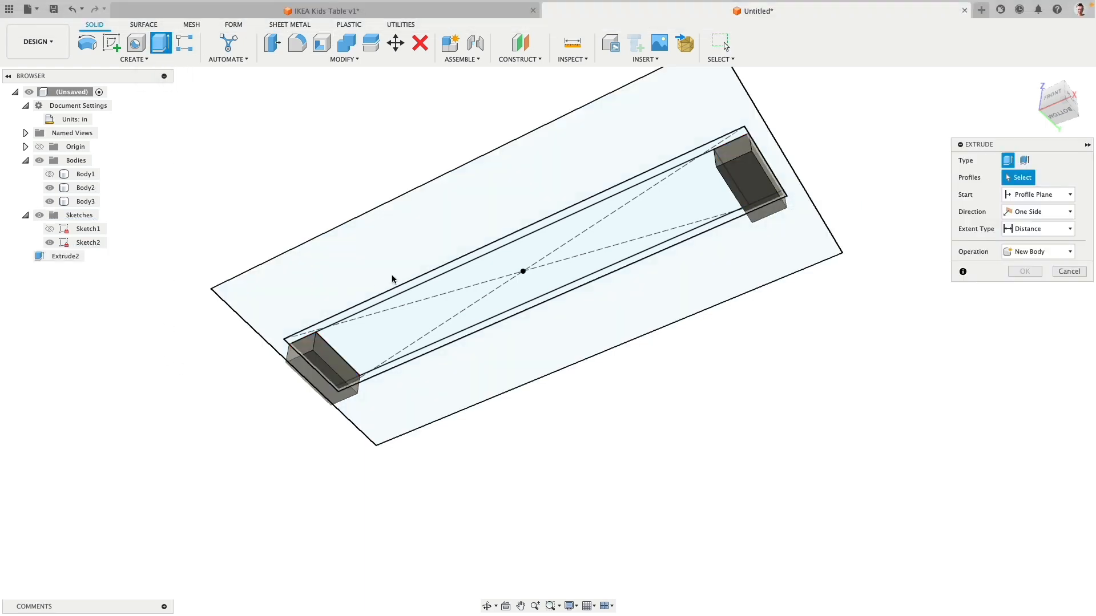
left_click(582, 209)
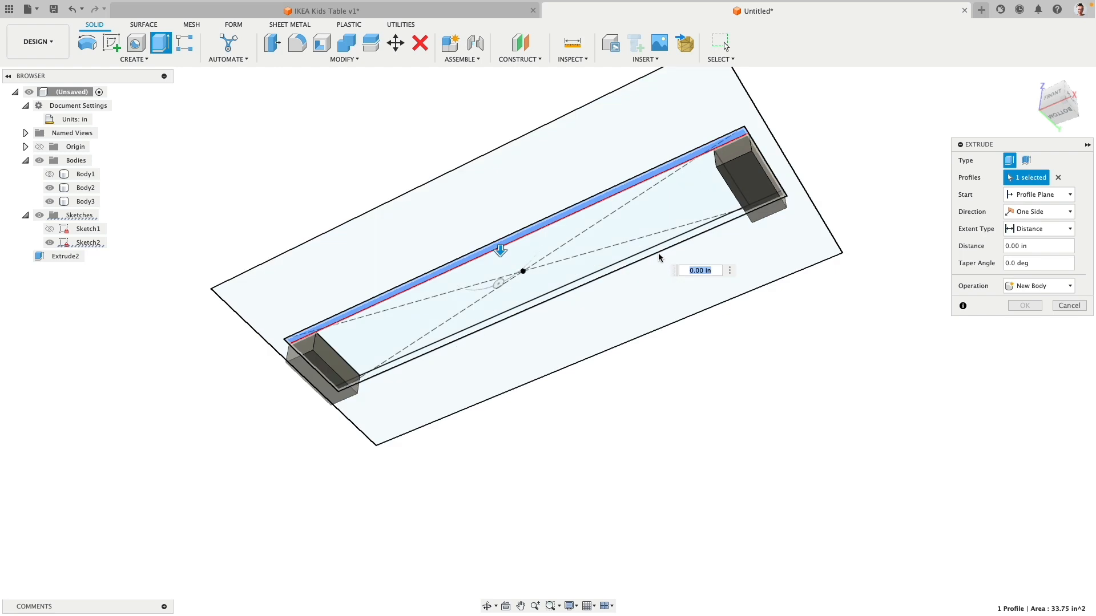
left_click(656, 251)
type("1")
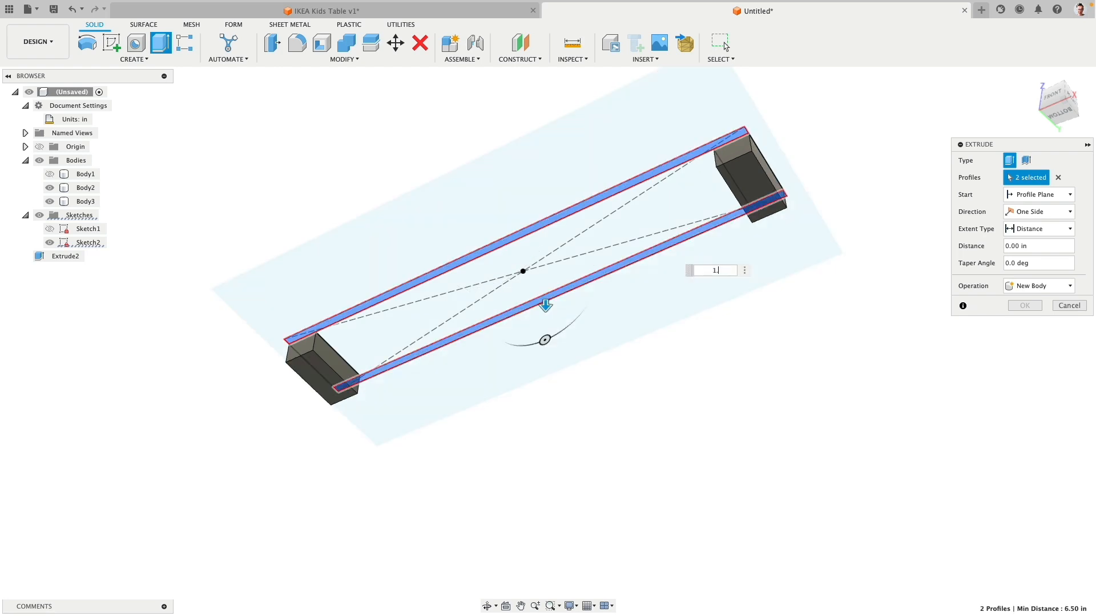
type(".25")
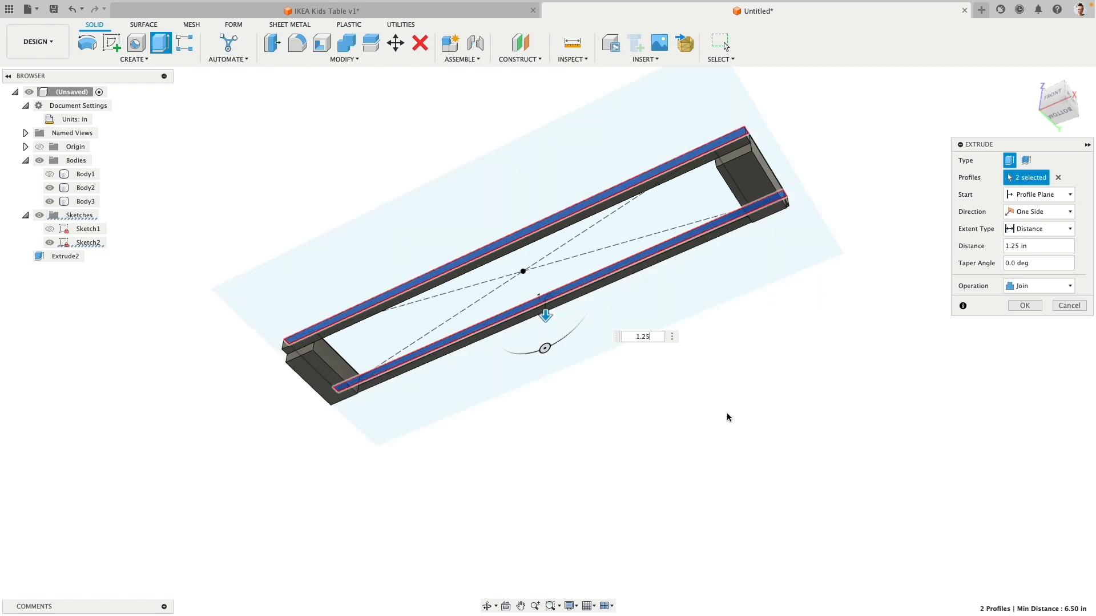
middle_click_drag(727, 416, 694, 396, "shift")
left_click_drag(564, 301, 586, 330)
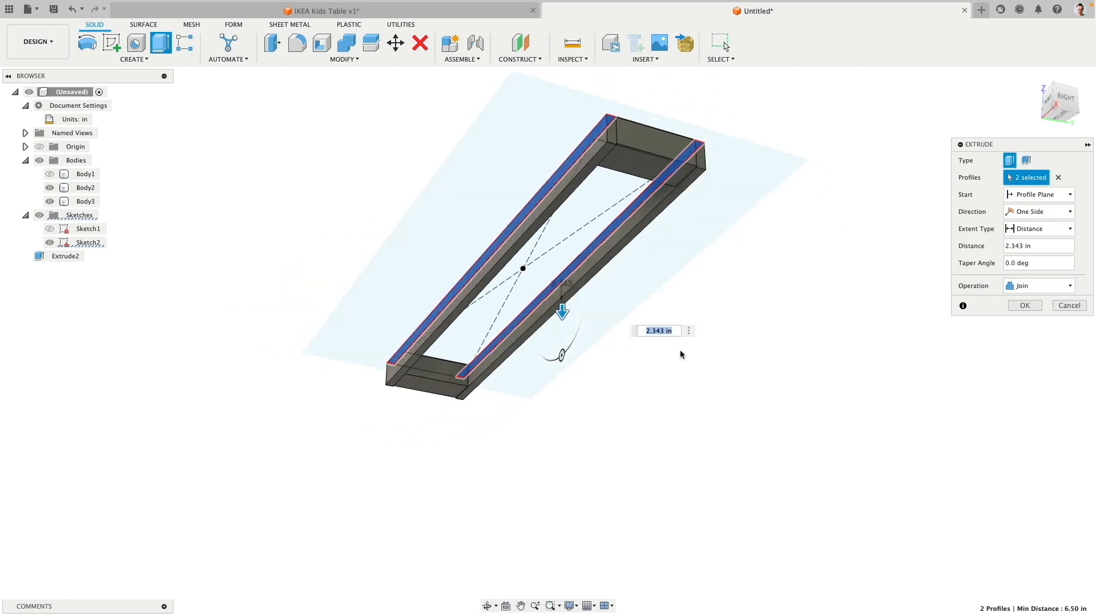
type("1.25")
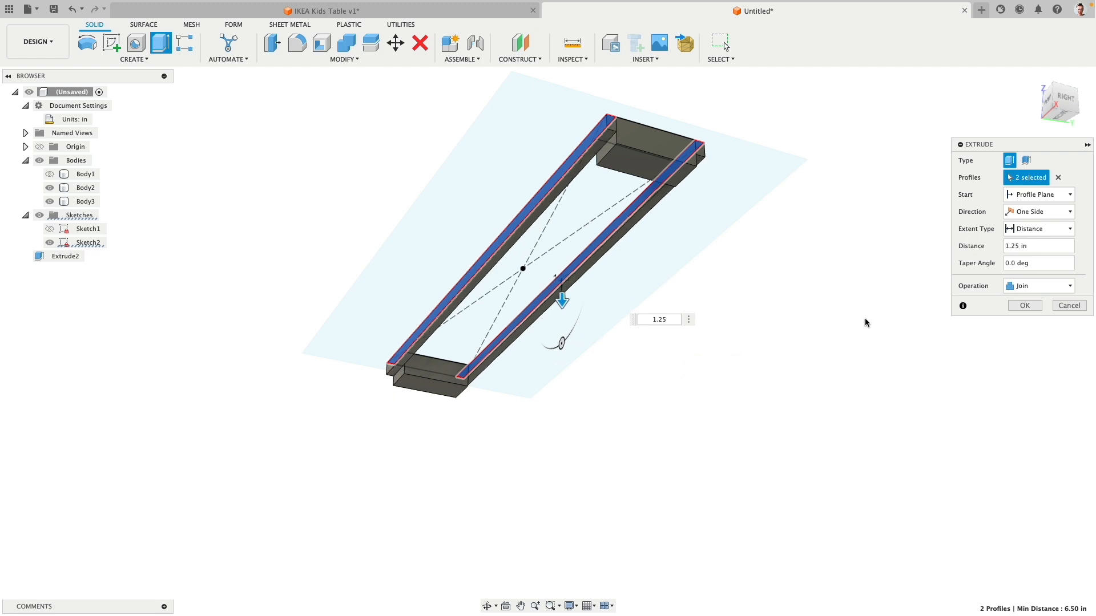
left_click(1057, 304)
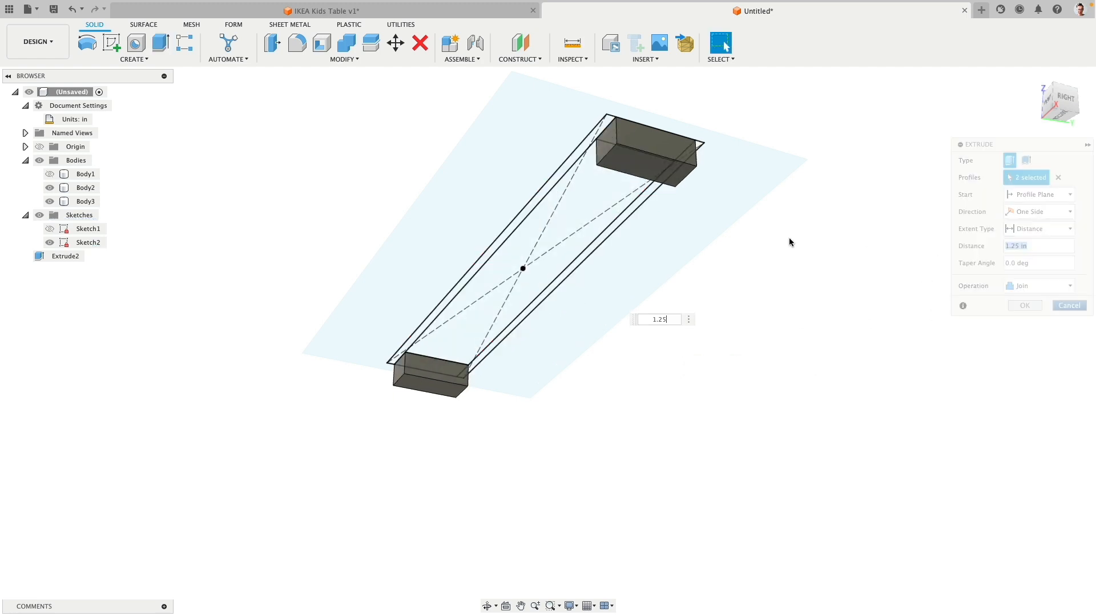
Step: Undo the 2 in extrusion and extrude the two end rectangles 1.25 in downward as new bodies instead
key("ctrl+z")
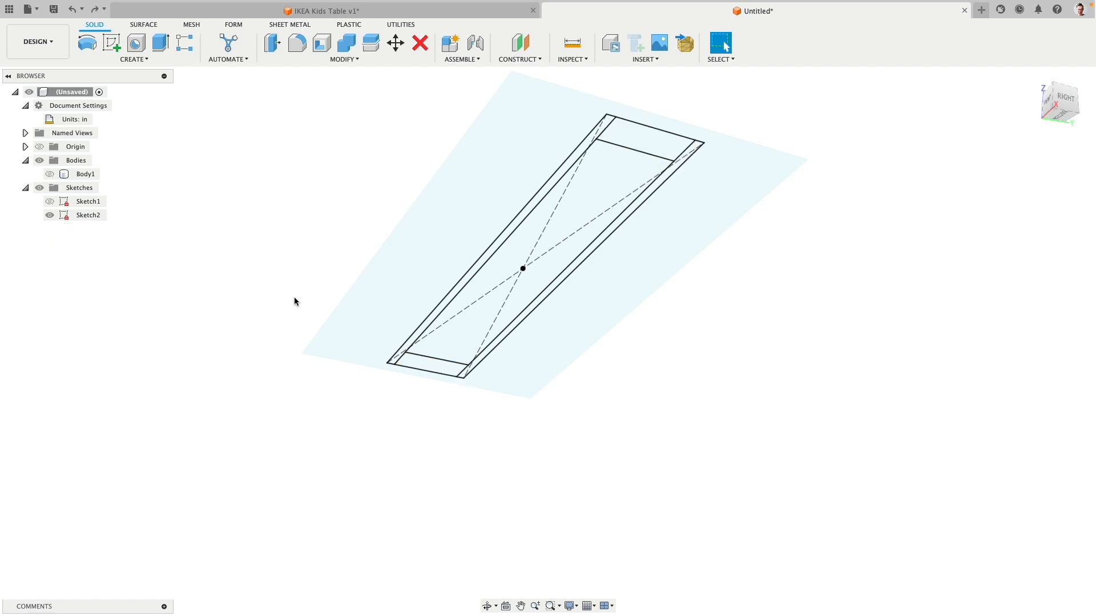
left_click(161, 43)
left_click(638, 142)
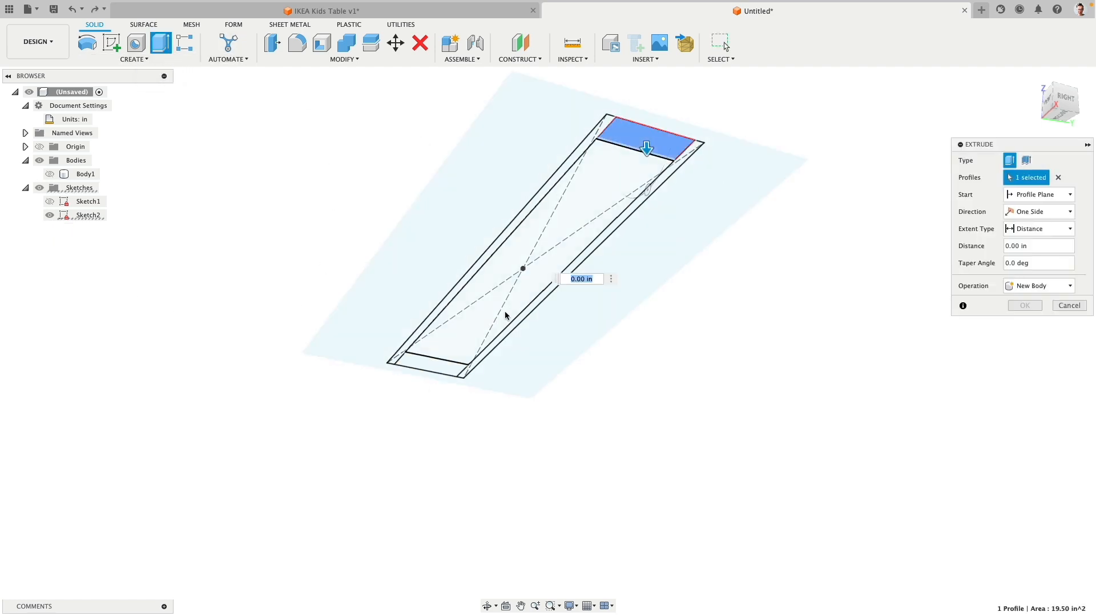
left_click(435, 366)
type("1")
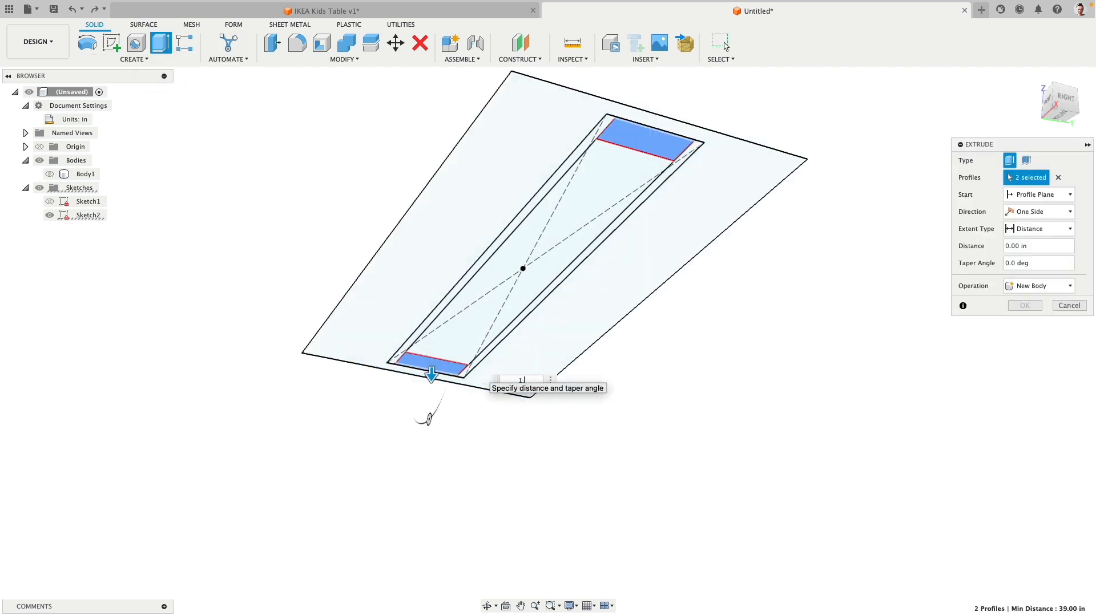
type(".25")
key("Return")
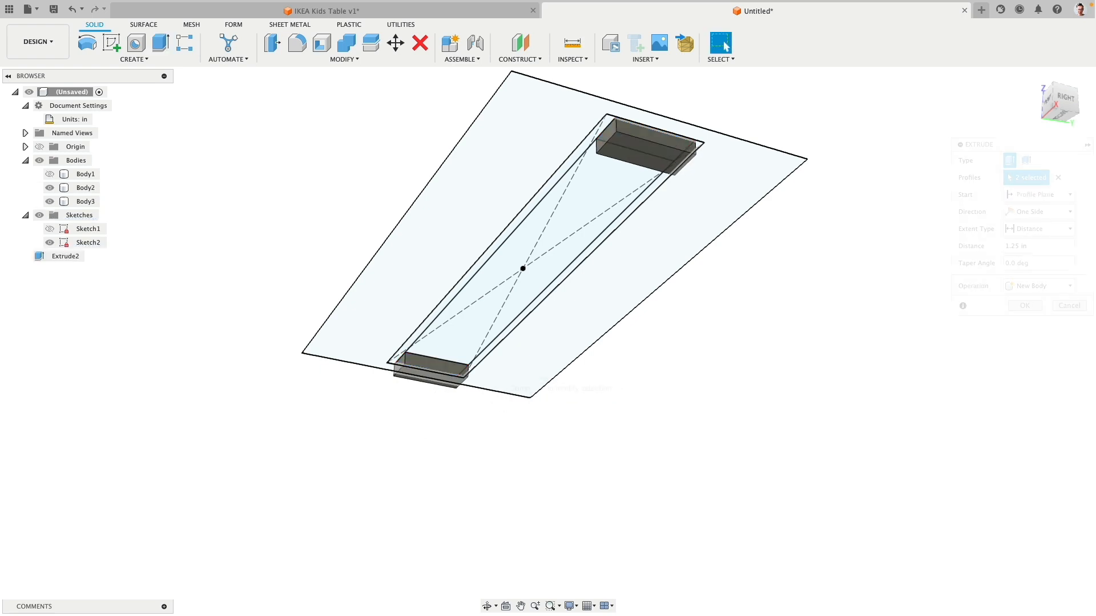
Step: Extrude the two long side strips of the frame sketch 1.25 in downward as new bodies
left_click(160, 43)
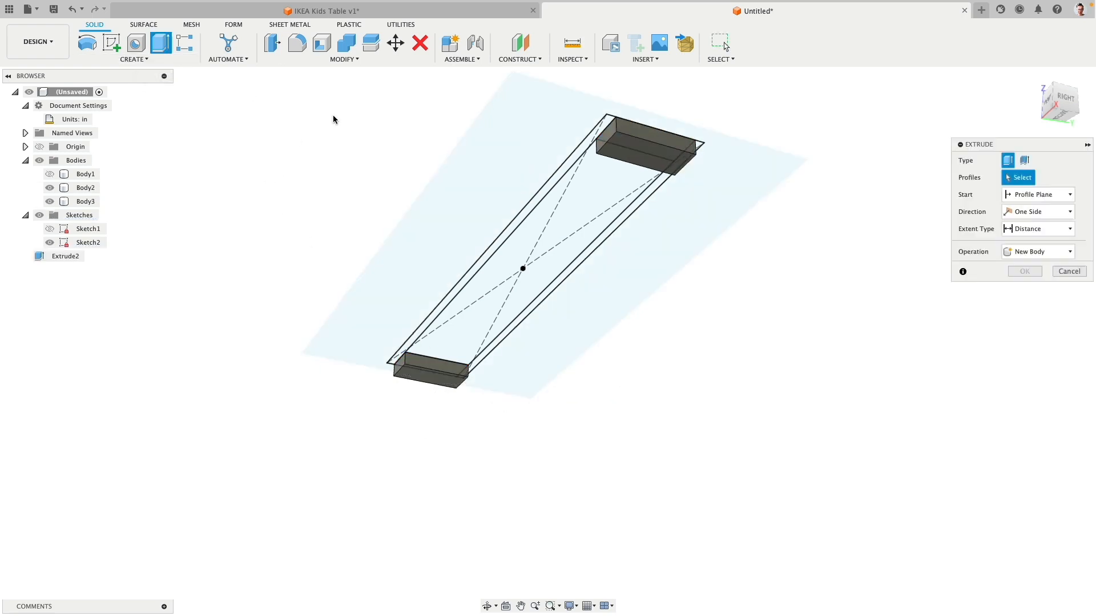
left_click(606, 122)
scroll(652, 206, "up", 3)
left_click(640, 195)
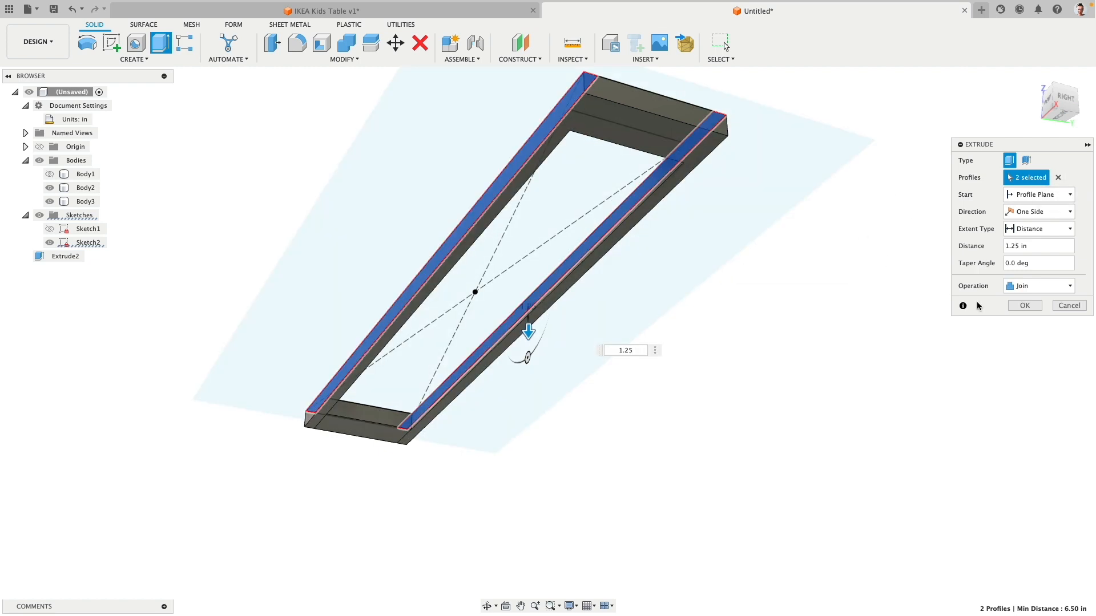
left_click(1053, 286)
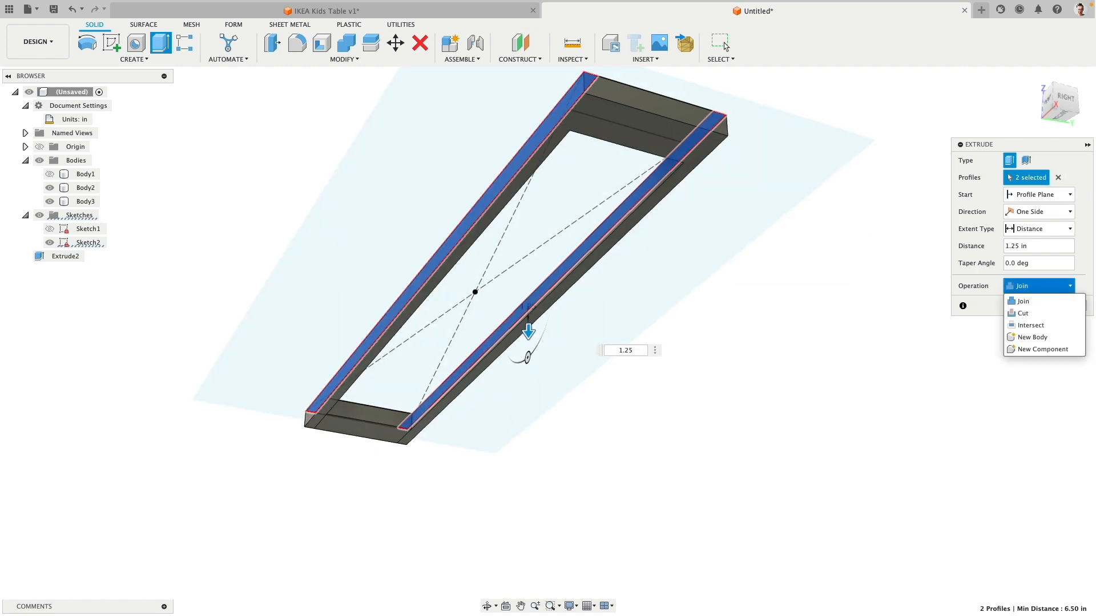
left_click(1045, 337)
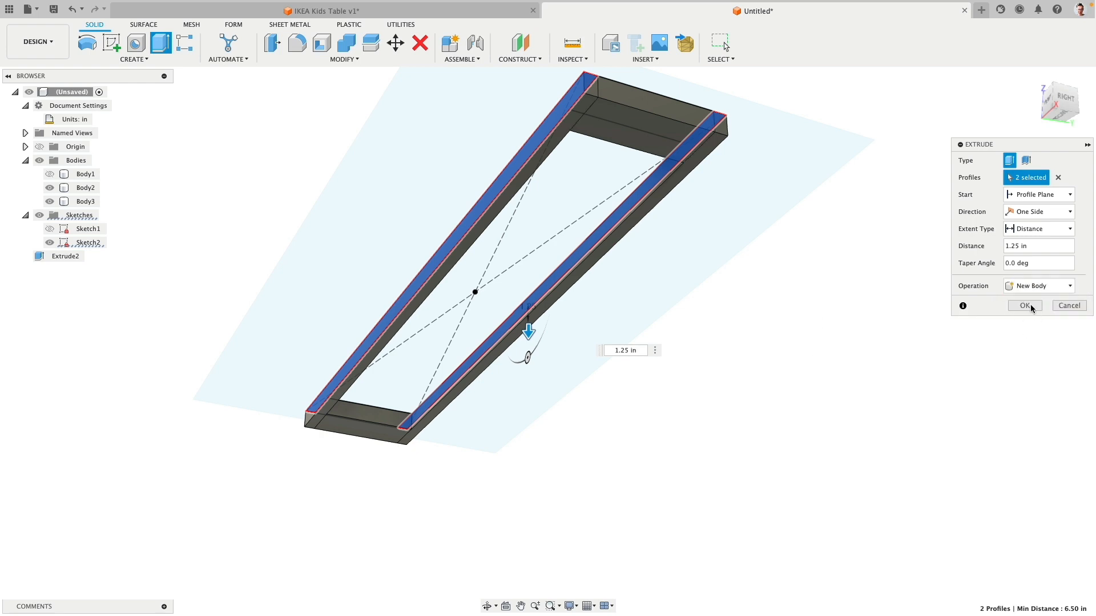
left_click(1030, 309)
Step: Hide the frame sketch and show the table top body again above the frame
left_click(52, 271)
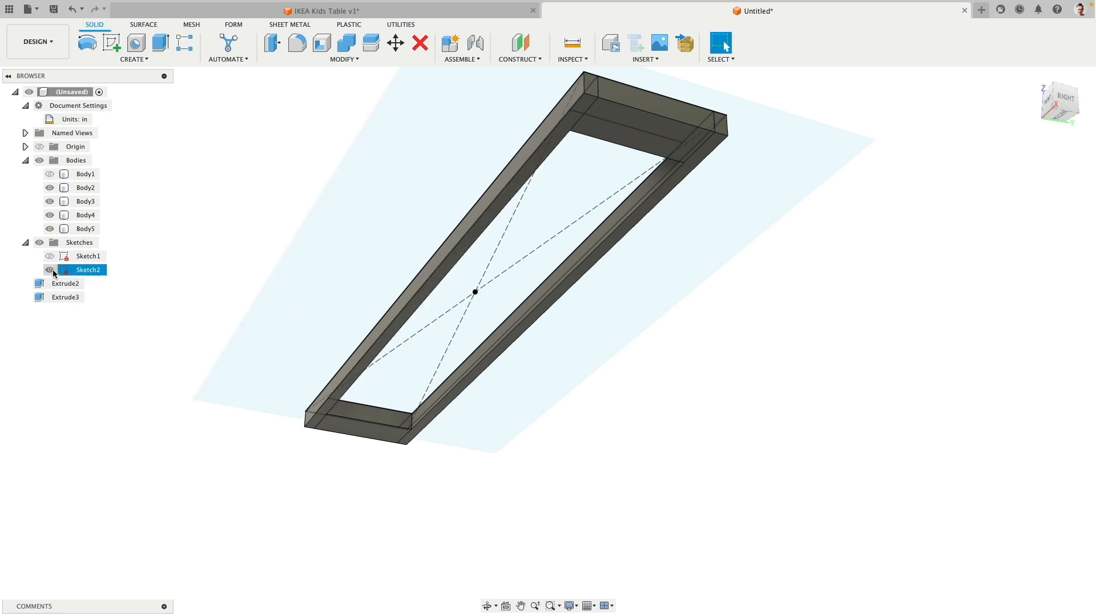
left_click(50, 270)
mouse_move(150, 422)
middle_mouse_down("shift")
mouse_move(233, 378)
mouse_move(303, 368)
mouse_move(285, 395)
mouse_move(402, 397)
middle_mouse_up("shift")
key("Escape")
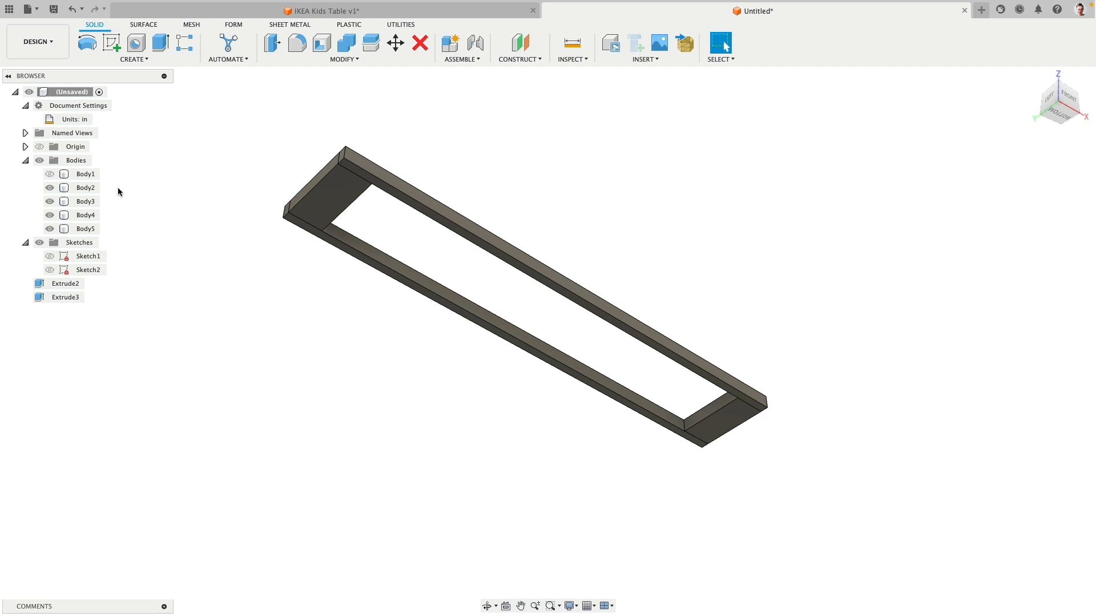
left_click(49, 174)
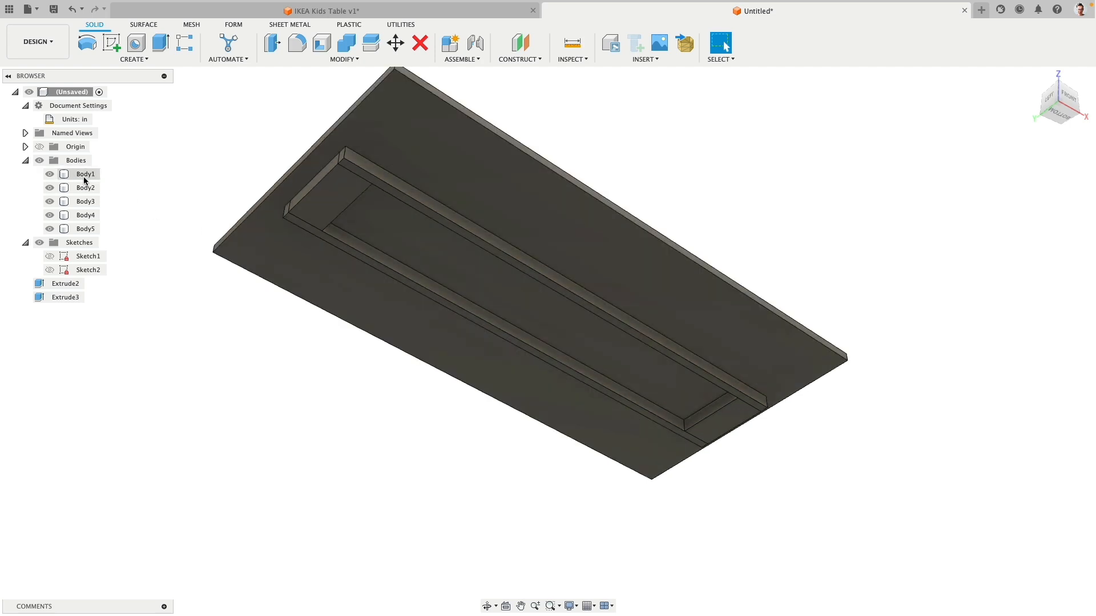
Step: Rename the table top body as Table Top
left_click(83, 177)
double_click(90, 175)
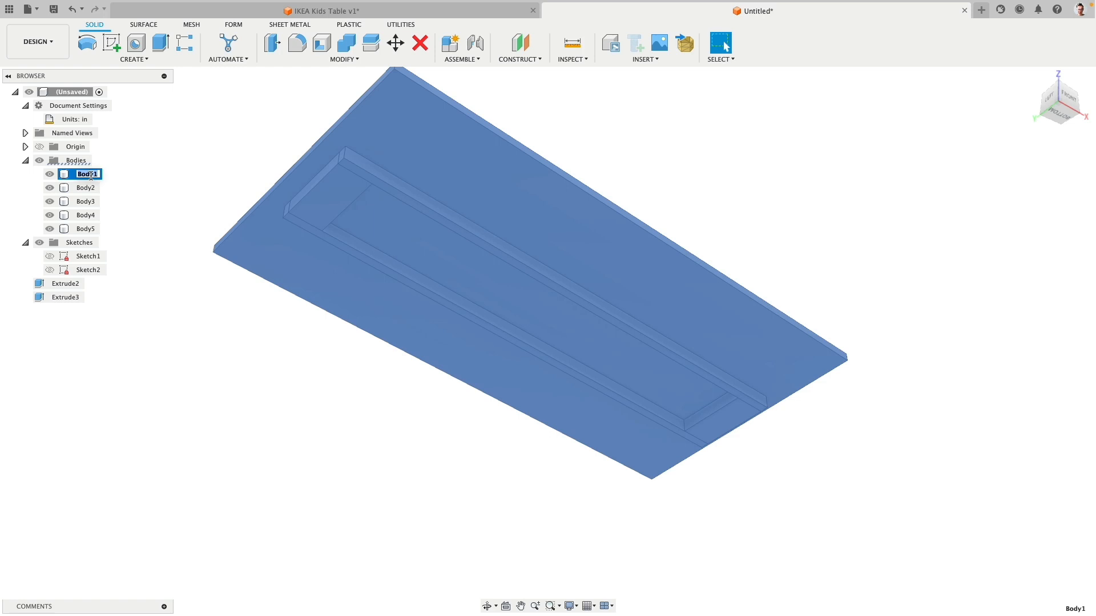
type("Table Top")
key("Return")
Step: Create a group named Frame among the bodies and move the four frame bodies, Body2 to Body5, into it
right_click(80, 161)
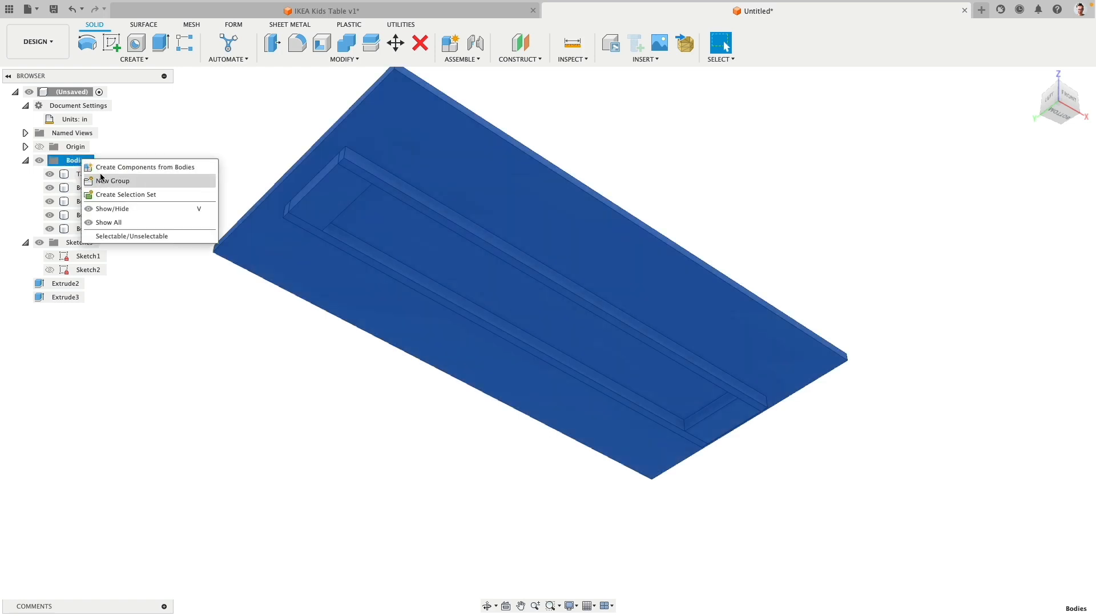
left_click(100, 178)
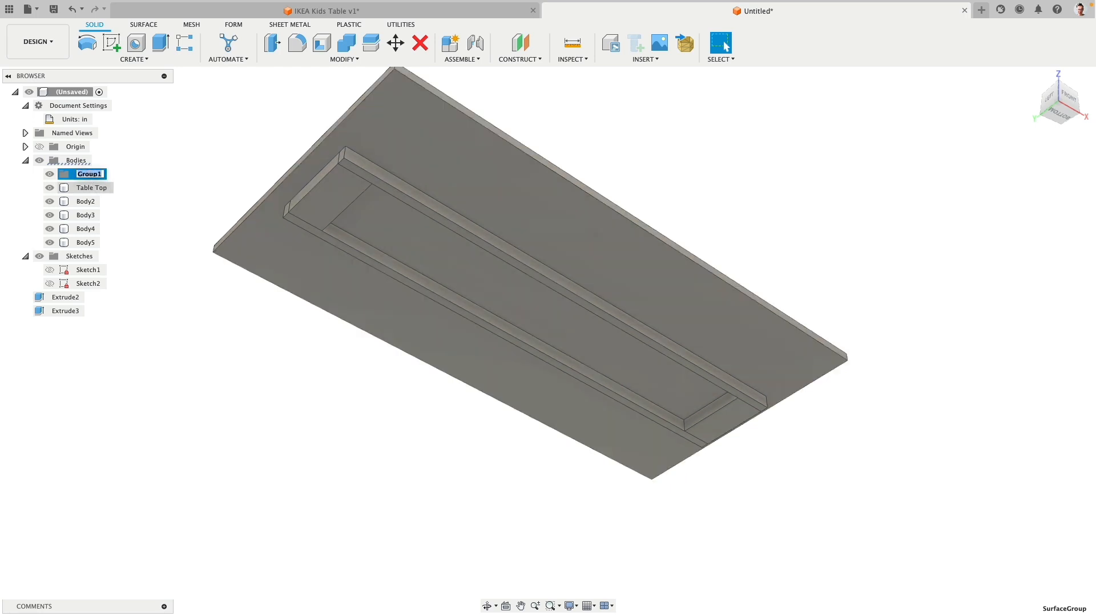
type("Frame")
key("Return")
left_click(86, 201)
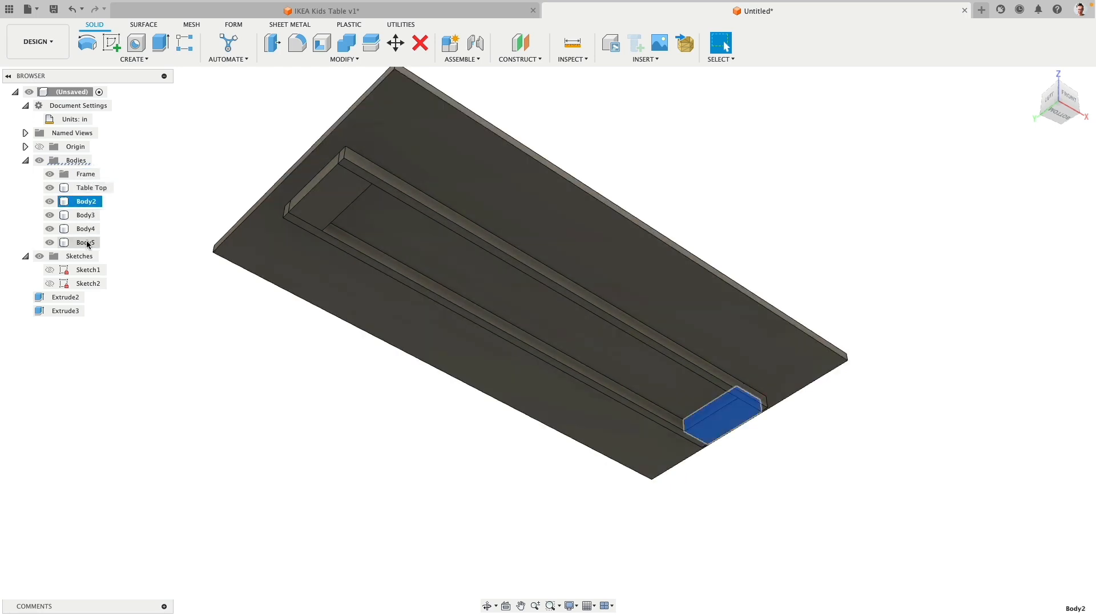
left_click(86, 243, "shift")
left_click_drag(89, 208, 85, 174)
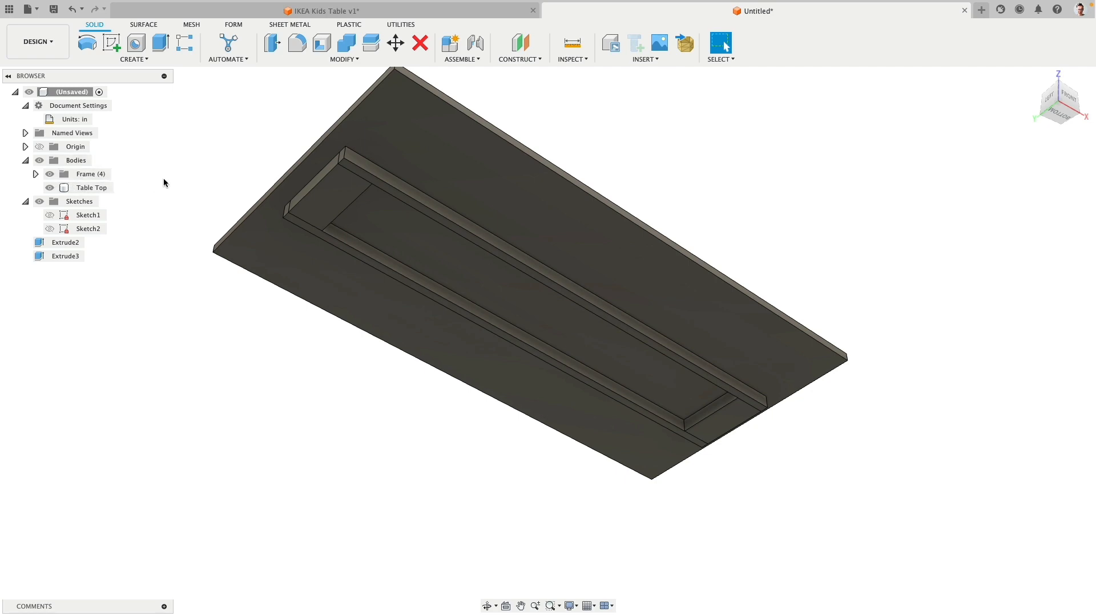
Step: Examine in the finished IKEA Kids Table design how the angled legs attach beneath the frame's end pieces
left_click(388, 16)
middle_click_drag(328, 227, 403, 199, "shift")
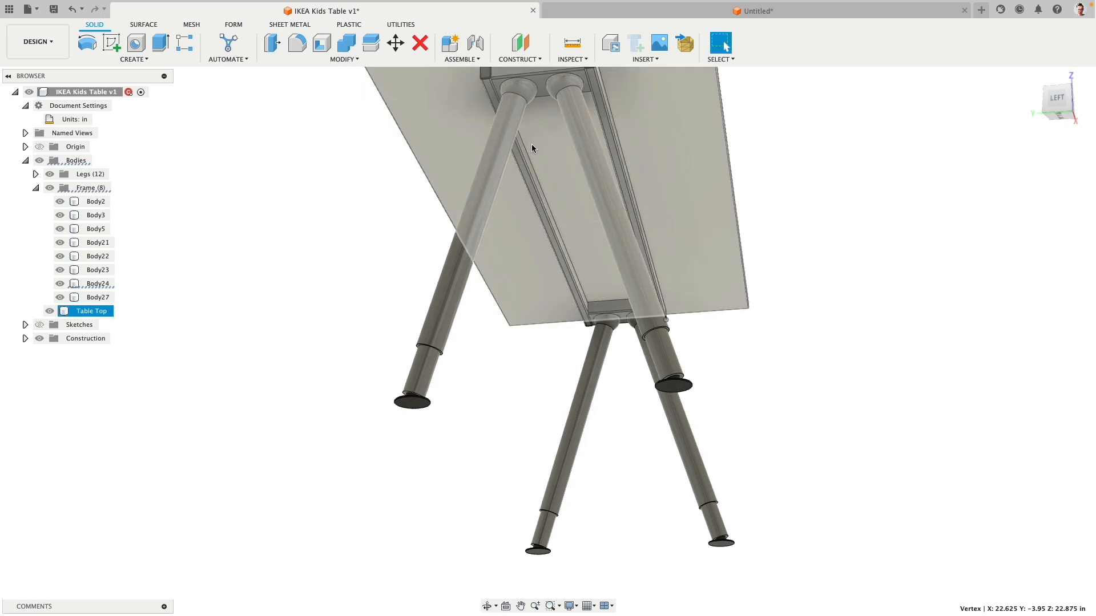
scroll(532, 148, "down", 3)
left_click(496, 159)
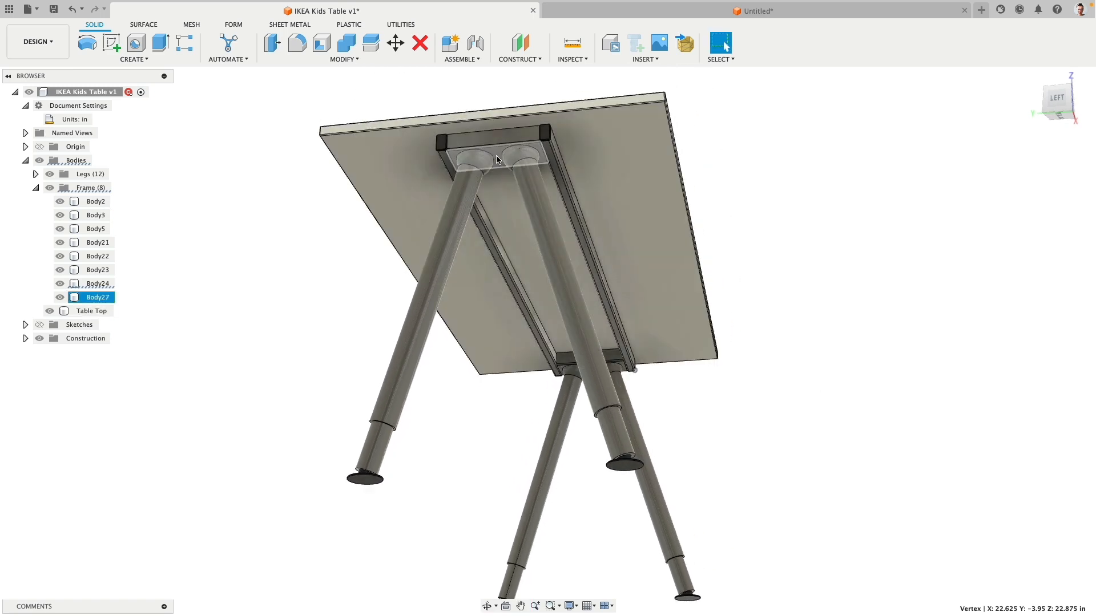
middle_click_drag(496, 159, 306, 216, "shift")
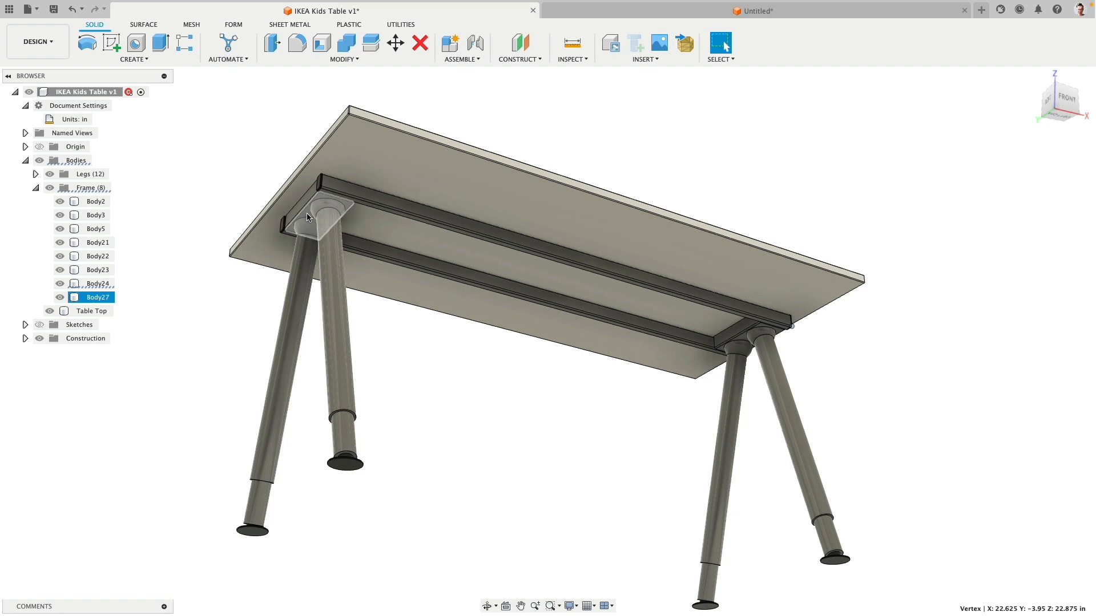
left_click_drag(324, 228, 270, 278, "shift")
middle_click_drag(269, 278, 370, 244, "shift")
left_click(370, 245)
left_click(380, 247)
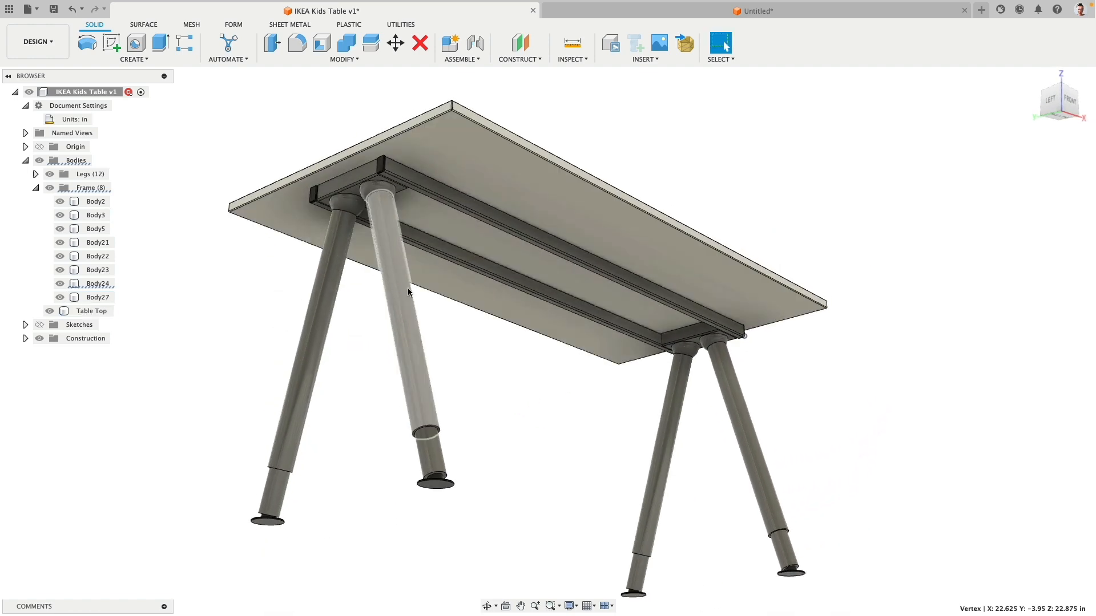
Step: Return to the untitled design, show the origin planes and expand the Frame group to list its bodies
left_click(804, 11)
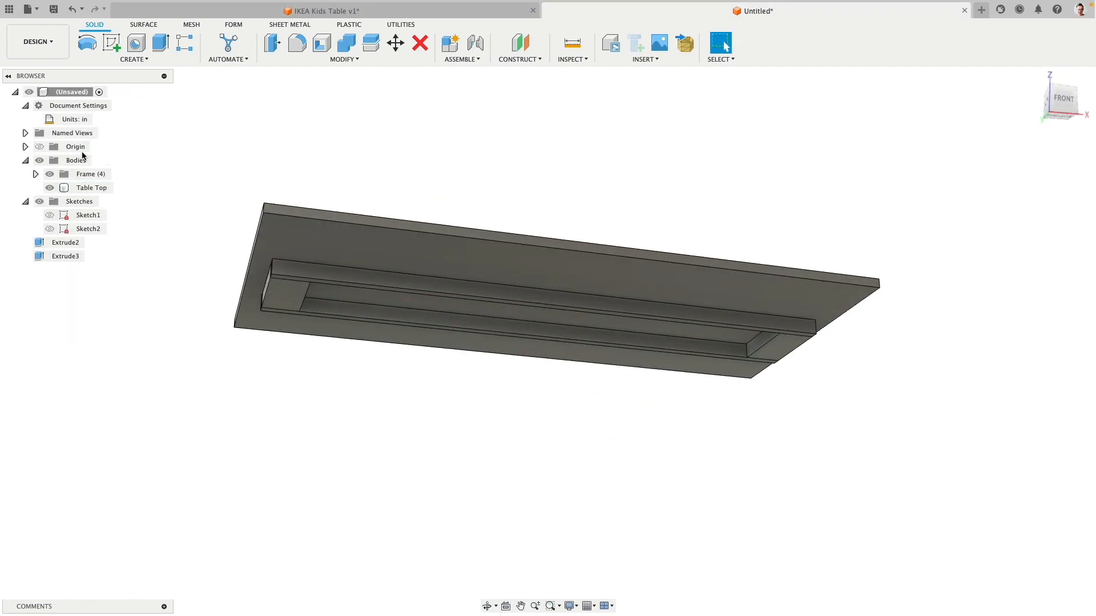
left_click(40, 147)
middle_click_drag(190, 335, 416, 318, "shift")
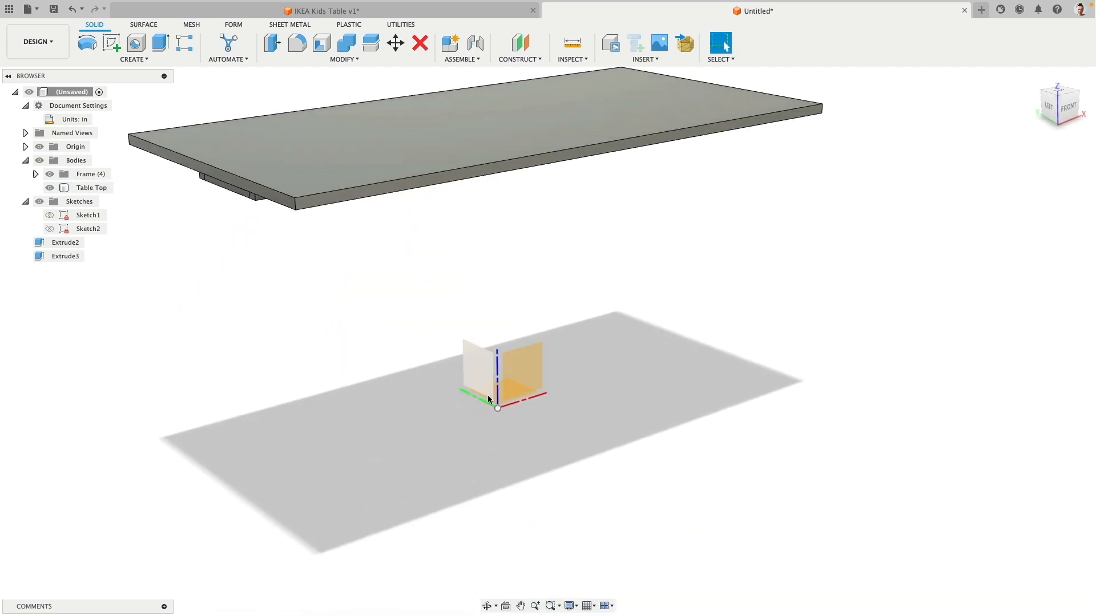
middle_click_drag(516, 392, 378, 245, "shift")
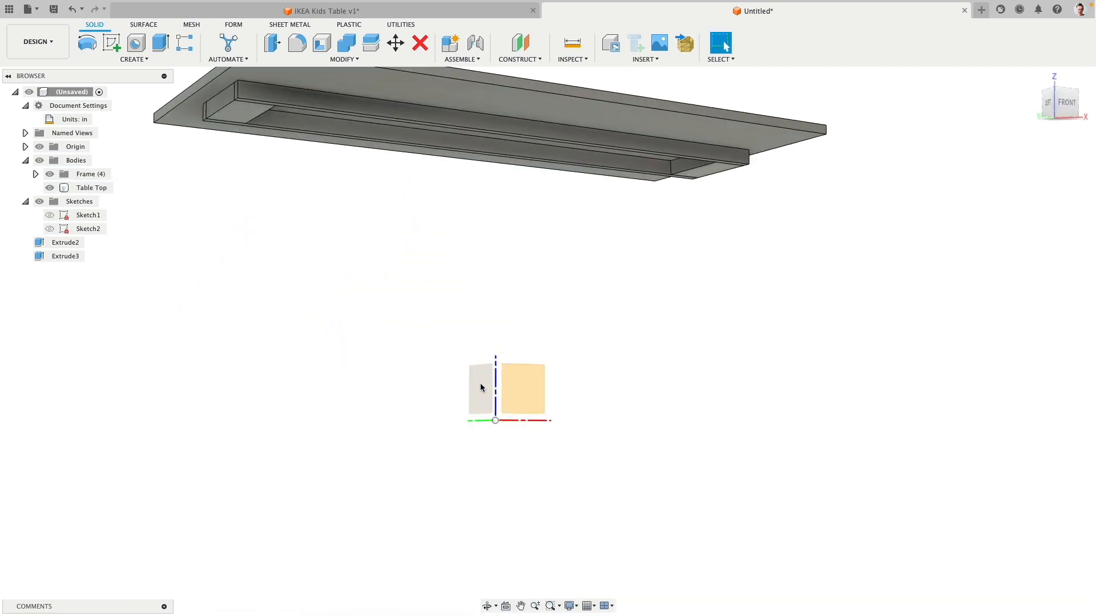
middle_click_drag(434, 378, 467, 421)
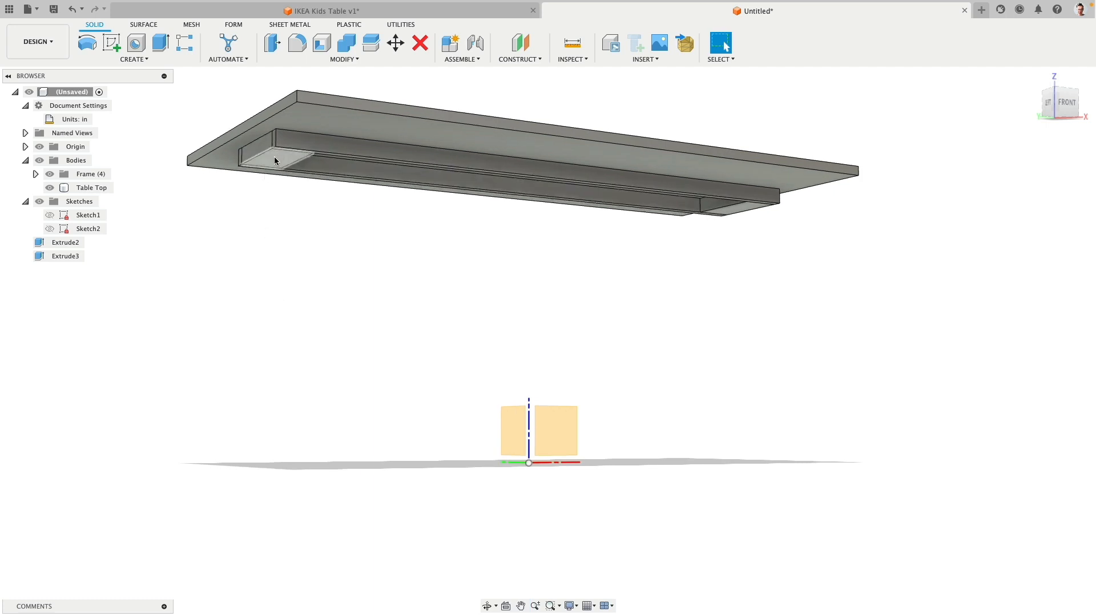
left_click(35, 174)
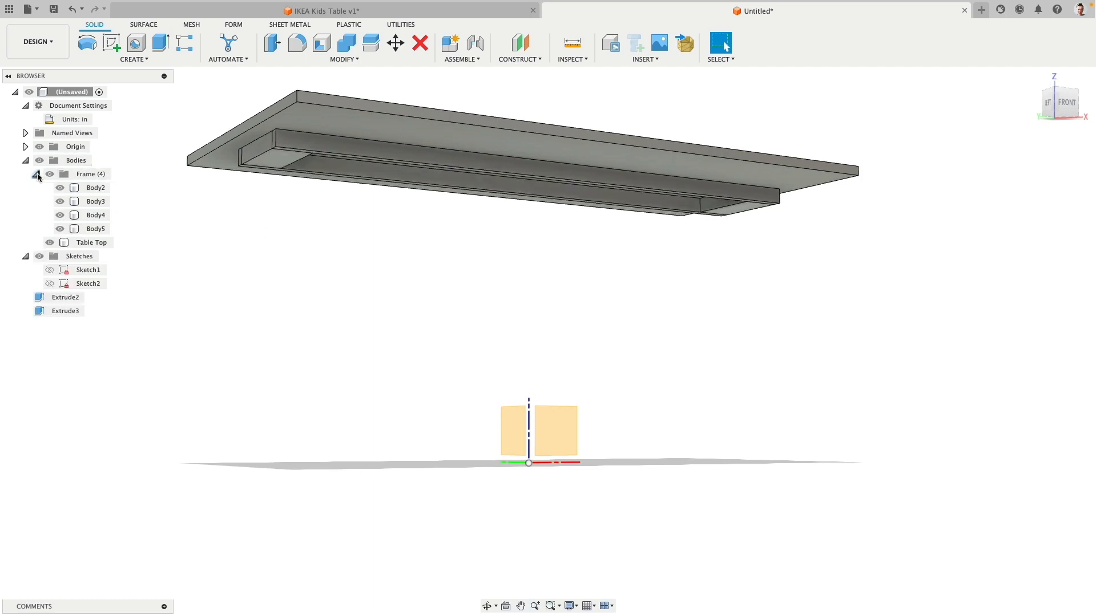
Step: Construct a midplane between the outer and inner faces of the frame's end block, Body3
left_click(536, 61)
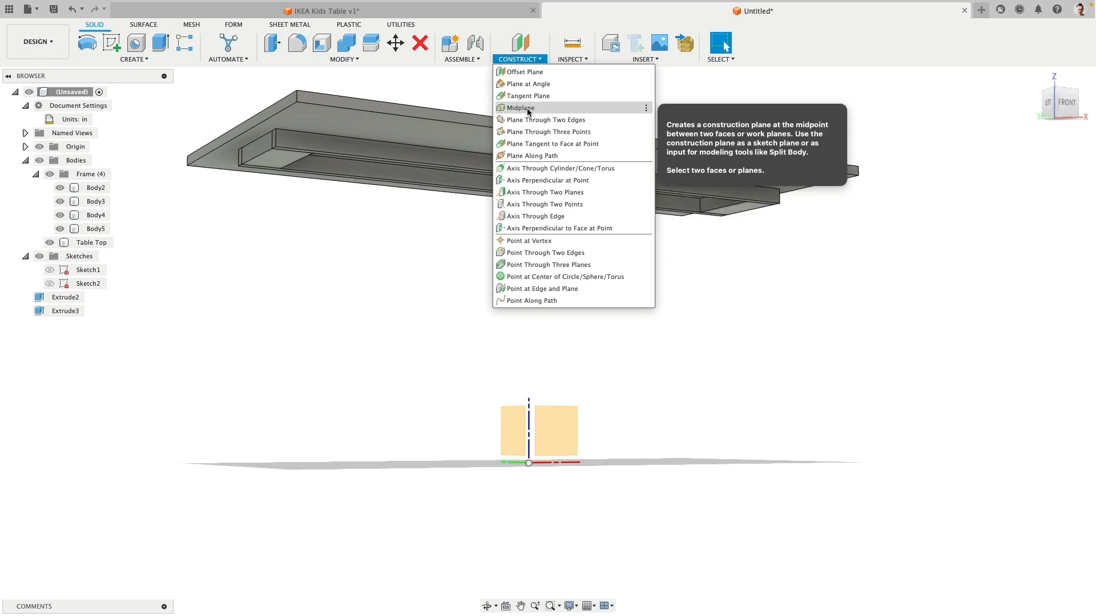
left_click(504, 112)
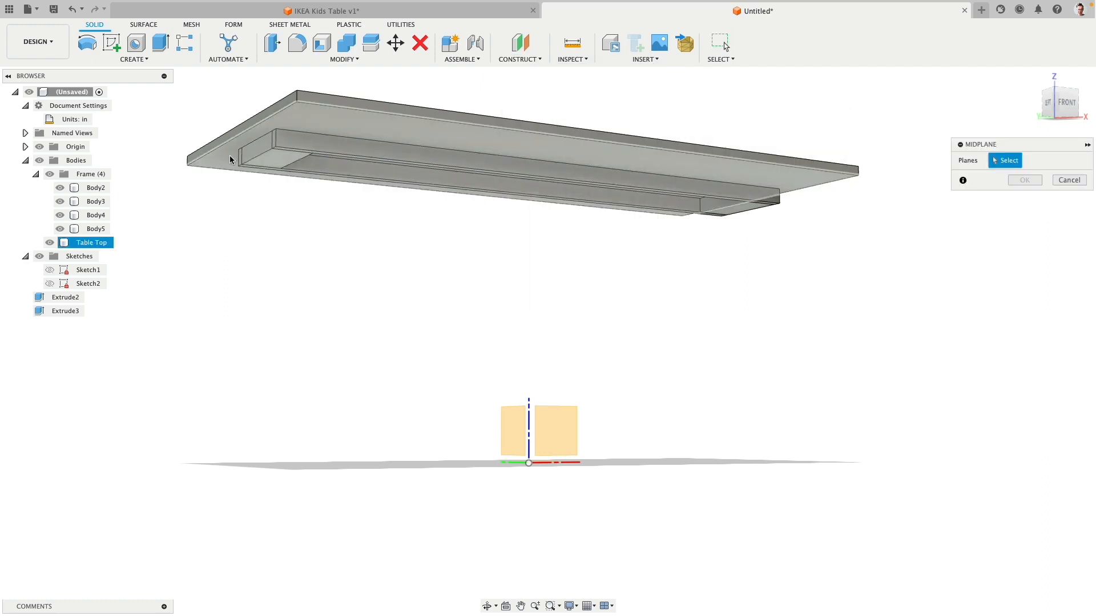
left_click(255, 153)
middle_click_drag(256, 153, 349, 230, "shift")
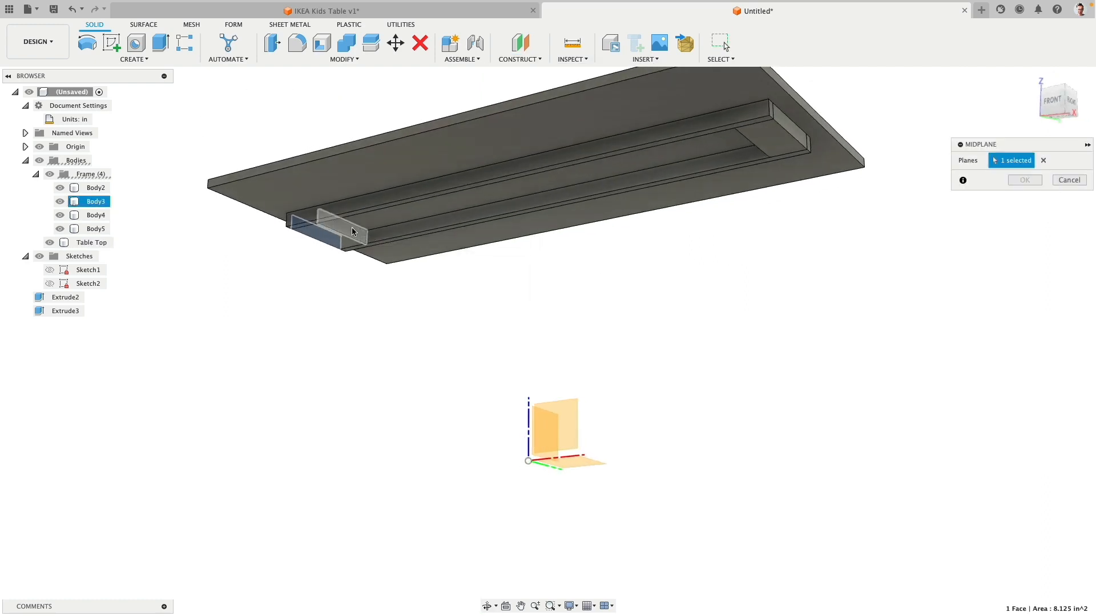
left_click(352, 231)
middle_click_drag(323, 281, 454, 337, "shift")
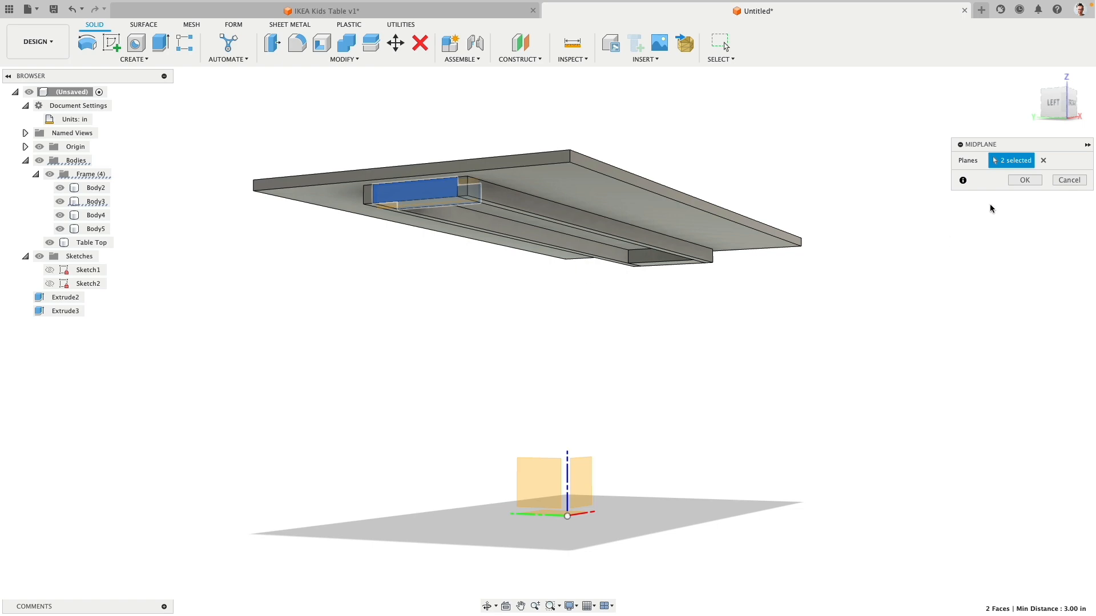
left_click(1020, 179)
Step: Start a new sketch on the midplane through the frame's end block
scroll(380, 278, "up", 3)
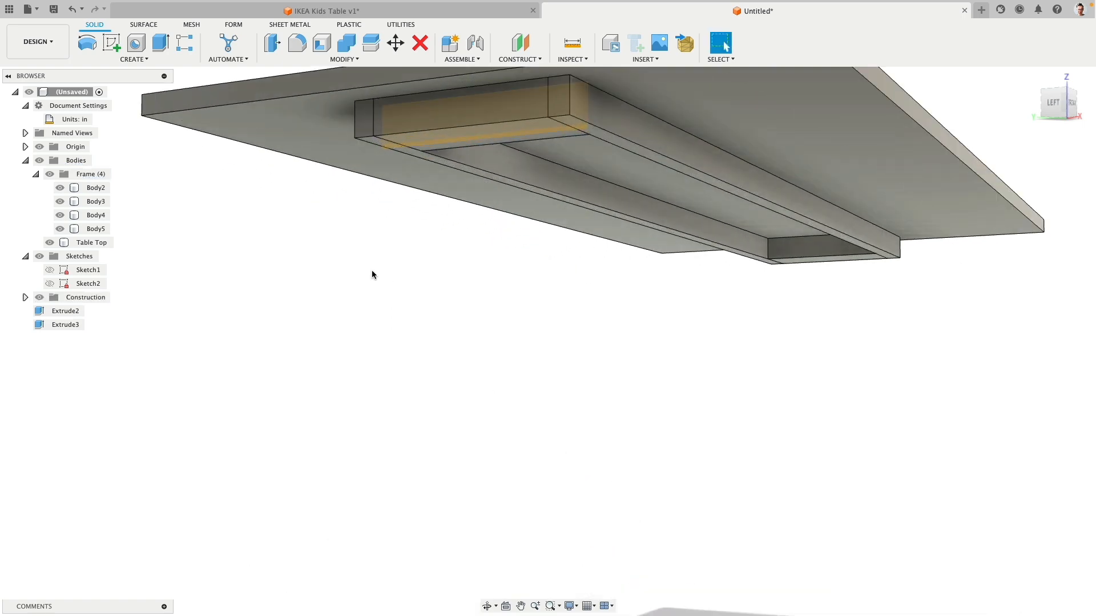
middle_click_drag(372, 275, 313, 365, "shift")
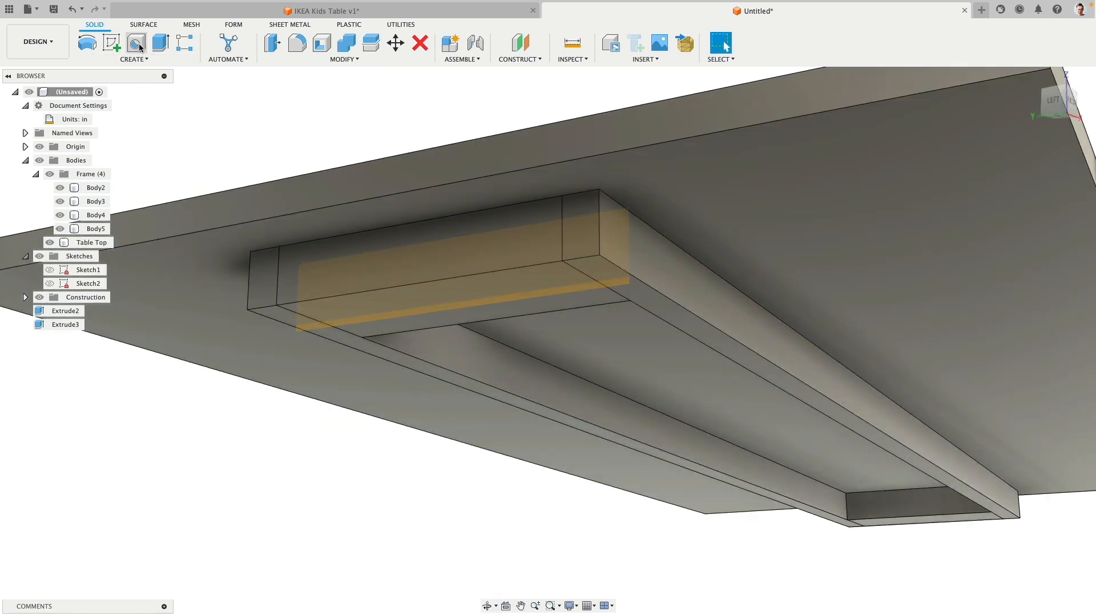
left_click(112, 42)
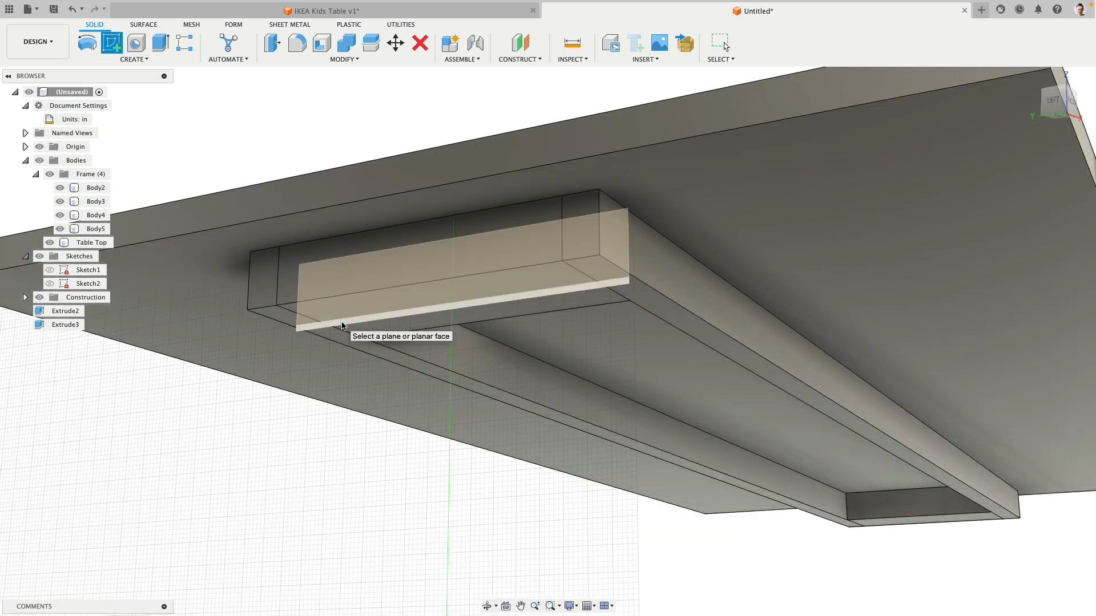
left_click(342, 326)
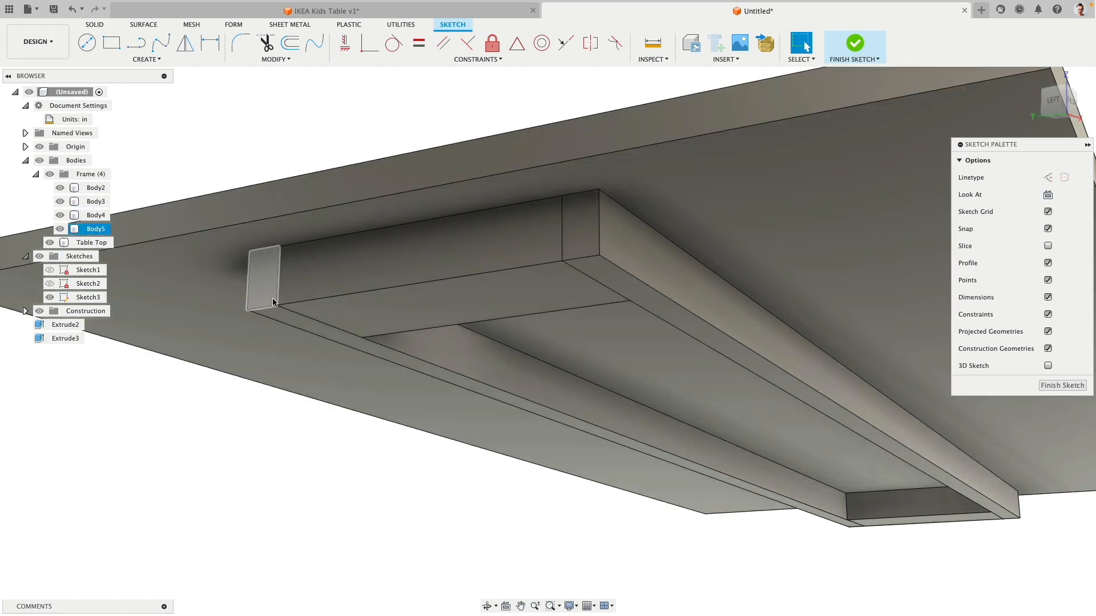
Step: Hide the two long side strips of the frame and show the midplane through the end block
key("v")
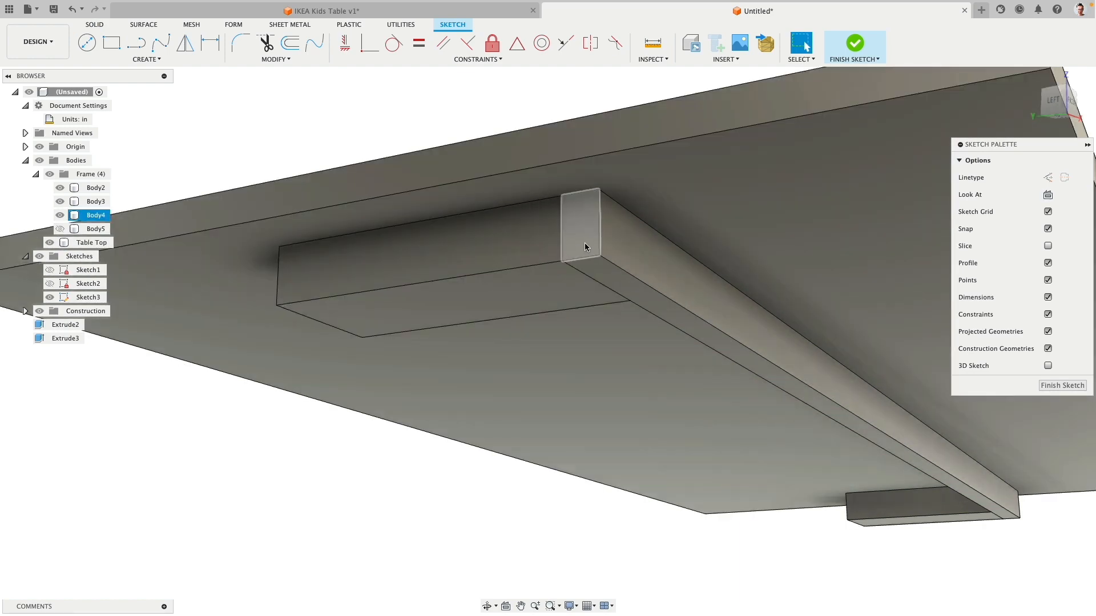
key("v")
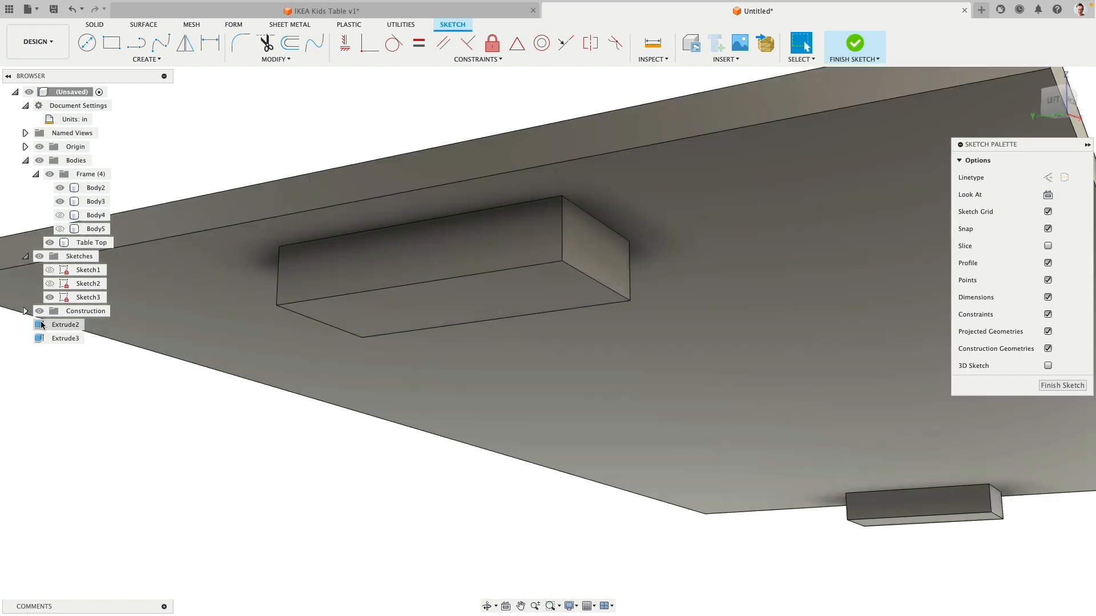
left_click(25, 311)
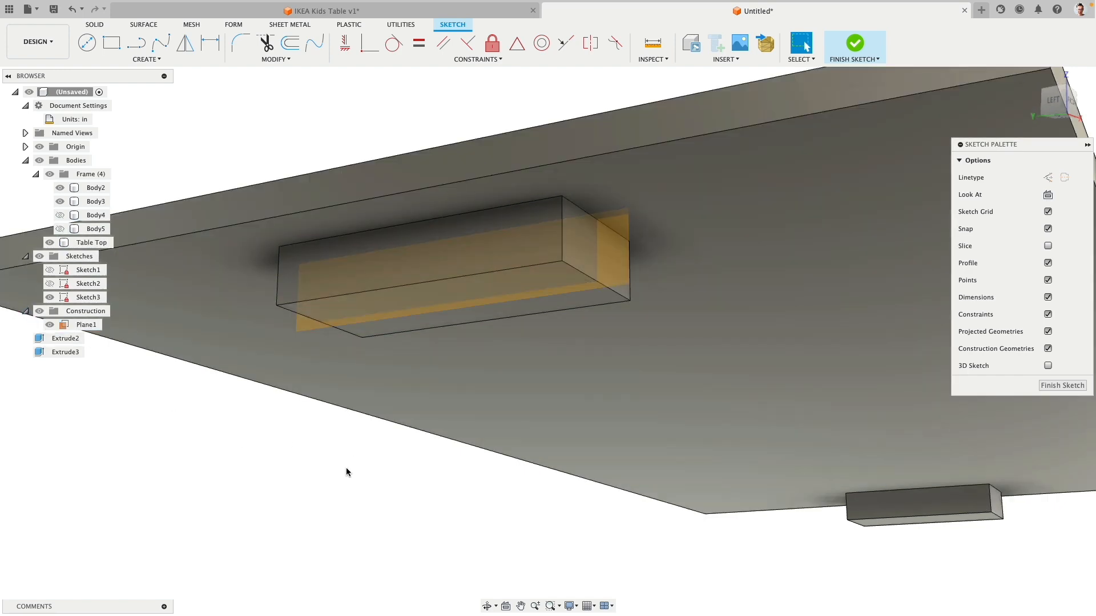
middle_click_drag(346, 469, 349, 462, "shift")
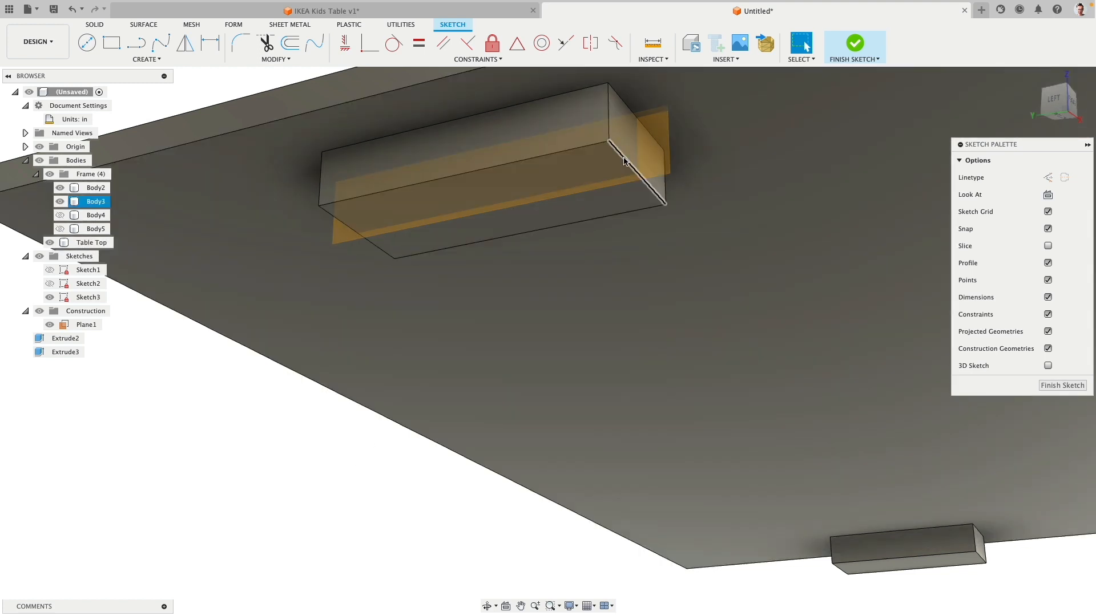
left_click(339, 237)
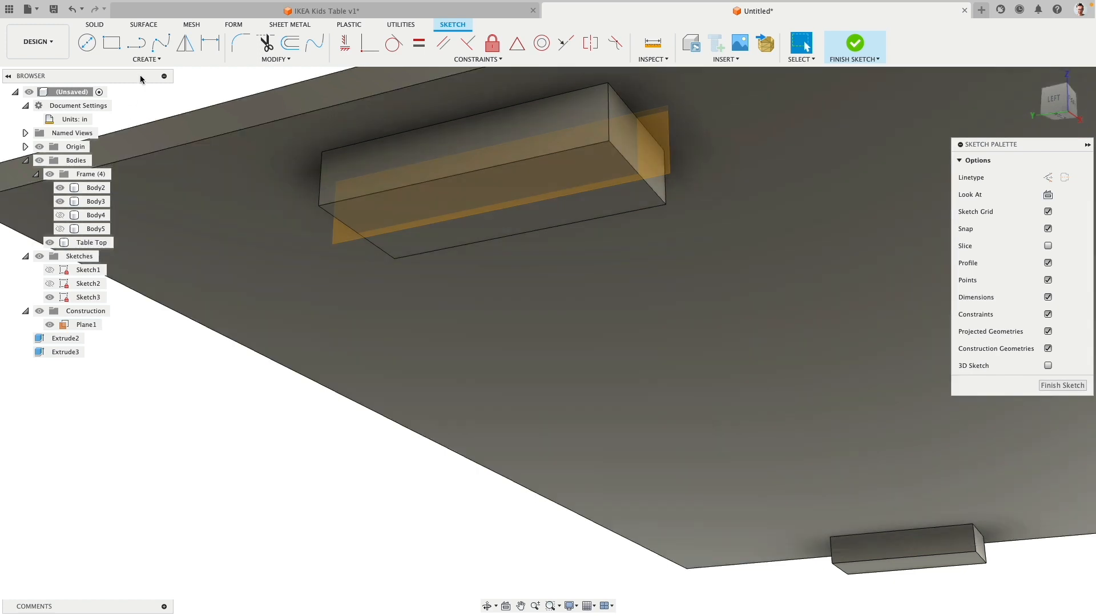
Step: Intersect the end block's two short bottom edges with the sketch plane to create reference points
left_click(146, 59)
mouse_move(145, 241)
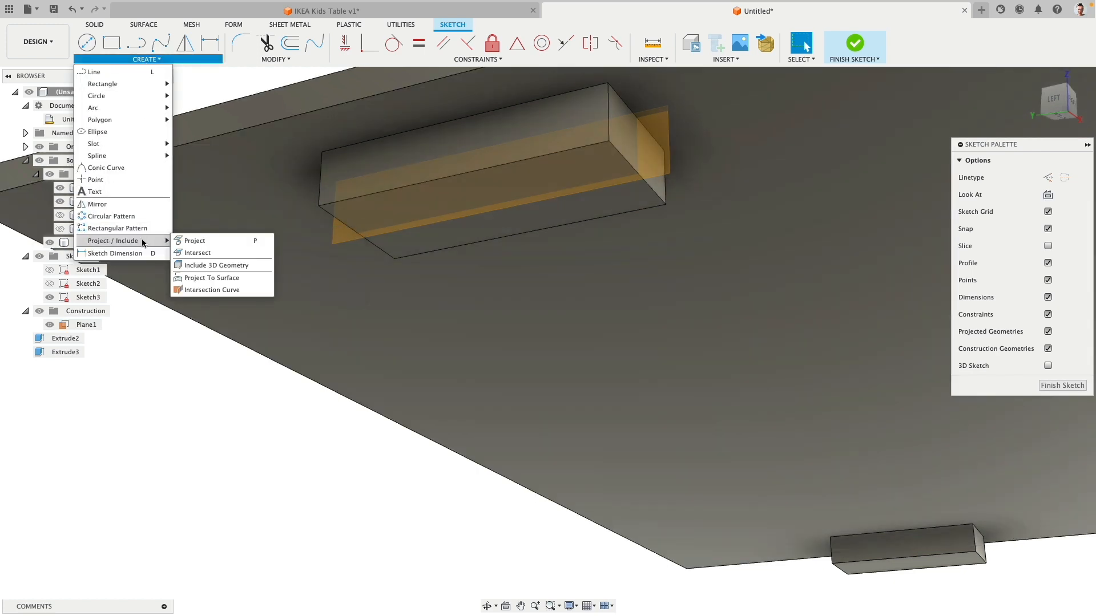
left_click(212, 254)
left_click(323, 215)
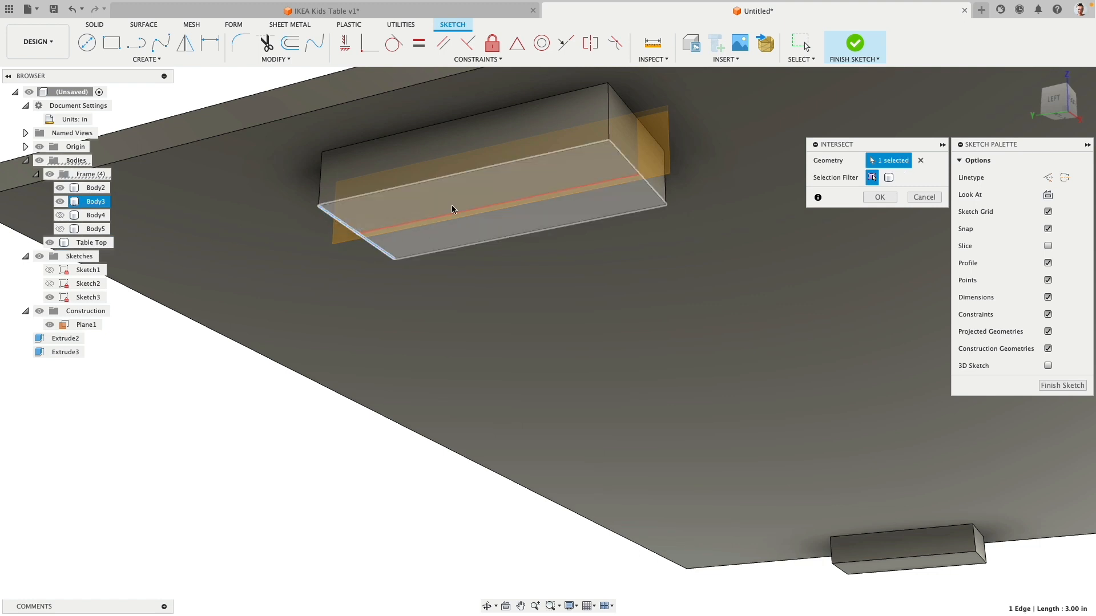
left_click(620, 152)
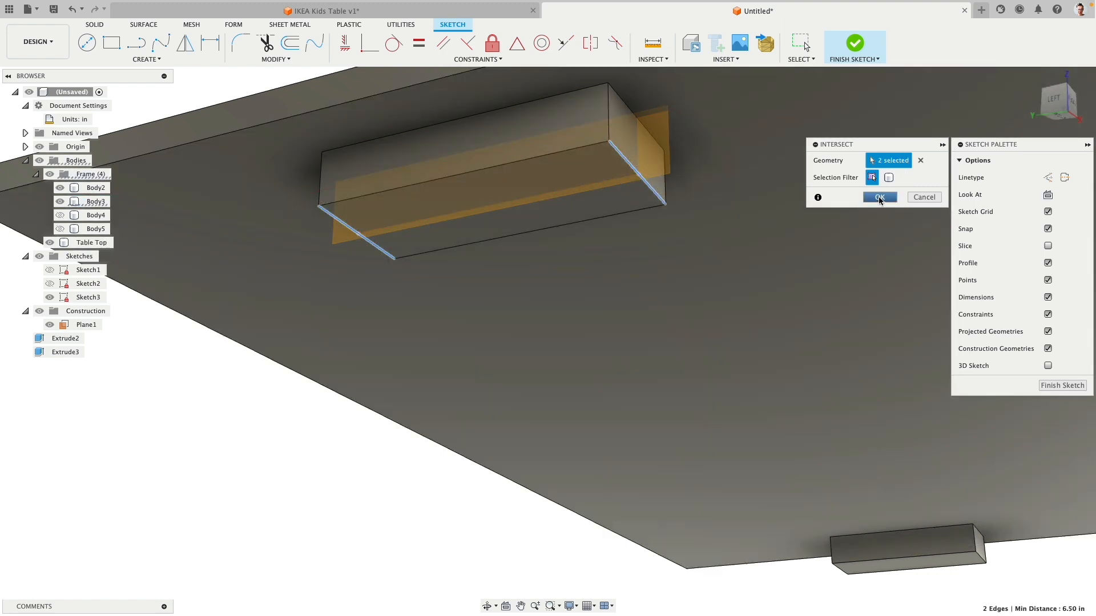
left_click(880, 198)
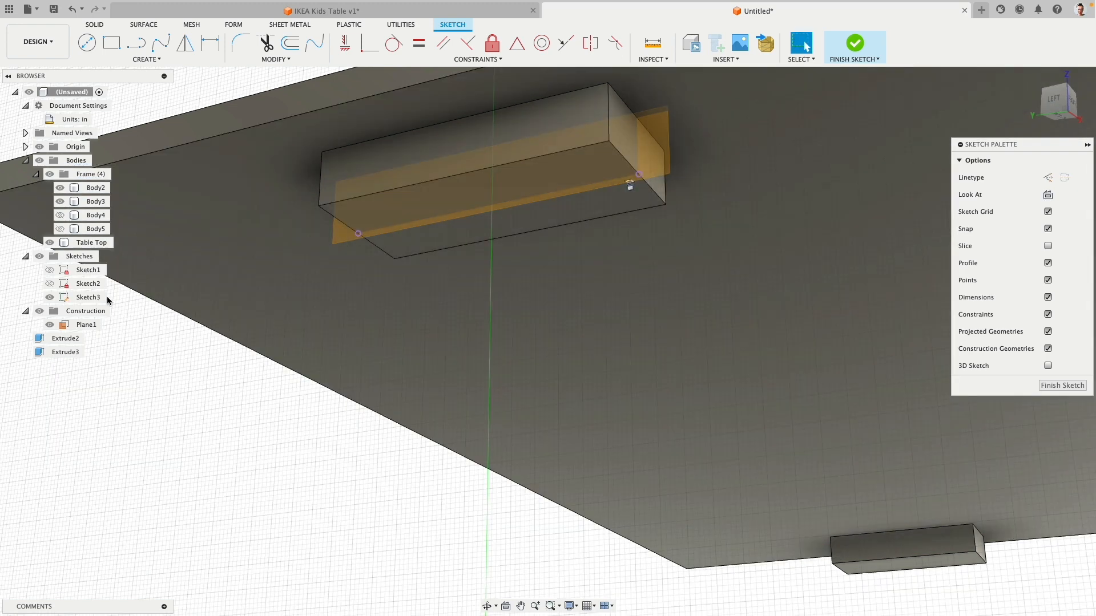
Step: Hide the whole Frame group and the construction geometry, leaving the table top and the sketch points shown
left_click(91, 242)
left_click(50, 174)
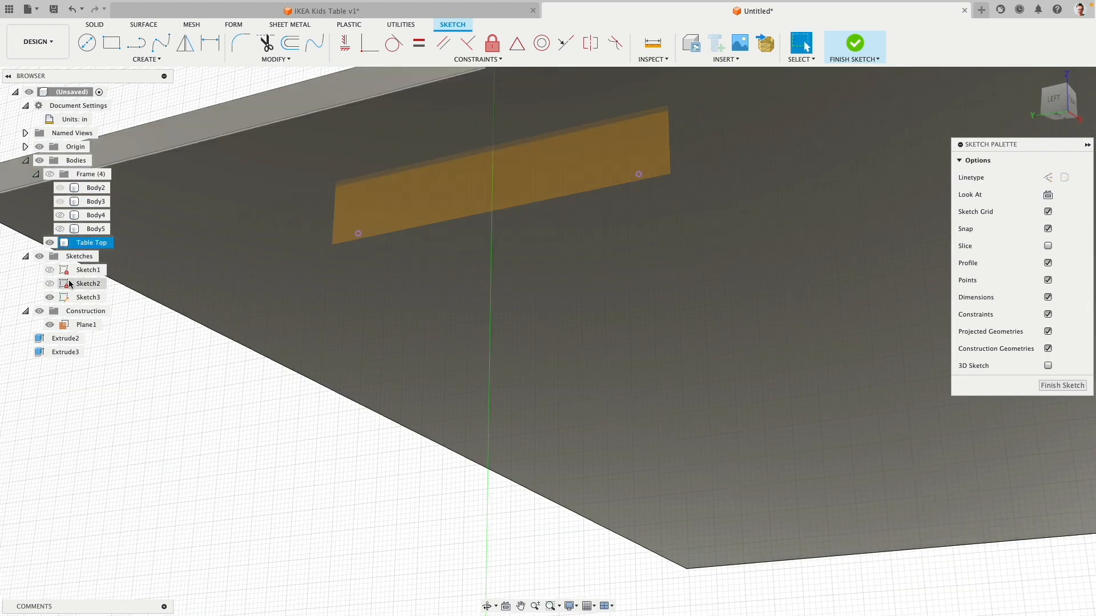
left_click(39, 311)
mouse_move(327, 397)
middle_mouse_down("shift")
mouse_move(311, 359)
mouse_move(330, 378)
middle_mouse_up("shift")
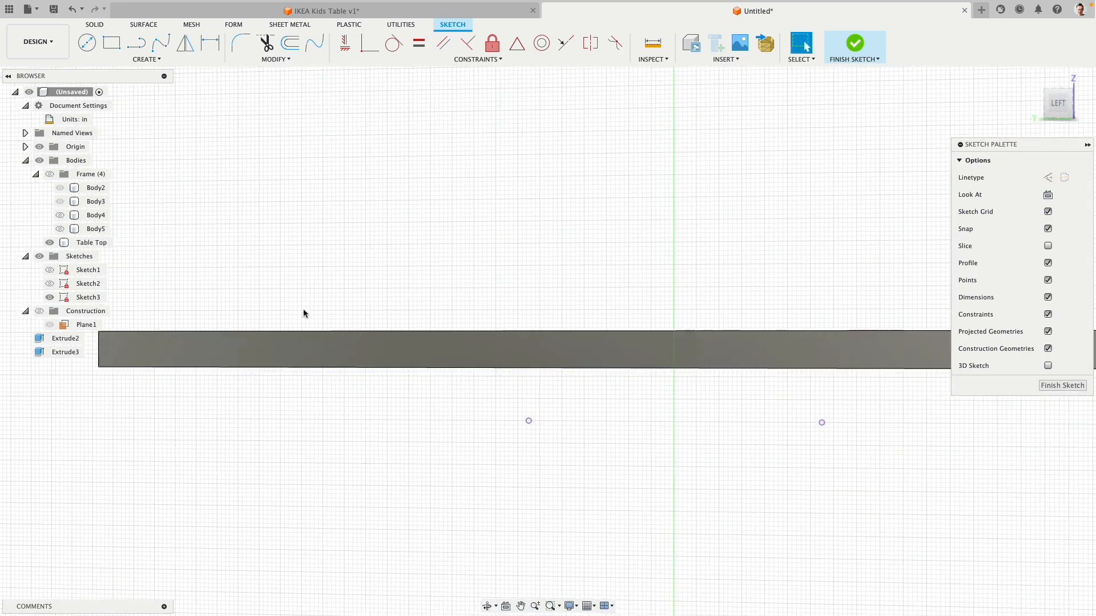
Step: Orient the sketch to the left view with the table top and sketch origin in sight, and hide the origin planes
scroll(343, 320, "down", 6)
middle_click_drag(437, 405, 391, 259)
scroll(384, 284, "down", 3)
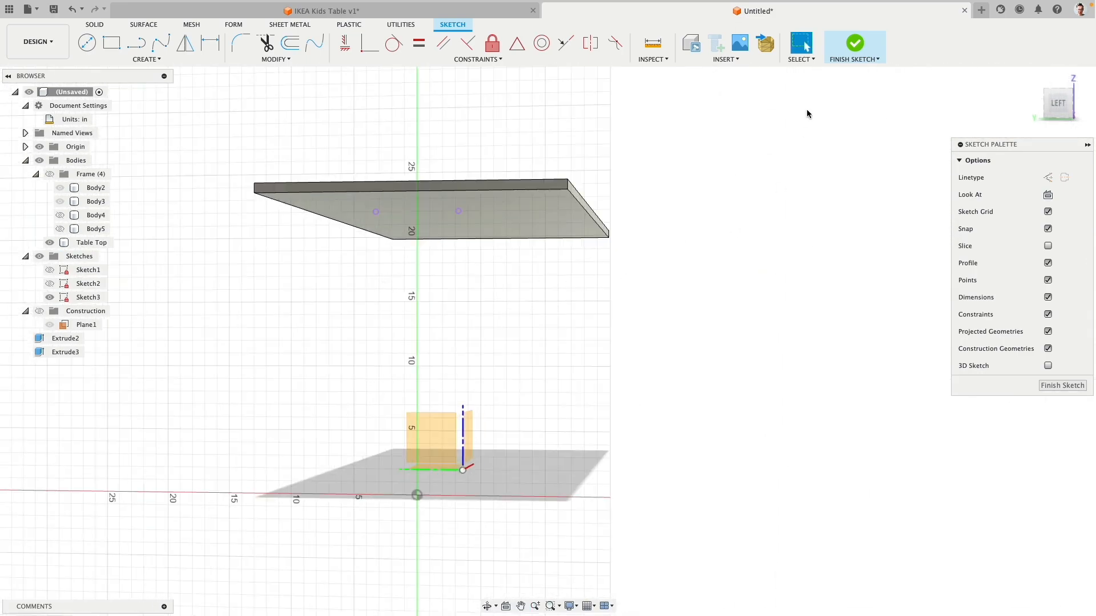
middle_click_drag(798, 210, 798, 217, "shift")
left_click(1060, 105)
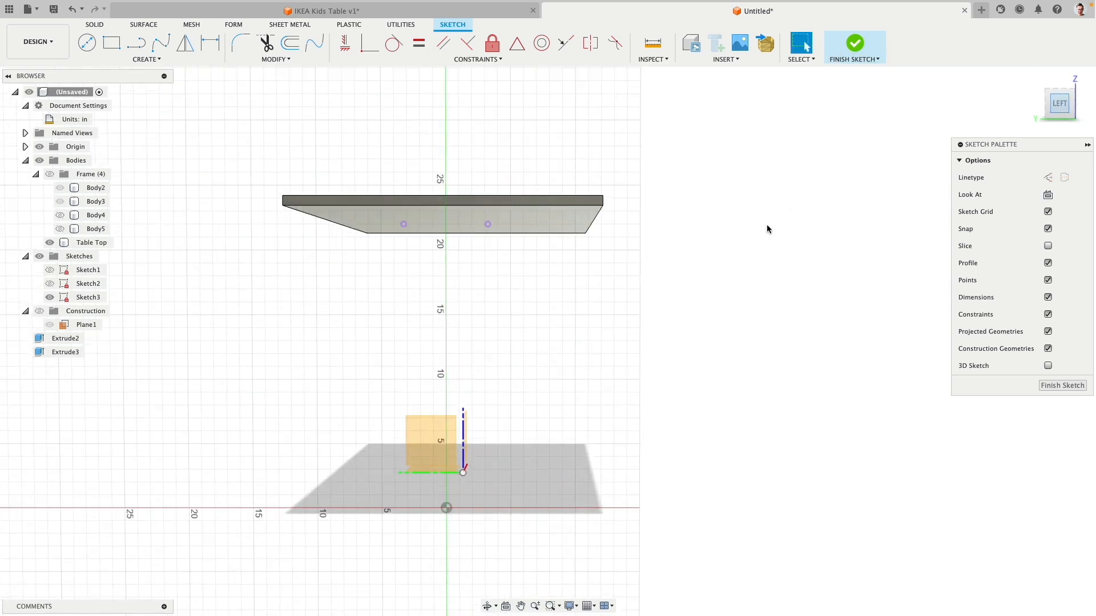
left_click(39, 146)
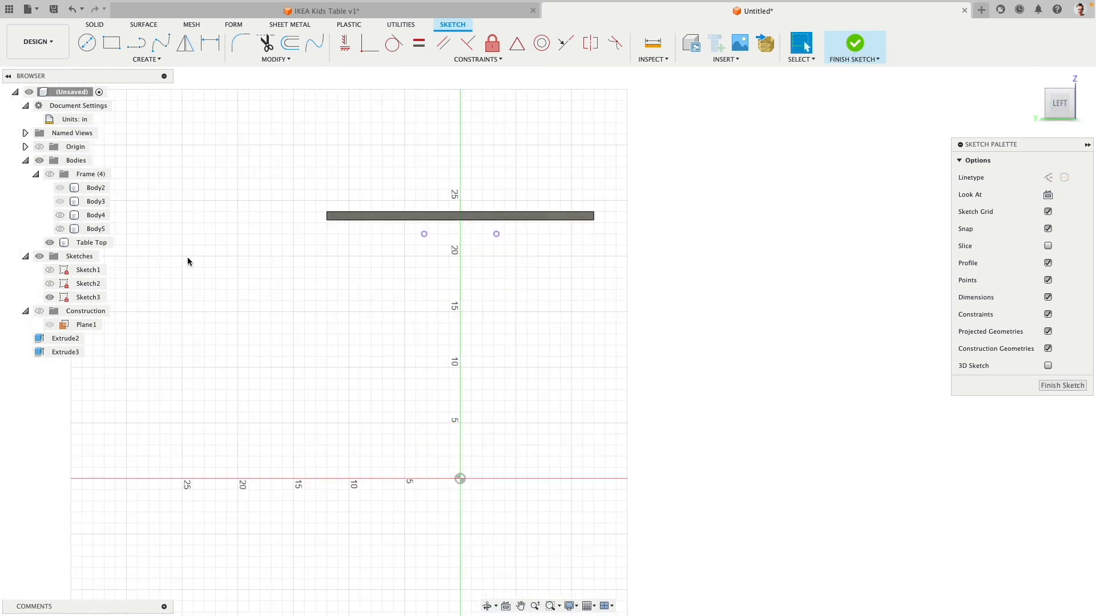
Step: Draw a horizontal line connecting the two reference points beneath the table top
left_click(133, 42)
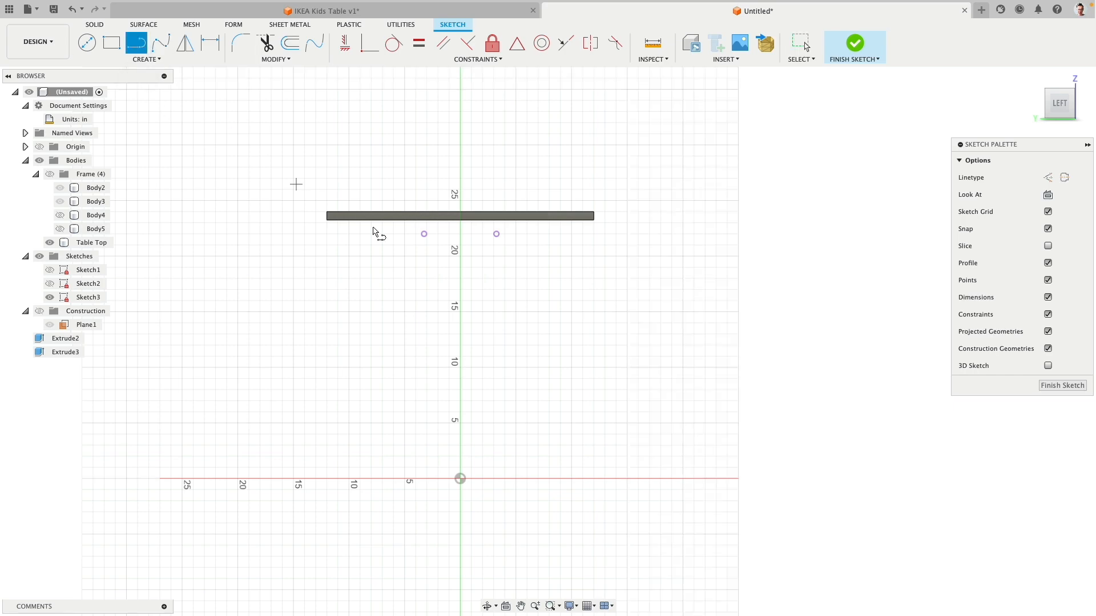
scroll(417, 228, "up", 3)
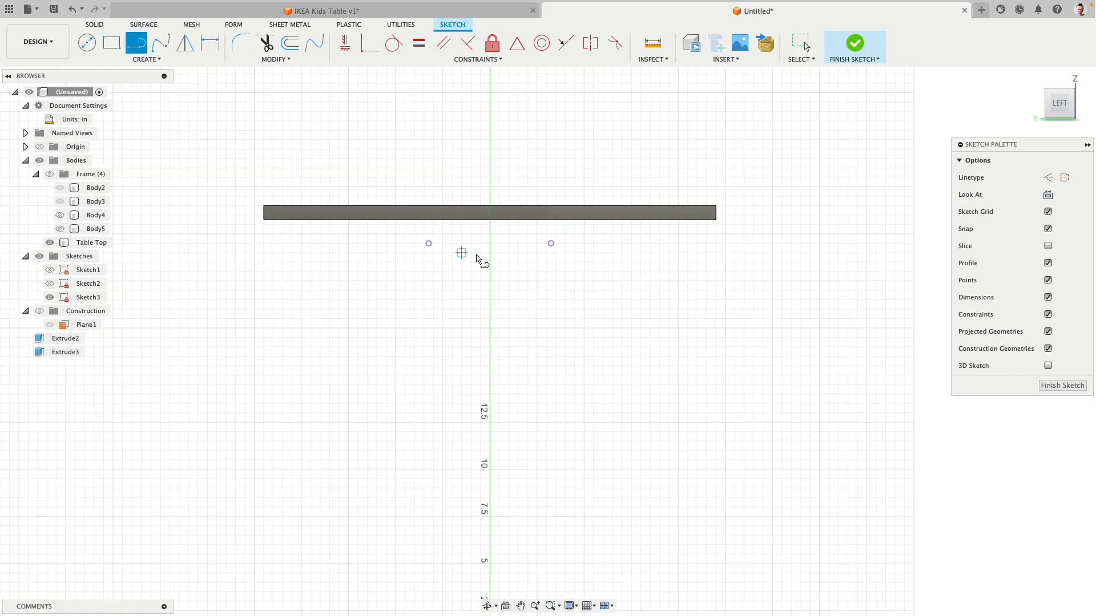
left_click(429, 243)
left_click(551, 244)
key("Escape")
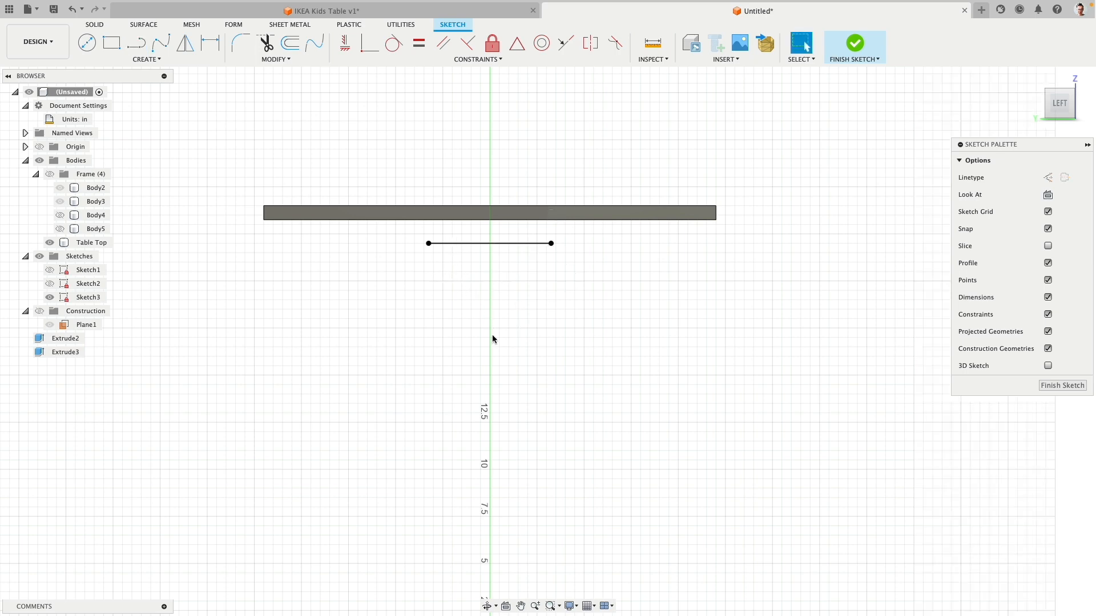
Step: Draw a leg line about 22.3 in long at about 70° down from the upper horizontal line, and connect its lower end to the origin
scroll(493, 339, "down", 5)
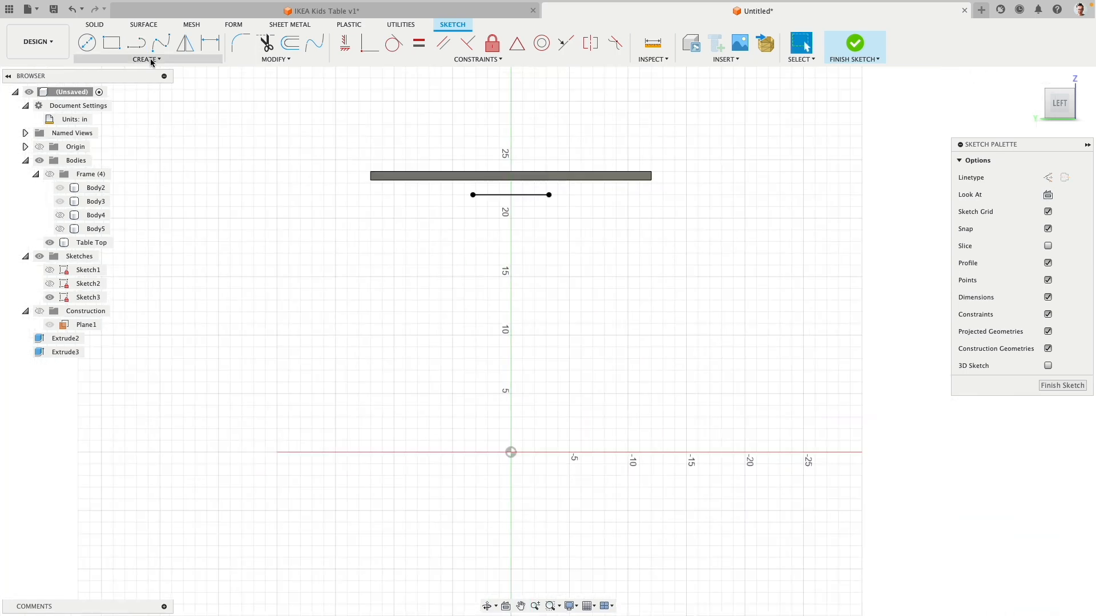
left_click(136, 42)
left_click(495, 194)
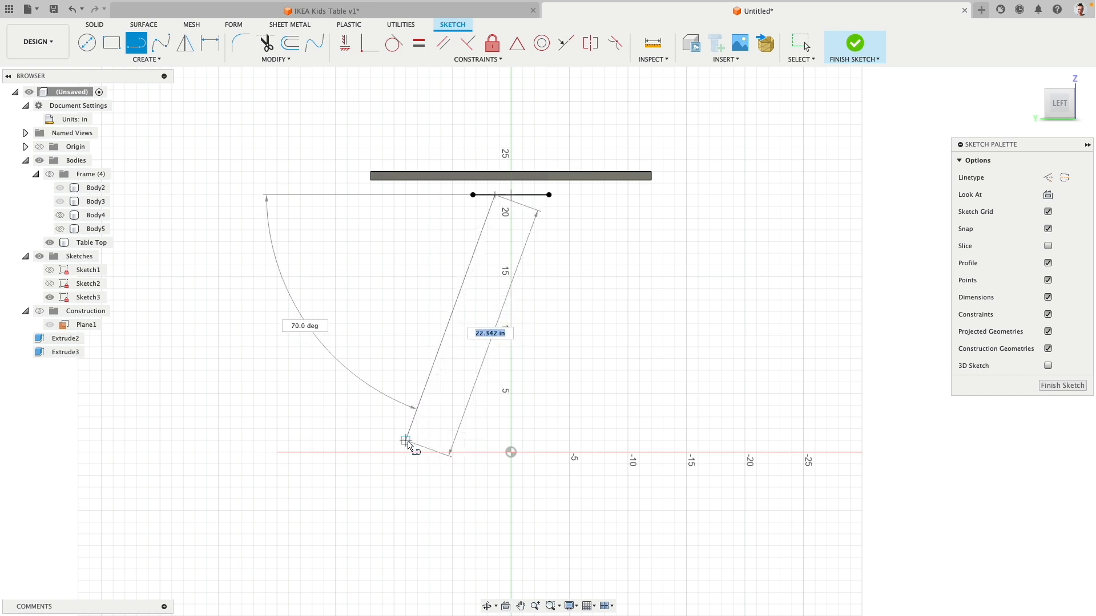
left_click(406, 441)
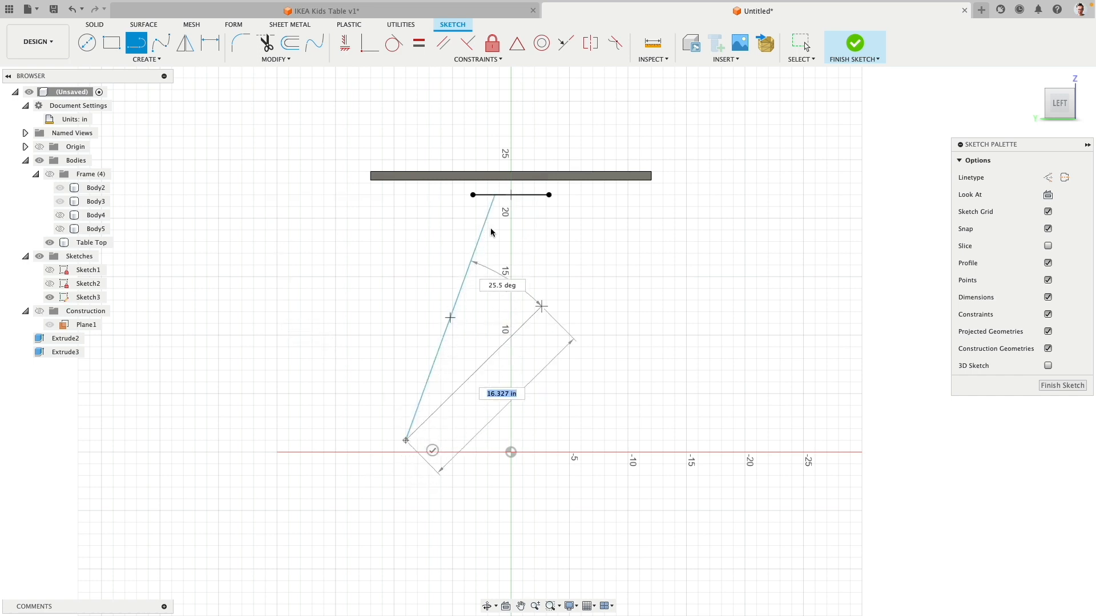
left_click(511, 451)
left_click(514, 423)
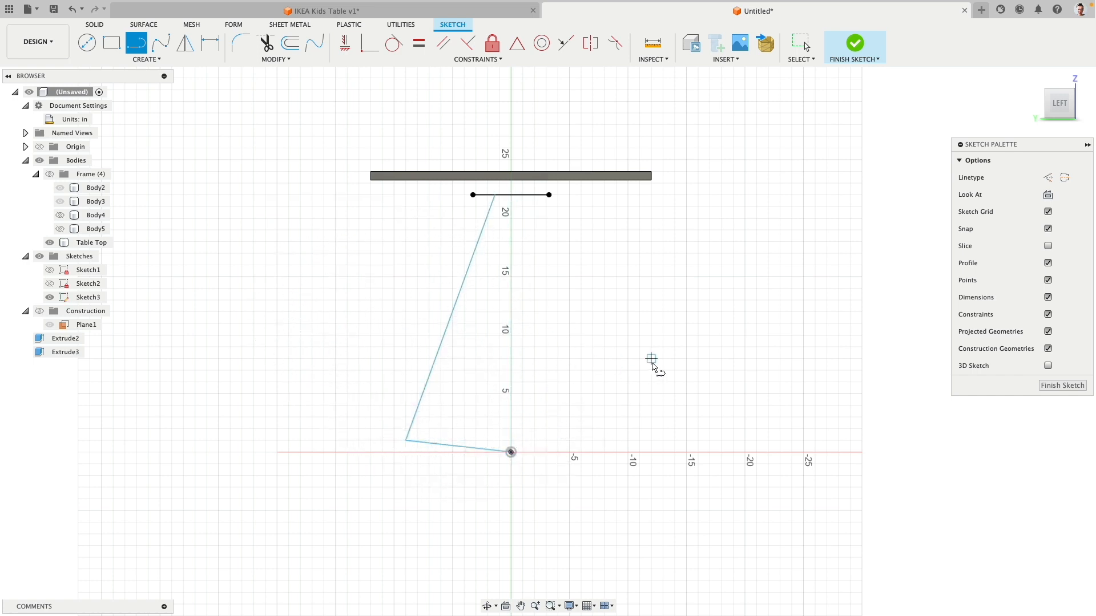
Step: Constrain the line between the leg's lower end and the origin to horizontal, and dimension its length to 8.5 in
left_click(345, 45)
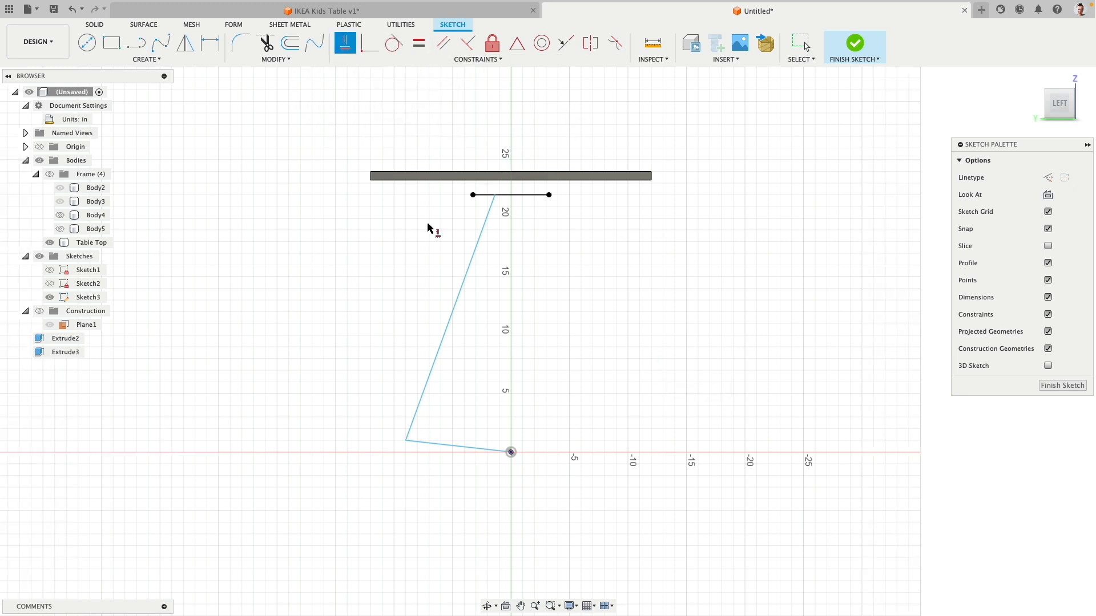
left_click(436, 444)
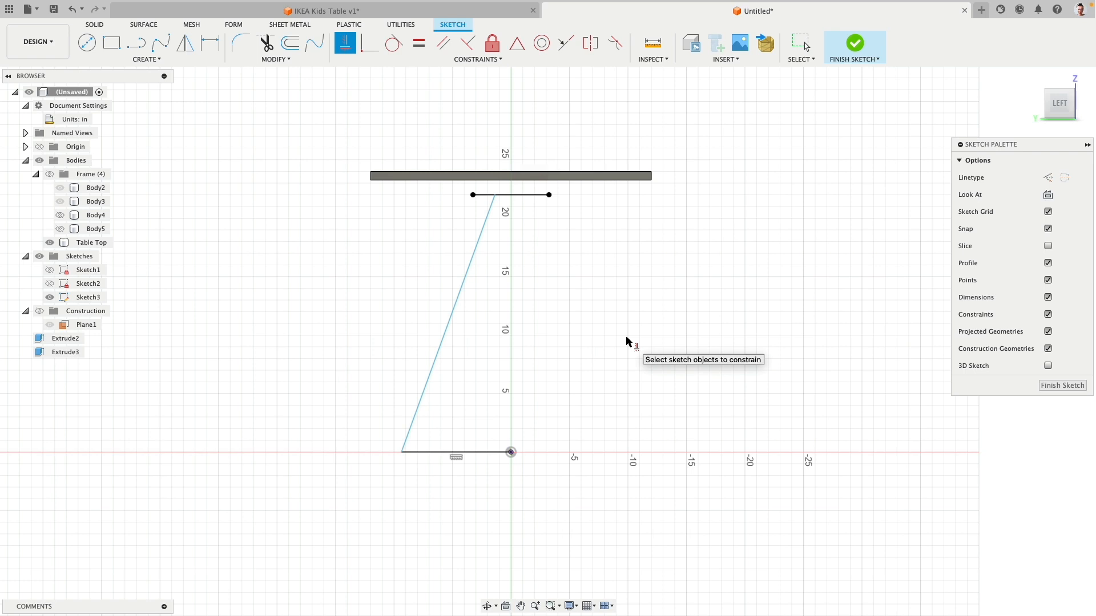
left_click(210, 42)
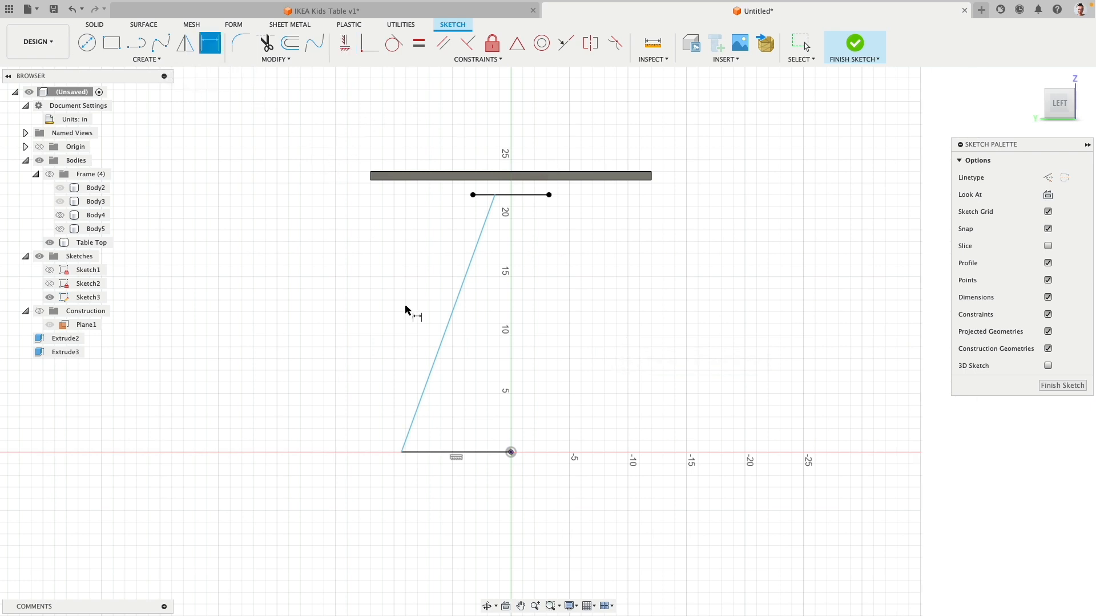
left_click(440, 452)
left_click(511, 485)
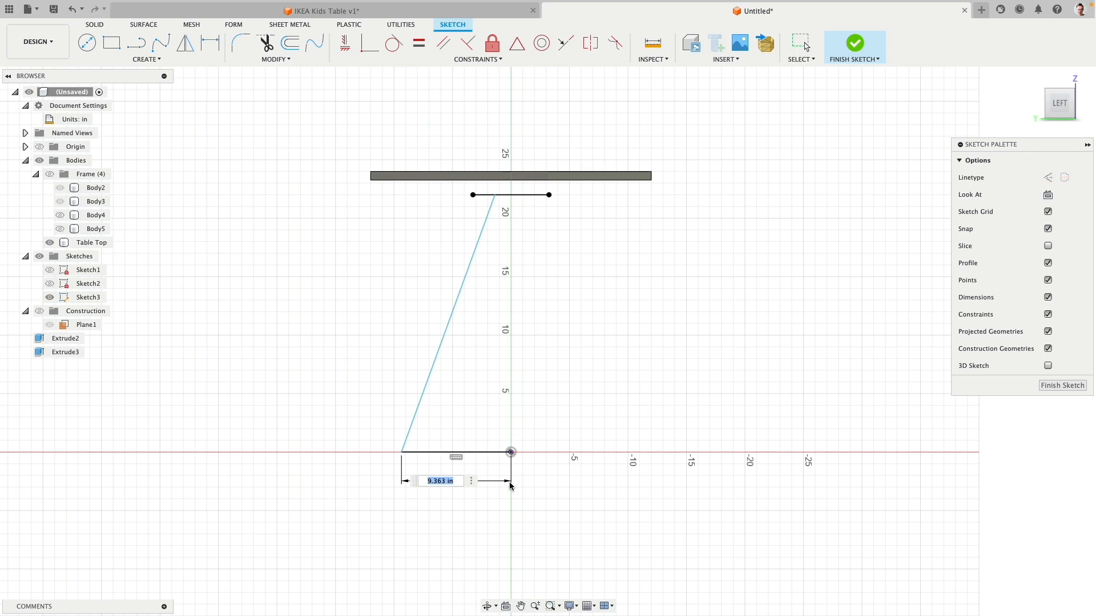
type("8.5")
key("Return")
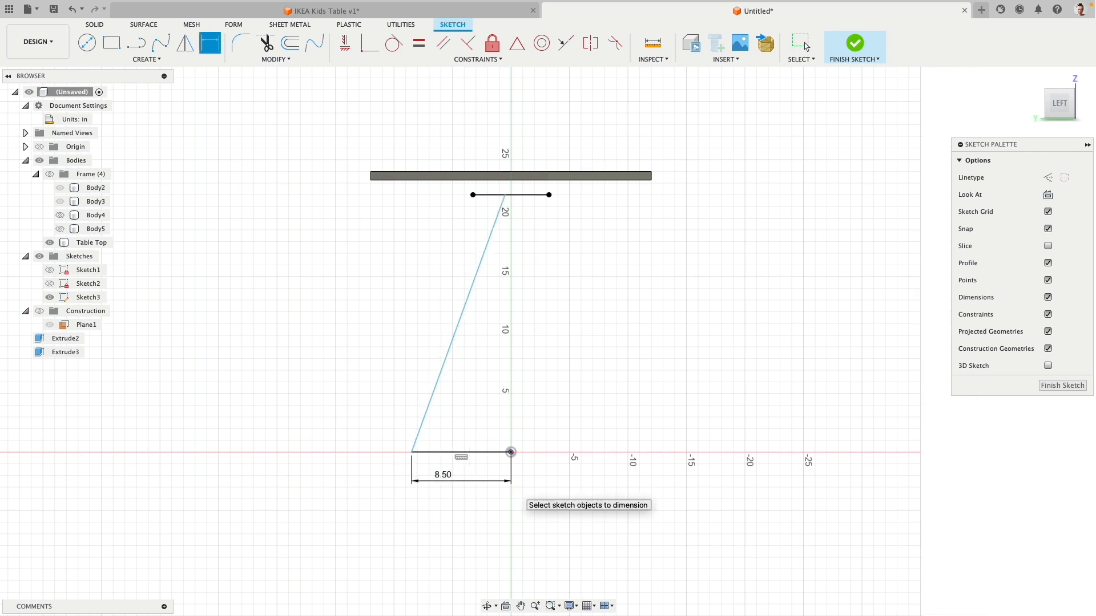
Step: Delete the horizontal line joining the two reference points beneath the table top
scroll(502, 211, "up", 3)
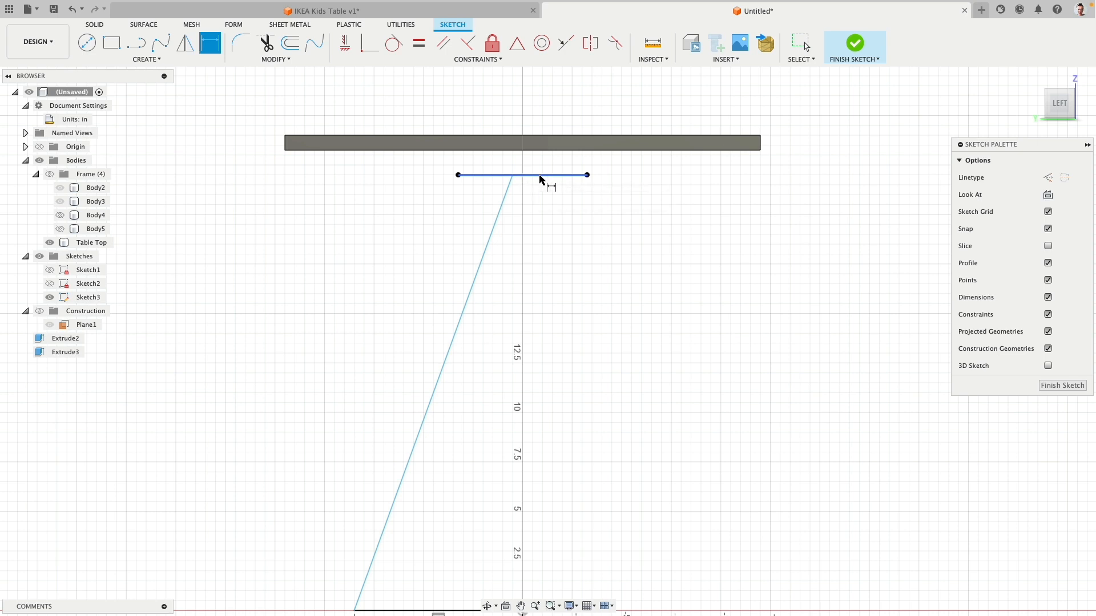
key("Escape")
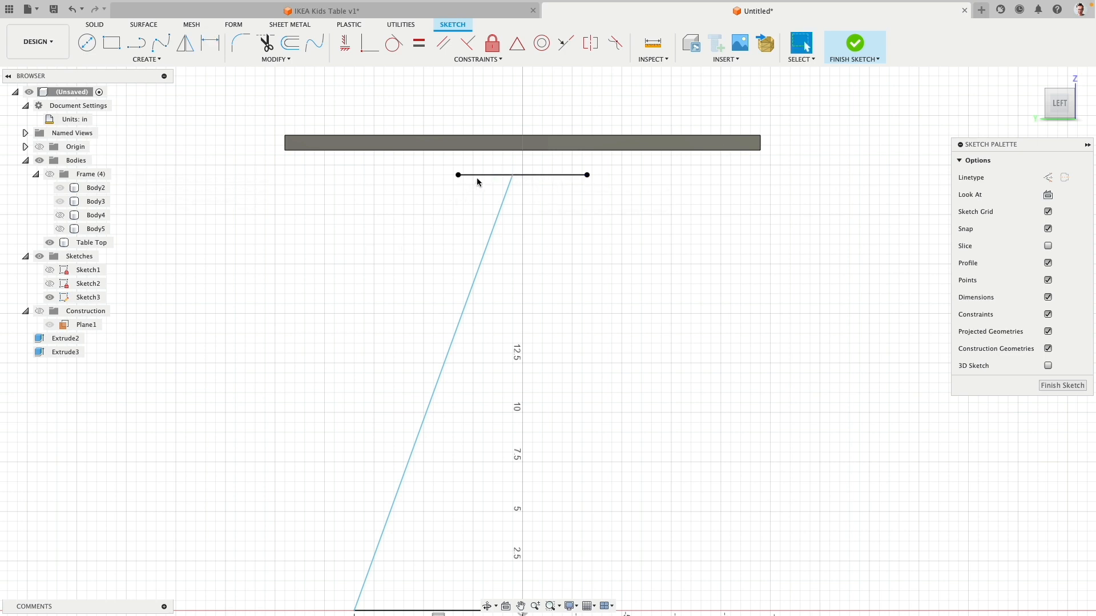
key("Delete")
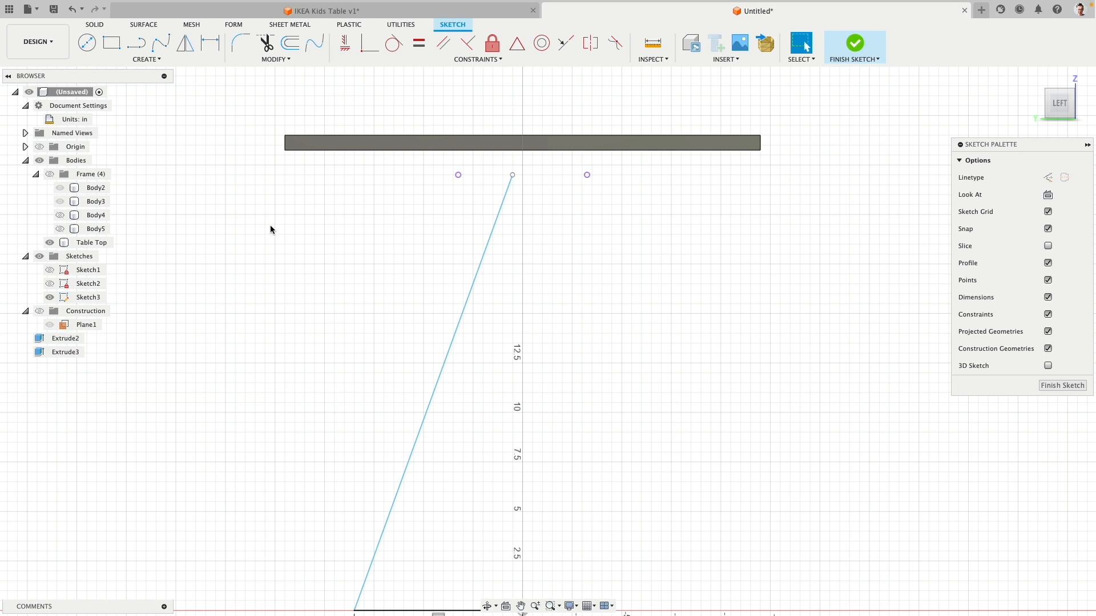
Step: Draw a short slanted line from the reference point on the leg's side across the leg line to a free endpoint near the vertical axis
left_click(136, 42)
left_click(459, 176)
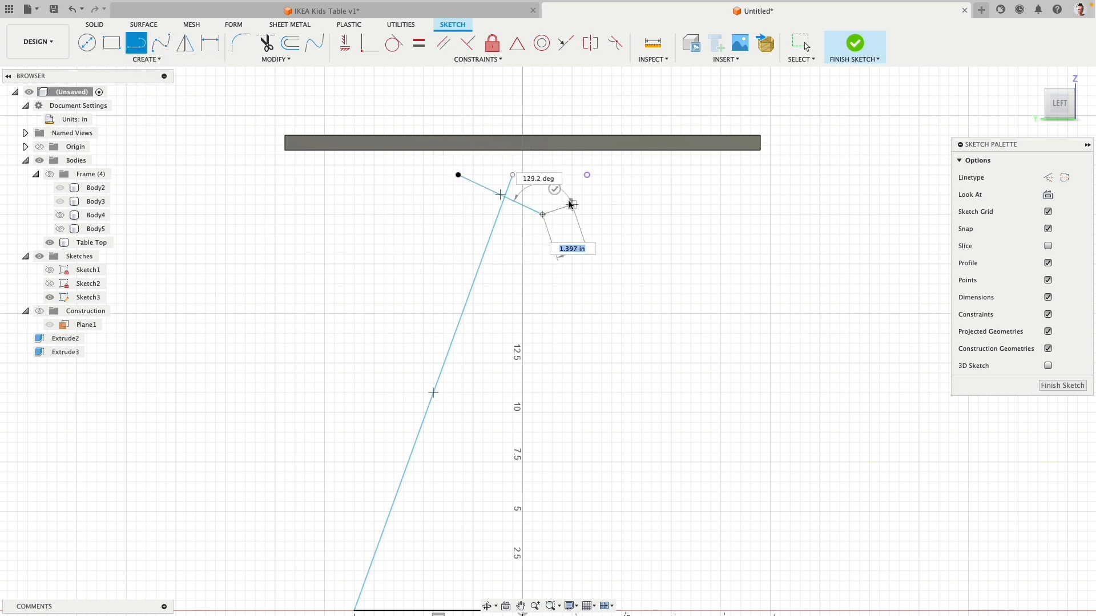
key("Escape")
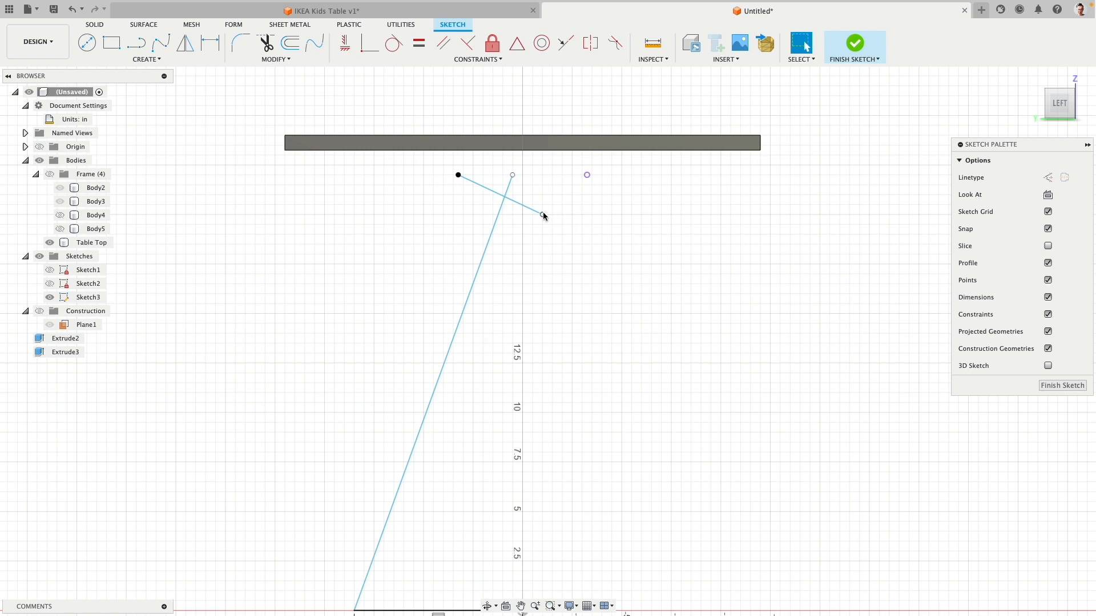
left_click_drag(542, 214, 539, 209)
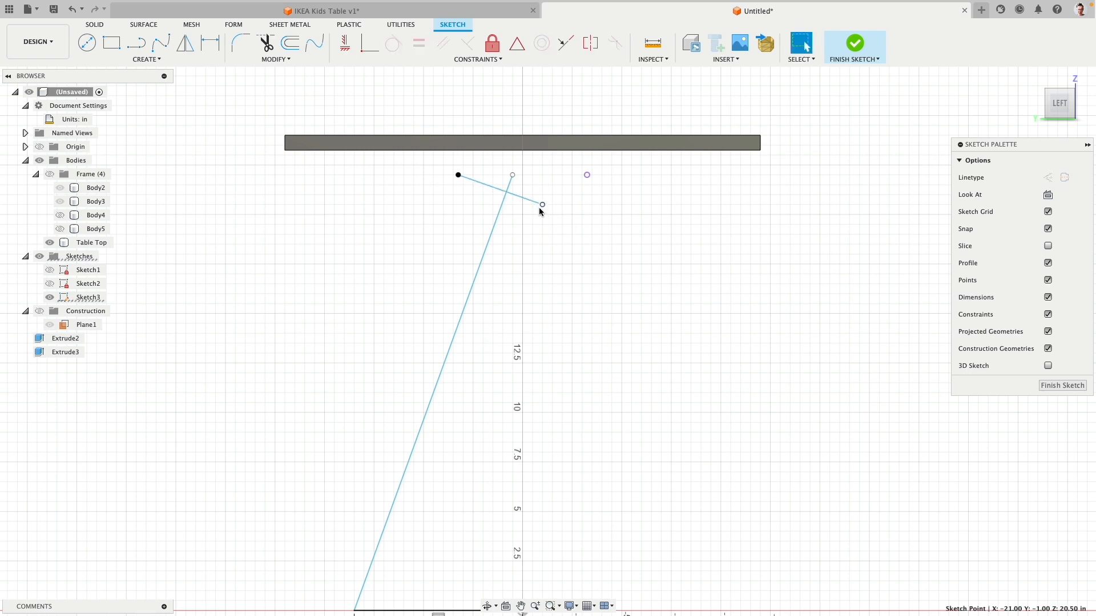
Step: Align the short line's free endpoint vertically with the origin and constrain the line to horizontal
left_click(345, 42)
scroll(583, 376, "down", 3)
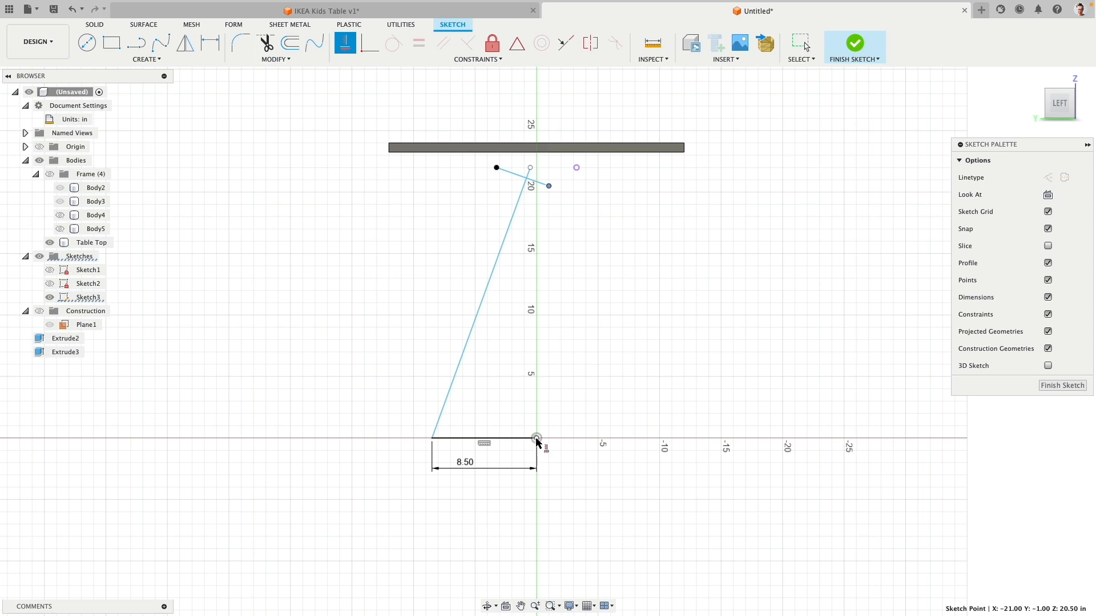
left_click(536, 439)
scroll(530, 170, "up", 4)
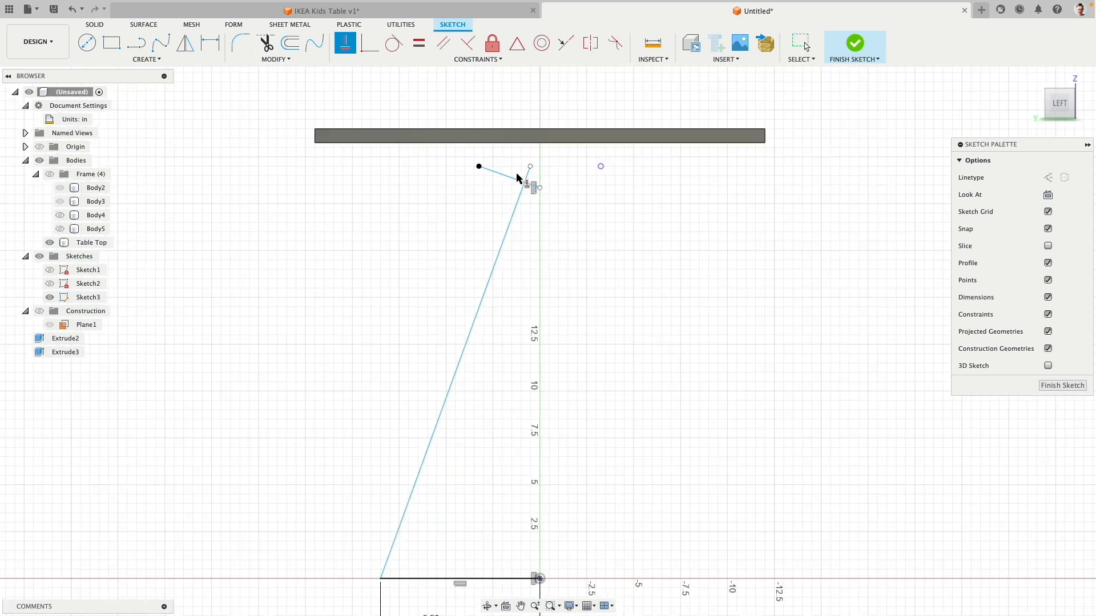
left_click(518, 178)
scroll(525, 153, "up", 3)
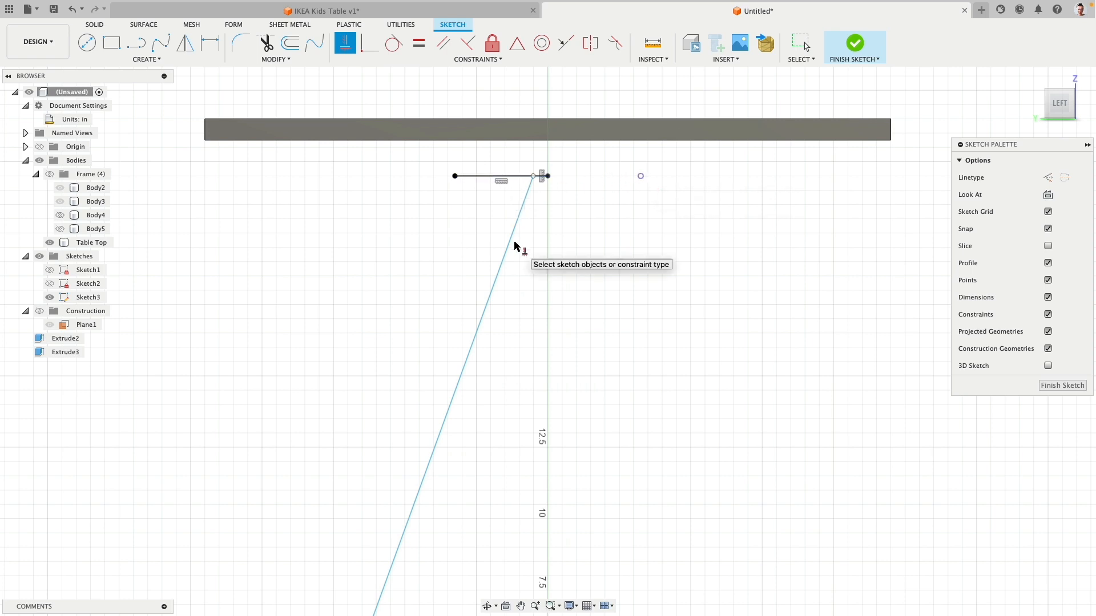
key("Escape")
Step: Snap the leg line's top end to the short upper line's midpoint, and convert the upper and bottom horizontal lines to construction lines
mouse_move(535, 176)
left_mouse_down()
mouse_move(505, 178)
mouse_move(507, 188)
left_mouse_up()
scroll(521, 277, "down", 2)
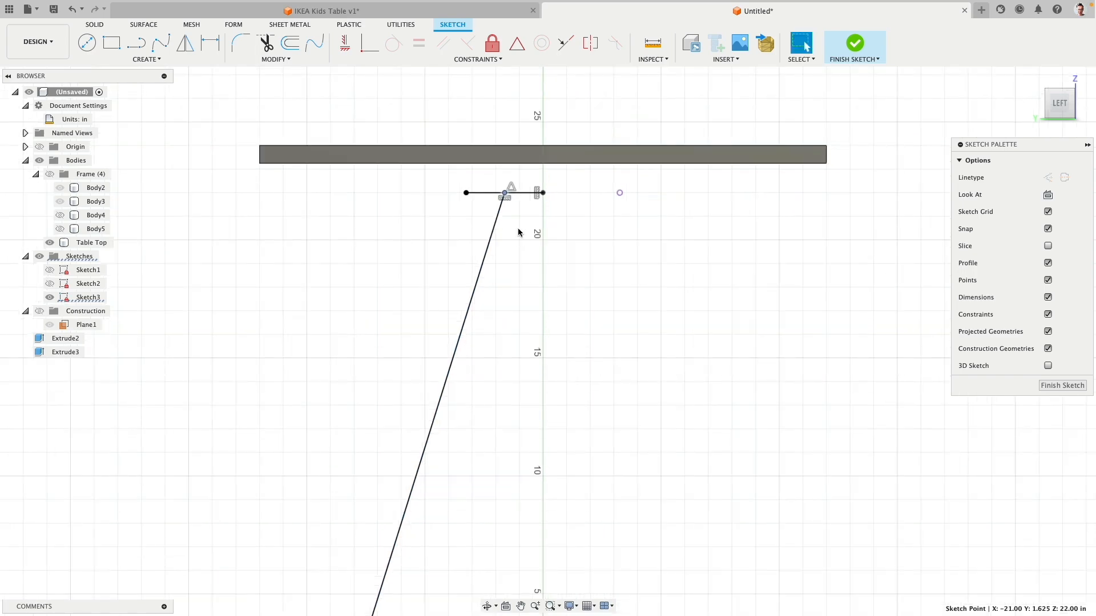
left_click(524, 193)
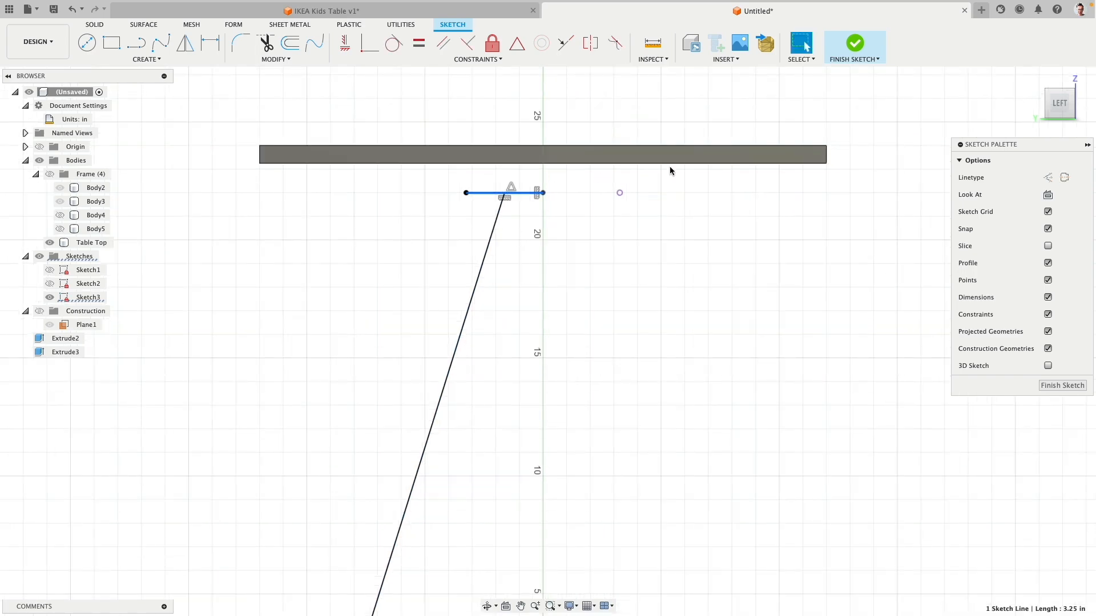
left_click(1048, 178)
scroll(615, 349, "down", 2)
scroll(605, 314, "down", 3)
left_click(543, 462)
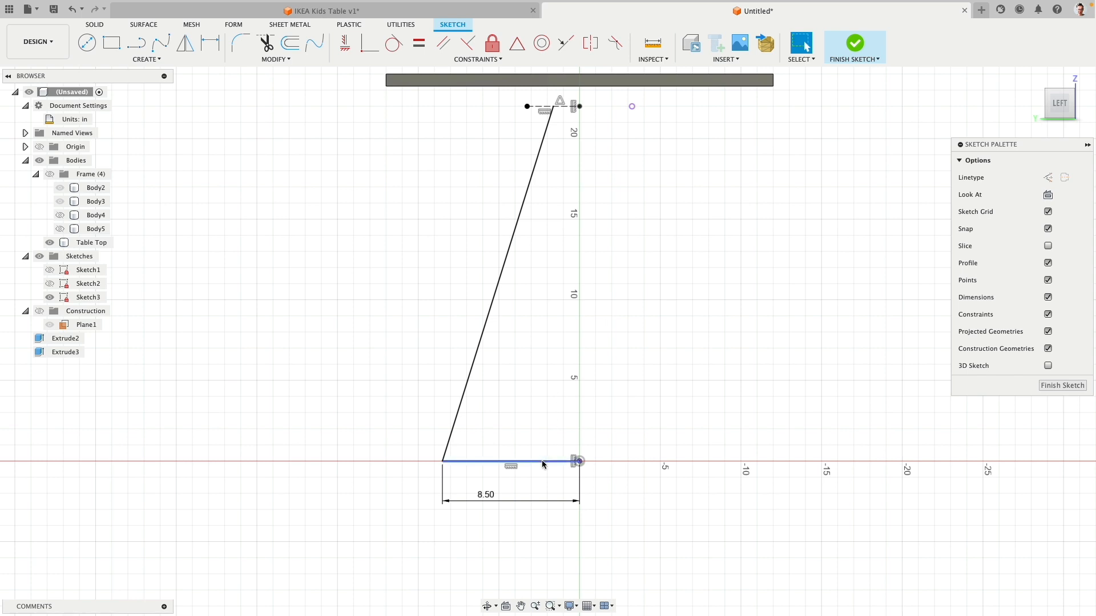
left_click(1047, 178)
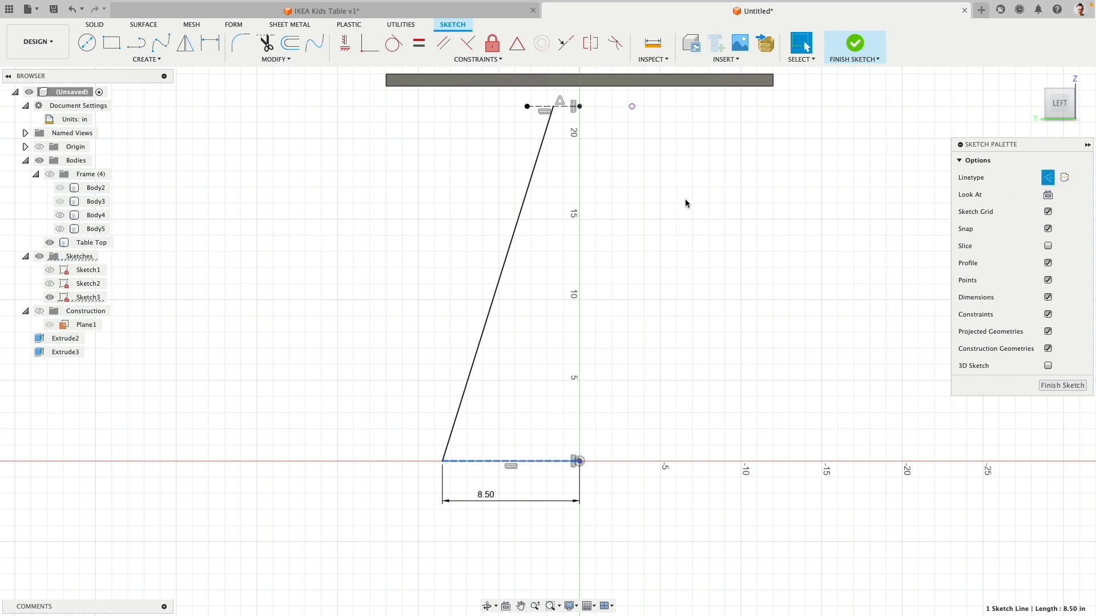
Step: Switch to the IKEA Kids Table v1 design, examine its legs, frame joints and feet from below, and return to the untitled sketch
middle_click_drag(700, 194, 686, 268)
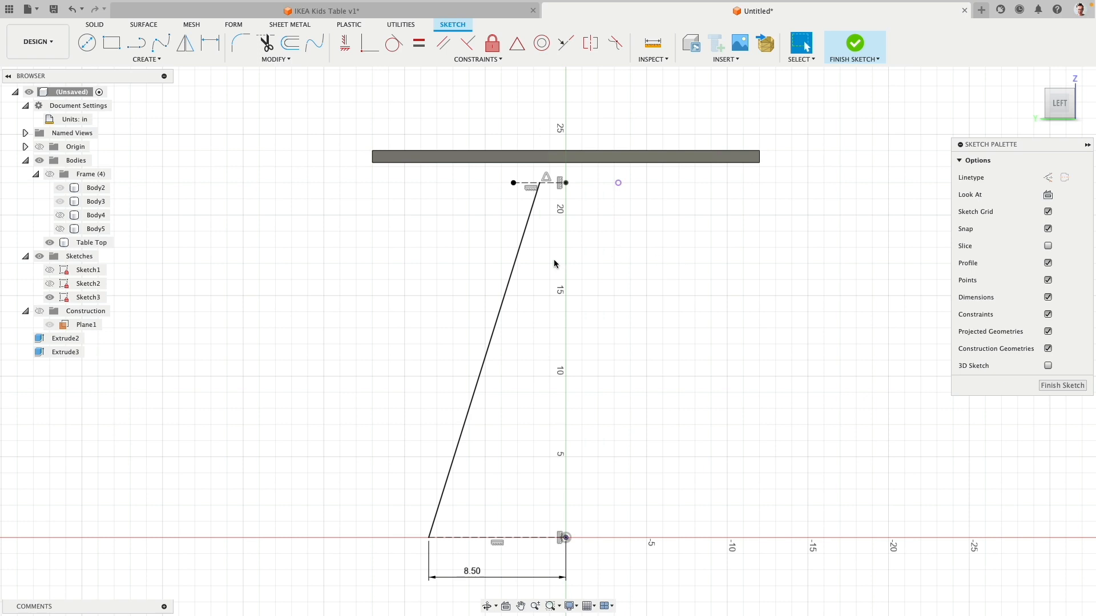
left_click(526, 226)
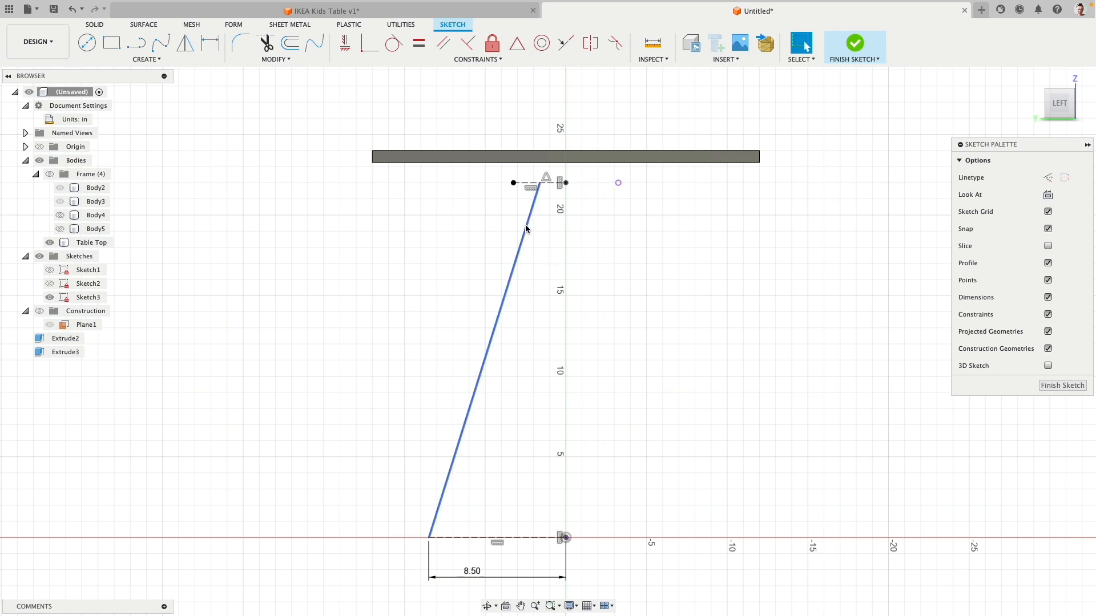
left_click(354, 12)
middle_click_drag(442, 279, 537, 320, "shift")
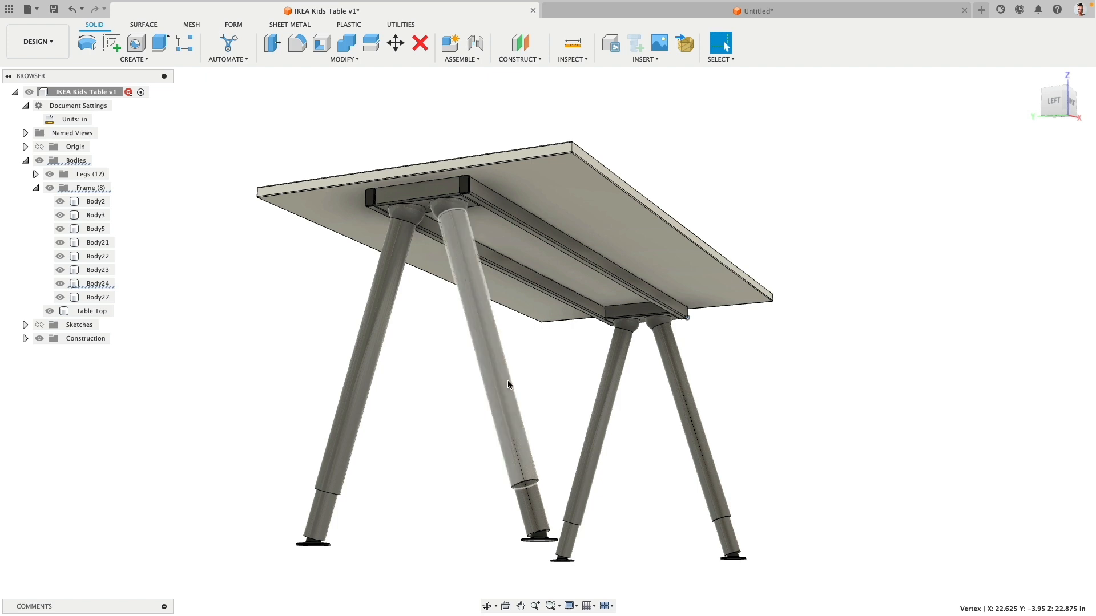
middle_click_drag(512, 518, 551, 394, "shift")
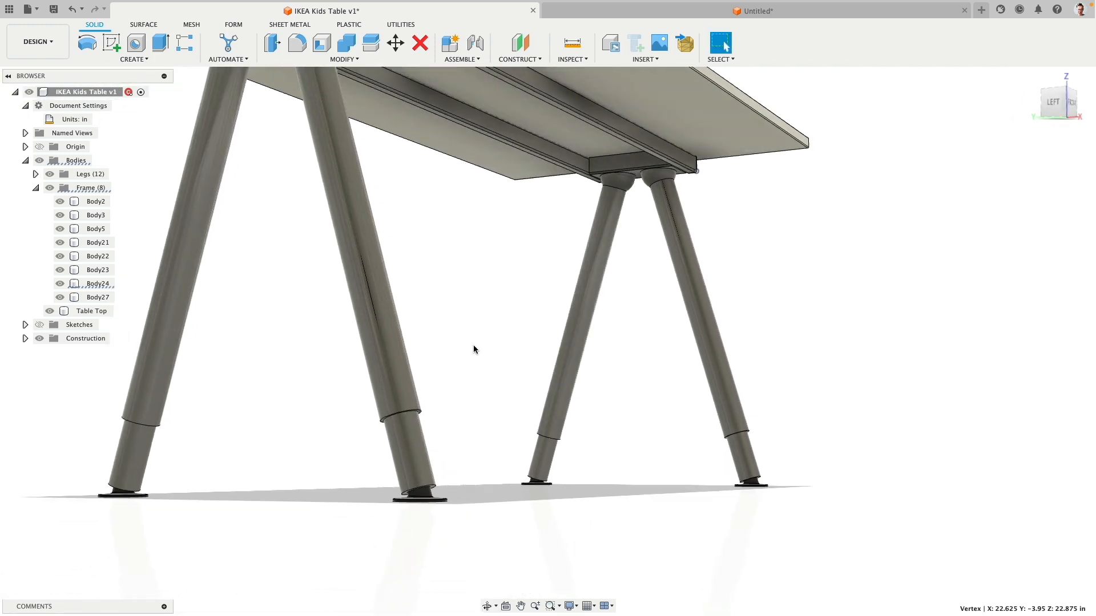
middle_click_drag(473, 346, 528, 428)
scroll(489, 358, "down", 3)
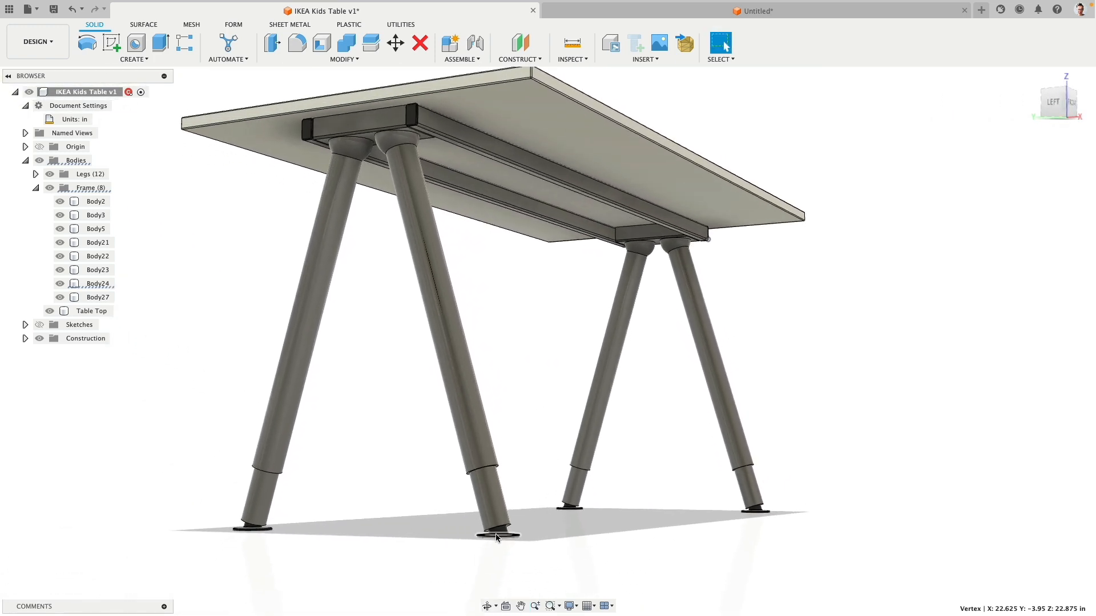
left_click(773, 12)
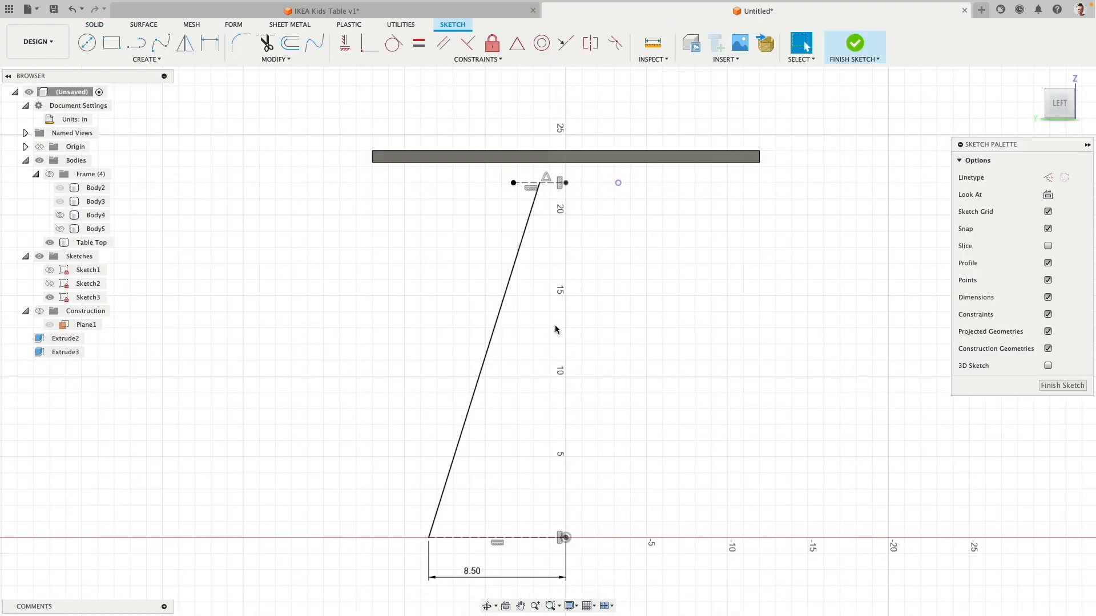
Step: Draw a center-diameter circle about 2.4 in across, centred on the leg line's top end
left_click(89, 44)
scroll(505, 194, "up", 5)
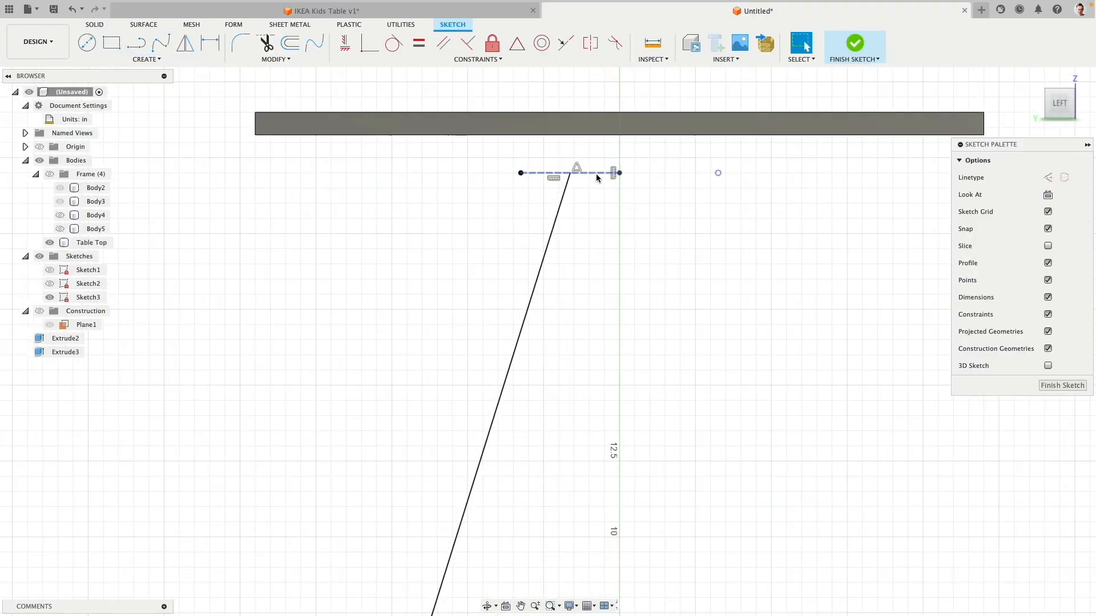
left_click(570, 174)
key("c")
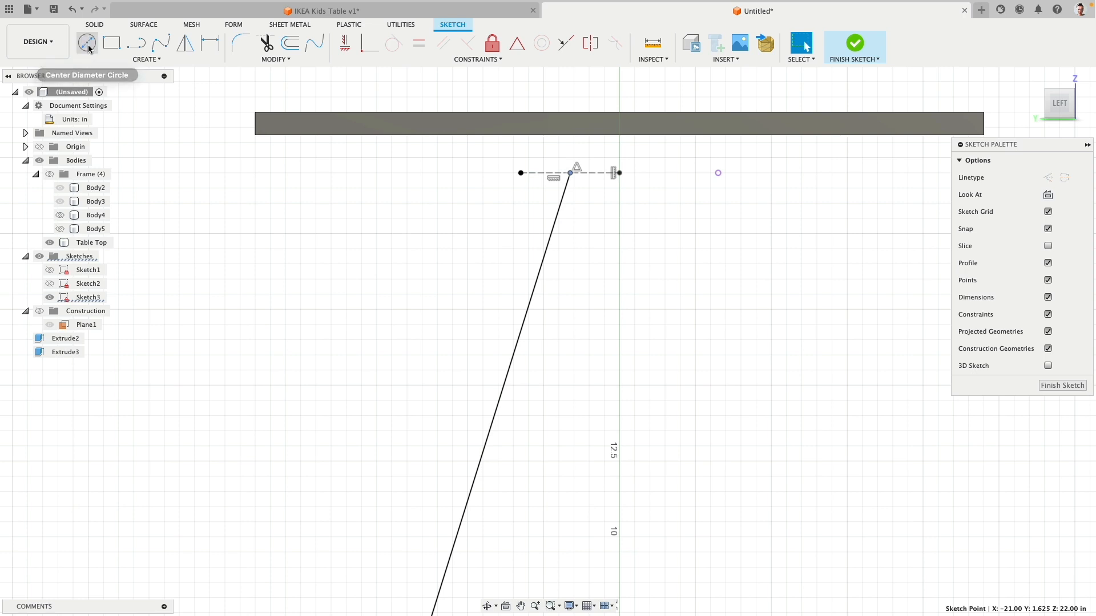
left_click(571, 174)
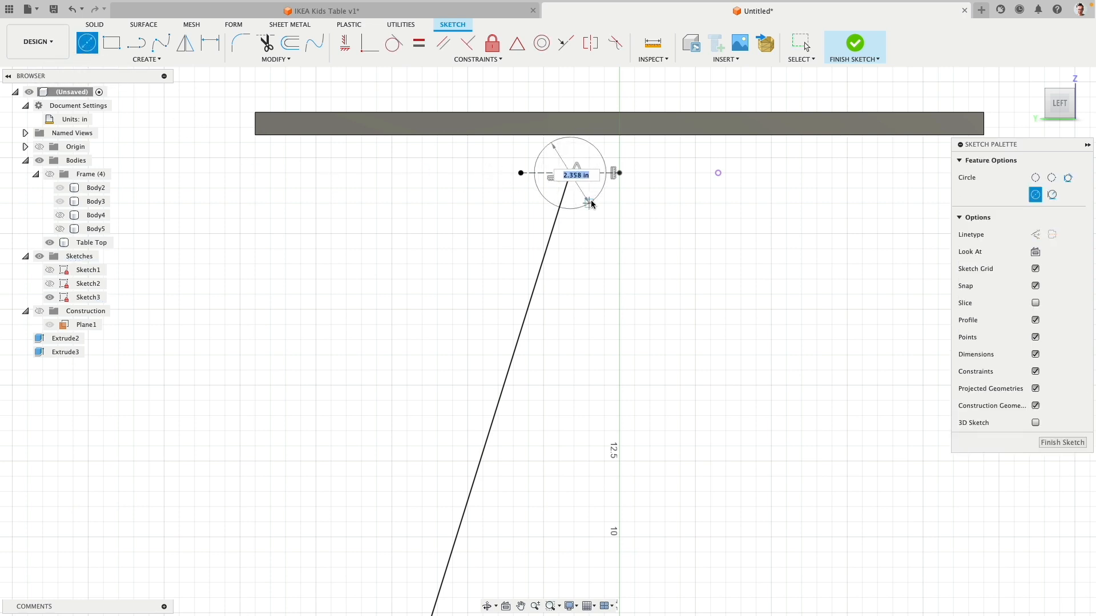
left_click(594, 203)
Step: Dimension the diameter of the circle at the leg line's top end to 2.6 in
key("d")
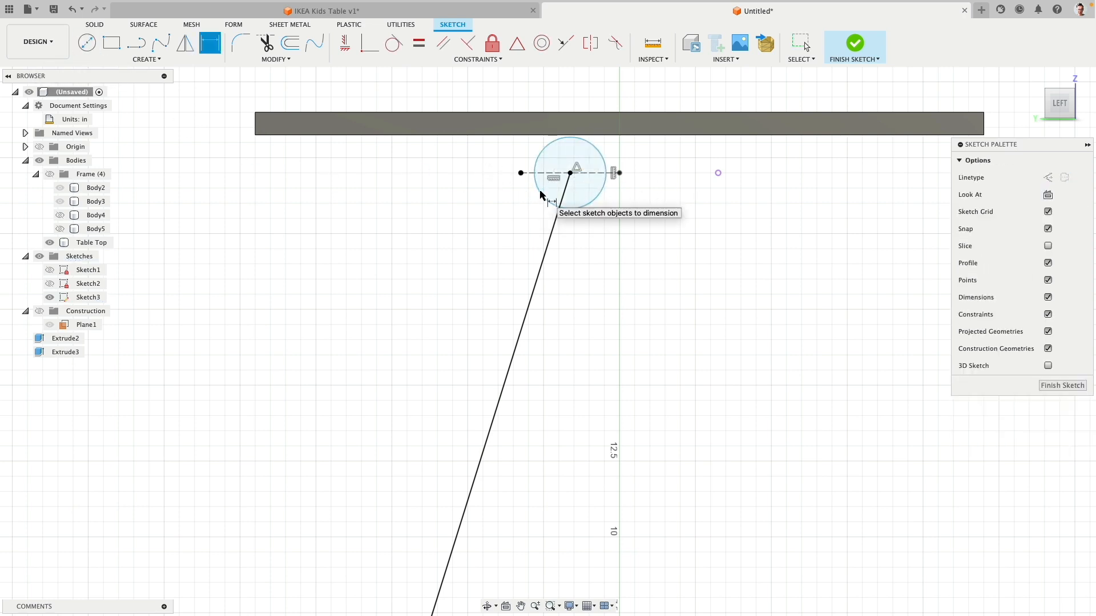
left_click(541, 194)
left_click(457, 203)
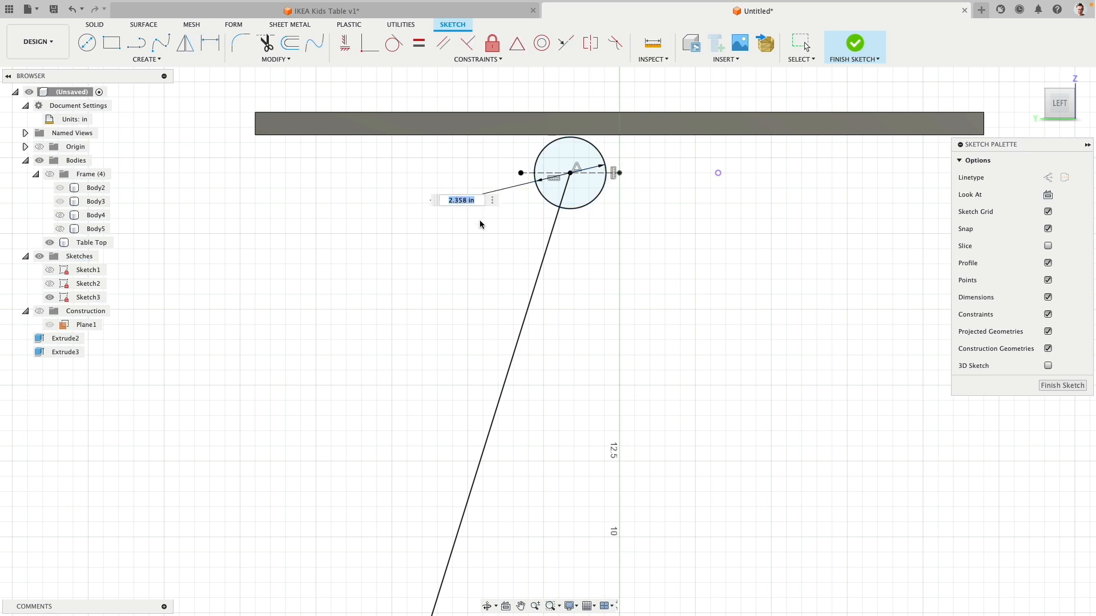
type("2.6")
key("Return")
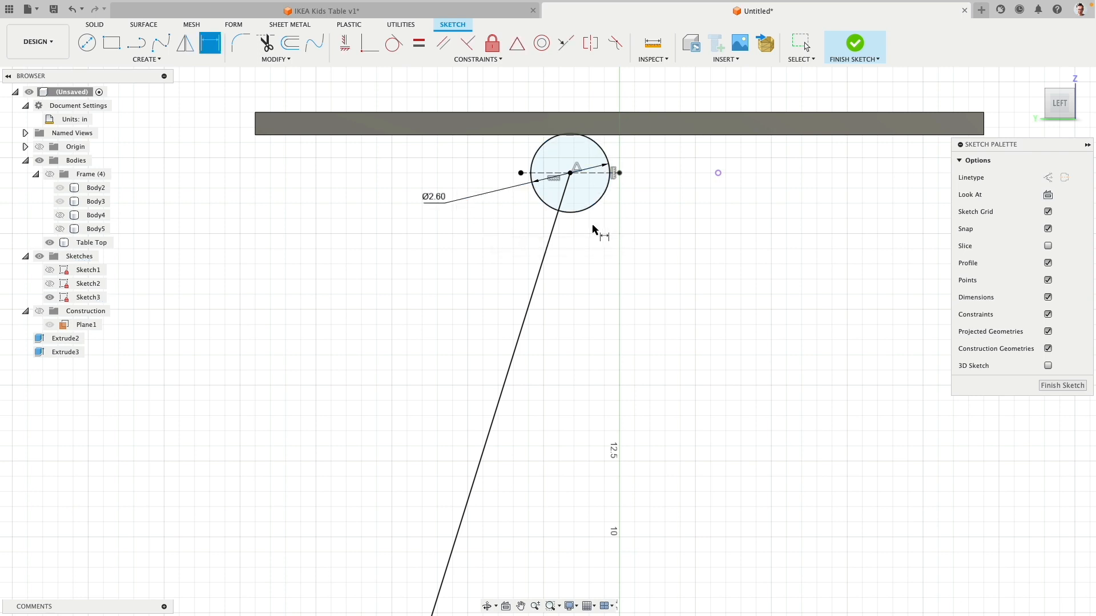
Step: Sketch a three-line half profile of the leg against the leg line just below the circle, with an upper edge about 1.7 in long
scroll(593, 229, "down", 1)
scroll(624, 218, "up", 3)
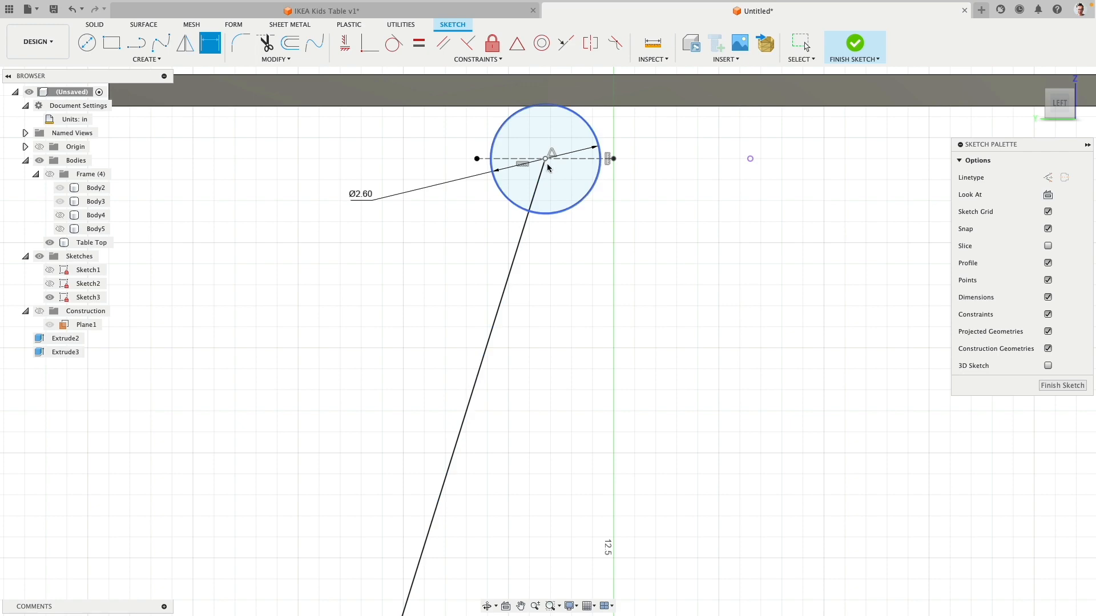
scroll(392, 269, "down", 4)
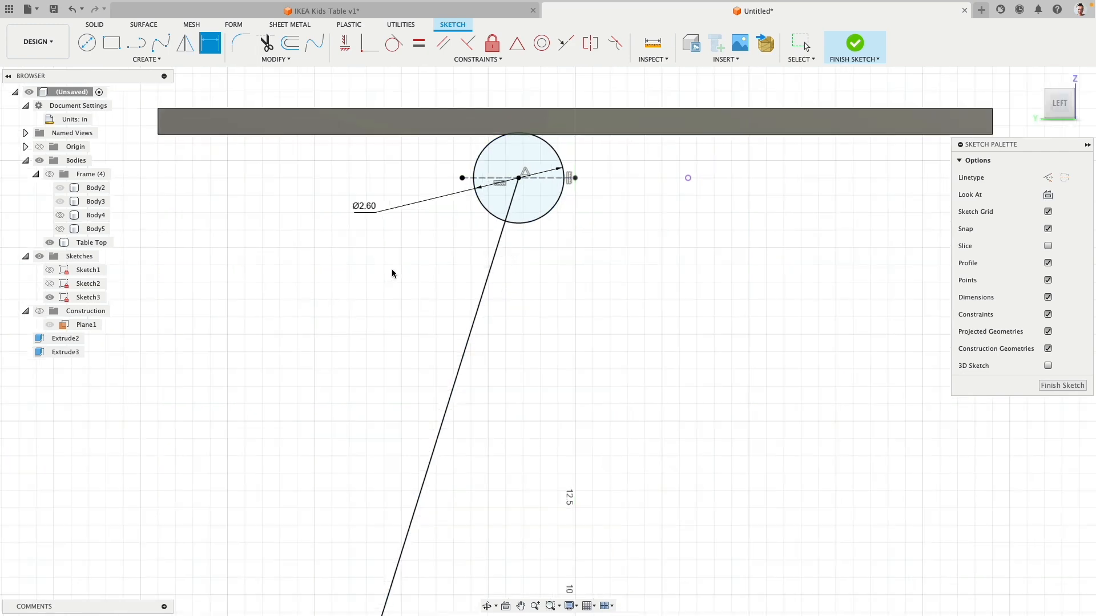
scroll(400, 228, "down", 5)
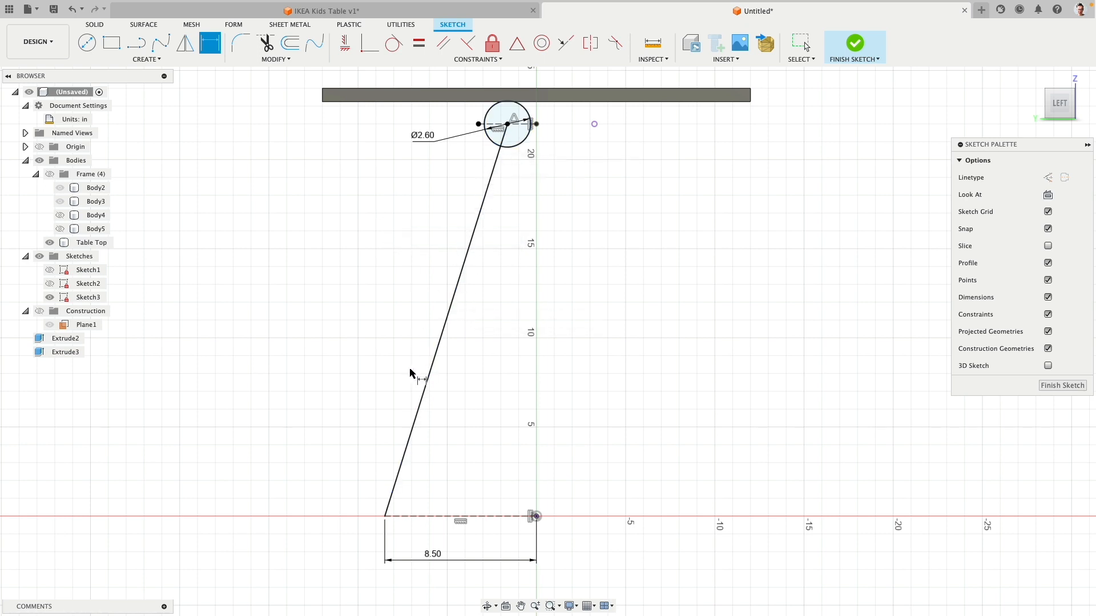
left_click(135, 44)
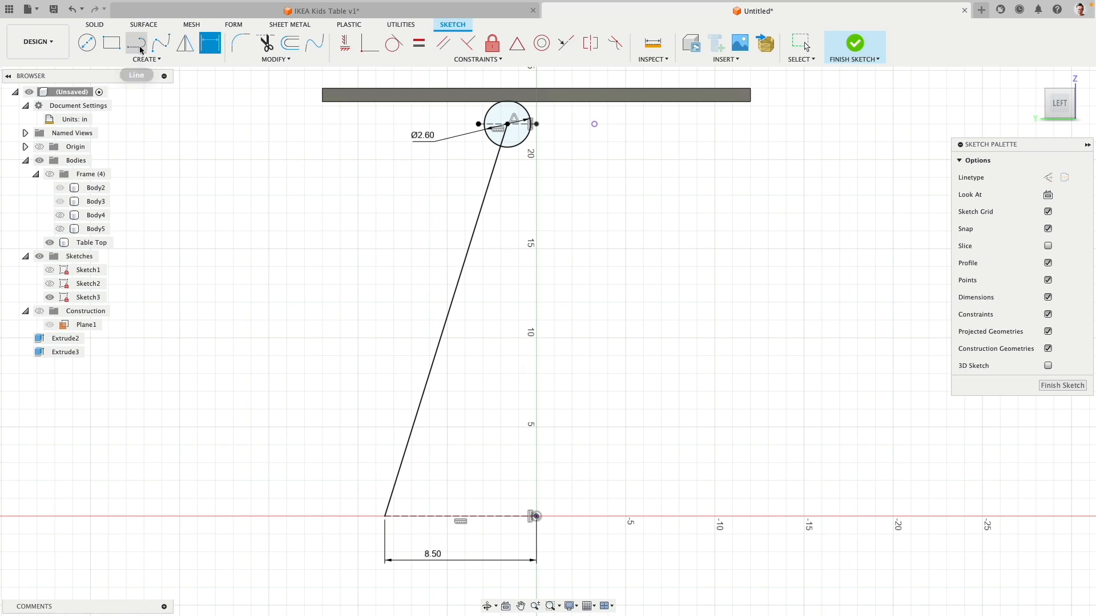
scroll(439, 129, "up", 2)
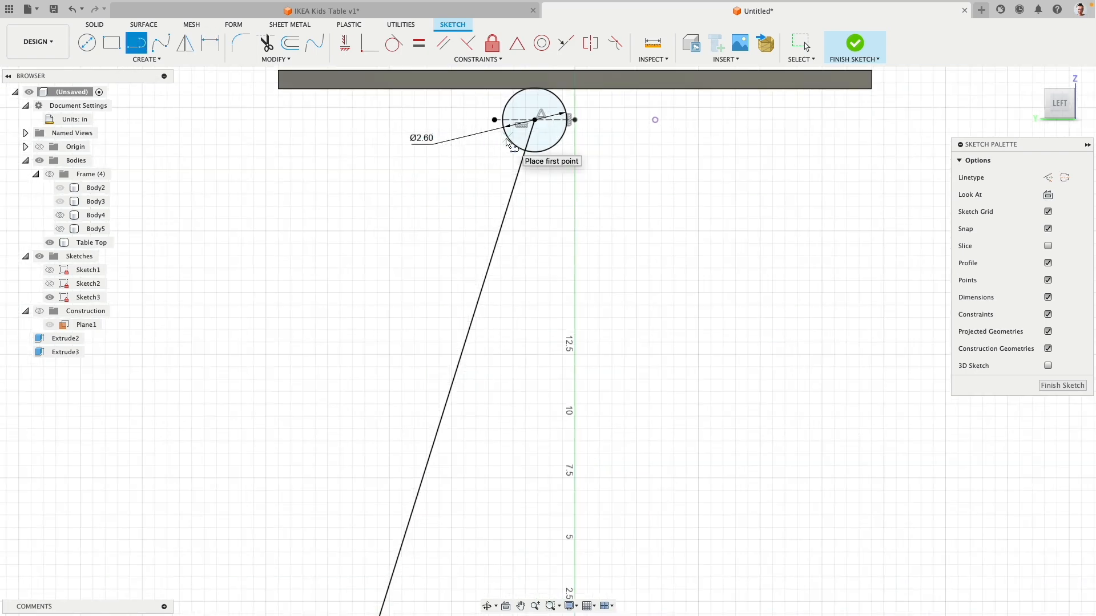
scroll(507, 142, "up", 3)
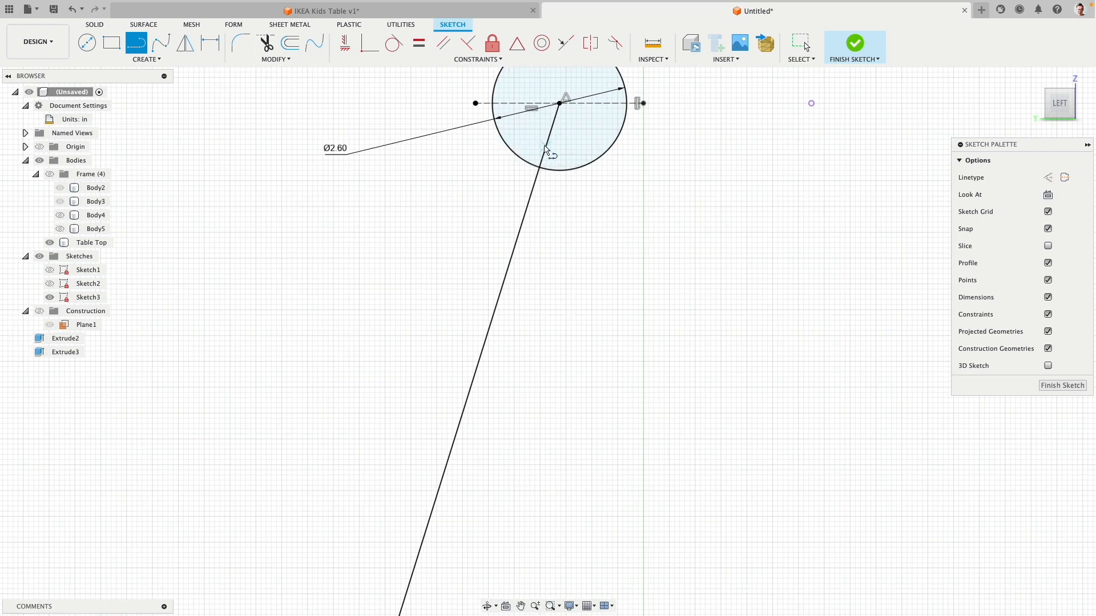
left_click(530, 198)
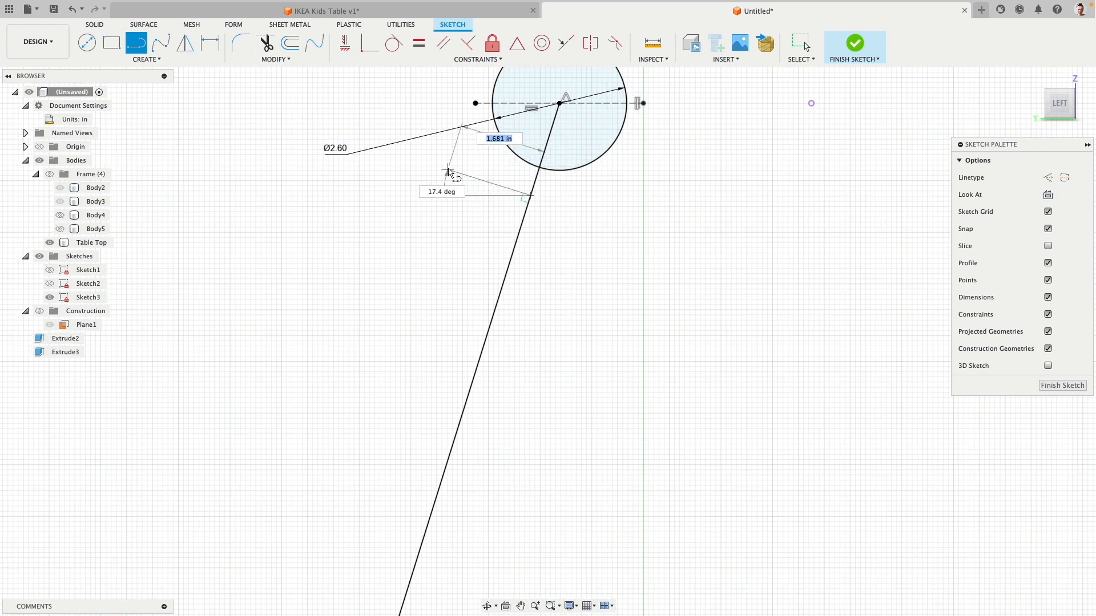
left_click(448, 169)
left_click(375, 357)
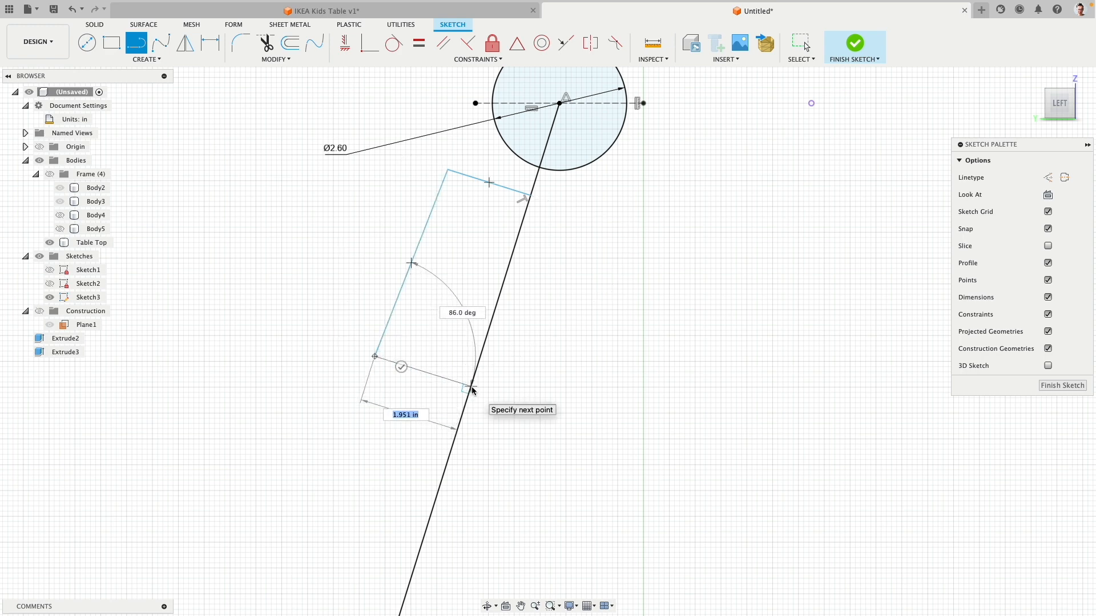
left_click(464, 412)
key("Escape")
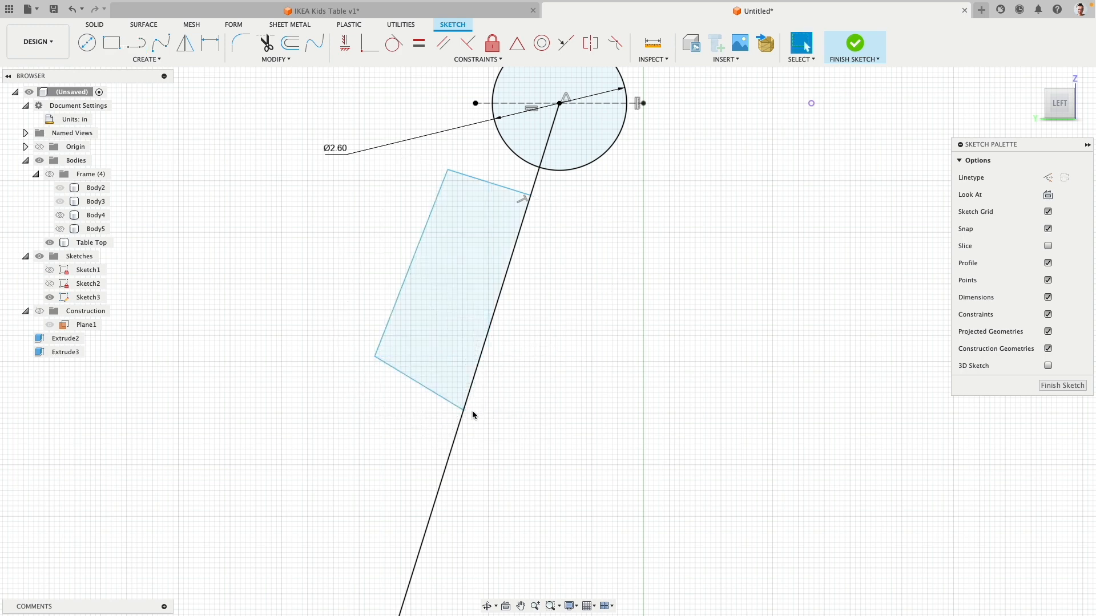
Step: Constrain the half profile's lower edge perpendicular to the leg line and its long side perpendicular to its upper edge
left_click(457, 406)
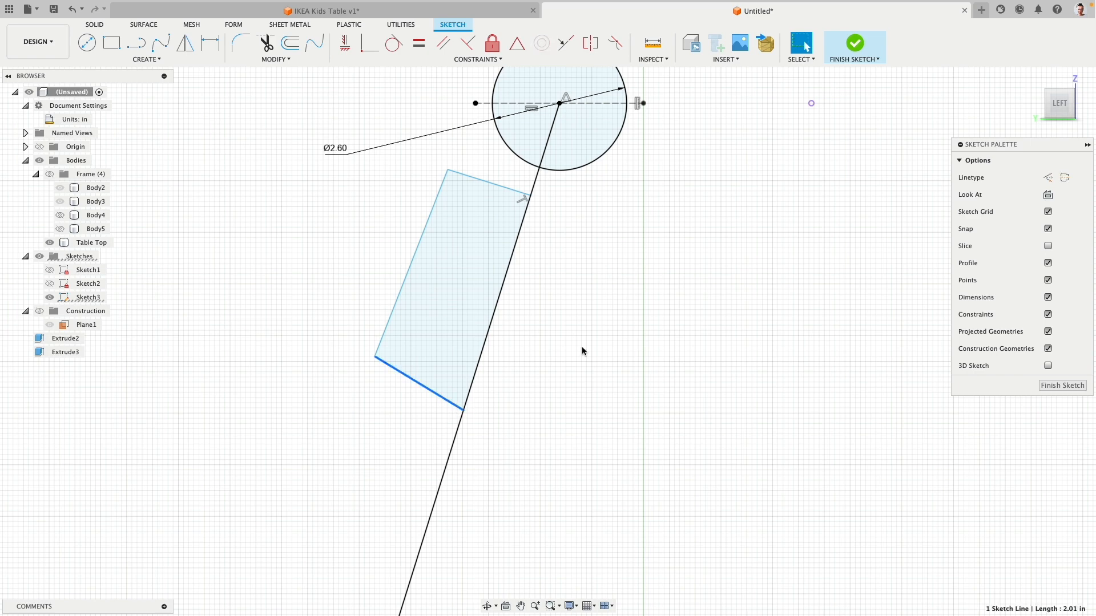
left_click(472, 380)
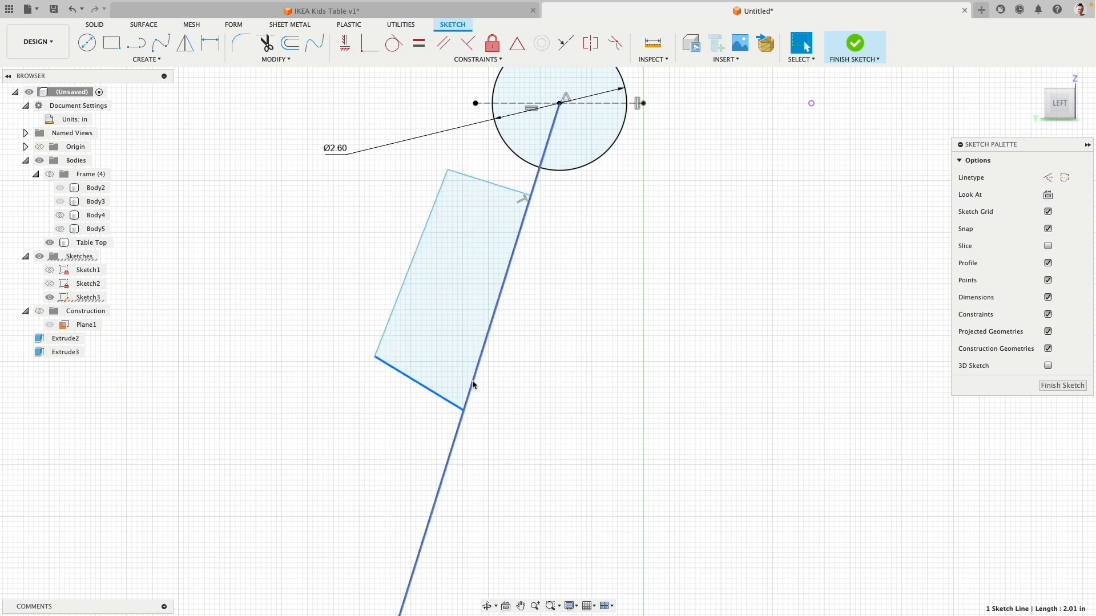
left_click(463, 50)
left_click(457, 172)
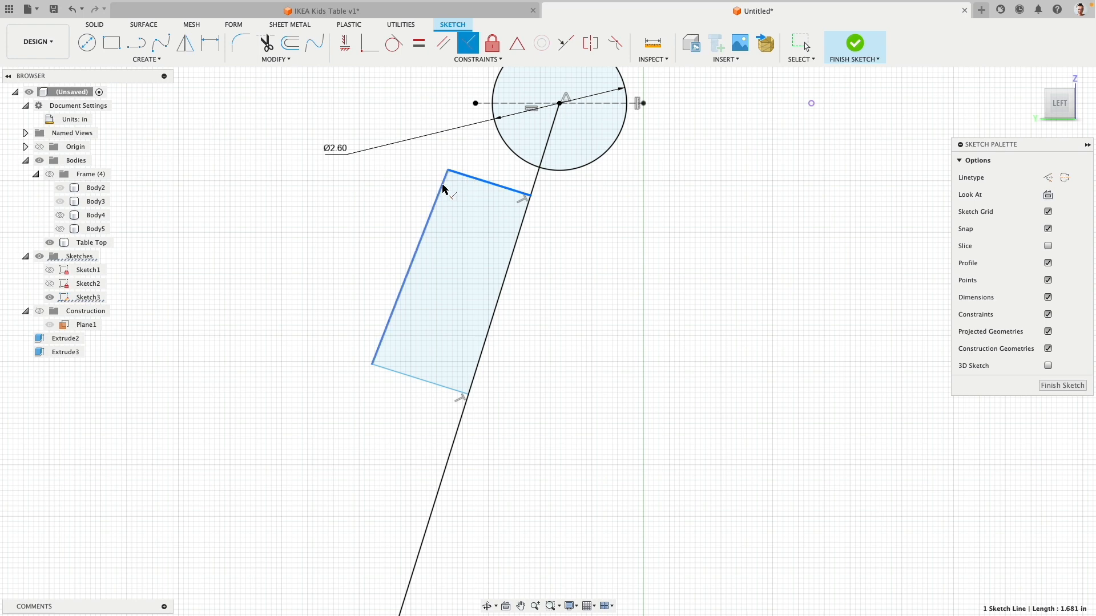
left_click(444, 189)
key("Escape")
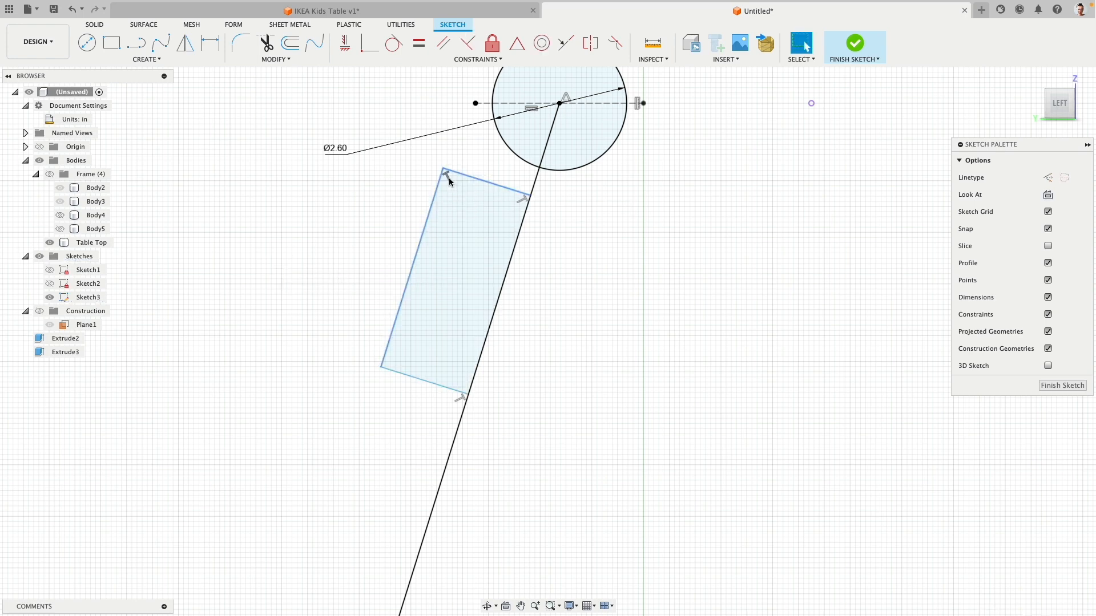
Step: Dimension the half profile's upper edge to 0.90 in, half of the 1.8 in leg width
left_click(519, 244)
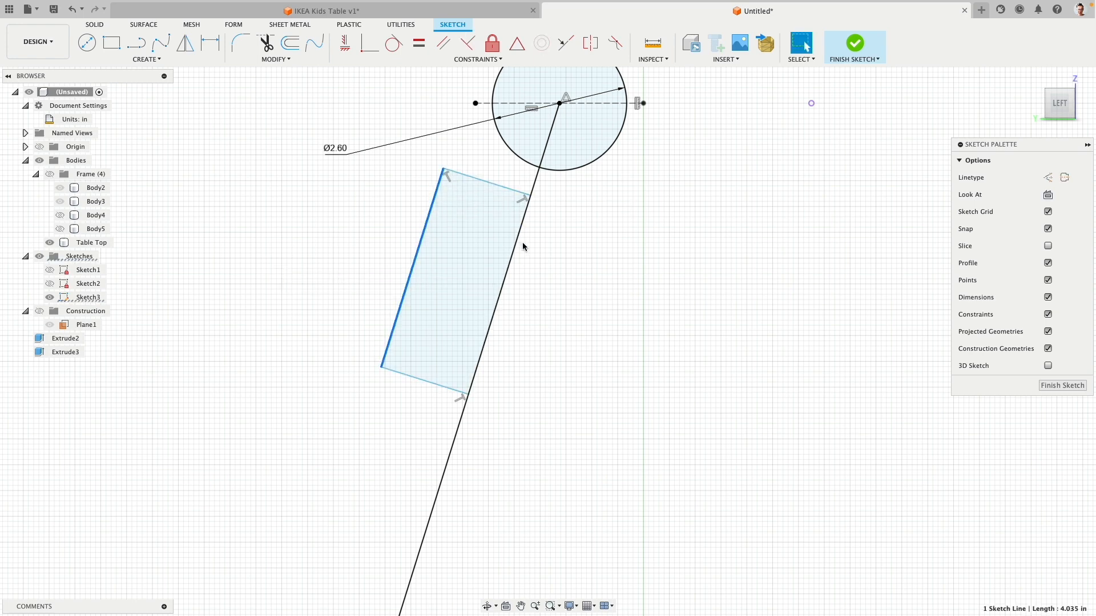
left_click(504, 189)
left_click(443, 385, "shift")
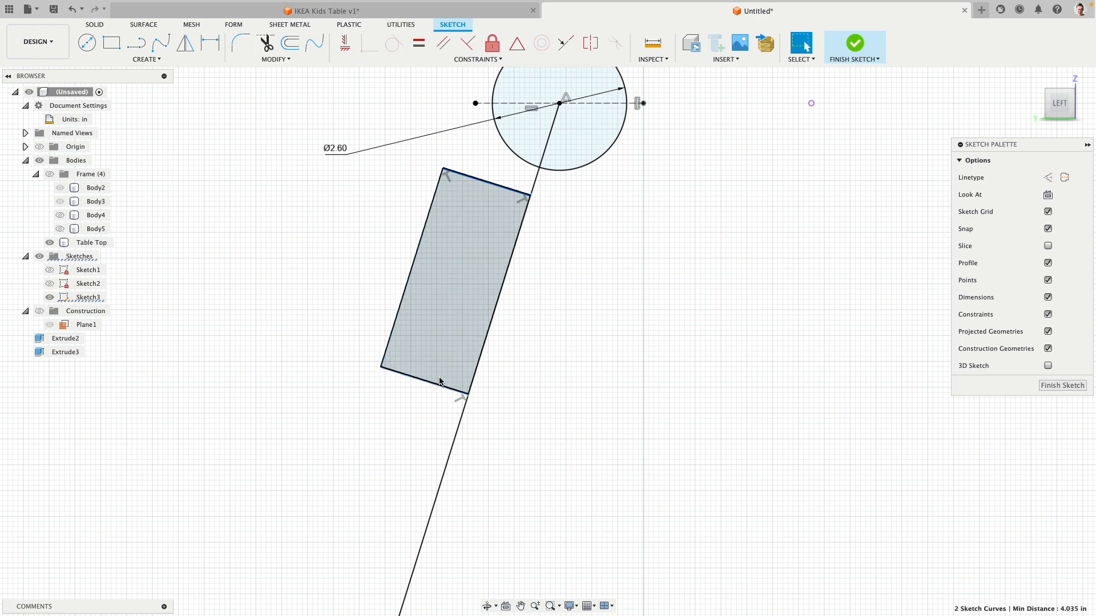
left_click(559, 283)
left_click(482, 184)
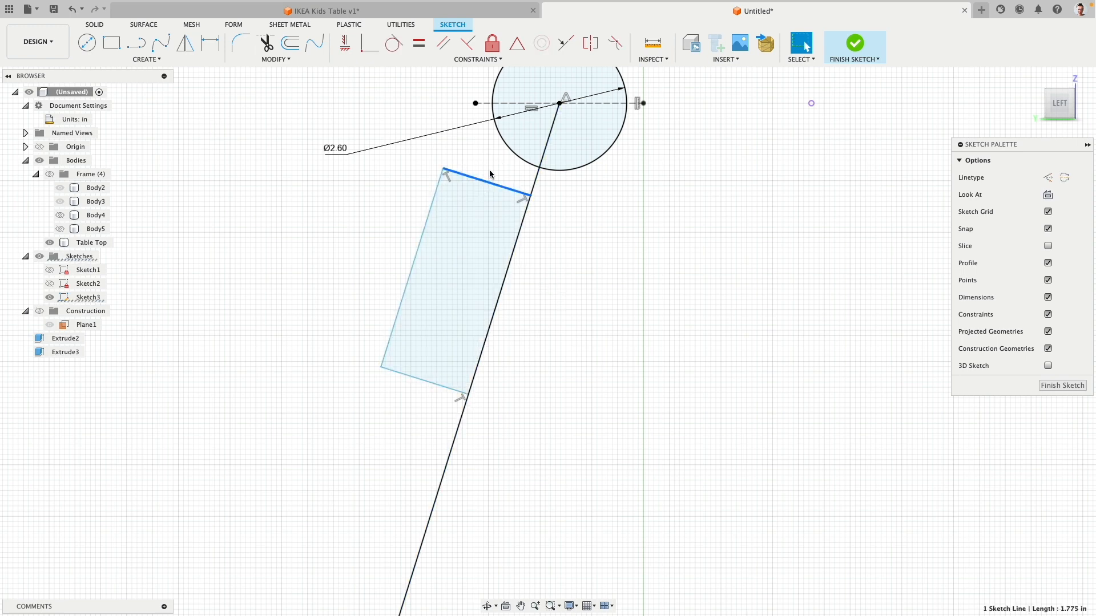
key("d")
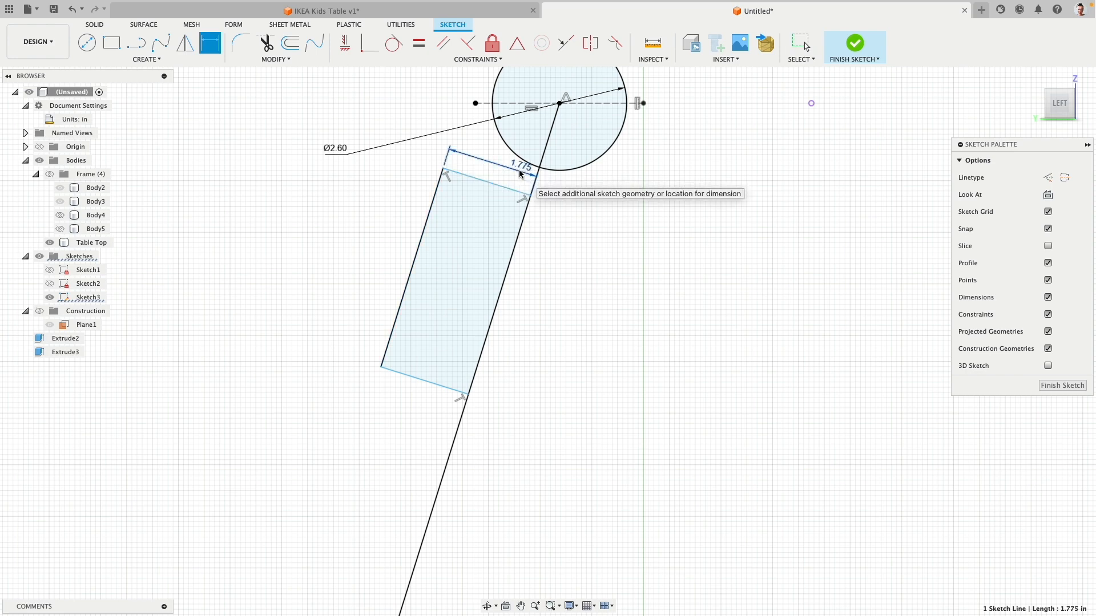
left_click(524, 177)
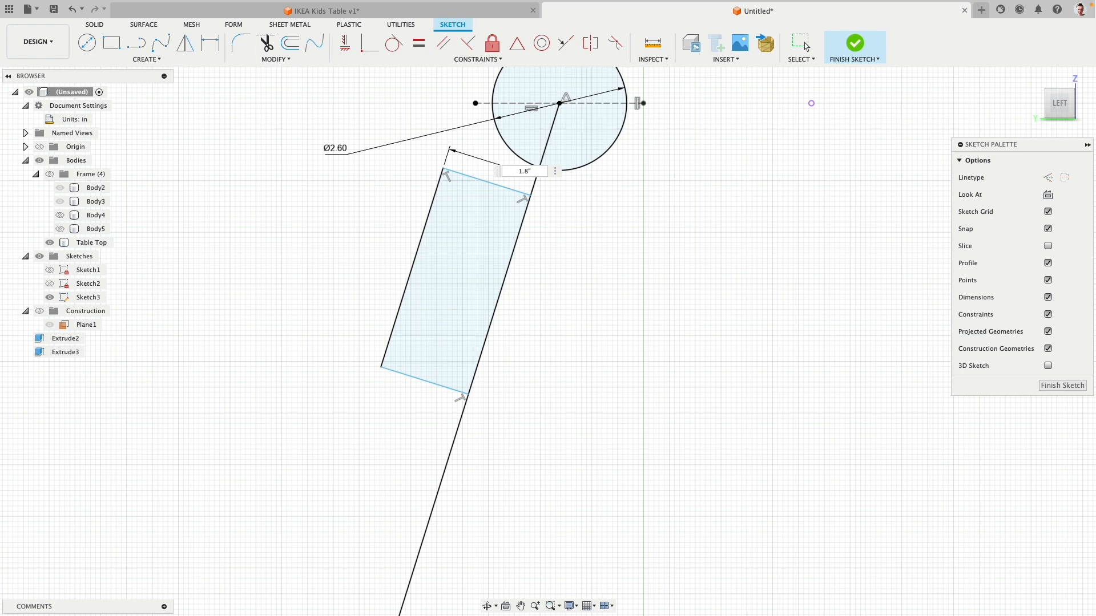
key("Return")
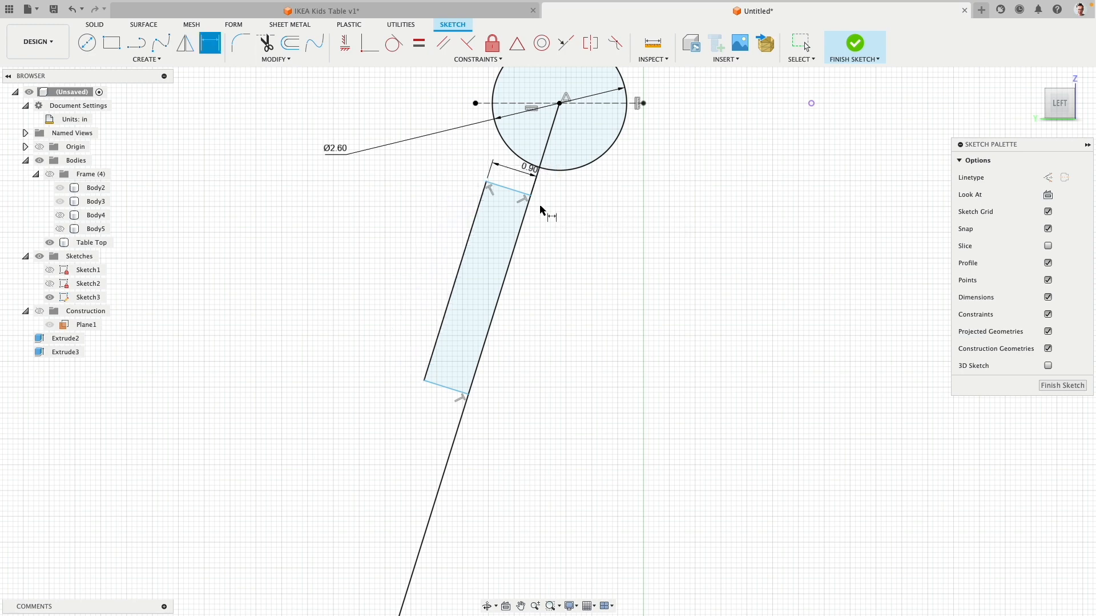
Step: Make the half profile's upper outer corner coincident with the circle and dimension its long side to 20 in
left_click(366, 45)
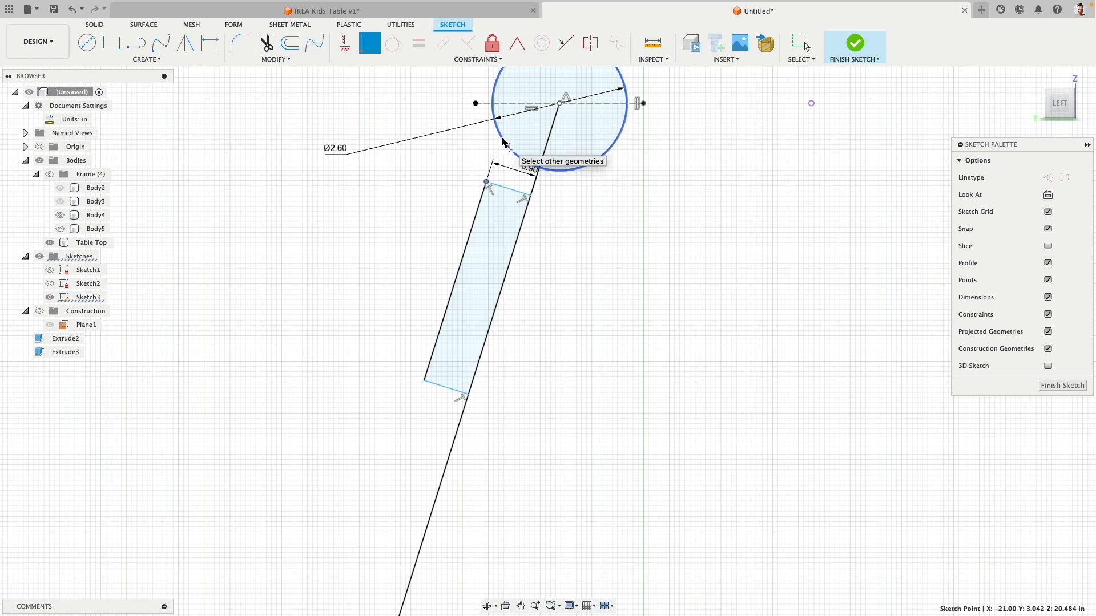
left_click(503, 143)
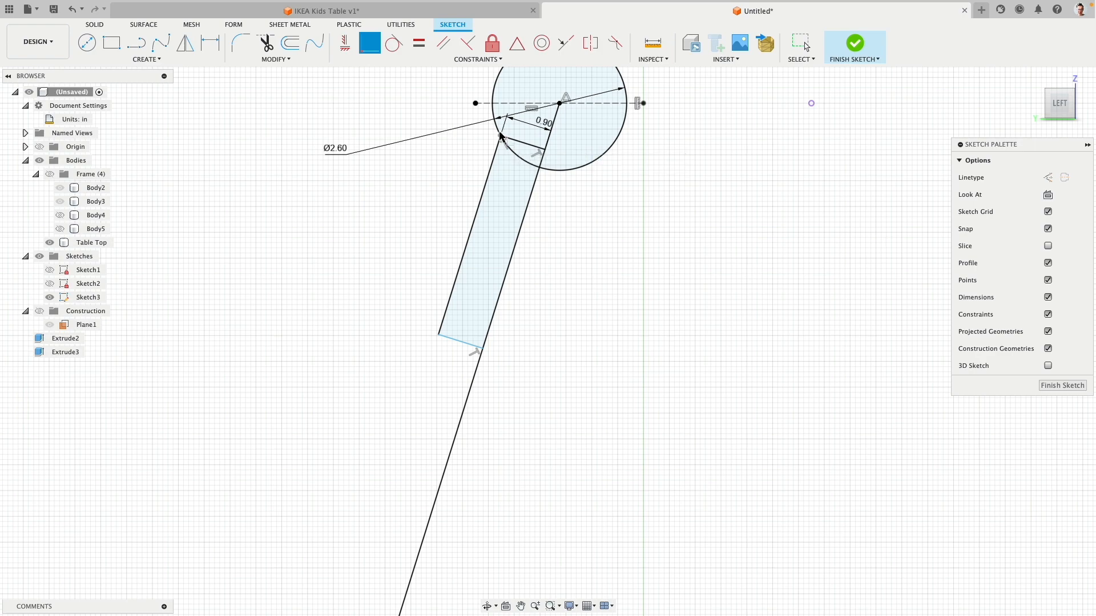
scroll(368, 376, "down", 3)
middle_click_drag(369, 350, 405, 291)
scroll(423, 299, "down", 5)
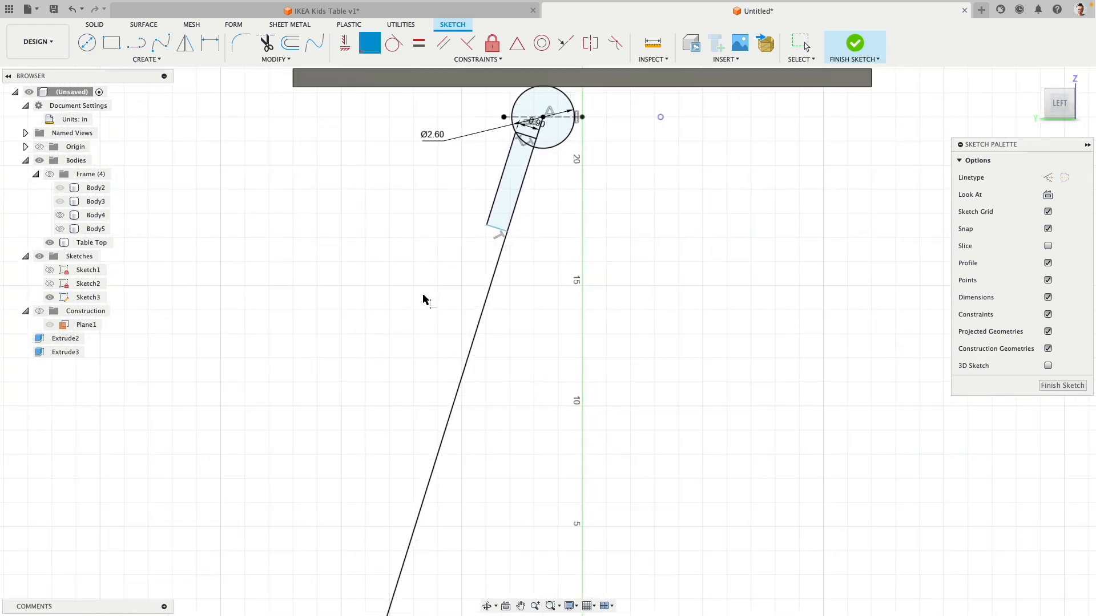
left_click(482, 216)
key("d")
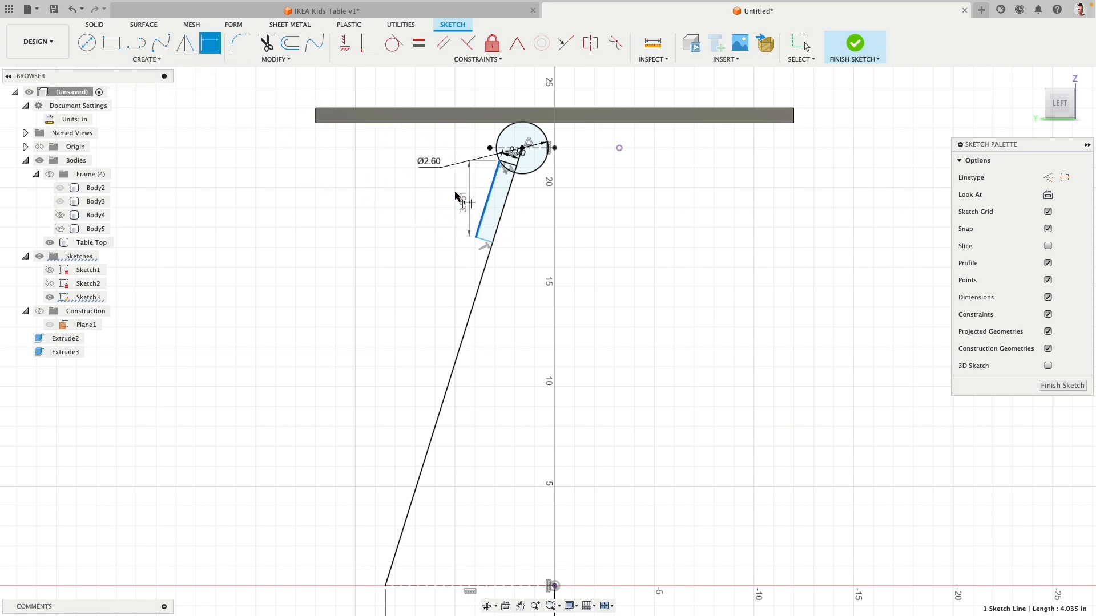
left_click(489, 185)
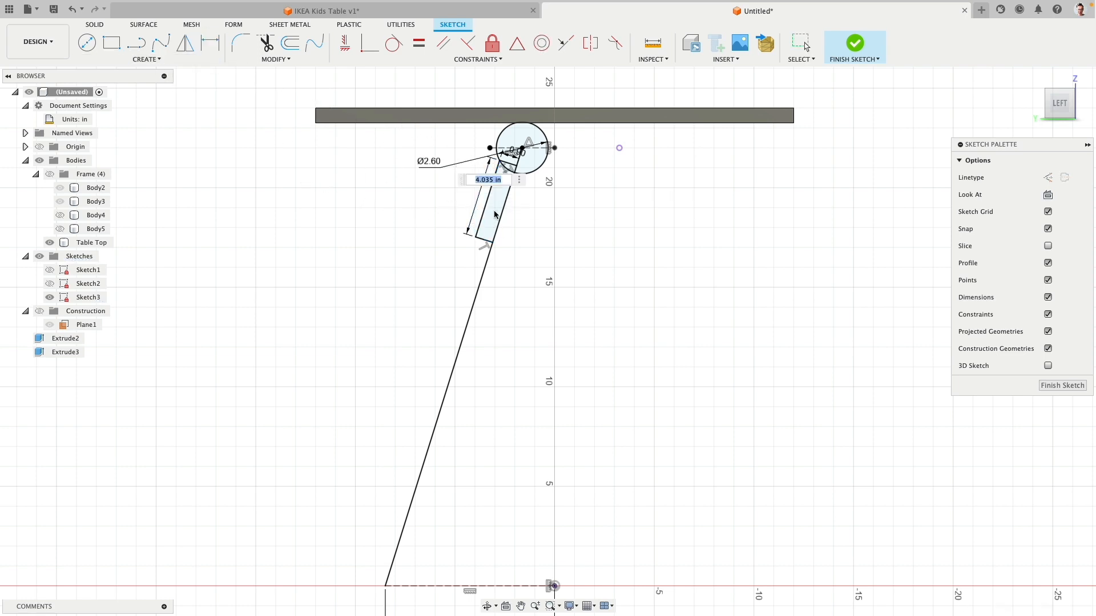
key("Return")
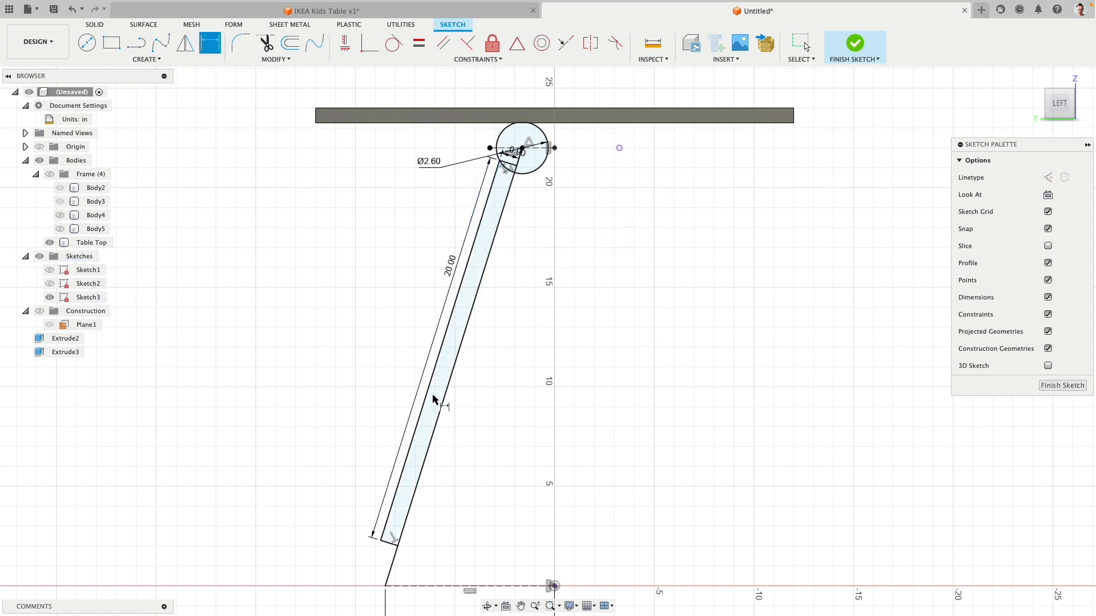
Step: Sketch a foot half profile below the leg's lower edge, about 1.36 in long and 0.75 in wide, closing perpendicular to the leg line
middle_click_drag(478, 374, 495, 343)
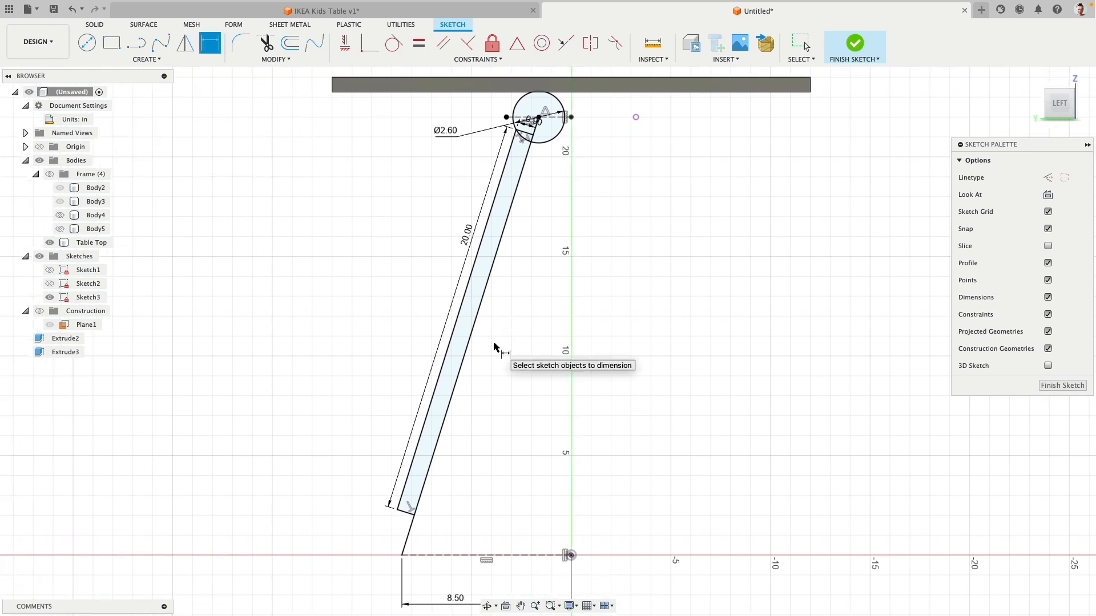
middle_click_drag(460, 435, 543, 274)
scroll(480, 382, "up", 5)
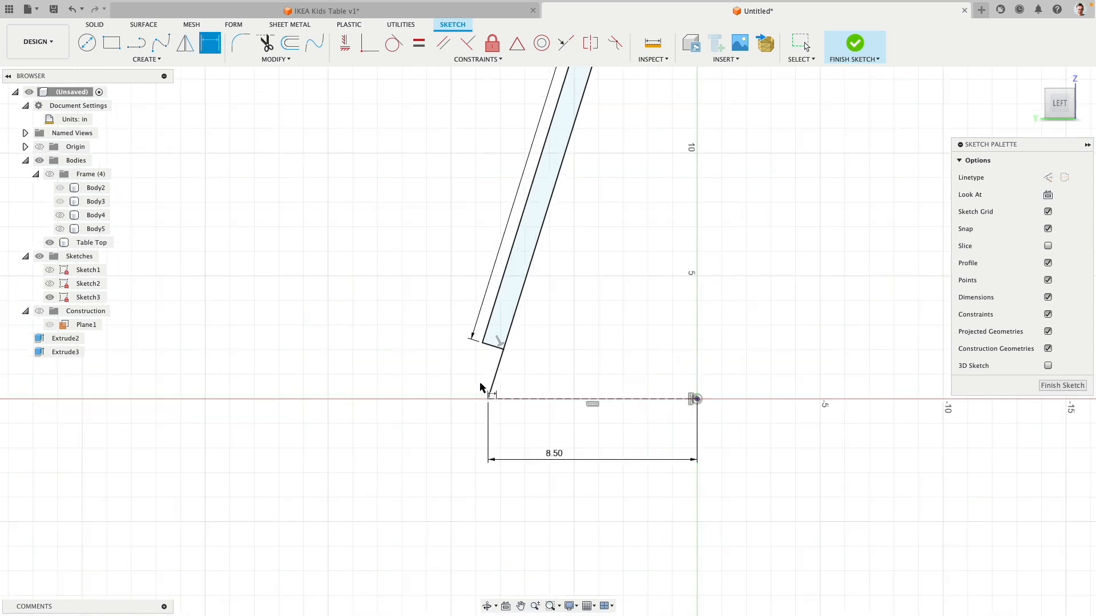
scroll(496, 320, "up", 5)
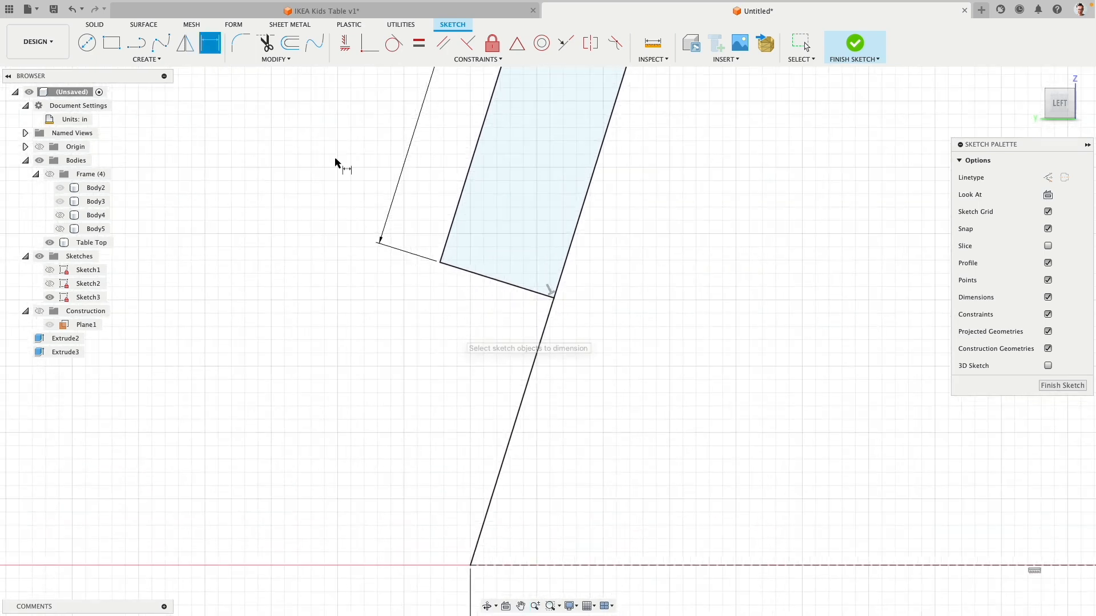
left_click(140, 46)
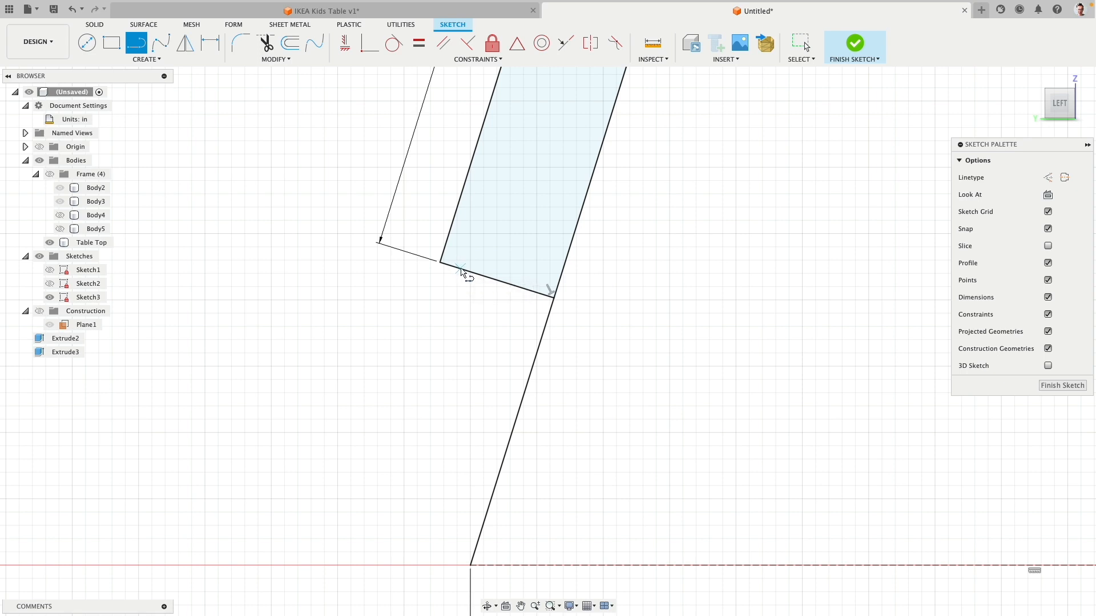
left_click(460, 268)
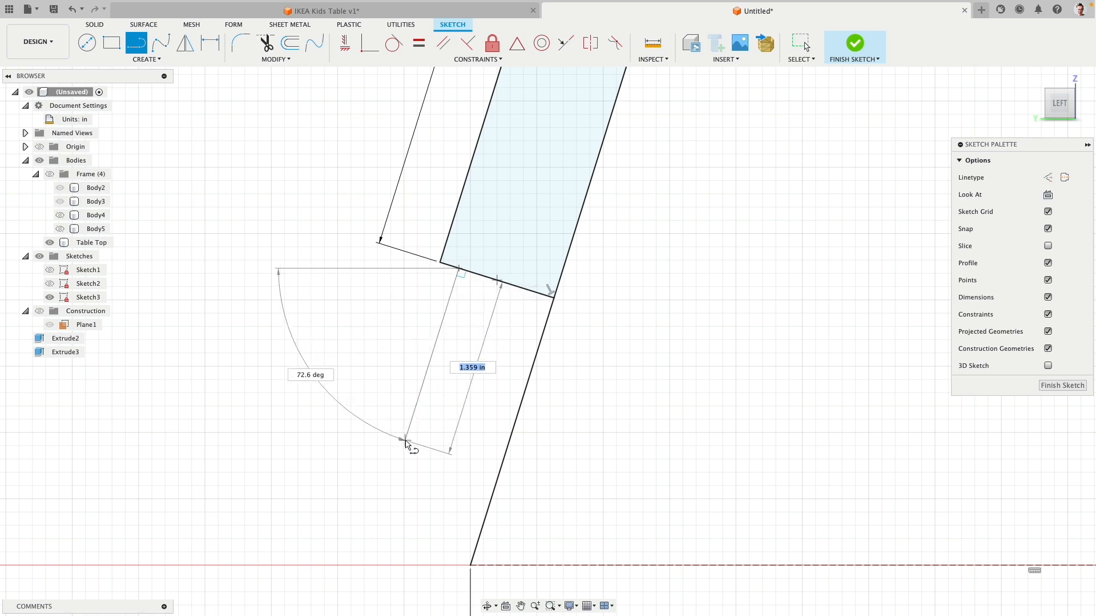
left_click(405, 440)
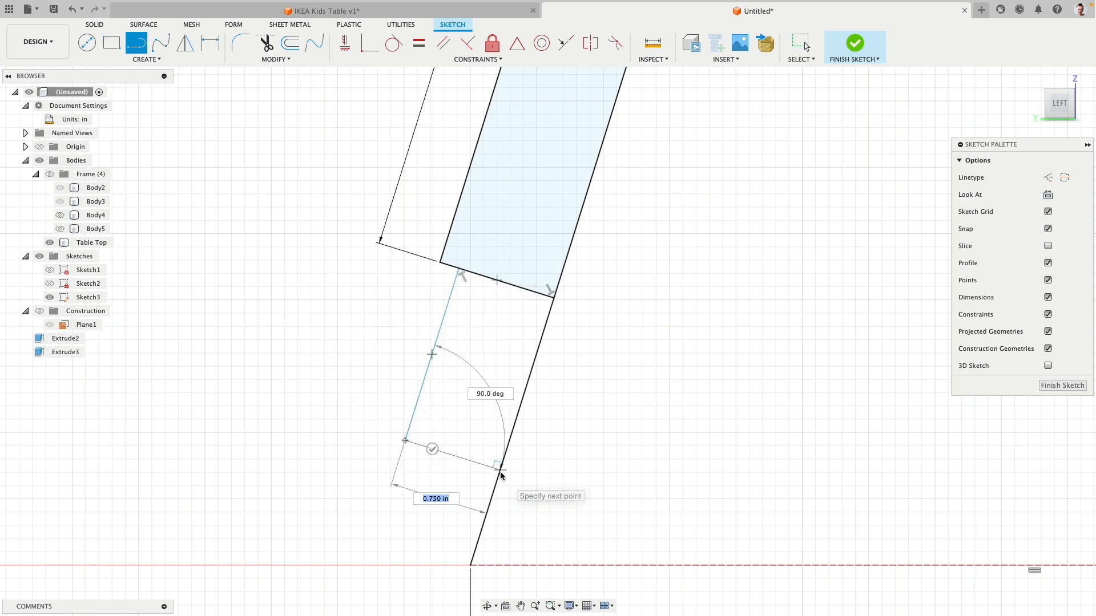
left_click(500, 469)
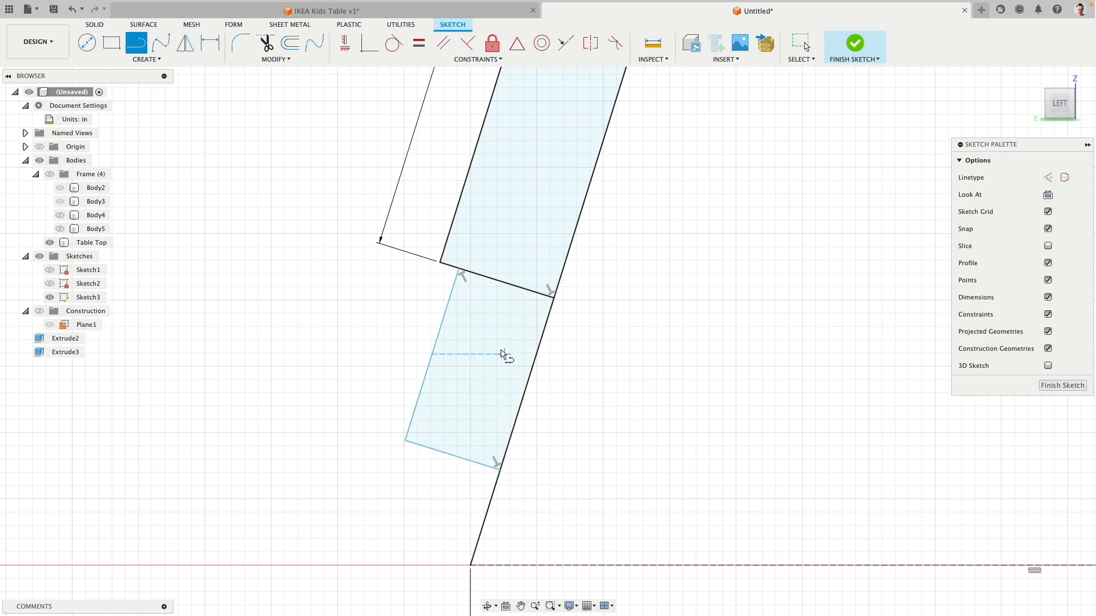
Step: Measure the distance between the foot profile's outer side and the leg line
key("Escape")
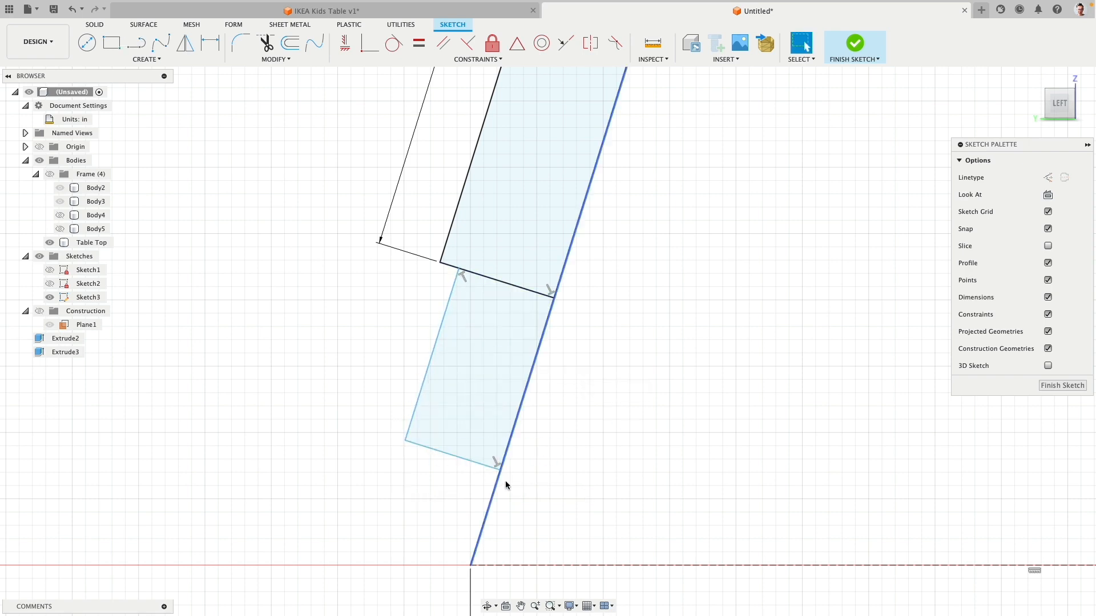
left_click(424, 371)
left_click(433, 352, "shift")
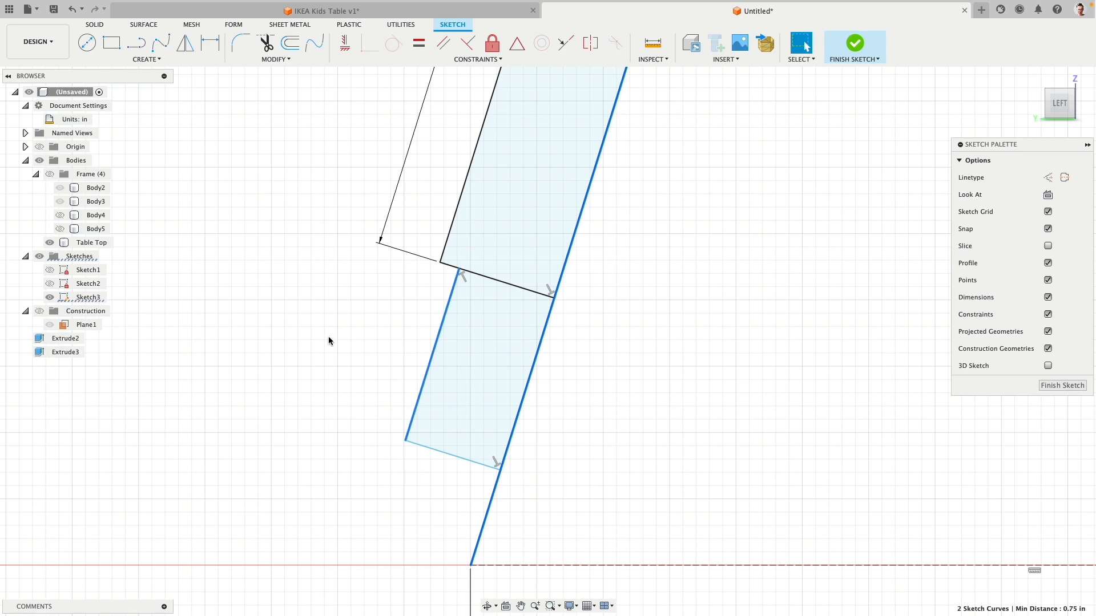
left_click(329, 339)
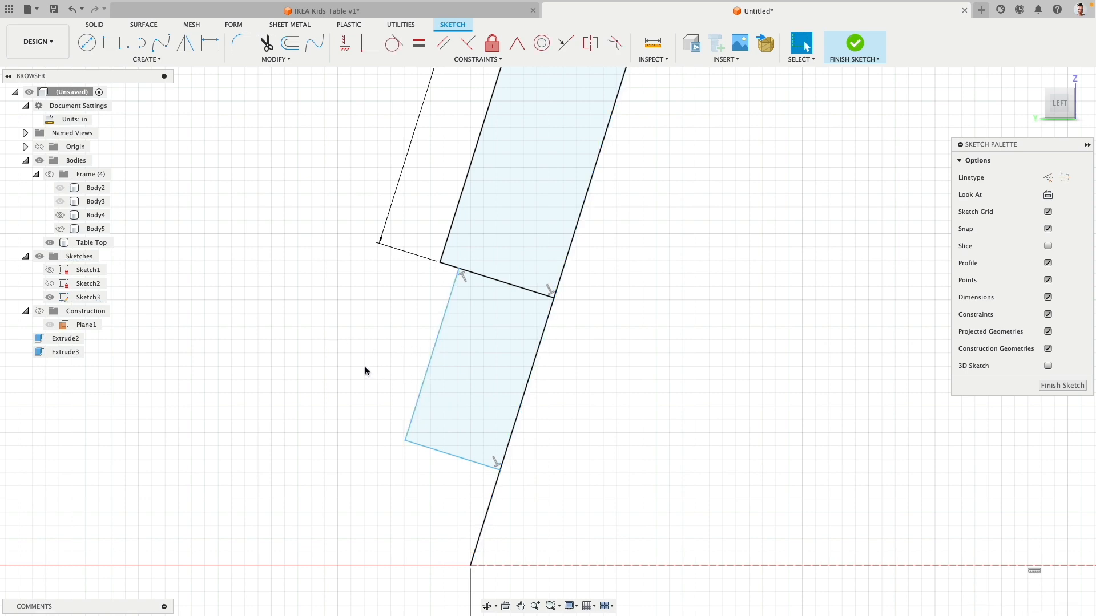
Step: Sketch the foot's insert inside the leg, about 1.29 in up from the lower edge and 0.75 in wide, closing perpendicular to the leg line
scroll(382, 388, "down", 4)
middle_click_drag(367, 378, 301, 477)
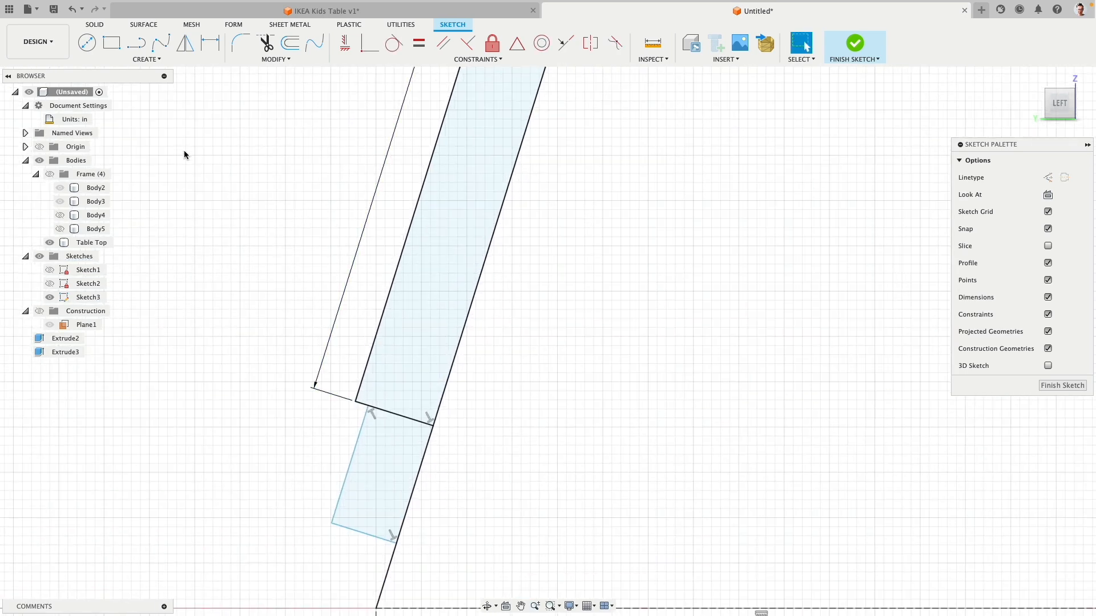
left_click(137, 45)
left_click(356, 402)
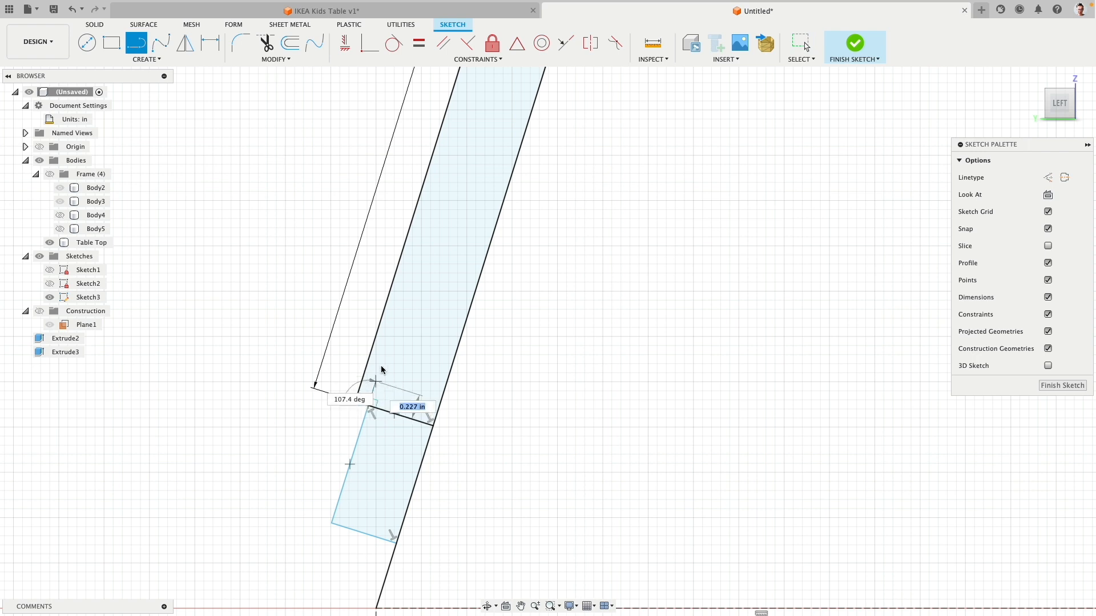
left_click(403, 295)
left_click(467, 312)
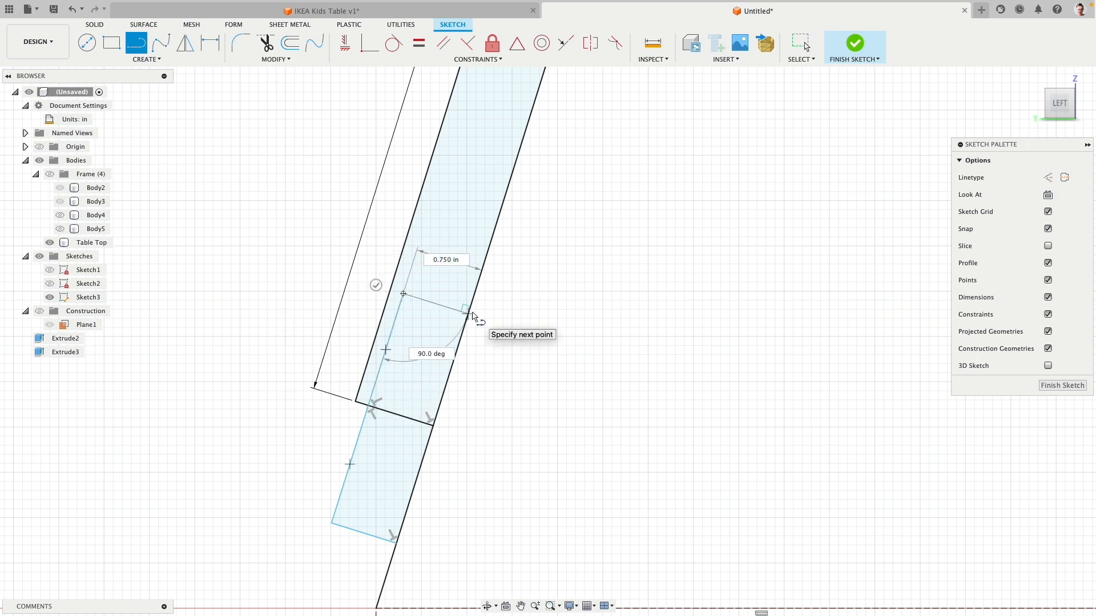
key("Escape")
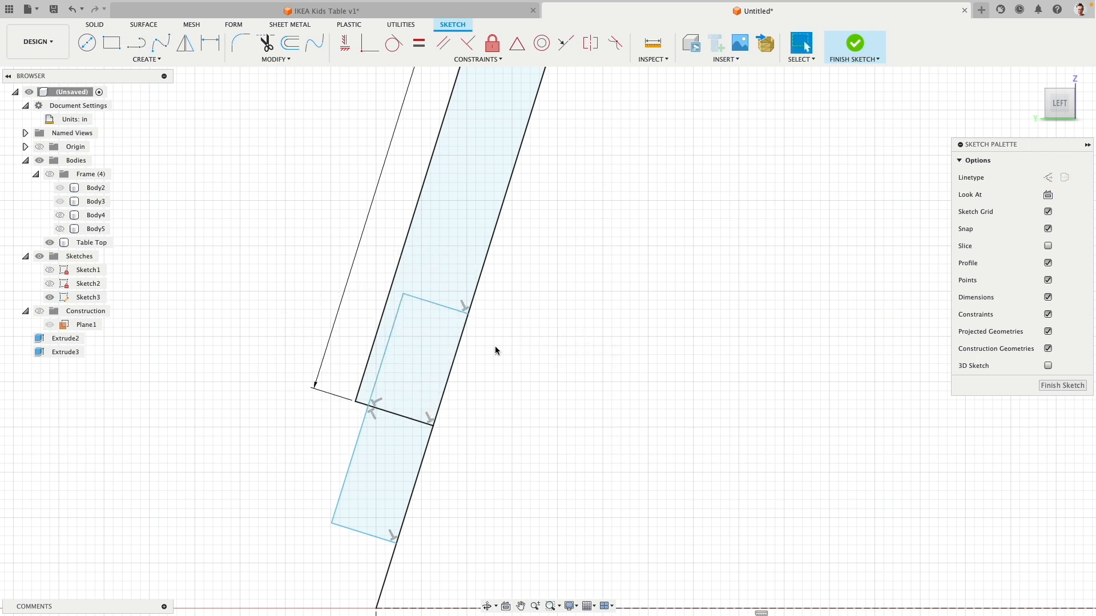
Step: Extend the insert profile up inside the leg and dimension its long side to 6 in
left_click(390, 345)
scroll(343, 319, "down", 5)
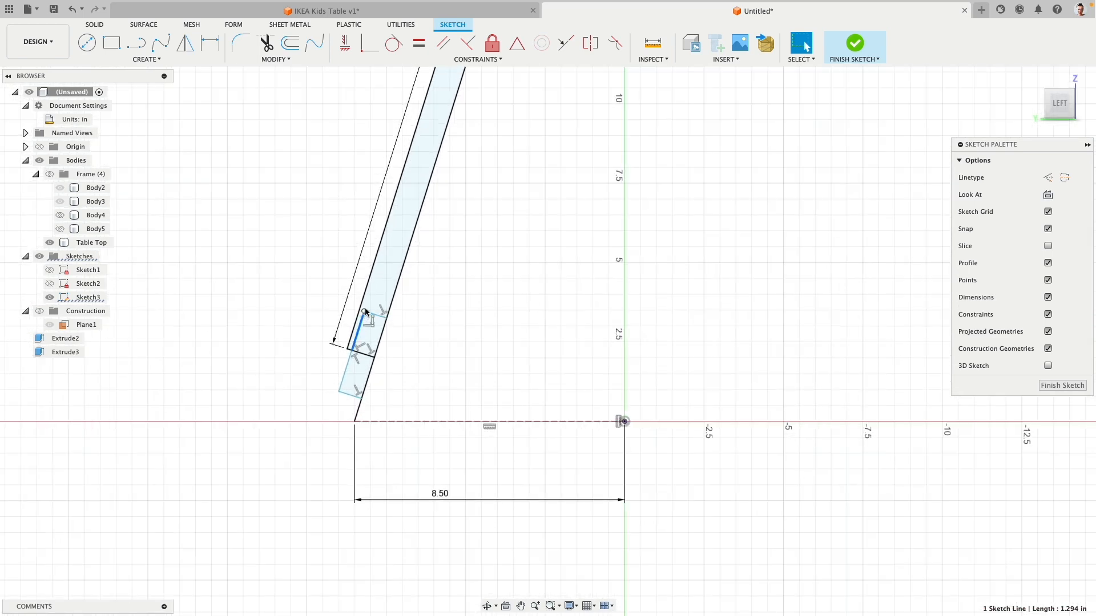
mouse_move(365, 313)
left_mouse_down()
mouse_move(387, 256)
mouse_move(374, 255)
mouse_move(383, 257)
left_mouse_up()
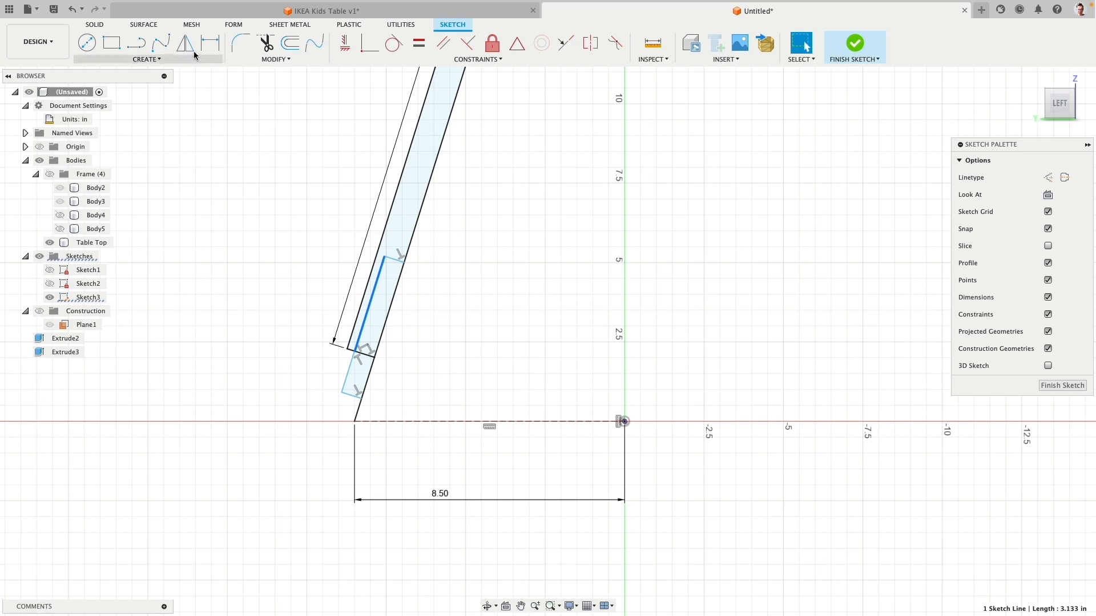
left_click(210, 43)
left_click(322, 246)
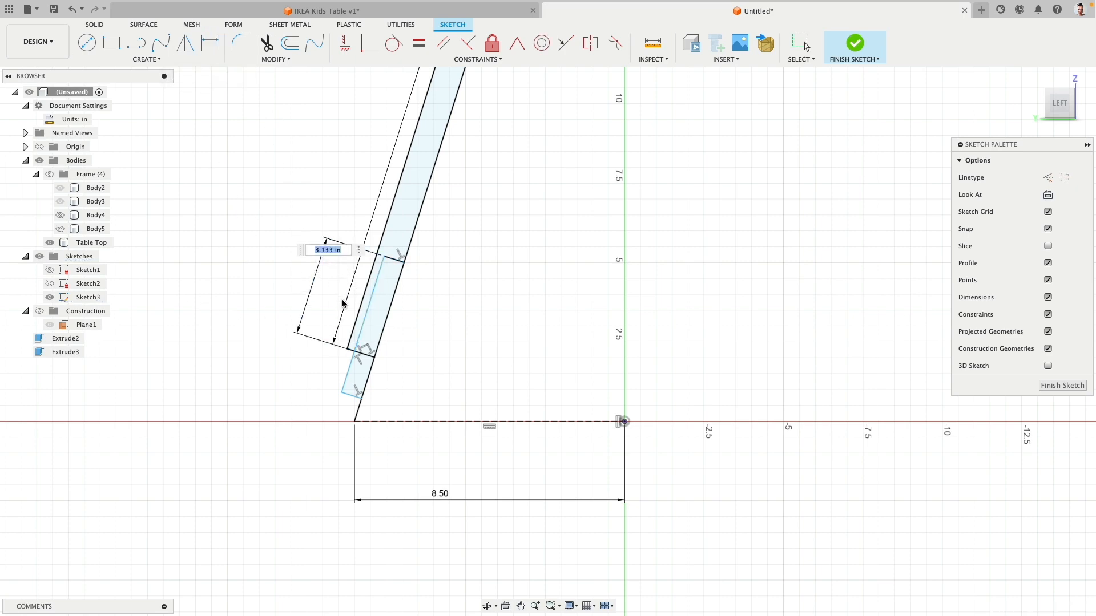
type("6")
key("Return")
scroll(451, 351, "down", 3)
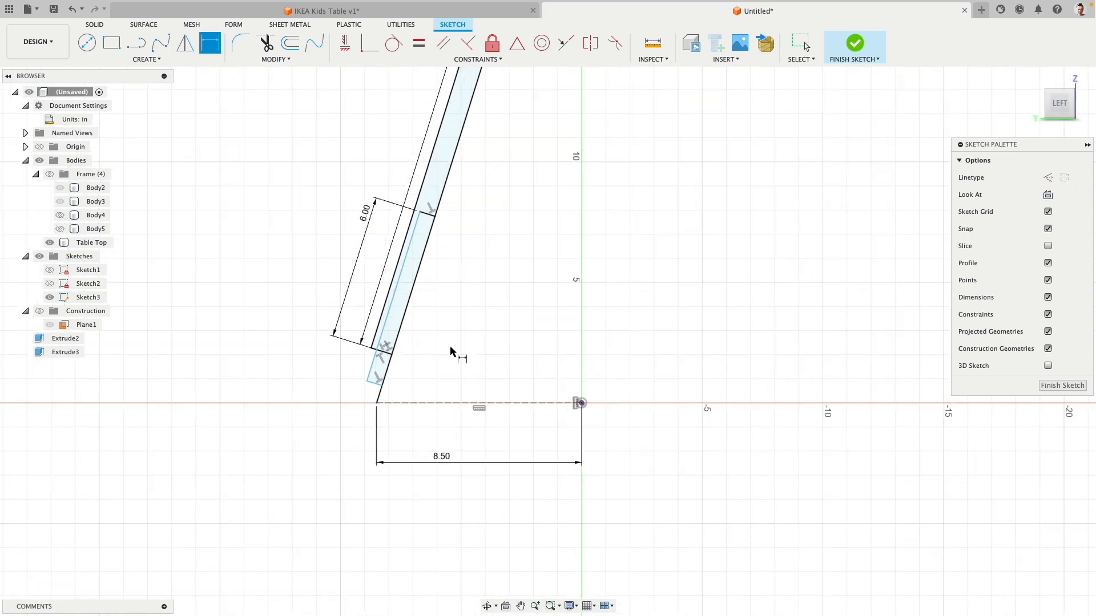
scroll(451, 351, "down", 5)
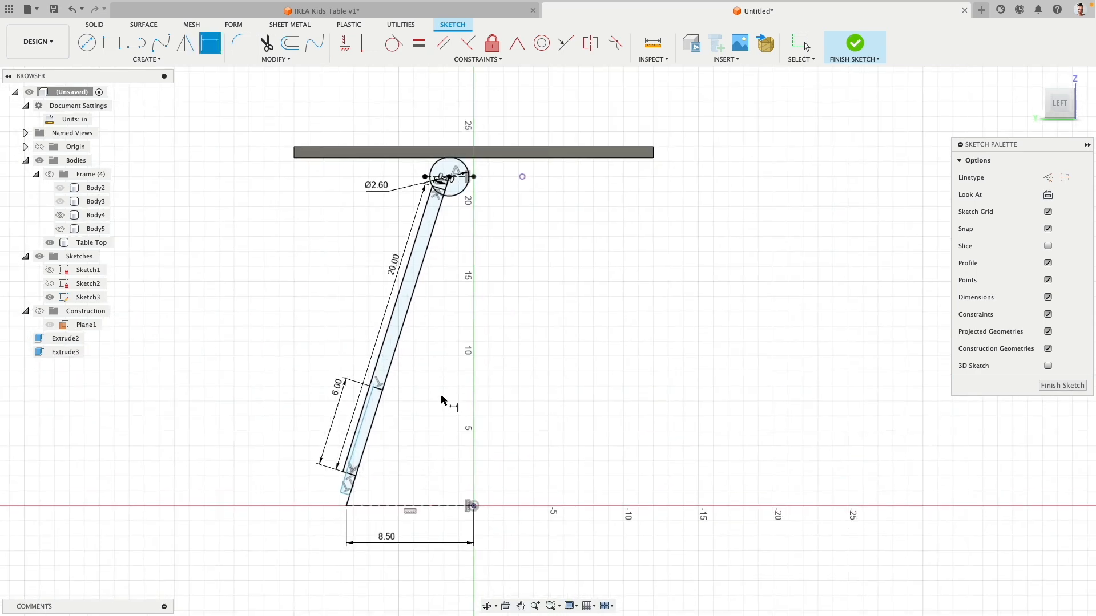
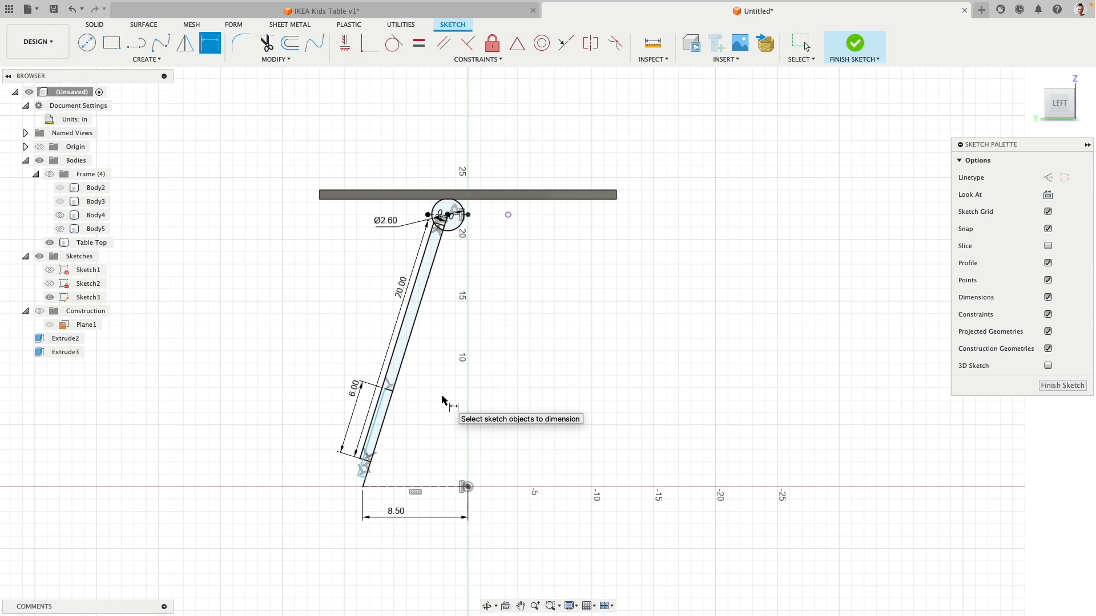
Step: Dimension the insert profile's upper edge to 1.5/2 in, half of the 1.5 in insert width
scroll(443, 400, "up", 5)
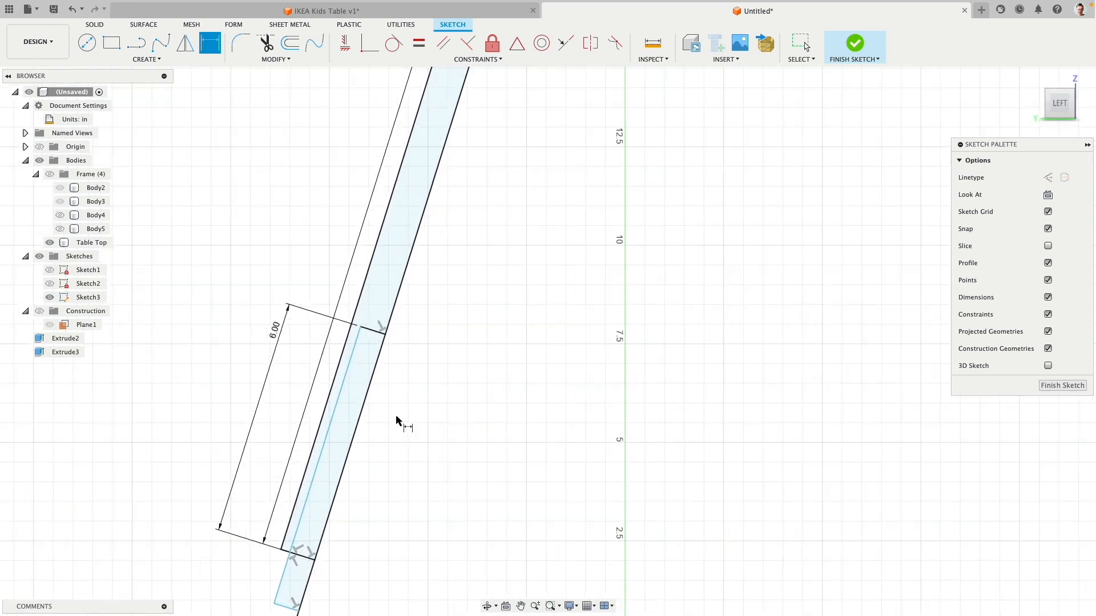
middle_click_drag(399, 420, 448, 321)
key("d")
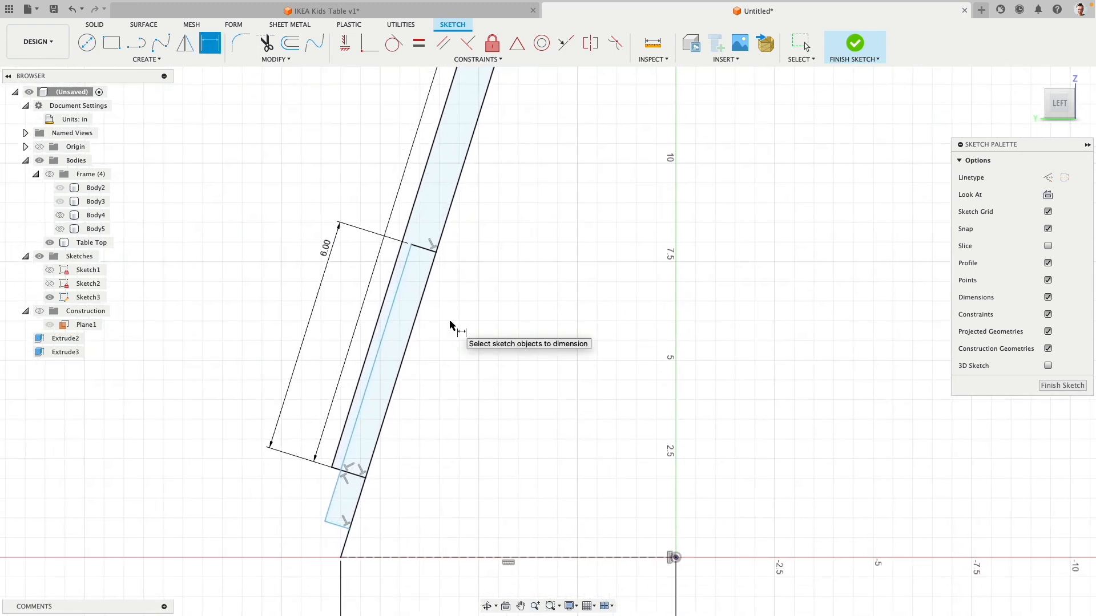
left_click(428, 249)
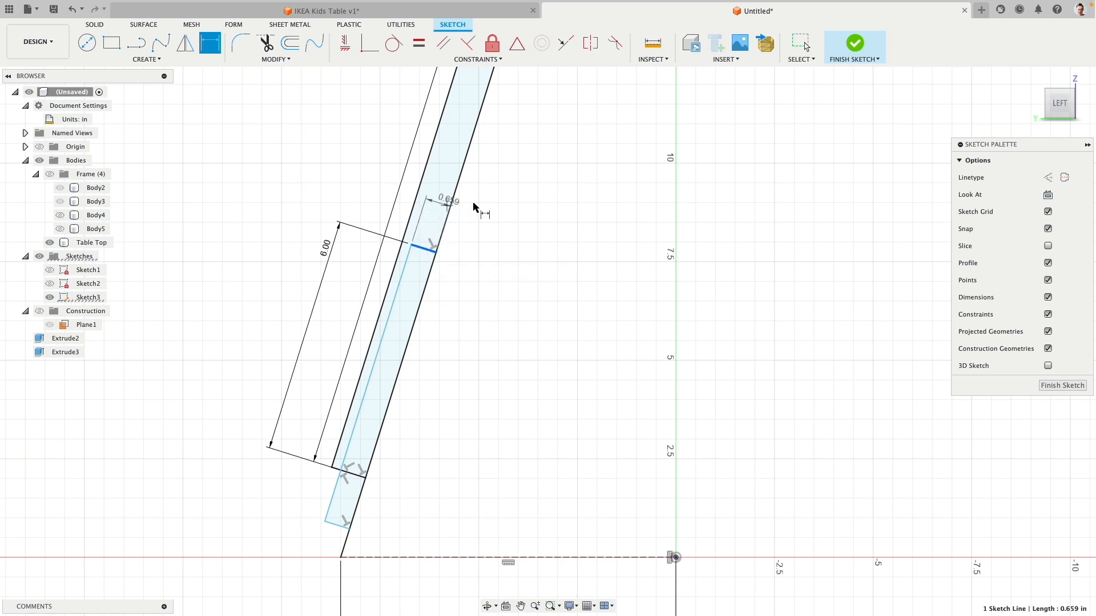
left_click(495, 225)
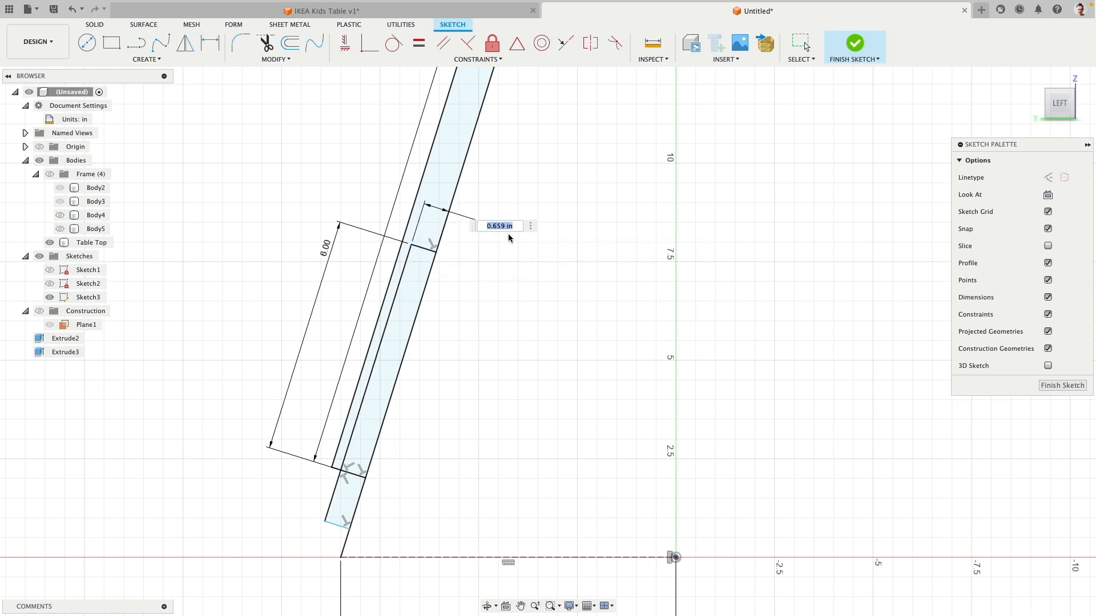
type("1.5/2")
key("Return")
middle_click_drag(436, 457, 441, 459)
scroll(442, 460, "down", 5)
middle_click_drag(530, 255, 452, 408)
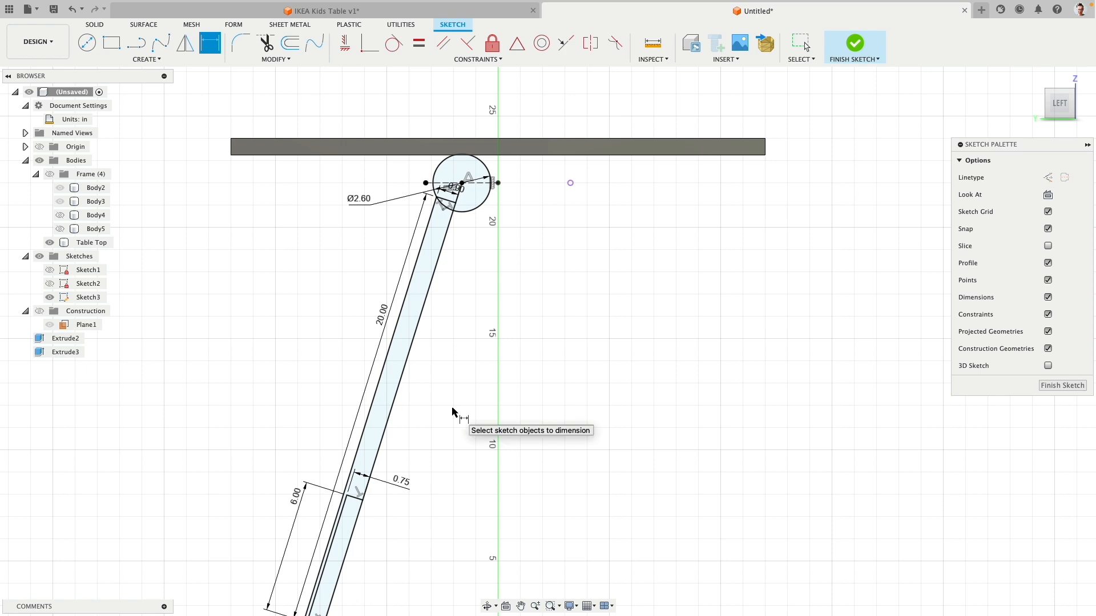
mouse_move(451, 453)
middle_mouse_down()
mouse_move(557, 232)
mouse_move(467, 428)
middle_mouse_up()
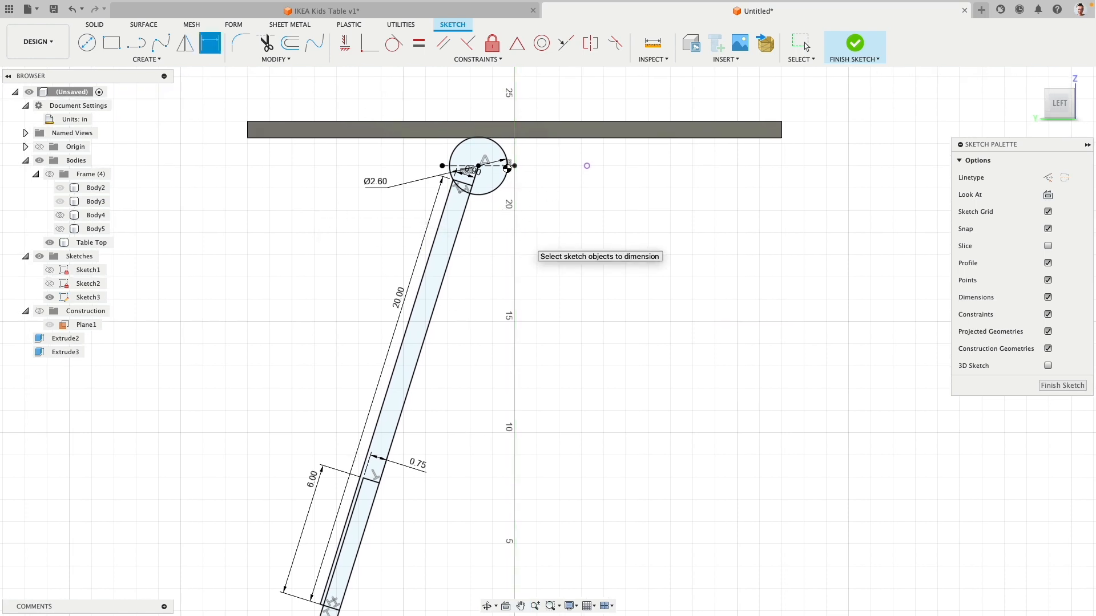
Step: Convert the horizontal construction line through the joint circle's centre into a normal line
key("Escape")
scroll(507, 169, "up", 5)
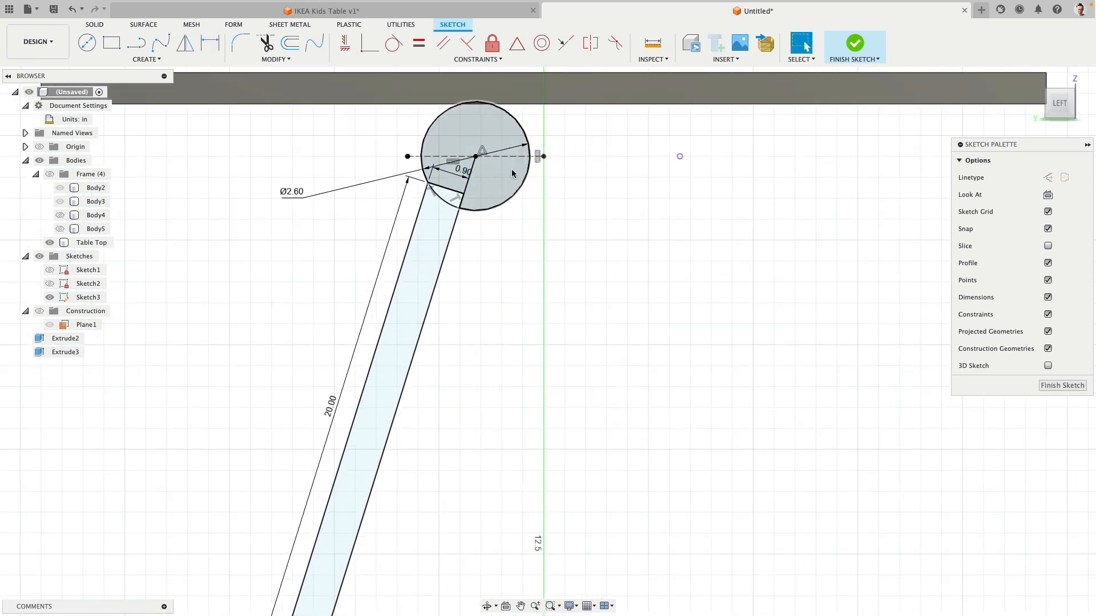
scroll(512, 172, "up", 3)
left_click(511, 148)
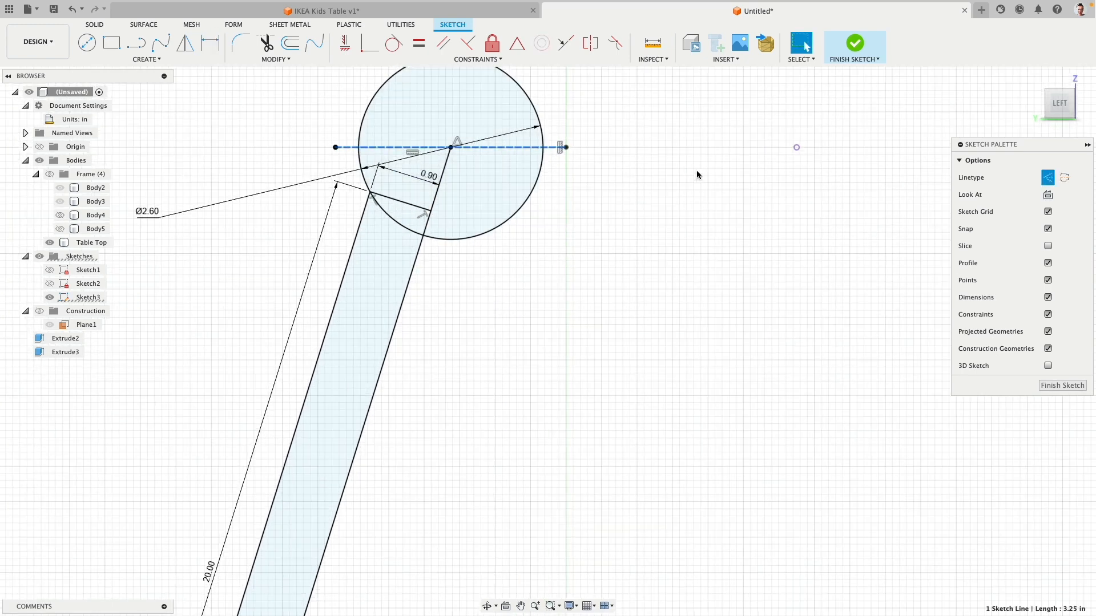
left_click(1049, 179)
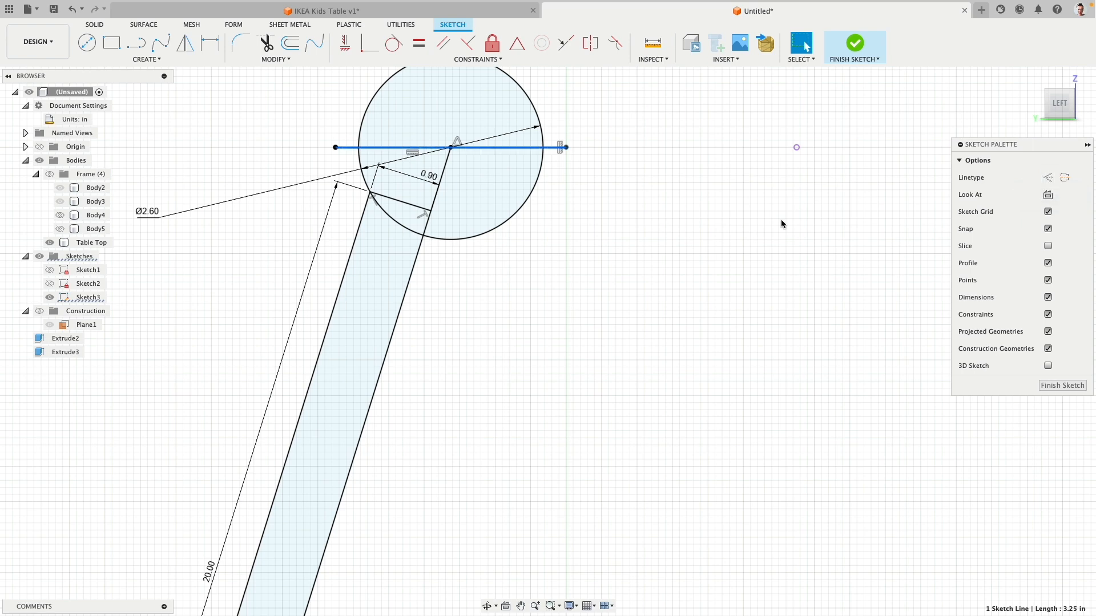
Step: Sketch a vertical 1.3 in line from the joint circle's centre down to its lowest point and finish the sketch
left_click(136, 43)
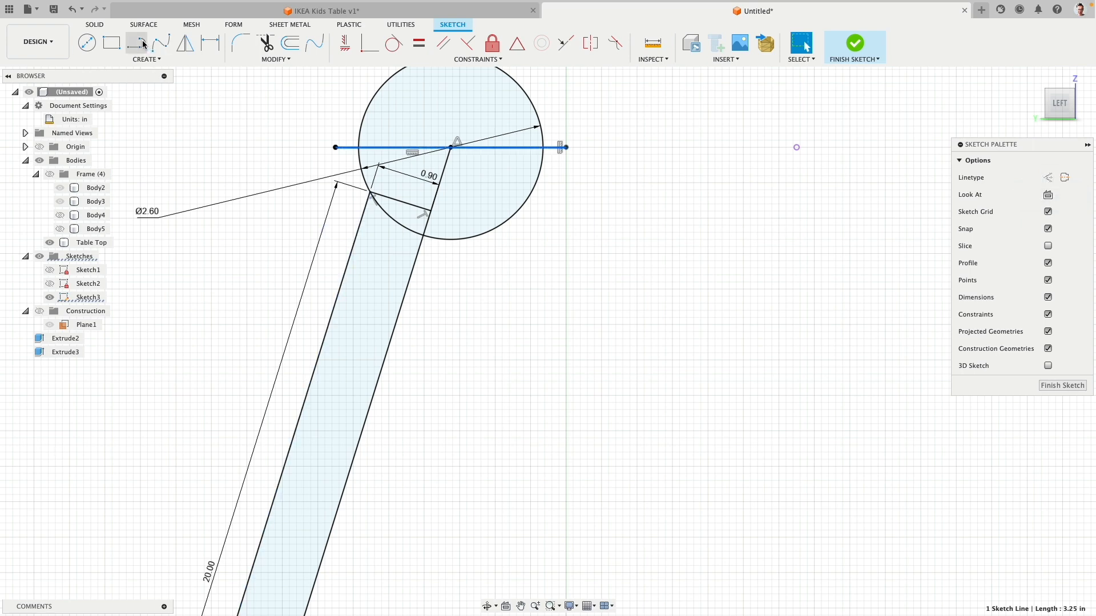
left_click(451, 147)
left_click(451, 239)
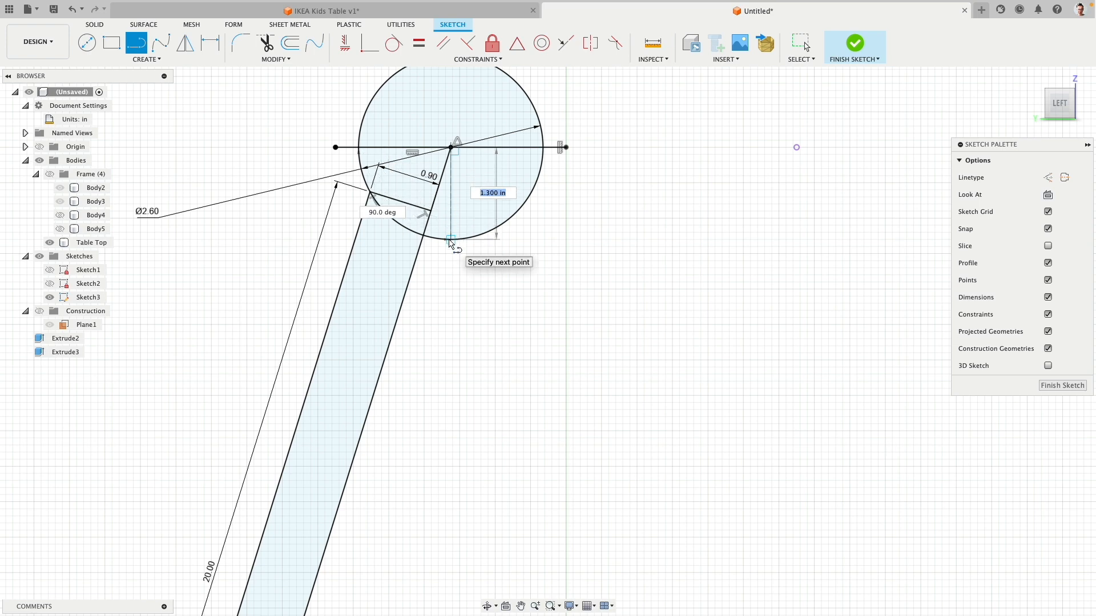
key("Escape")
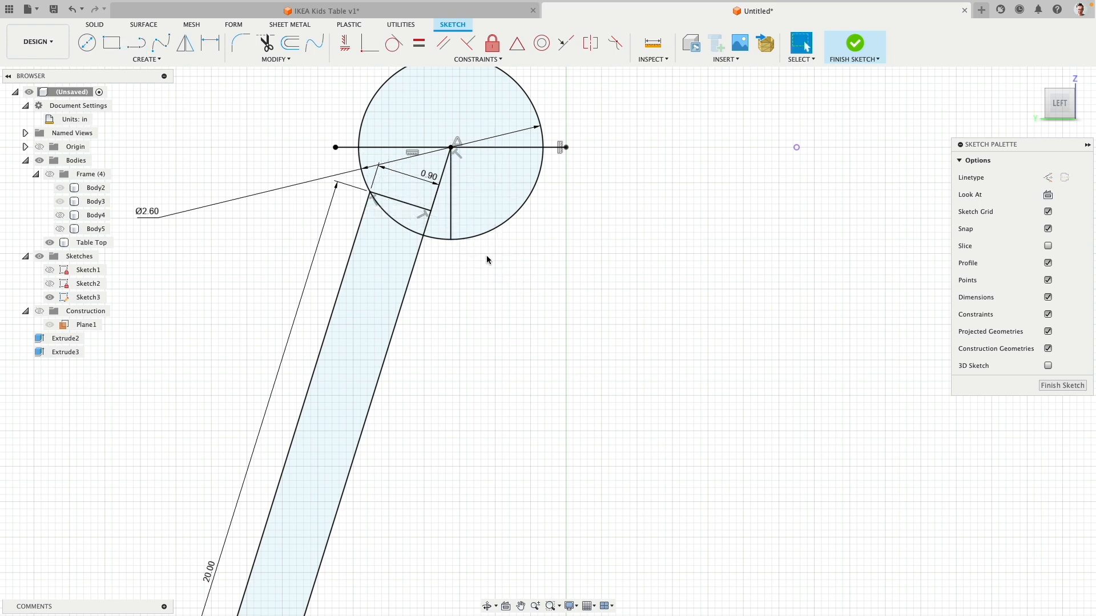
left_click(464, 203)
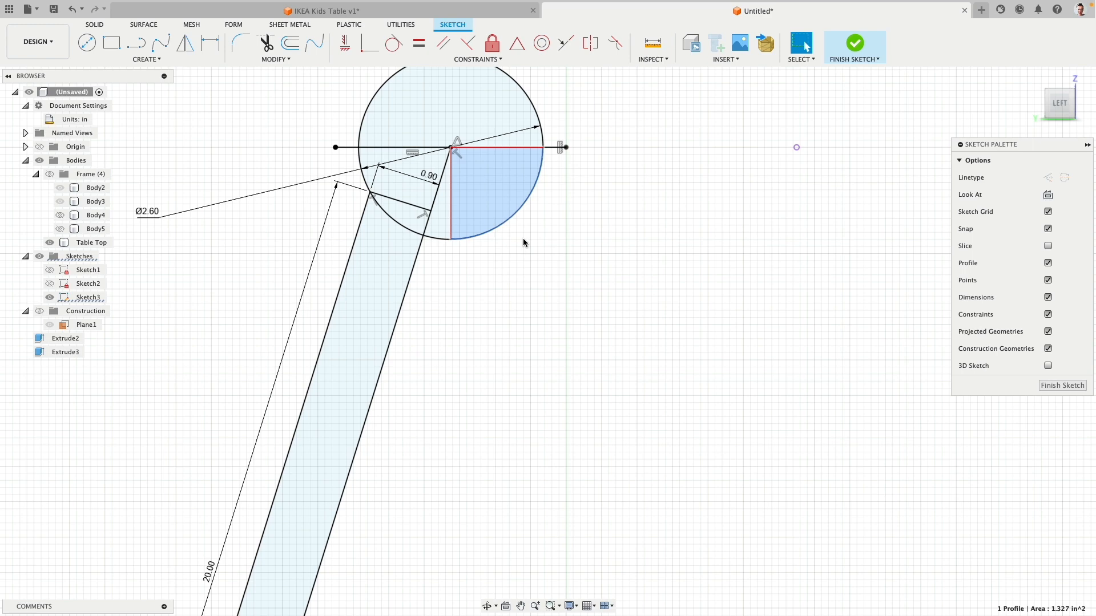
scroll(656, 278, "down", 4)
left_click(670, 272)
scroll(709, 252, "down", 2)
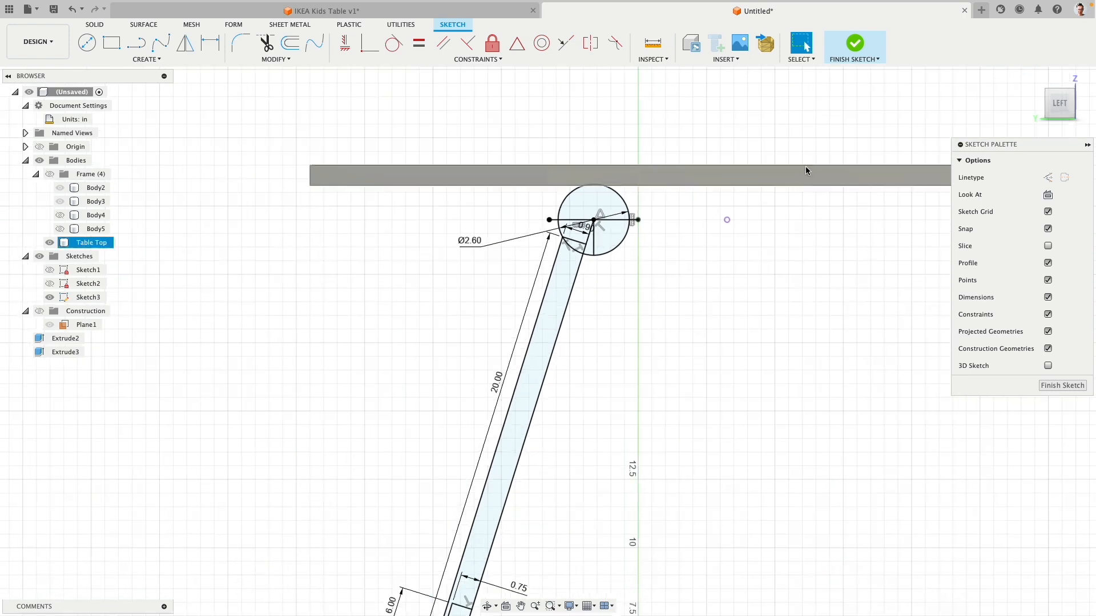
left_click(855, 46)
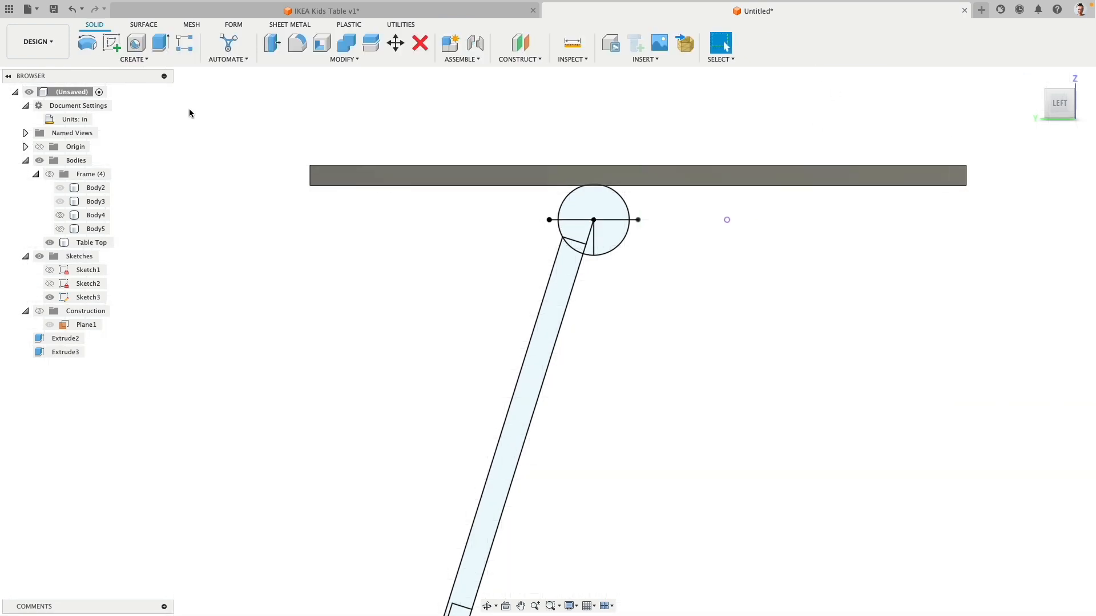
Step: Revolve the circle's lower quarter profile 360° about the vertical centre line as a new body
left_click(87, 43)
left_click(603, 233)
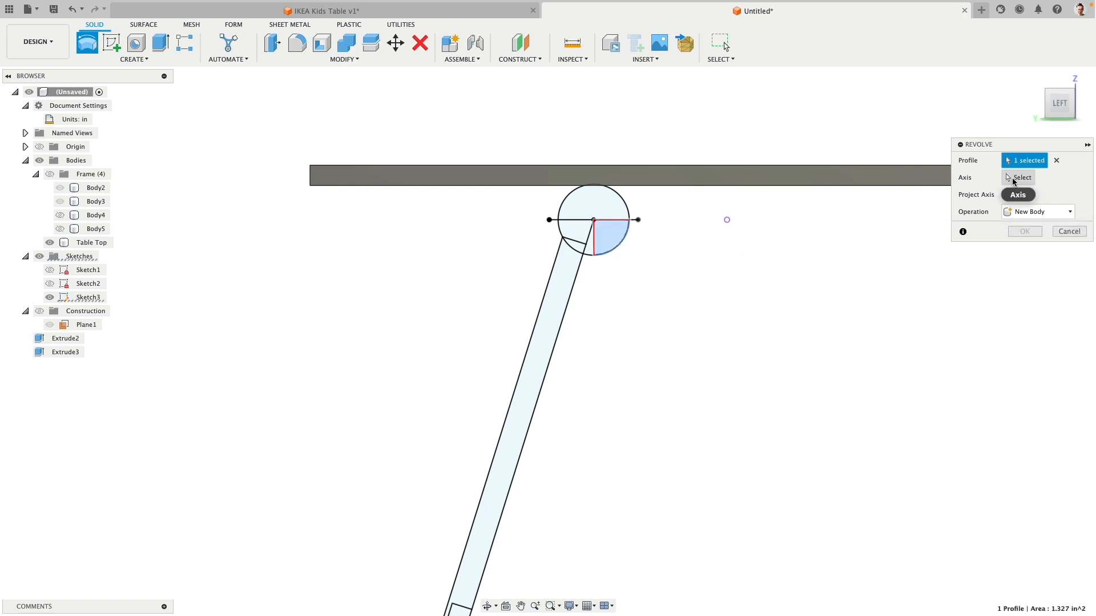
left_click(1014, 182)
left_click(594, 241)
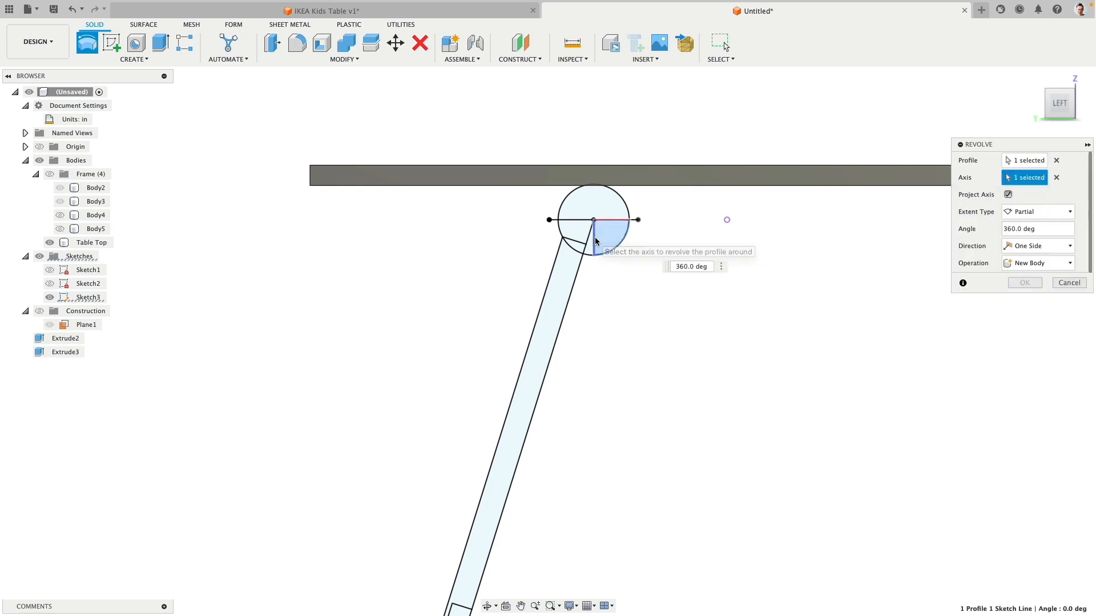
left_click(1024, 283)
Step: Hide the hemisphere body and revolve the leg's half profile with its segment inside the circle, excluding the insert, about the leg line as a new body
mouse_move(578, 339)
middle_mouse_down("shift")
mouse_move(582, 310)
mouse_move(567, 350)
mouse_move(498, 338)
mouse_move(658, 345)
mouse_move(558, 343)
mouse_move(562, 307)
mouse_move(570, 350)
middle_mouse_up("shift")
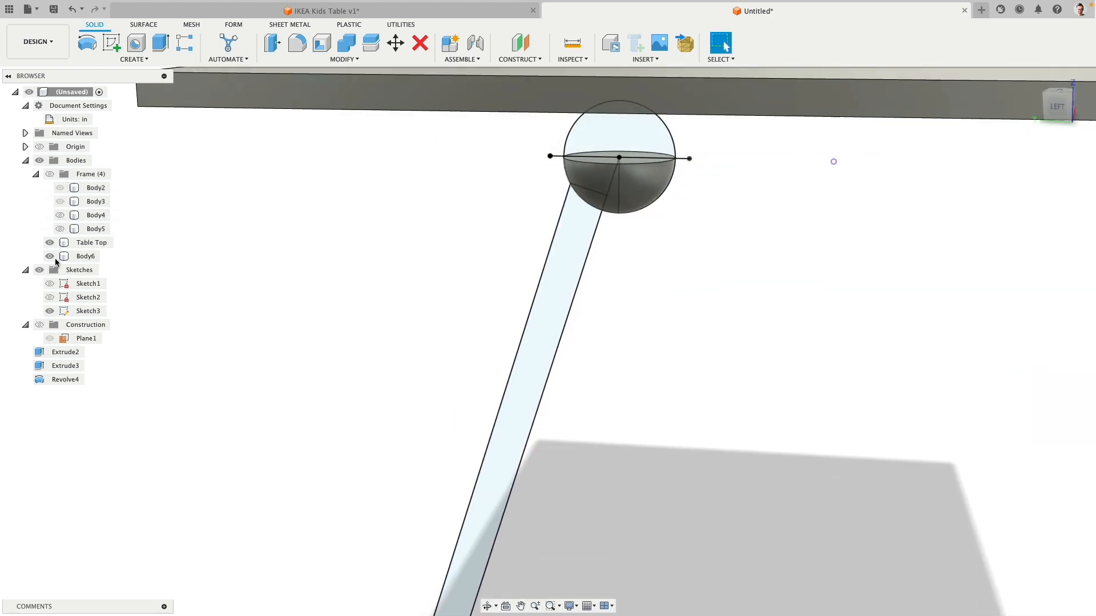
left_click(49, 256)
left_click(571, 233)
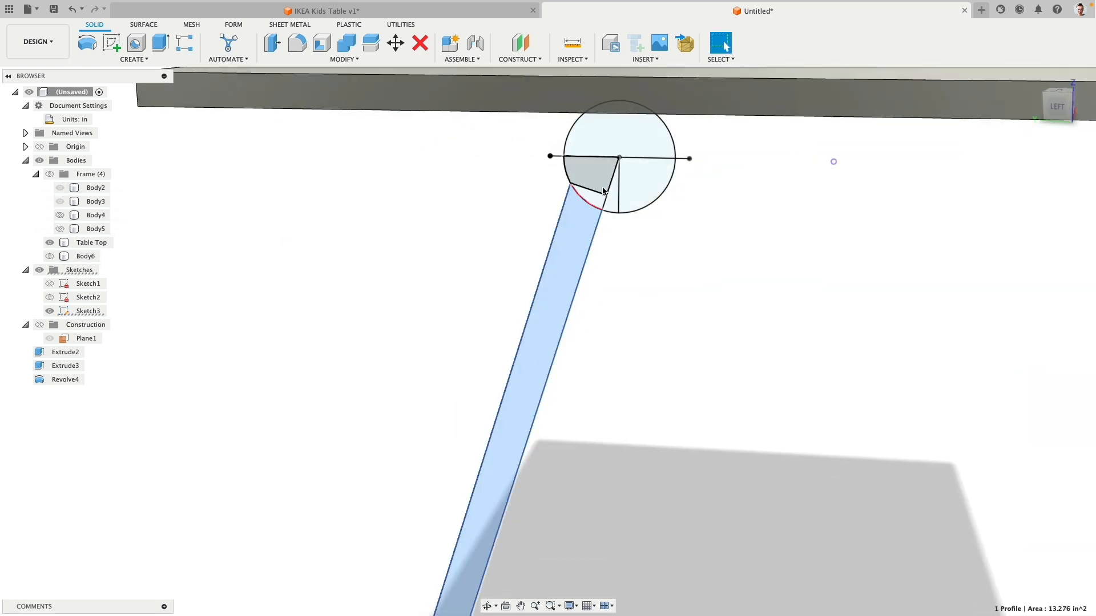
left_click(597, 198, "shift")
scroll(620, 291, "down", 5)
mouse_move(441, 385)
middle_mouse_down()
mouse_move(450, 315)
mouse_move(440, 308)
middle_mouse_up()
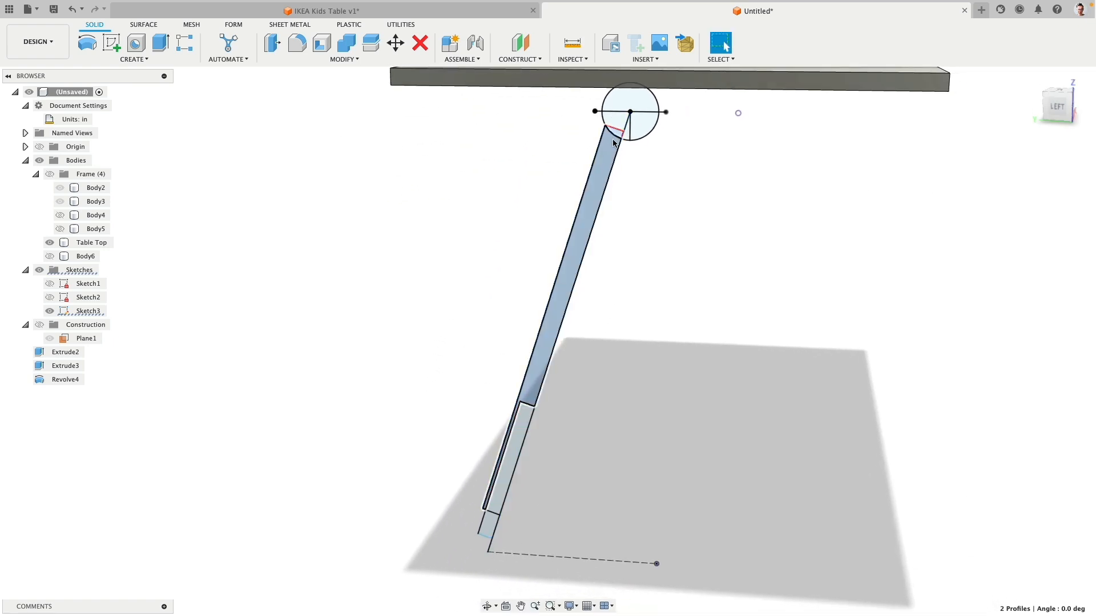
left_click(87, 45)
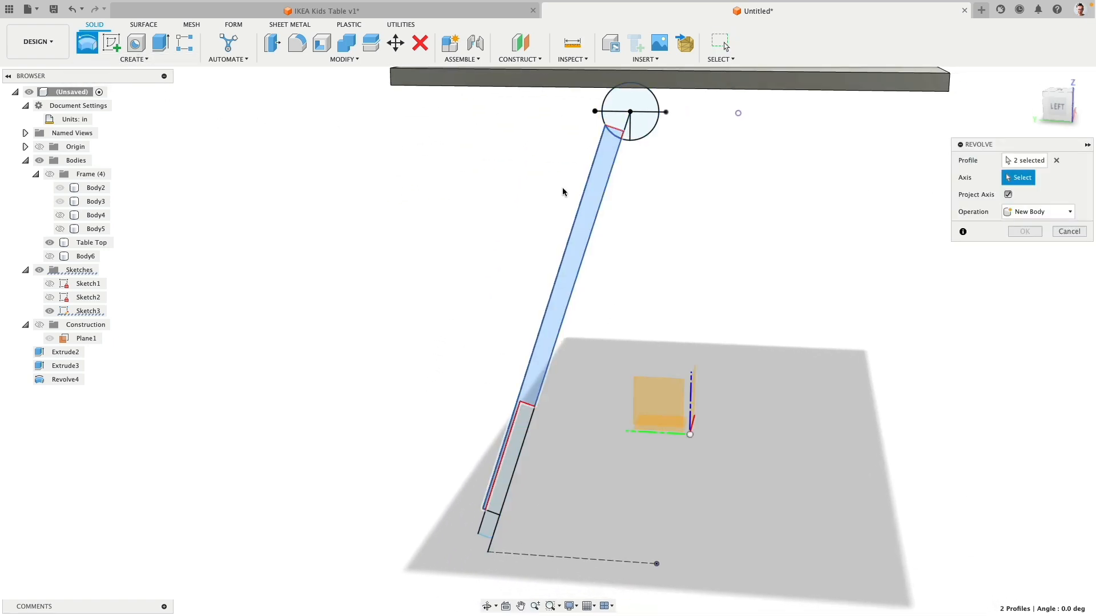
left_click(609, 204)
left_click(1024, 284)
middle_click_drag(566, 336, 434, 308, "shift")
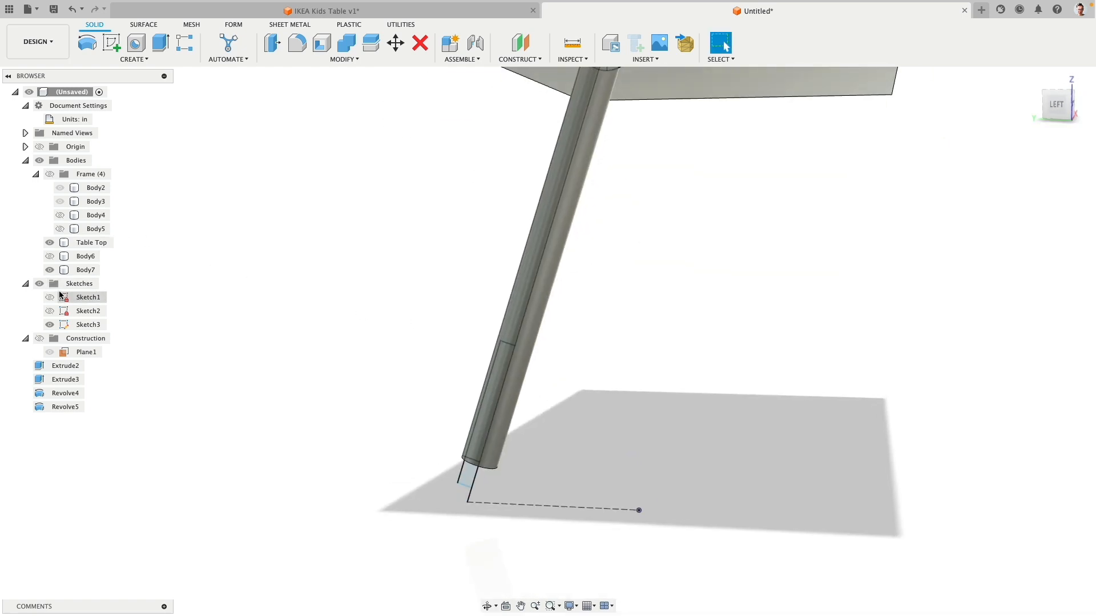
Step: Hide the leg body and revolve the insert's two half profiles 360° about the leg line as a new body
left_click(51, 269)
scroll(445, 468, "up", 5)
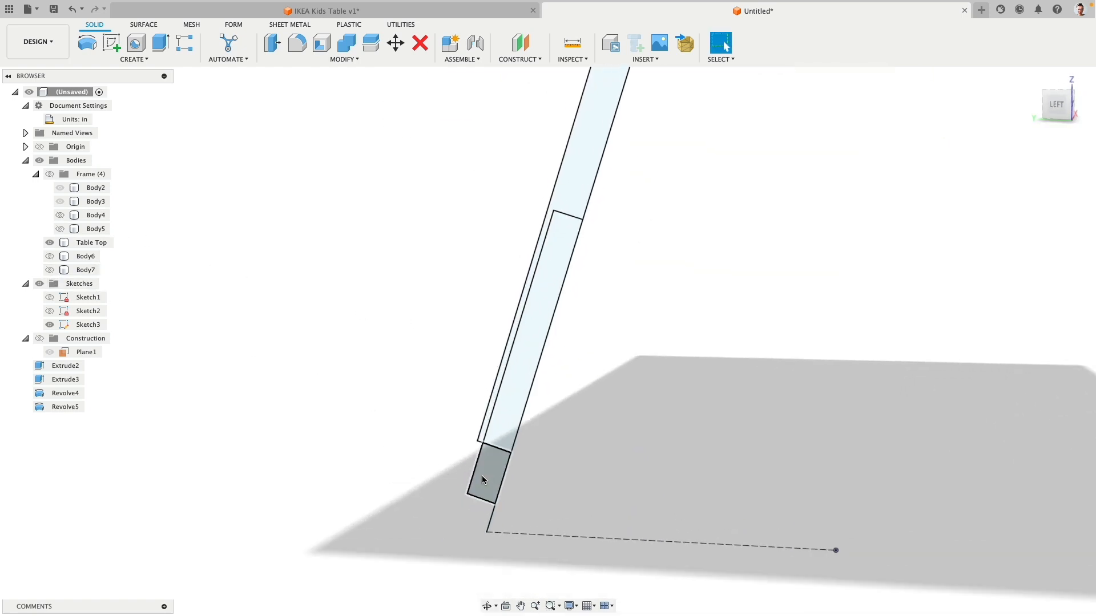
left_click(492, 476)
left_click(557, 350)
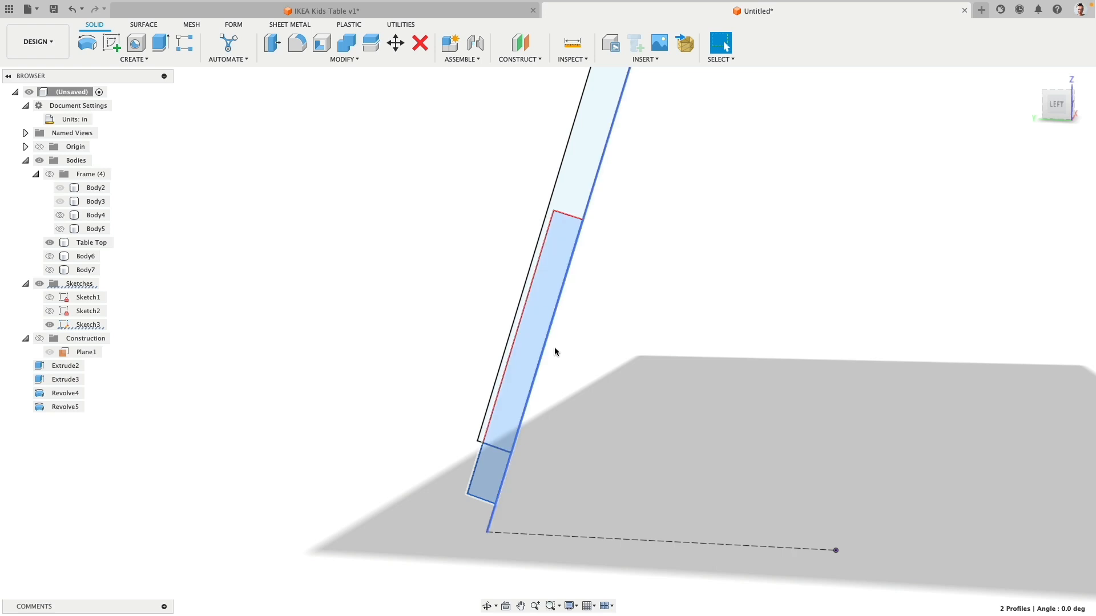
left_click(87, 43)
left_click(596, 184)
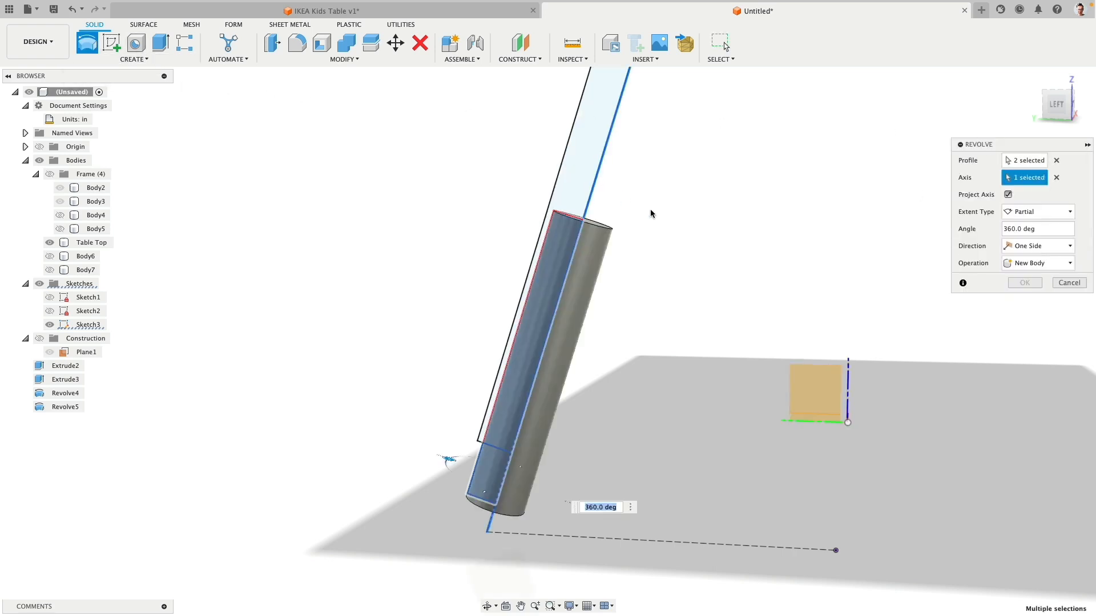
left_click(1025, 286)
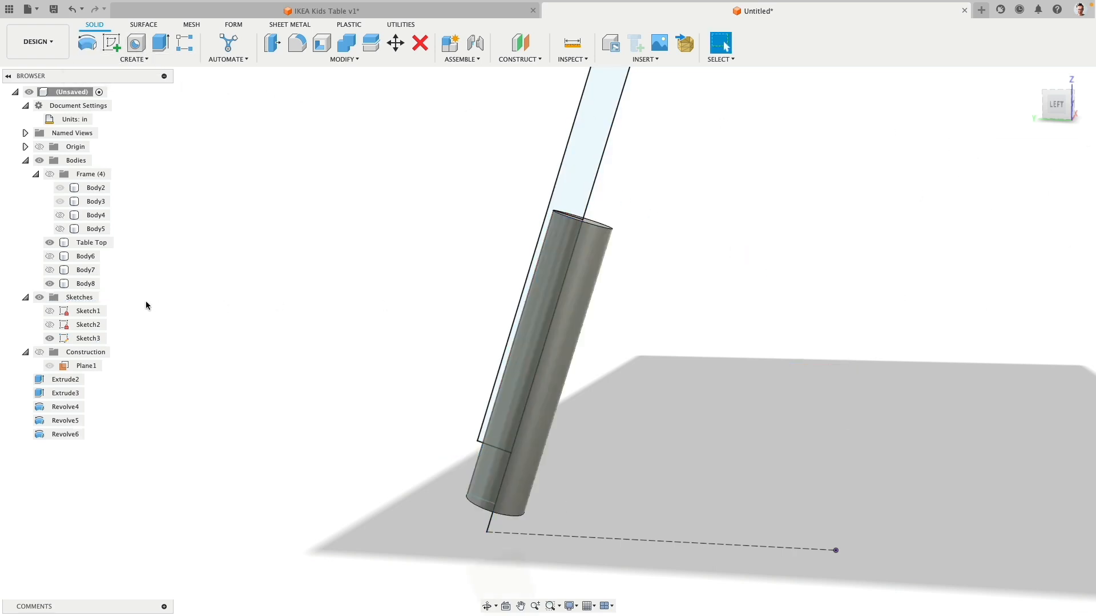
Step: Show the leg and hemisphere bodies and hide all sketches
left_click(50, 270)
left_click(50, 256)
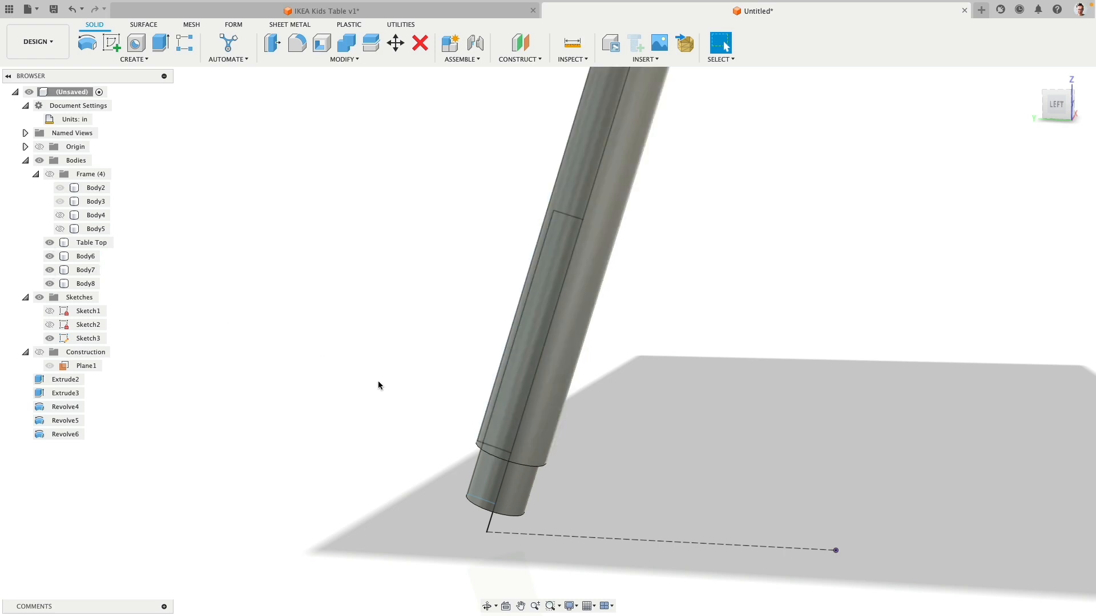
scroll(378, 386, "down", 6)
mouse_move(382, 318)
middle_mouse_down("shift")
mouse_move(367, 374)
mouse_move(387, 354)
mouse_move(389, 319)
middle_mouse_up("shift")
left_click(39, 297)
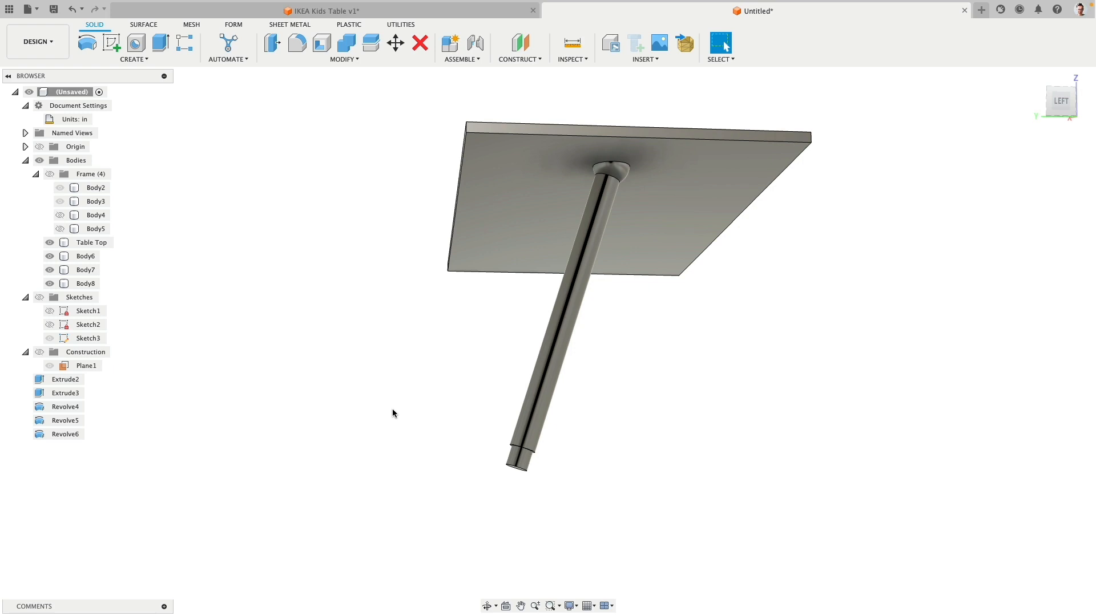
Step: Combine the hemispherical joint as target with the leg as tool body, using the Join operation
scroll(657, 159, "up", 5)
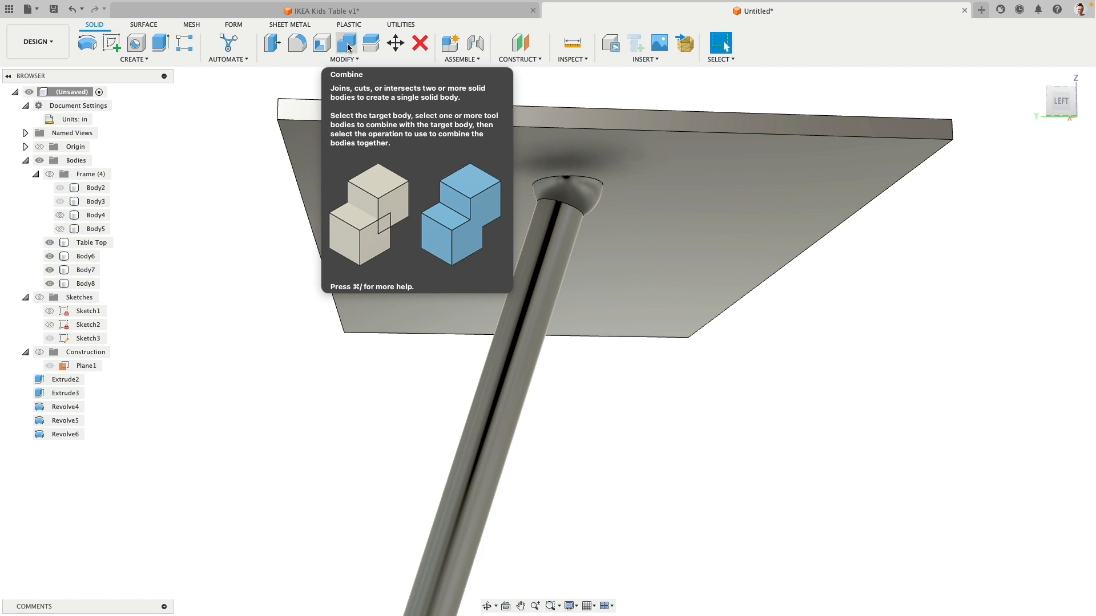
left_click(347, 43)
left_click(567, 194)
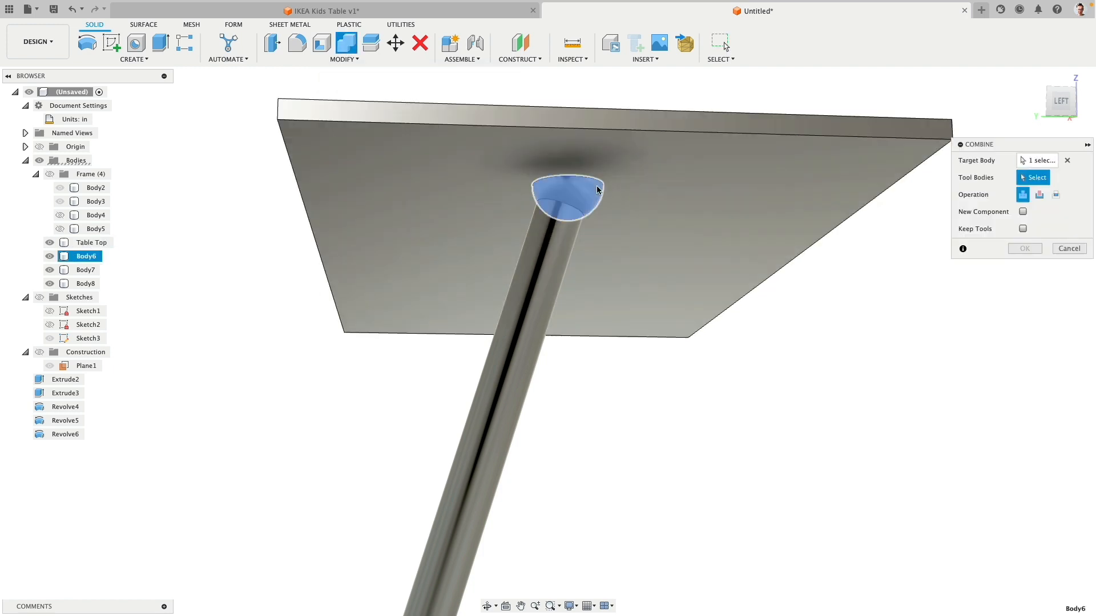
left_click(562, 225)
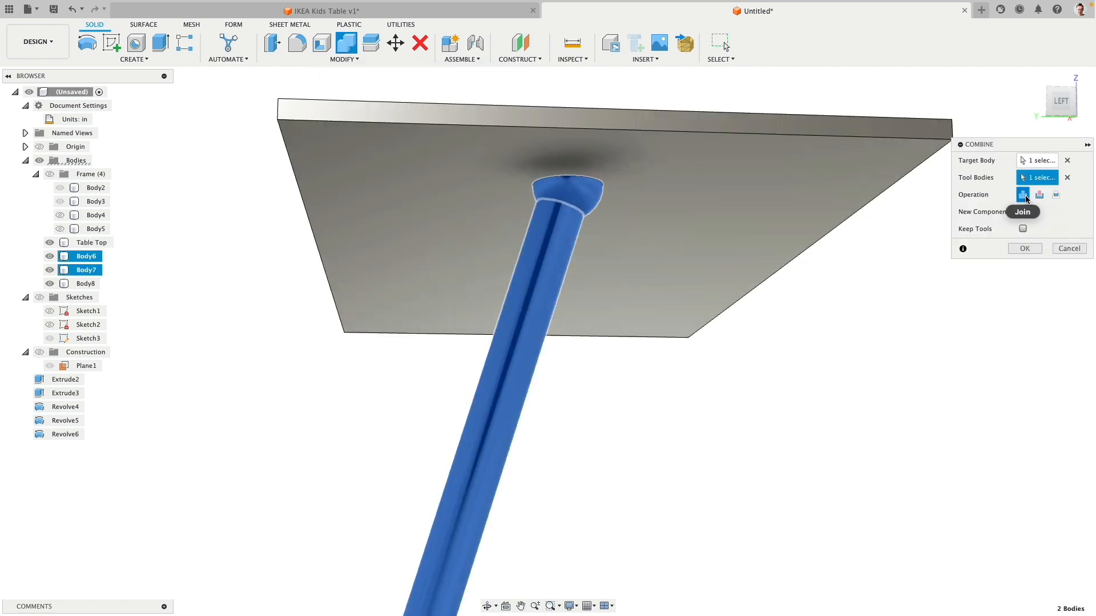
left_click(1023, 249)
Step: Fillet the edge where the leg meets the hemispherical joint with a constant 0.64 in radius
middle_click_drag(637, 374, 635, 400, "shift")
scroll(279, 182, "up", 2)
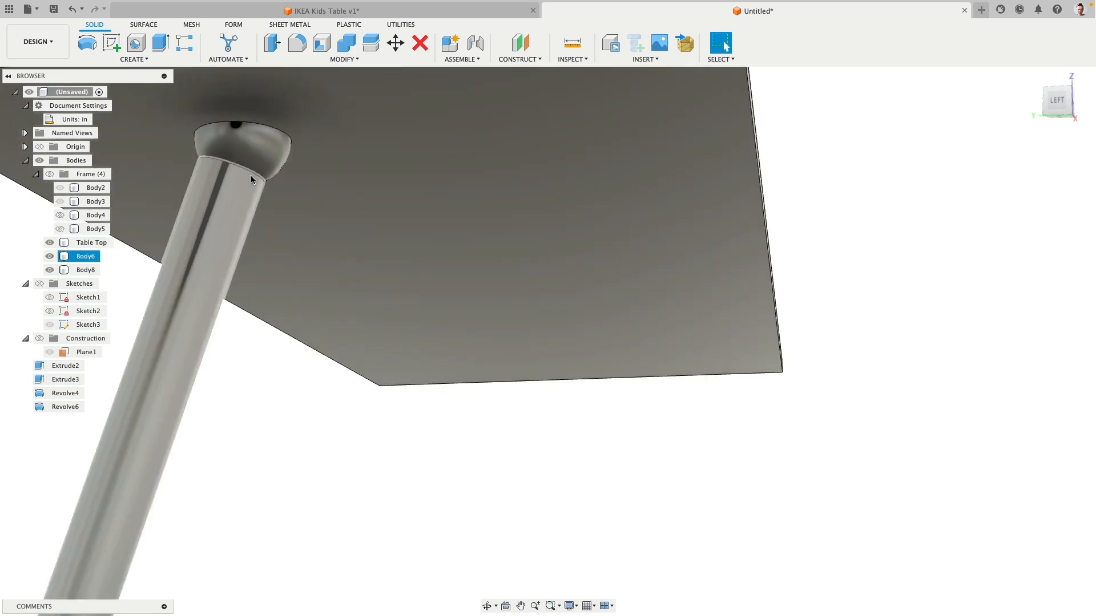
left_click(251, 177)
left_click(296, 43)
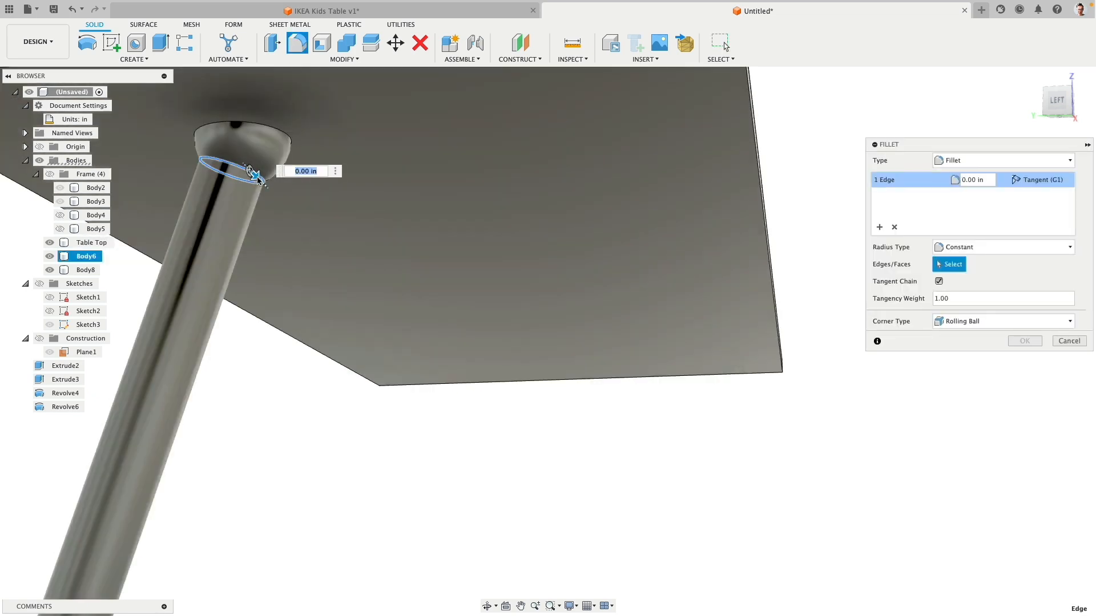
left_click_drag(258, 177, 251, 171)
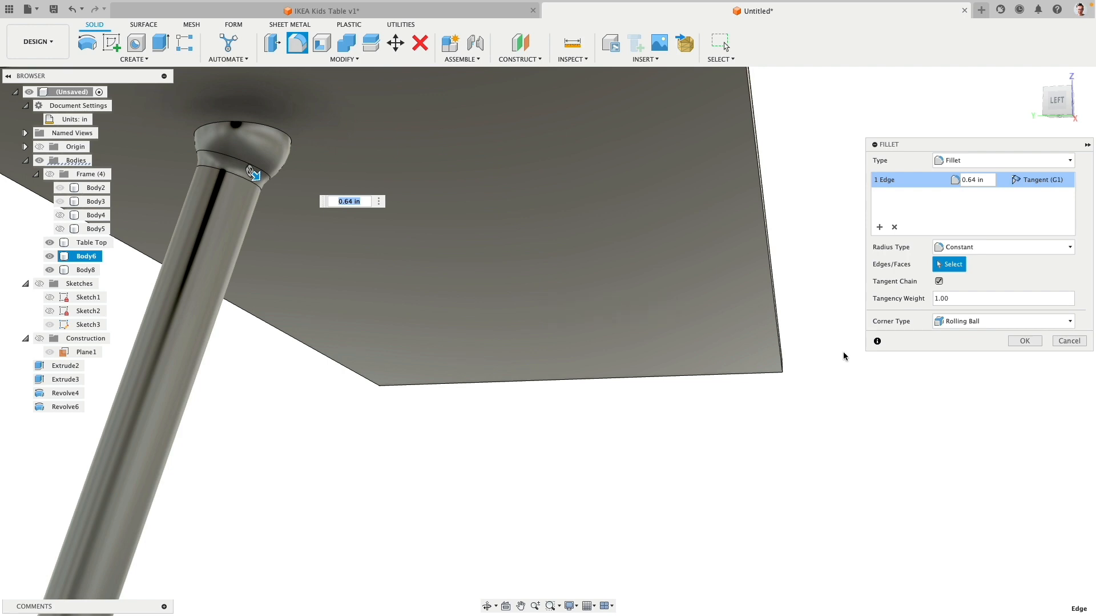
scroll(431, 385, "down", 3)
middle_click_drag(445, 364, 475, 375)
scroll(472, 353, "down", 3)
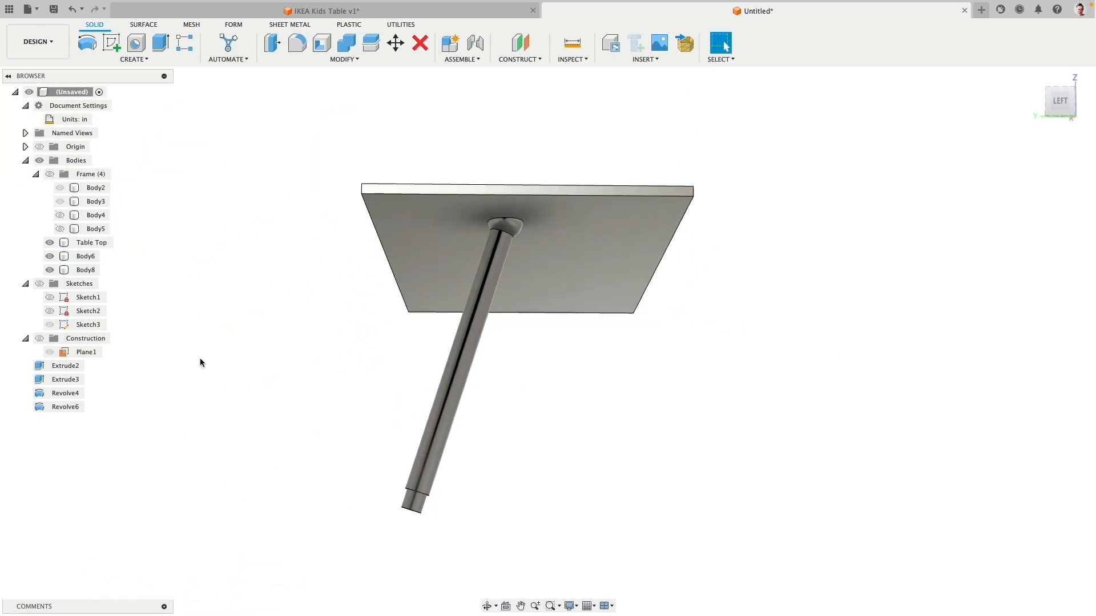
Step: Show the Frame folder and its hidden bodies Body4 and Body5 beneath the table top
left_click(67, 215)
left_click(61, 216)
left_click(60, 228)
left_click(50, 174)
middle_click_drag(267, 355, 241, 347, "shift")
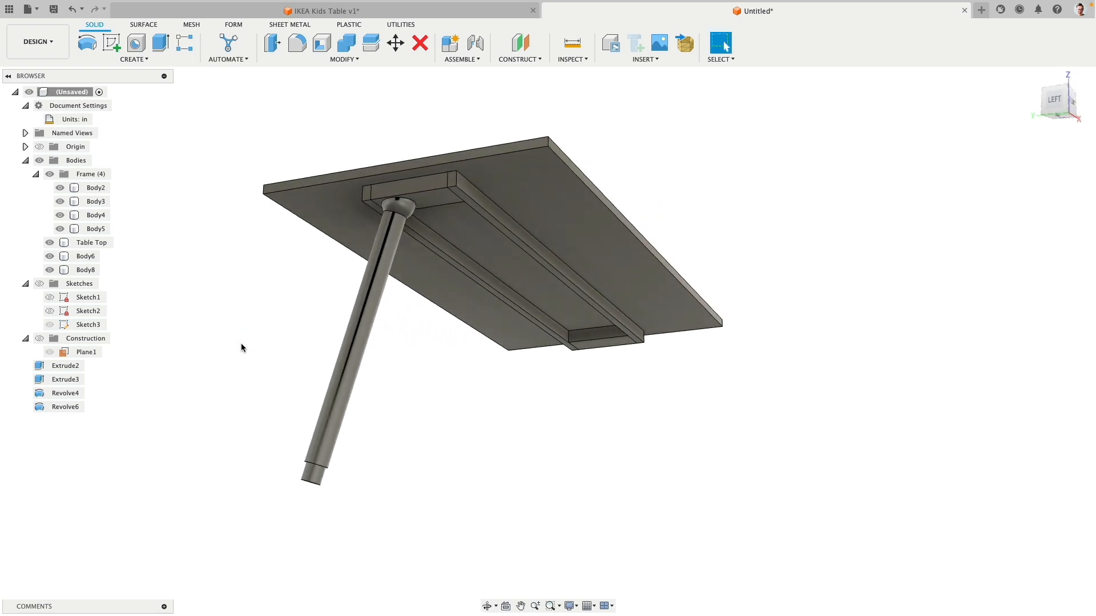
Step: Try to mirror the leg and insert bodies across the origin's XZ plane as new bodies
mouse_move(247, 348)
middle_mouse_down("shift")
mouse_move(223, 343)
mouse_move(232, 343)
middle_mouse_up("shift")
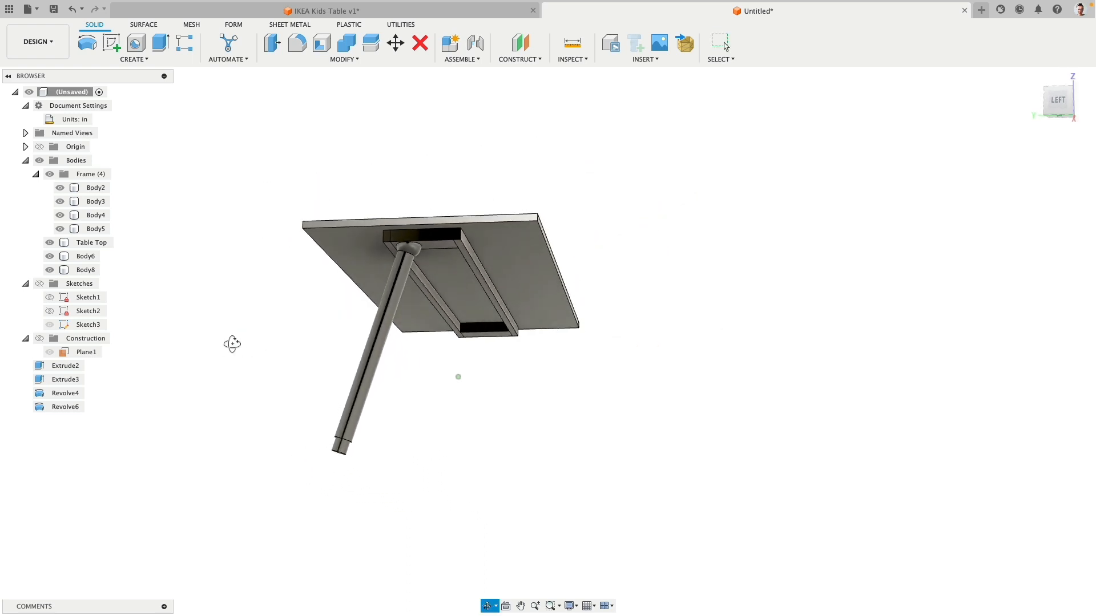
left_click(134, 59)
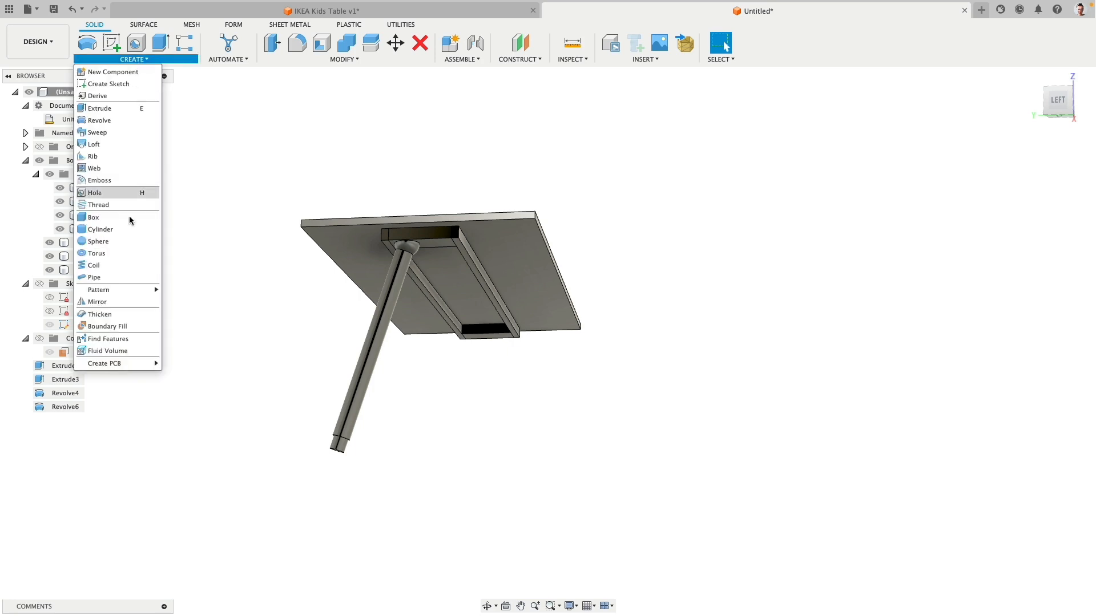
left_click(121, 314)
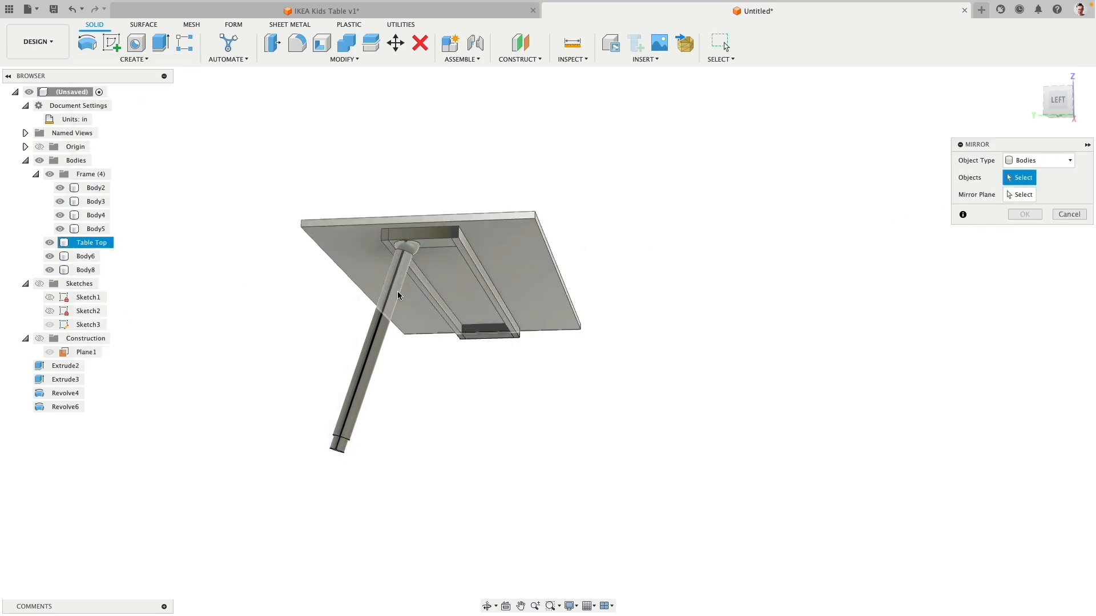
left_click(387, 342)
left_click(341, 446)
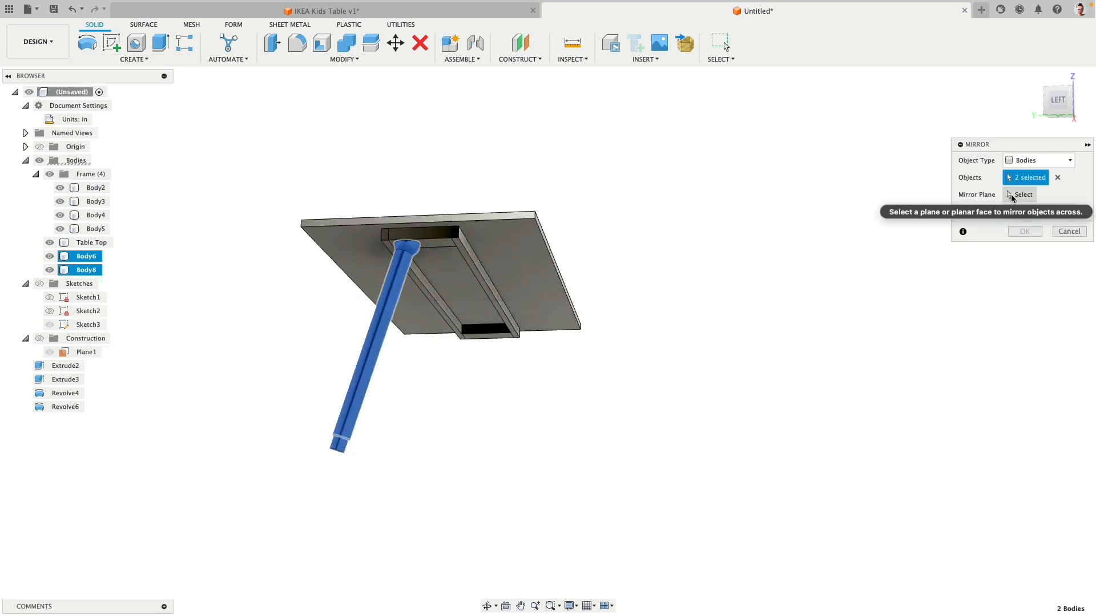
left_click(1010, 196)
middle_click_drag(620, 327, 609, 349, "shift")
left_click(477, 425)
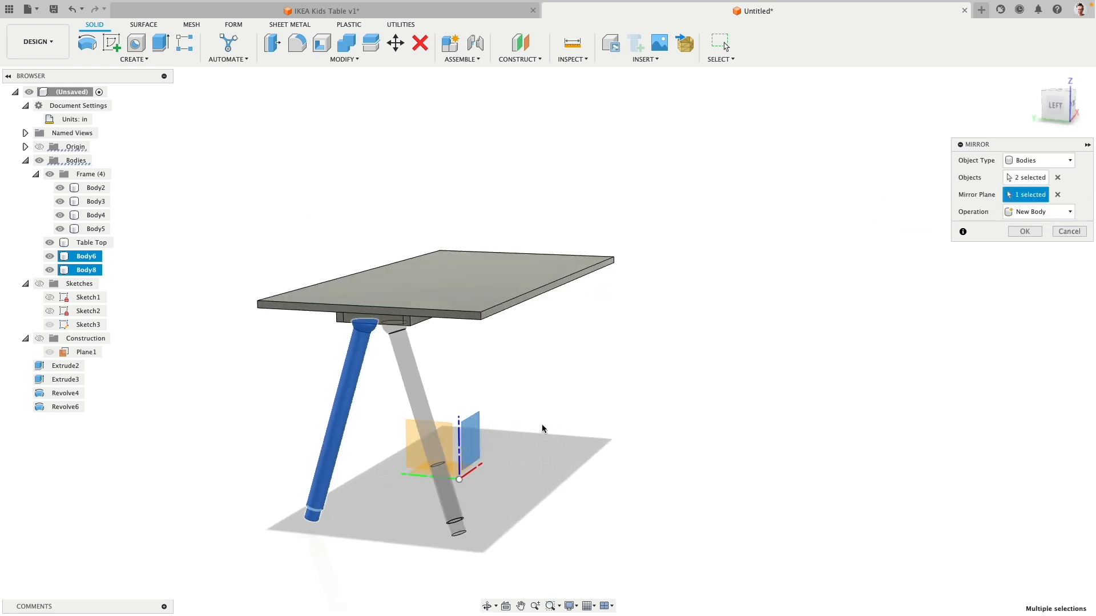
left_click(1025, 232)
middle_click_drag(645, 303, 638, 280, "shift")
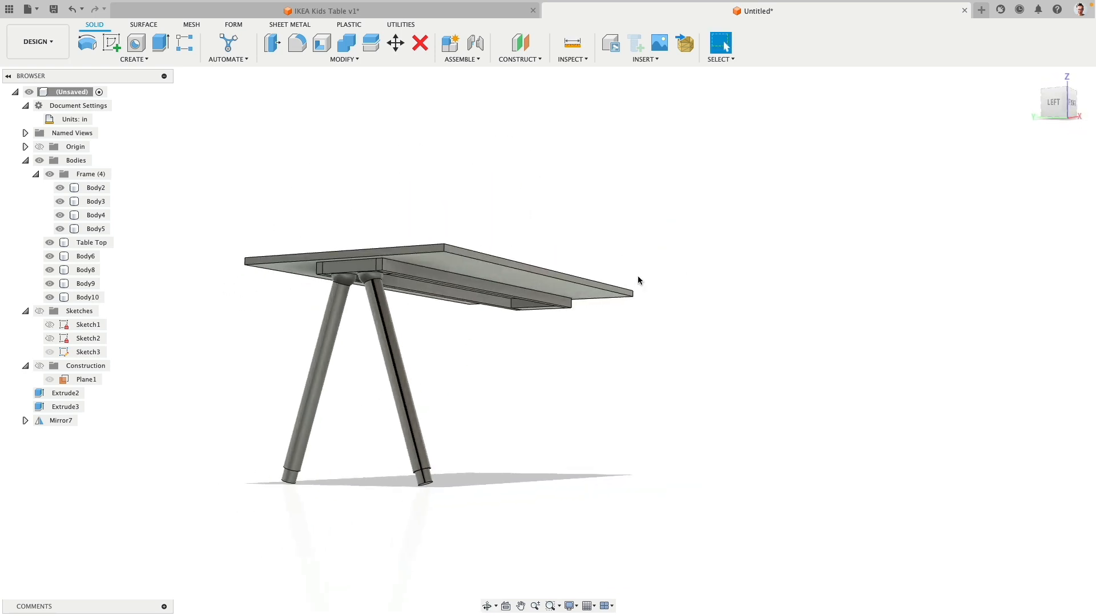
key("super+z")
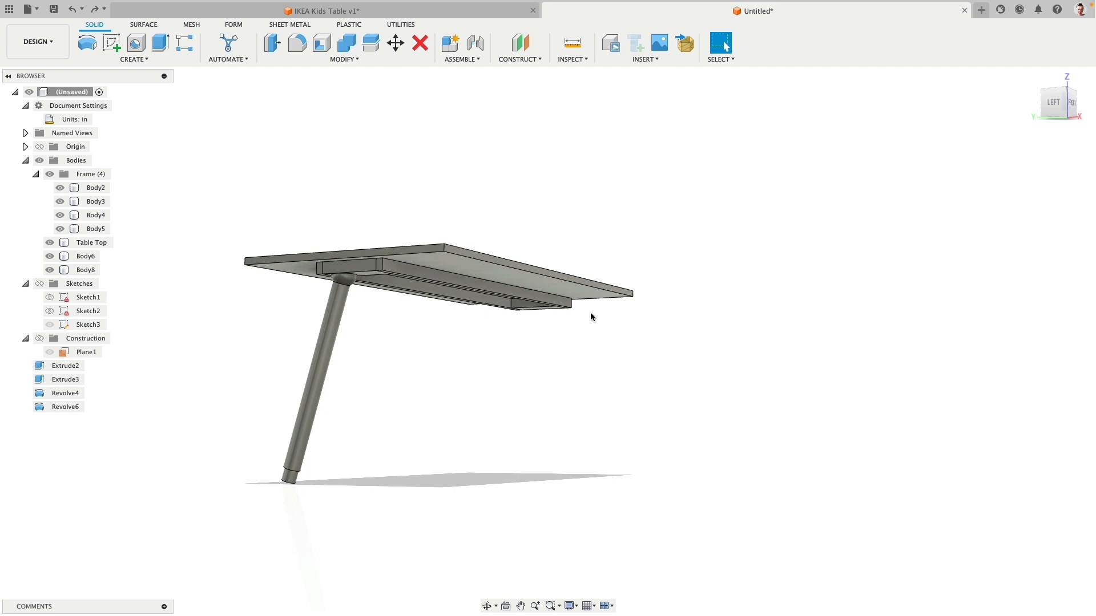
left_click(329, 356)
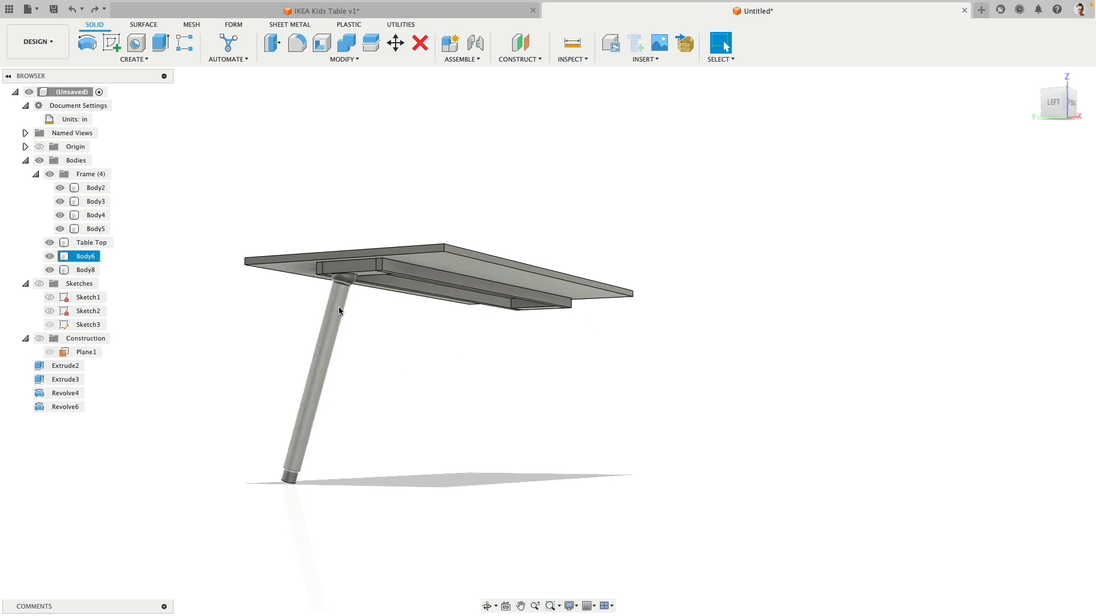
left_click(422, 351)
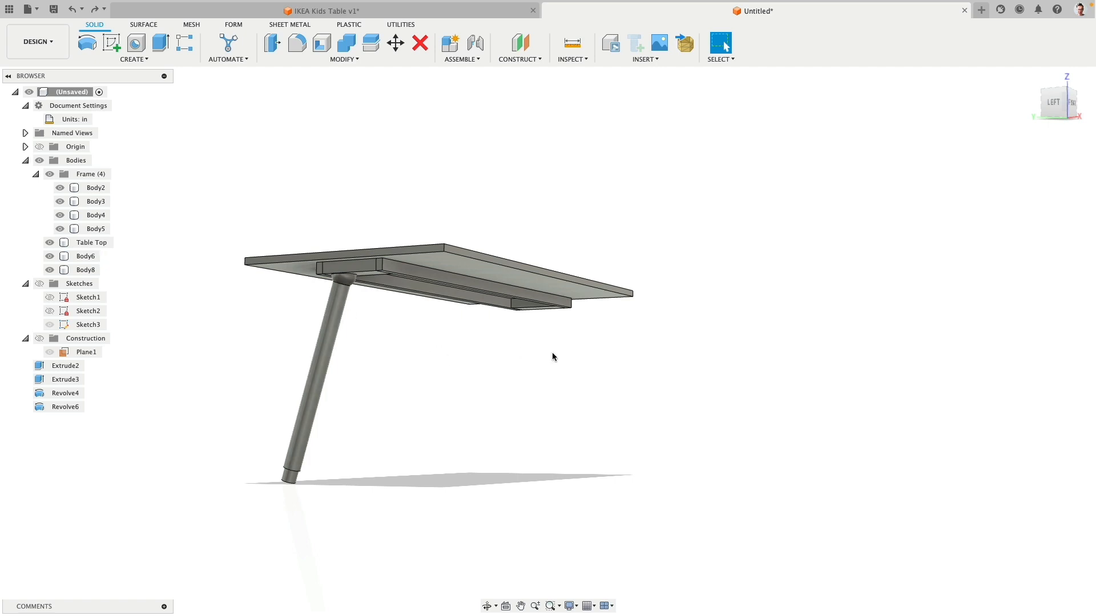
Step: Show the sketches and open the leg's profile sketch, Sketch3, for editing from the left view
left_click(1054, 102)
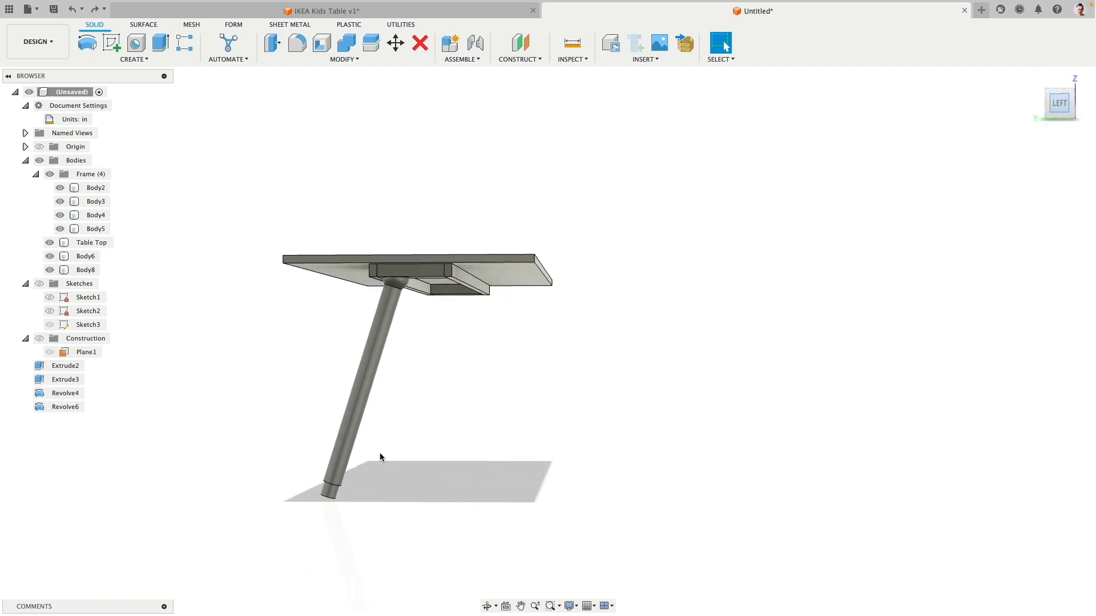
scroll(385, 486, "up", 3)
middle_click_drag(430, 431, 500, 411)
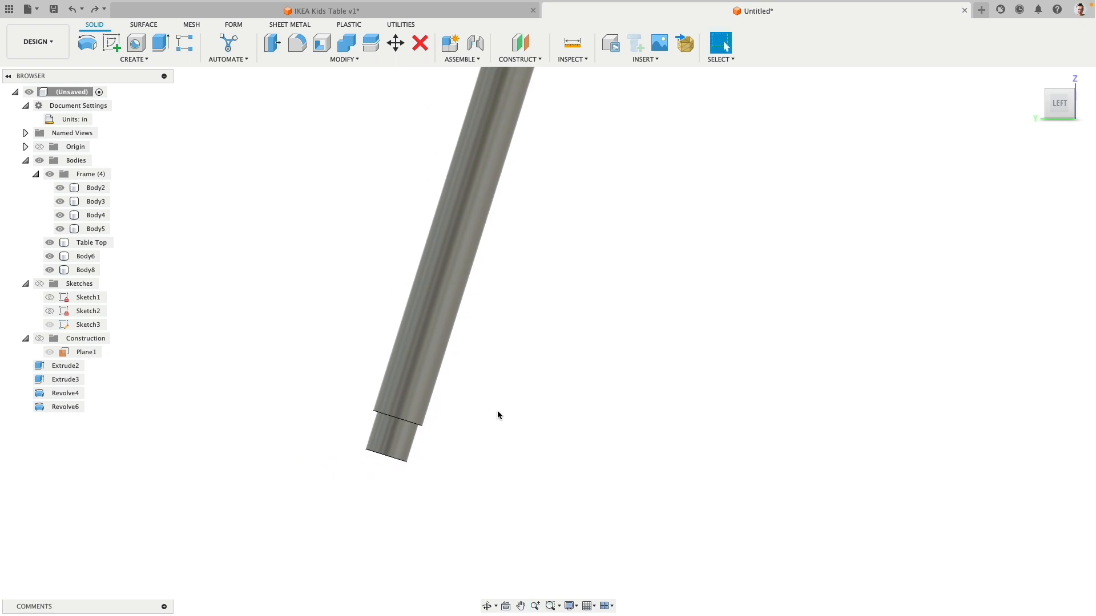
left_click(39, 283)
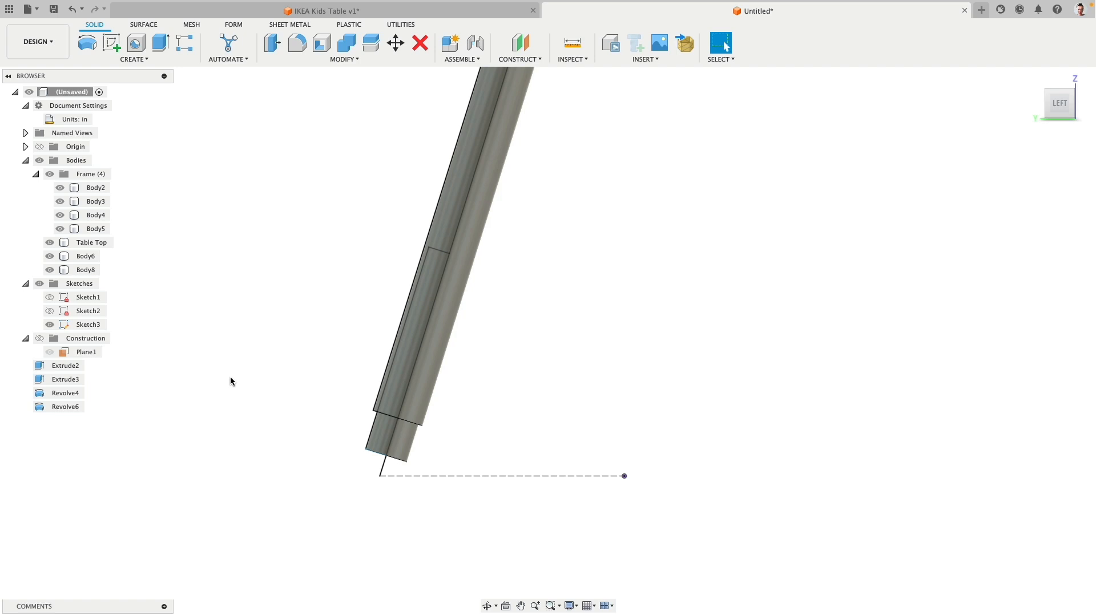
double_click(65, 327)
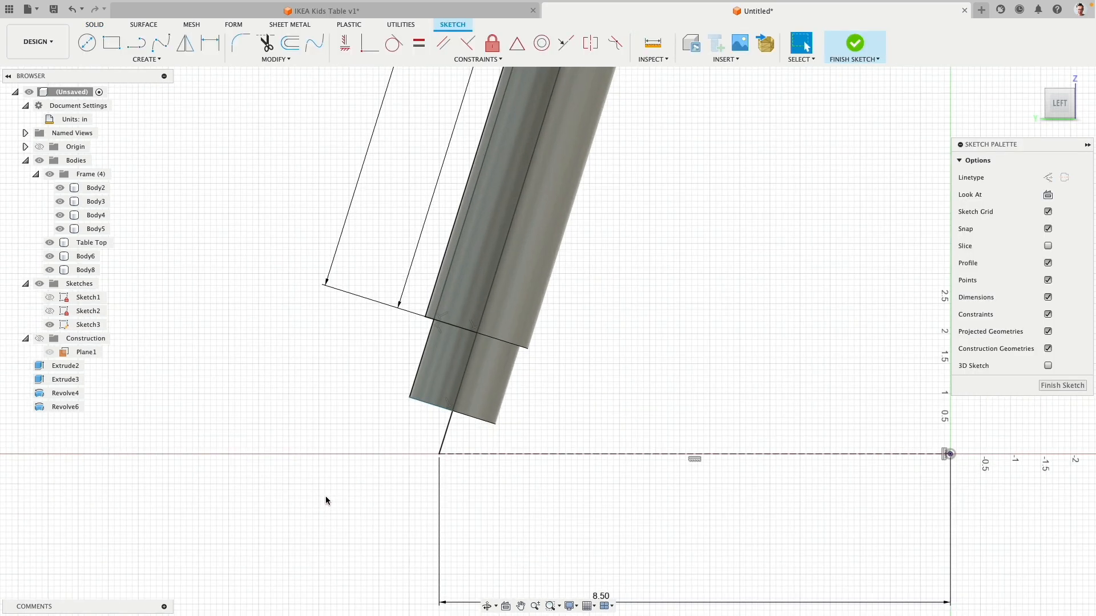
Step: Sketch a horizontal line outward from the leg line's lower endpoint and a short vertical line up from its outer end
scroll(325, 500, "up", 5)
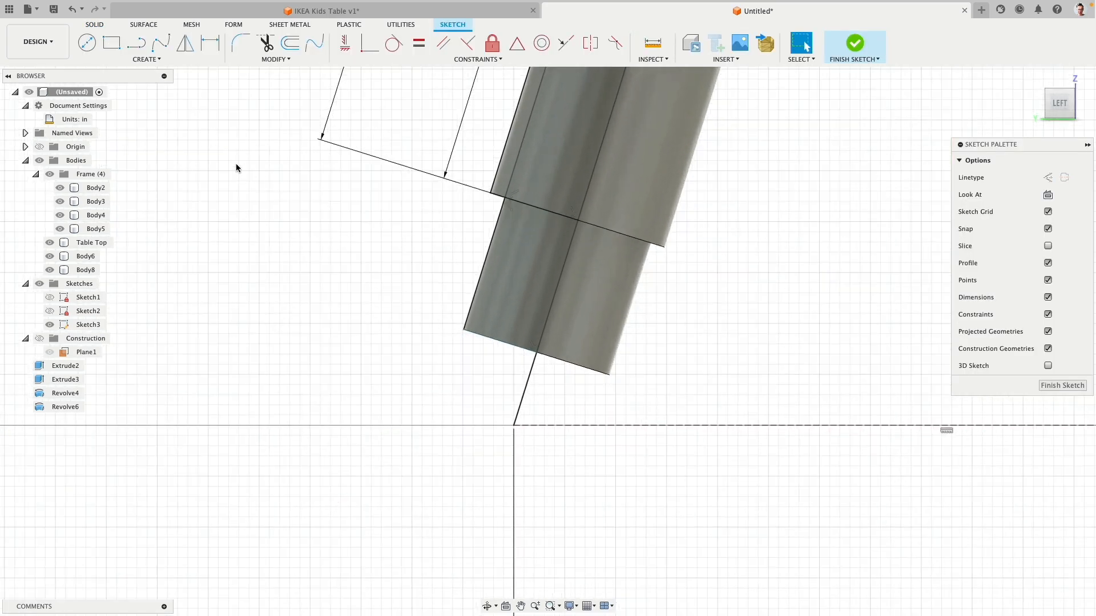
left_click(136, 42)
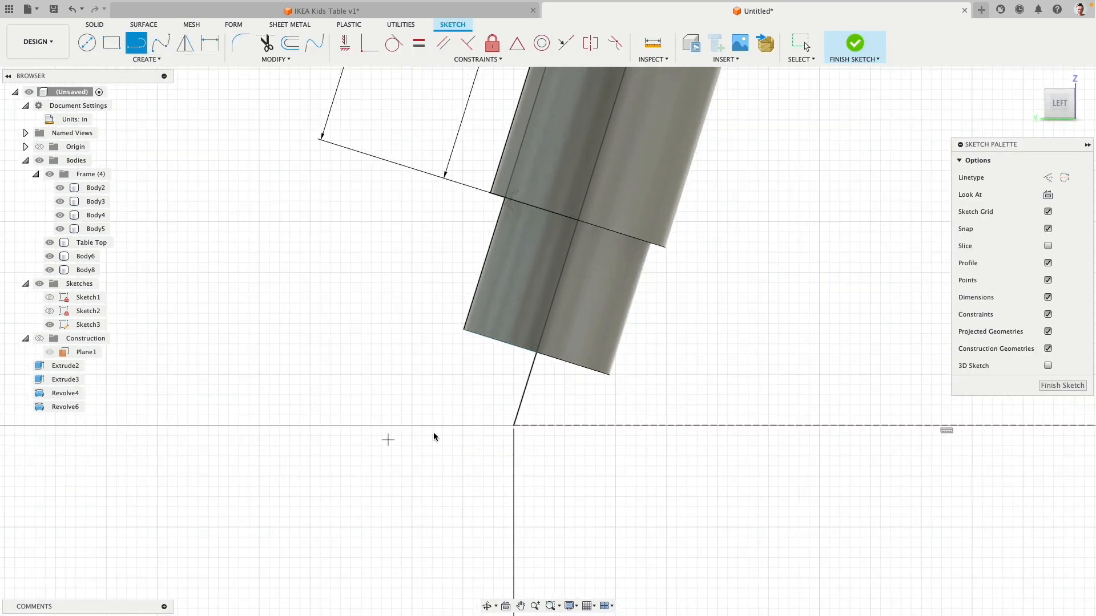
left_click(514, 426)
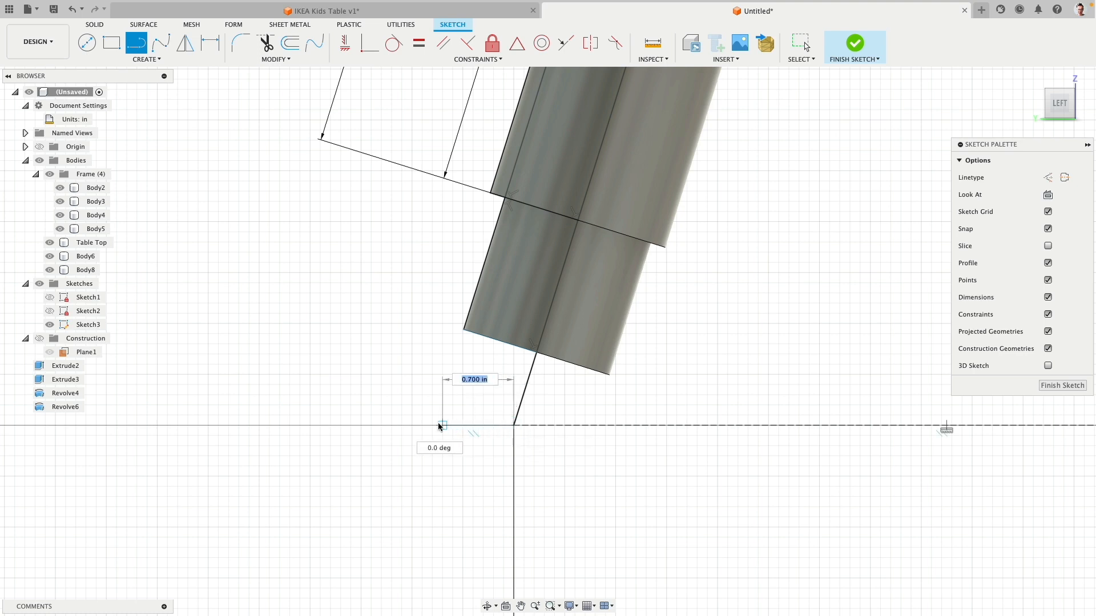
left_click(352, 425)
left_click(350, 395)
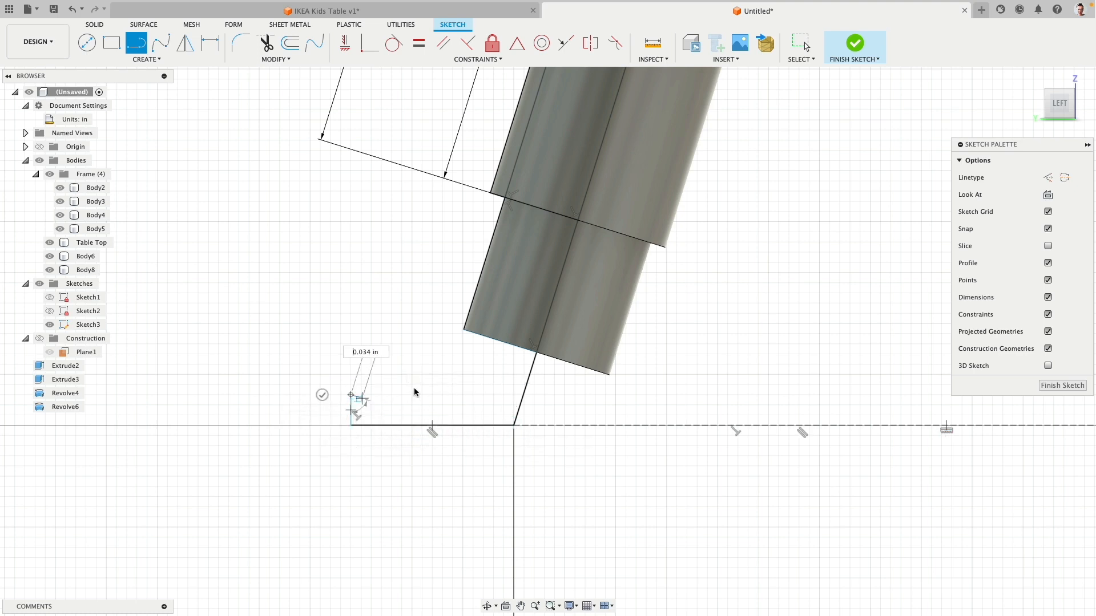
left_click(514, 375)
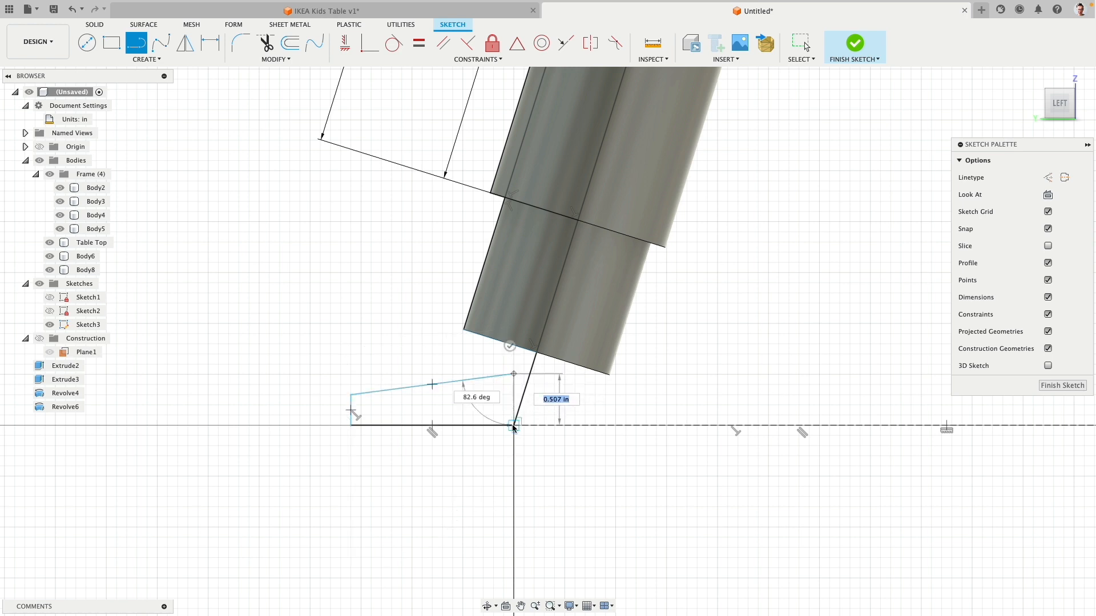
left_click(514, 426)
key("Escape")
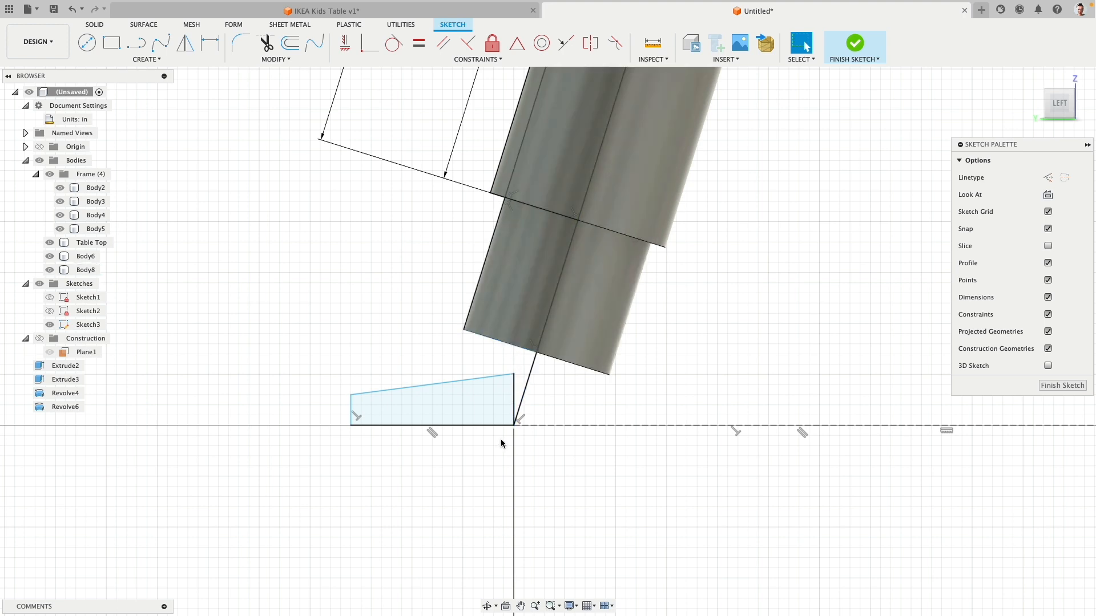
key("super+z")
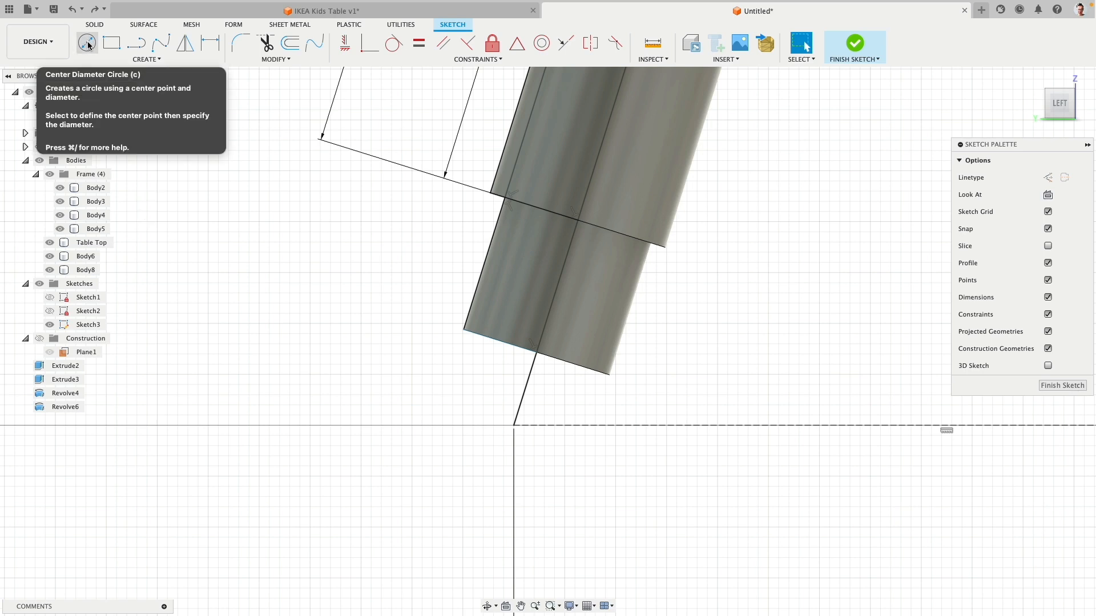
Step: Sketch a 1 in diameter circle centred on the leg's centreline, just above the lower end of the leg
left_click(88, 44)
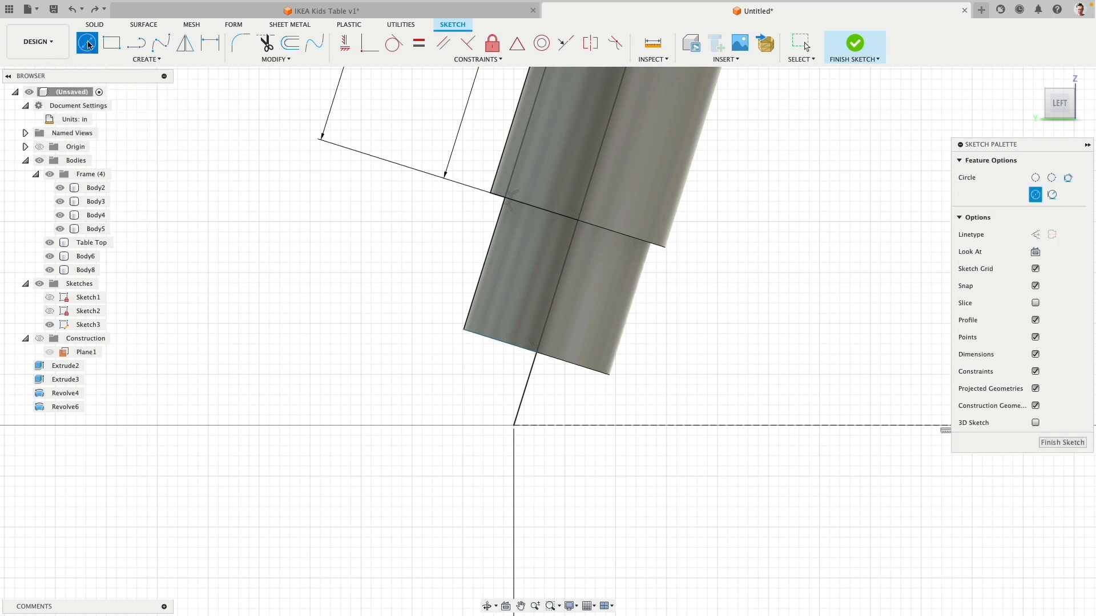
left_click(543, 331)
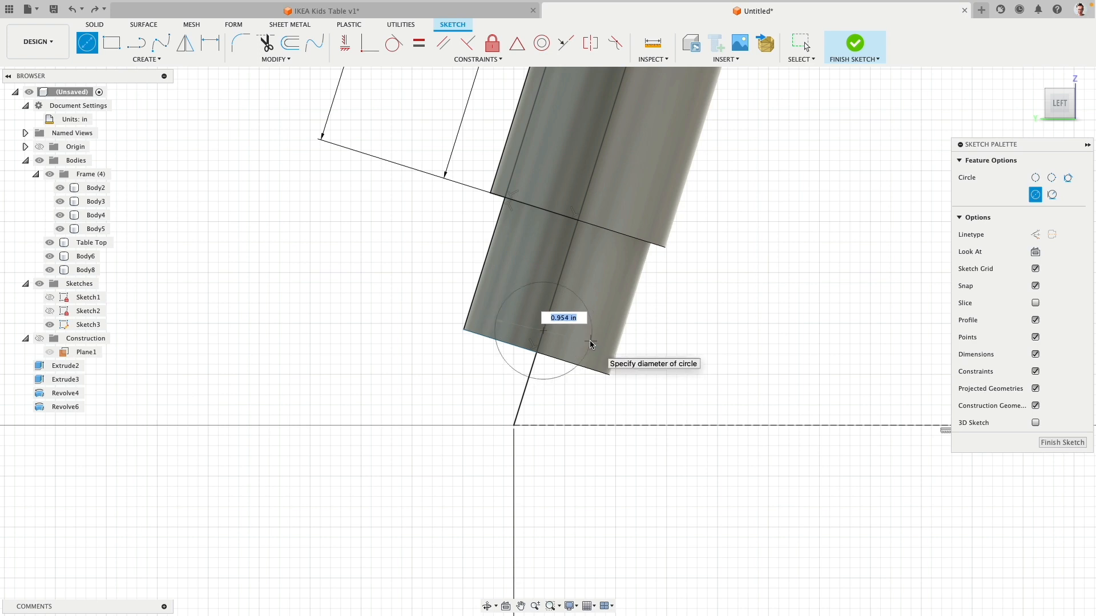
left_click(590, 344)
middle_click_drag(591, 344, 663, 366, "shift")
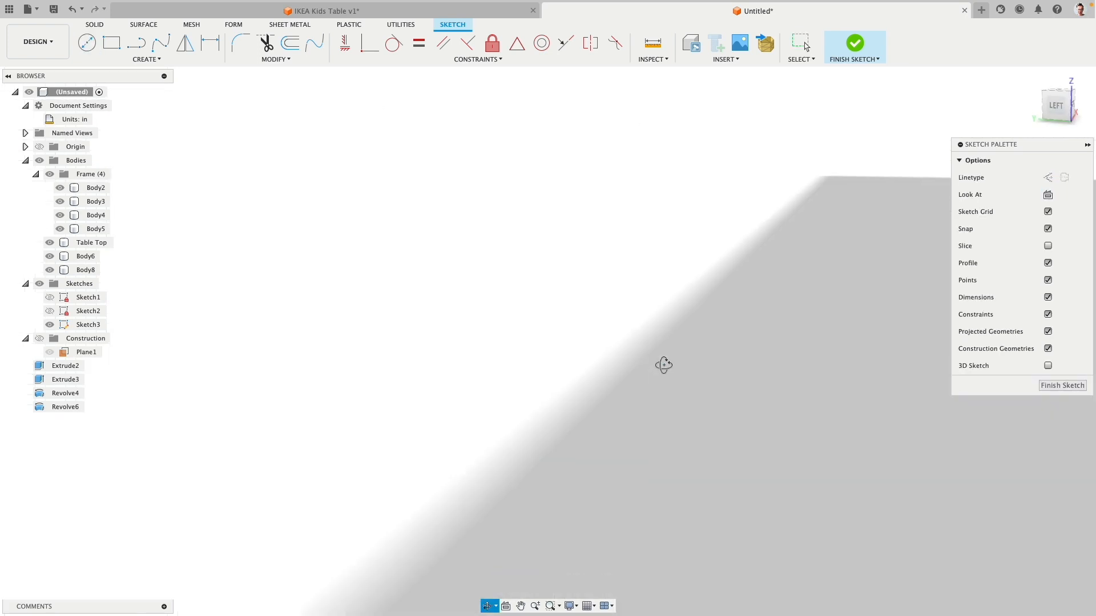
key("Escape")
left_click(1056, 105)
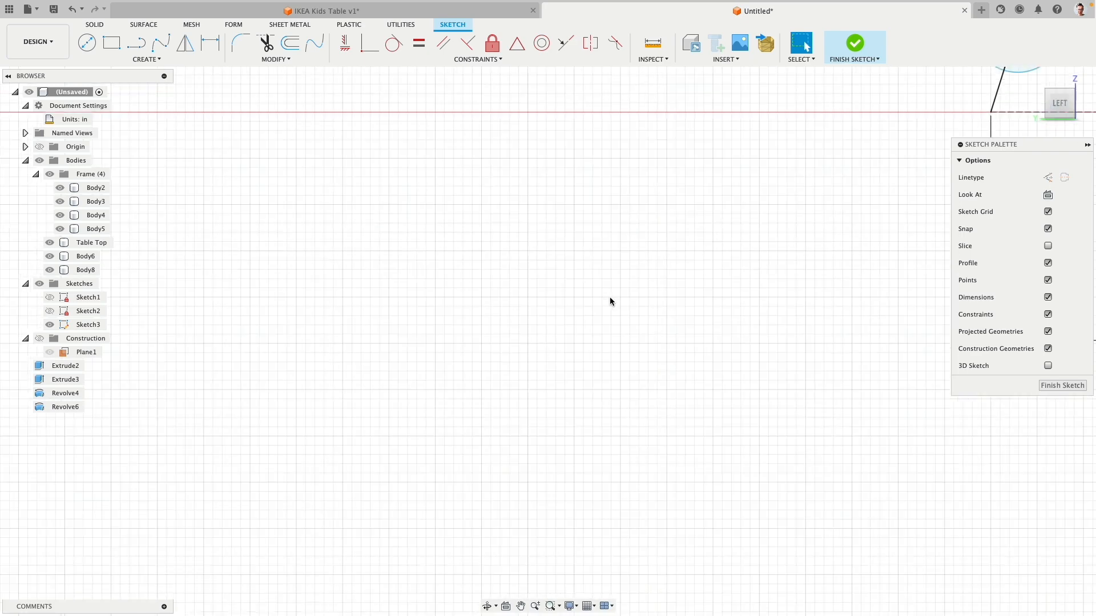
scroll(609, 298, "down", 5)
scroll(791, 197, "up", 9)
mouse_move(770, 219)
middle_mouse_down()
mouse_move(723, 263)
mouse_move(671, 272)
middle_mouse_up()
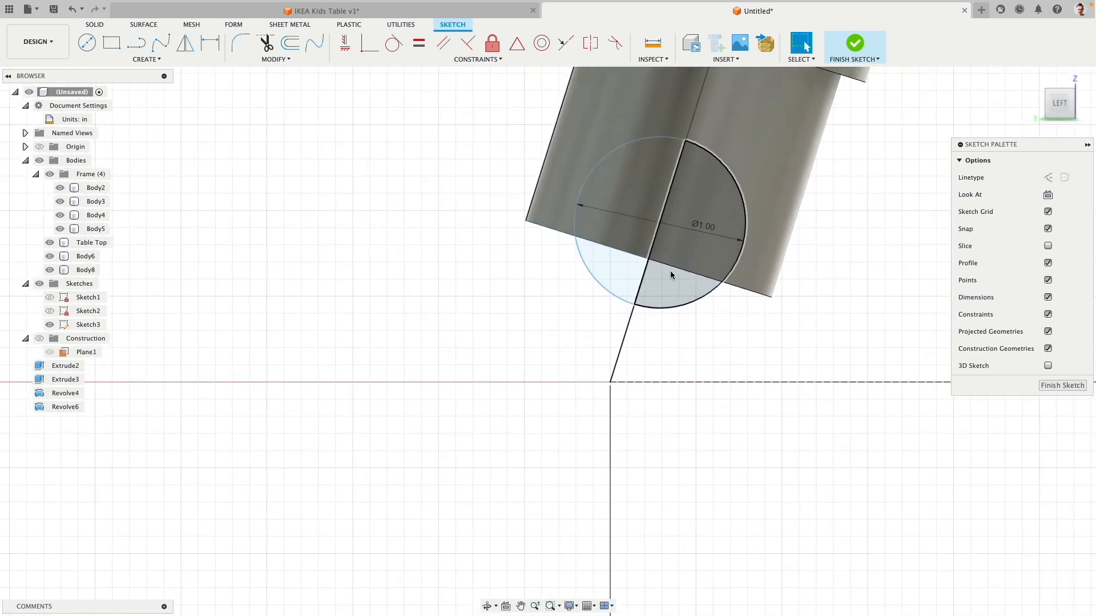
Step: Try 0.8 in and 0.9 in as the circle's diameter, and return it to 1 in
double_click(706, 230)
type("0.8")
key("Return")
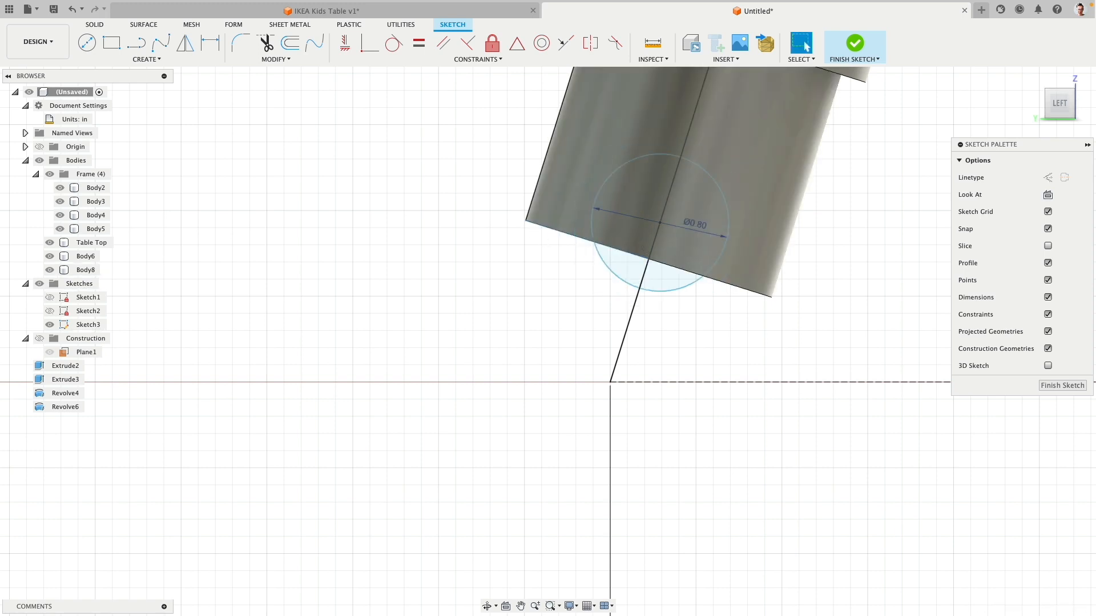
double_click(703, 227)
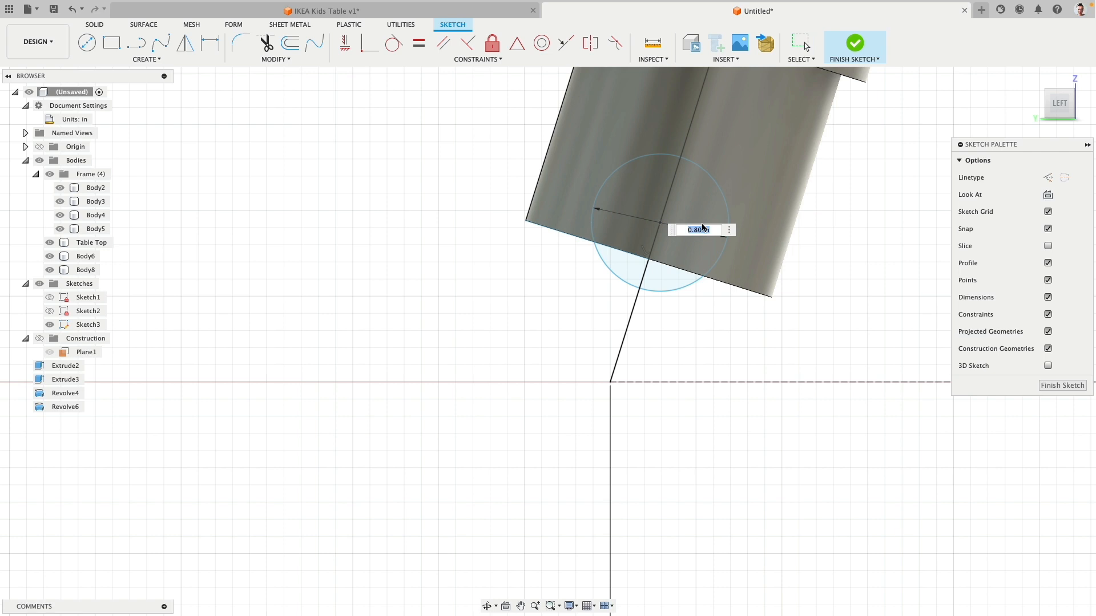
type("0.9")
key("Return")
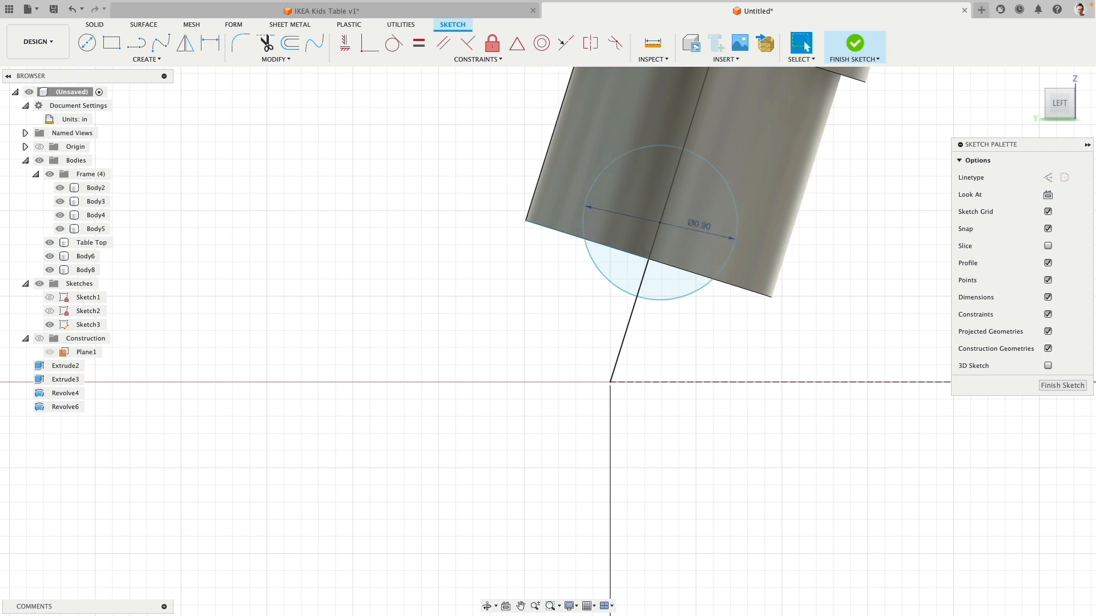
double_click(707, 227)
type("1")
key("Return")
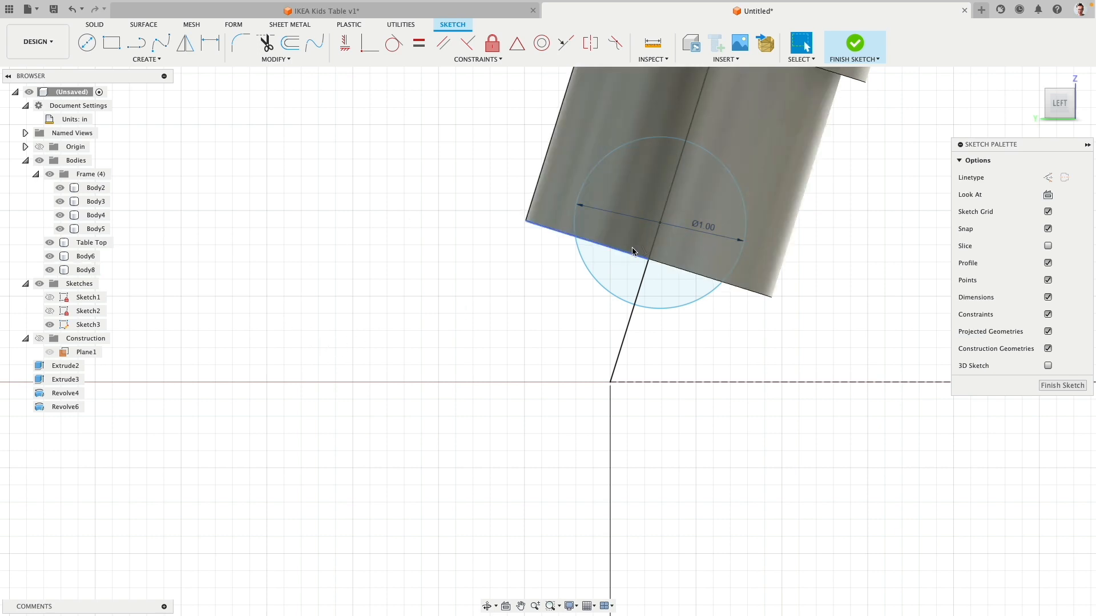
Step: Hide all bodies and dimension the circle's centre 0.25 in from the leg profile's lower endpoint on the centreline
mouse_move(657, 226)
left_mouse_down()
mouse_move(650, 260)
mouse_move(662, 221)
left_mouse_up()
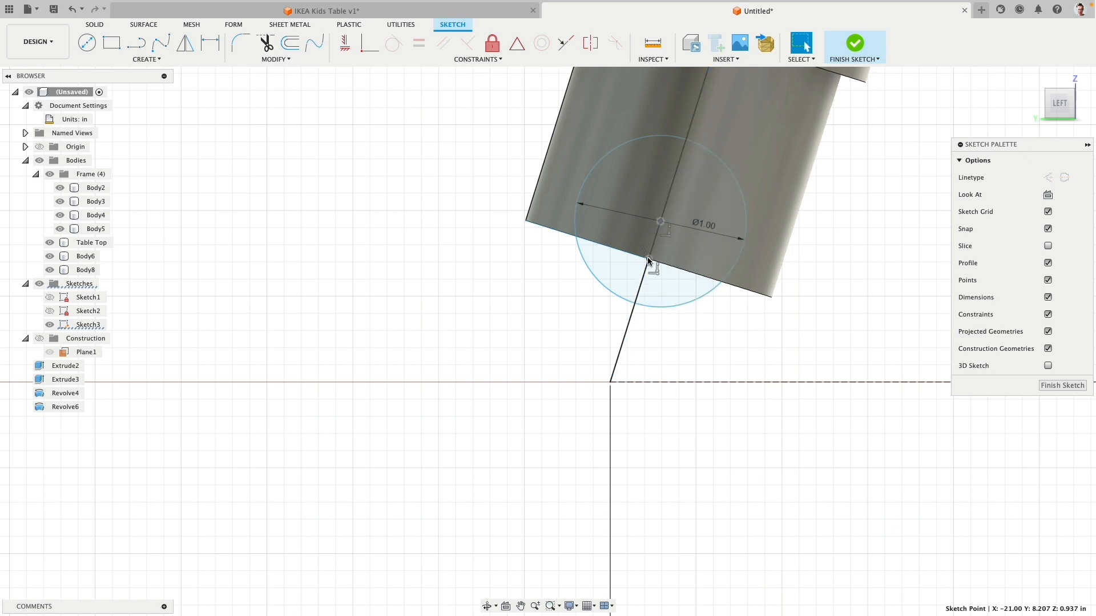
left_click(49, 174)
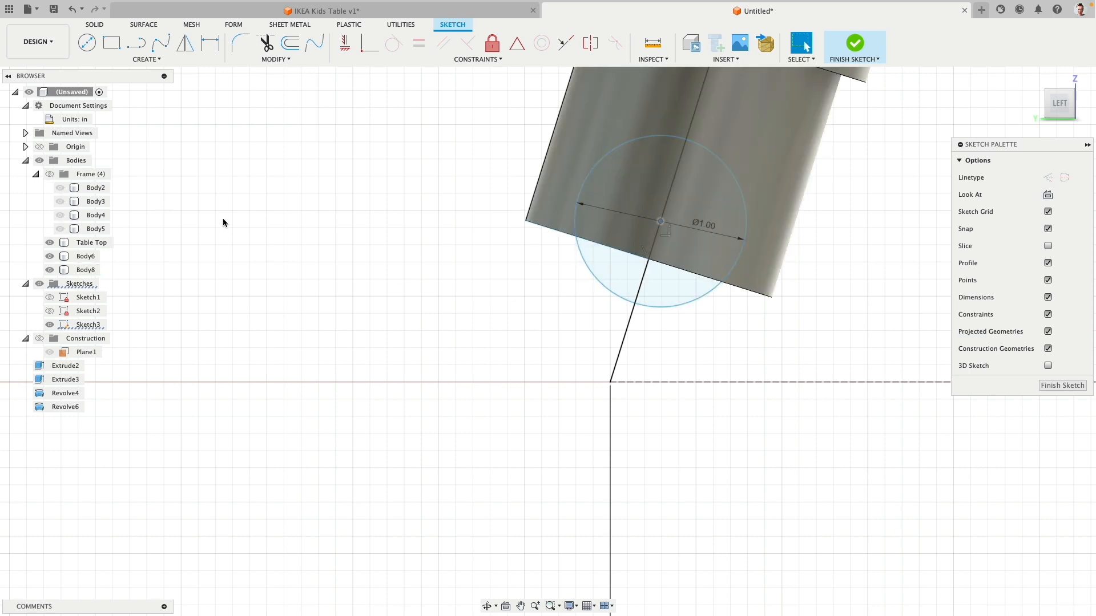
left_click(39, 160)
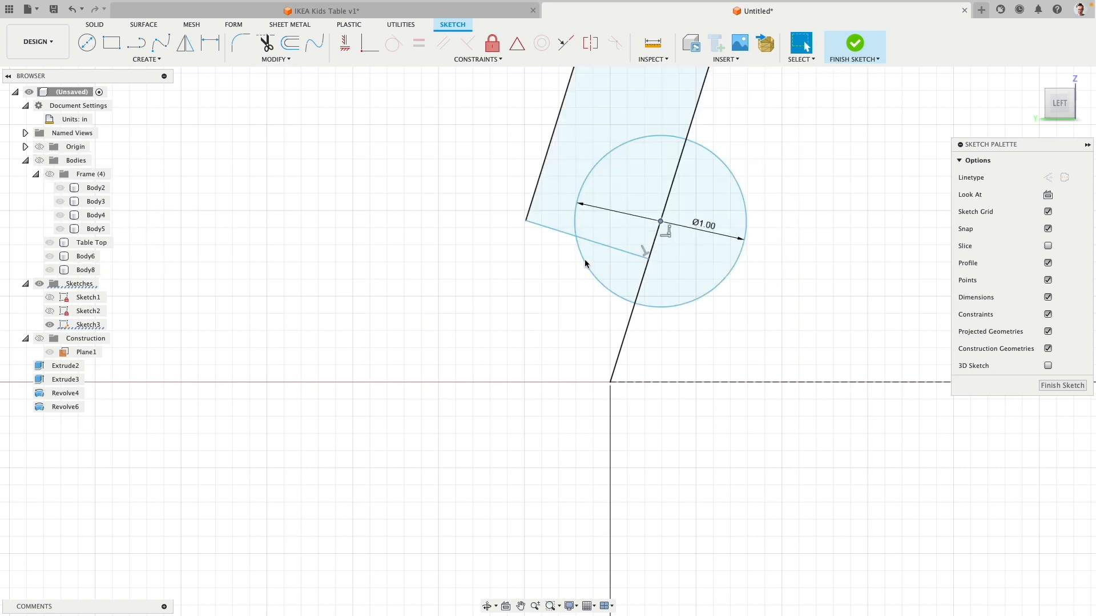
left_click(648, 259)
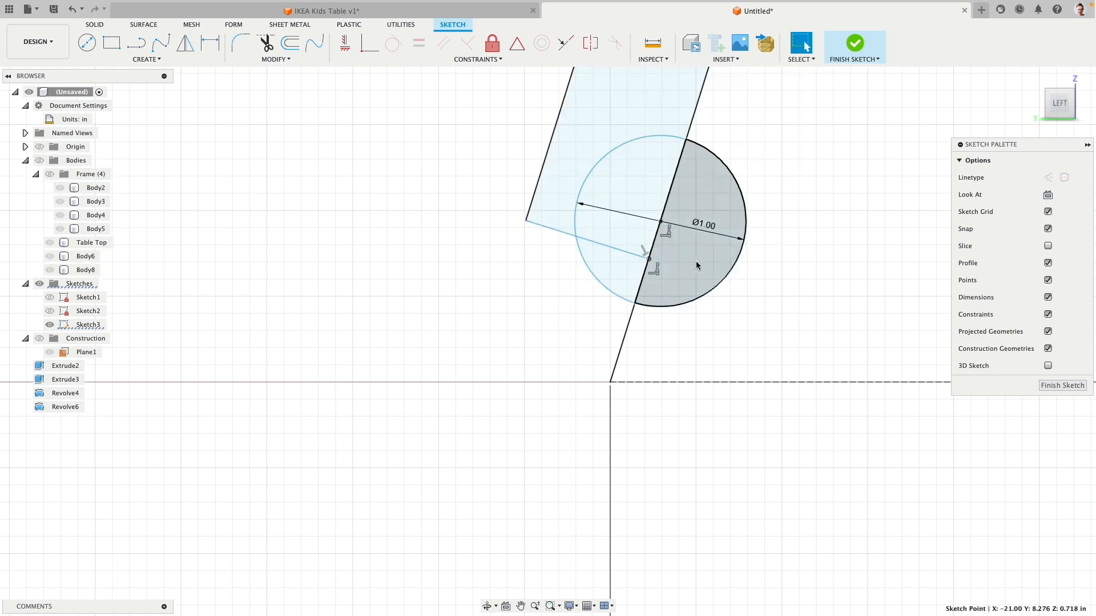
left_click(660, 222)
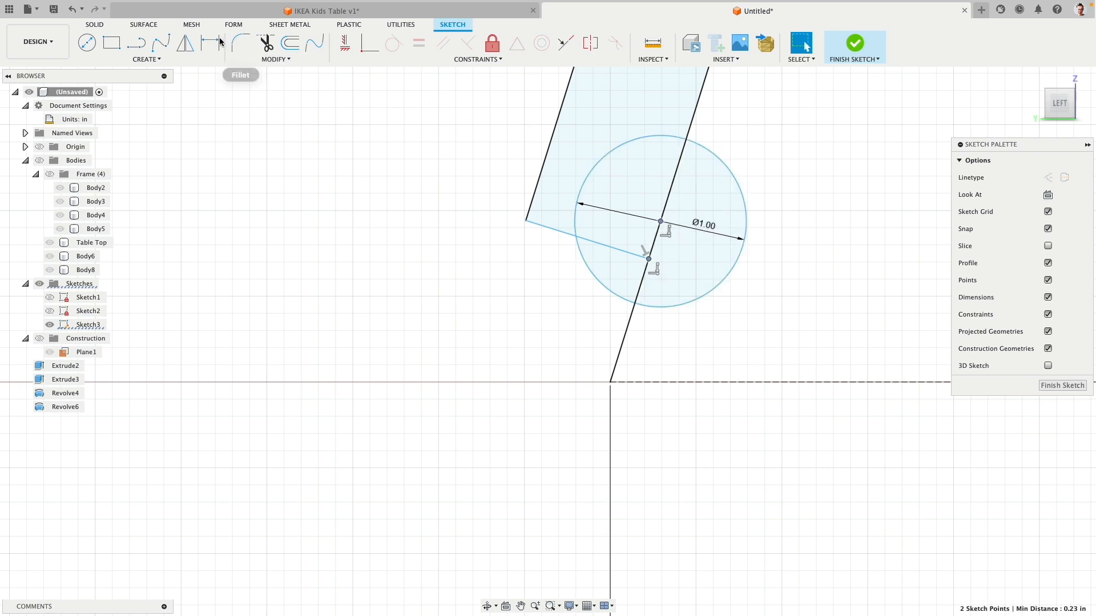
left_click(219, 42)
left_click(716, 277)
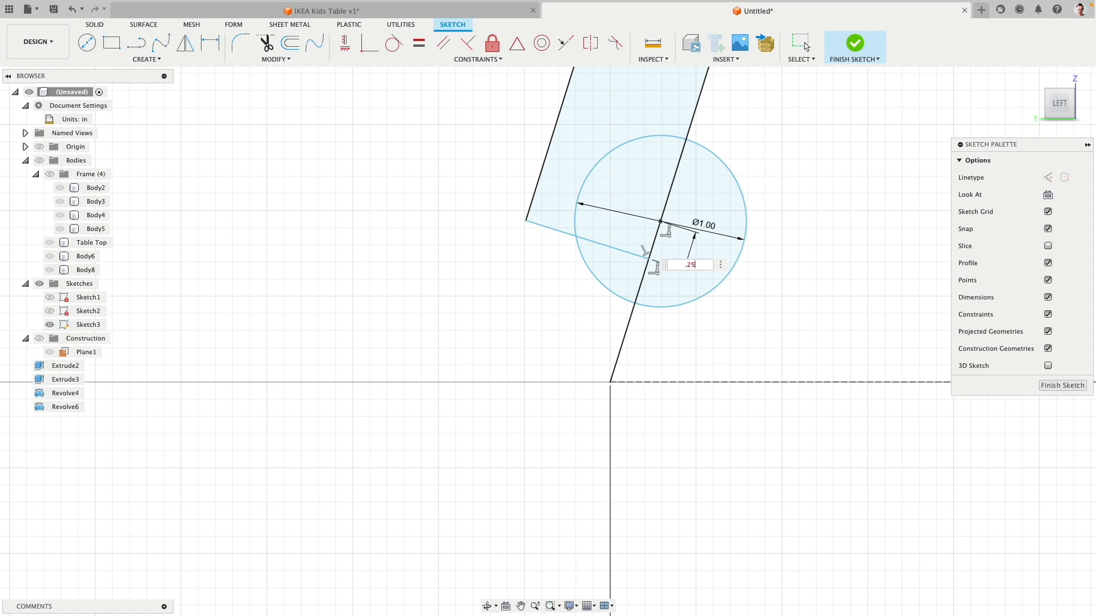
key("Return")
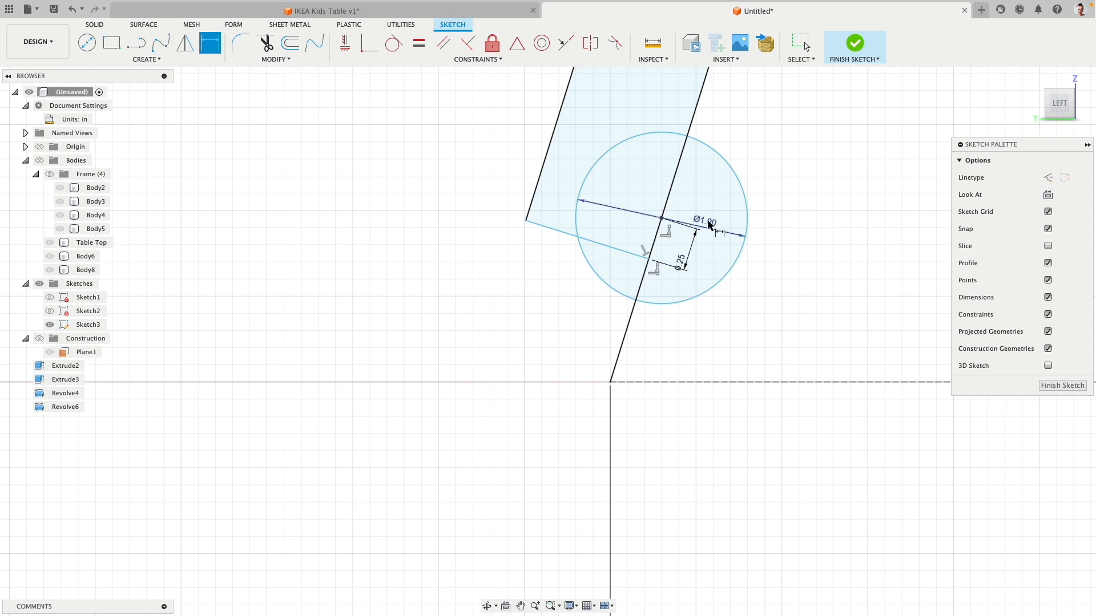
key("Escape")
Step: Reposition the 0.25 in offset dimension and the circle's diameter dimension so their labels no longer overlap
left_click_drag(706, 222, 750, 219)
left_click_drag(683, 263, 624, 170)
left_click_drag(738, 208, 739, 212)
key("d")
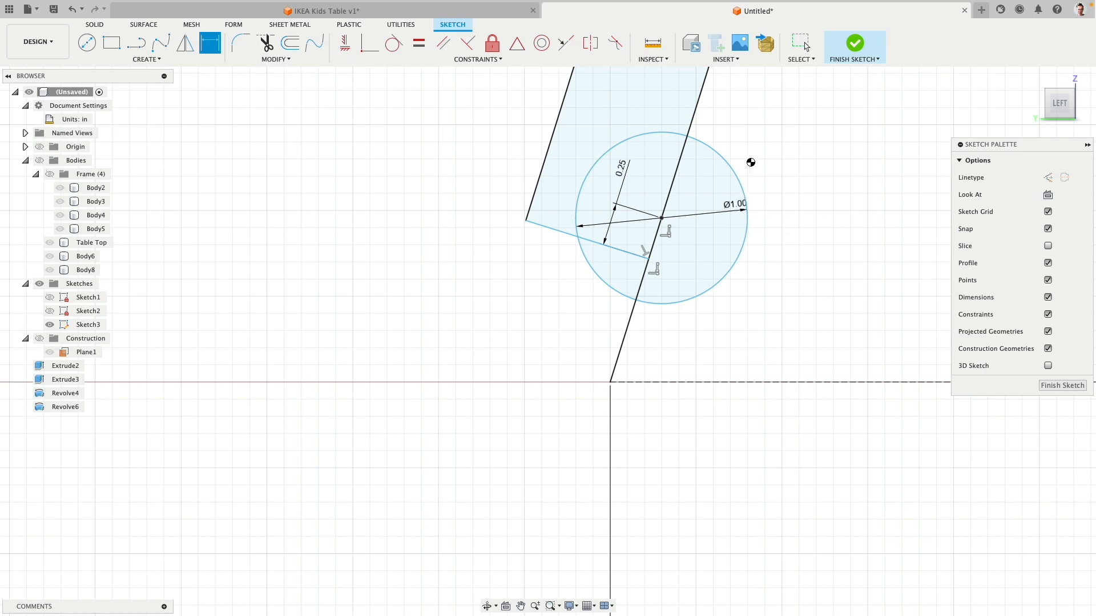
key("Escape")
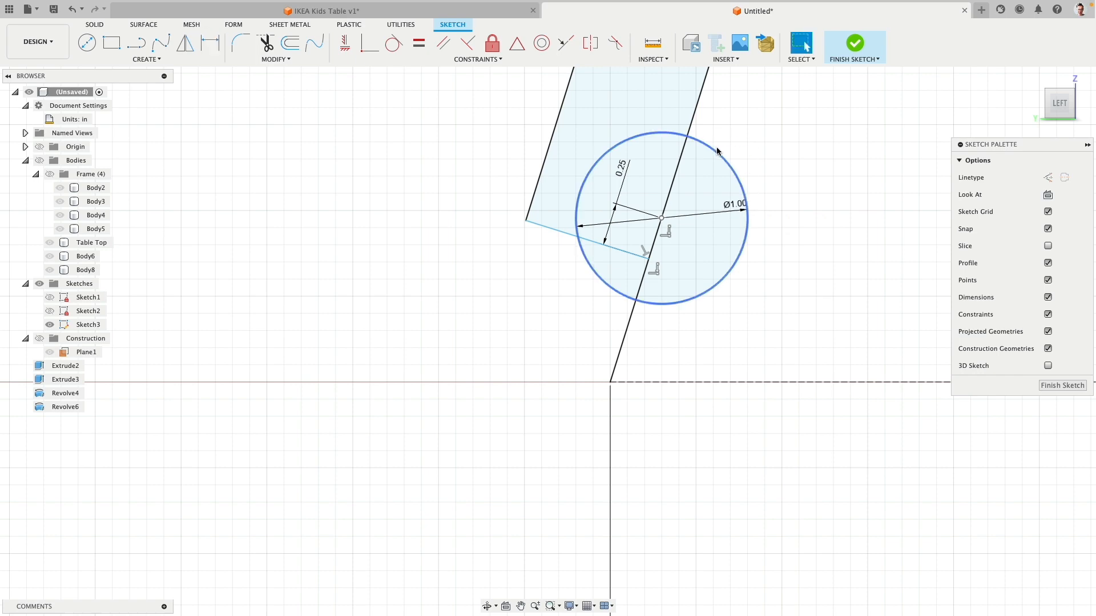
Step: Slide the circle's centre down the leg's centreline to about 0.74 in above the ground line
left_click(720, 155)
scroll(723, 212, "up", 5)
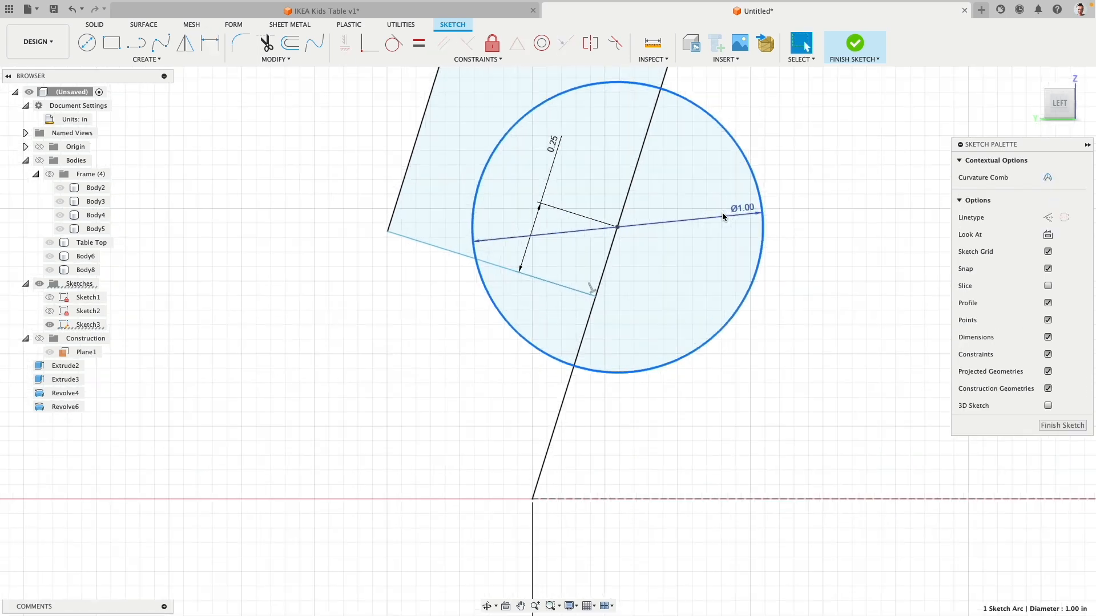
scroll(722, 213, "down", 10)
middle_click_drag(723, 240, 689, 307)
scroll(689, 308, "down", 2)
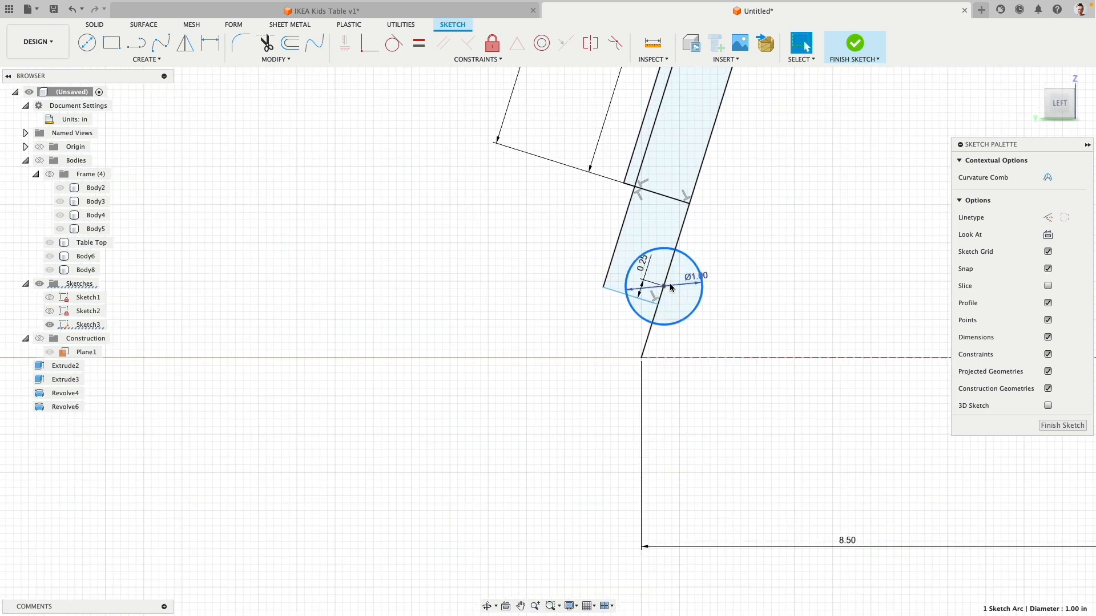
left_click(664, 291)
mouse_move(663, 294)
left_mouse_down()
mouse_move(654, 317)
mouse_move(656, 305)
left_mouse_up()
scroll(669, 330, "up", 5)
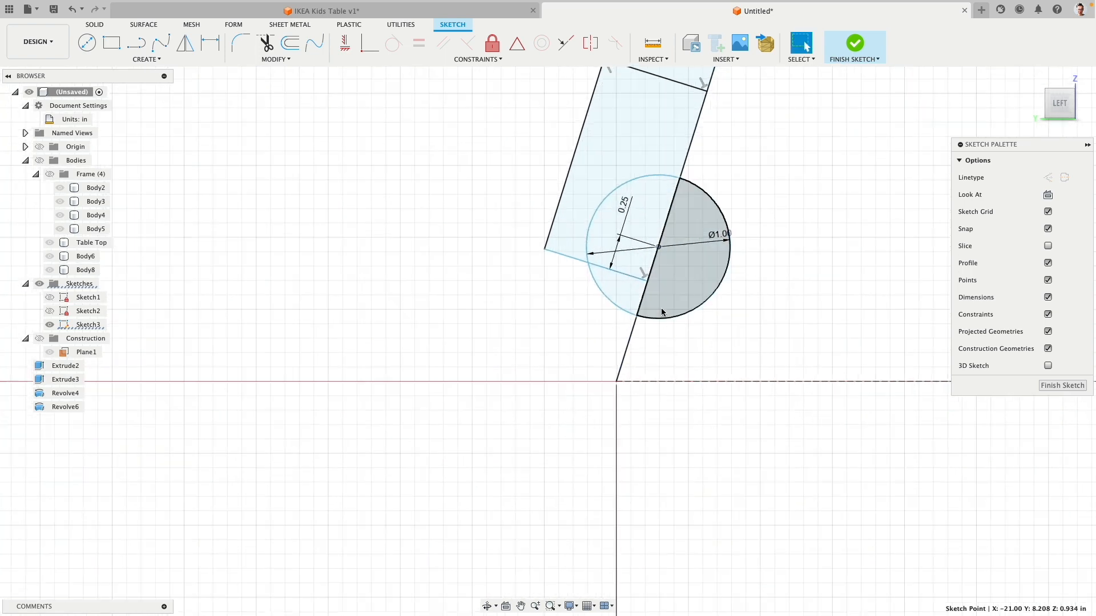
left_click_drag(660, 247, 650, 276)
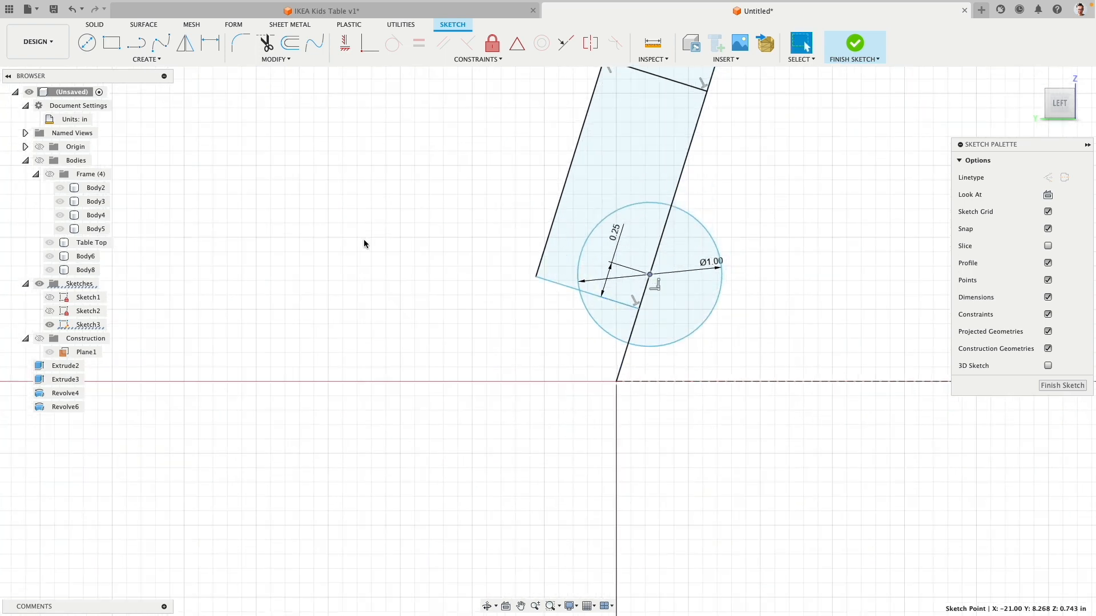
Step: Draw a vertical line about 0.74 in long from the circle's centre down to the horizontal ground line
left_click(138, 44)
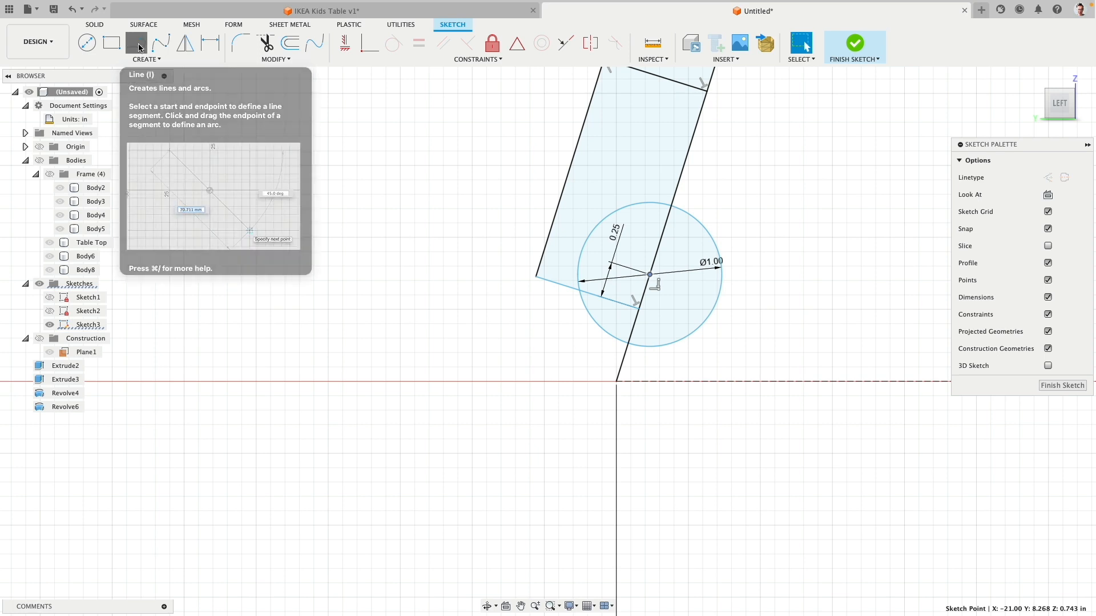
left_click(650, 275)
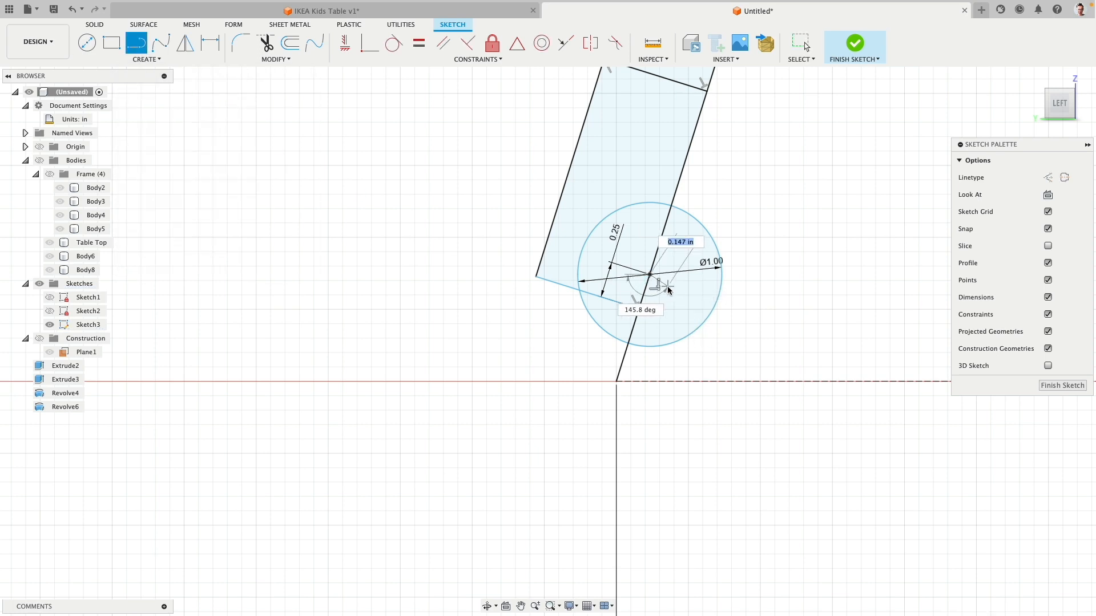
left_click(650, 382)
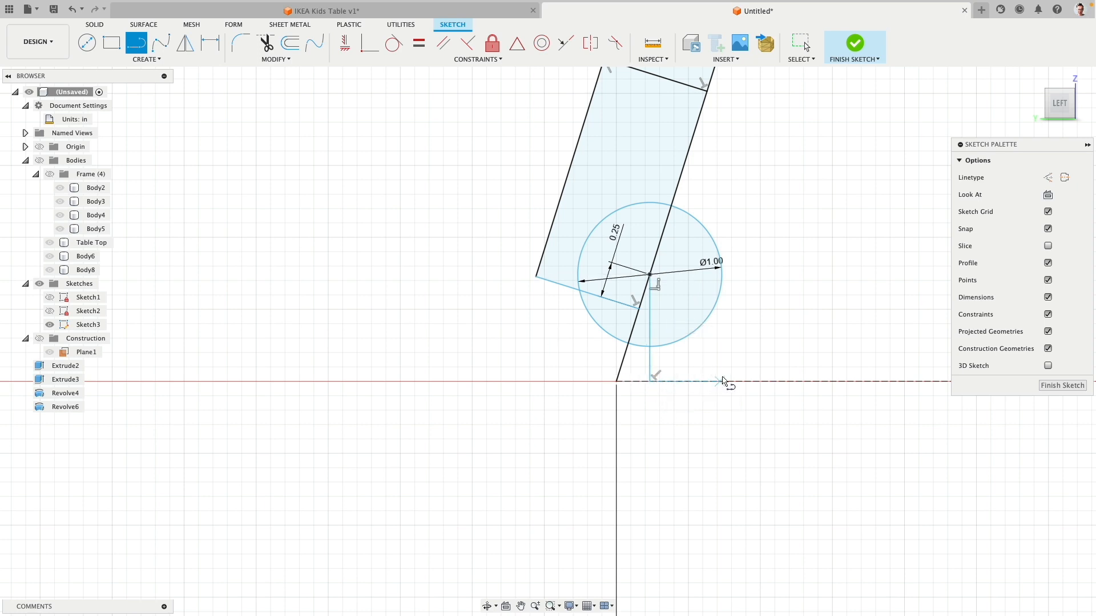
left_click(651, 382)
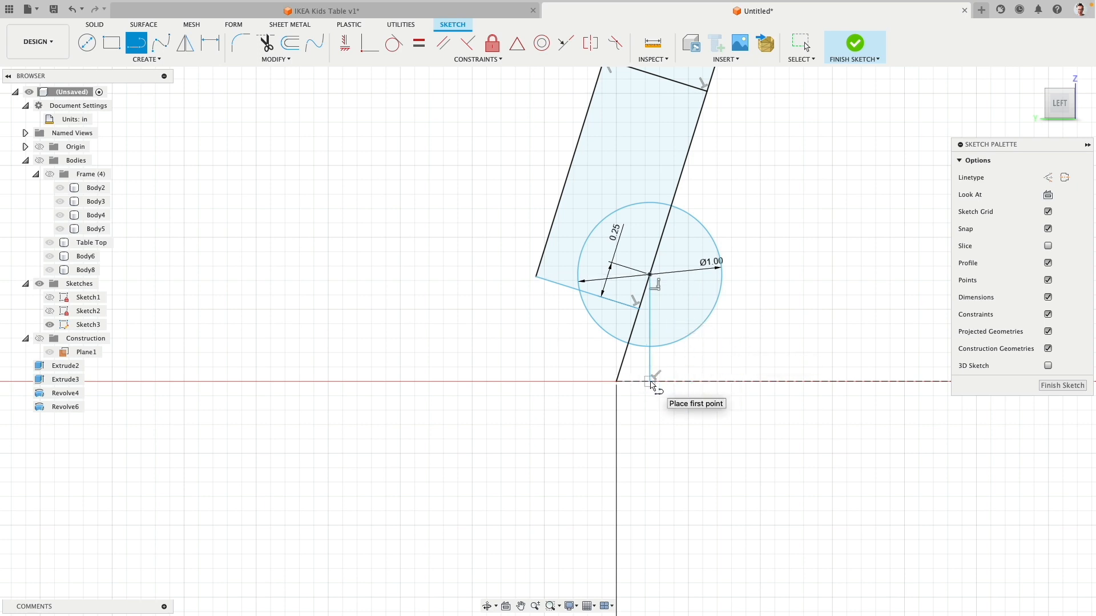
Step: Delete the dashed horizontal construction line running from the leg's centreline to the origin
scroll(682, 384, "down", 5)
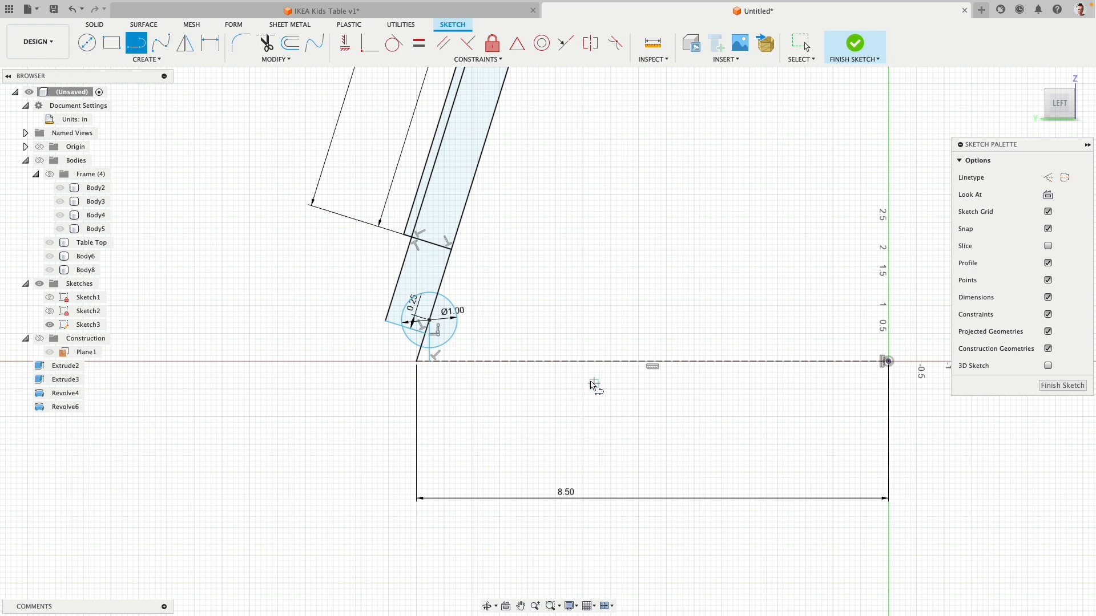
key("Escape")
left_click(602, 362)
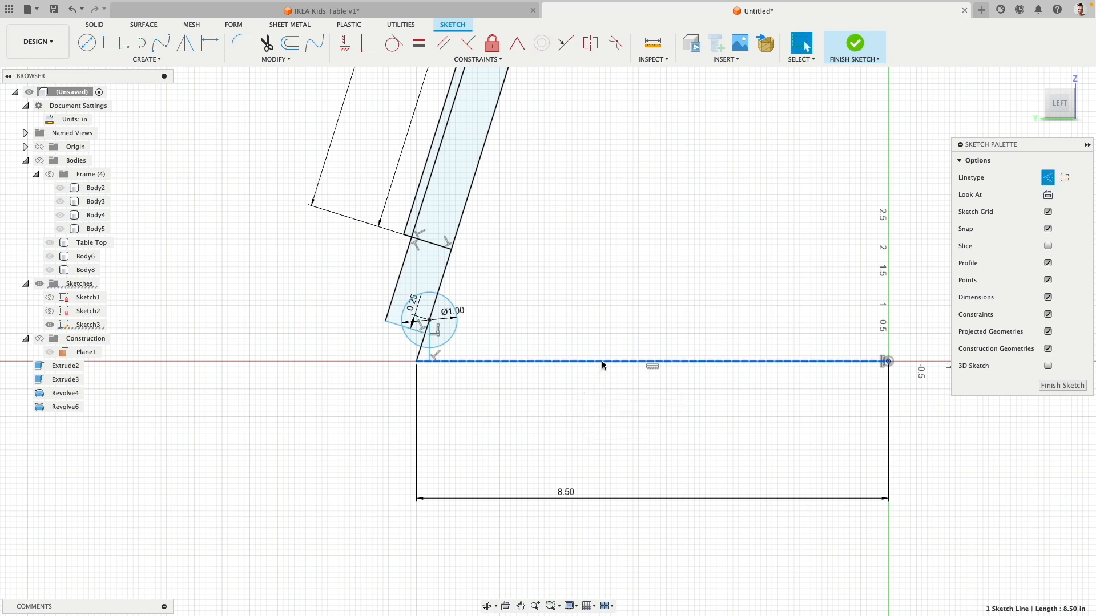
key("Delete")
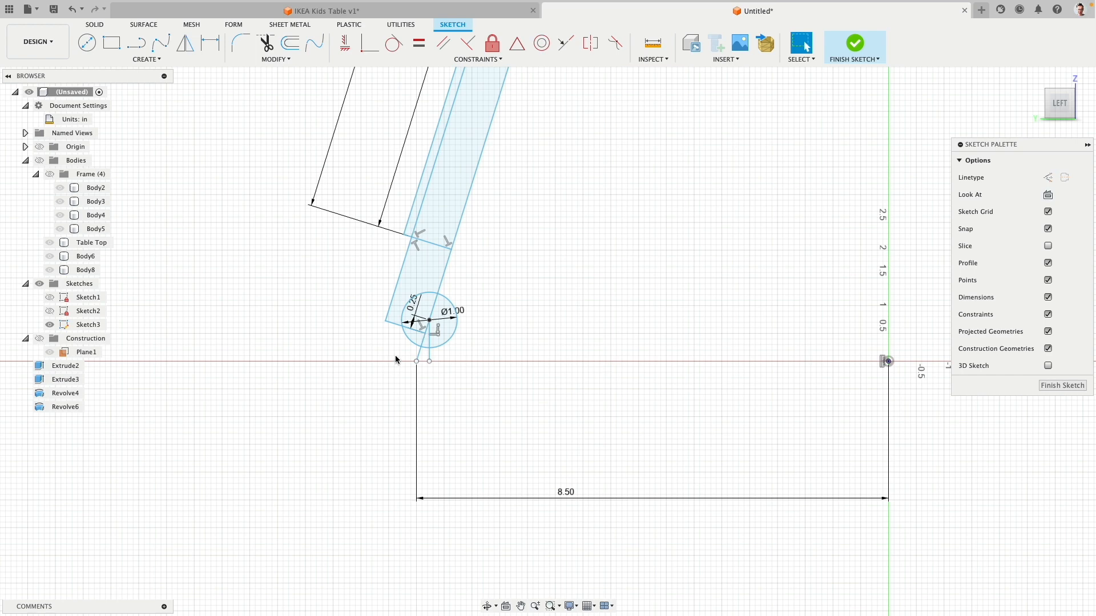
Step: Constrain the lower endpoints of the leg's centreline and the vertical line horizontally to the origin
left_click(416, 362)
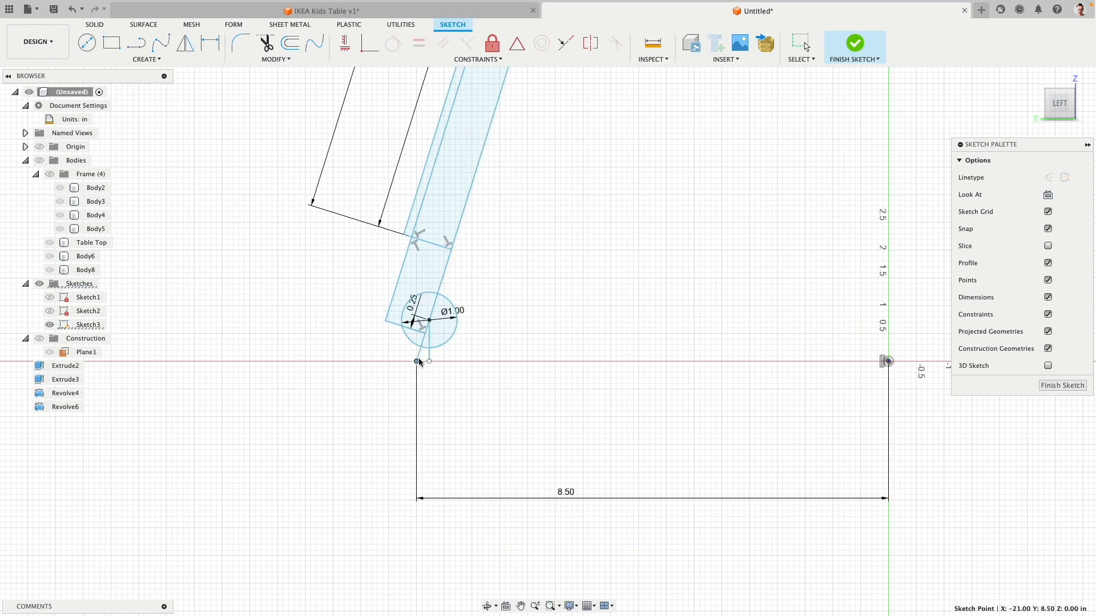
left_click(345, 43)
left_click(889, 362)
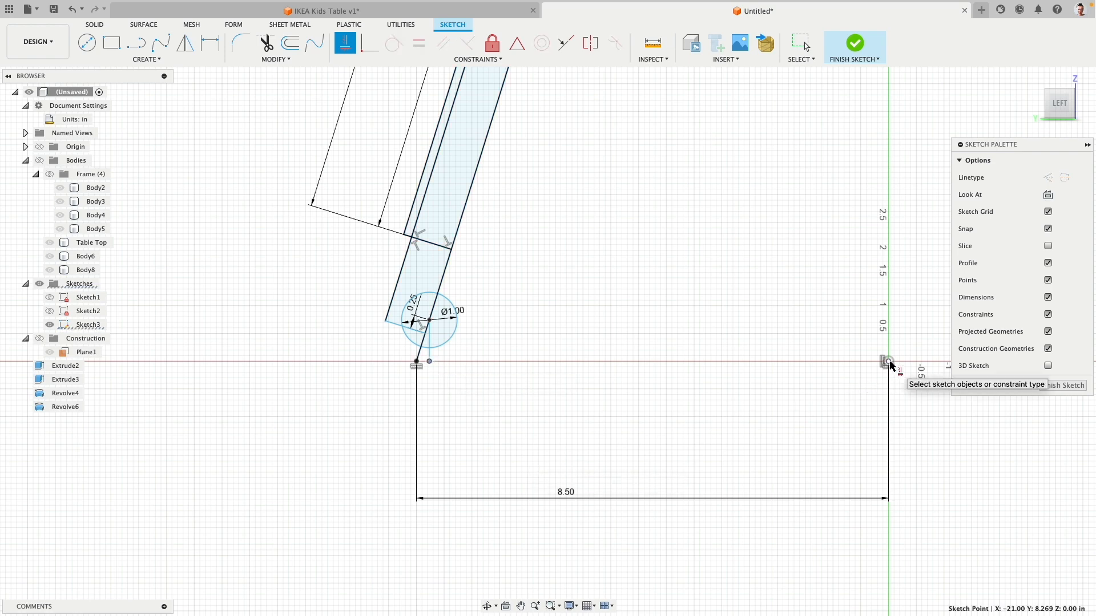
scroll(473, 421, "up", 3)
key("Escape")
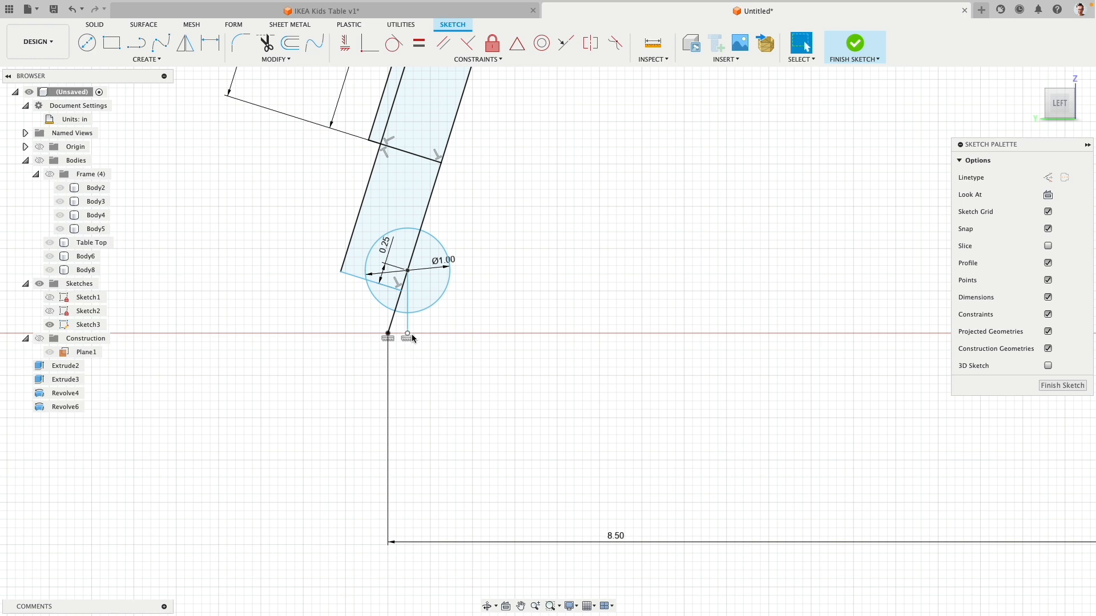
Step: Constrain the line from the circle's centre to the ground line vertical and shift its lower endpoint slightly along the ground line
mouse_move(408, 334)
left_mouse_down()
mouse_move(408, 320)
mouse_move(453, 335)
mouse_move(405, 340)
left_mouse_up()
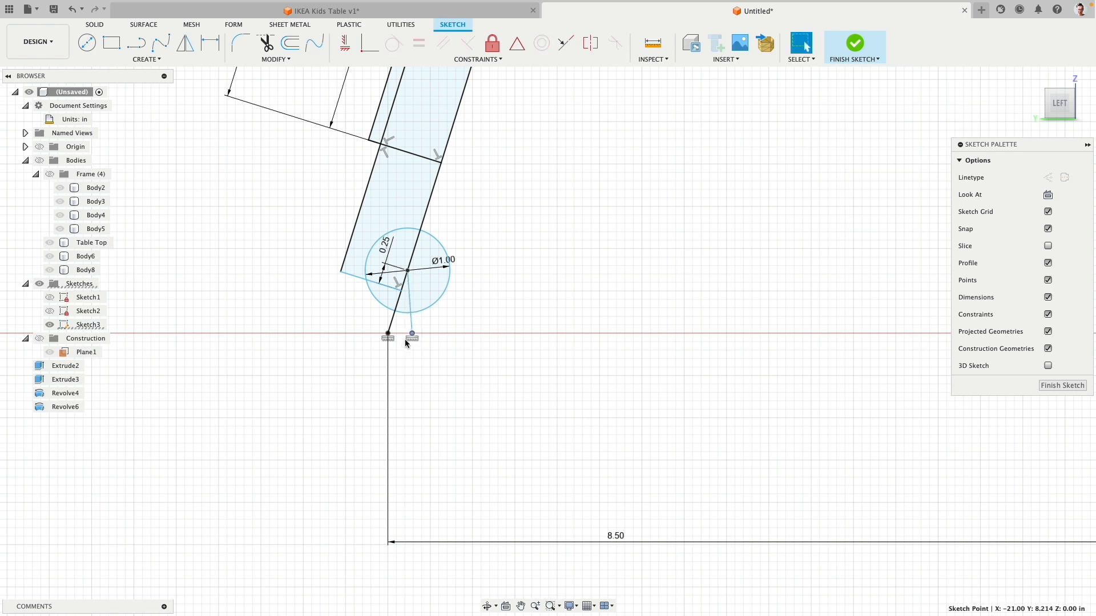
left_click(411, 329)
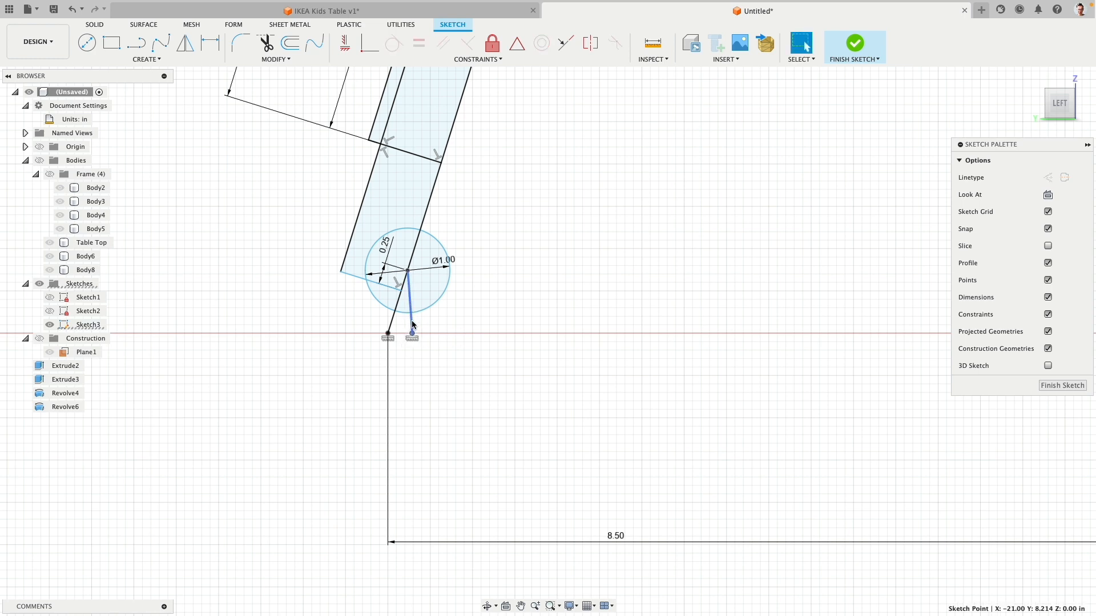
left_click(345, 44)
scroll(440, 350, "up", 2)
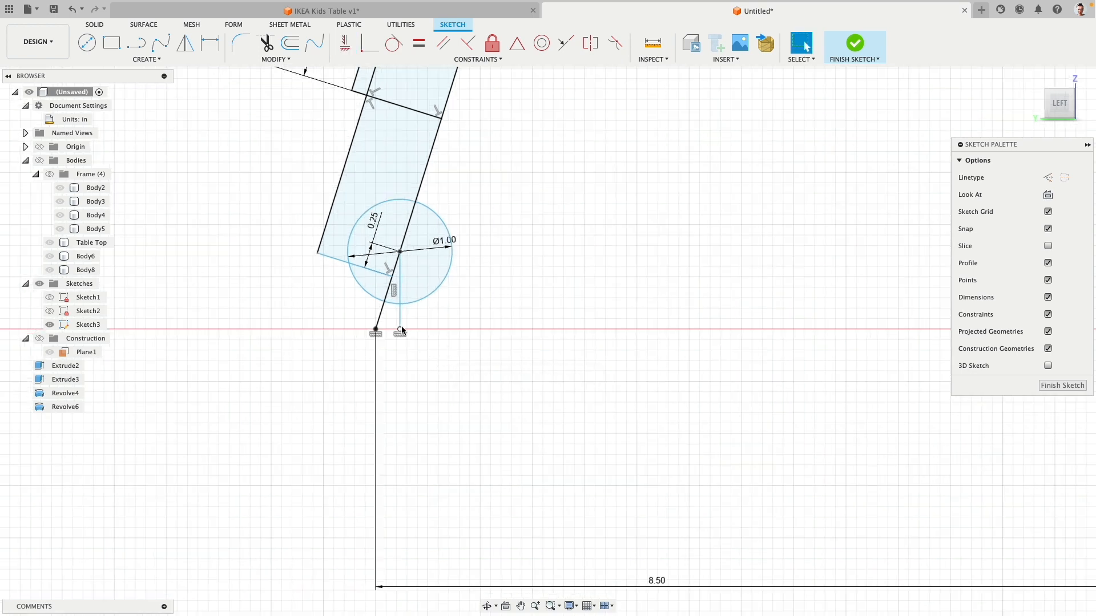
left_click_drag(400, 296, 402, 330)
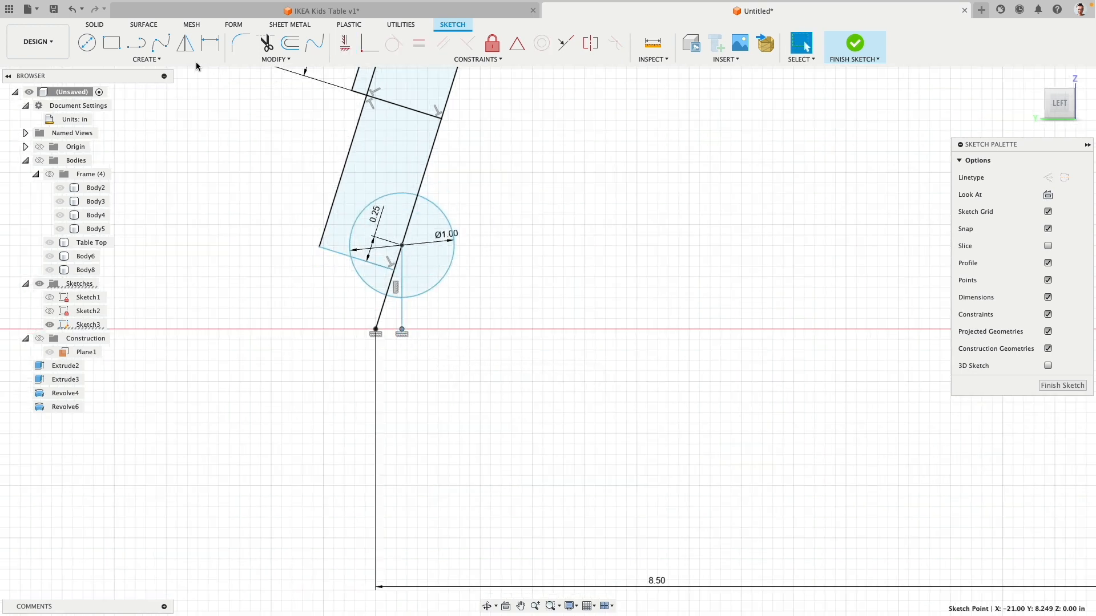
Step: Draw a foot outline: a horizontal base about 1.65 in long, a vertical edge about 0.1 in high, and a slanted line to the circle
left_click(136, 43)
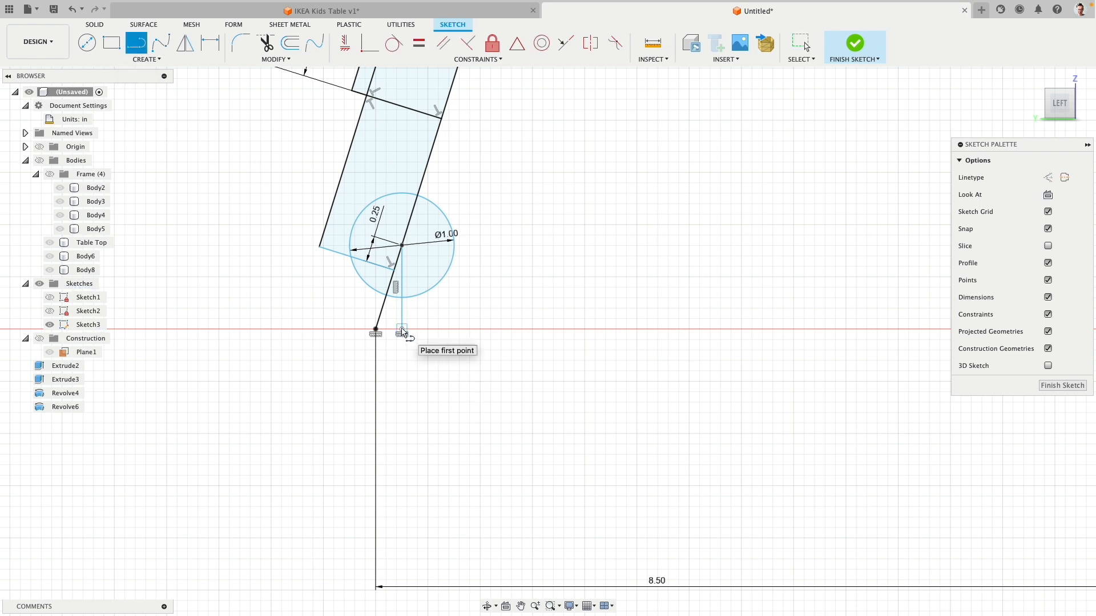
left_click(402, 329)
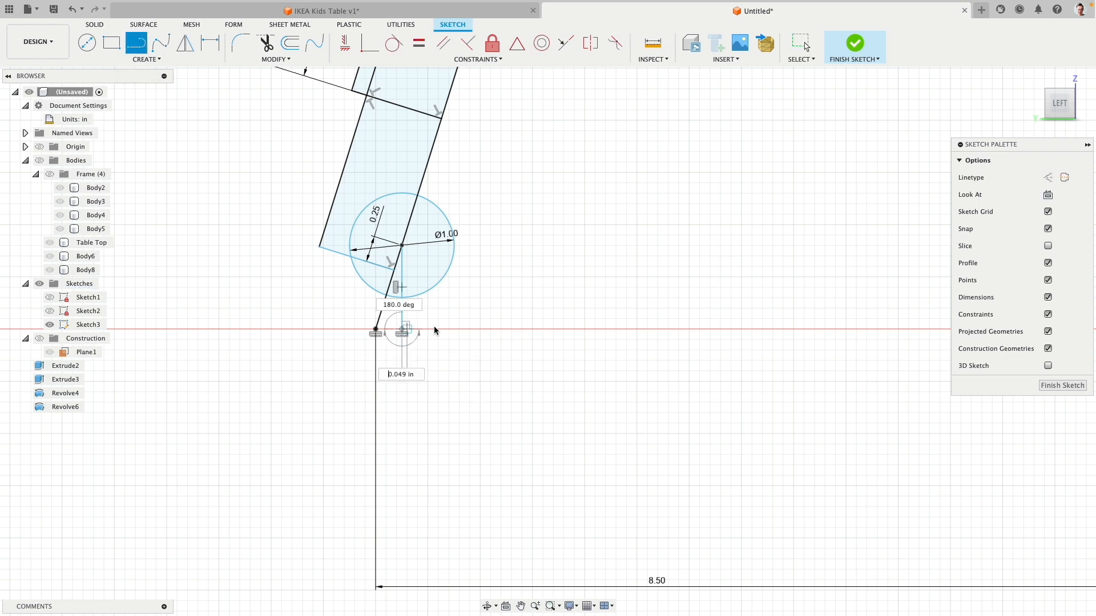
left_click(575, 329)
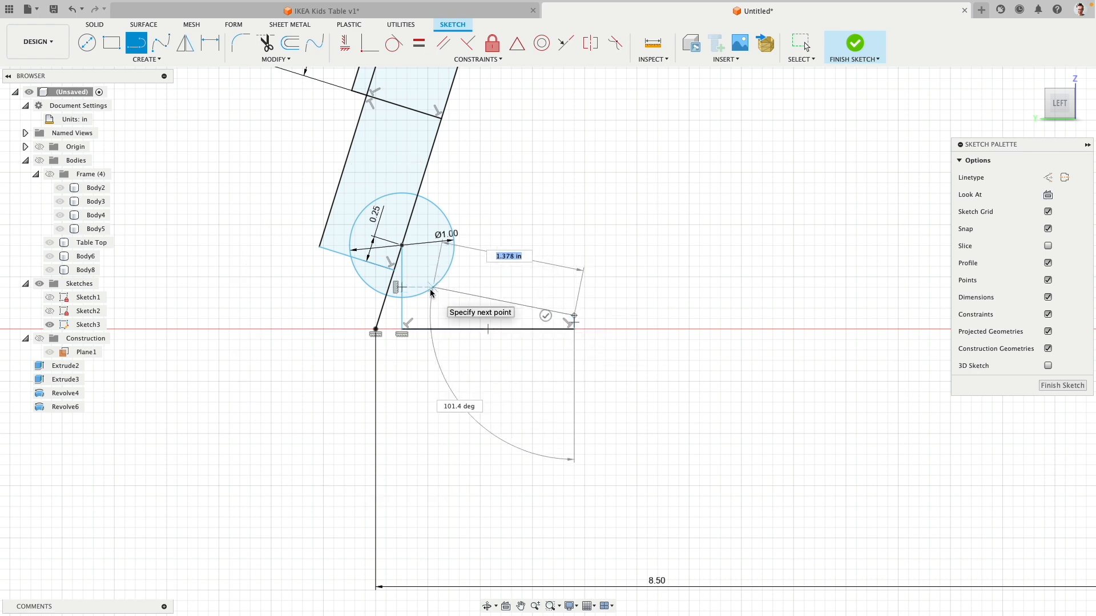
left_click(432, 291)
key("Escape")
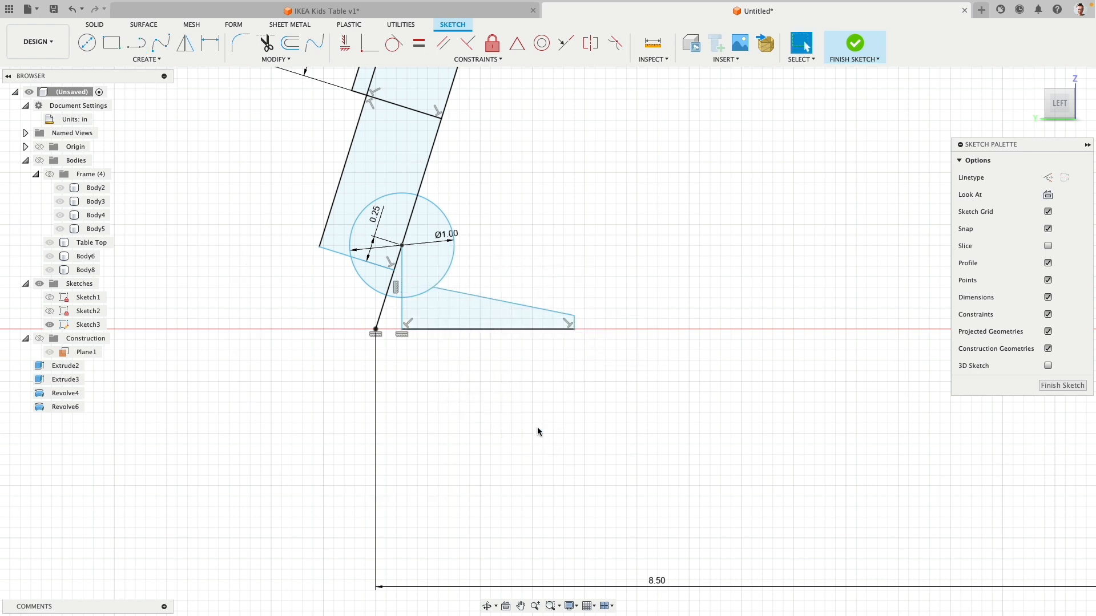
Step: Dimension the foot outline's horizontal base as 2.3/2 in
left_click(485, 329)
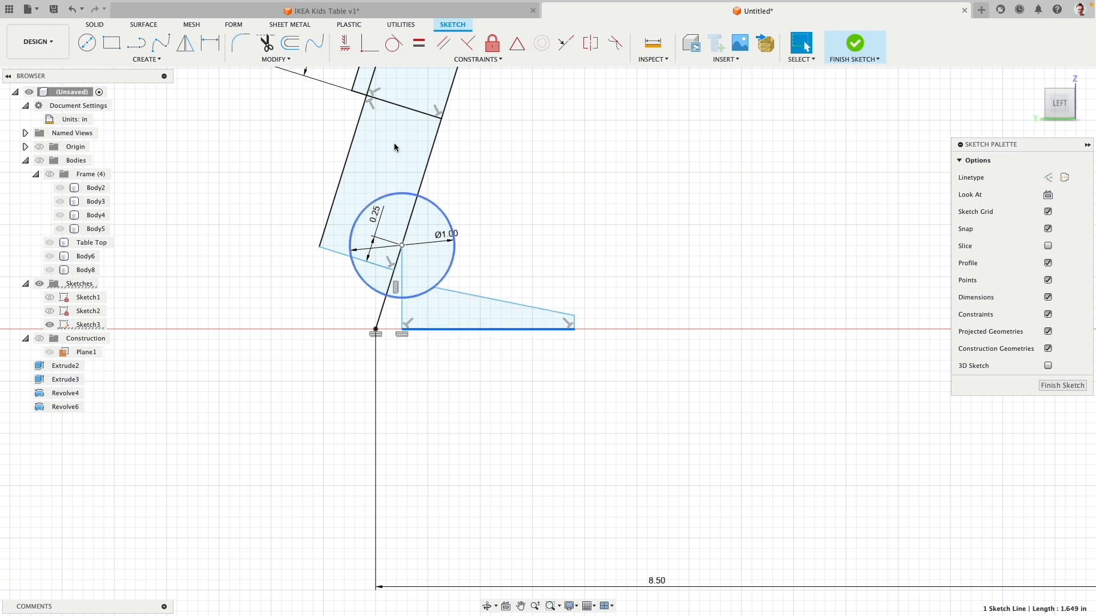
left_click(210, 42)
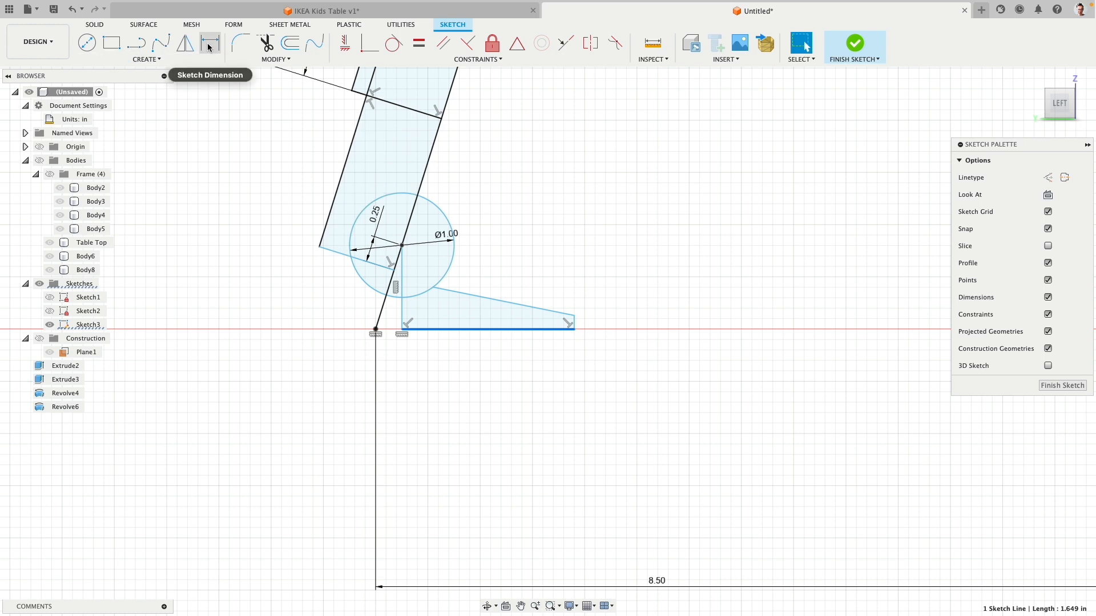
left_click(491, 381)
type("2.3")
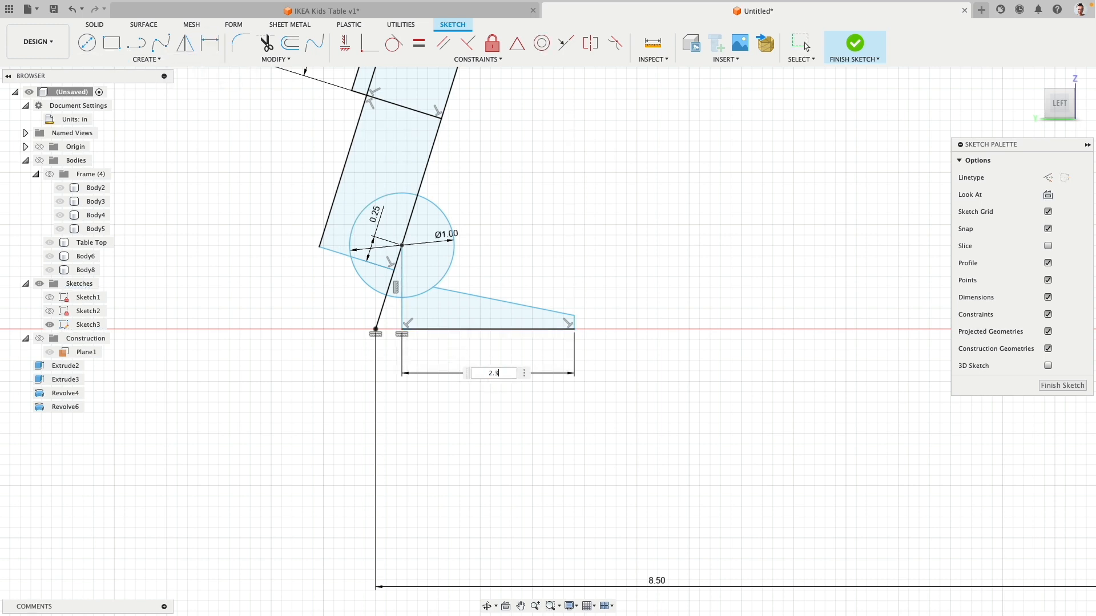
type("/2")
key("Return")
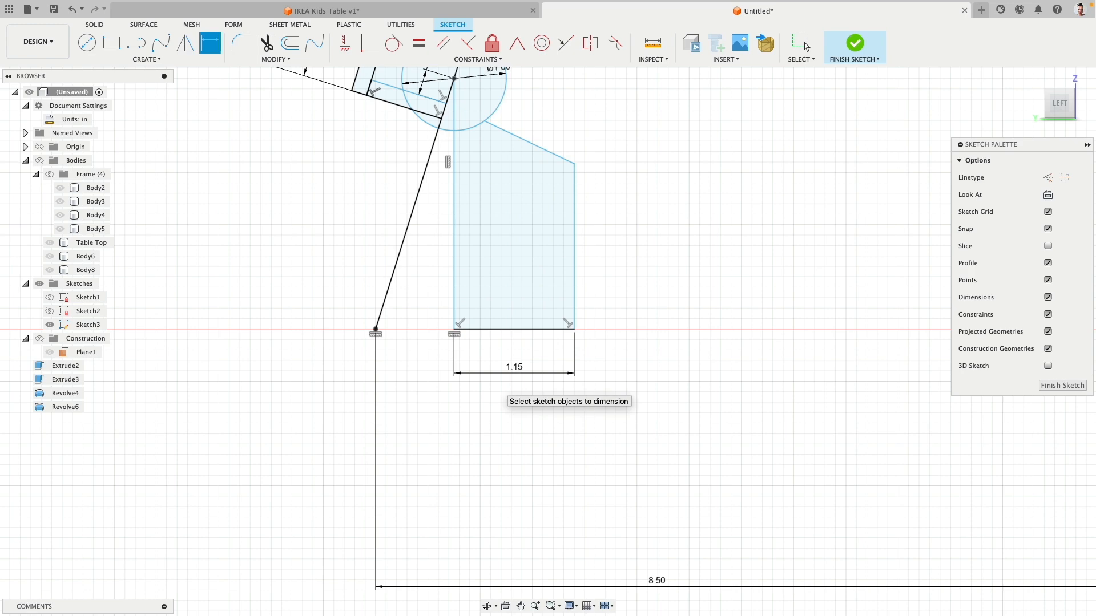
Step: Slide the circle's centre down the leg's centreline to about 0.78 in above the ground line
scroll(445, 364, "down", 4)
scroll(451, 263, "up", 2)
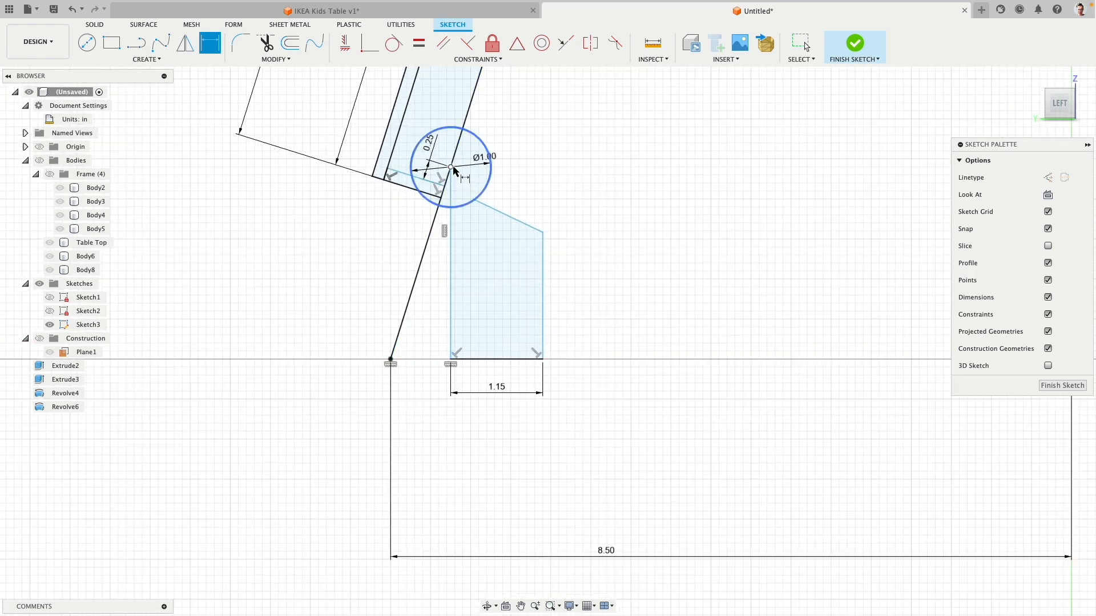
left_click_drag(451, 168, 412, 303)
scroll(440, 457, "up", 5)
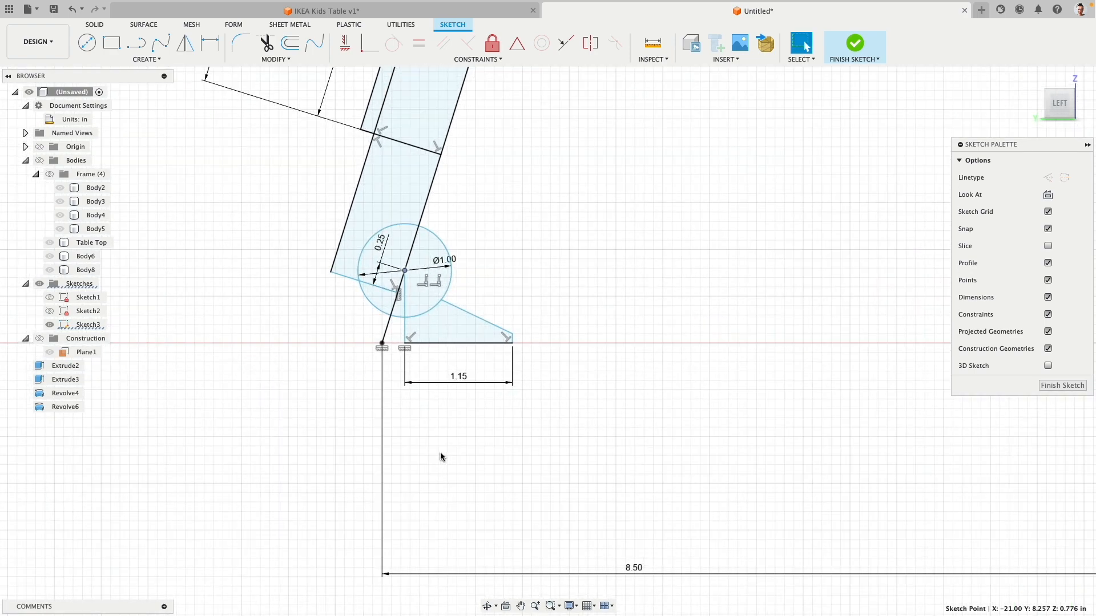
left_click(352, 385)
middle_click_drag(368, 356, 349, 385)
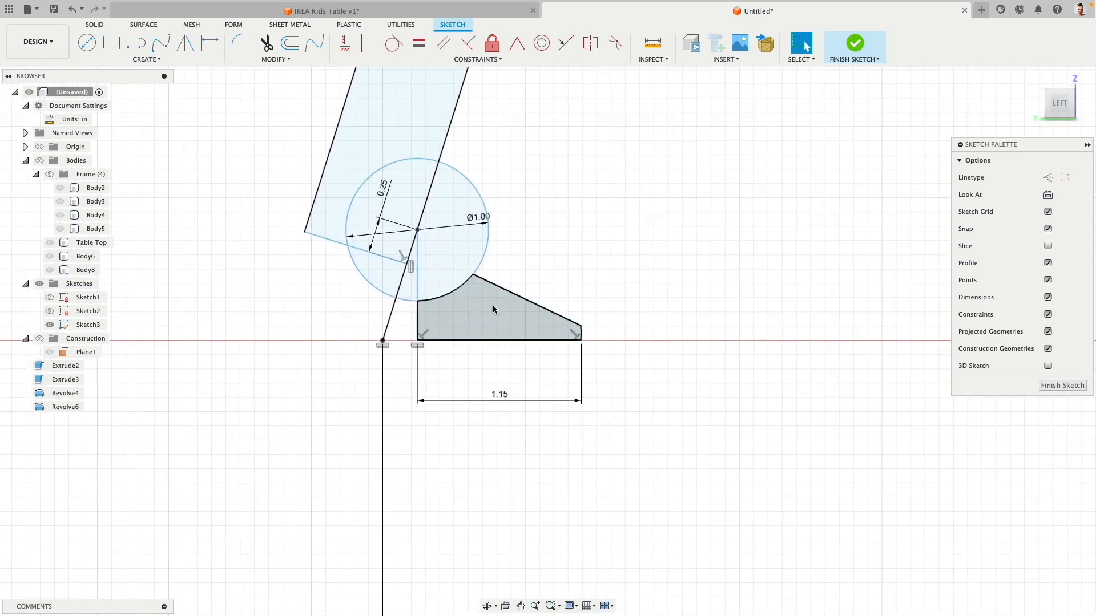
Step: Dimension the height of the foot outline's short outer vertical edge as 0.25 in
left_click(583, 337)
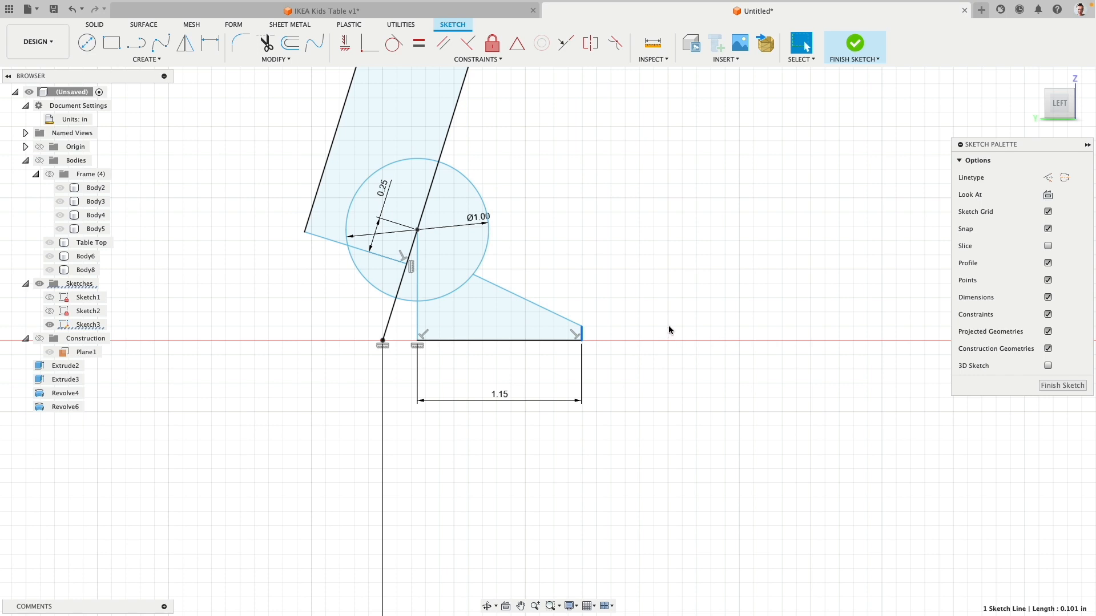
left_click(210, 43)
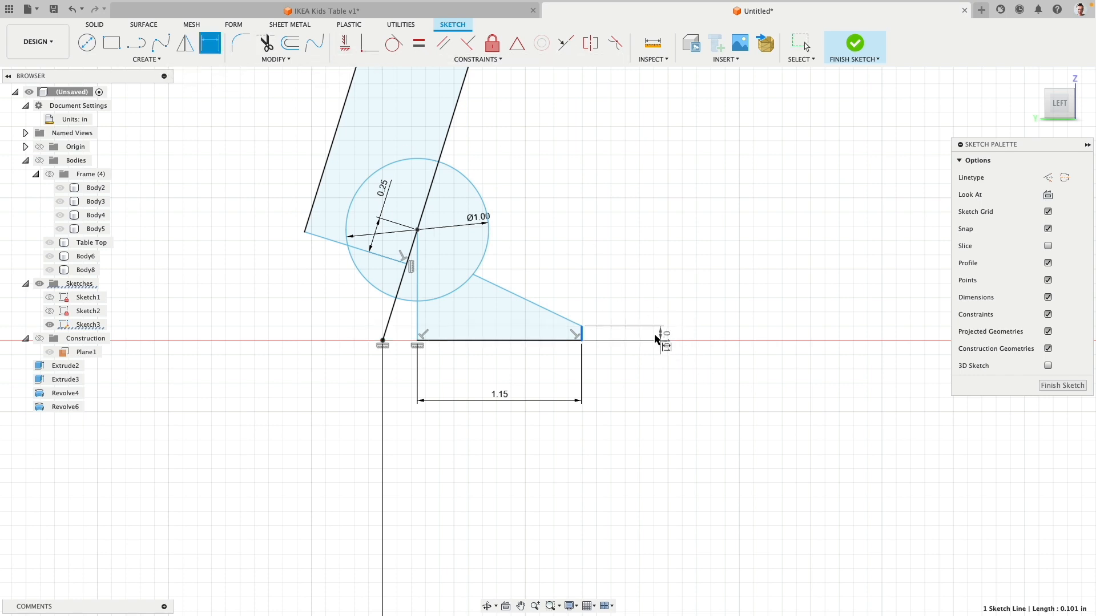
left_click(651, 337)
type("0.25")
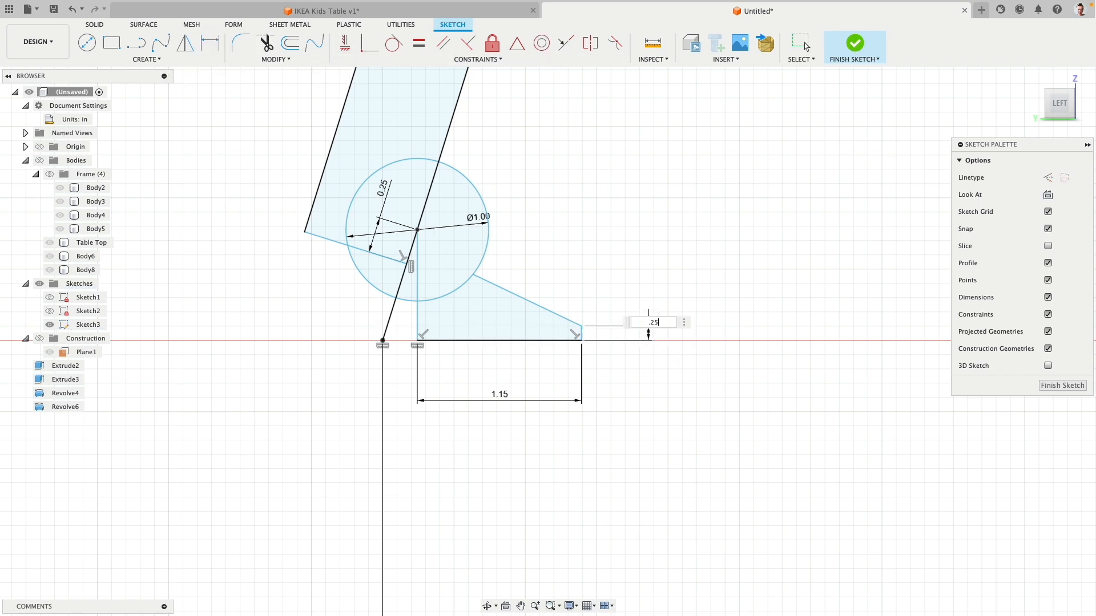
key("Return")
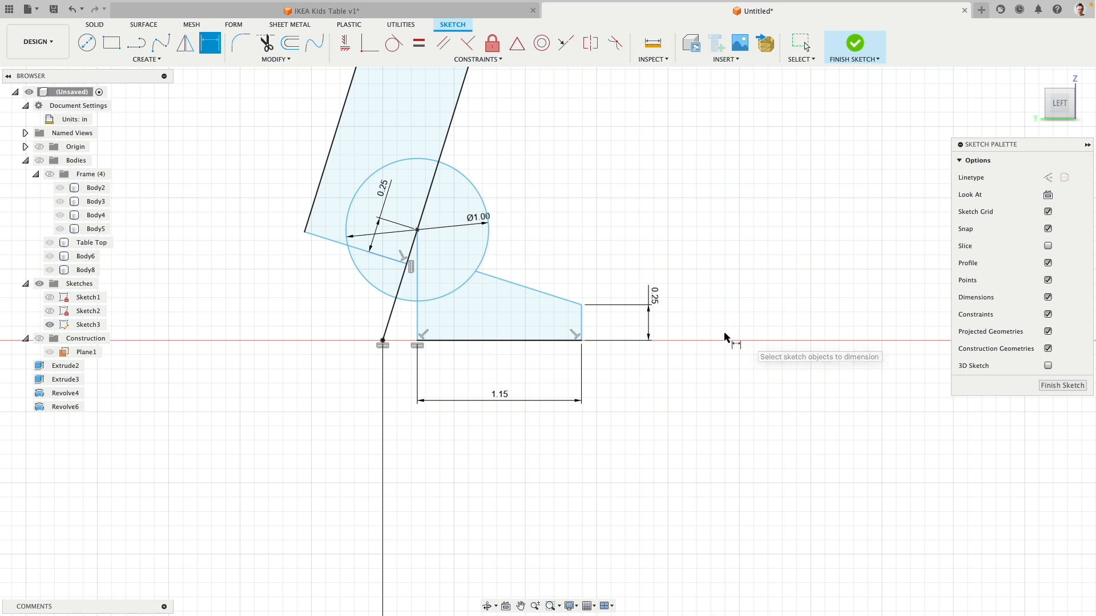
Step: Set the short outer vertical edge's height to 0.22 in
double_click(656, 303)
type("0.22")
key("Return")
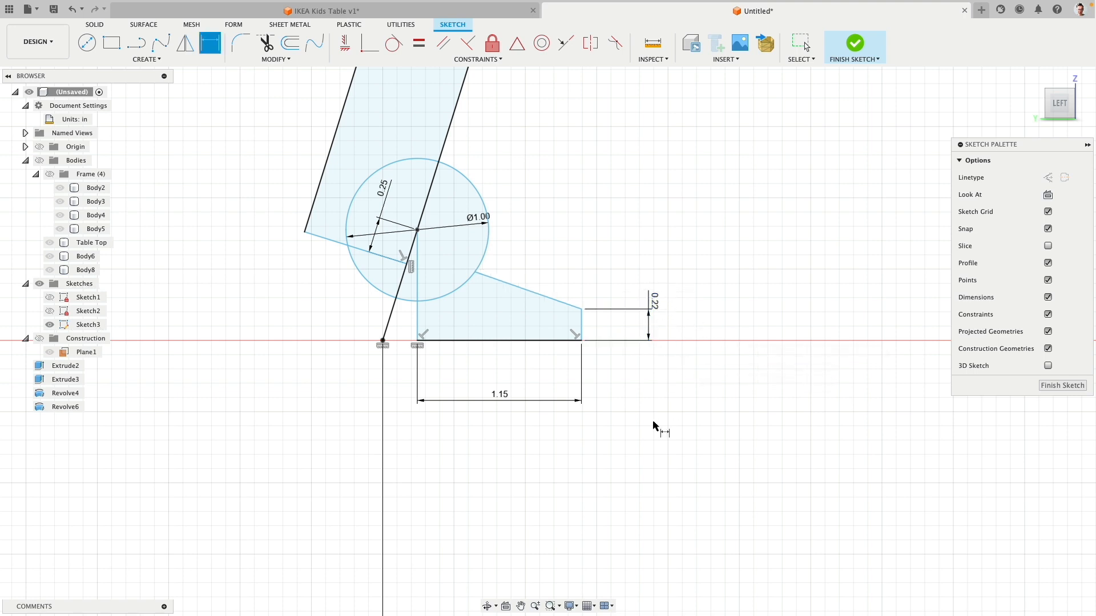
Step: Dimension the height from the base to the slanted edge's upper endpoint on the circle as 0.45 in
left_click(475, 272)
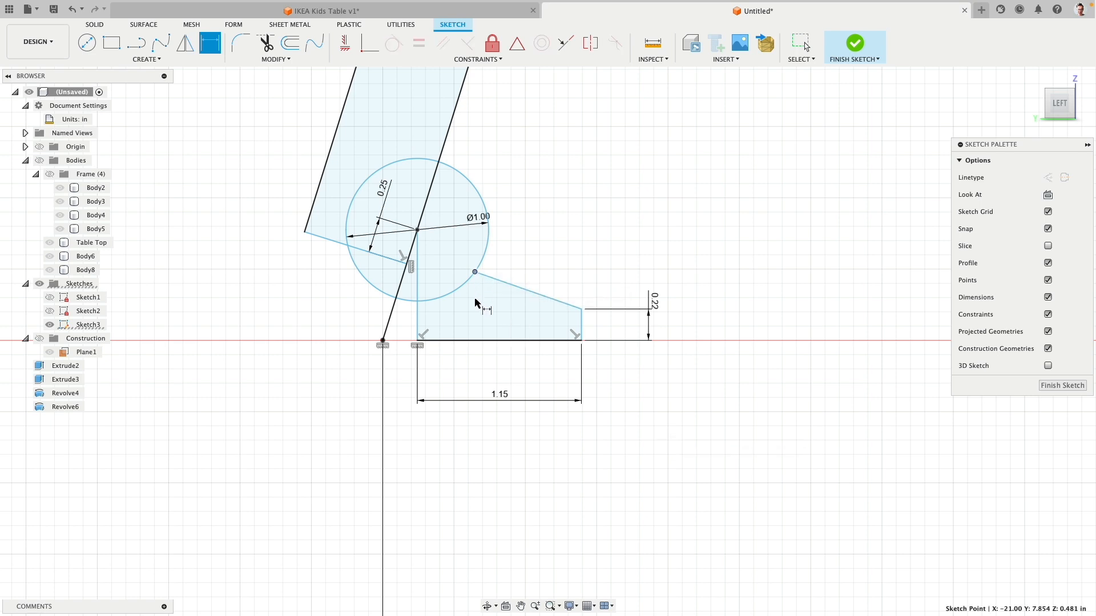
left_click(475, 340)
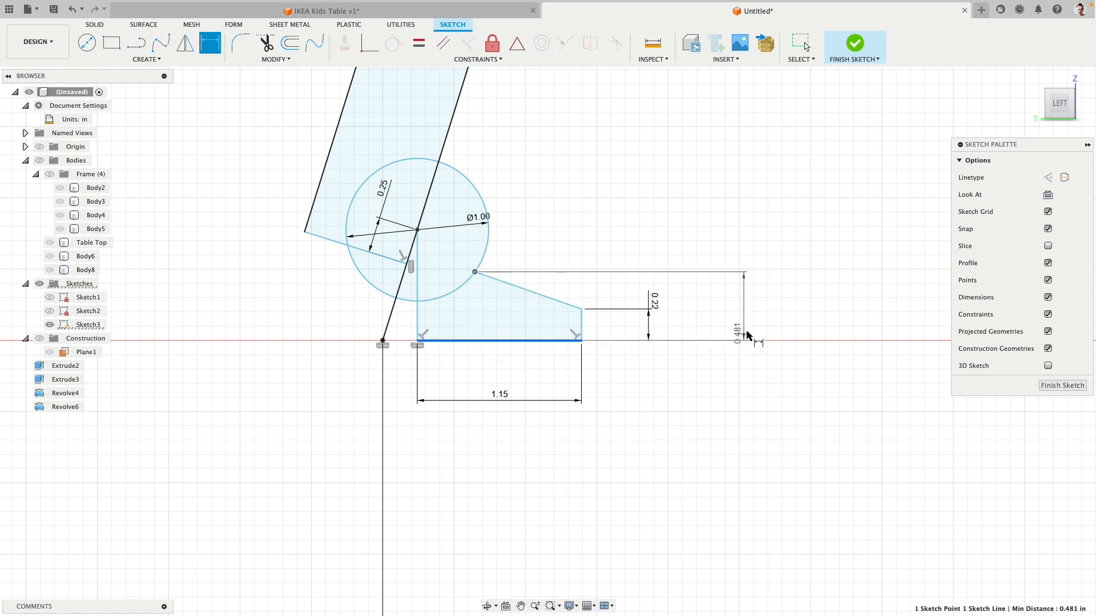
left_click(720, 313)
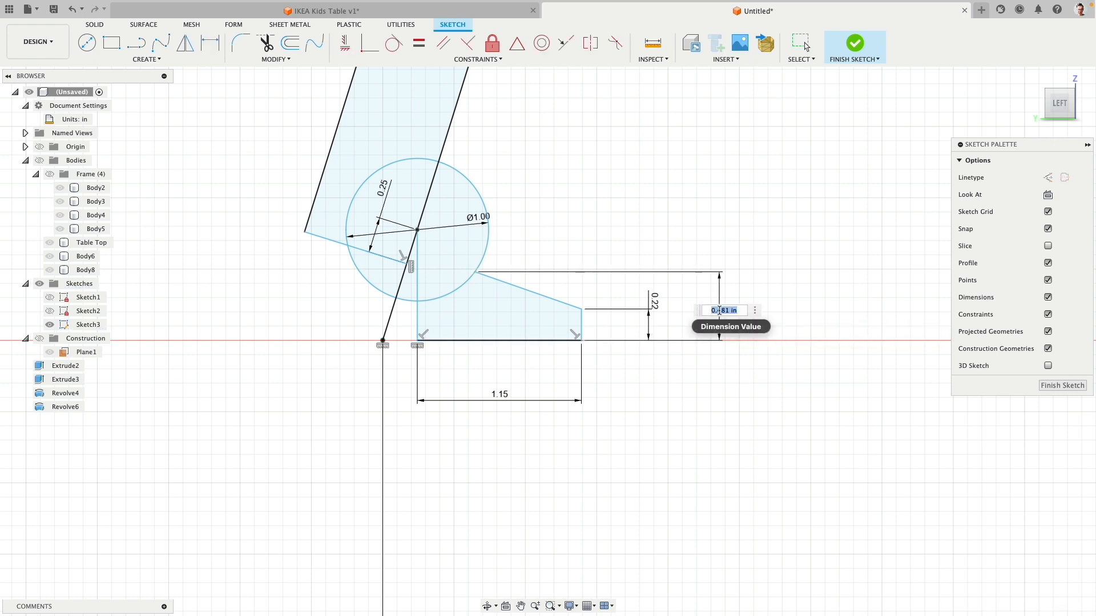
key("Return")
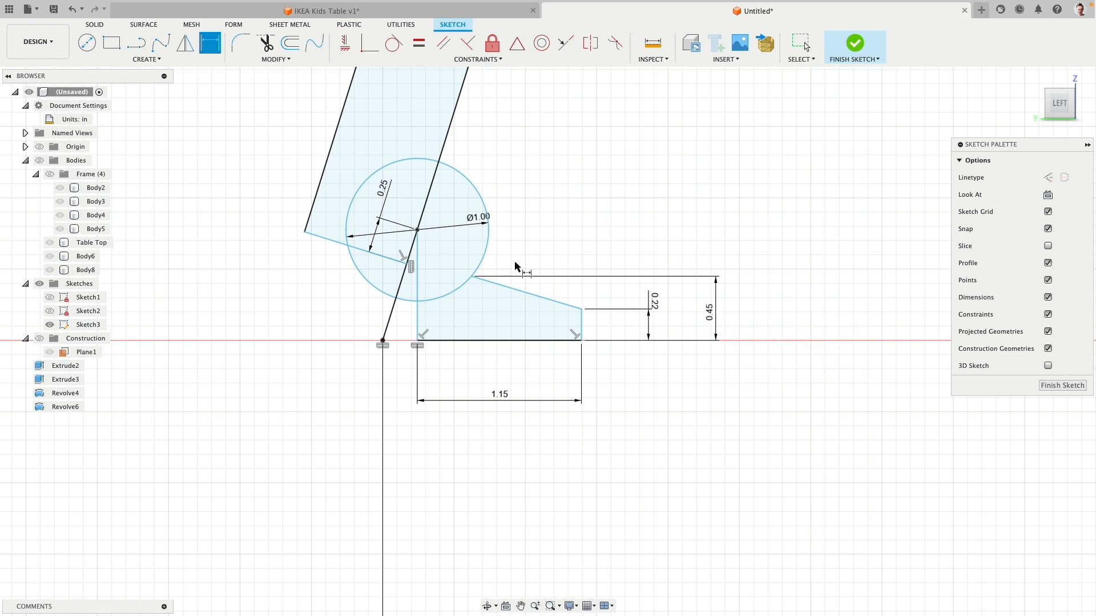
key("Escape")
Step: Nudge the foot outline's inner corner and slanted edge, and dimension the angle between the slanted and short vertical edges as 105°
left_click_drag(419, 339, 431, 327)
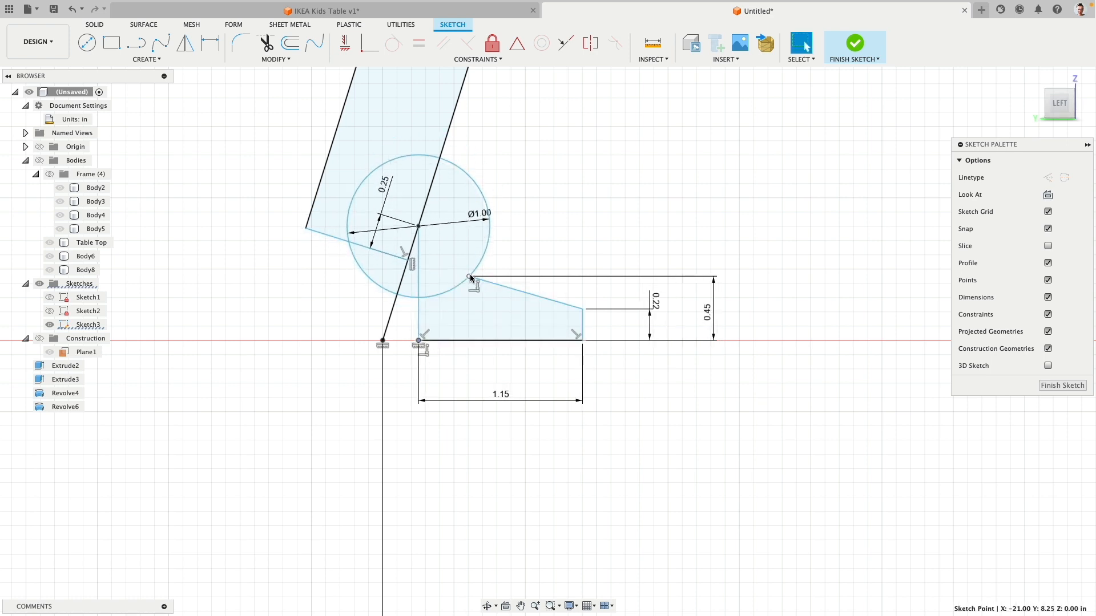
mouse_move(471, 279)
left_mouse_down()
mouse_move(455, 283)
mouse_move(474, 272)
mouse_move(467, 277)
left_mouse_up()
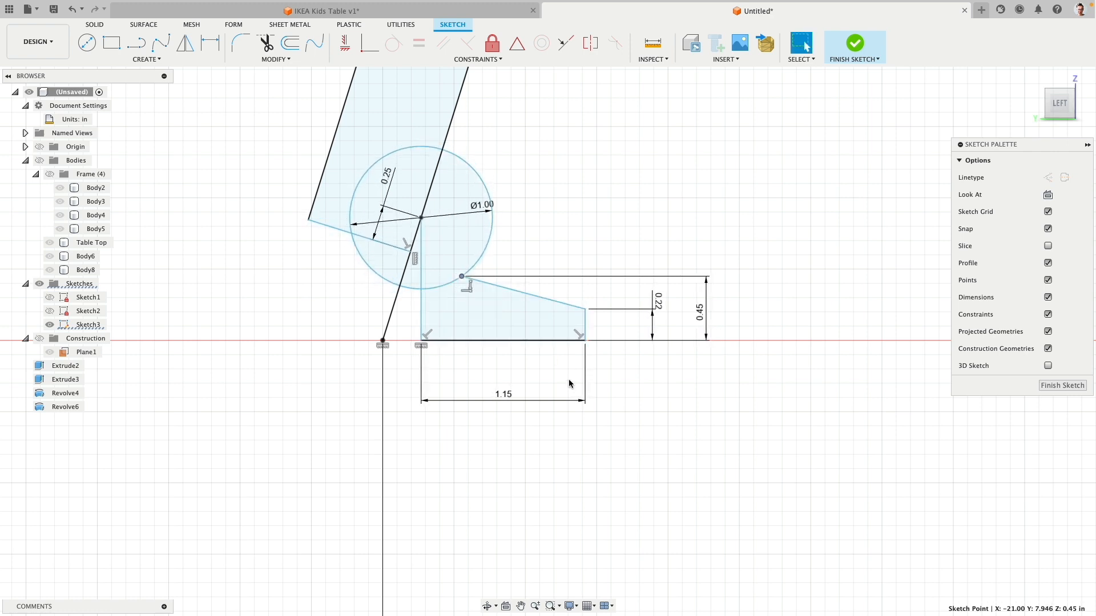
left_click(562, 305)
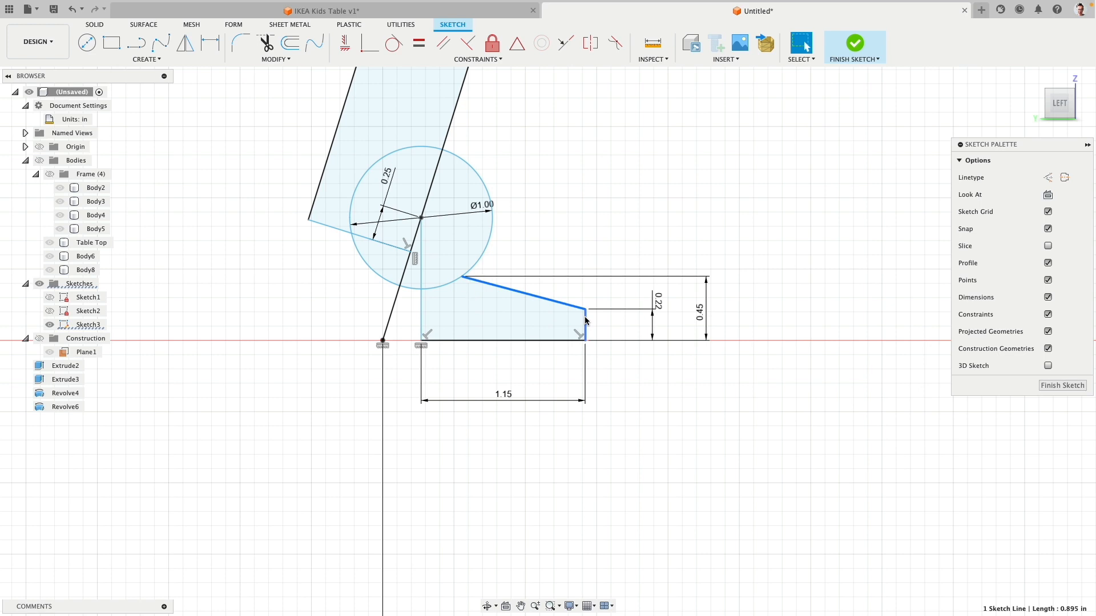
left_click(586, 321, "shift")
left_click(210, 43)
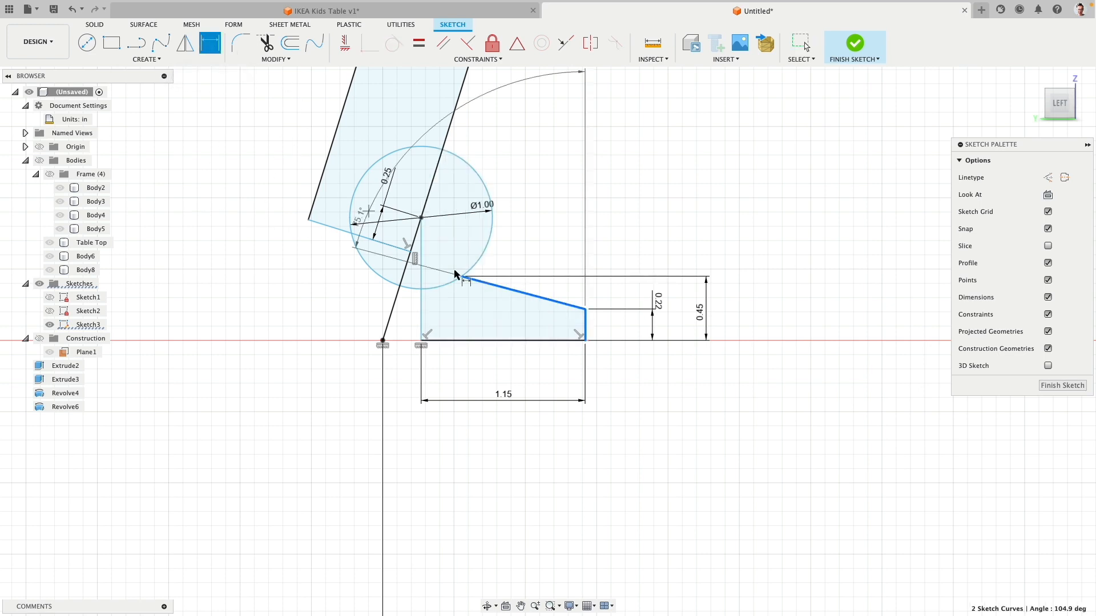
left_click(570, 322)
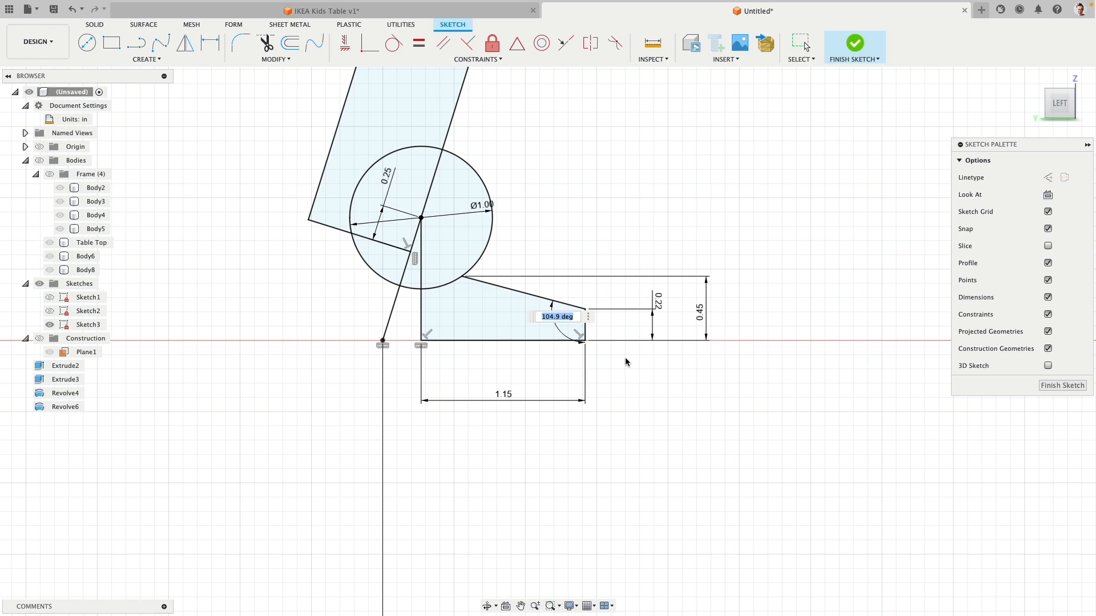
type("105")
key("Return")
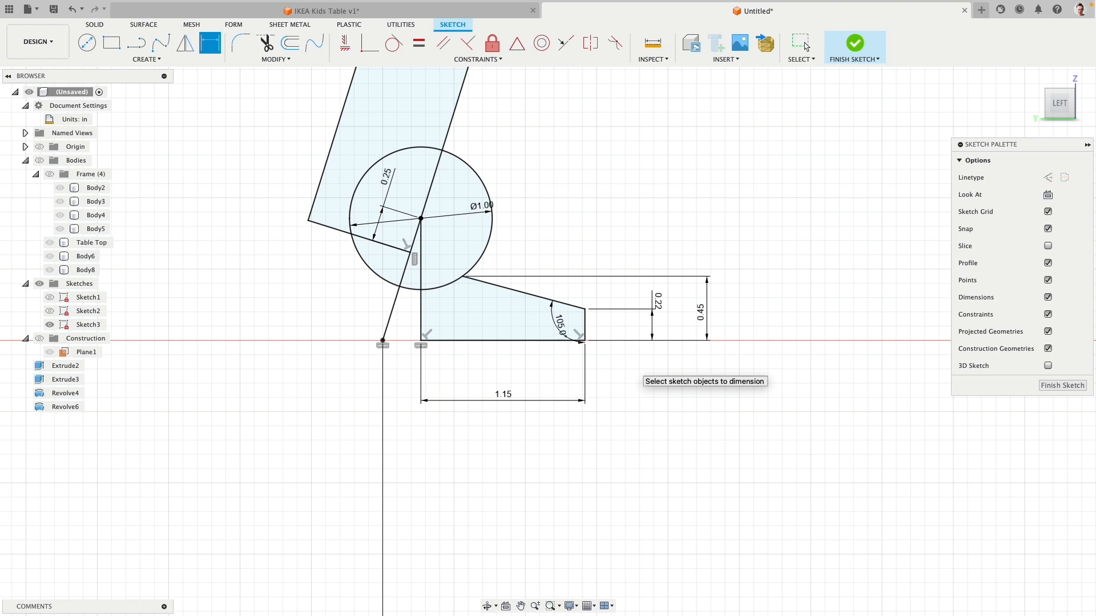
Step: Draw a line from the slanted edge's upper endpoint across the lower part of the circle to its opposite side
left_click(136, 43)
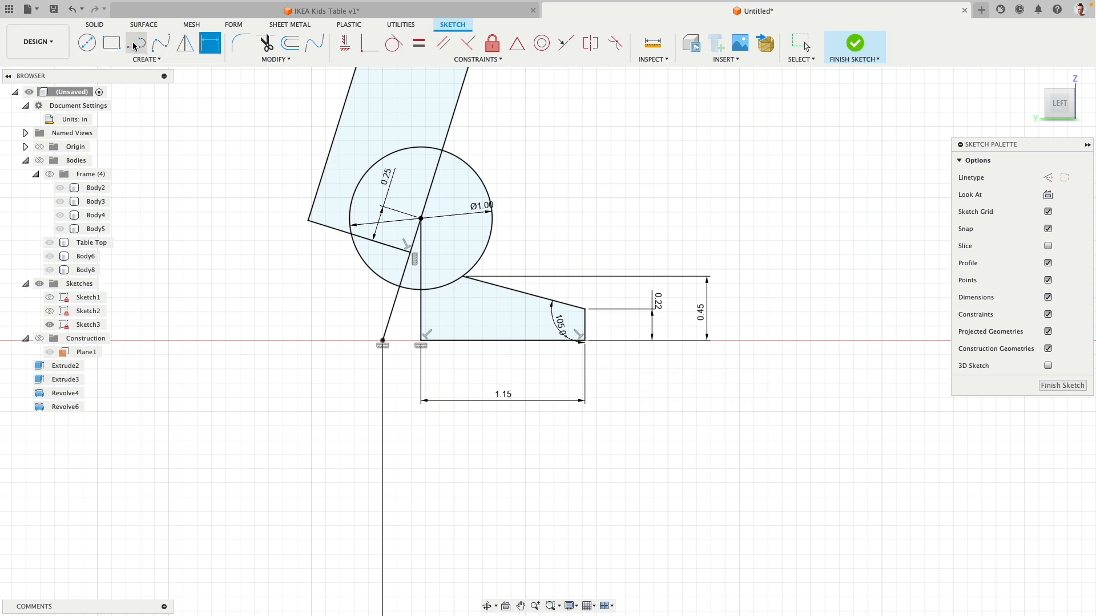
left_click(460, 278)
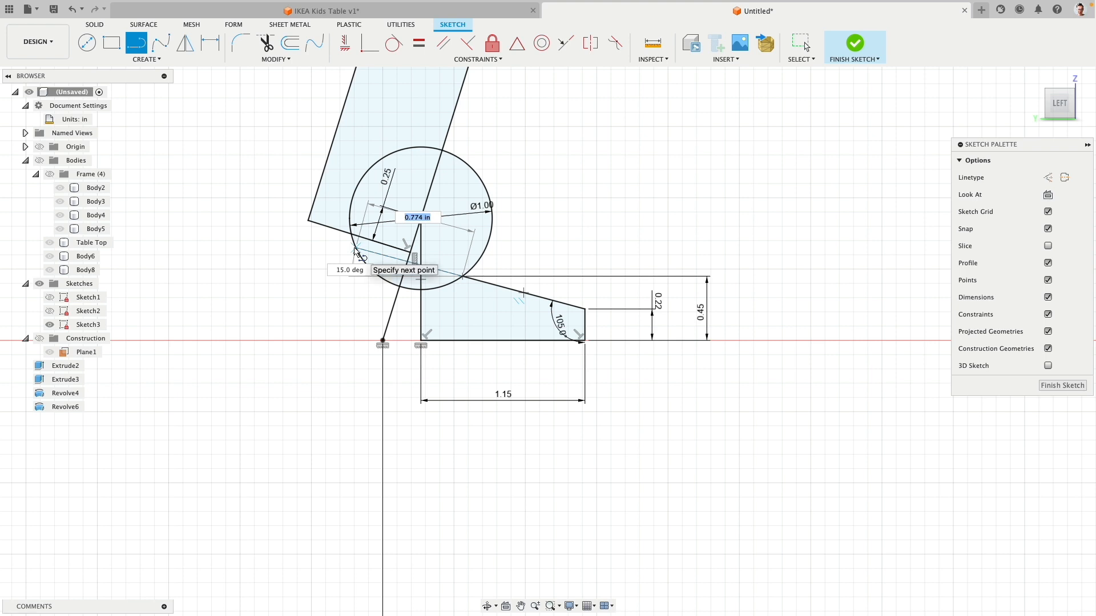
left_click(365, 263)
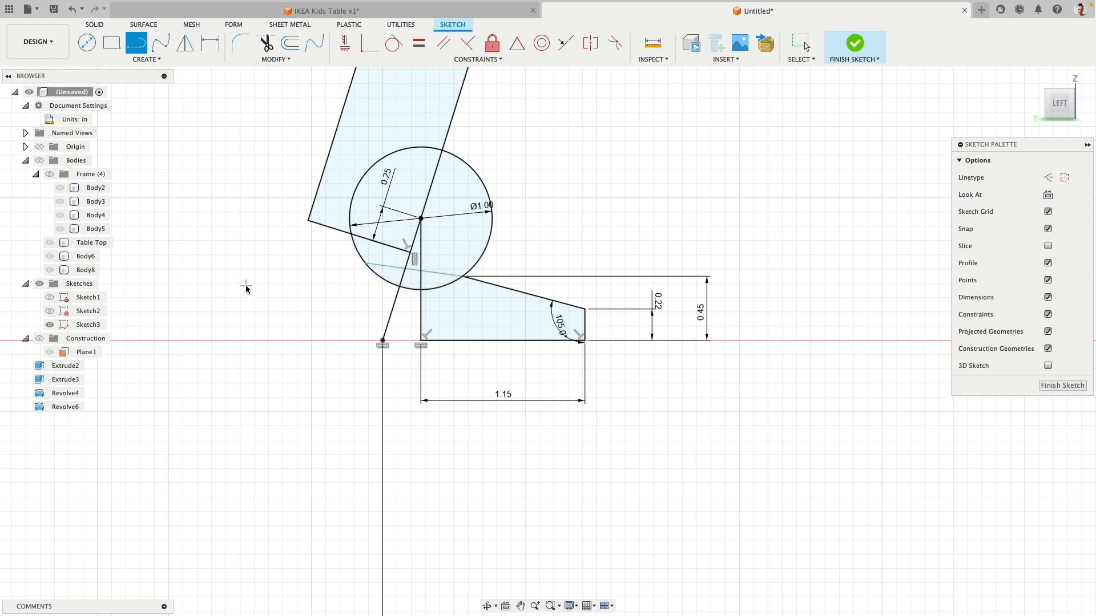
key("Escape")
Step: Constrain the line across the circle parallel to the leg's lower end edge
left_click(378, 265)
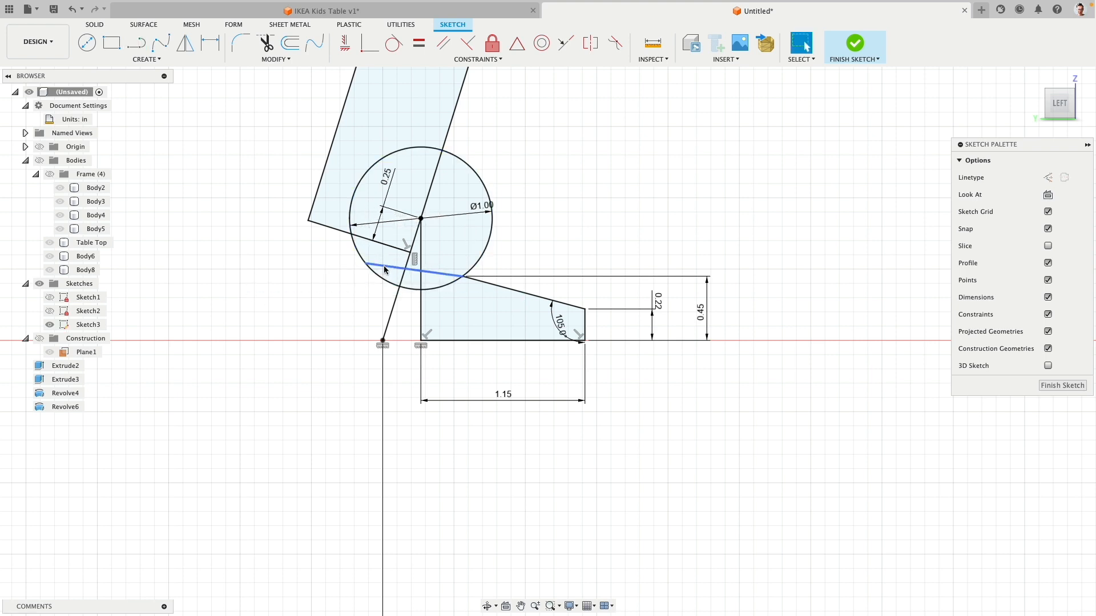
left_click(328, 227, "shift")
left_click(443, 43)
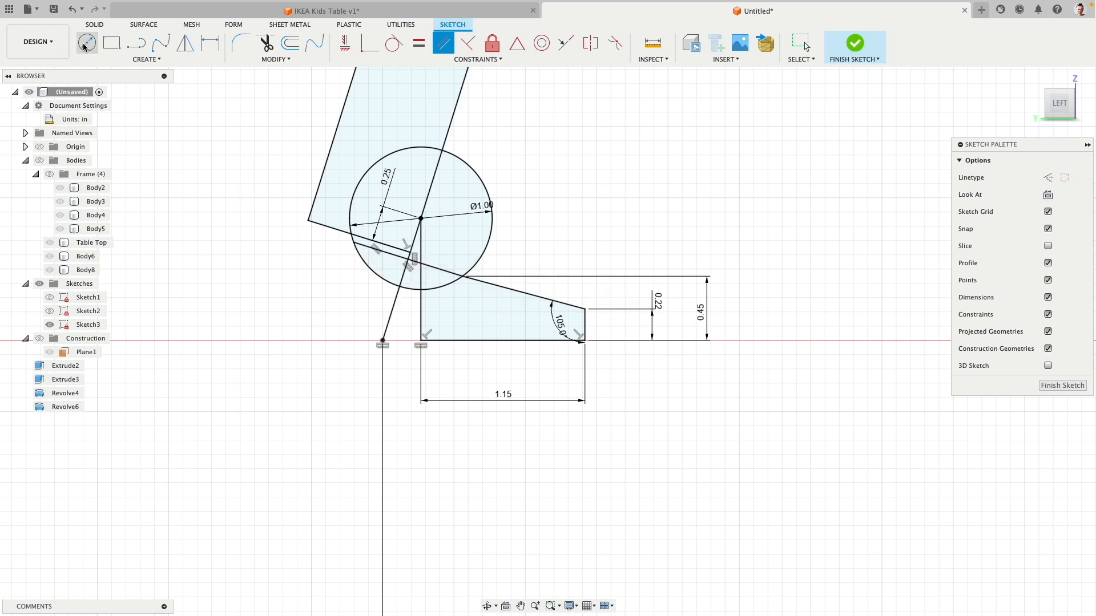
Step: Draw two connected construction lines starting at the inner corner of the leg's lower end, one heading outward and the other rising
left_click(136, 43)
left_click(414, 256)
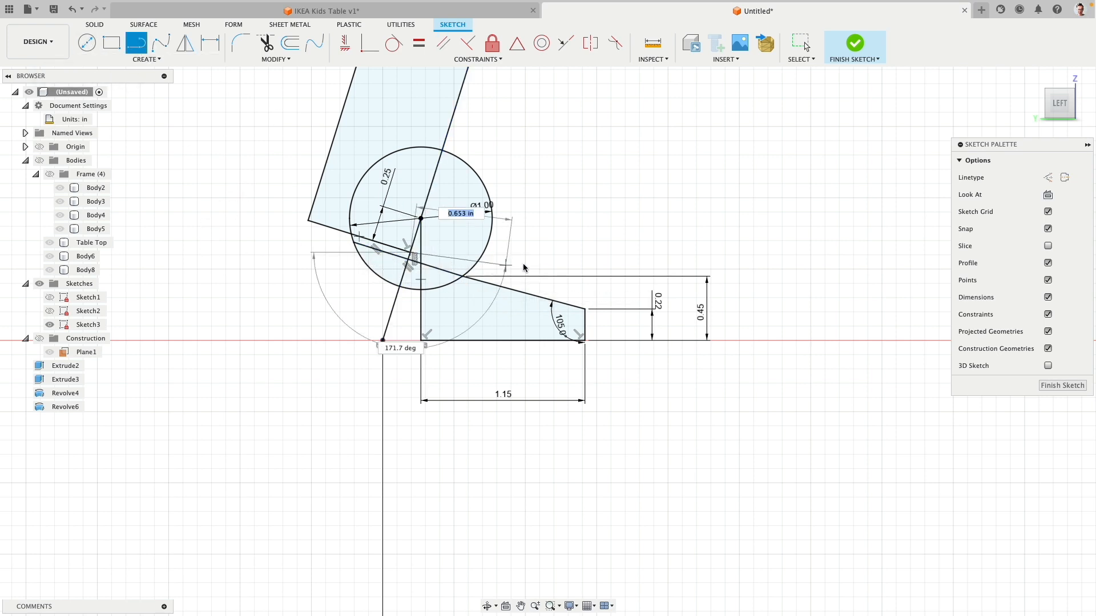
left_click(554, 268)
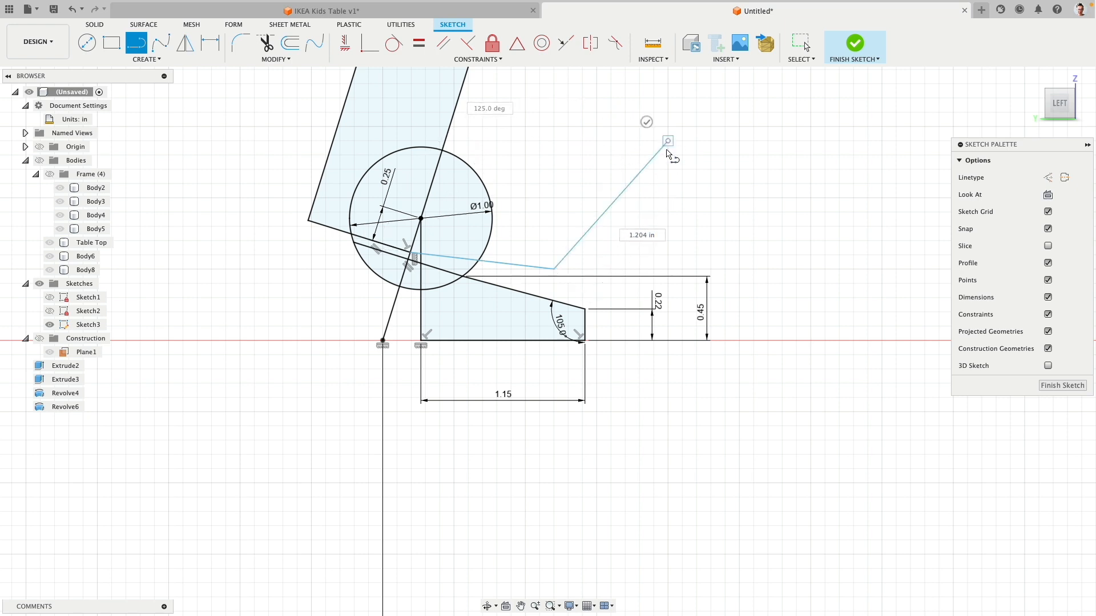
left_click(668, 141)
key("Escape")
left_click(562, 252)
left_click(525, 266)
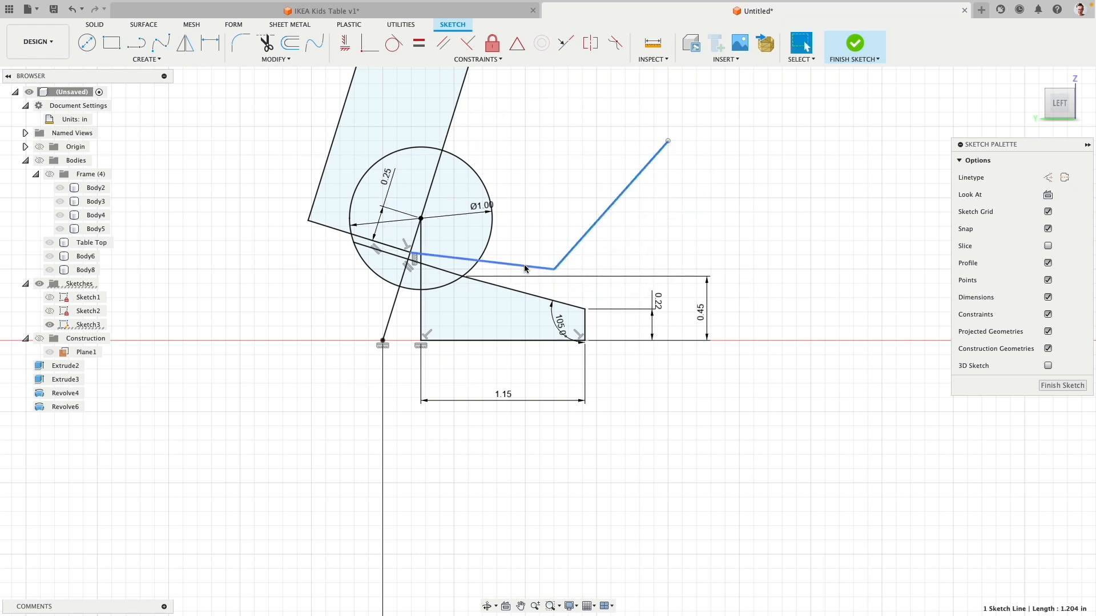
left_click(1047, 178)
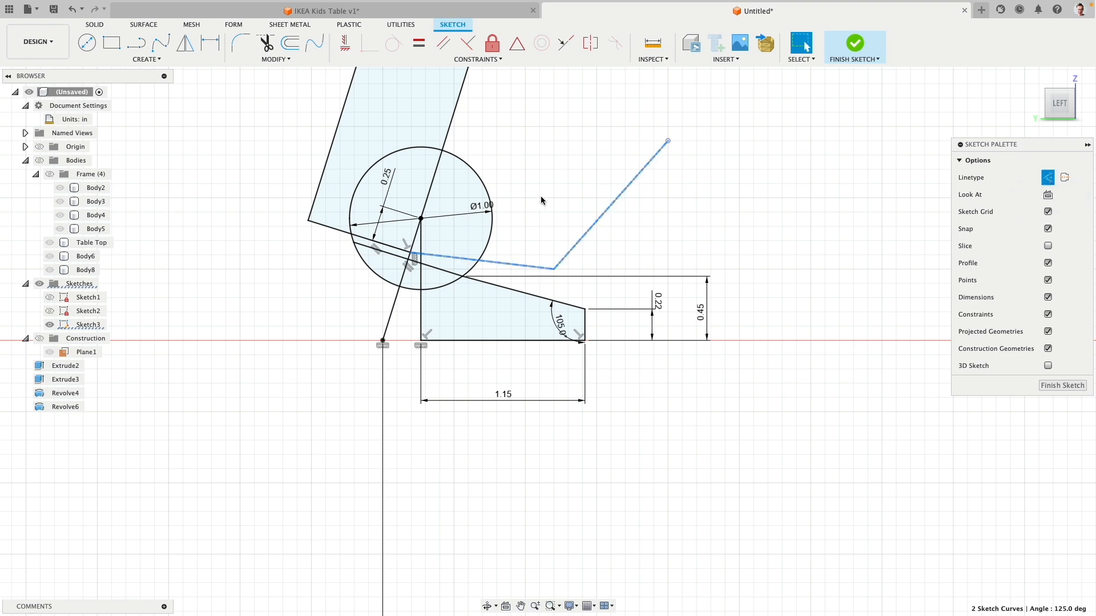
Step: Constrain the rising construction line parallel to the leg's centreline and the lower one parallel to the leg's lower end edge
left_click(526, 242)
left_click(451, 126, "shift")
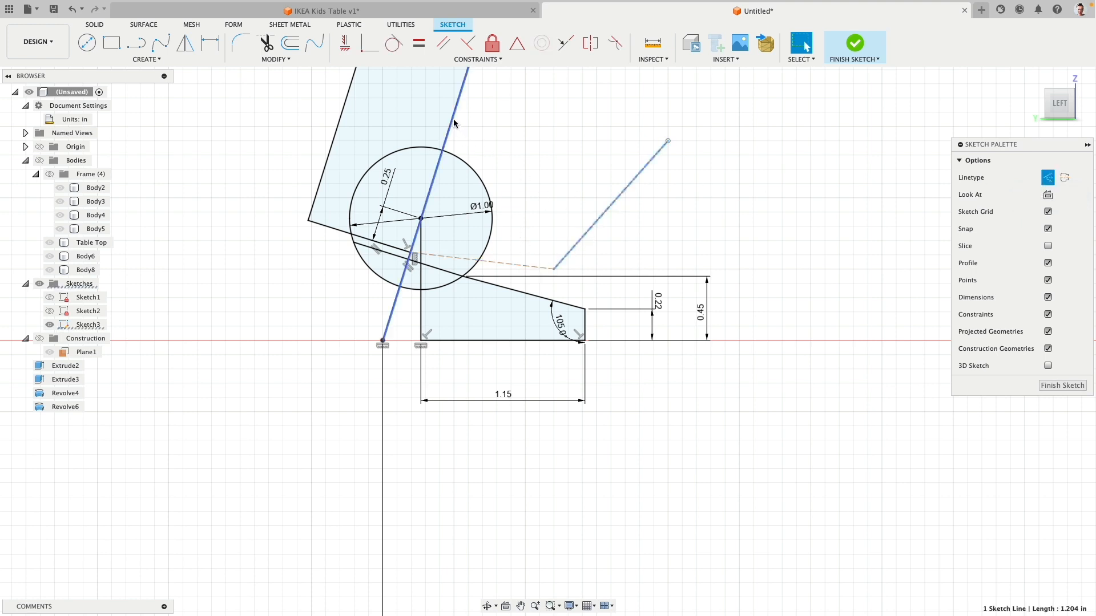
left_click(448, 44)
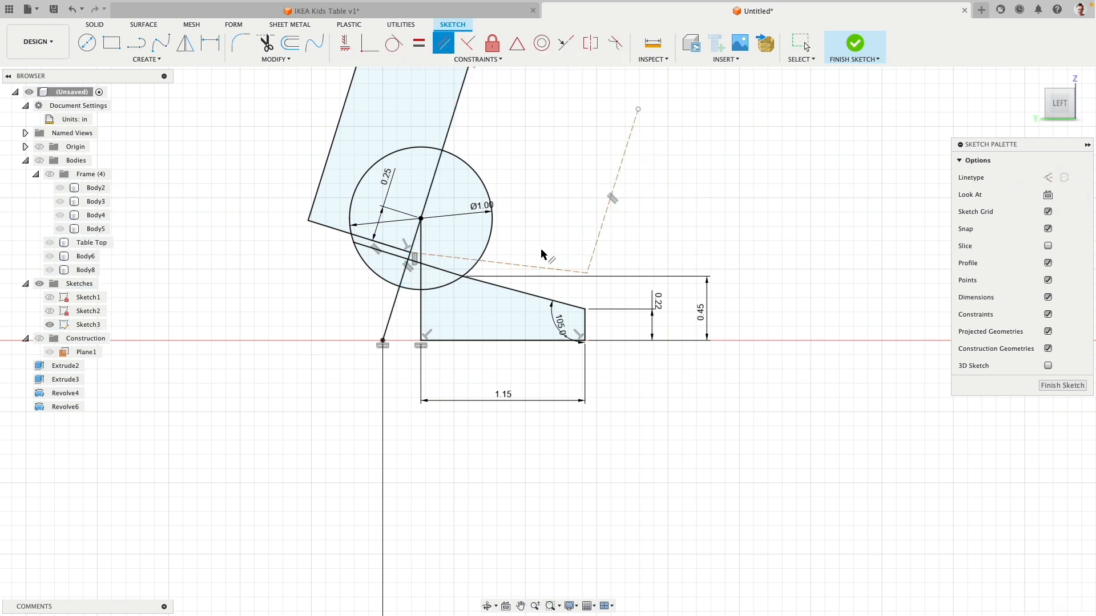
left_click(331, 229)
left_click(331, 228, "shift")
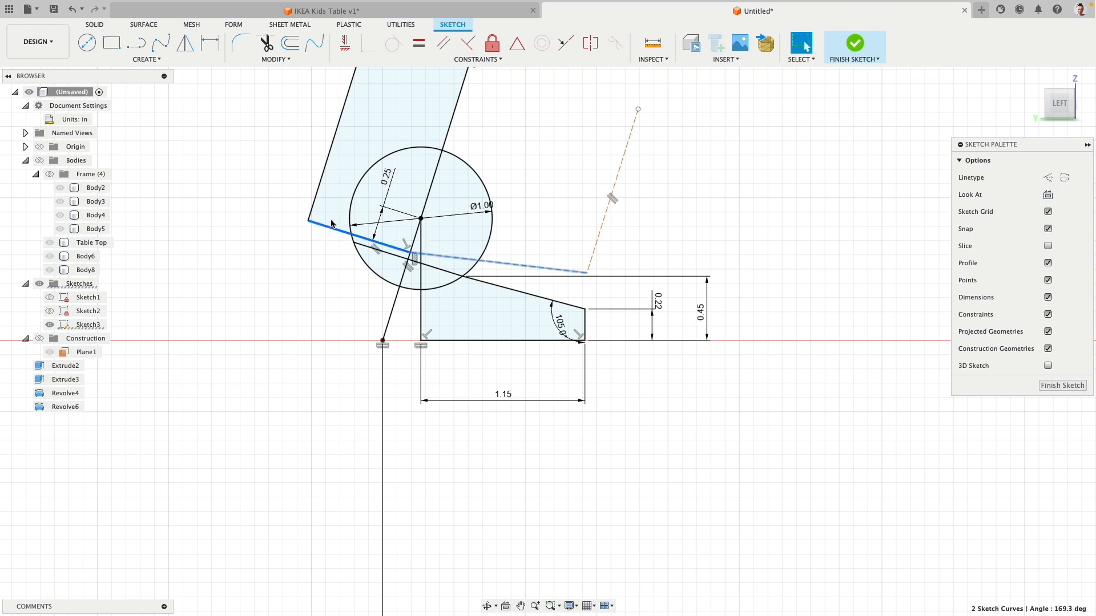
left_click(443, 44)
Step: Make the lower construction line equal in length to the leg's lower end edge
left_click(414, 236)
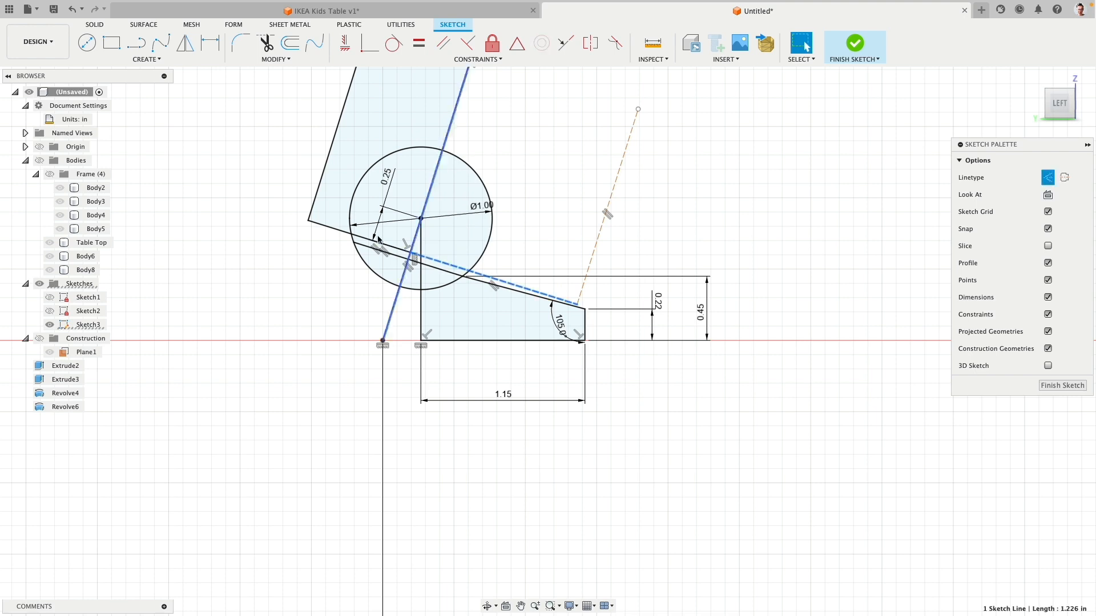
left_click(421, 44)
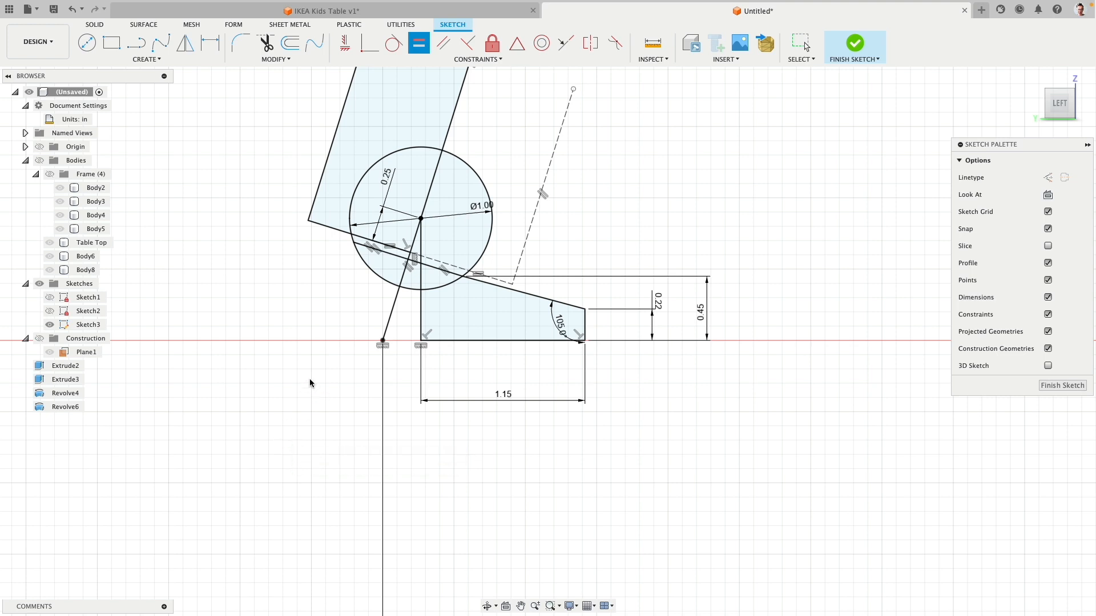
key("Escape")
Step: Change the line across the lower part of the circle to a construction line
left_click(393, 255)
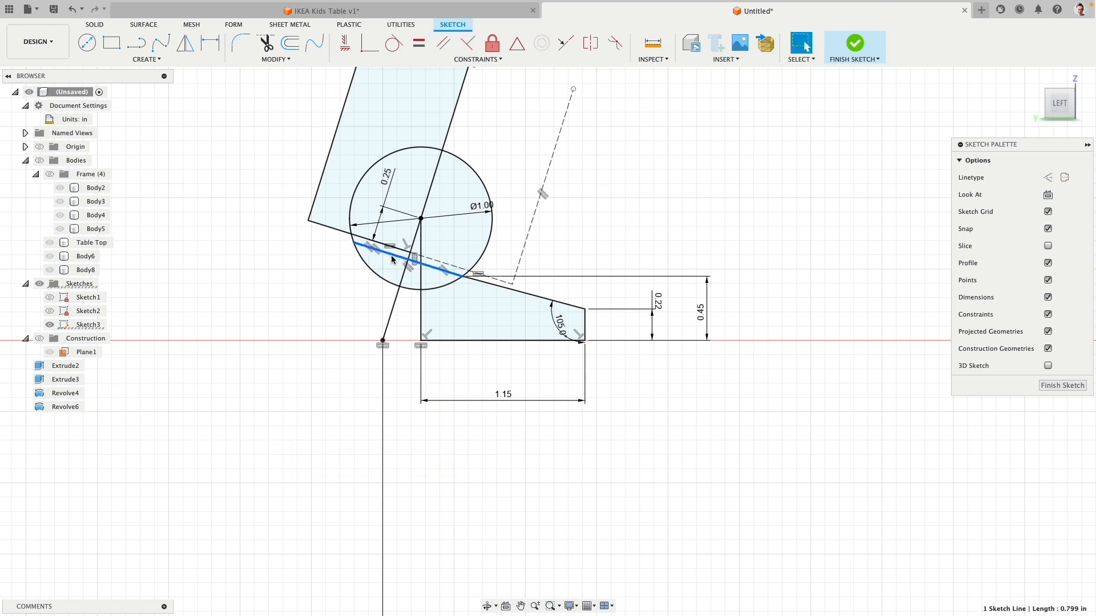
left_click(1048, 177)
left_click(724, 228)
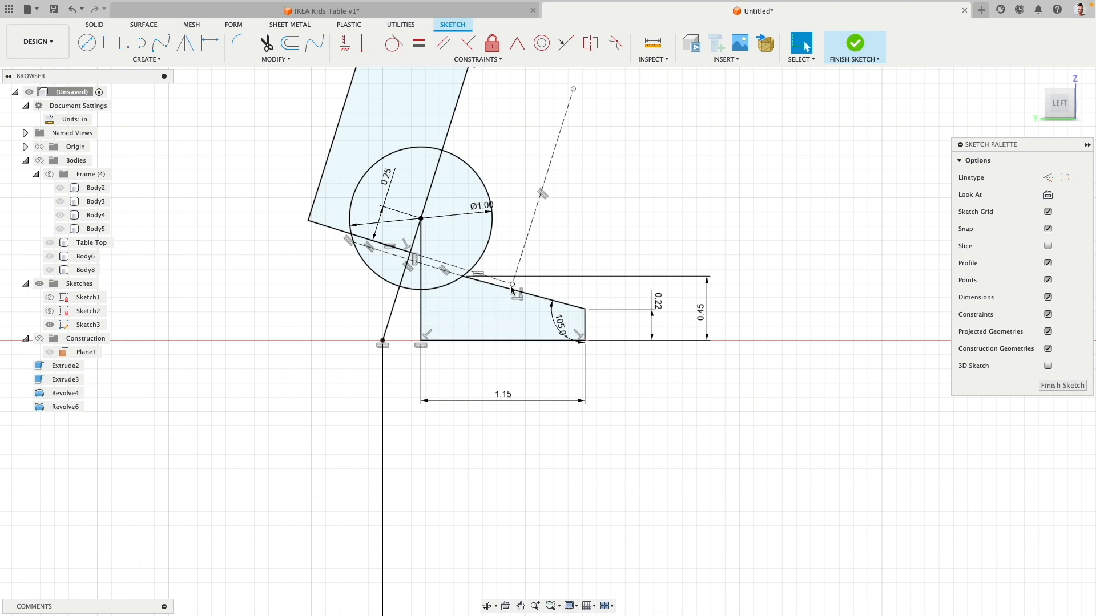
Step: Try setting the angle between the foot's slanted and short vertical edges to 100°
double_click(579, 338)
type("10")
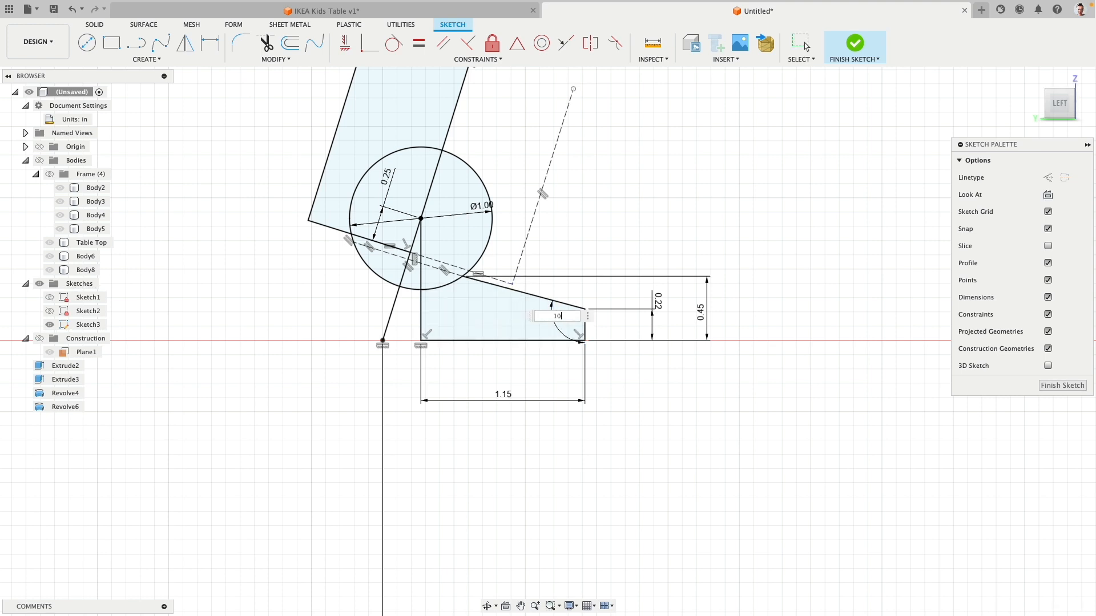
type("0")
key("Return")
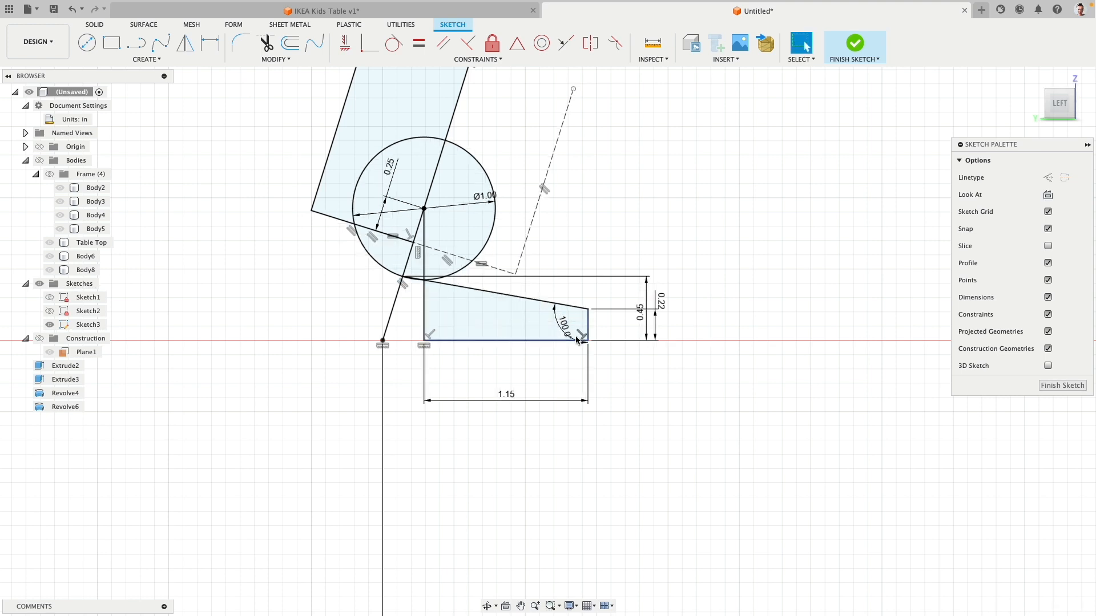
key("ctrl+z")
Step: Delete the foot's angle dimension and shift the slanted edge's upper endpoint slightly inward along the circle
left_click(559, 324)
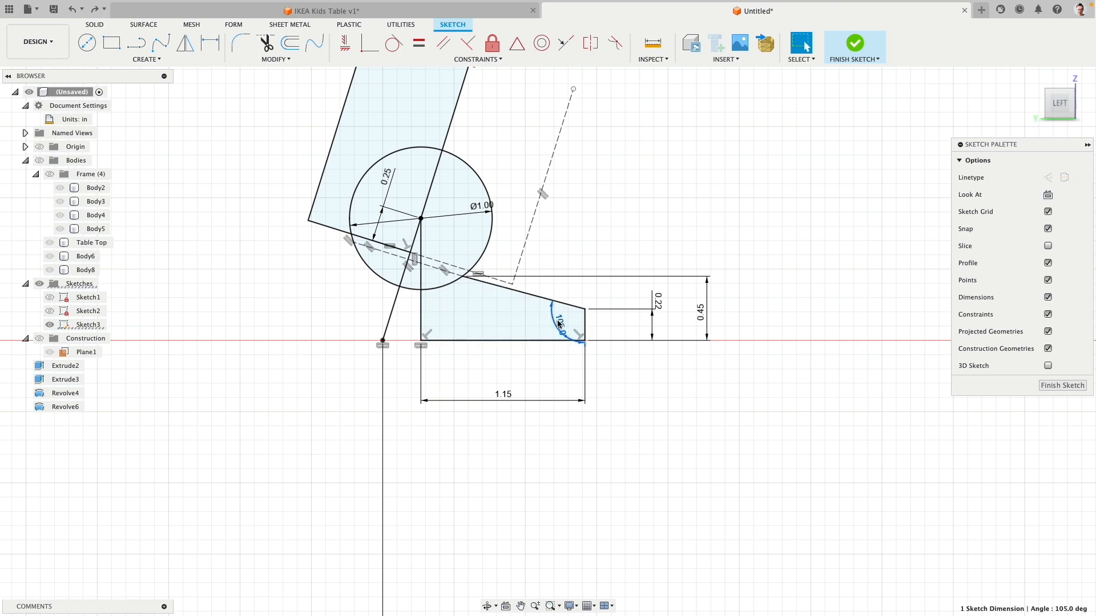
key("Delete")
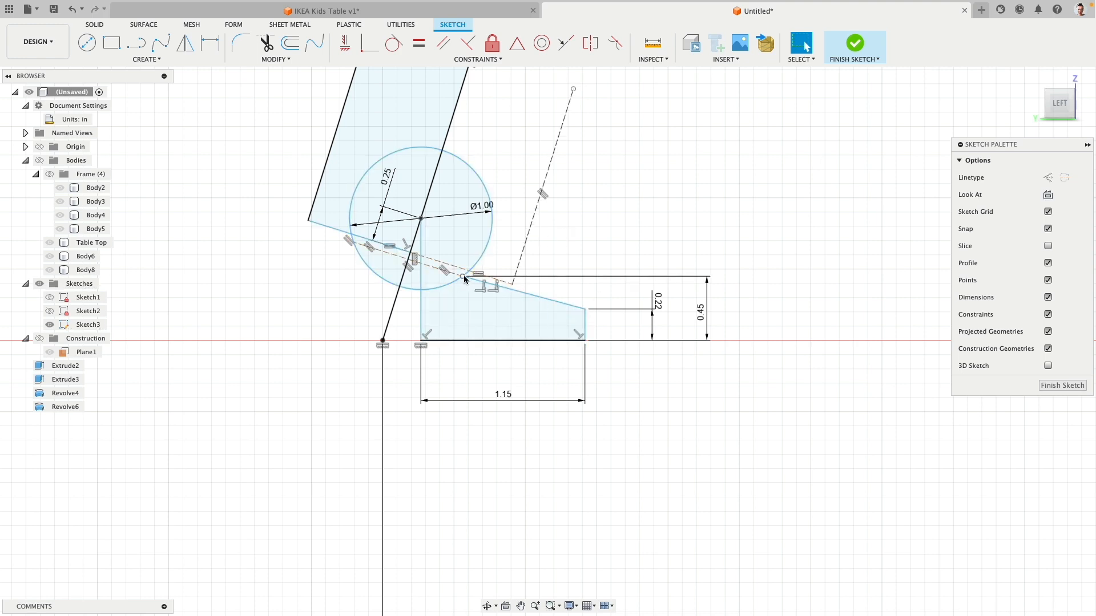
left_click_drag(464, 278, 456, 279)
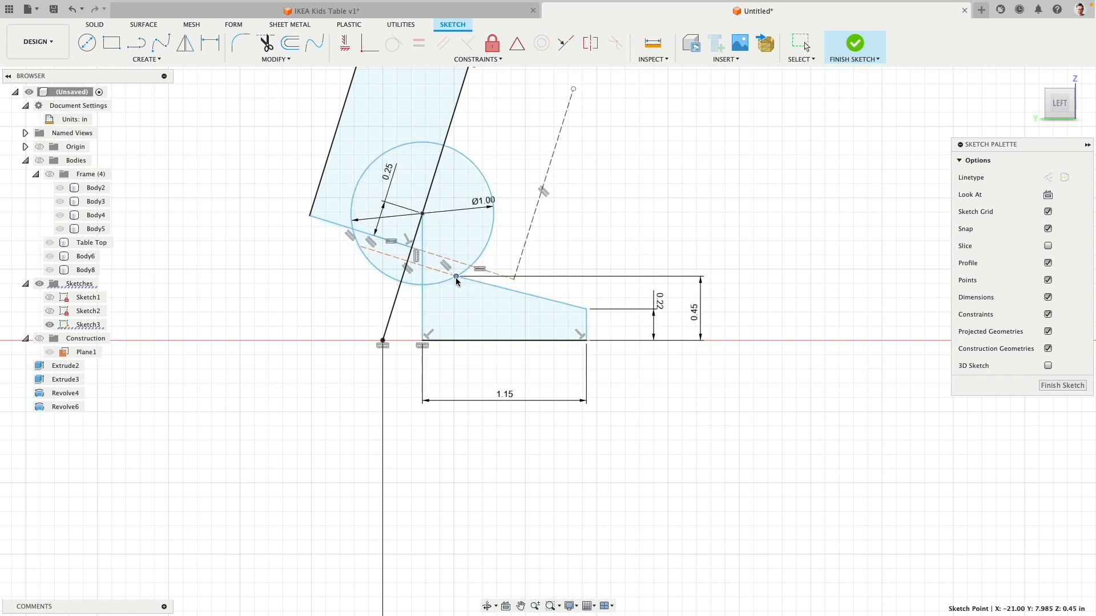
Step: Dimension the angle between the foot's slanted edge and short vertical edge as 103°
left_click(492, 285)
left_click(584, 323)
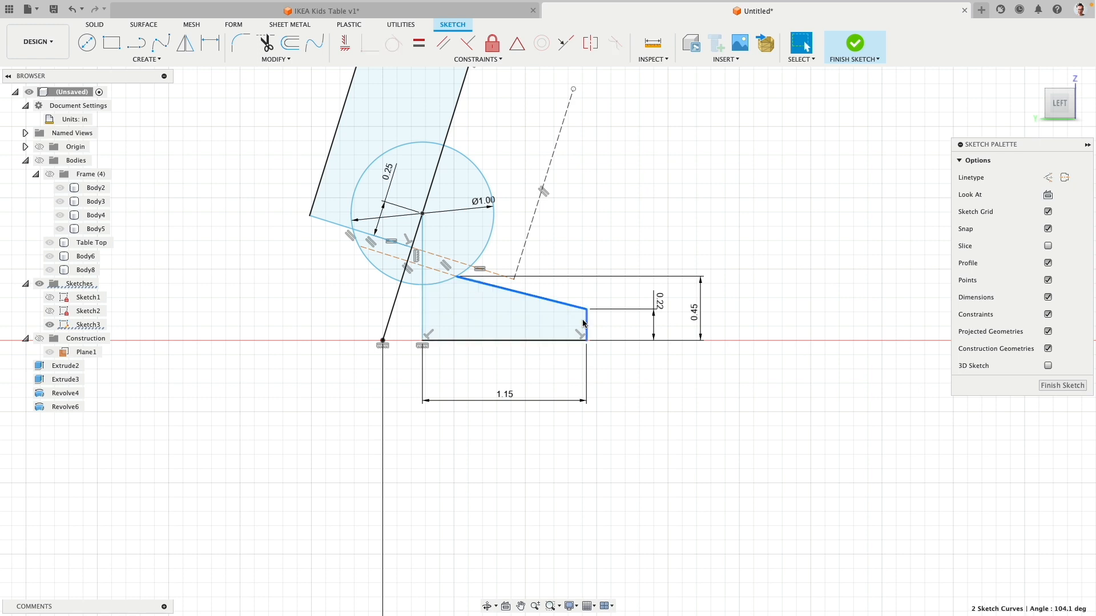
left_click(210, 43)
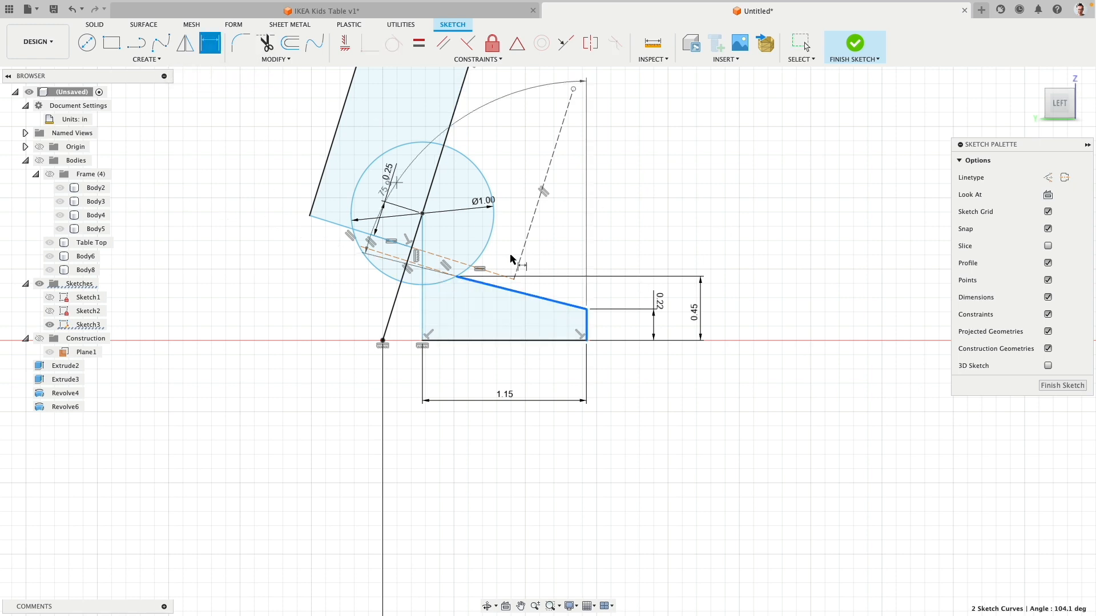
left_click(549, 319)
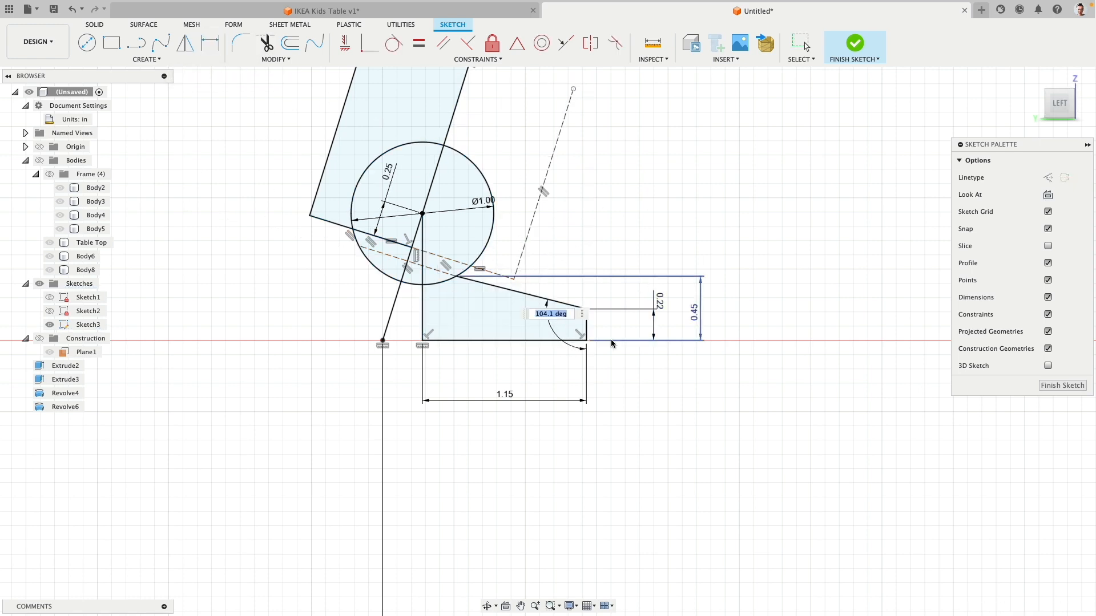
type("10")
key("Return")
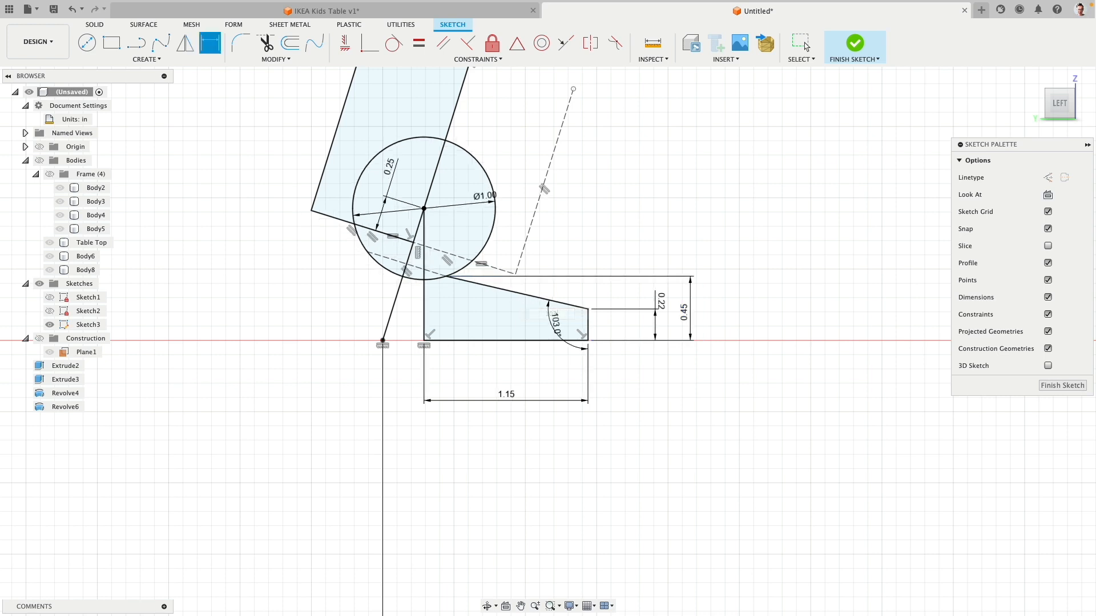
Step: Set the angle between the foot's slanted and short vertical edges to 104°
double_click(555, 327)
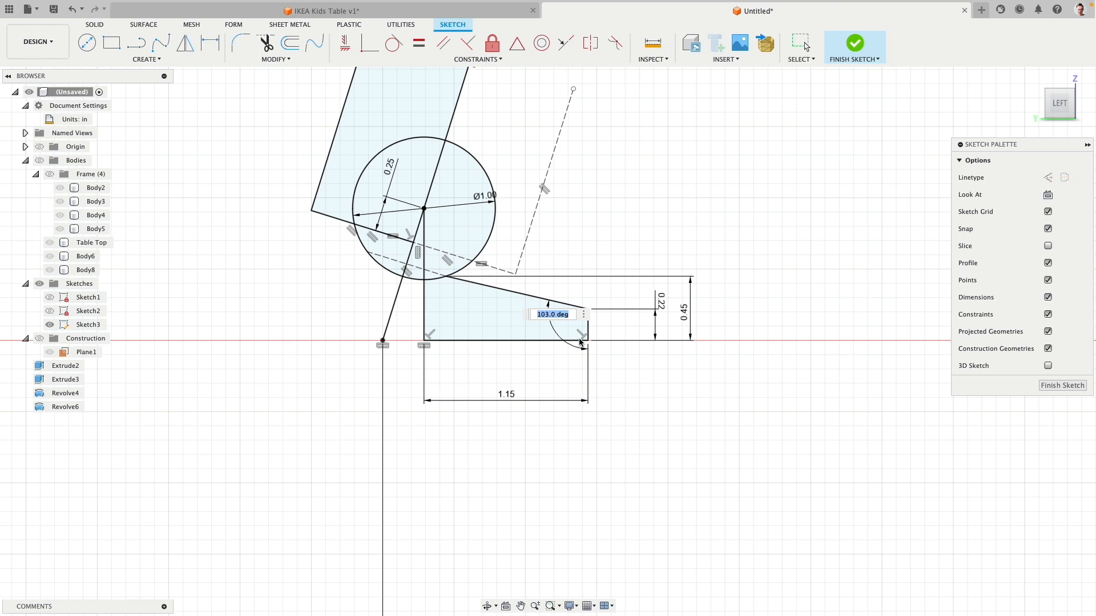
type("104")
key("Return")
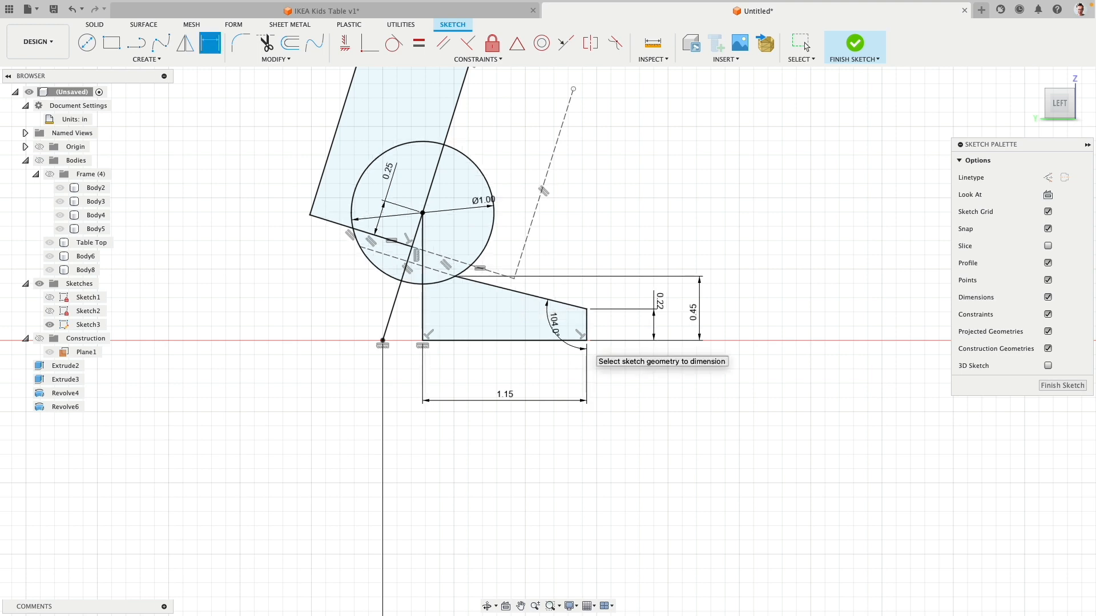
Step: Set the height of the foot's short outer vertical edge to 0.20 in
double_click(658, 300)
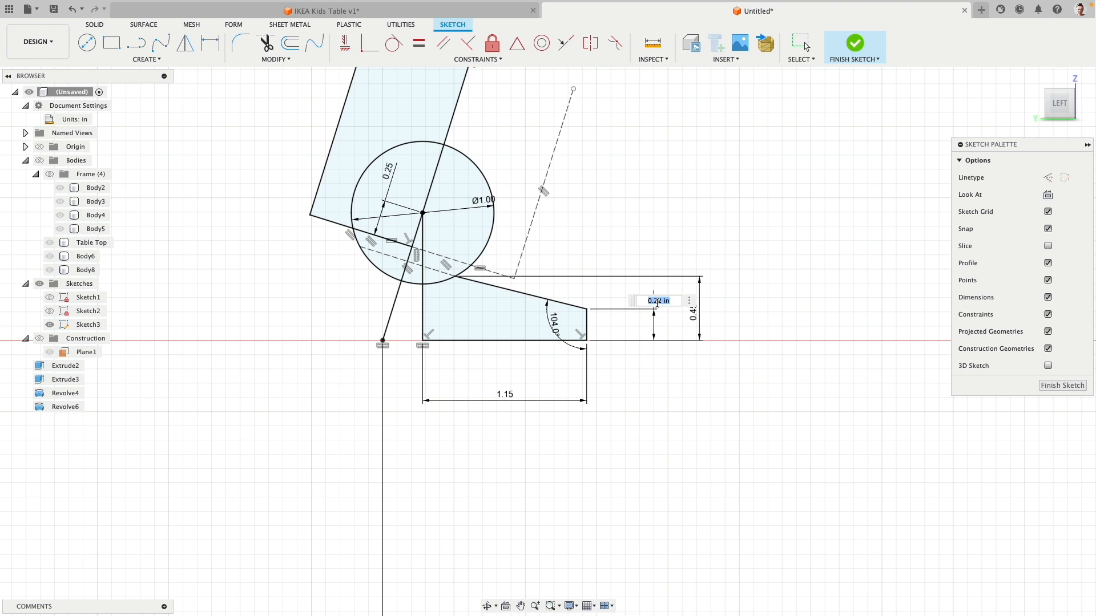
key("BackSpace")
type(".20")
key("Return")
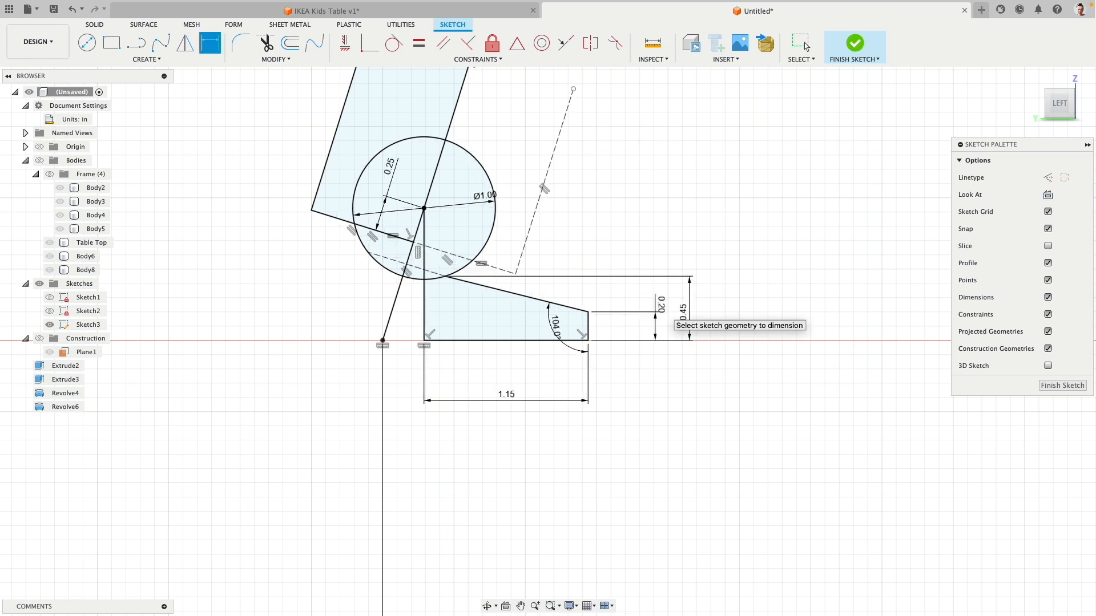
Step: Set the foot's slanted-edge angle to 105° and finish the sketch
double_click(554, 326)
type("105")
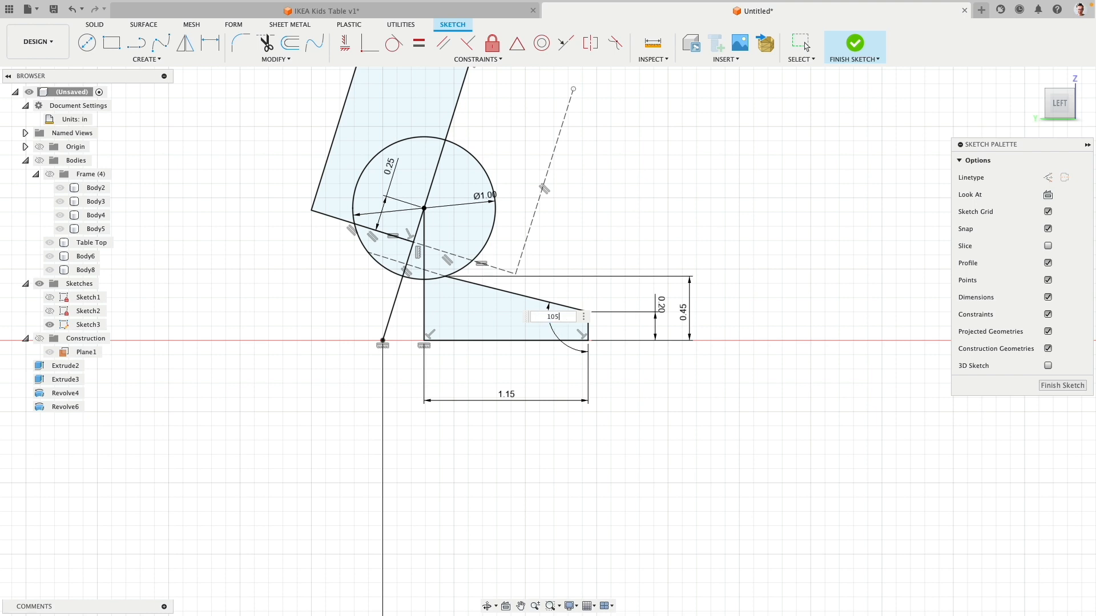
key("Return")
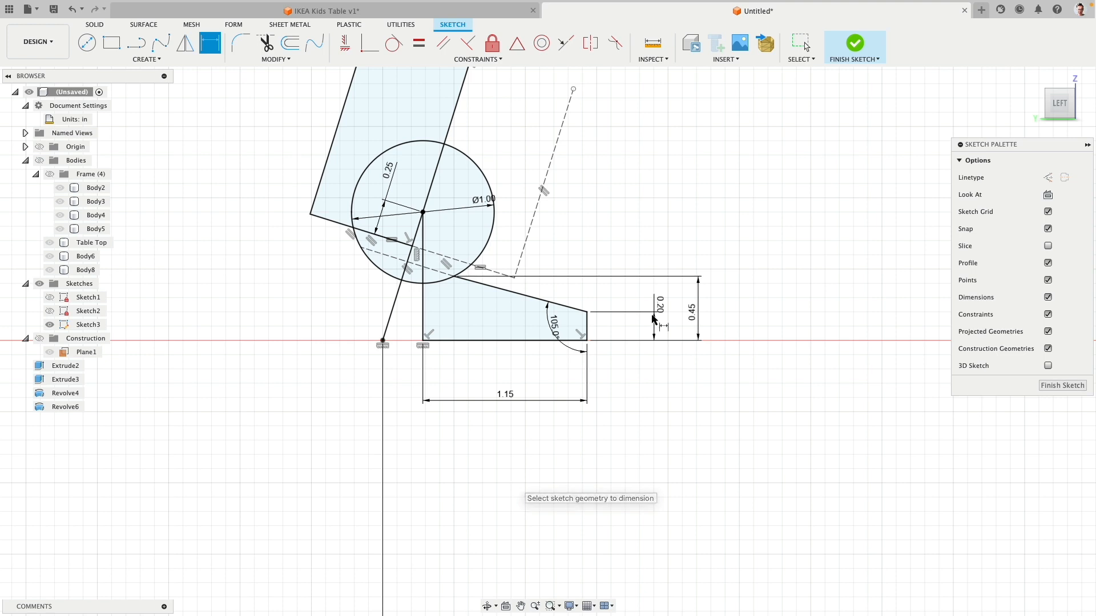
left_click(855, 47)
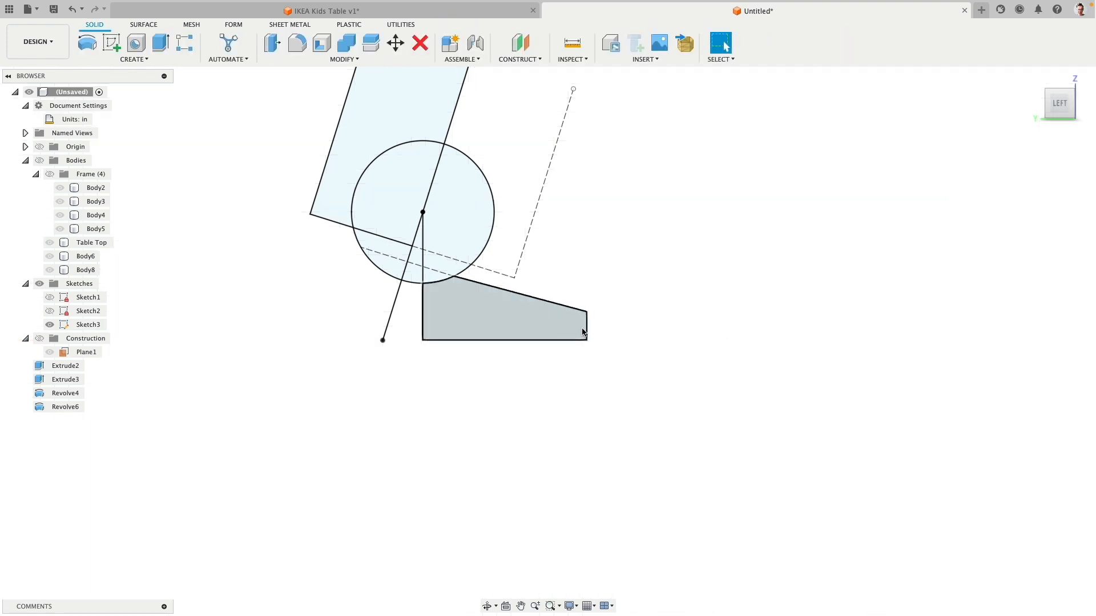
Step: Revolve the foot profile and adjoining ball section 360° around the vertical centre line as a new body, with the other bodies shown
left_click(479, 322)
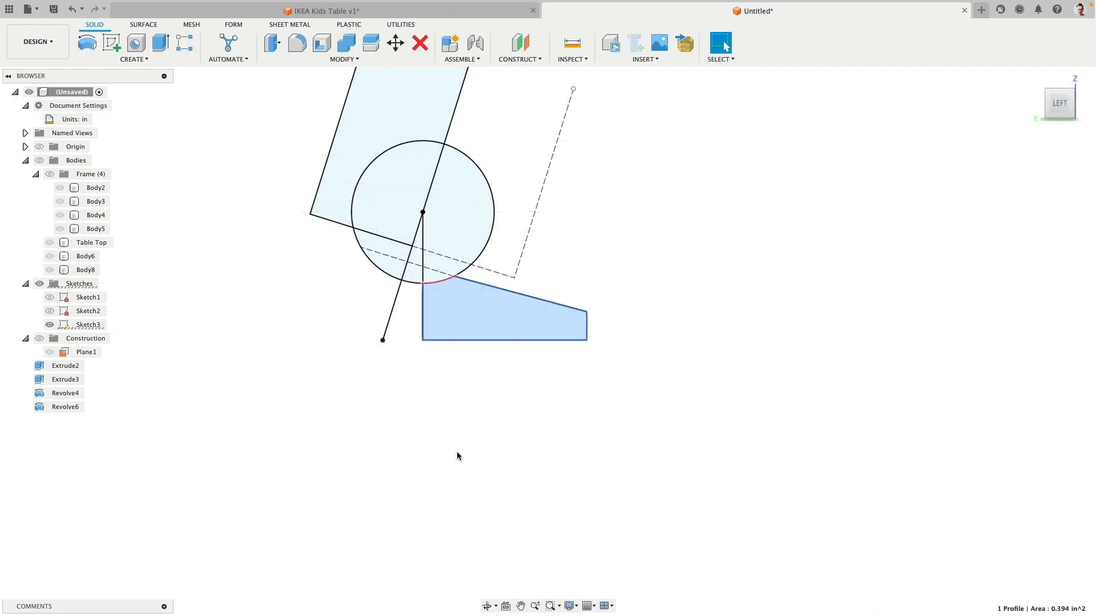
left_click(452, 243)
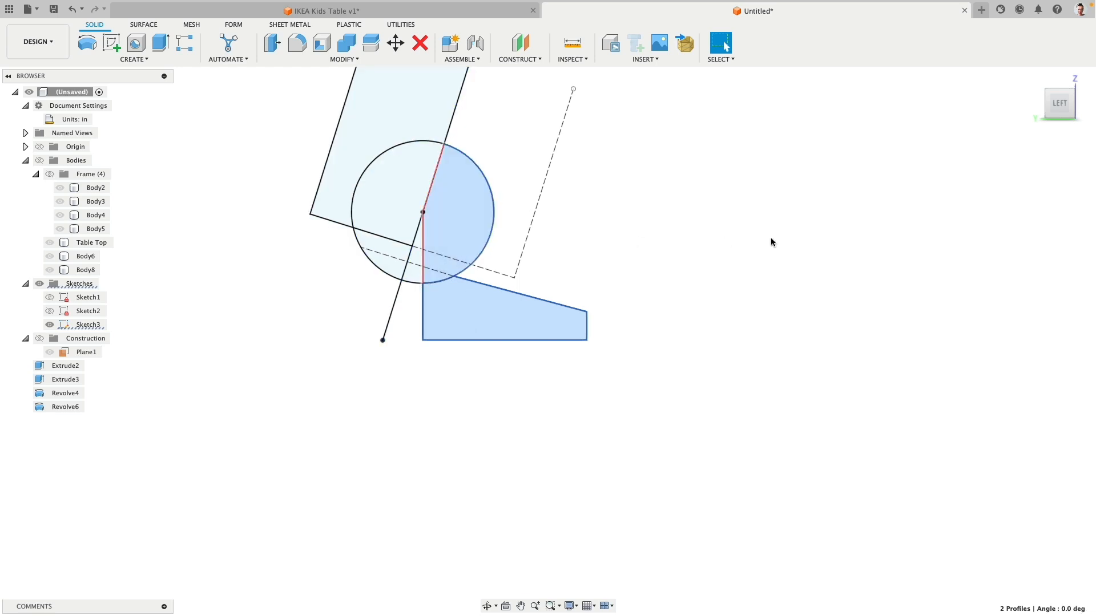
left_click(432, 182)
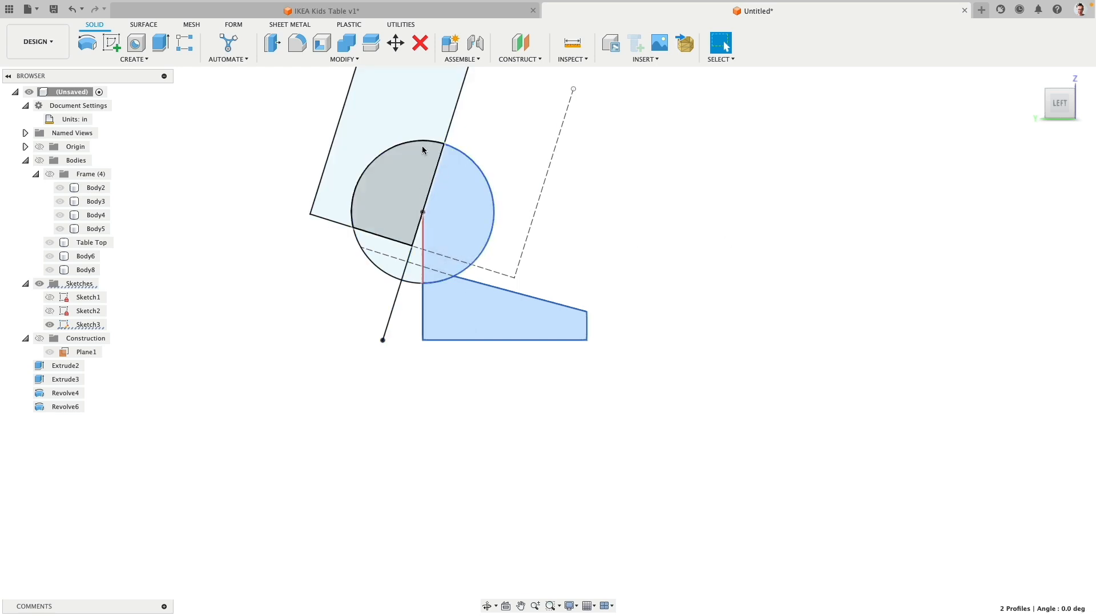
left_click(88, 44)
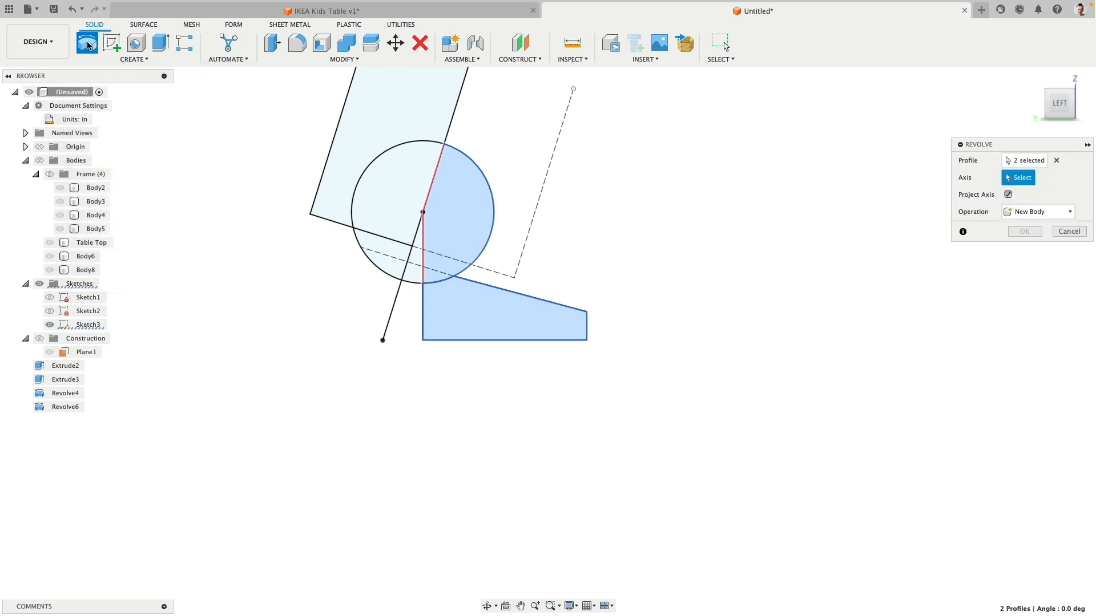
left_click(422, 311)
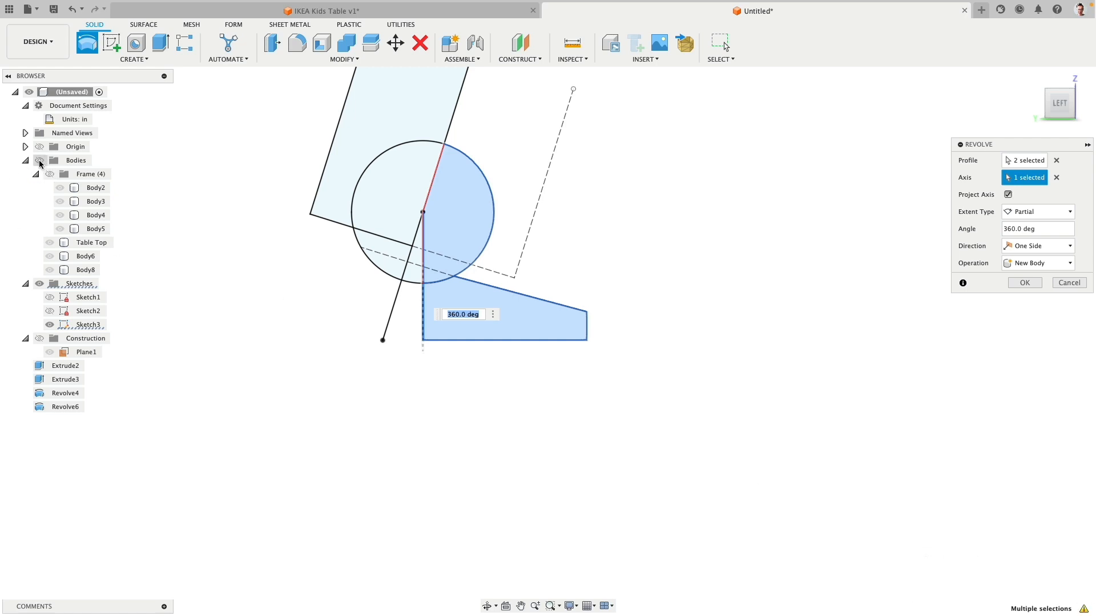
left_click(39, 162)
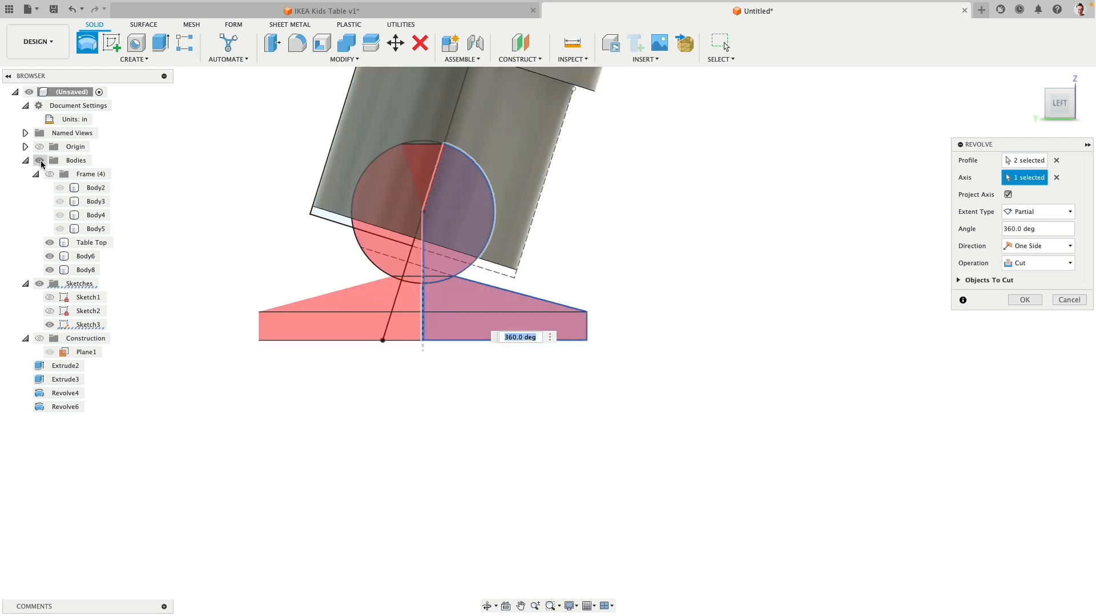
left_click(1021, 265)
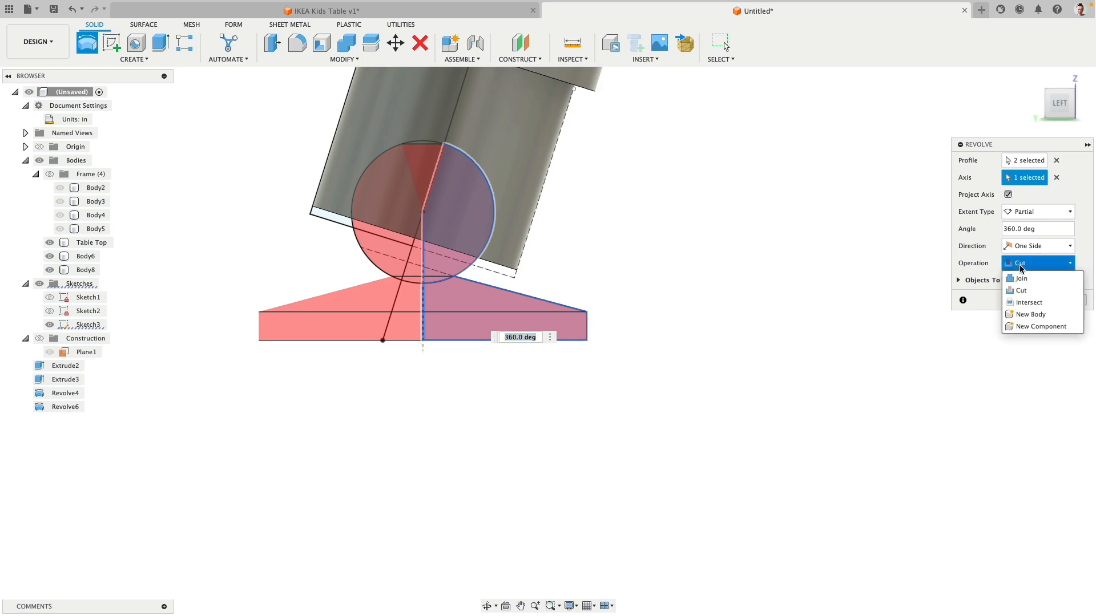
left_click(1033, 315)
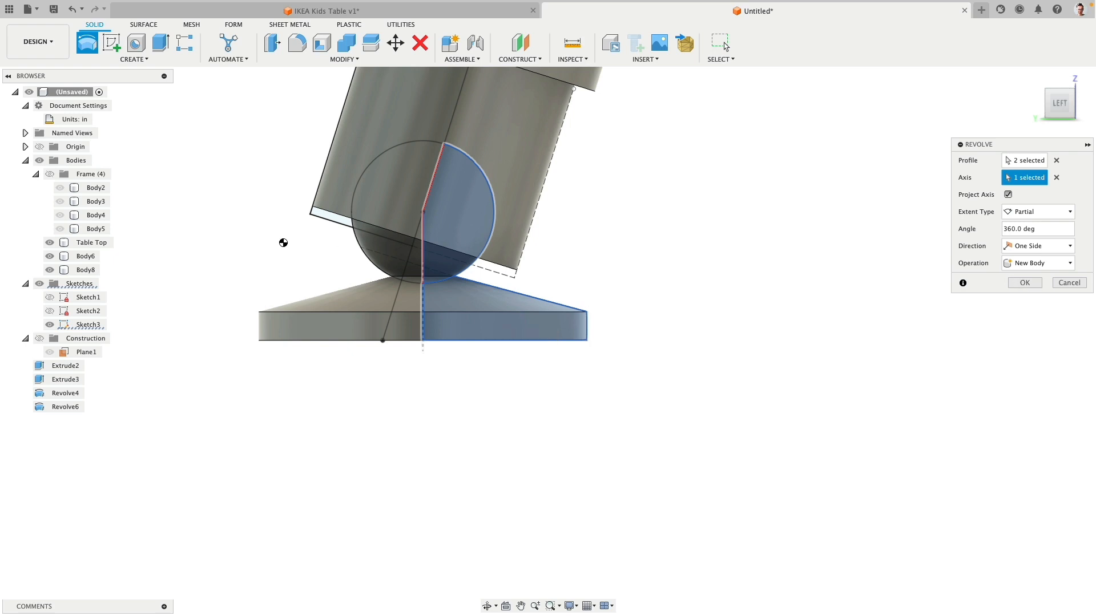
left_click(1025, 283)
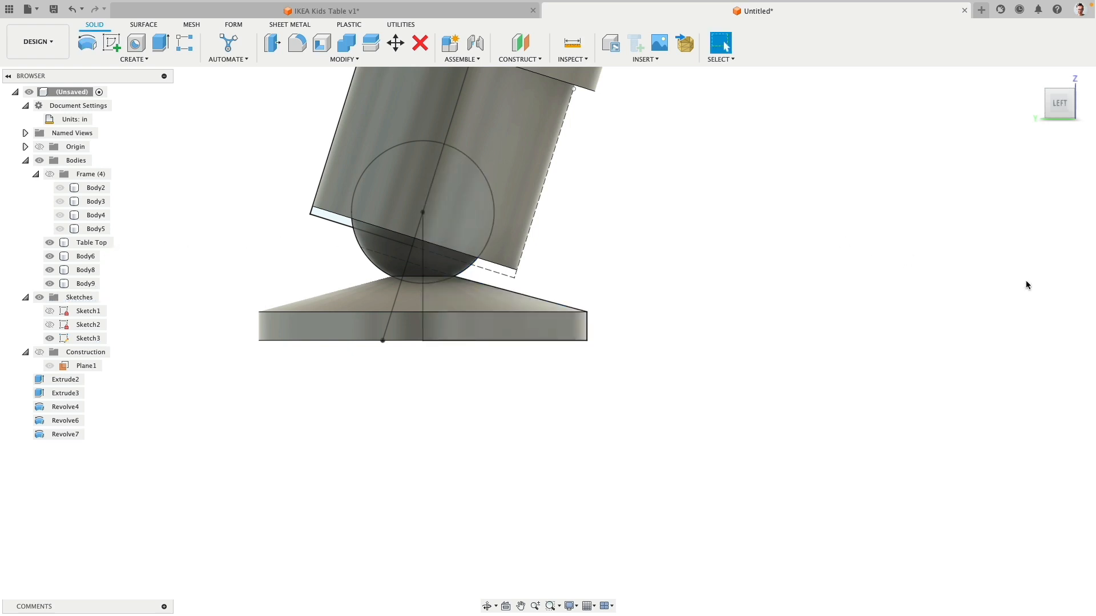
Step: Hide the table top, Body6, Body8 and all sketches to isolate the revolved foot
left_click(50, 243)
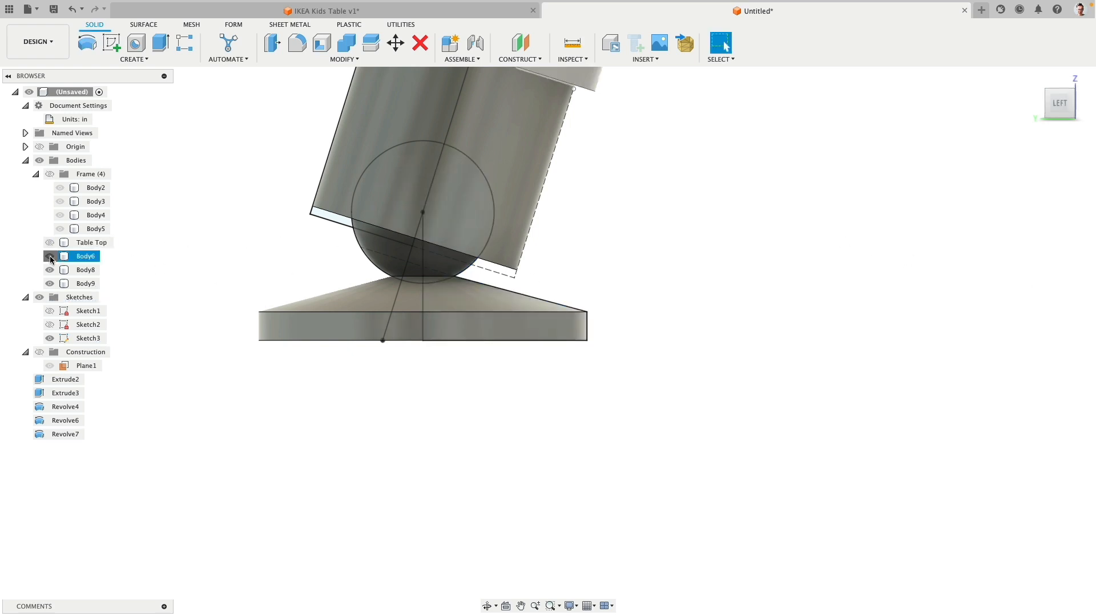
left_click(49, 257)
left_click(50, 270)
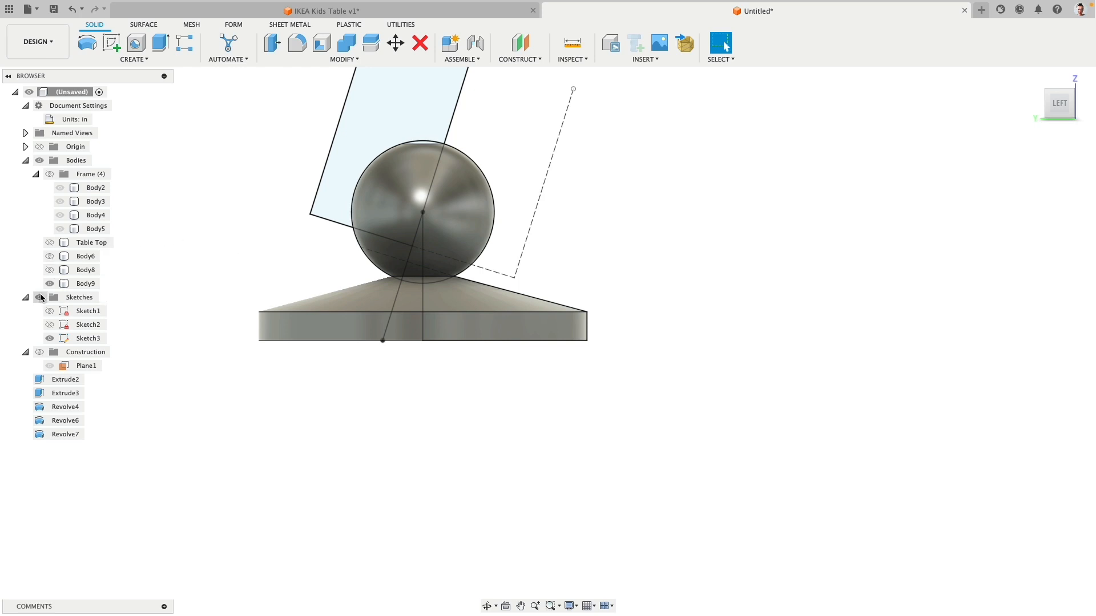
left_click(77, 297)
left_click(39, 298)
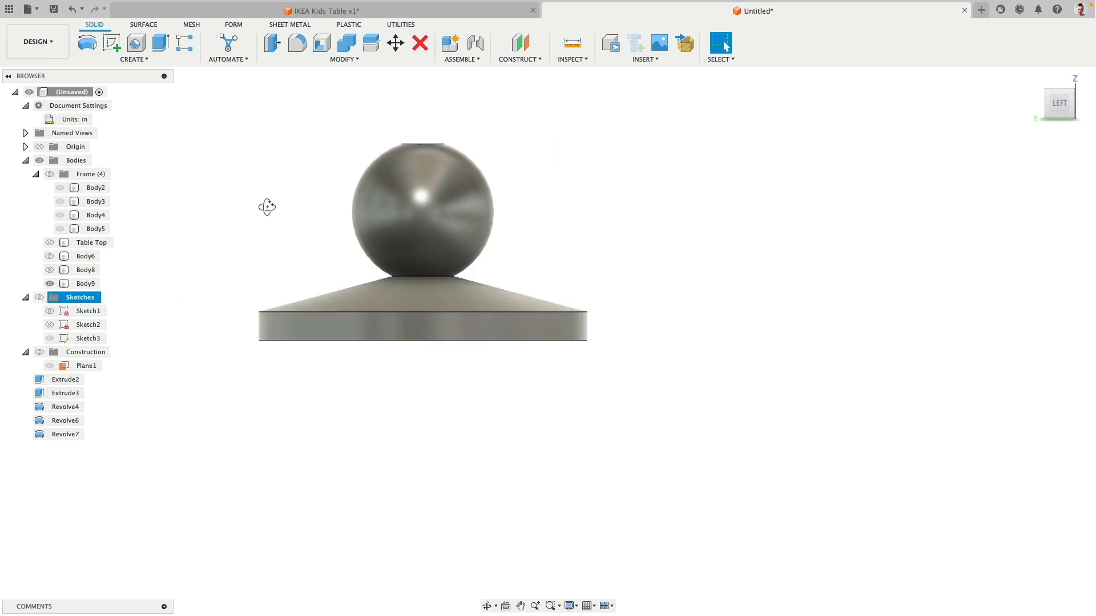
Step: Examine the revolved foot from above and from the side, checking the recess at the top of its ball
middle_click_drag(265, 205, 254, 243, "shift")
scroll(419, 303, "down", 10)
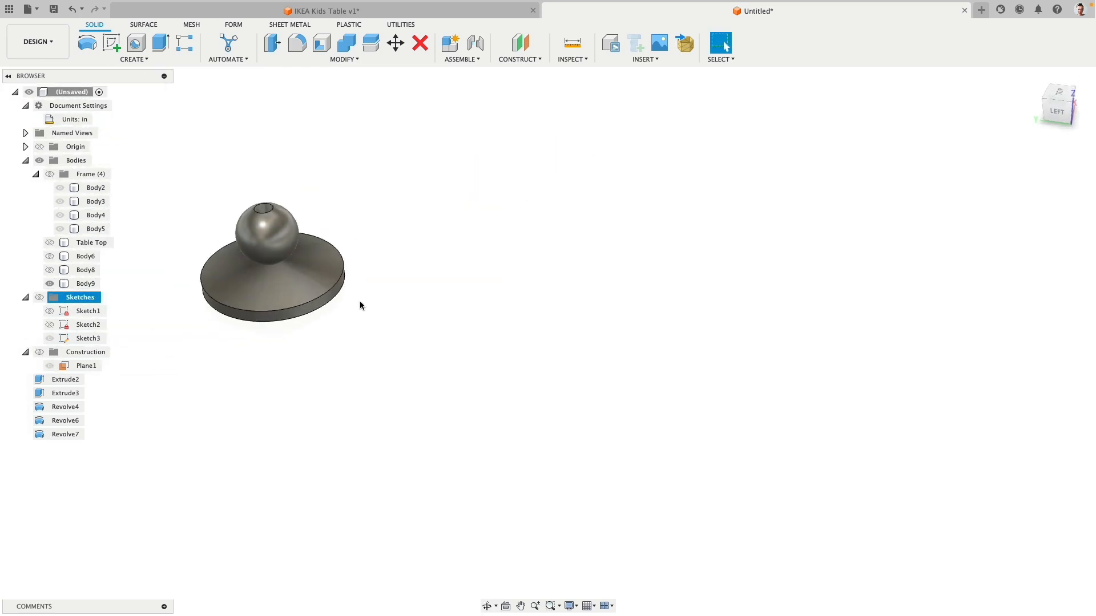
scroll(359, 300, "up", 5)
middle_click_drag(198, 164, 498, 195)
middle_click_drag(525, 197, 817, 210)
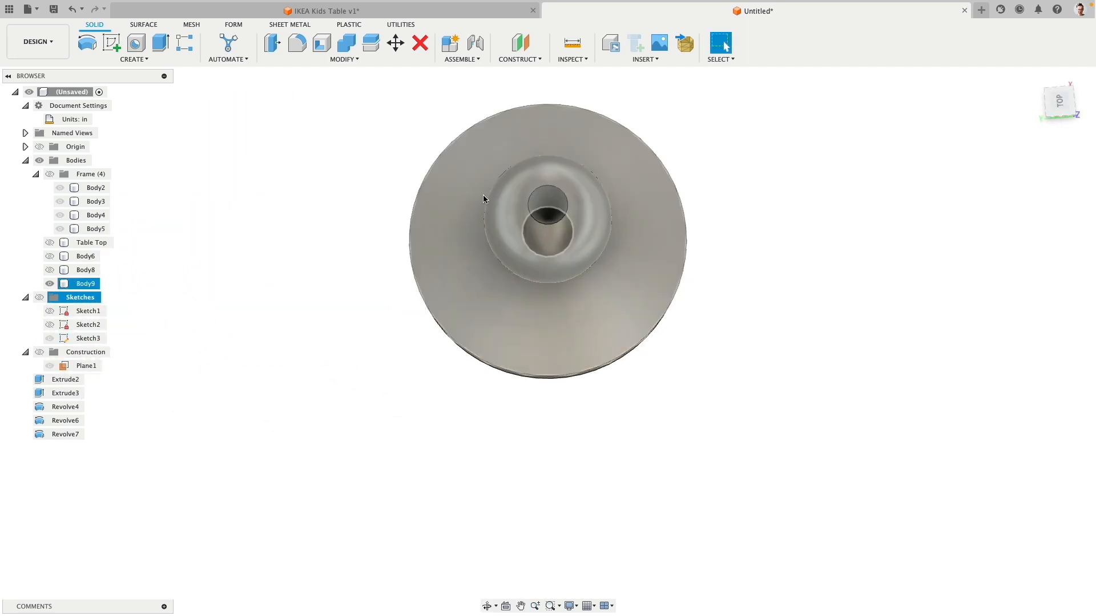
left_click(550, 198)
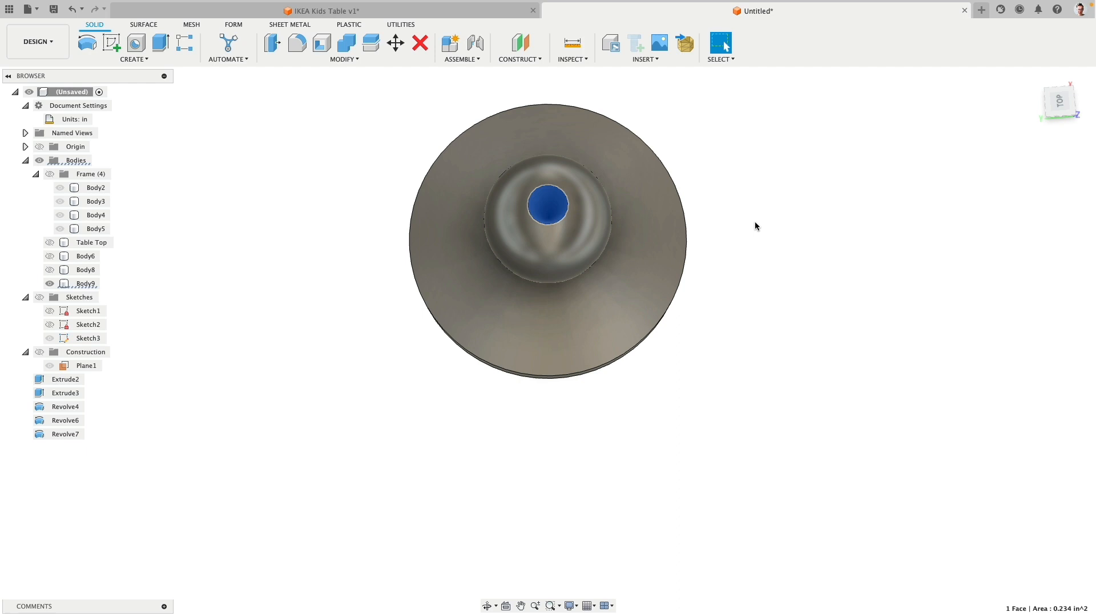
left_click(755, 226)
middle_click_drag(754, 225, 742, 244, "shift")
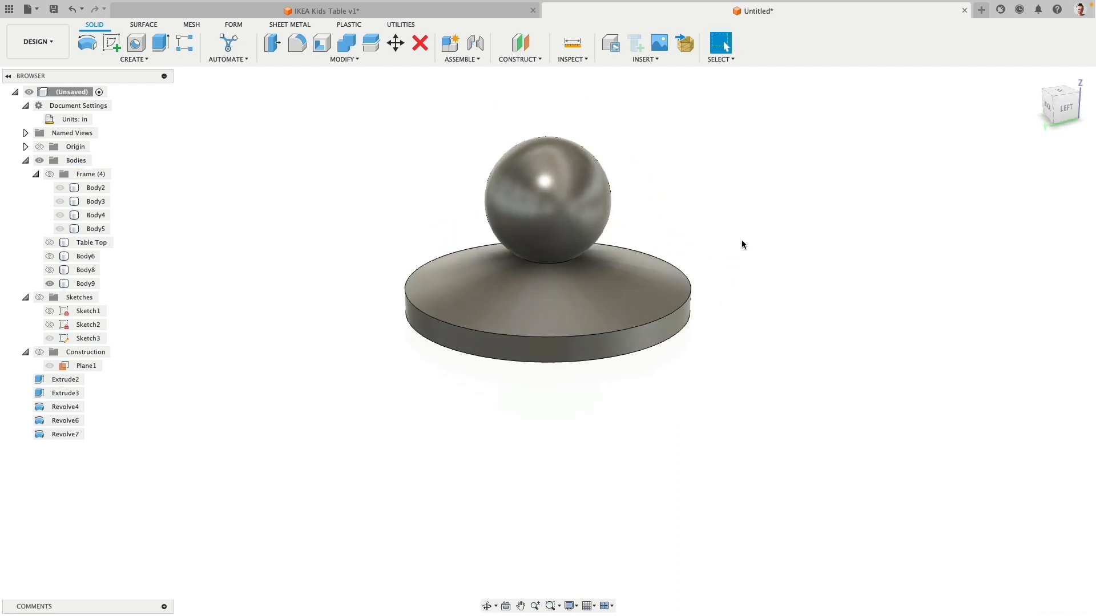
Step: Show the leg, Body8, and cut the foot body out of it with Combine, keeping the tool body
left_click(51, 269)
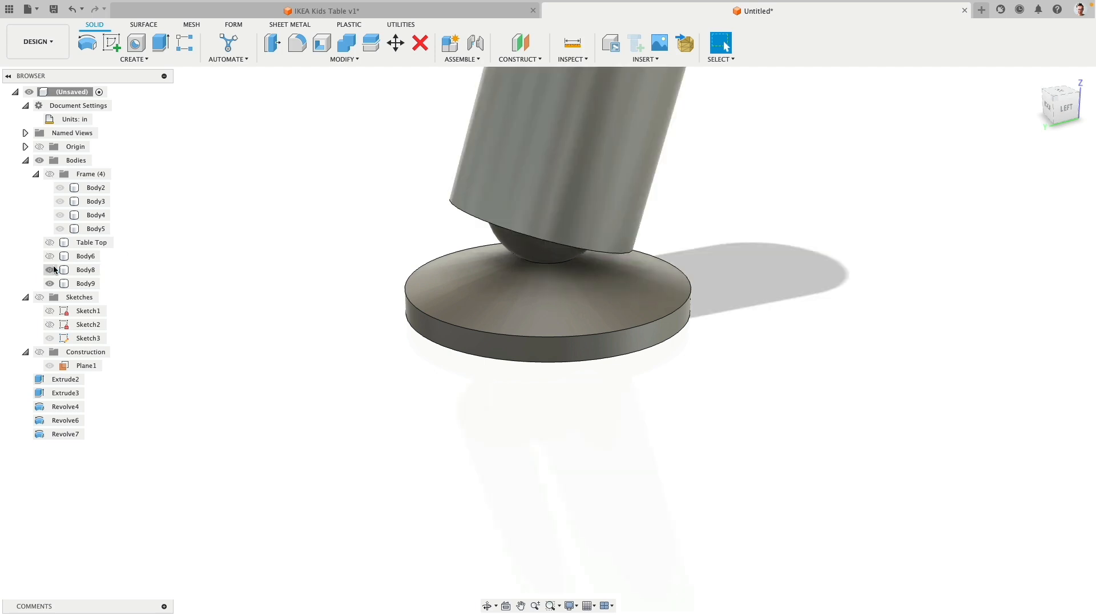
middle_click_drag(342, 443, 404, 292, "shift")
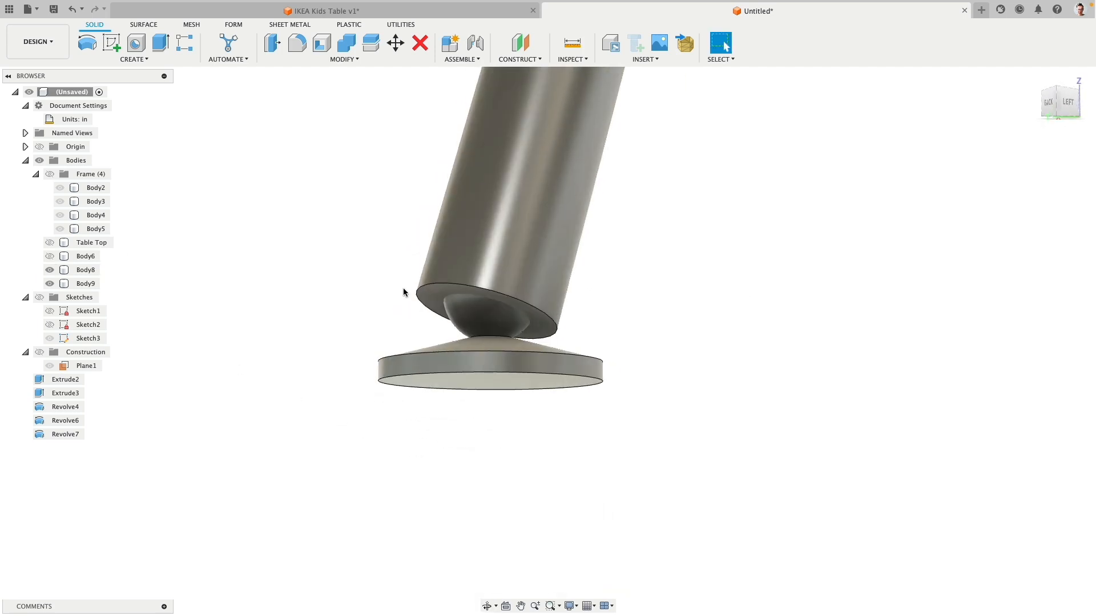
left_click(347, 43)
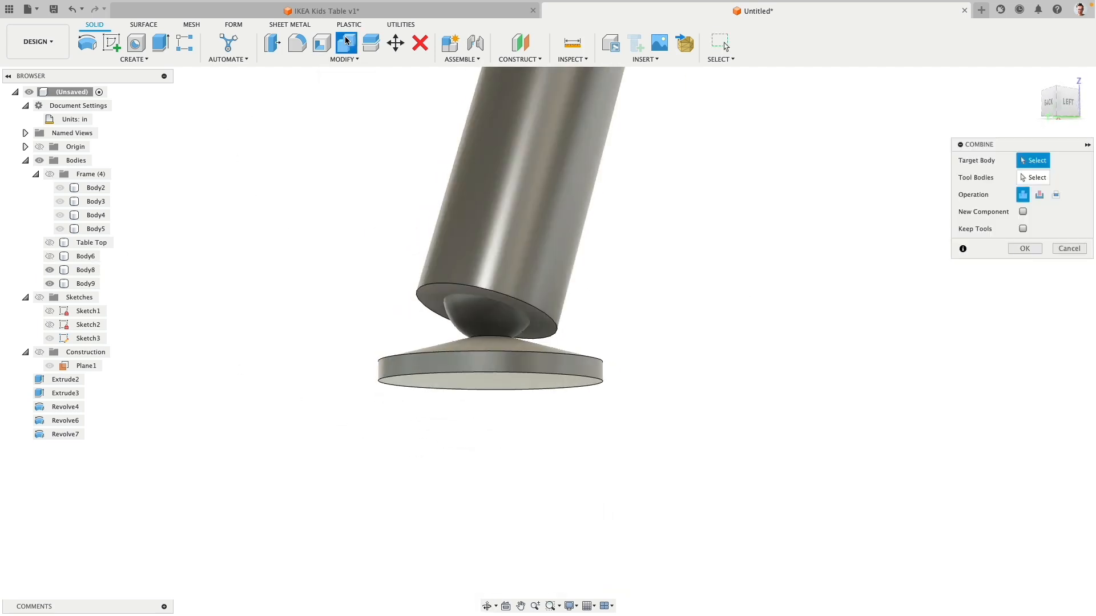
left_click(466, 143)
left_click(1039, 194)
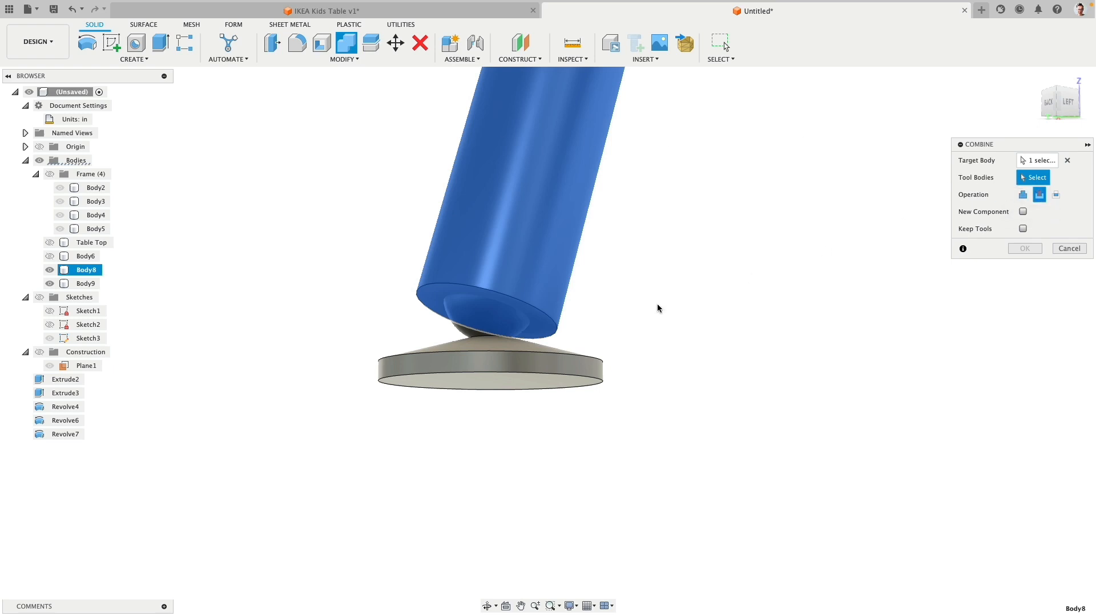
left_click(541, 370)
left_click(1023, 228)
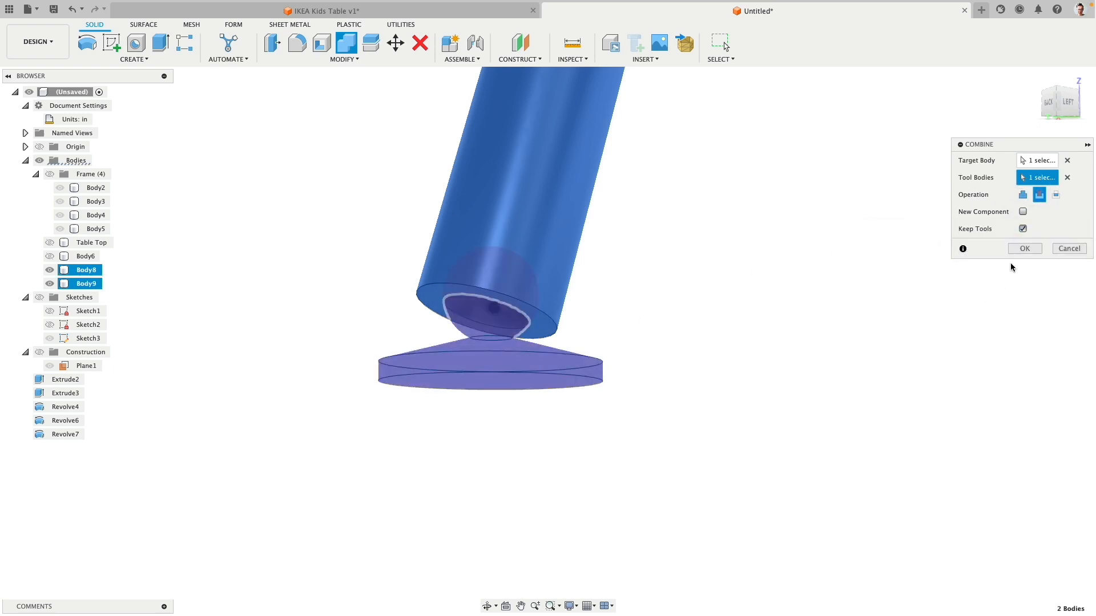
left_click(1025, 248)
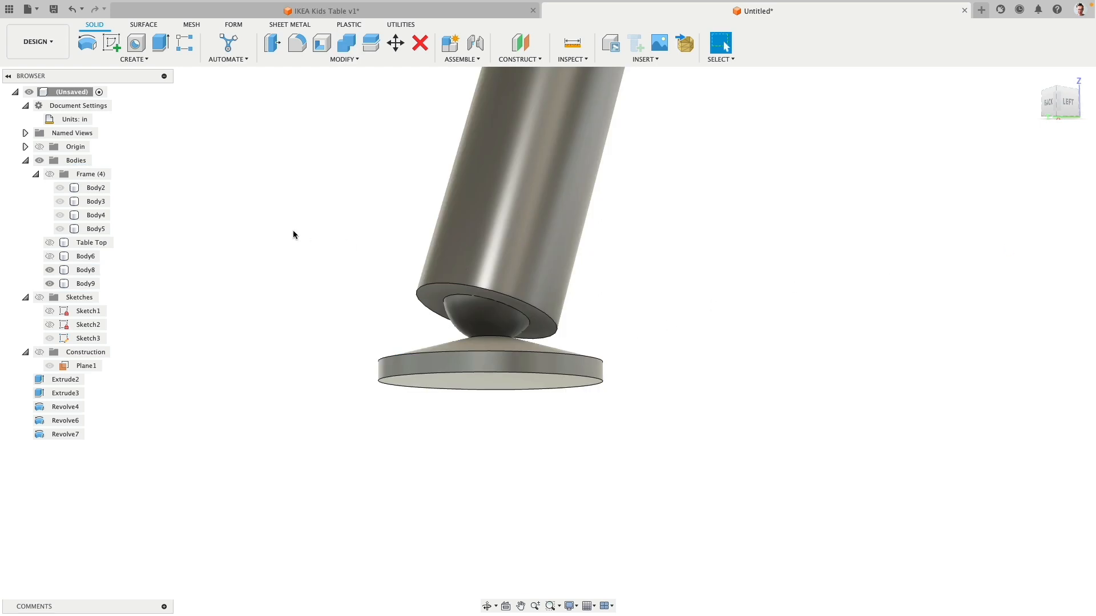
Step: Examine how the ball foot fits into the leg's lower end, both close up and with the whole leg in view
middle_click_drag(293, 234, 327, 284, "shift")
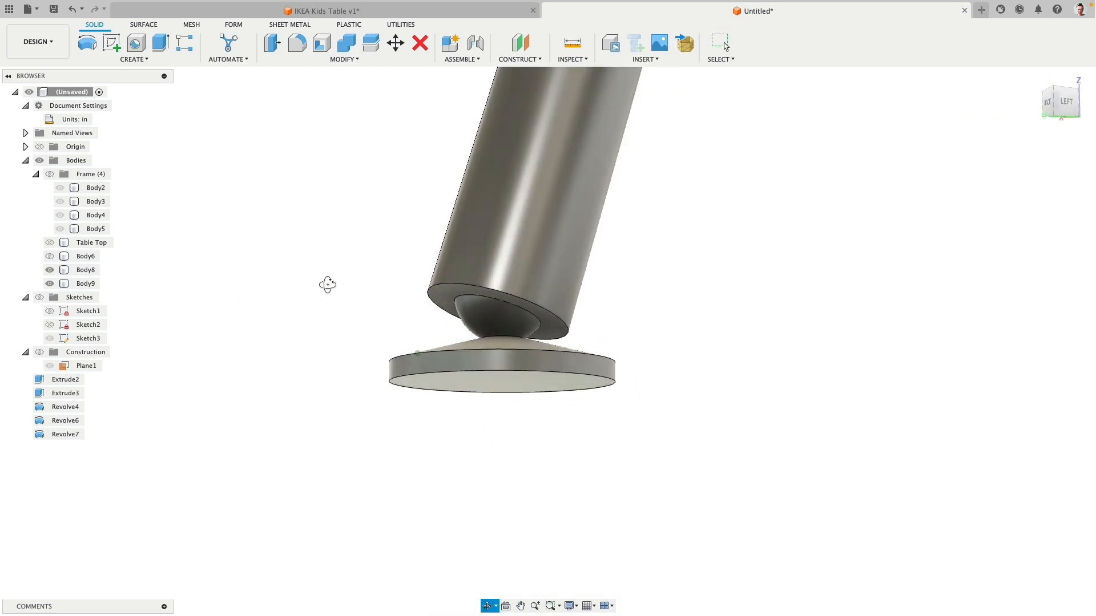
scroll(370, 320, "down", 3)
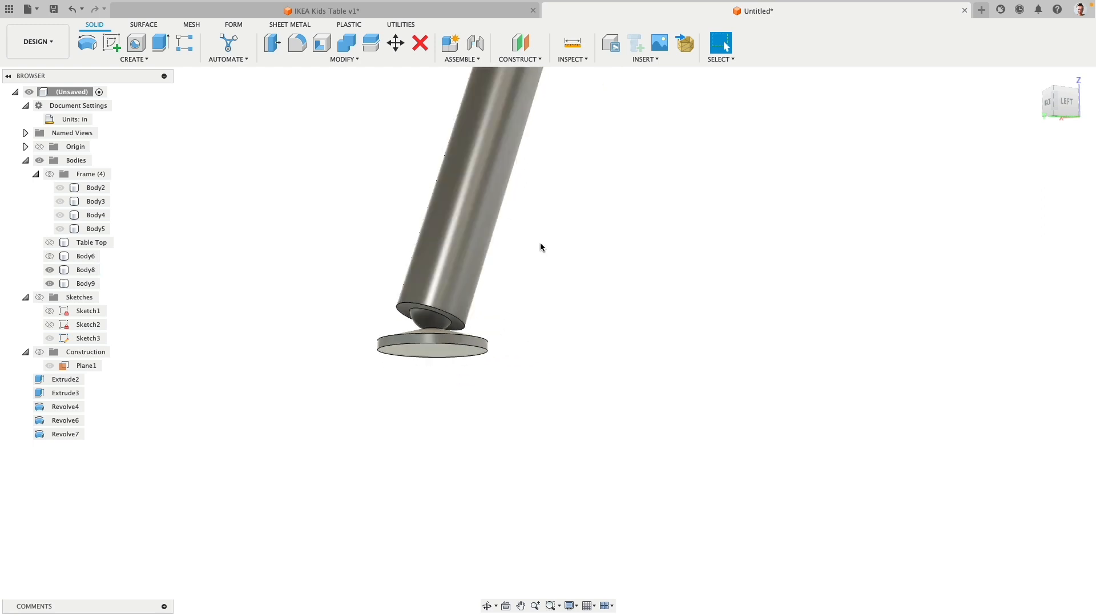
scroll(531, 228, "down", 3)
mouse_move(522, 208)
middle_mouse_down("shift")
mouse_move(485, 291)
mouse_move(516, 197)
middle_mouse_up("shift")
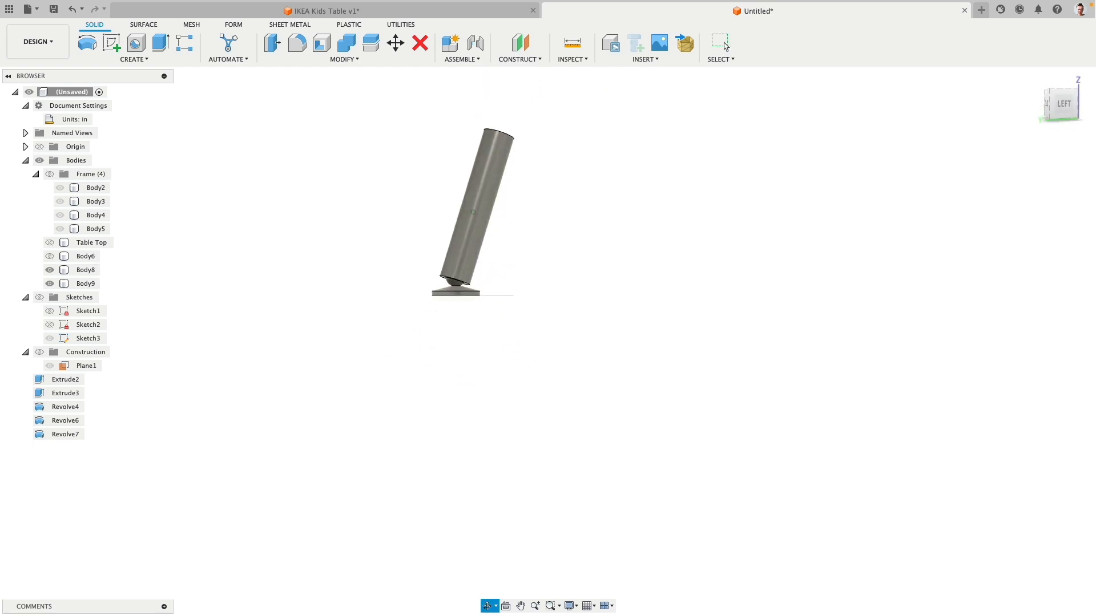
left_click(723, 46)
scroll(425, 269, "up", 5)
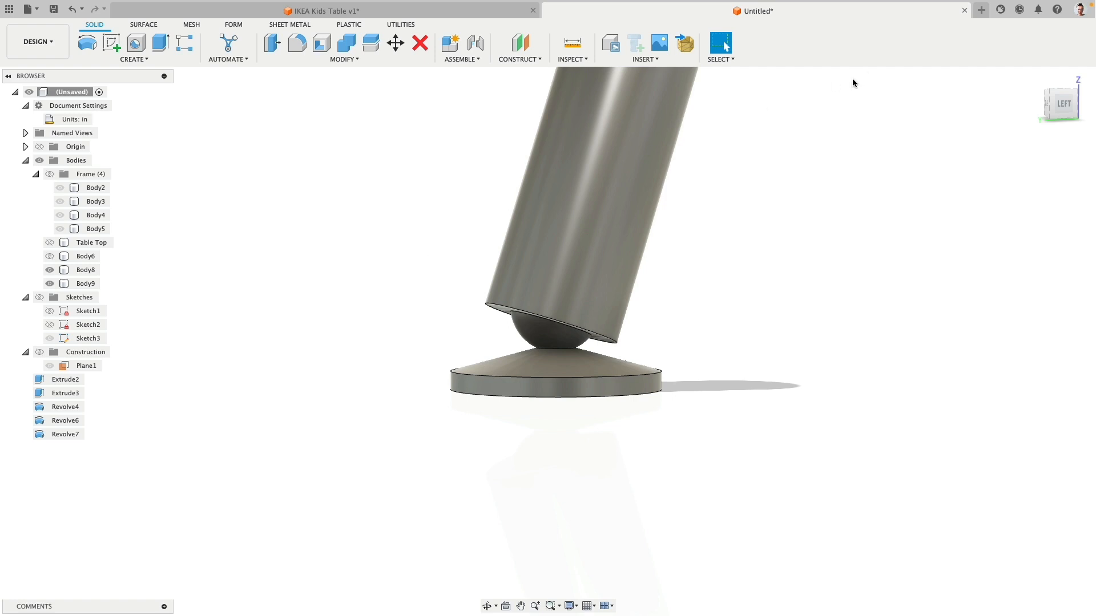
mouse_move(727, 272)
middle_mouse_down("shift")
mouse_move(766, 269)
mouse_move(712, 266)
middle_mouse_up("shift")
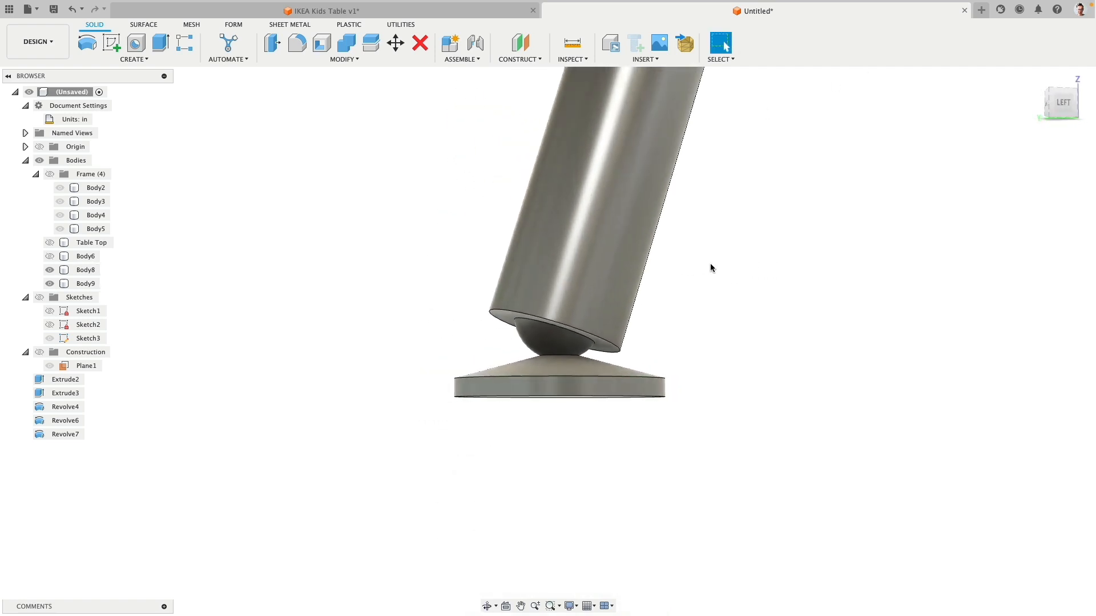
scroll(255, 330, "down", 4)
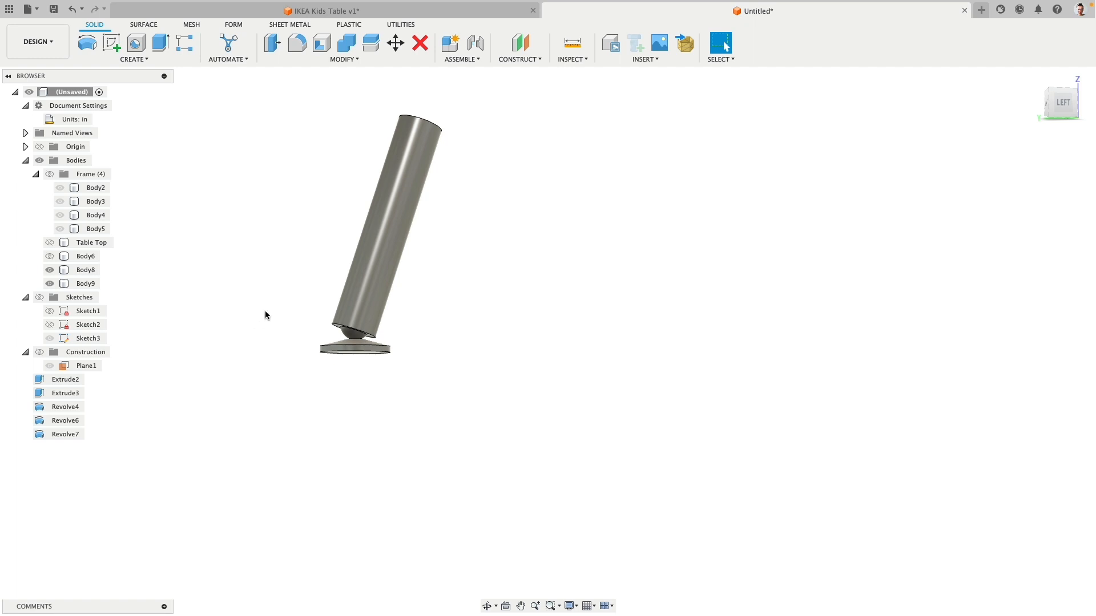
Step: Create a construction plane offset -0.25 in from the leg's bottom face, into the leg, with the construction geometry shown
scroll(265, 313, "up", 6)
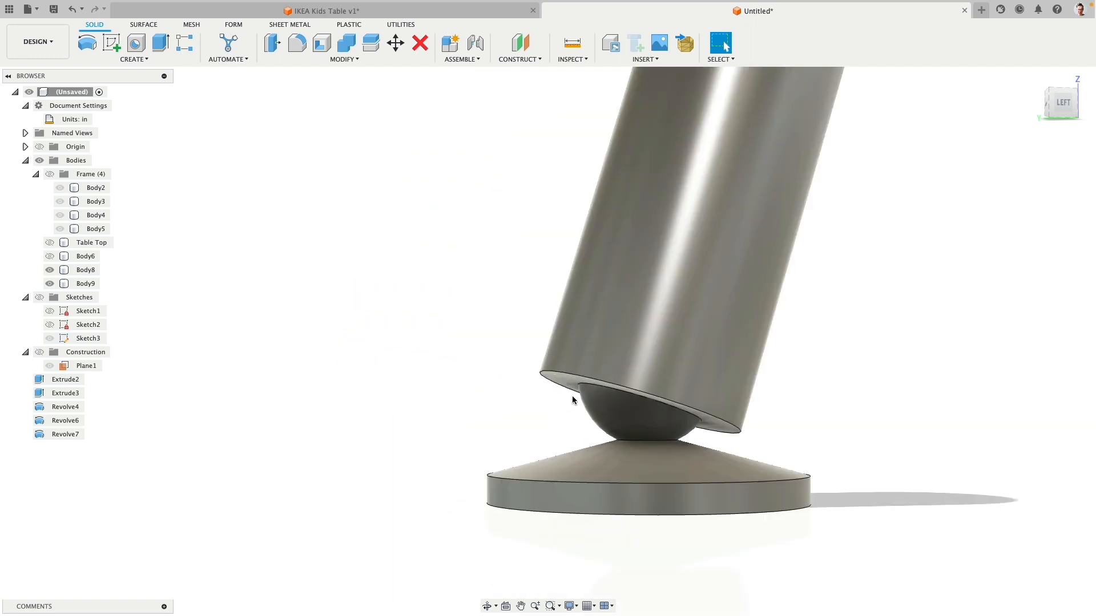
left_click(564, 381)
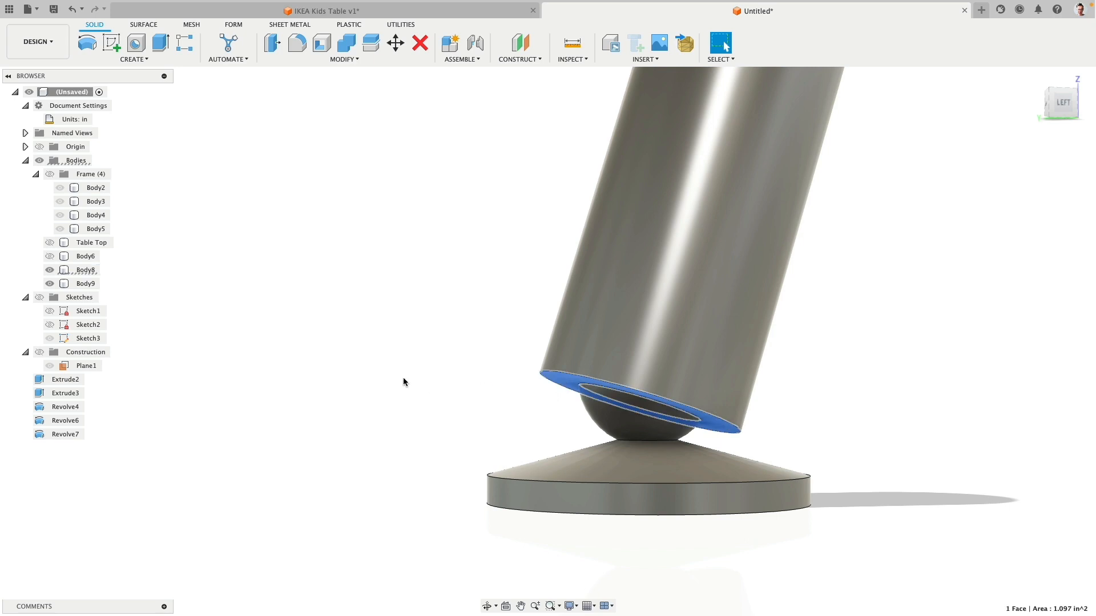
left_click(520, 44)
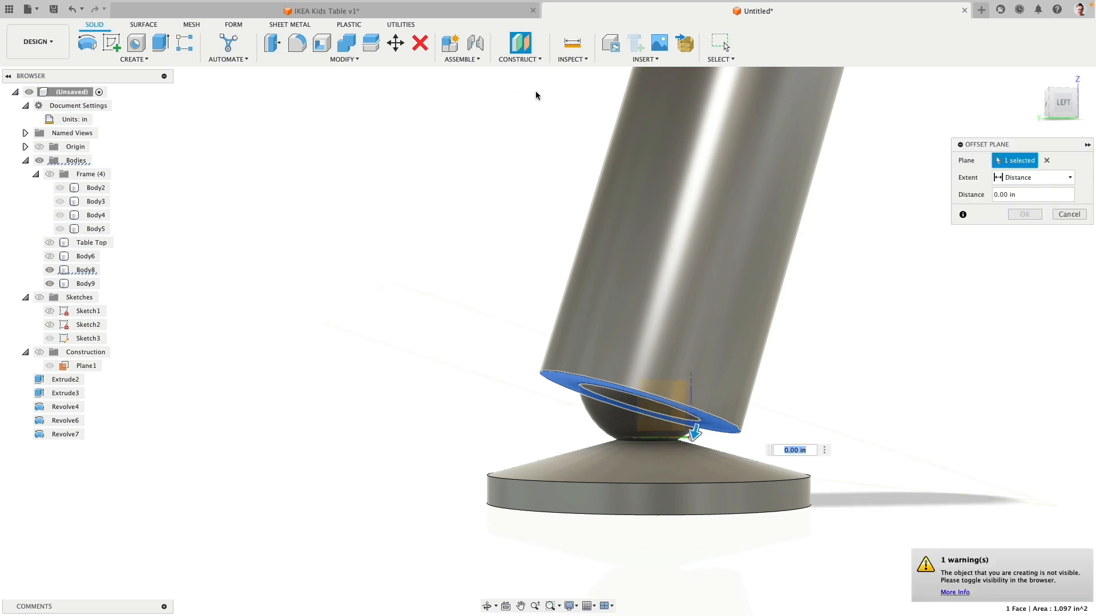
left_click_drag(696, 434, 715, 405)
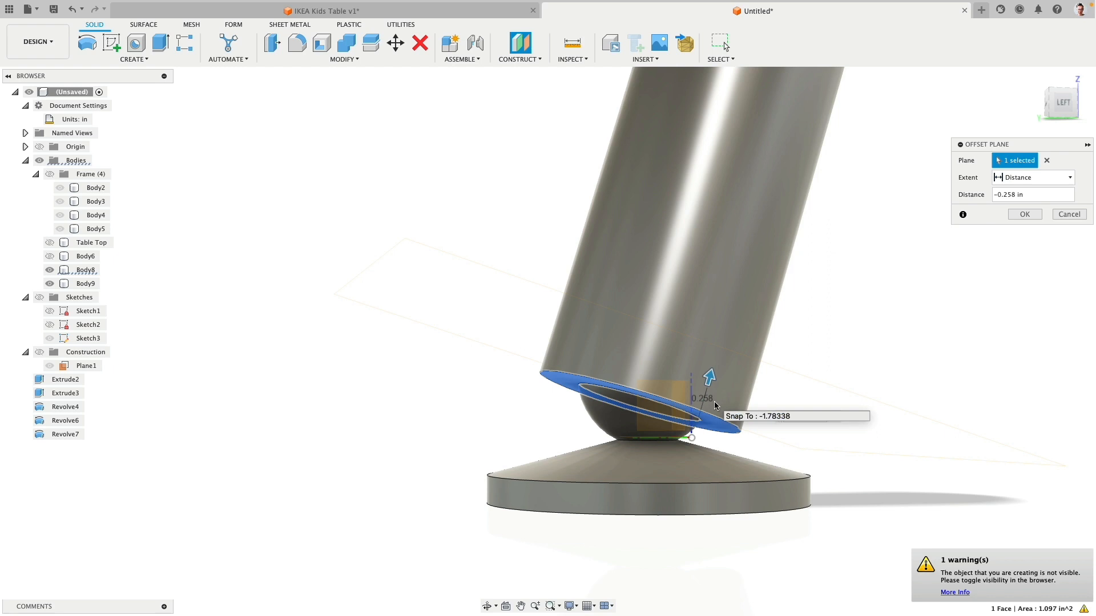
type(".25")
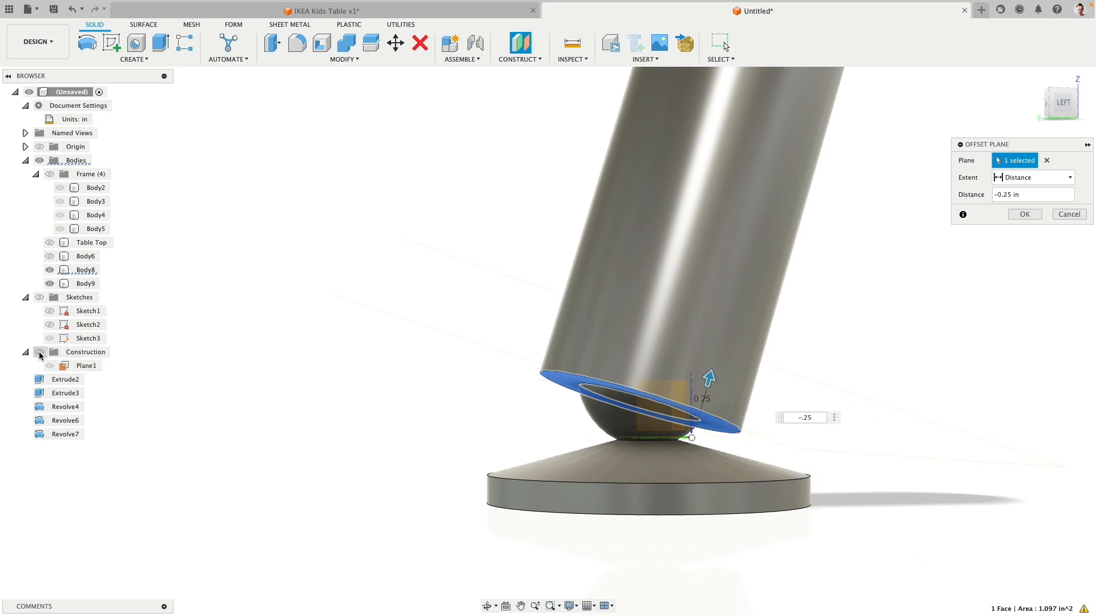
left_click(40, 353)
middle_click_drag(400, 382, 379, 381, "shift")
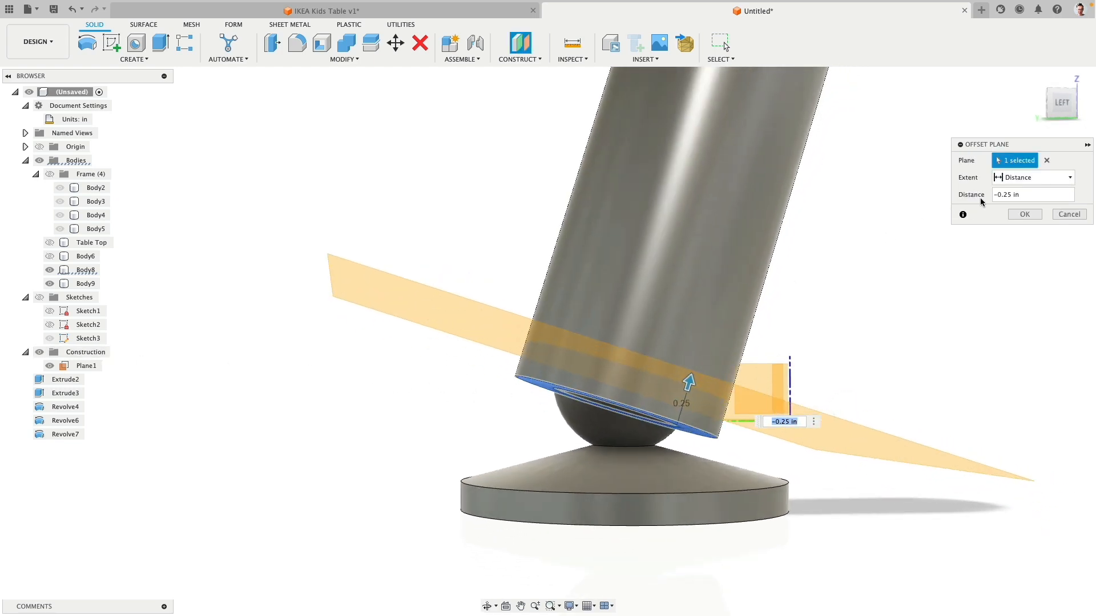
left_click(1020, 216)
left_click(1021, 215)
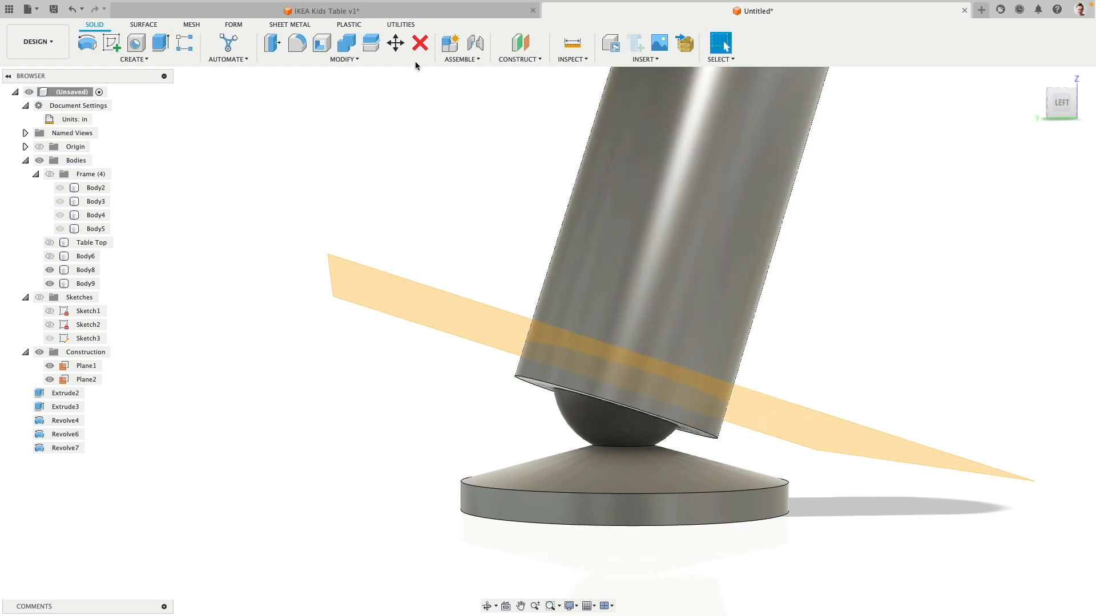
Step: Split the leg, Body8, with the offset construction plane near its lower end, Plane2, as the splitting tool
left_click(371, 43)
left_click(606, 245)
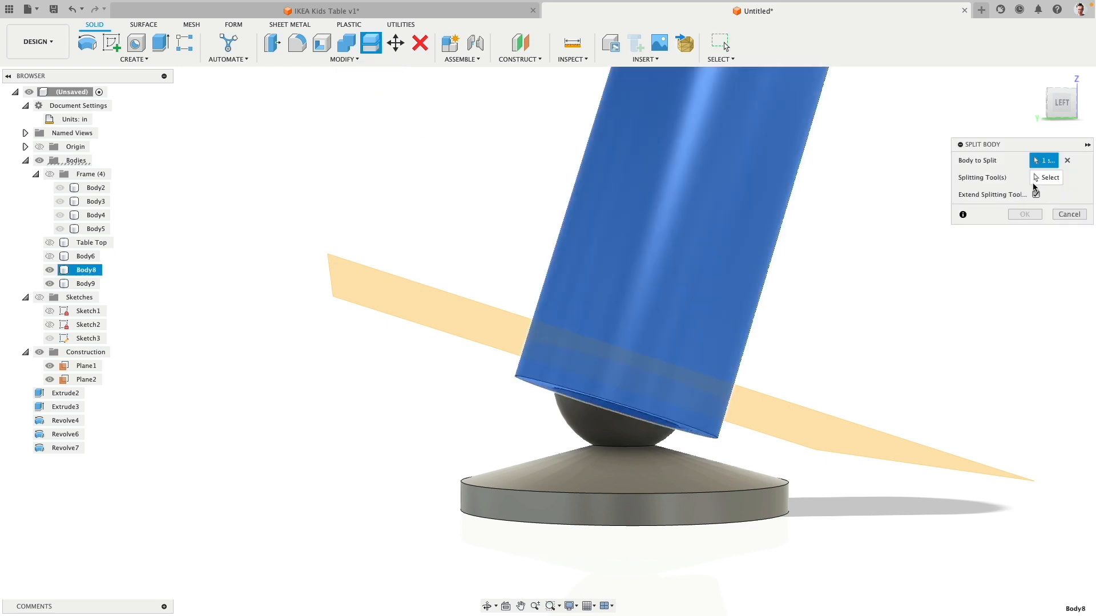
left_click(1034, 181)
left_click(839, 439)
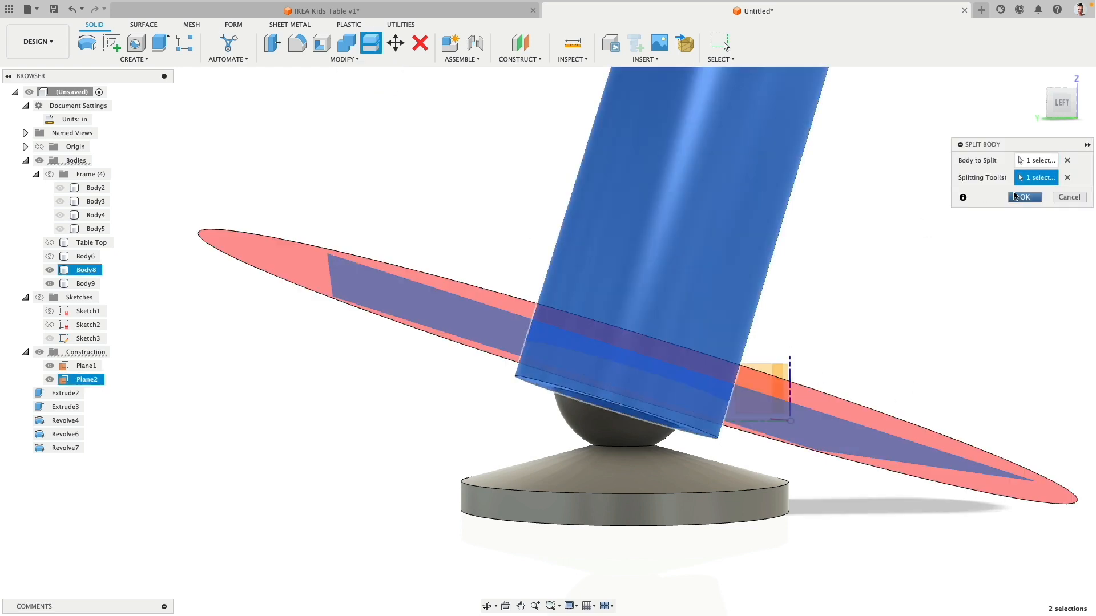
left_click(1024, 197)
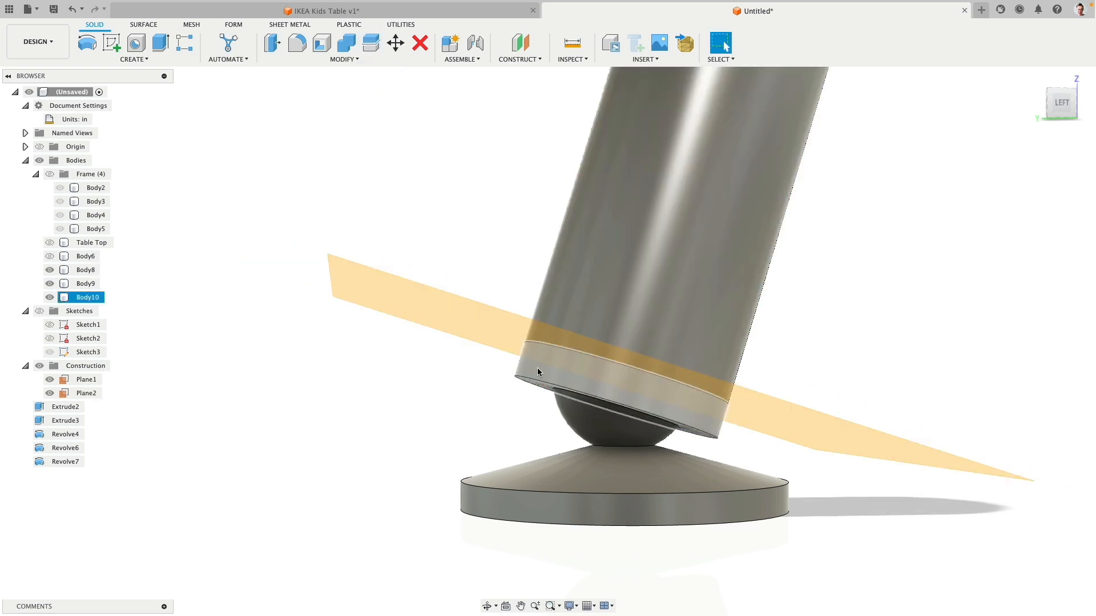
Step: Isolate the upper leg body, hide the construction planes, and delete the ball-socket faces from its lower end
left_click(50, 298)
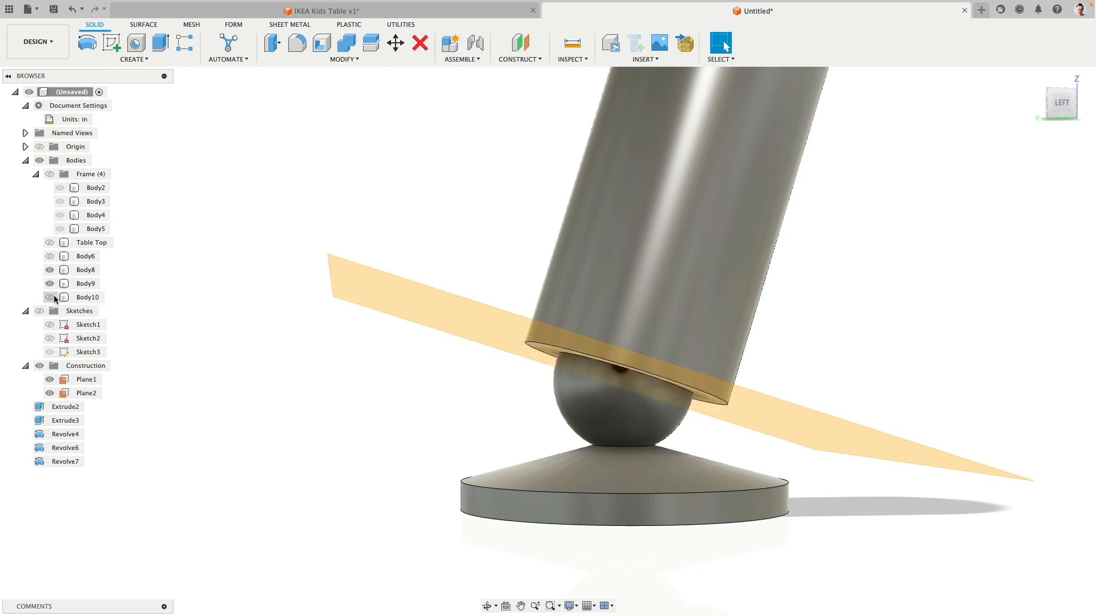
left_click(50, 284)
scroll(279, 327, "up", 5)
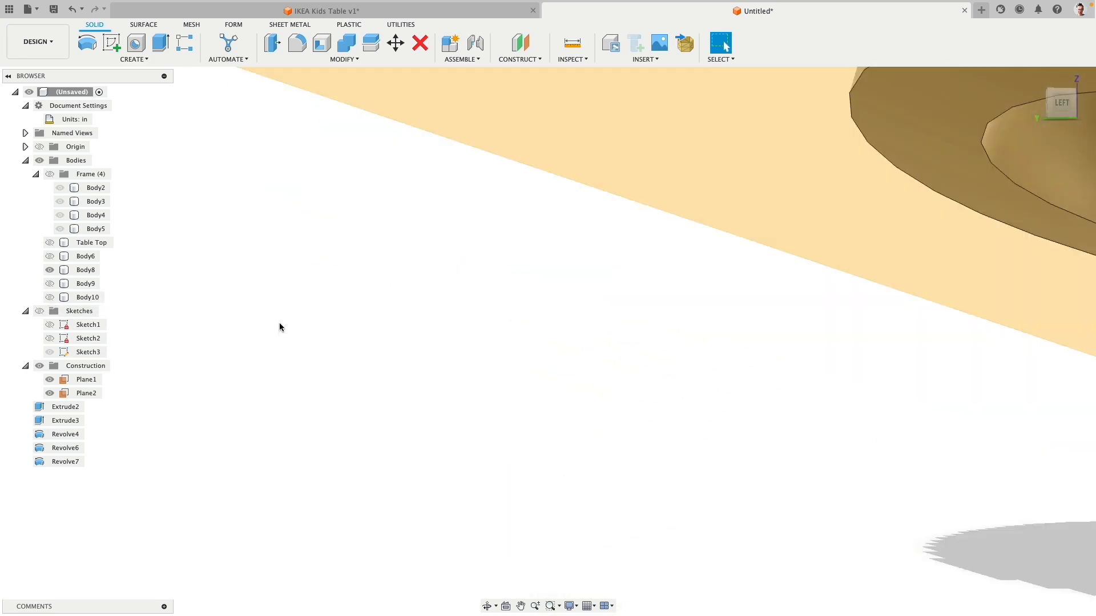
scroll(280, 327, "down", 5)
left_click(39, 365)
middle_click_drag(268, 433, 421, 411, "shift")
left_click(460, 414)
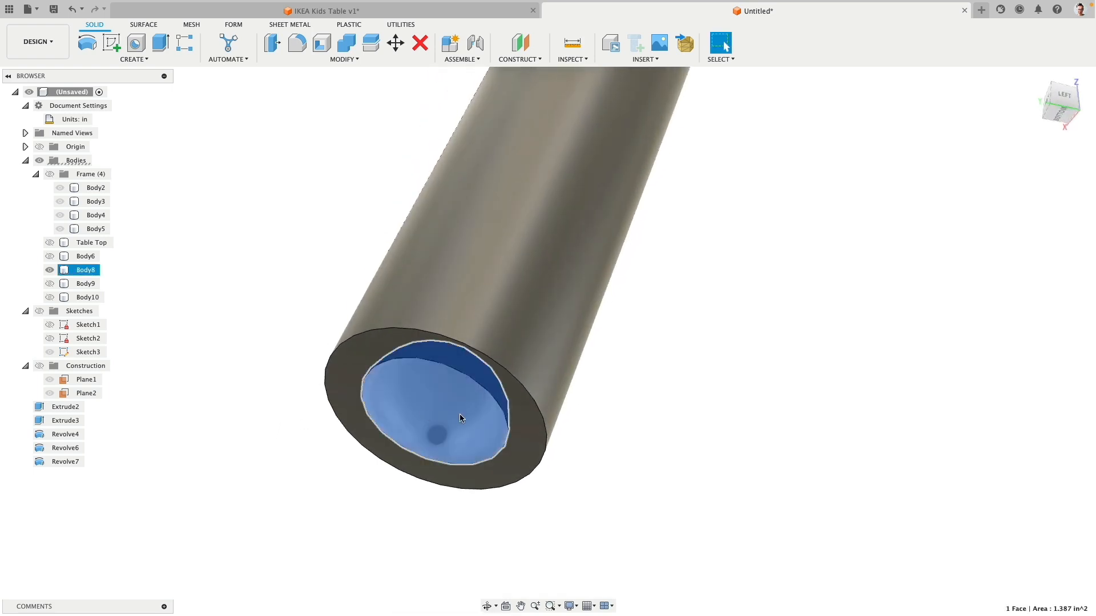
key("Delete")
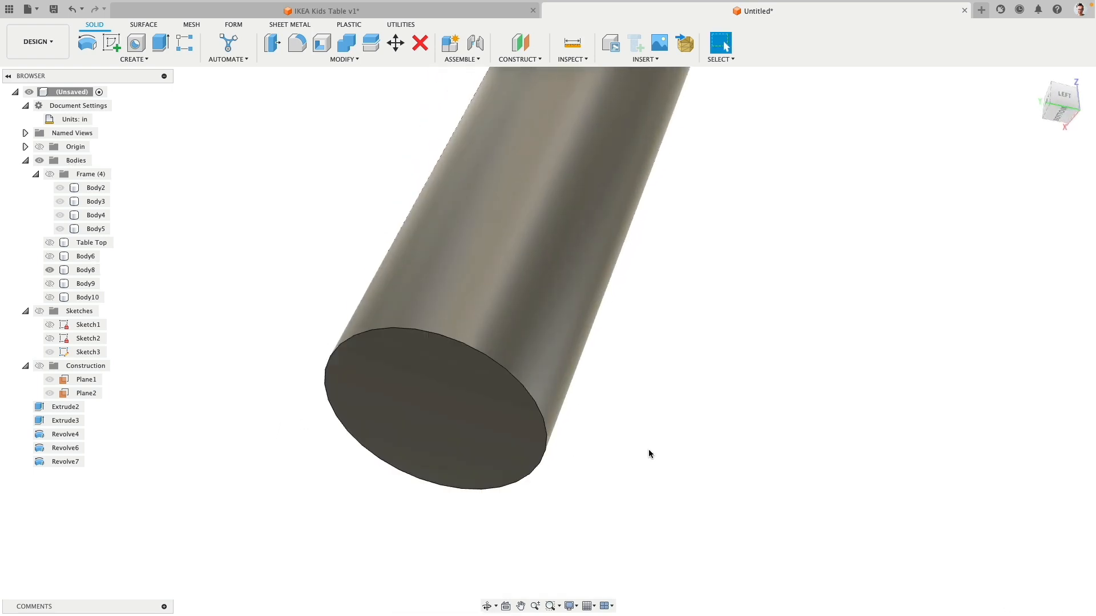
Step: Shell the leg body through both end faces with a 0.125 in inside thickness to make an open tube
left_click(452, 420)
scroll(453, 420, "down", 5)
middle_click_drag(452, 421, 572, 355, "shift")
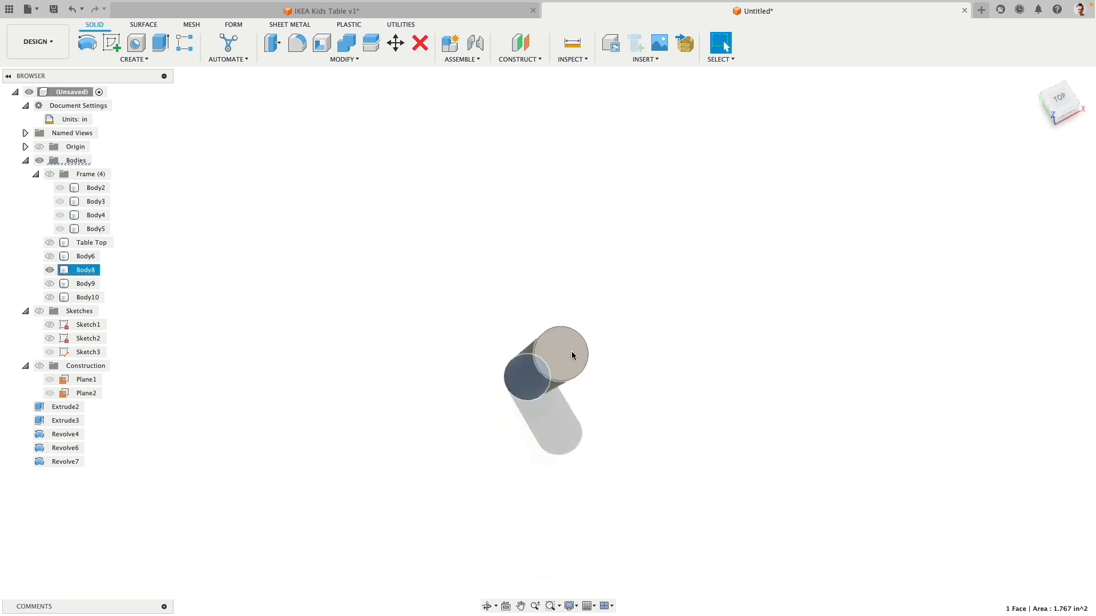
left_click(572, 355, "shift")
left_click(321, 43)
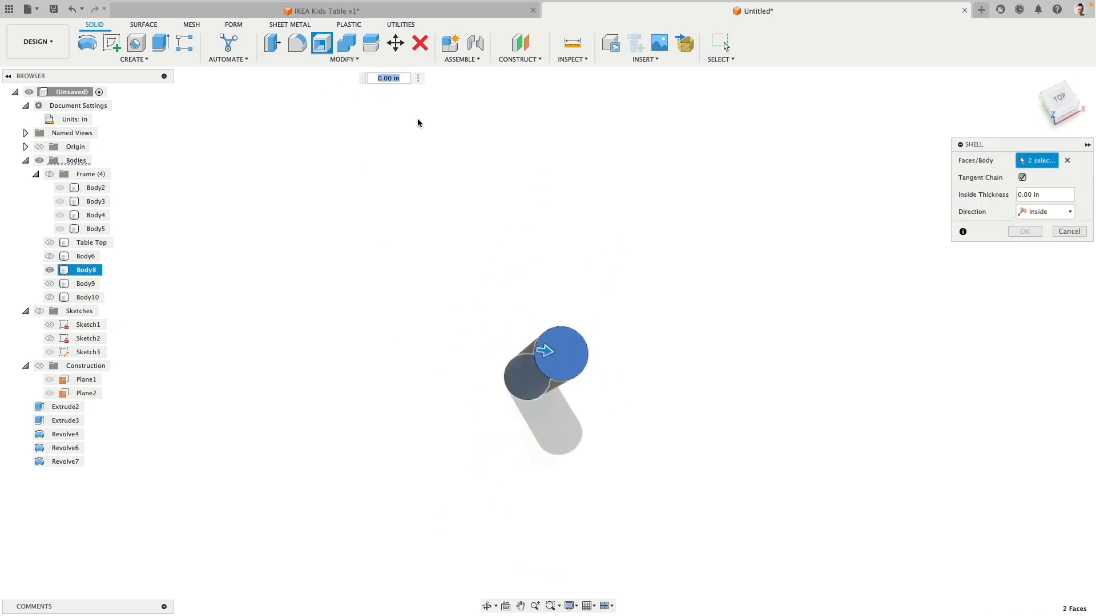
type(".25")
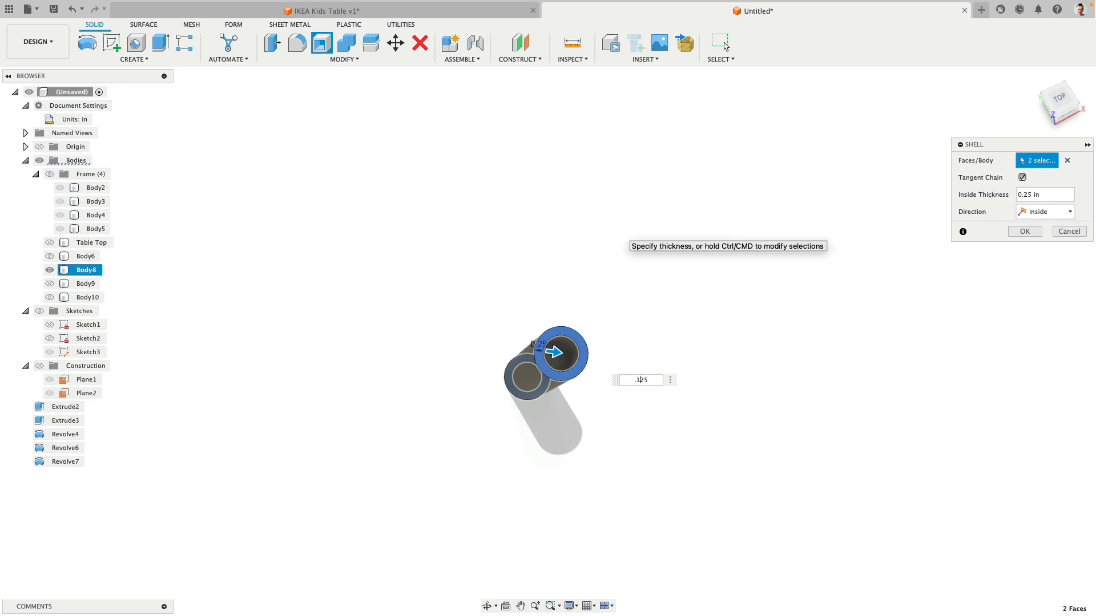
key("Return")
middle_click_drag(429, 448, 499, 326, "shift")
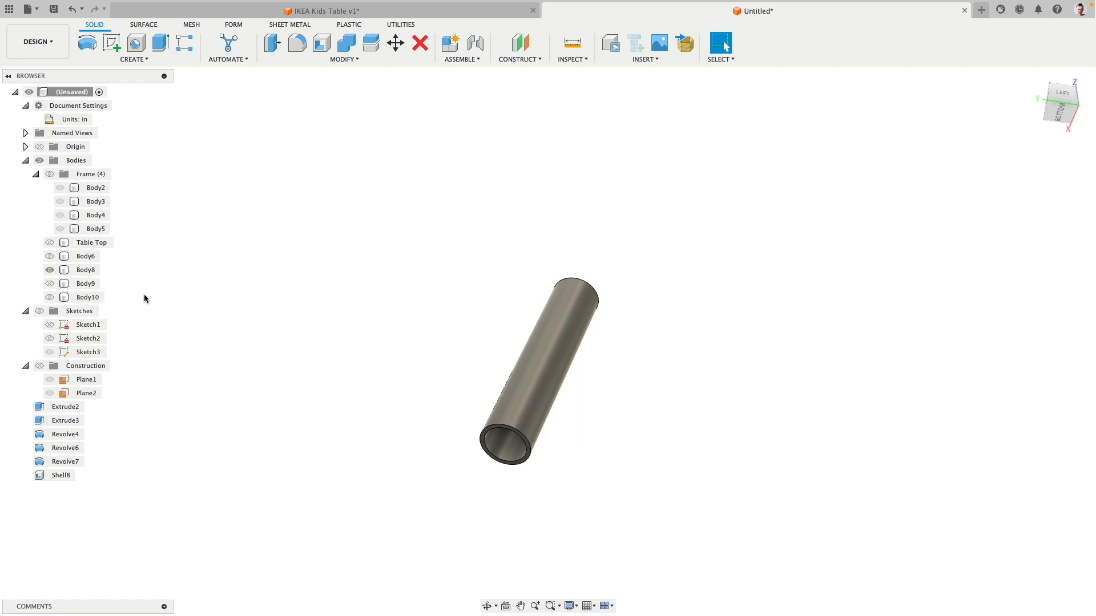
Step: Hide the leg tube and examine the ball foot and the split-off end ring, first together and then each alone
left_click(52, 271)
left_click(50, 270)
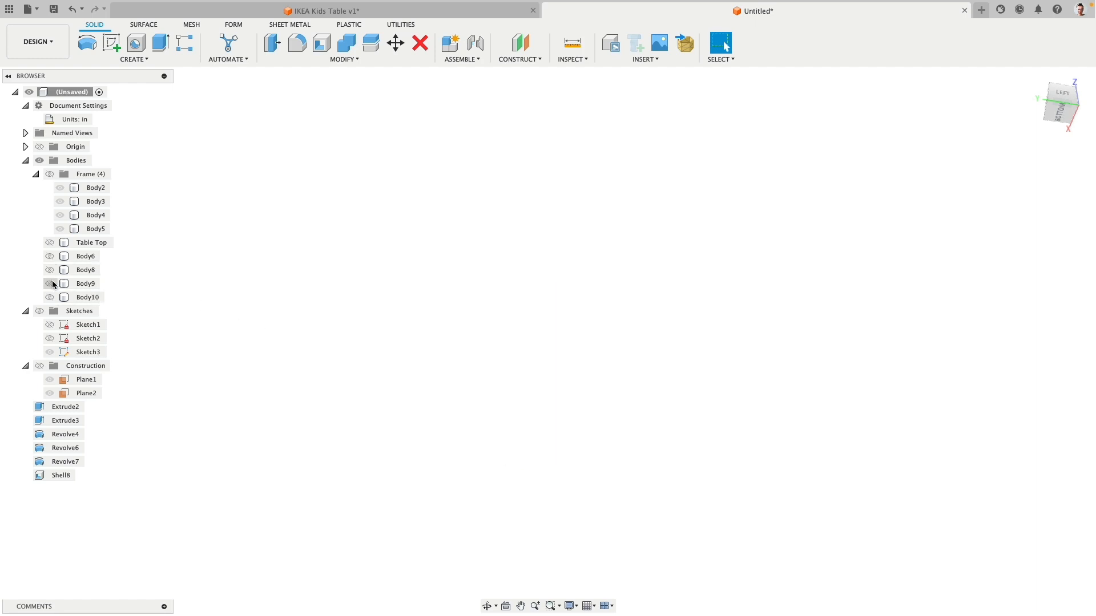
left_click(50, 283)
left_click(50, 298)
mouse_move(365, 325)
middle_mouse_down("shift")
mouse_move(379, 320)
mouse_move(355, 357)
mouse_move(387, 298)
mouse_move(373, 334)
middle_mouse_up("shift")
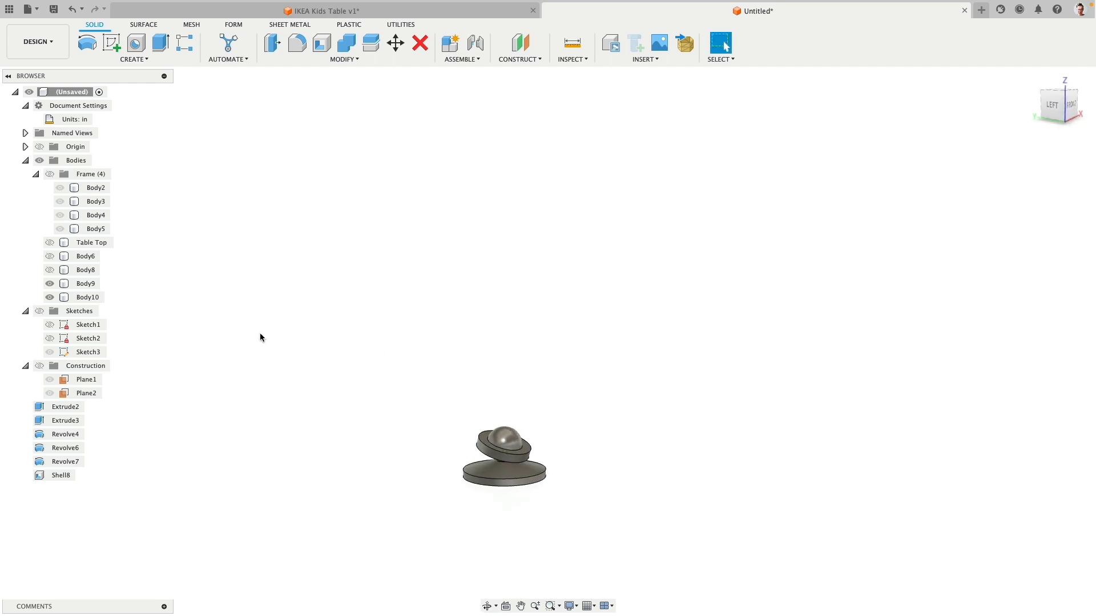
left_click(49, 296)
left_click(49, 297)
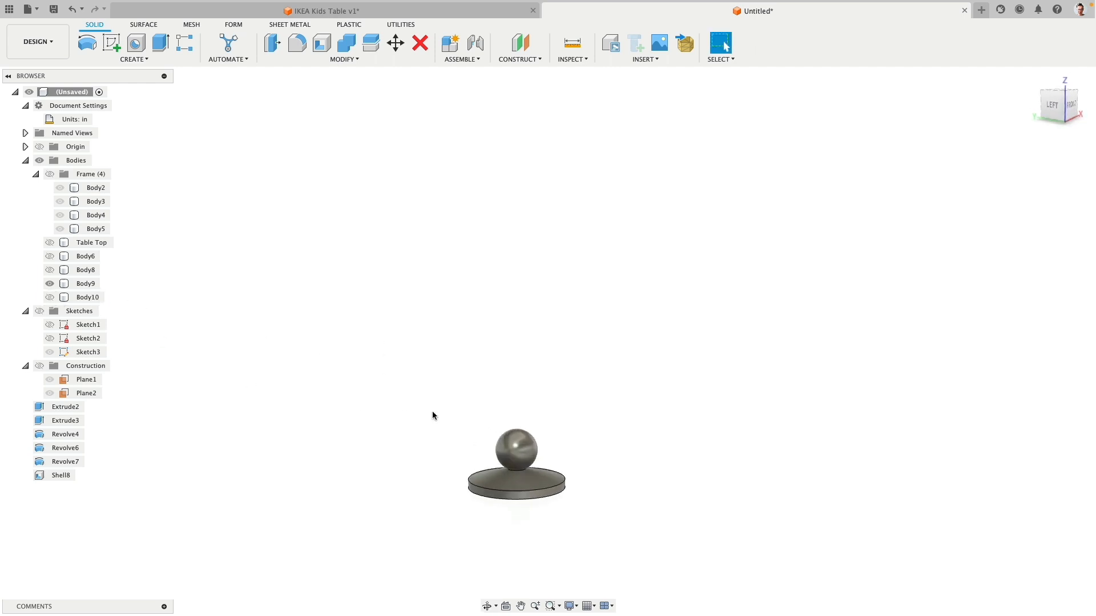
scroll(432, 415, "up", 2)
left_click(50, 297)
left_click(50, 284)
middle_click_drag(334, 317, 387, 321, "shift")
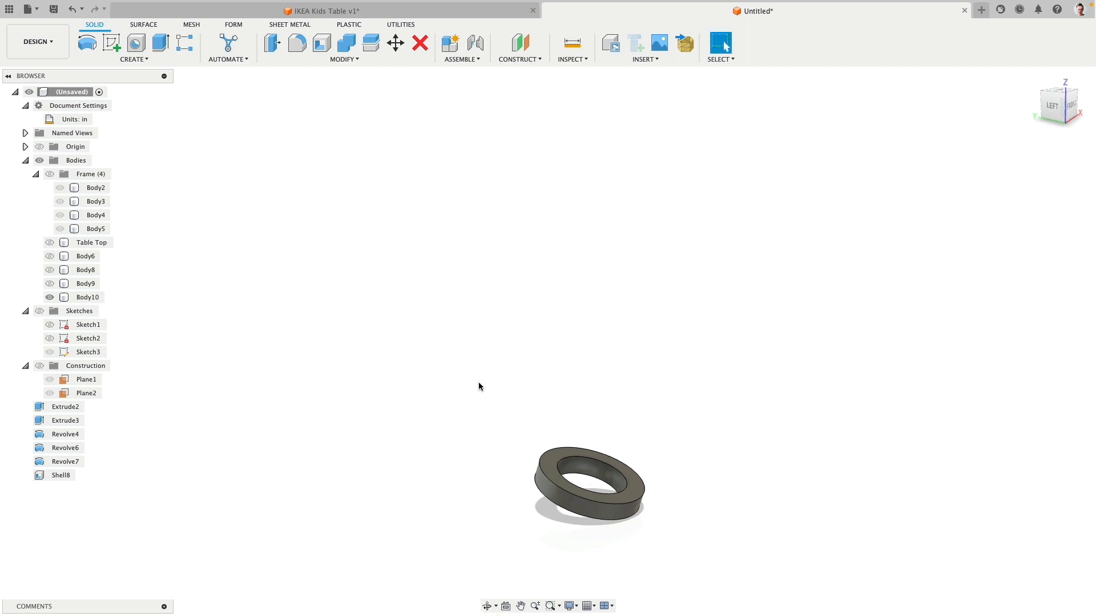
Step: Offset the upper face of the end ring, Body10, outward by 0.5 in with Press Pull
left_click(49, 270)
left_click(49, 270)
left_click(556, 462)
left_click(551, 462)
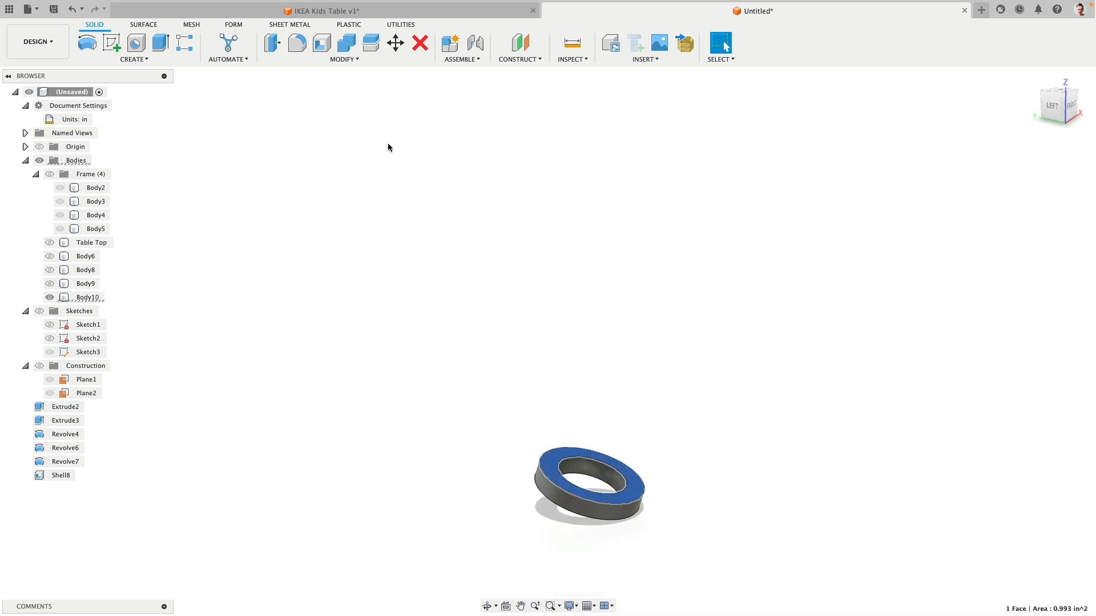
left_click(272, 43)
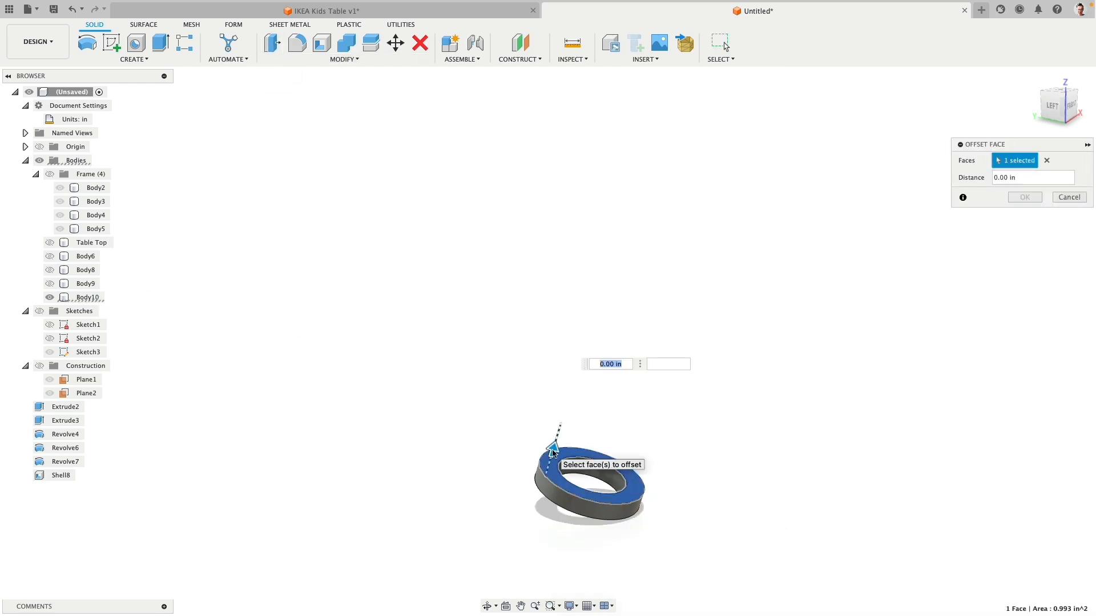
left_click_drag(553, 452, 573, 423)
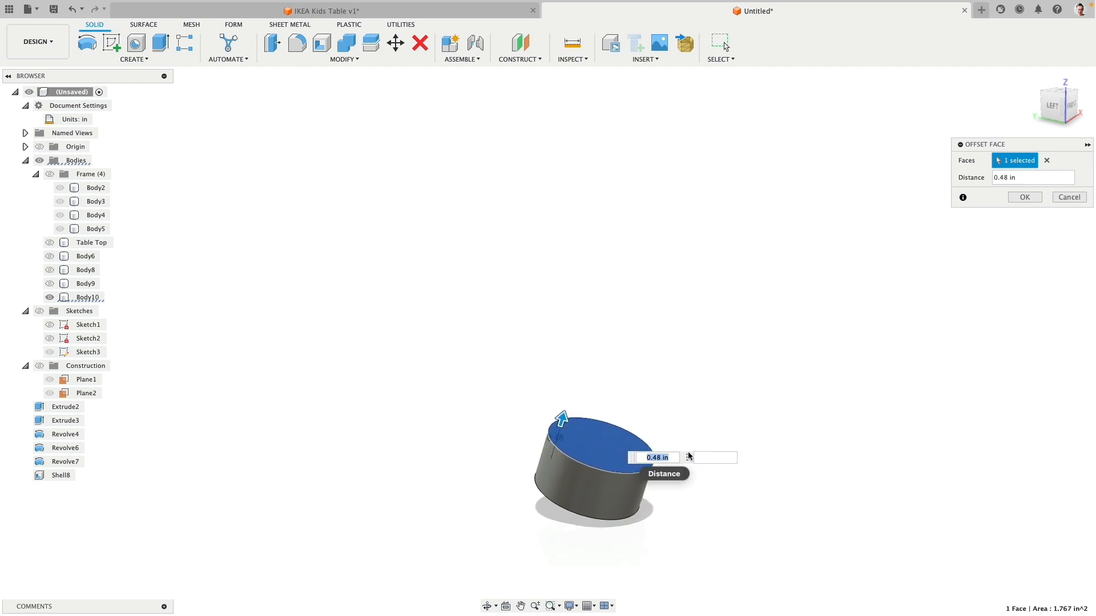
type(".5")
key("Return")
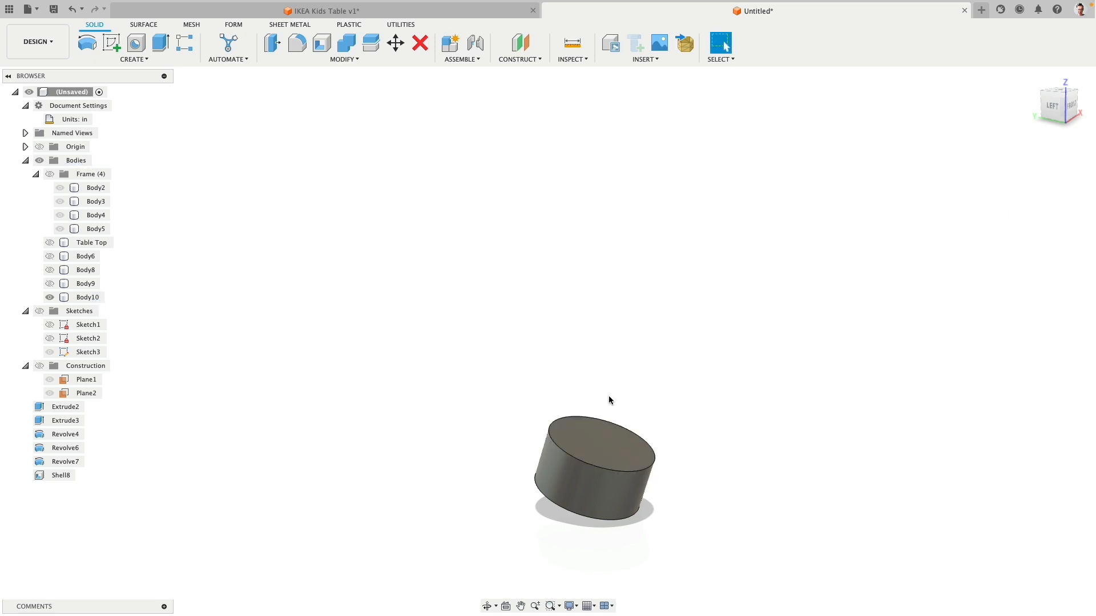
Step: Show the leg tube, Body8, and cut it out of the end plug, Body10, with Combine, keeping the tool body
left_click(50, 284)
left_click(50, 284)
left_click(50, 270)
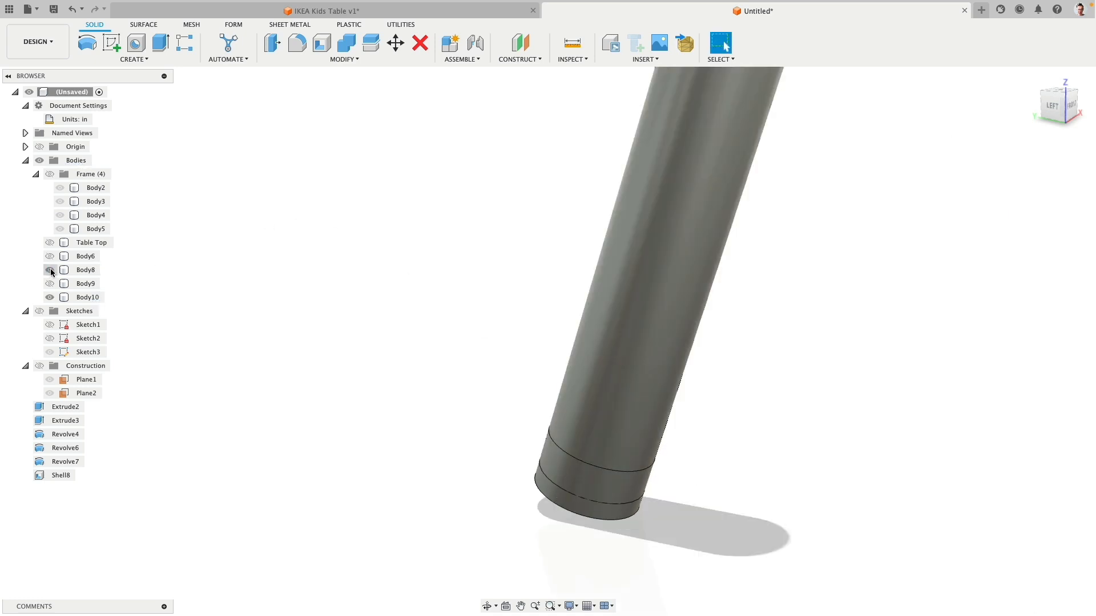
left_click(346, 43)
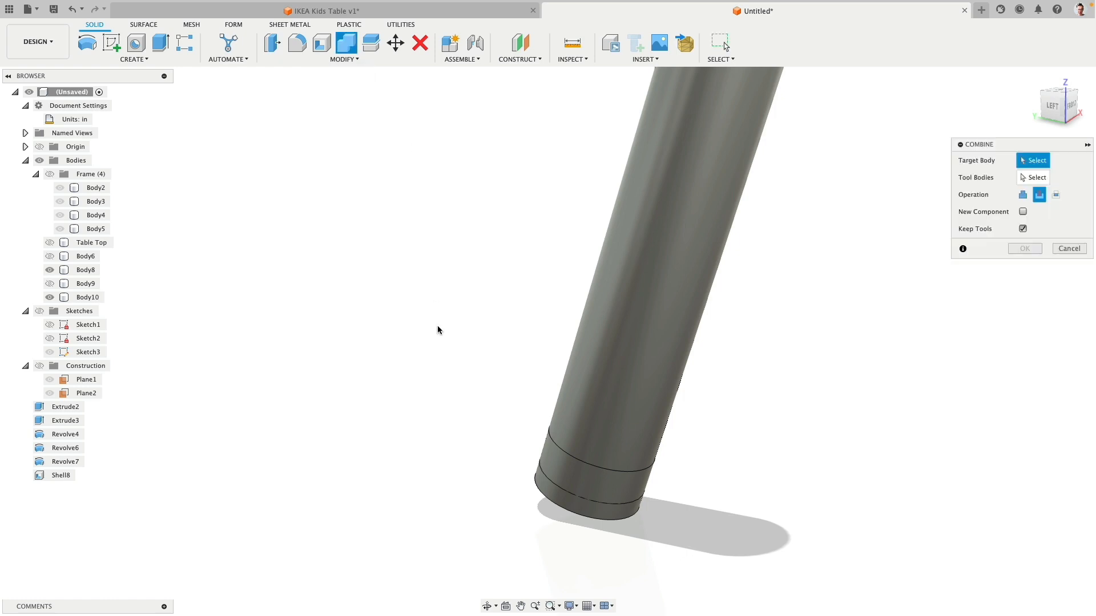
left_click(539, 484)
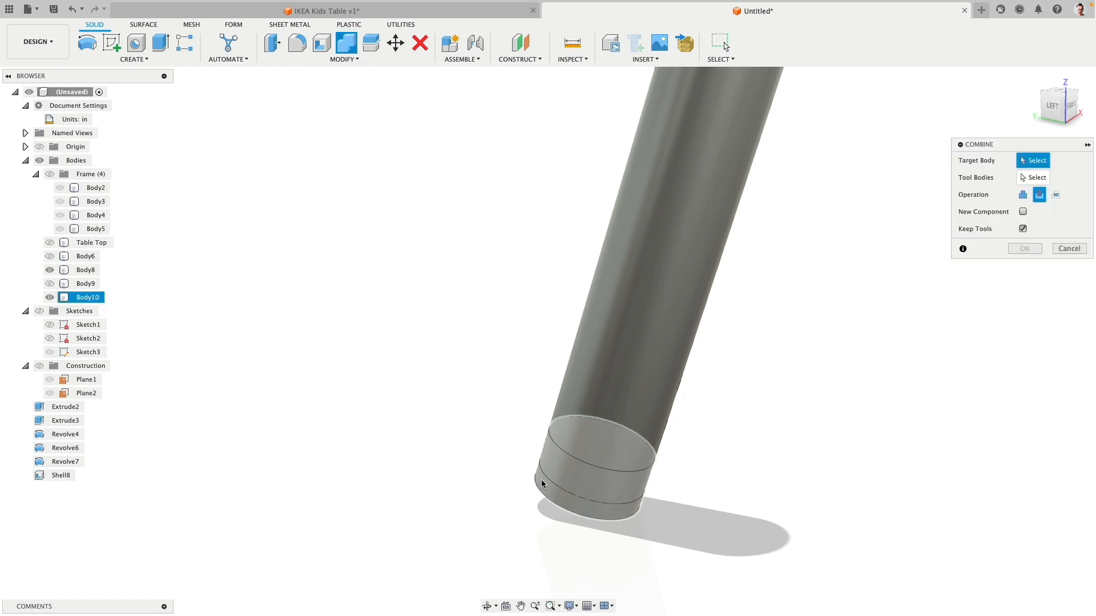
left_click(611, 326)
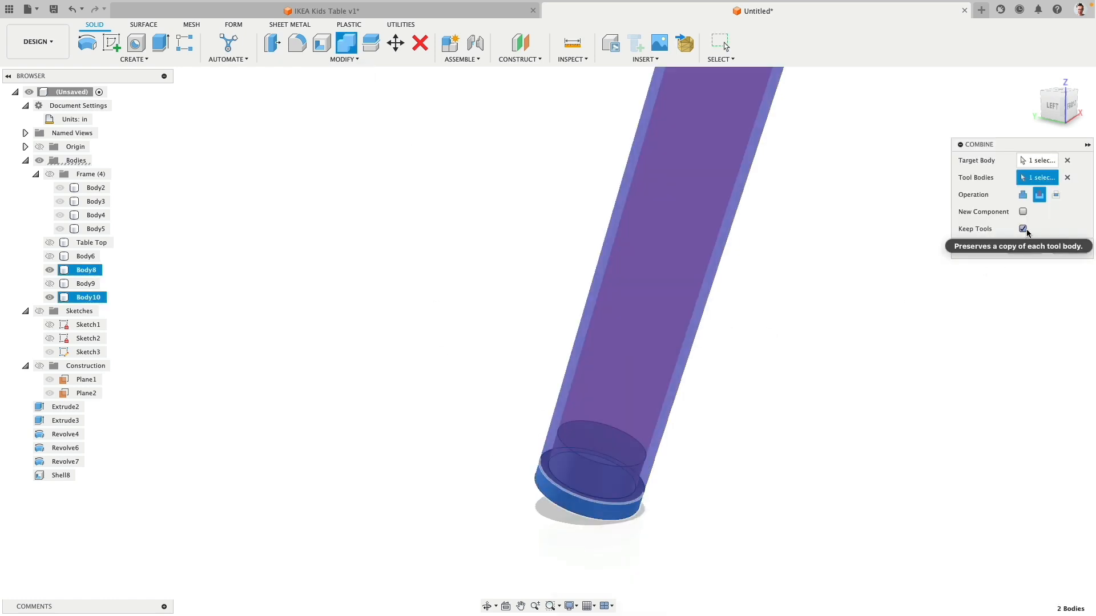
left_click(1015, 250)
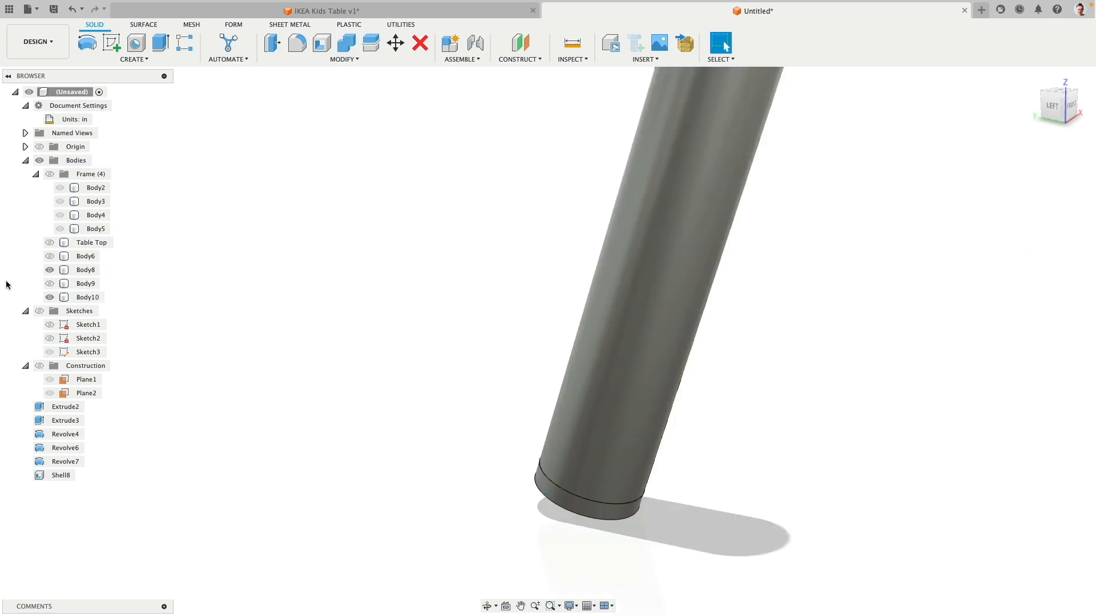
Step: Inspect the end plug from below with the tube hidden, and show the foot, tube and upper bracket with it
left_click(49, 270)
middle_click_drag(357, 416, 303, 336, "shift")
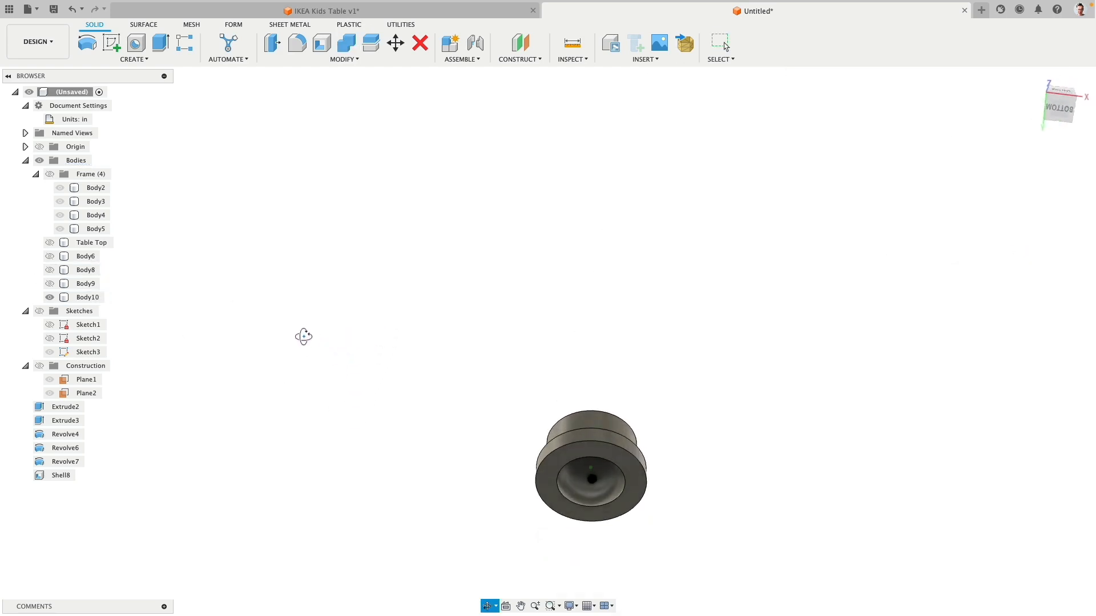
left_click(49, 283)
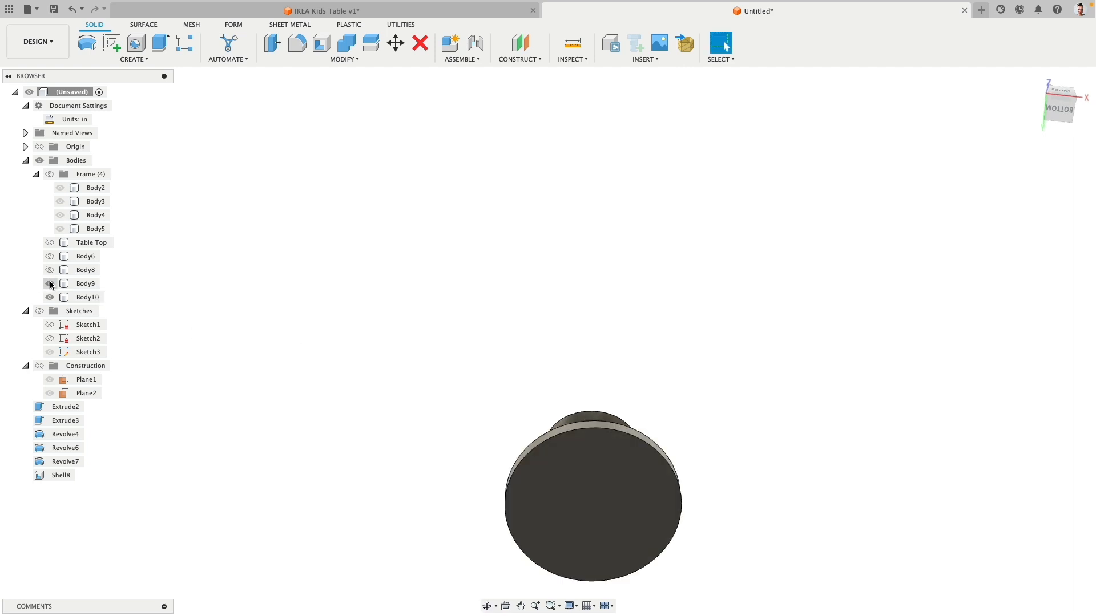
left_click(50, 270)
left_click(50, 256)
scroll(431, 448, "down", 5)
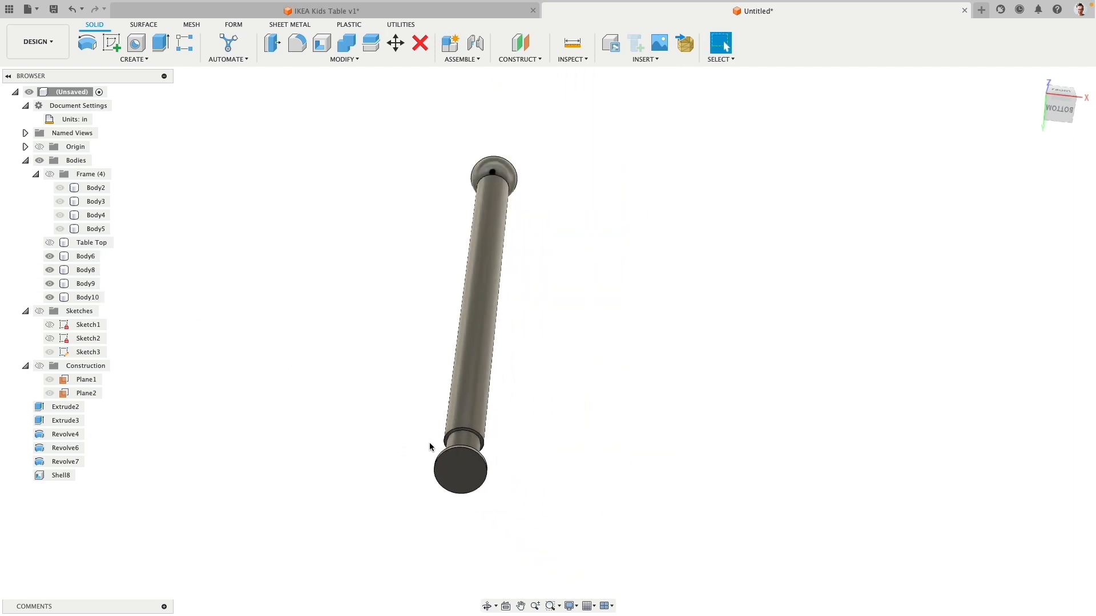
middle_click_drag(435, 318, 536, 394, "shift")
scroll(534, 391, "down", 3)
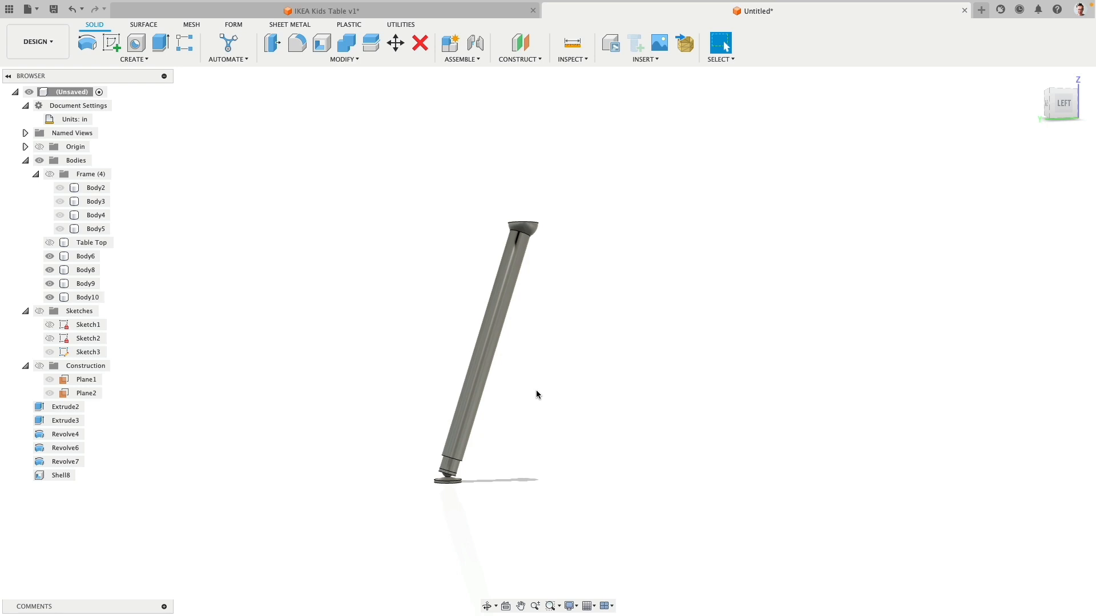
Step: Show the table top and frame to view the leg from below, leaving only the frame visible with the leg
left_click(50, 242)
middle_click_drag(412, 363, 351, 369, "shift")
left_click(50, 175)
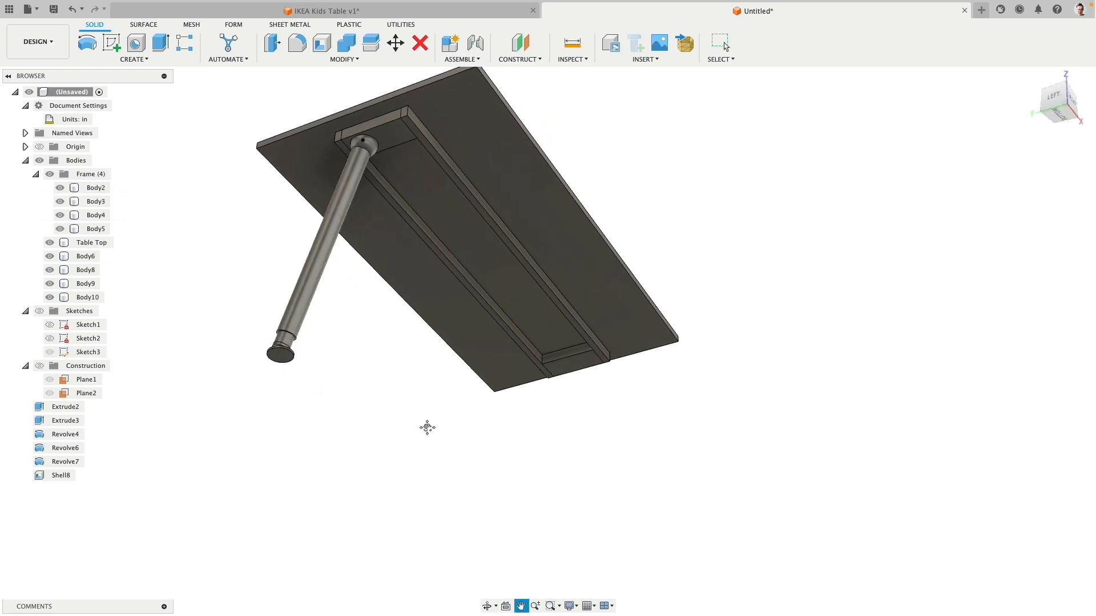
middle_click_drag(426, 429, 538, 498)
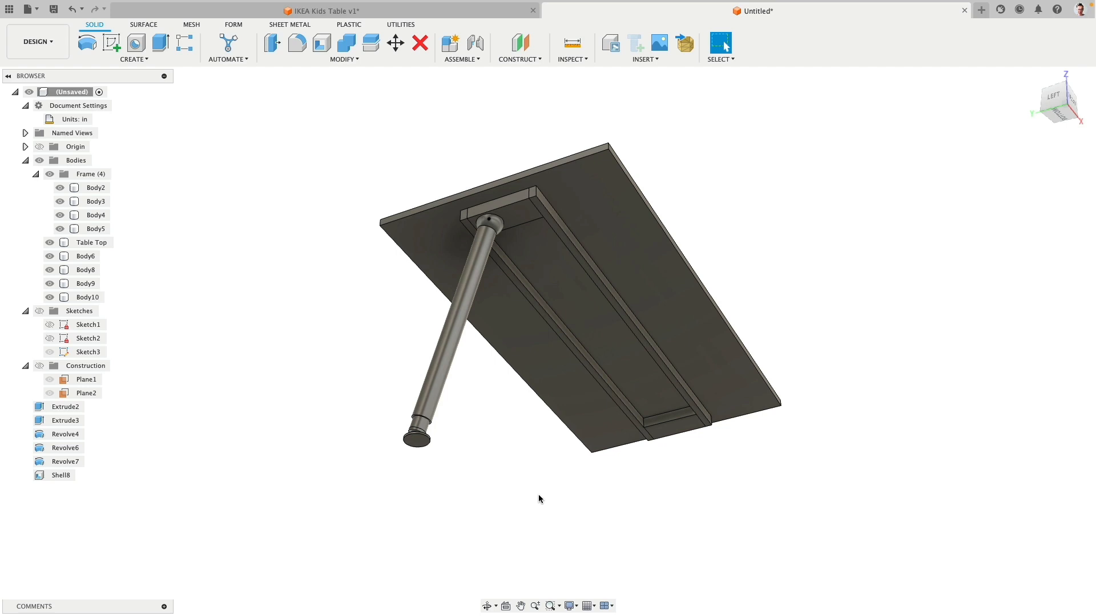
left_click(50, 242)
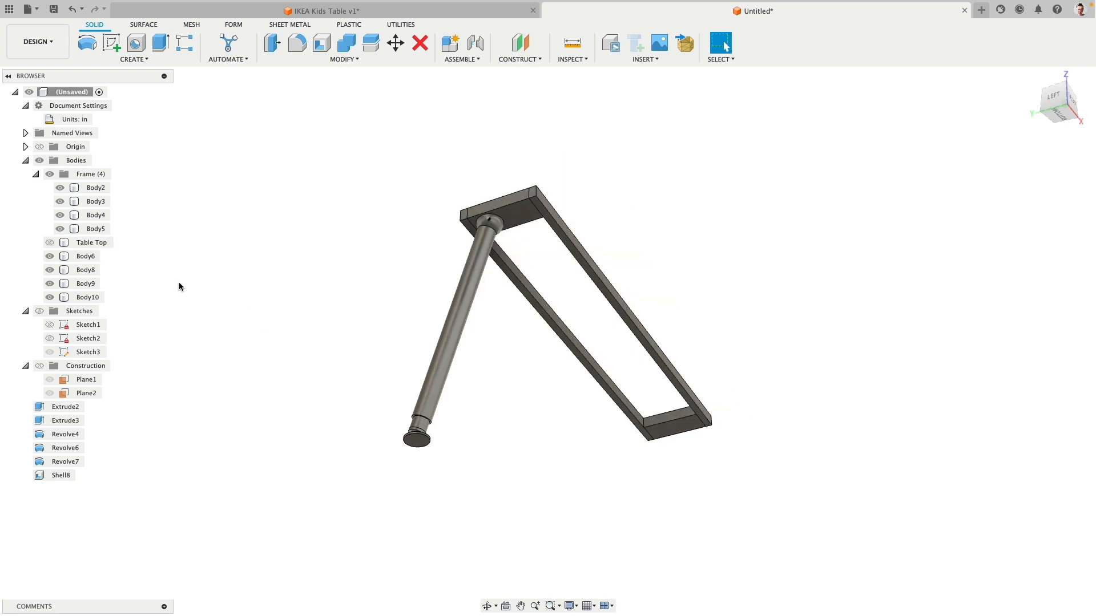
Step: Create a new group under Bodies and move the four leg bodies, Body6 through Body10, into it
right_click(74, 162)
left_click(108, 186)
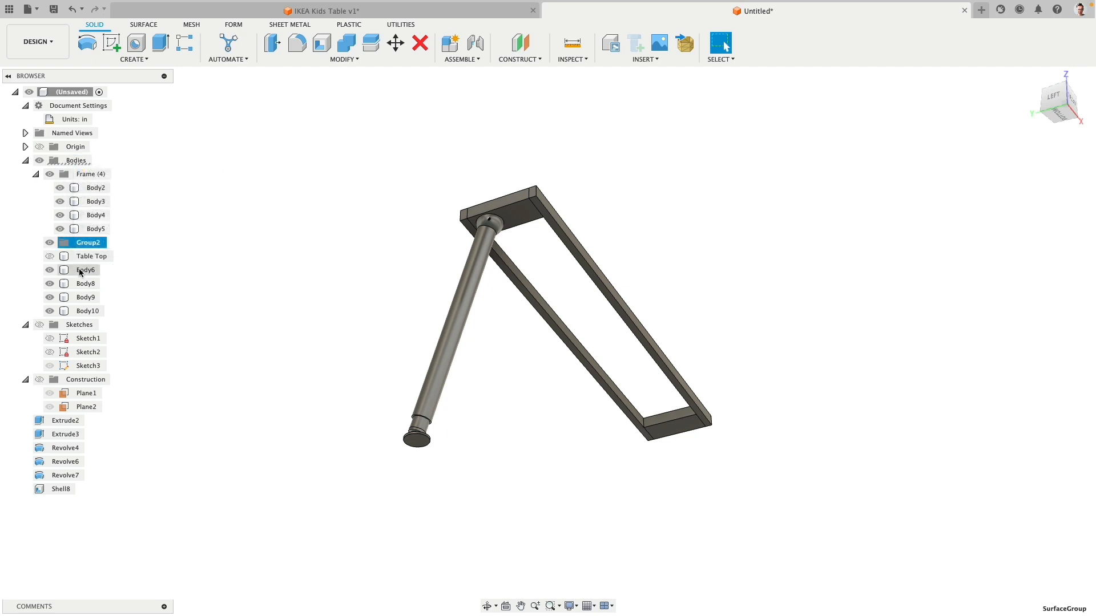
left_click(86, 270)
left_click(88, 311, "shift")
left_click_drag(90, 271, 90, 247)
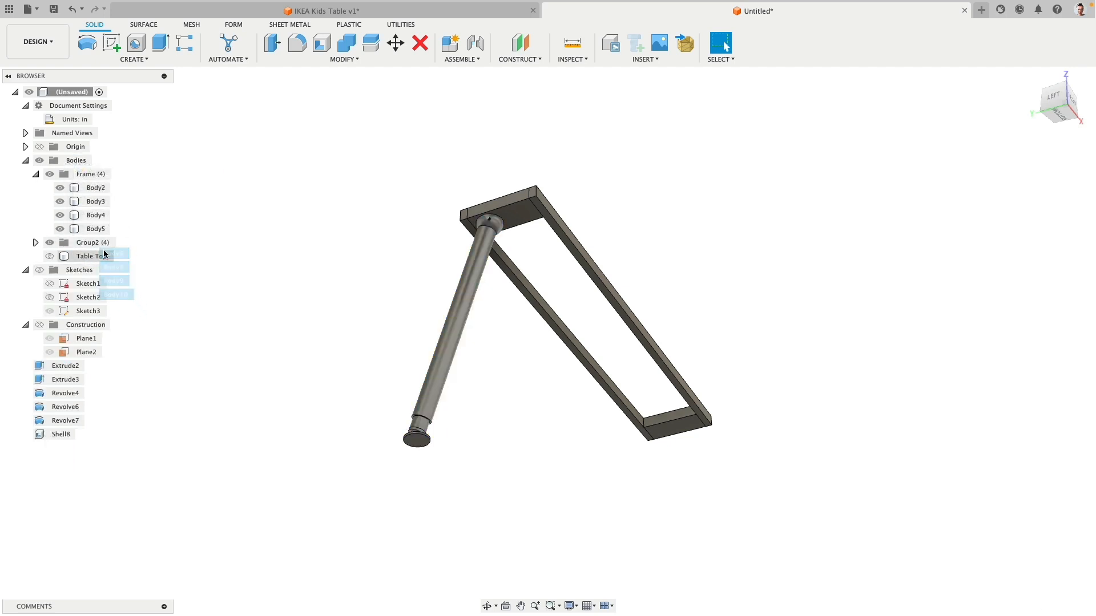
Step: Rename the new group of leg bodies as Leg
left_click(90, 243)
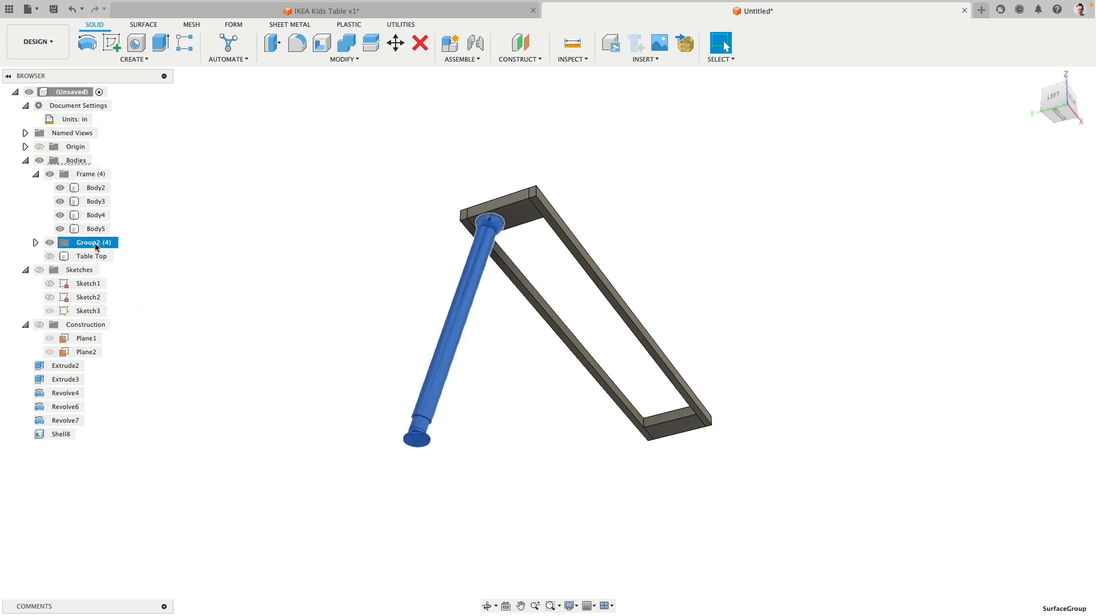
double_click(92, 244)
type("Leg")
key("Return")
left_click(50, 242)
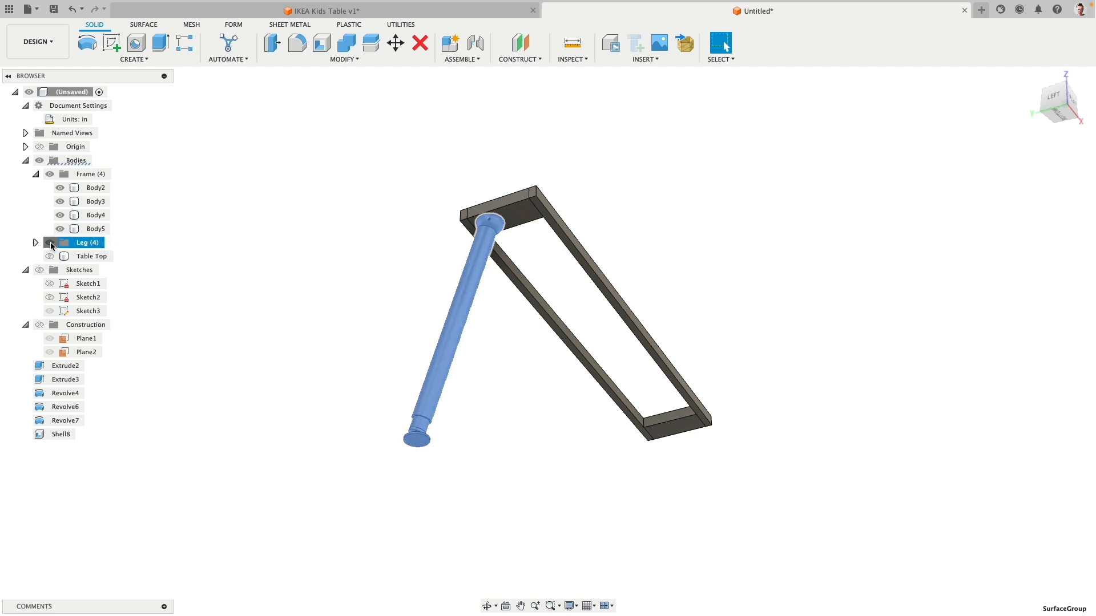
Step: Hide the leg group and fillet the eight long edges of the two long frame rails with a 0.125 in radius
left_click(325, 316)
middle_click_drag(362, 292, 372, 350, "shift")
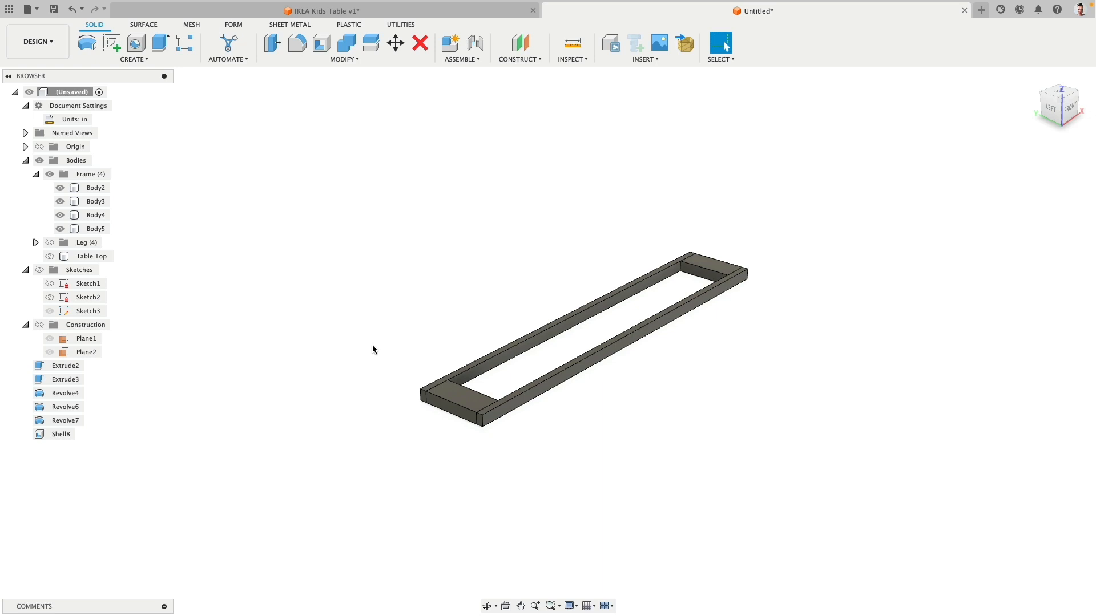
left_click(298, 43)
scroll(499, 280, "up", 3)
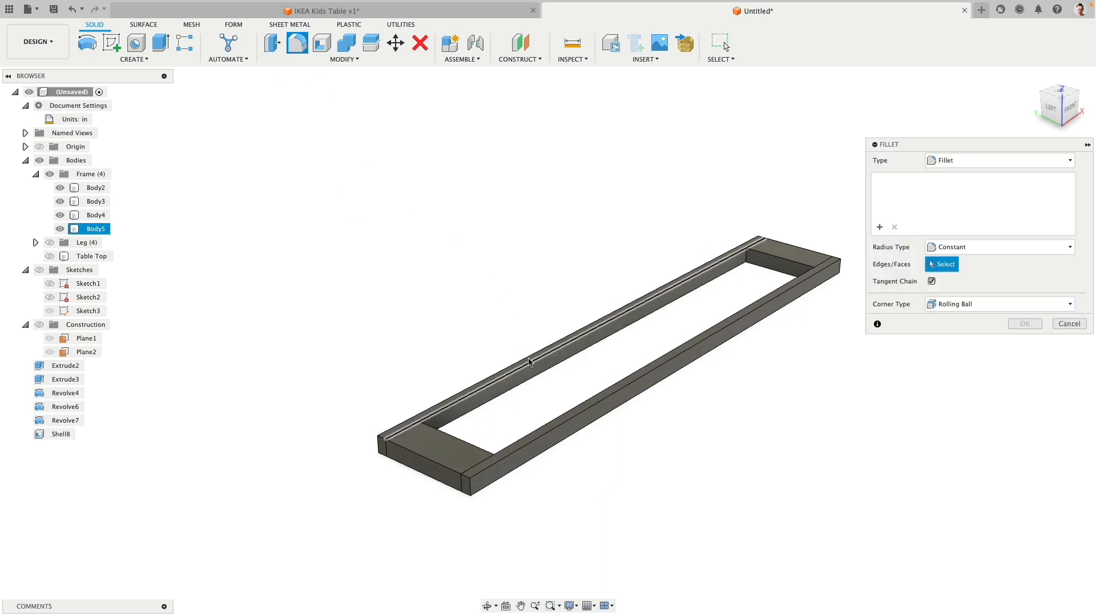
left_click(526, 365)
left_click(526, 366)
left_click(528, 379)
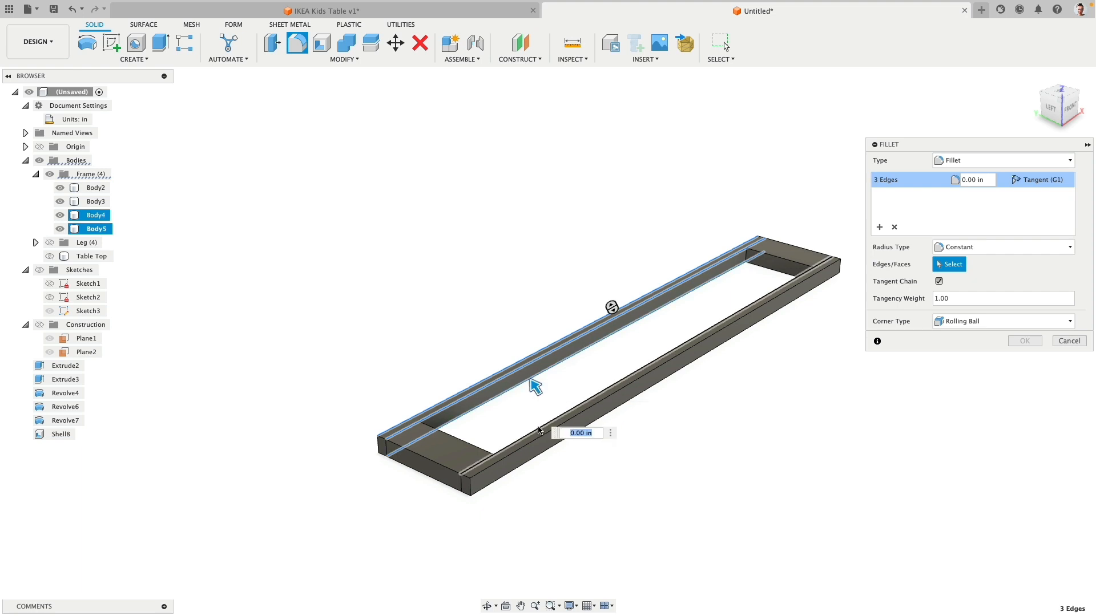
left_click(538, 428)
left_click(539, 436)
left_click(541, 456)
middle_click_drag(454, 497, 537, 434, "shift")
left_click(735, 280)
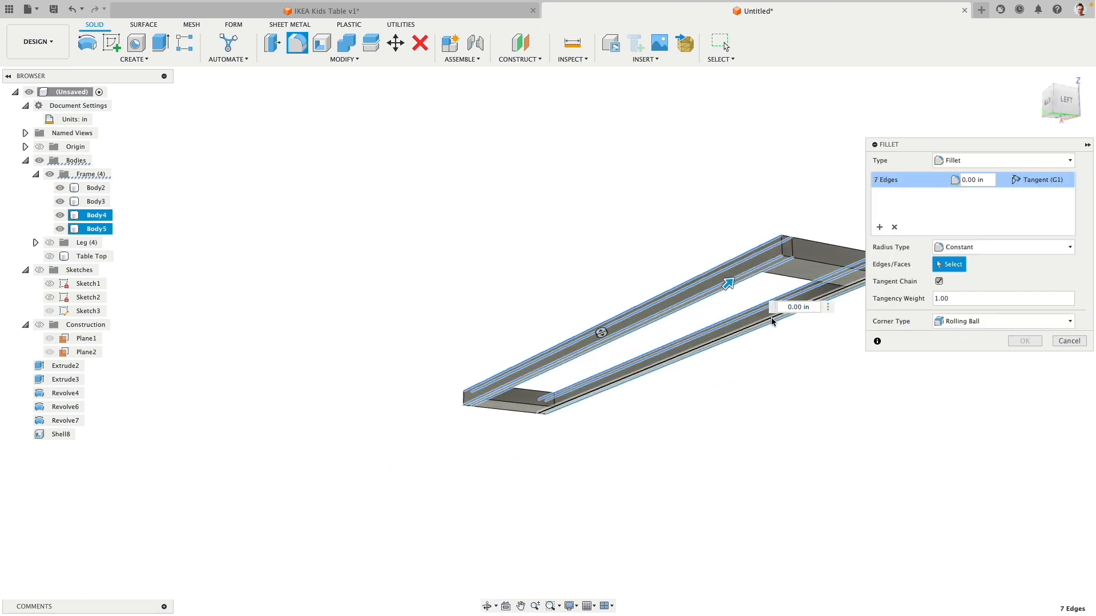
left_click(772, 321)
middle_click_drag(689, 369, 488, 366)
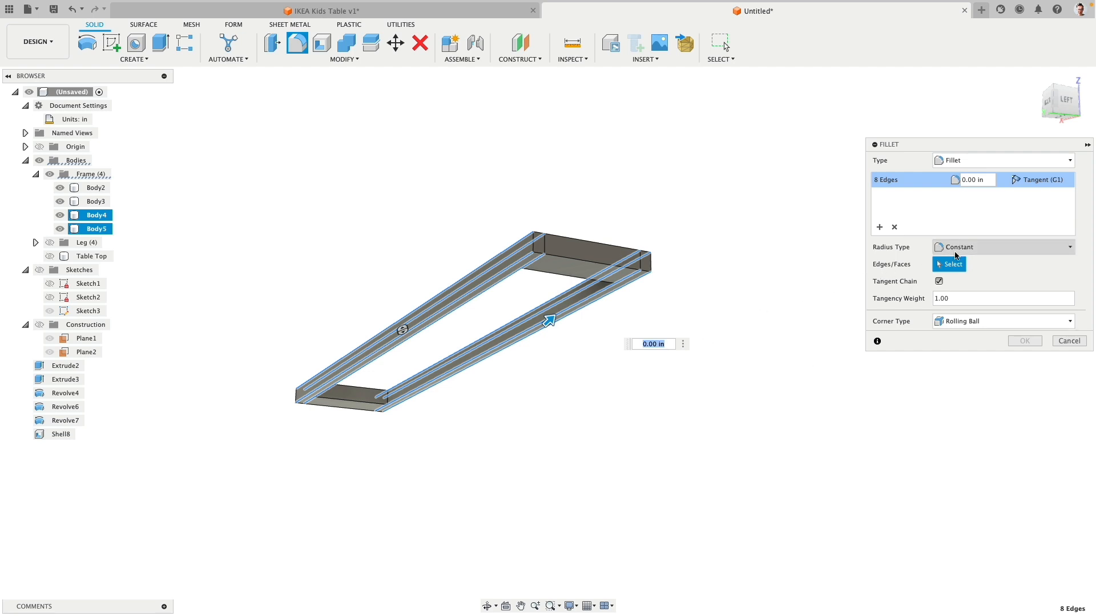
key("BackSpace")
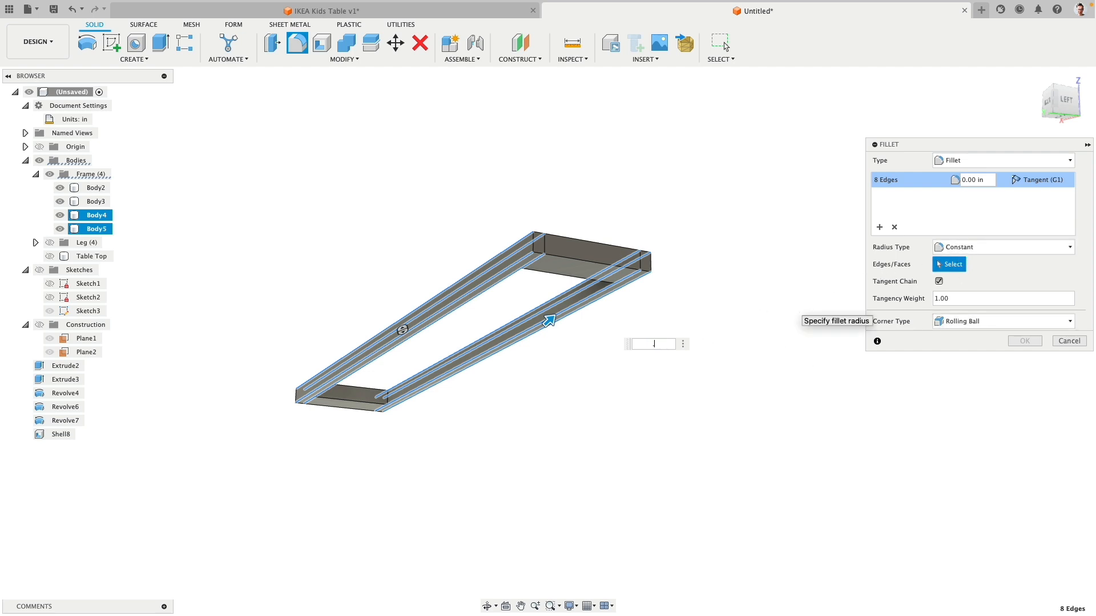
key("Return")
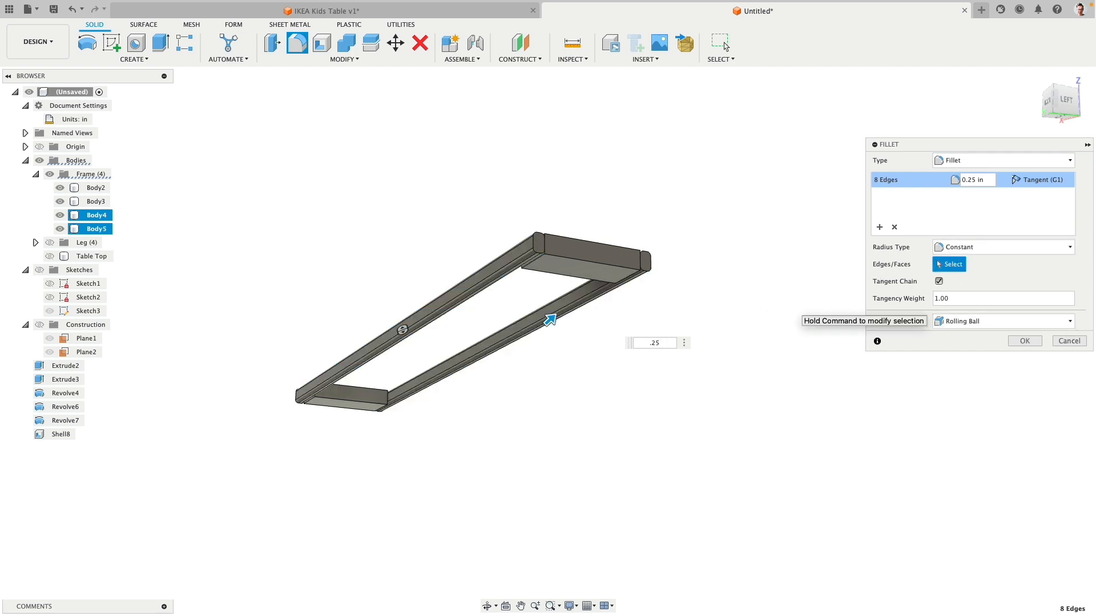
key("Return")
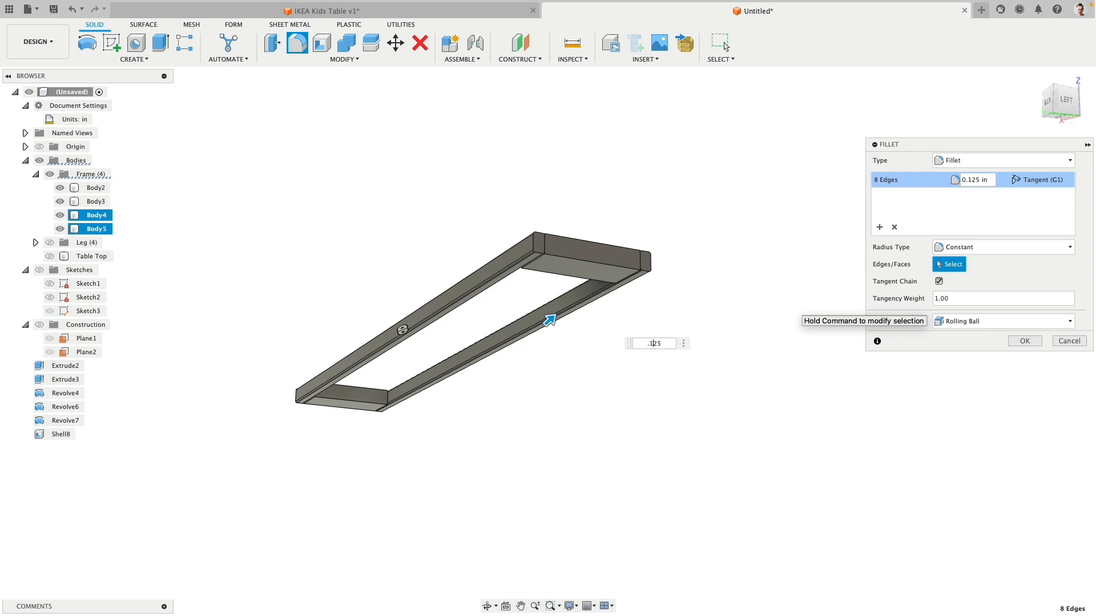
key("Return")
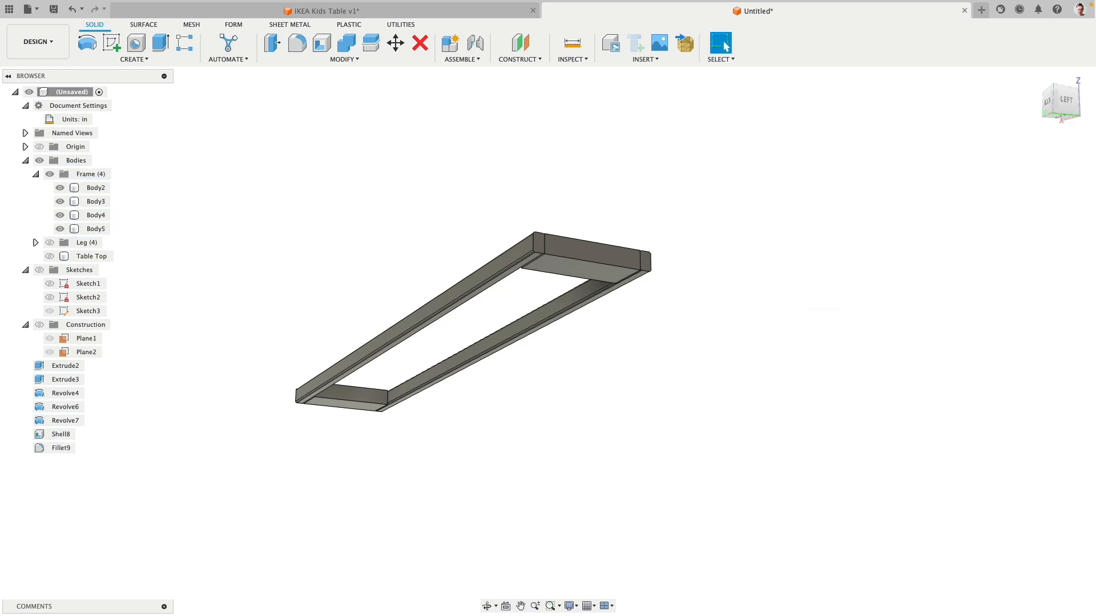
Step: Shell both long frame rails through their four end faces with an inside thickness of 0.125 in
scroll(612, 225, "up", 4)
left_click(479, 264)
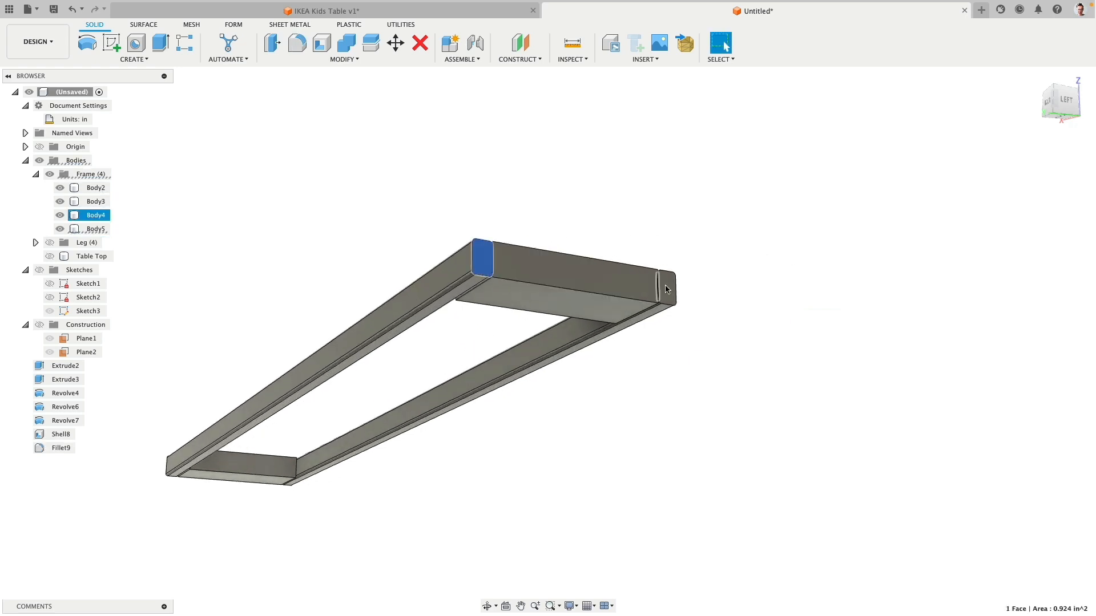
left_click(666, 286)
middle_click_drag(482, 338, 384, 311, "shift")
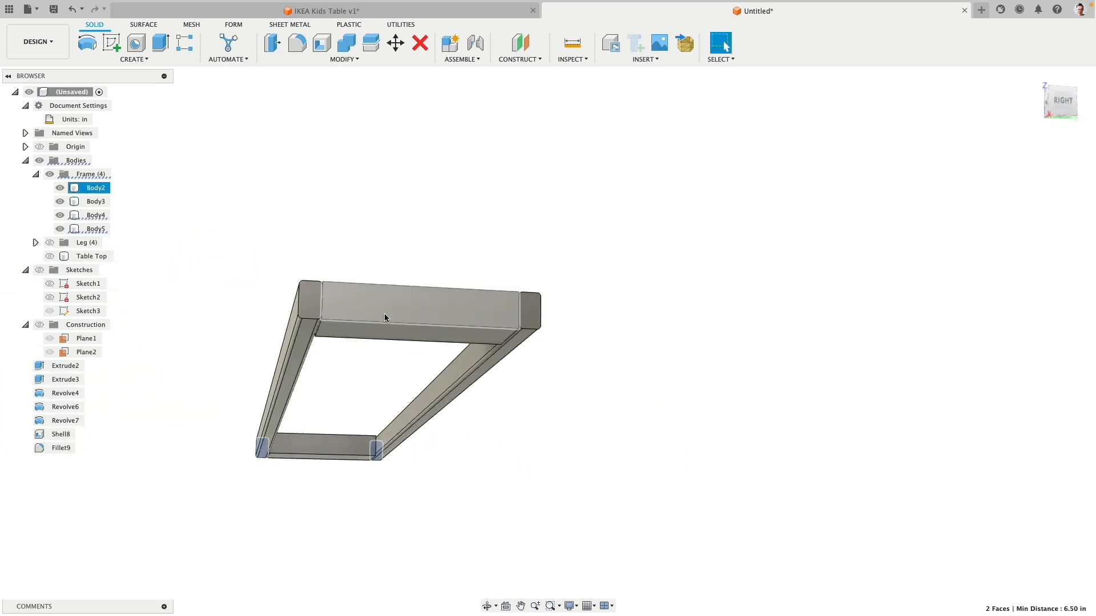
left_click(310, 300)
left_click(529, 311)
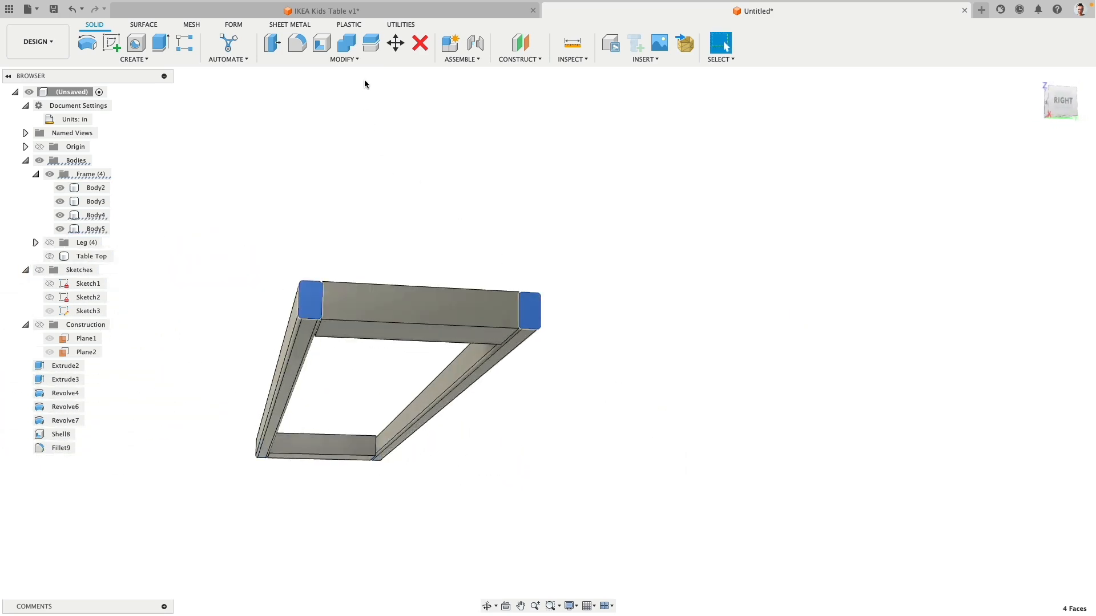
left_click(319, 46)
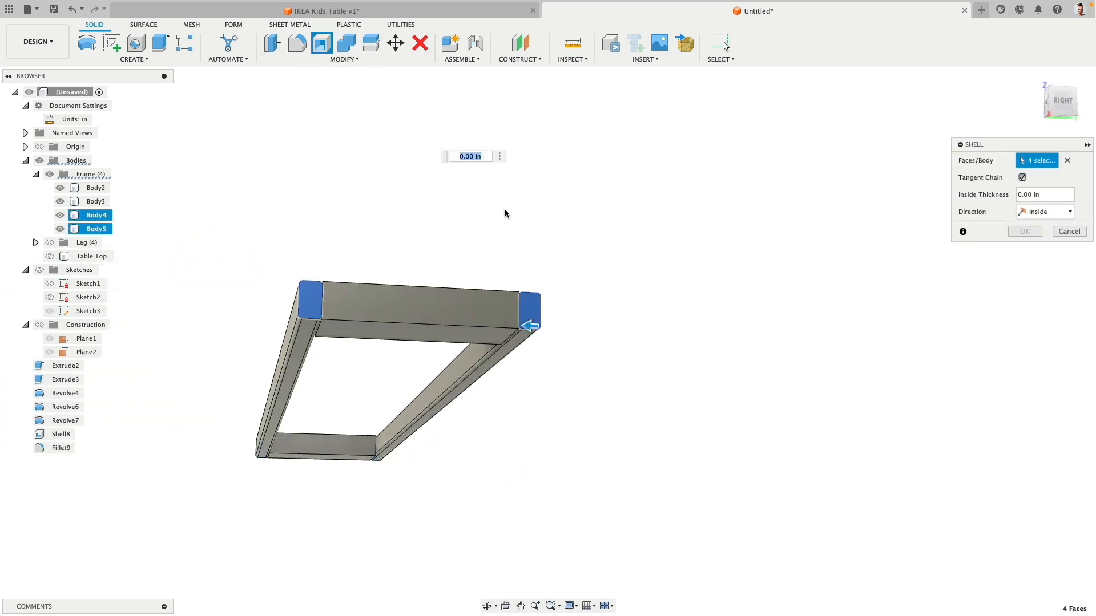
key("BackSpace")
type(".125")
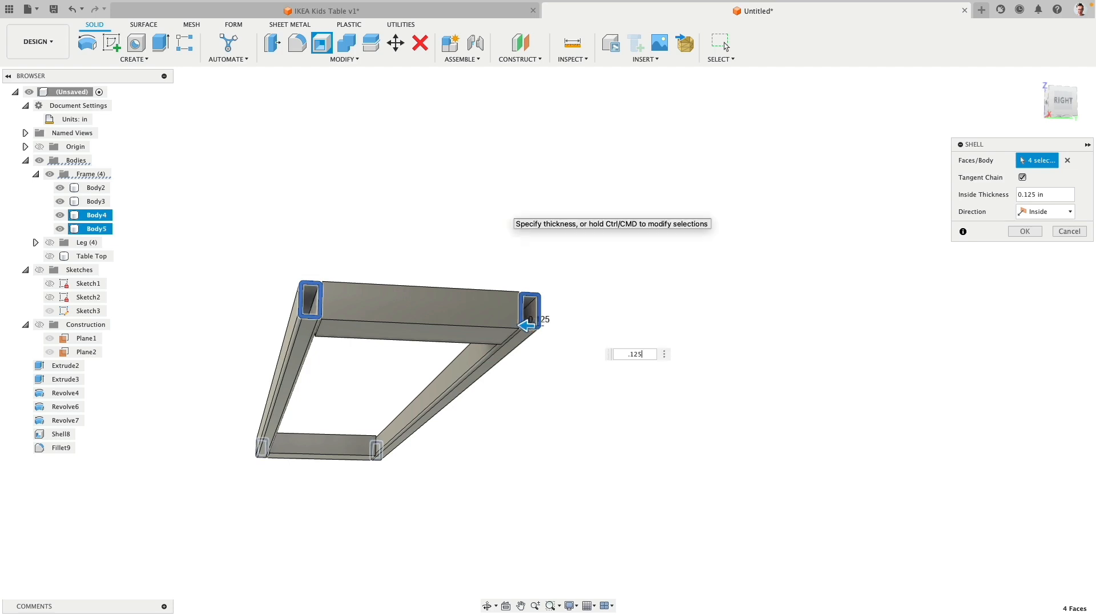
key("Return")
Step: Inspect the hollow rails and cross pieces from the ends and from below, with the table top temporarily shown
middle_click_drag(668, 304, 499, 372, "shift")
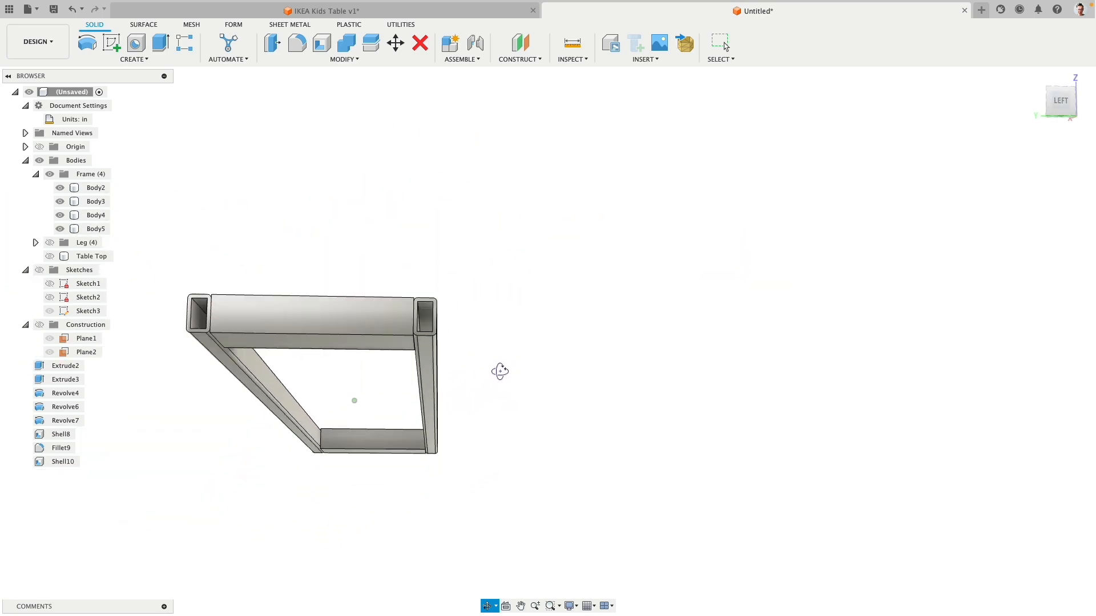
scroll(444, 329, "up", 6)
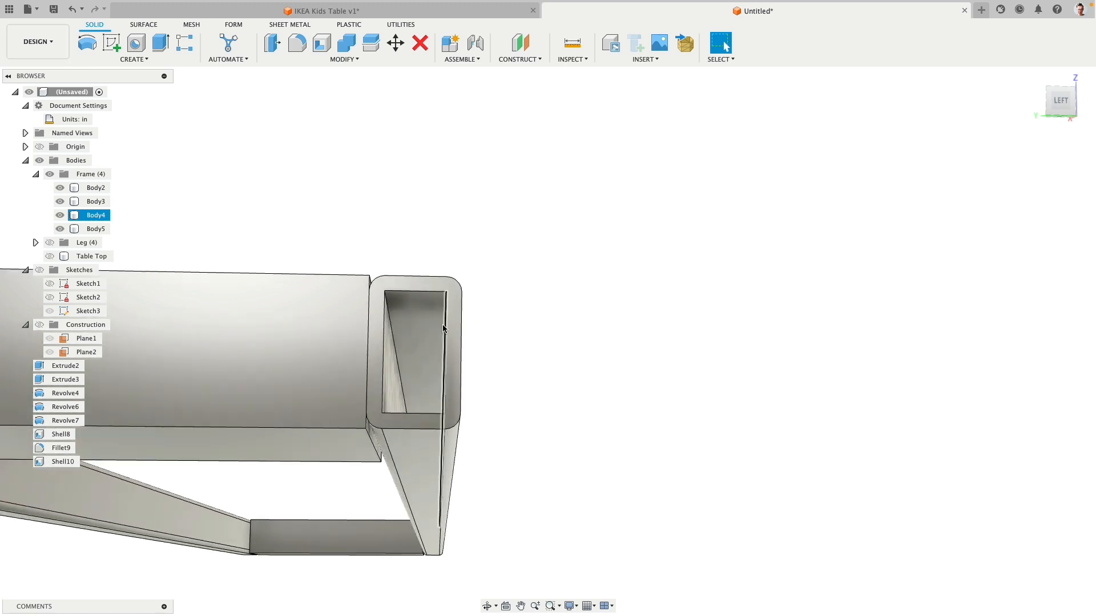
scroll(494, 355, "down", 8)
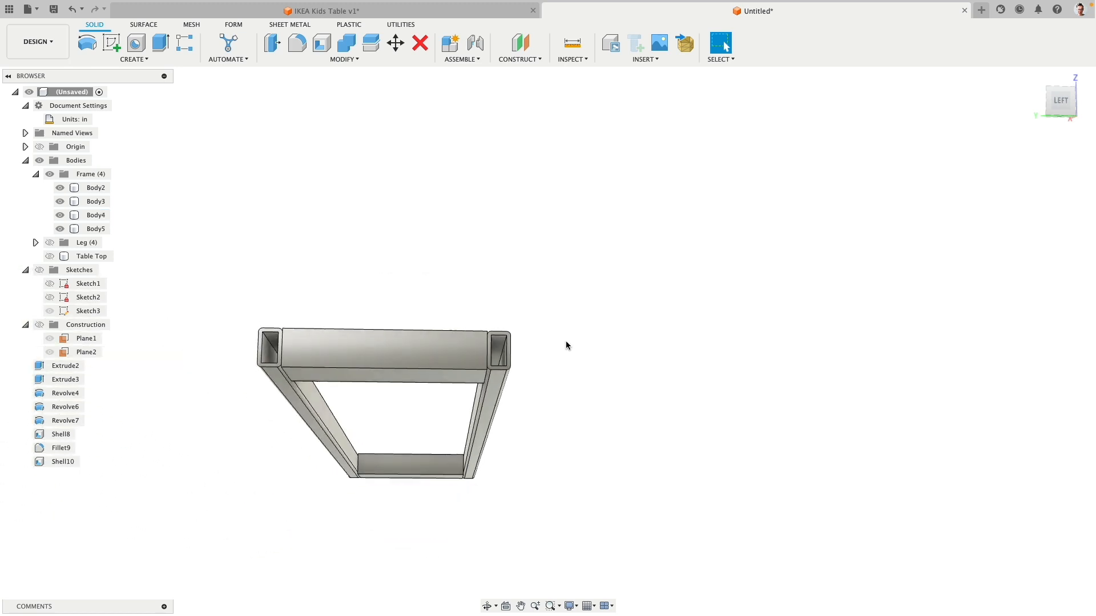
middle_click_drag(567, 342, 685, 386, "shift")
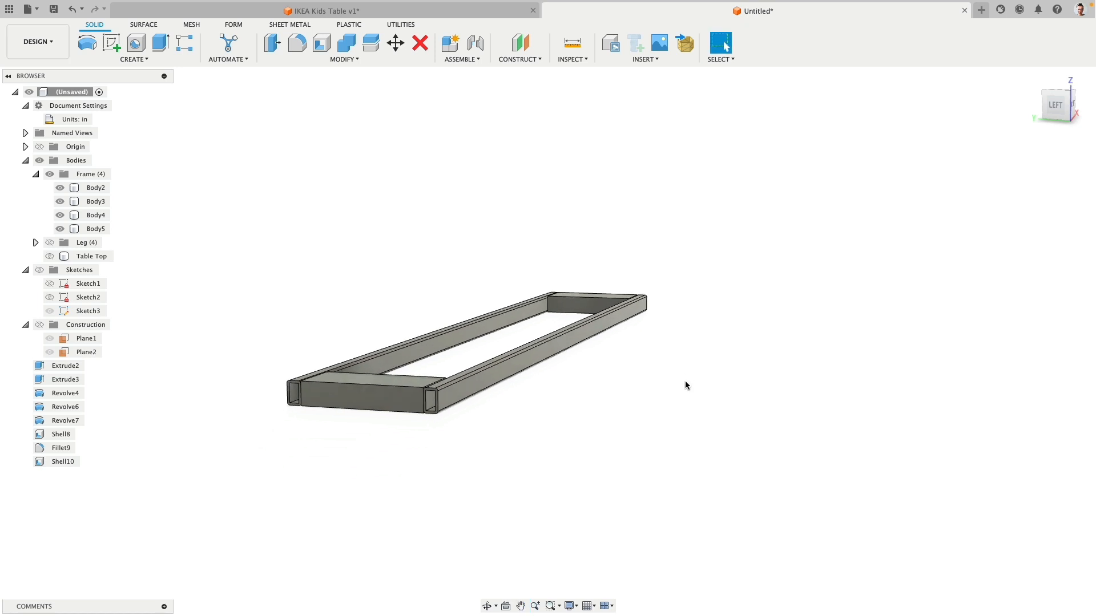
middle_click_drag(547, 421, 453, 171, "shift")
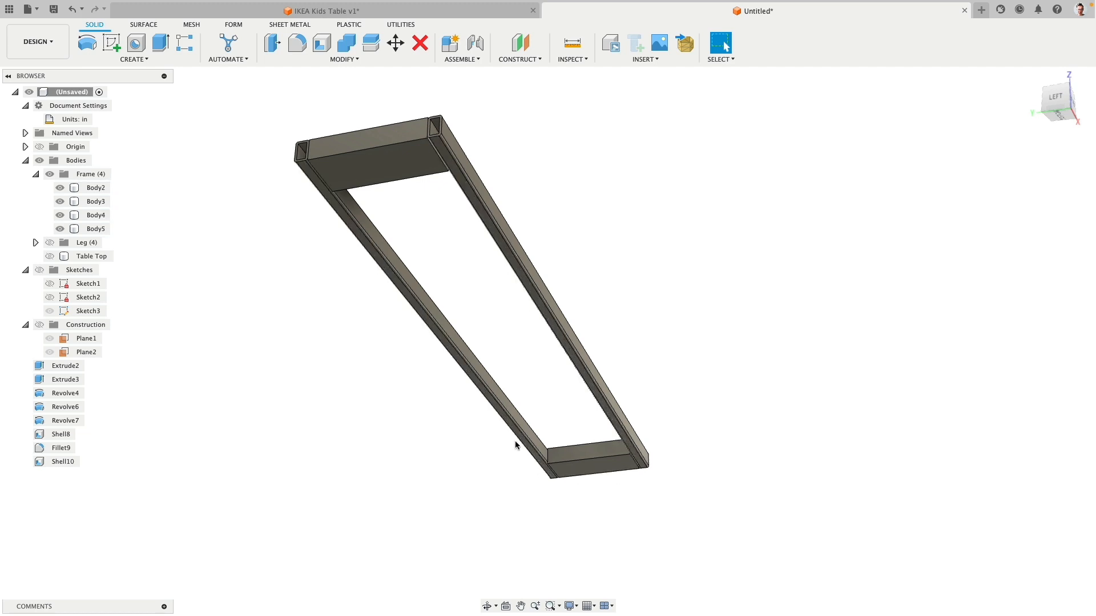
left_click(51, 257)
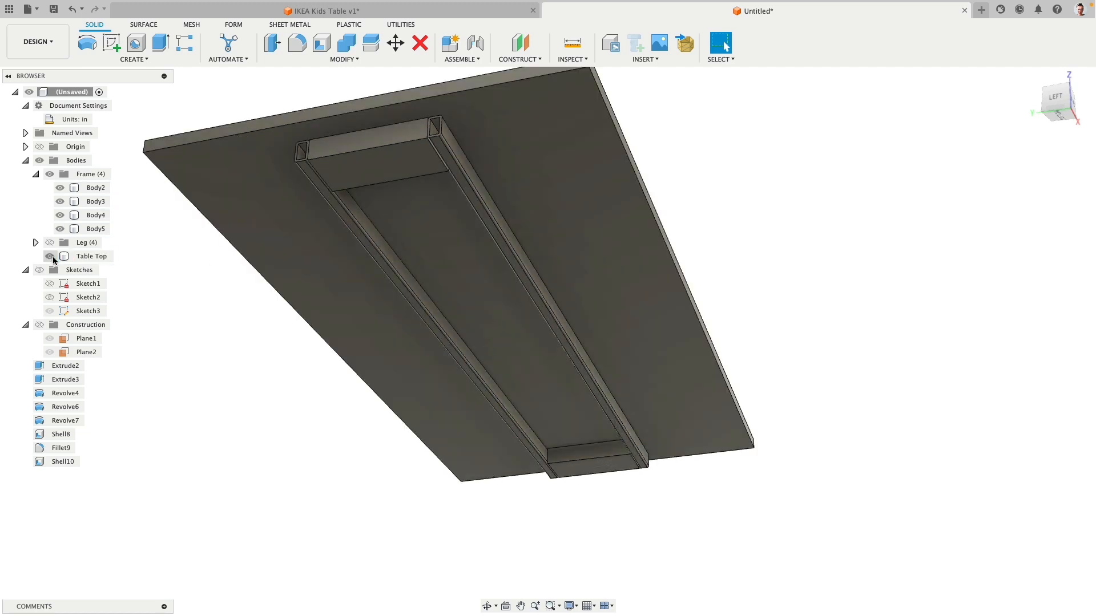
middle_click_drag(360, 213, 324, 206, "shift")
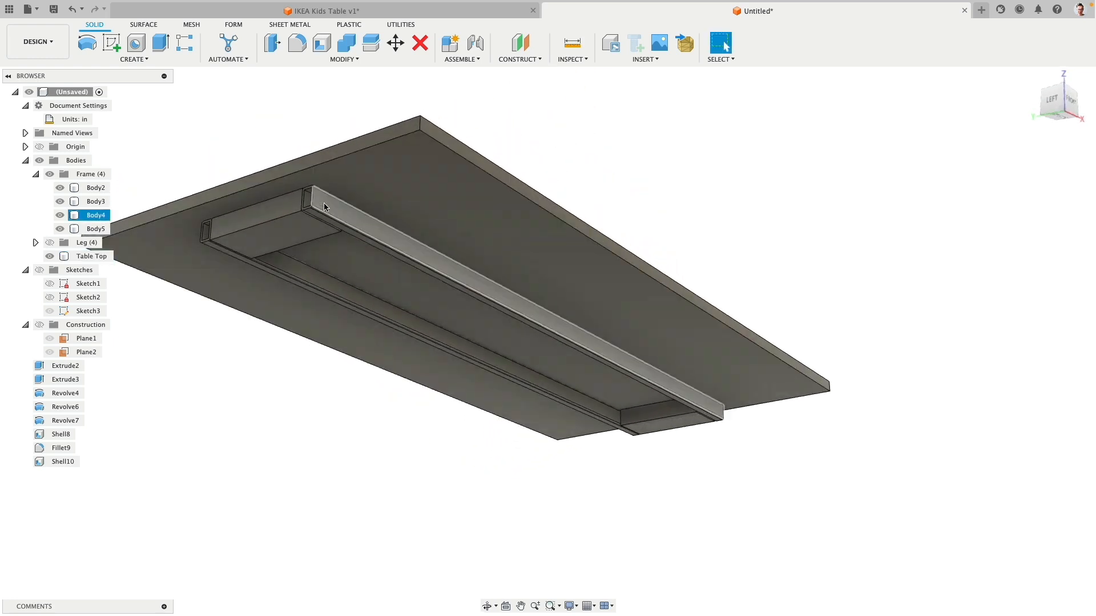
left_click(285, 226)
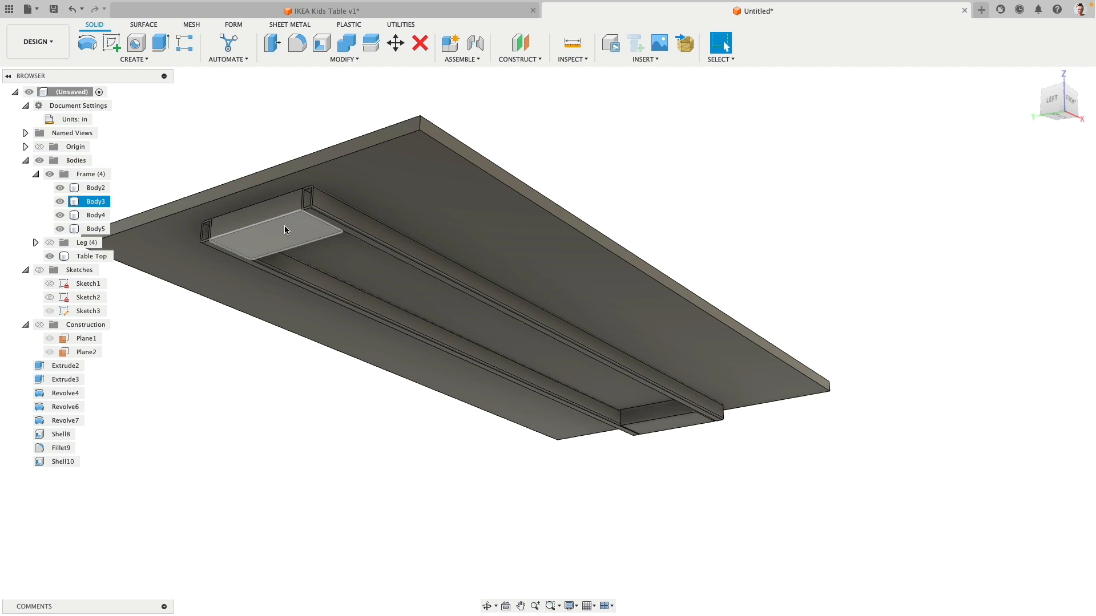
key("Escape")
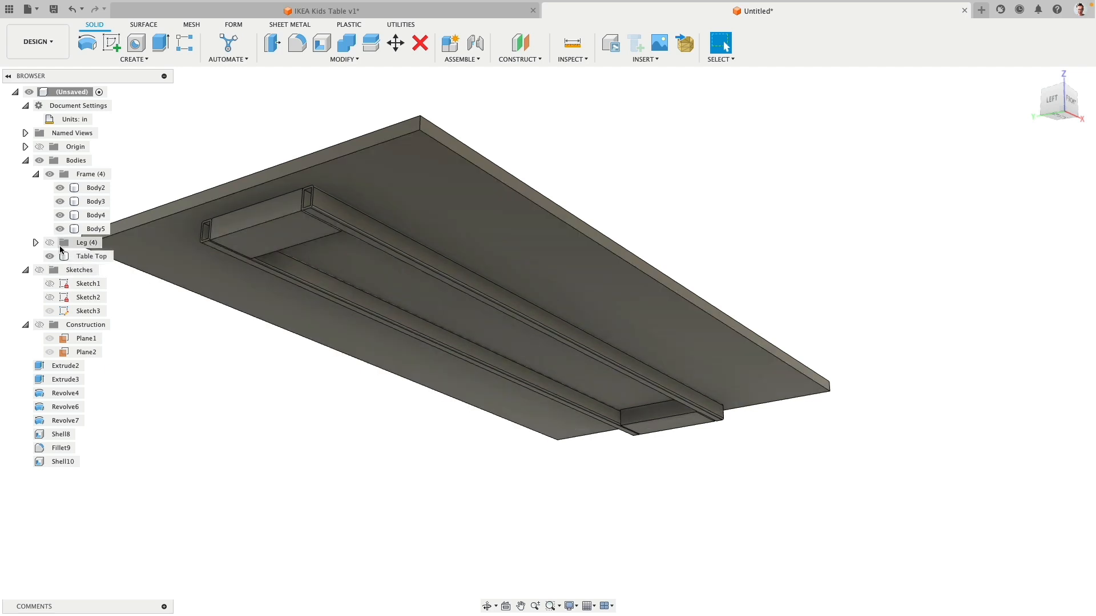
left_click(50, 256)
left_click(284, 233)
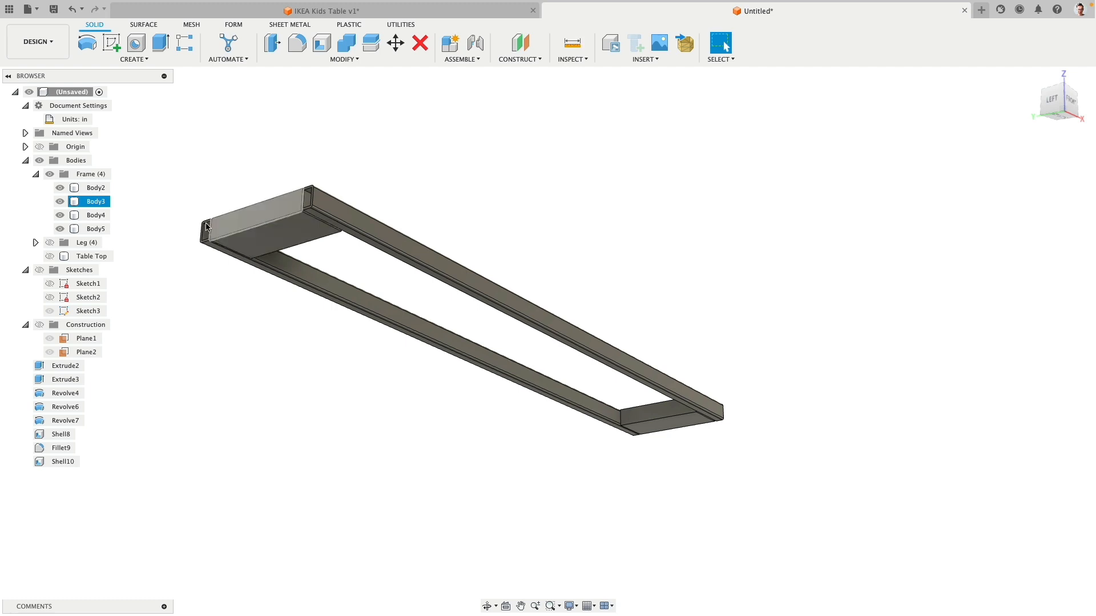
key("Escape")
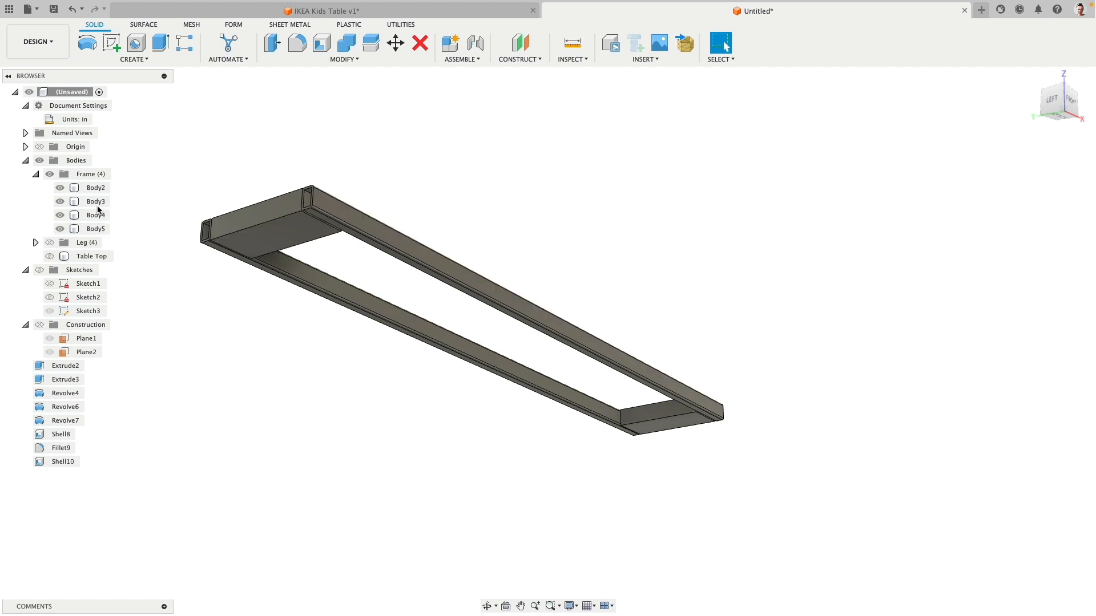
Step: Hide the two long rails and fillet the lower long edges of both short cross pieces with a 0.125 in radius
left_click(60, 215)
left_click(60, 229)
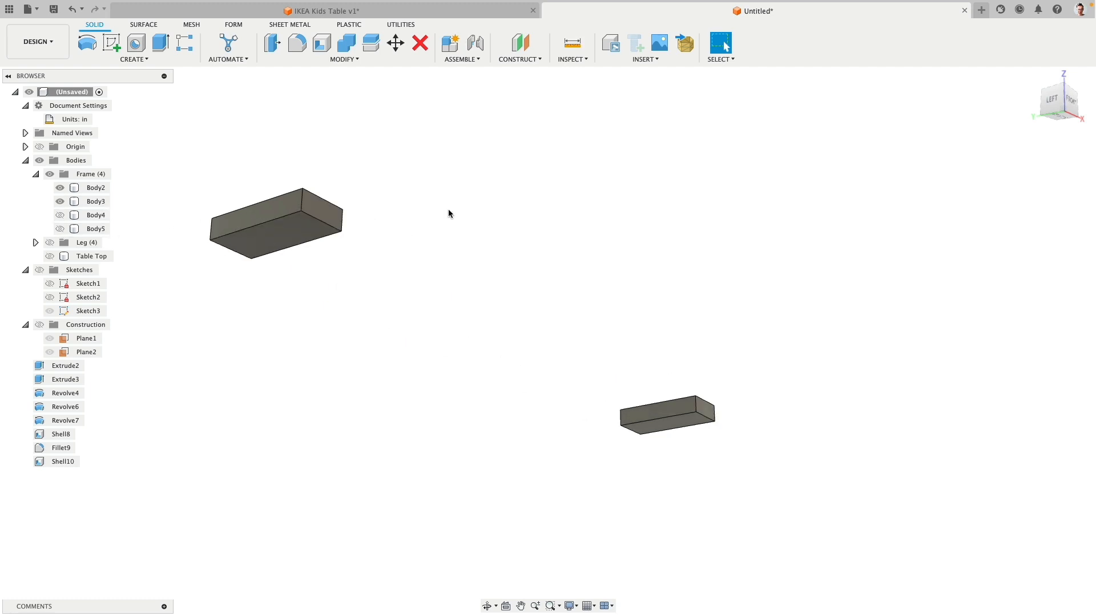
left_click(276, 223)
left_click(276, 220)
left_click(297, 244, "shift")
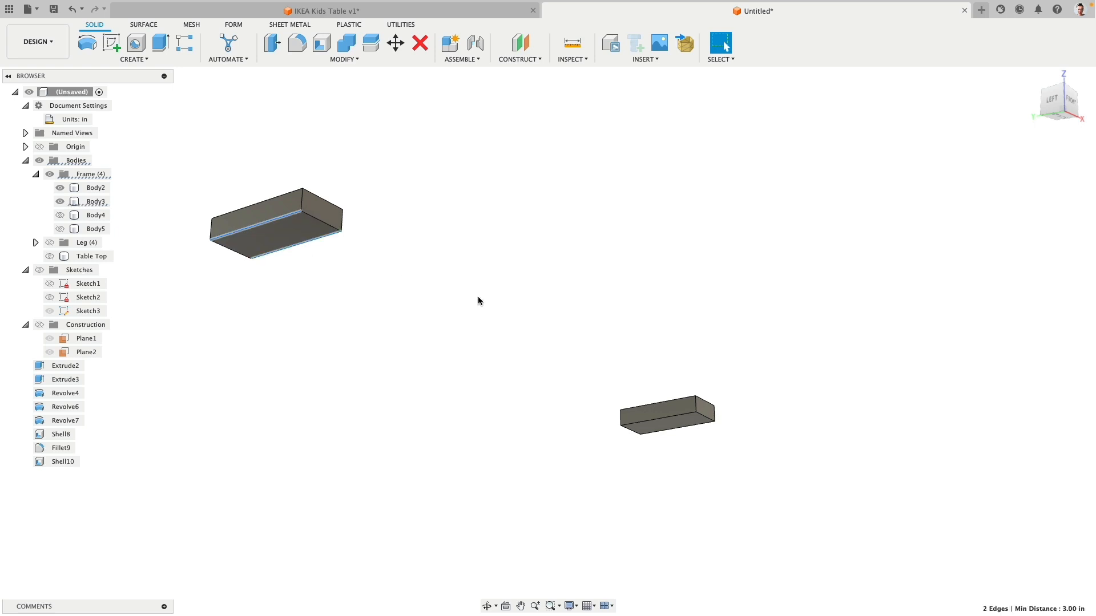
left_click(670, 418, "shift")
left_click(673, 428, "shift")
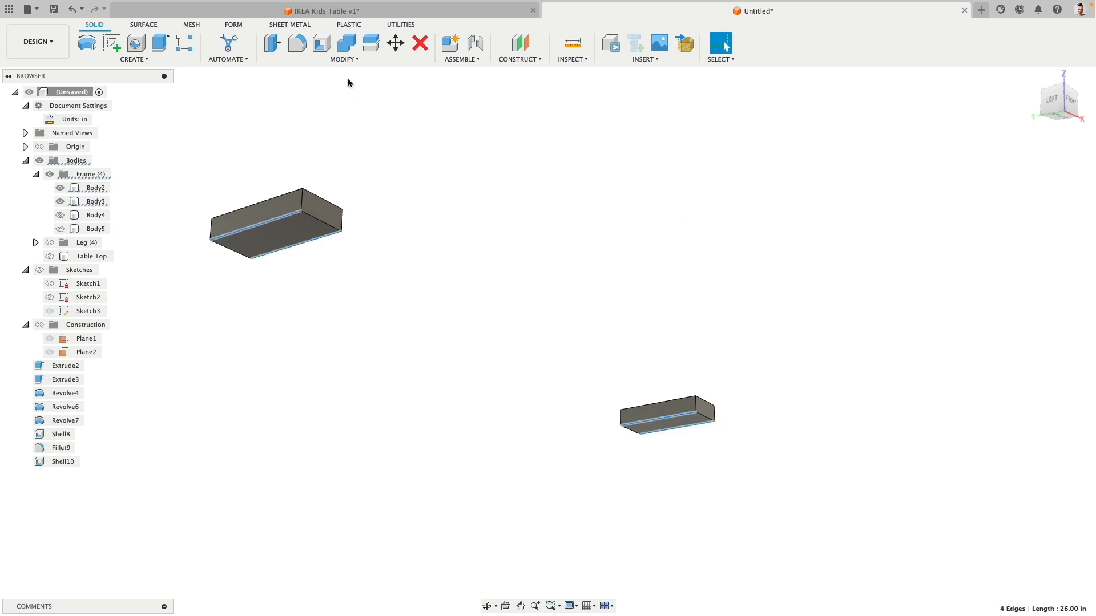
left_click(297, 42)
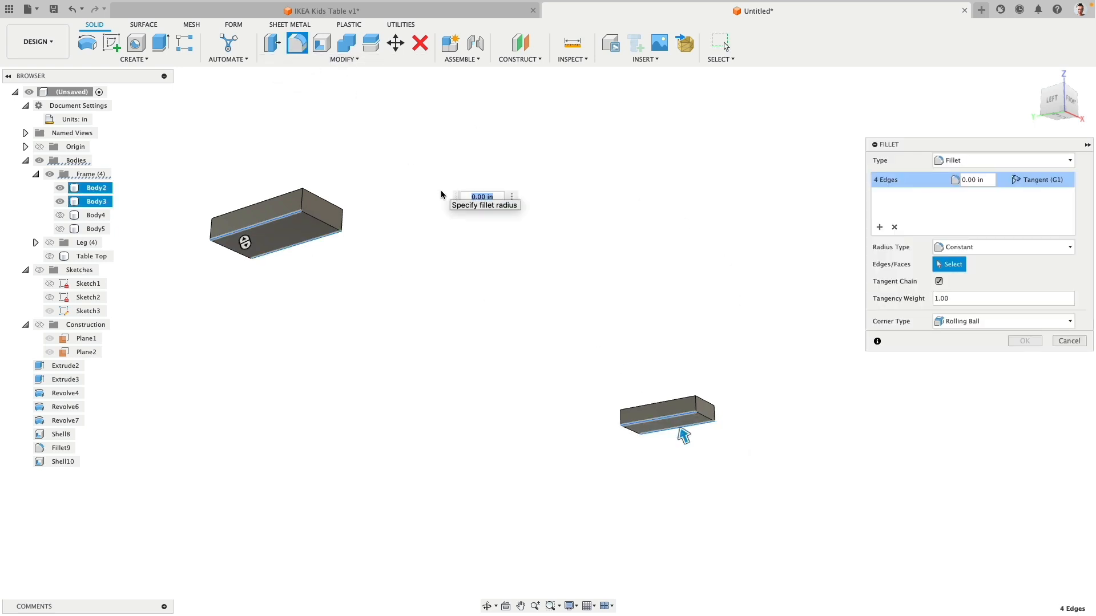
type(".125")
key("Return")
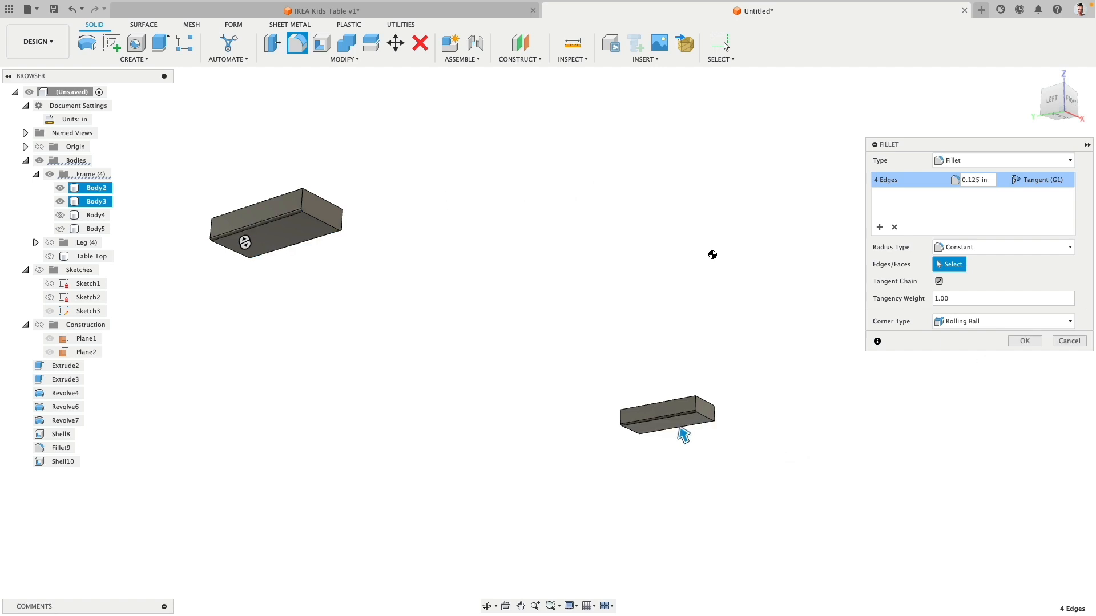
key("Return")
Step: Shell both short cross pieces through their top faces and both end faces with an inside thickness of 1/8 in
left_click(327, 208)
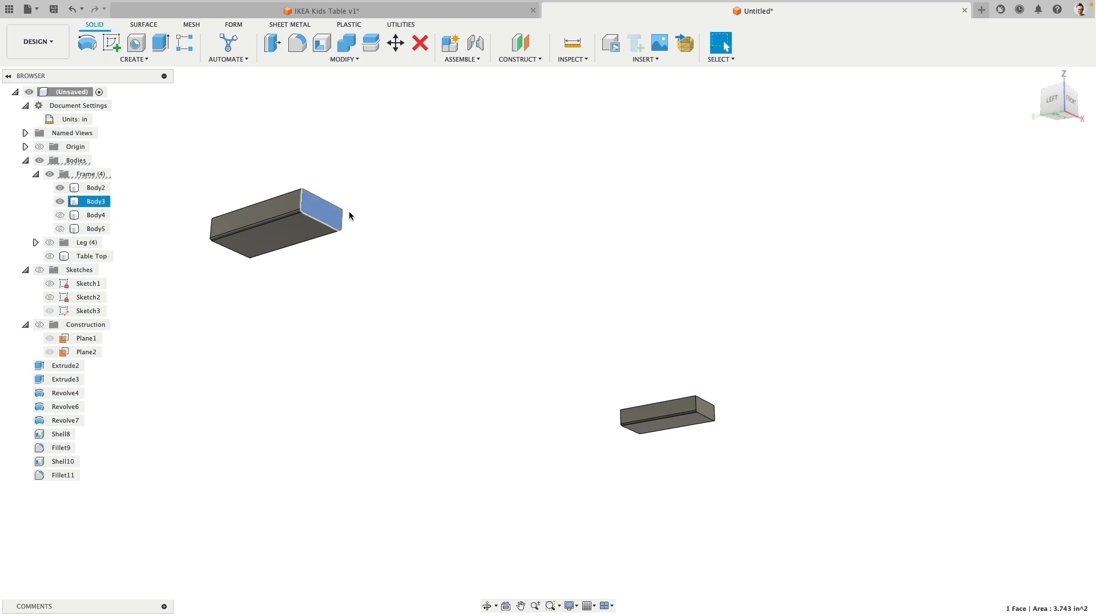
middle_click_drag(601, 235, 624, 296, "shift")
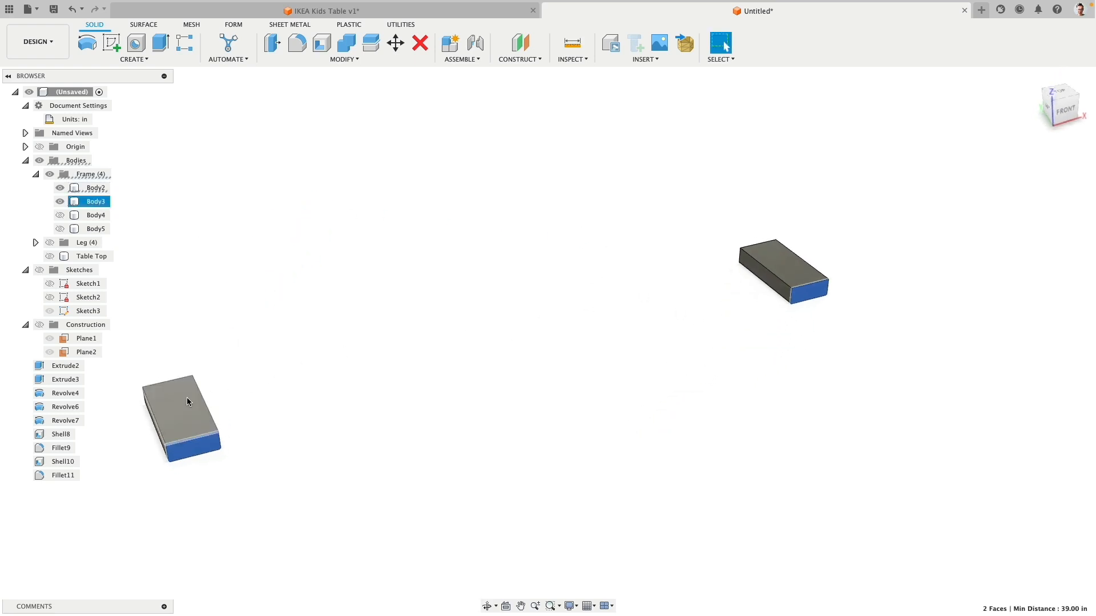
left_click(777, 249)
left_click(800, 296, "shift")
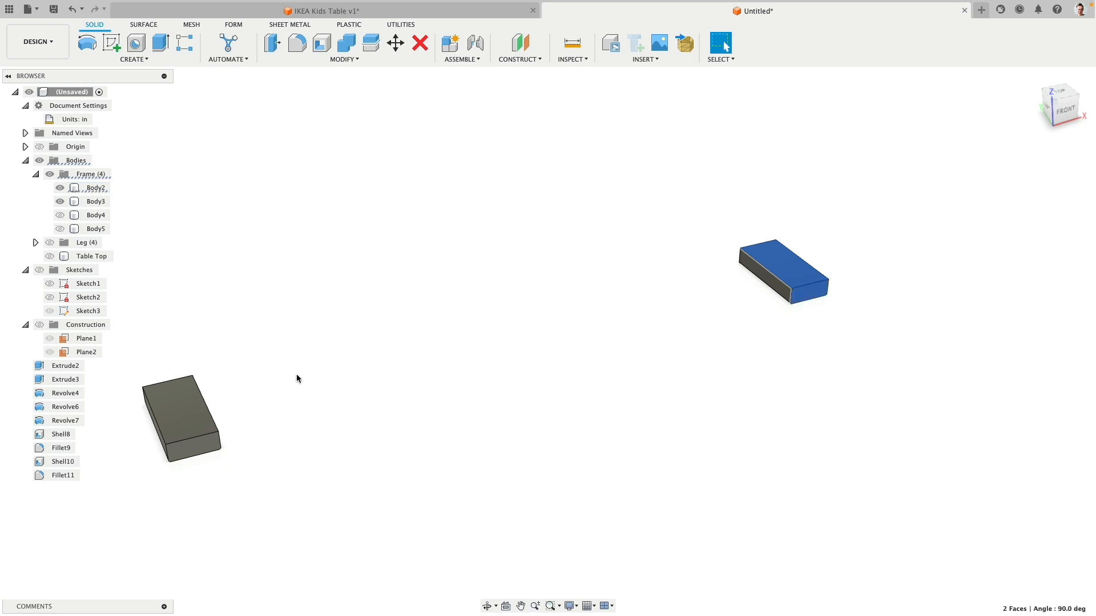
left_click(193, 413, "shift")
left_click(190, 445, "shift")
middle_click_drag(189, 445, 363, 301, "shift")
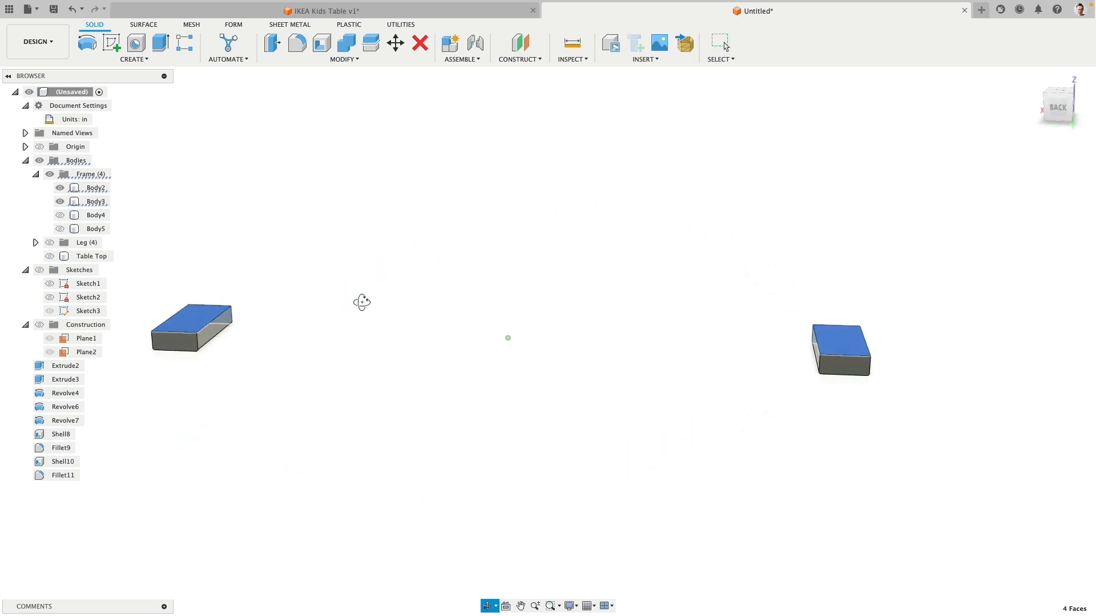
left_click(184, 342, "shift")
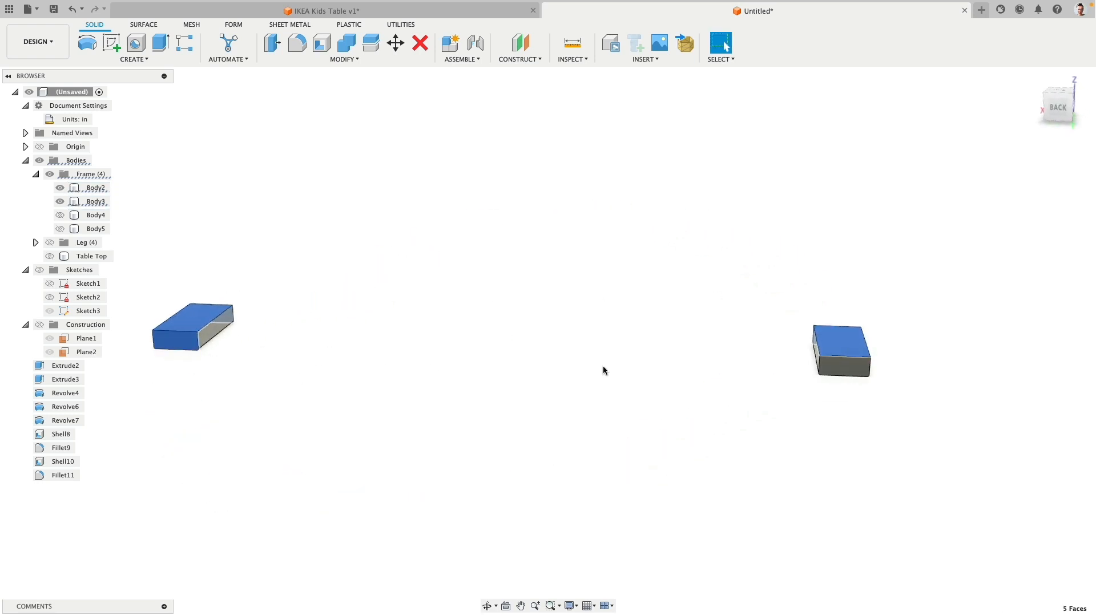
left_click(826, 363, "shift")
left_click(323, 44)
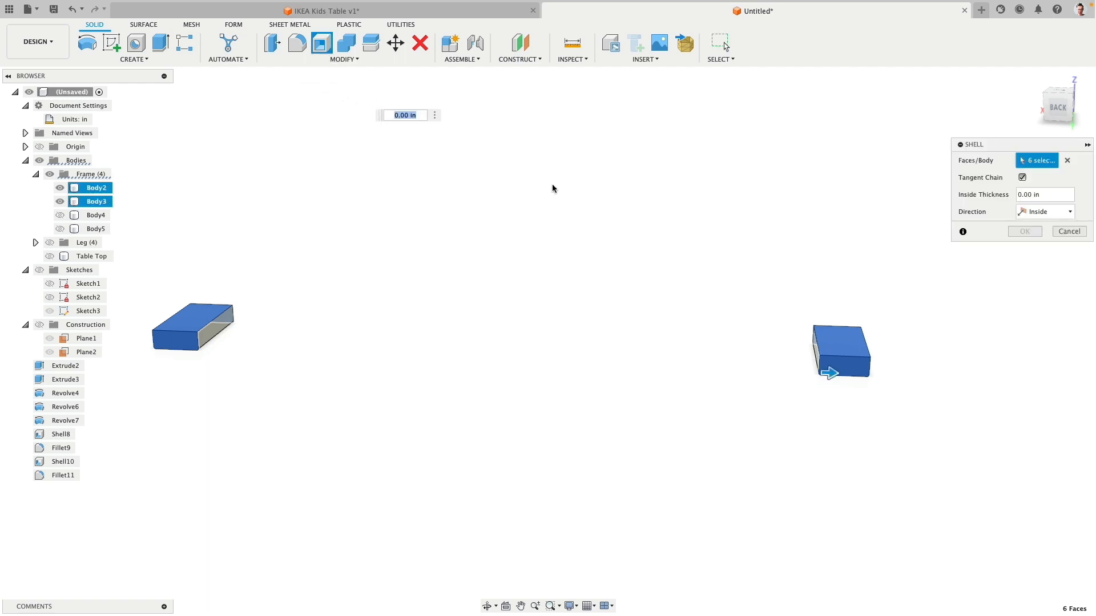
type("1/8")
key("Return")
middle_click_drag(971, 301, 873, 331, "shift")
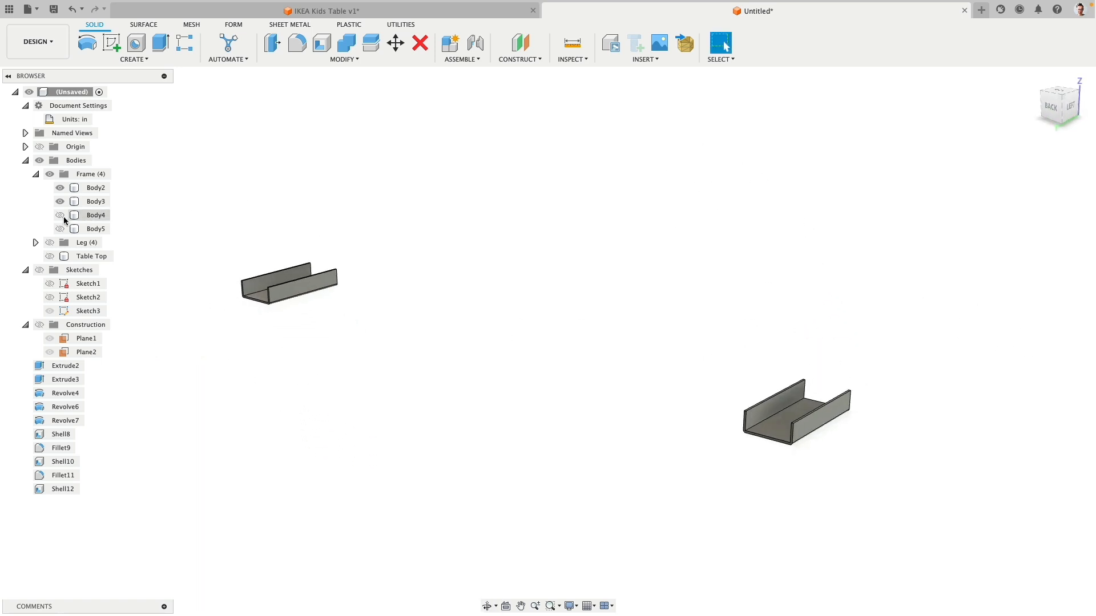
Step: Show both long rails again and inspect how the hollowed cross pieces meet them, from below and from above
left_click(63, 216)
left_click(60, 216)
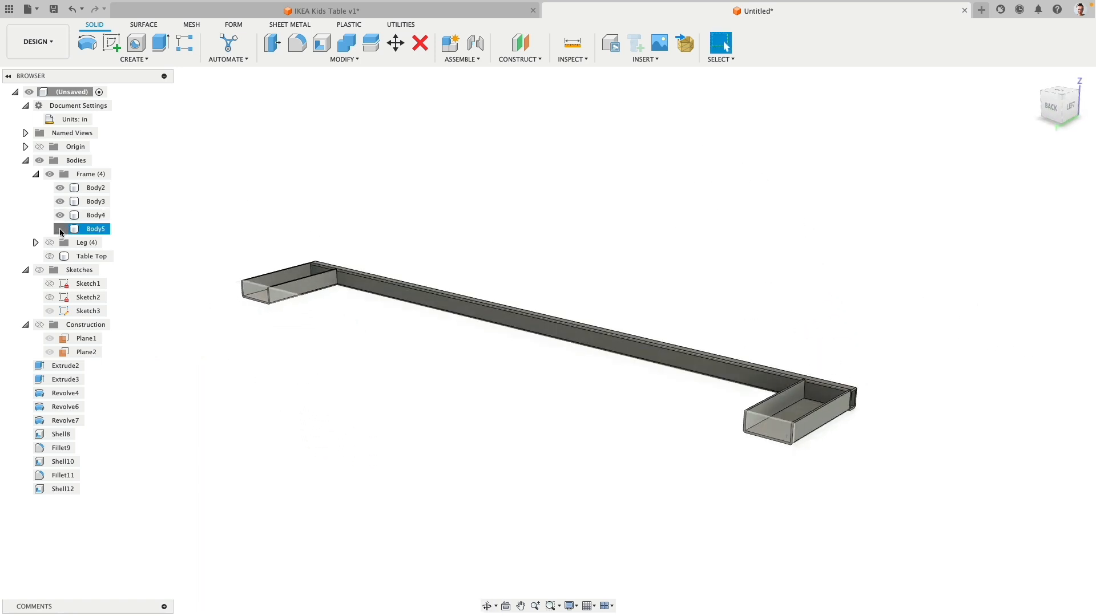
left_click(60, 229)
middle_click_drag(548, 217, 662, 165, "shift")
middle_click_drag(432, 150, 505, 219)
scroll(505, 219, "down", 3)
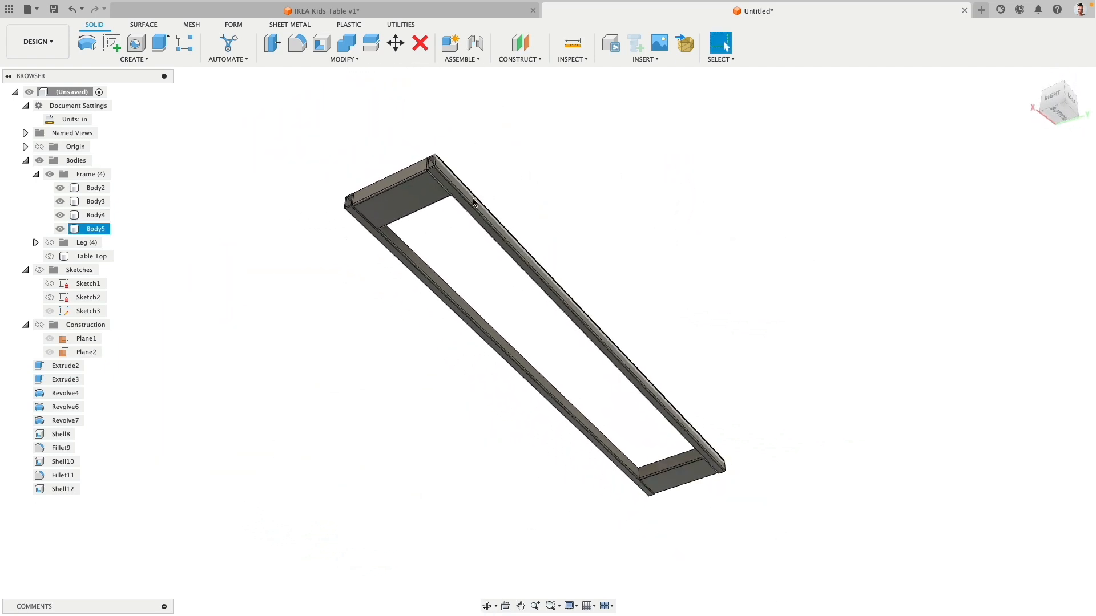
scroll(419, 184, "up", 6)
scroll(416, 288, "down", 4)
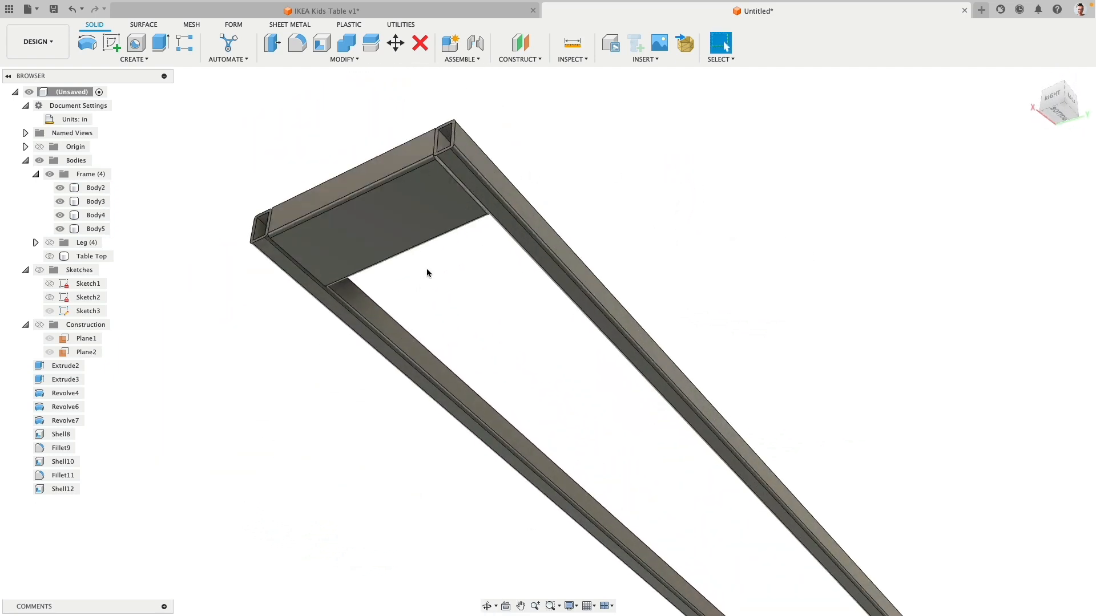
middle_click_drag(428, 271, 464, 326, "shift")
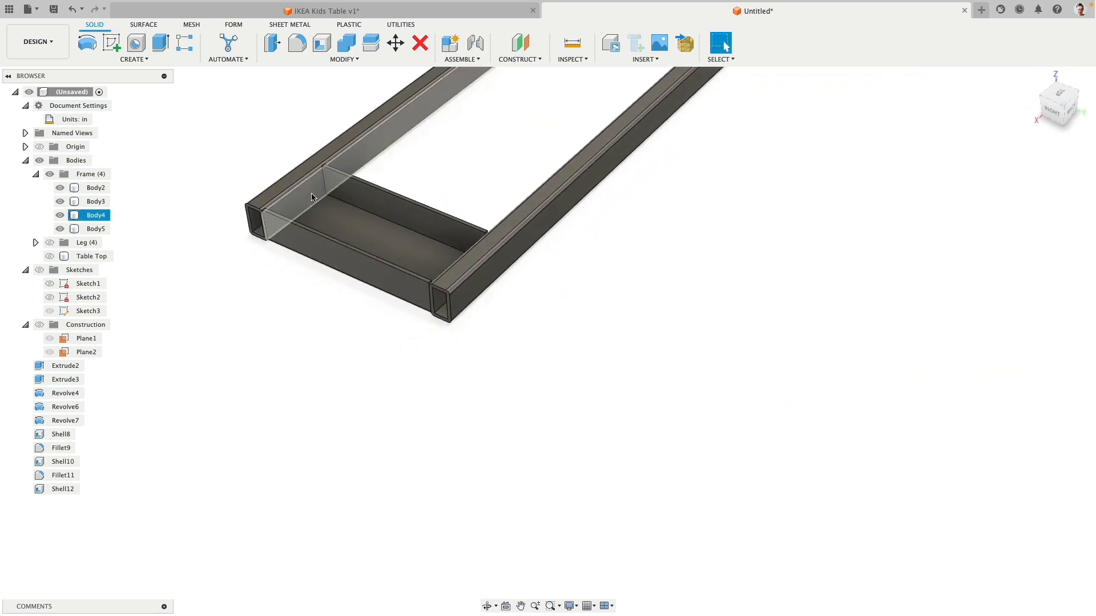
double_click(361, 220)
left_click(341, 279)
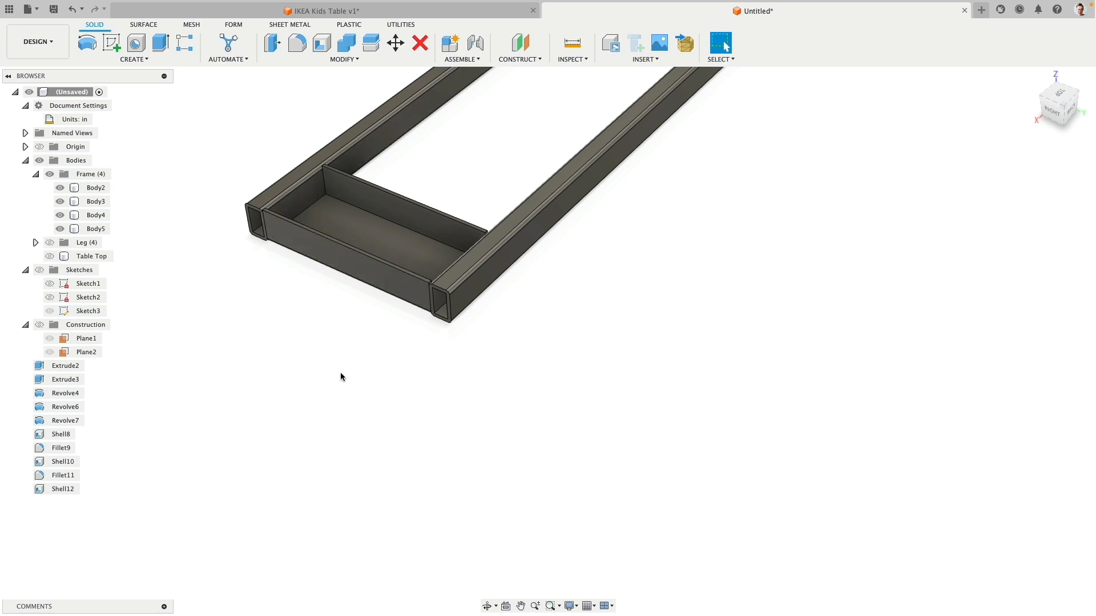
middle_click_drag(375, 382, 574, 473)
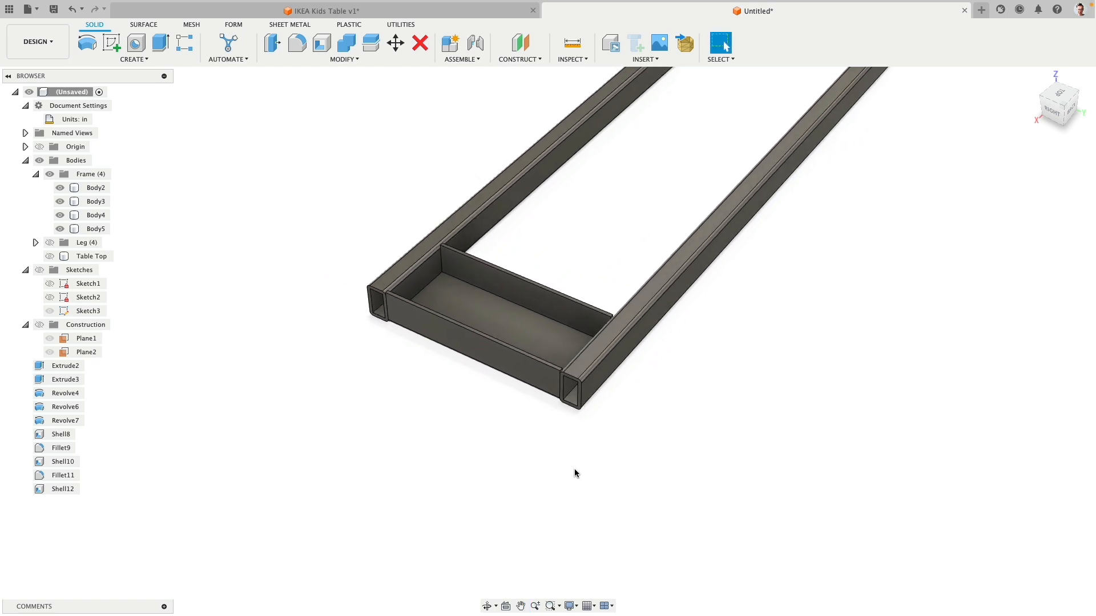
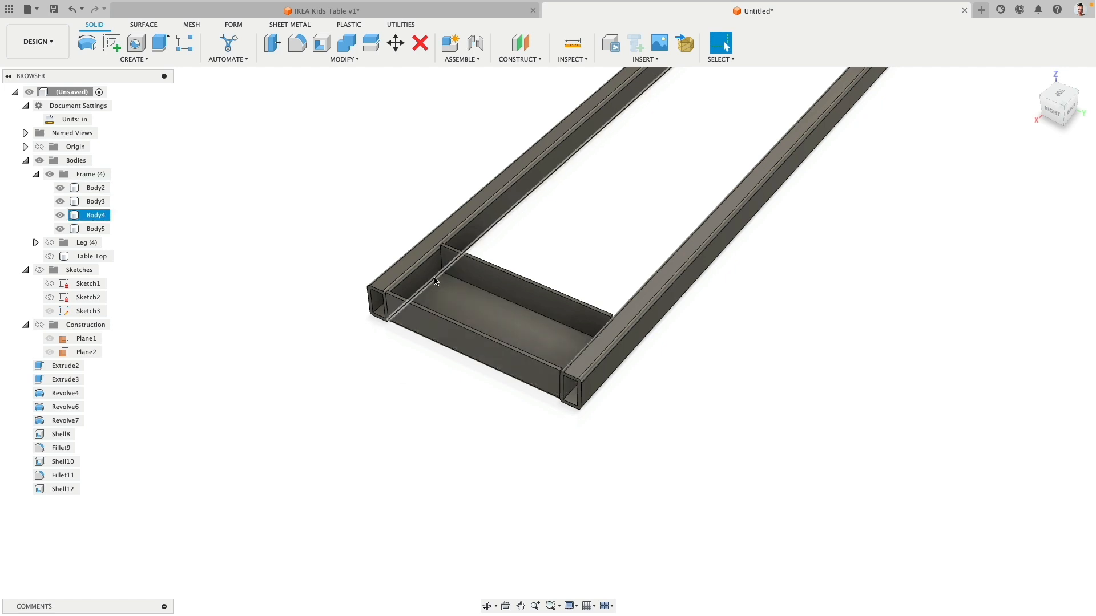
Step: Hide both long rails and select the inner floor faces of the two hollow cross pieces
left_click(60, 215)
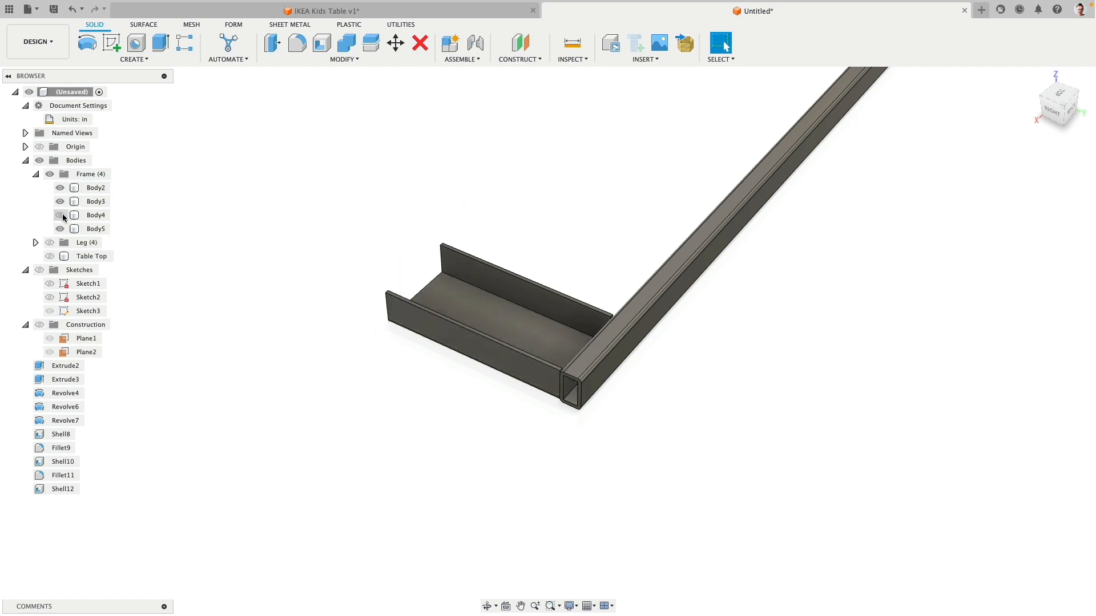
left_click(60, 228)
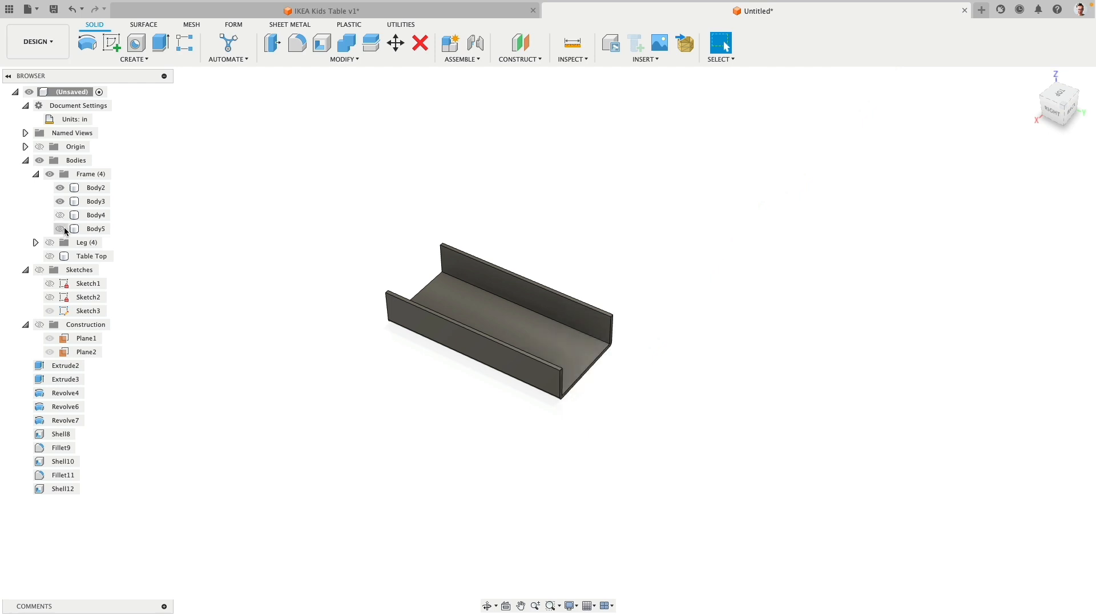
left_click(471, 277)
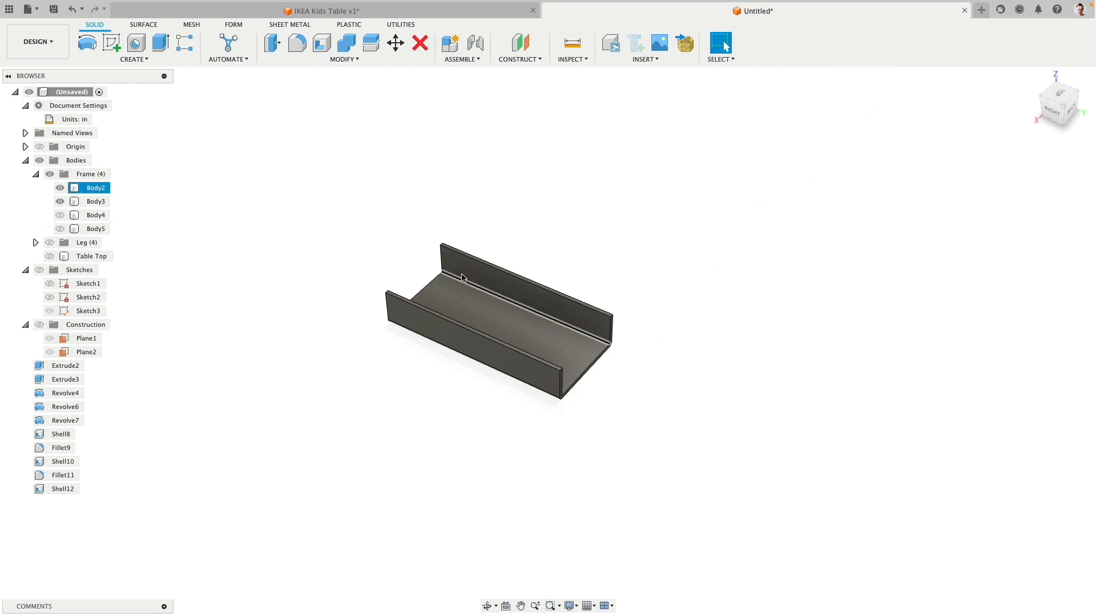
left_click(468, 277)
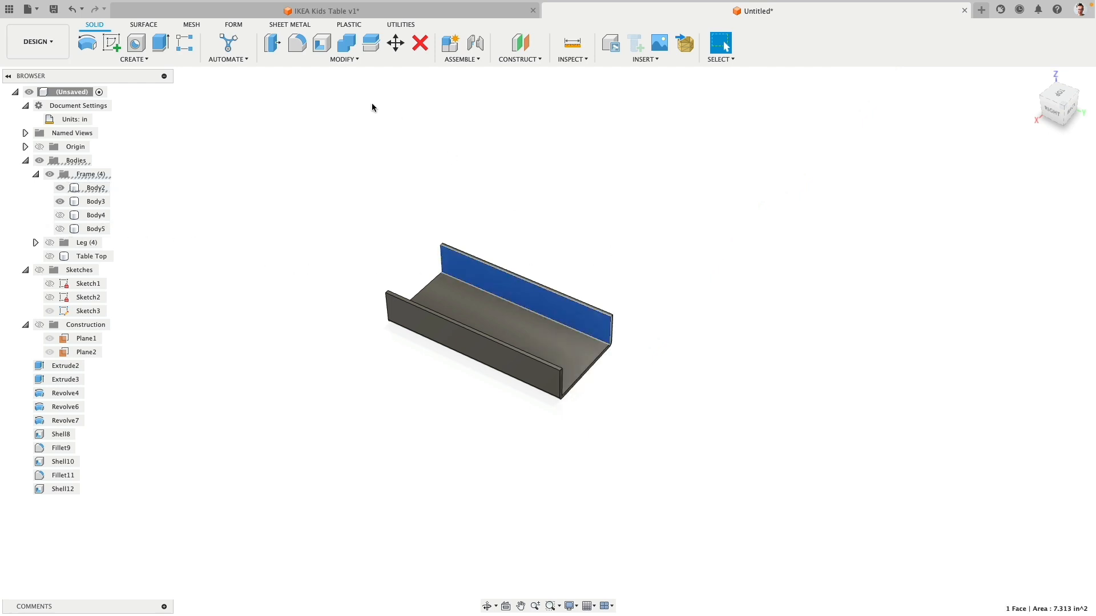
left_click(477, 312)
scroll(686, 340, "down", 5)
middle_click_drag(713, 343, 344, 537)
scroll(594, 240, "up", 3)
scroll(594, 239, "up", 2)
left_click(604, 190, "shift")
scroll(400, 326, "down", 3)
middle_click_drag(389, 326, 587, 245)
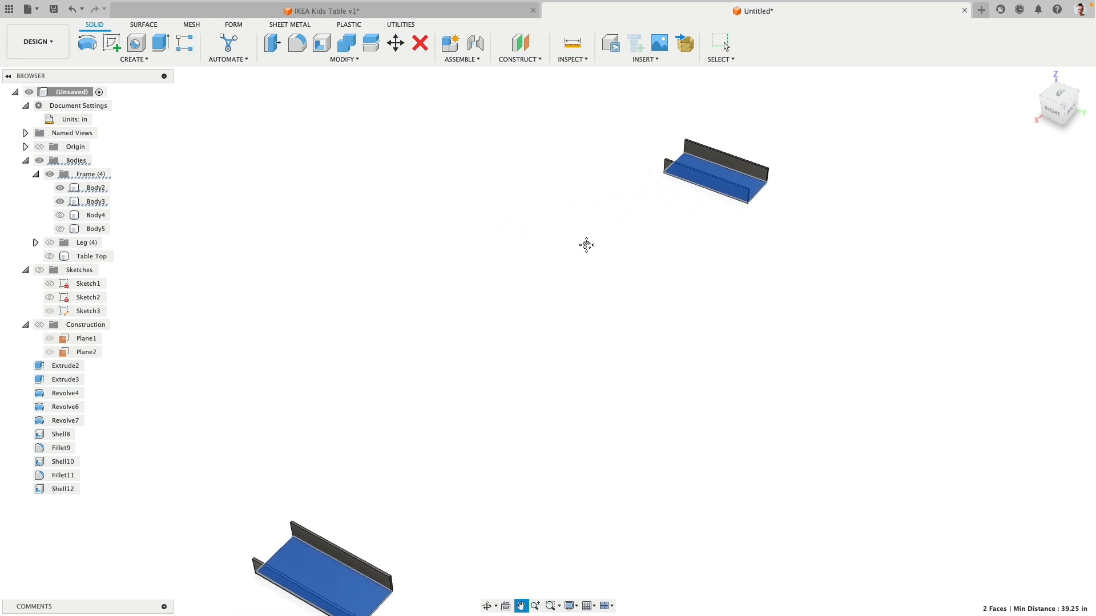
Step: Show one long rail and extrude the two selected floor faces up to the rail's top face as new bodies
left_click(59, 215)
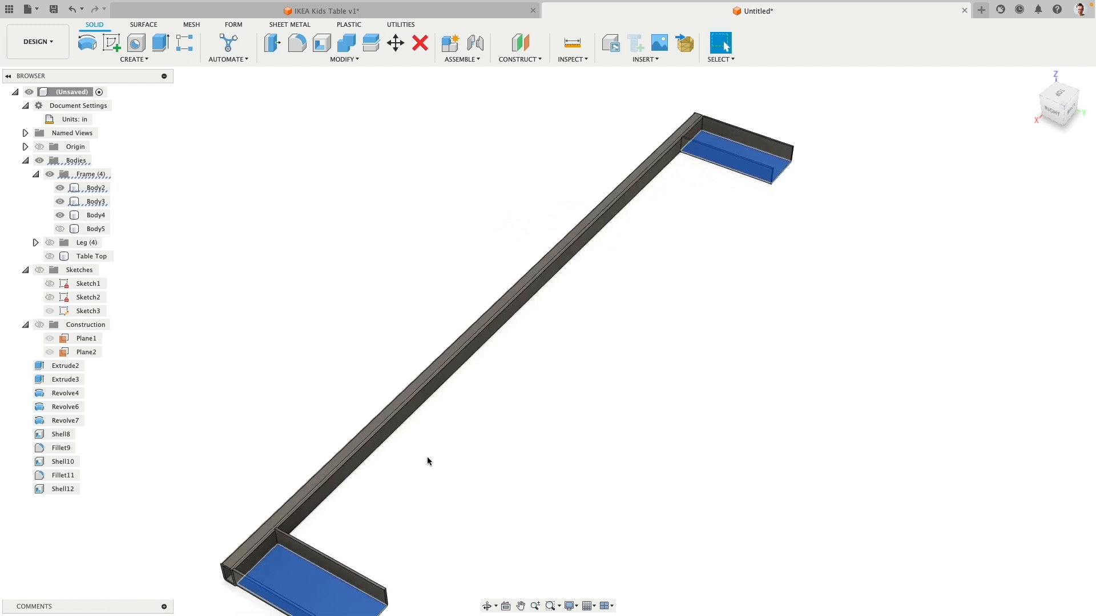
scroll(429, 458, "up", 2)
middle_click_drag(430, 459, 525, 336)
scroll(516, 358, "up", 4)
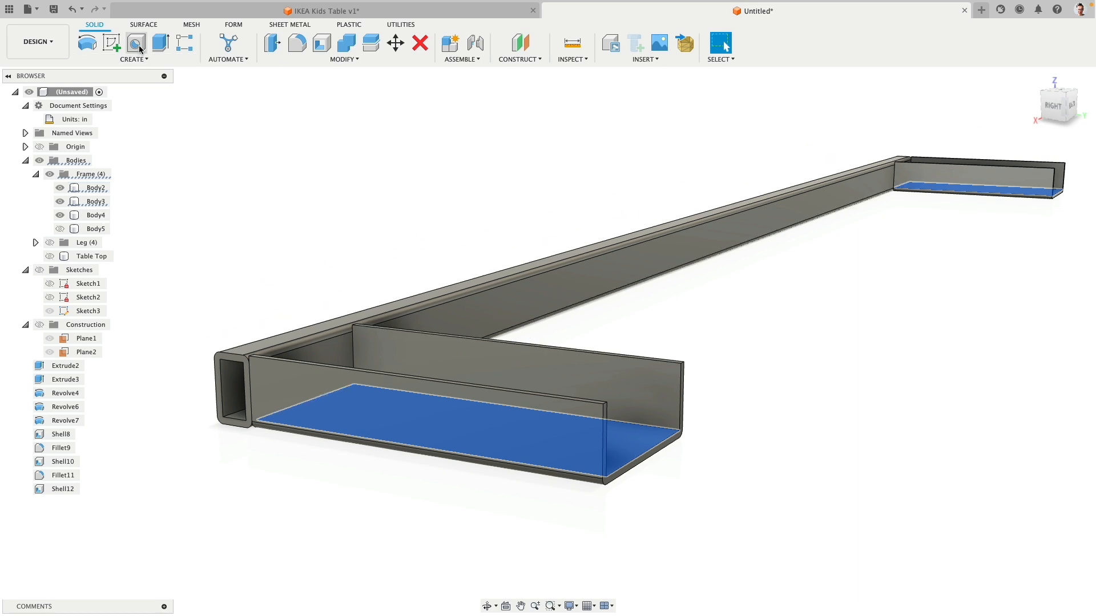
left_click(161, 43)
left_click(1022, 230)
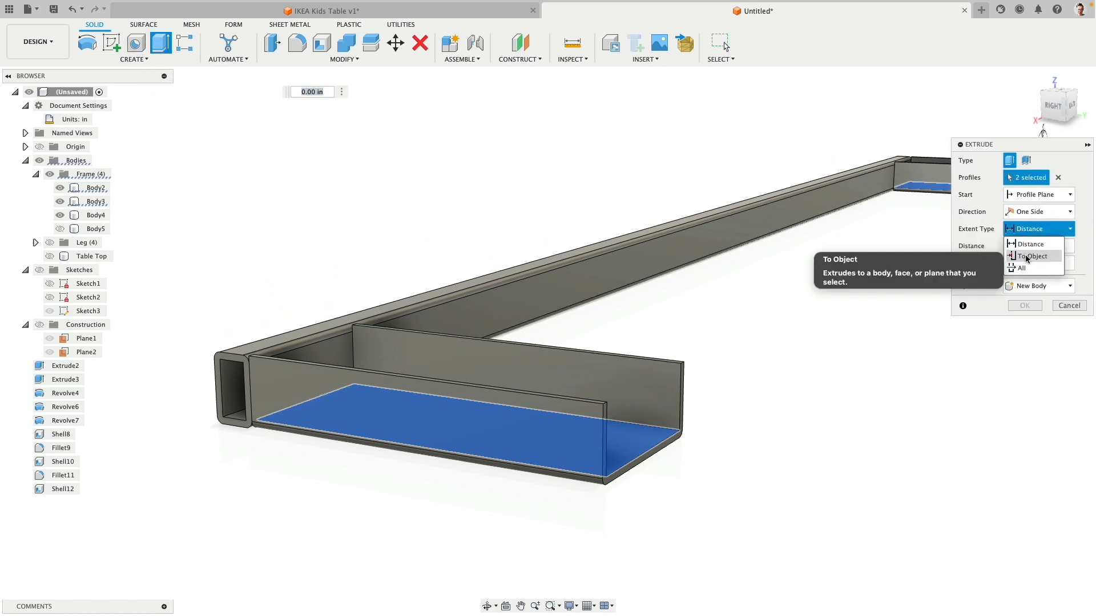
left_click(1027, 256)
left_click(252, 343)
middle_click_drag(252, 343, 262, 324, "shift")
left_click(262, 326)
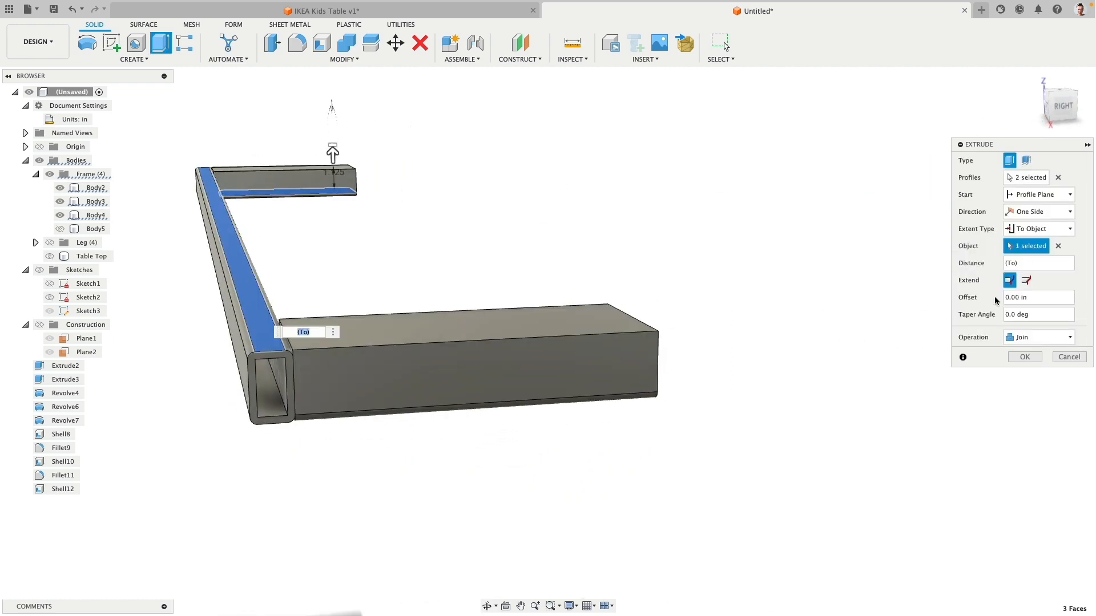
left_click(1019, 337)
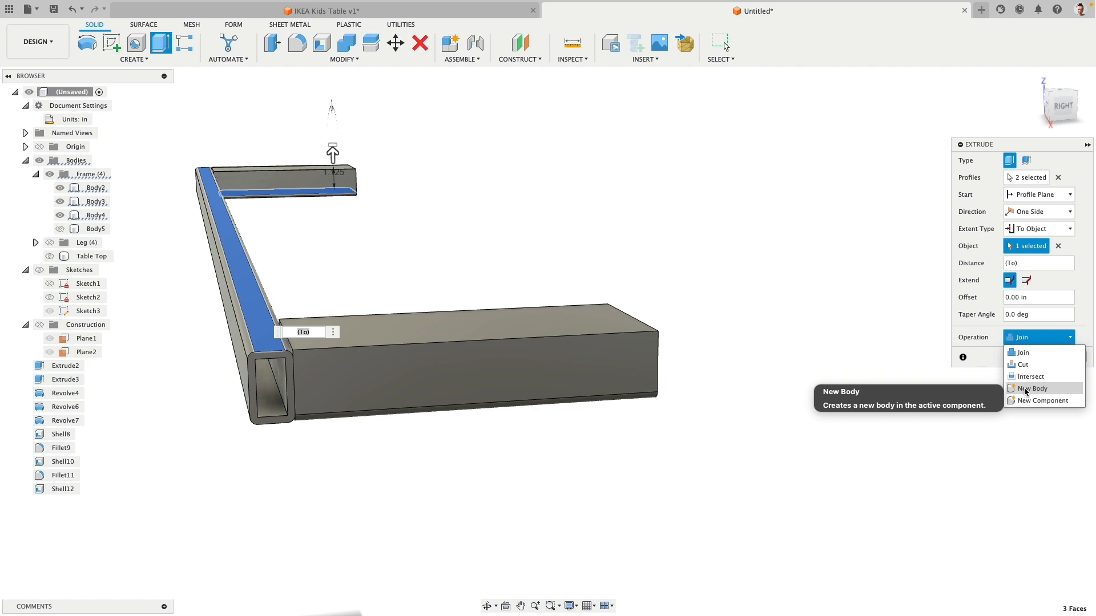
left_click(1028, 388)
left_click(1025, 357)
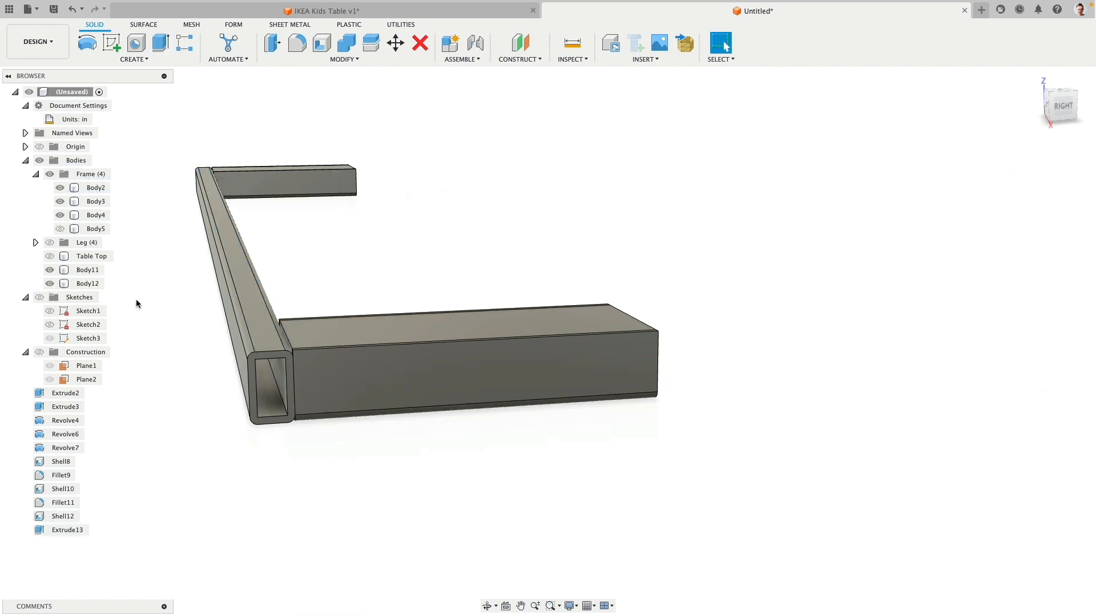
Step: Hide the Frame group and select the four long faces of each of the two extruded blocks
left_click(49, 173)
left_click(49, 174)
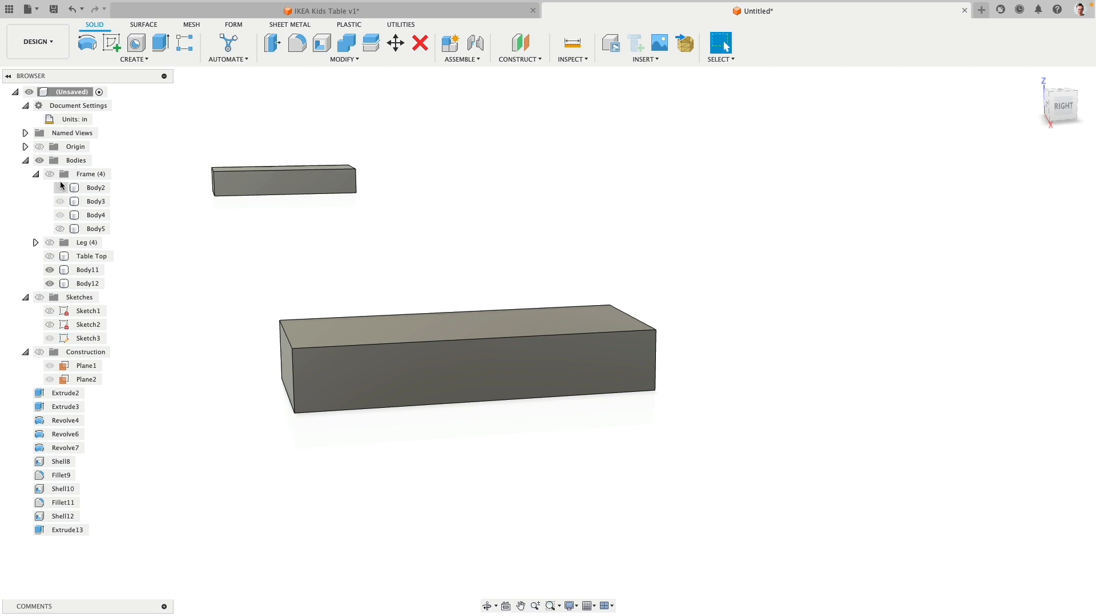
left_click(421, 329)
left_click(420, 372, "shift")
middle_click_drag(441, 394, 415, 378, "shift")
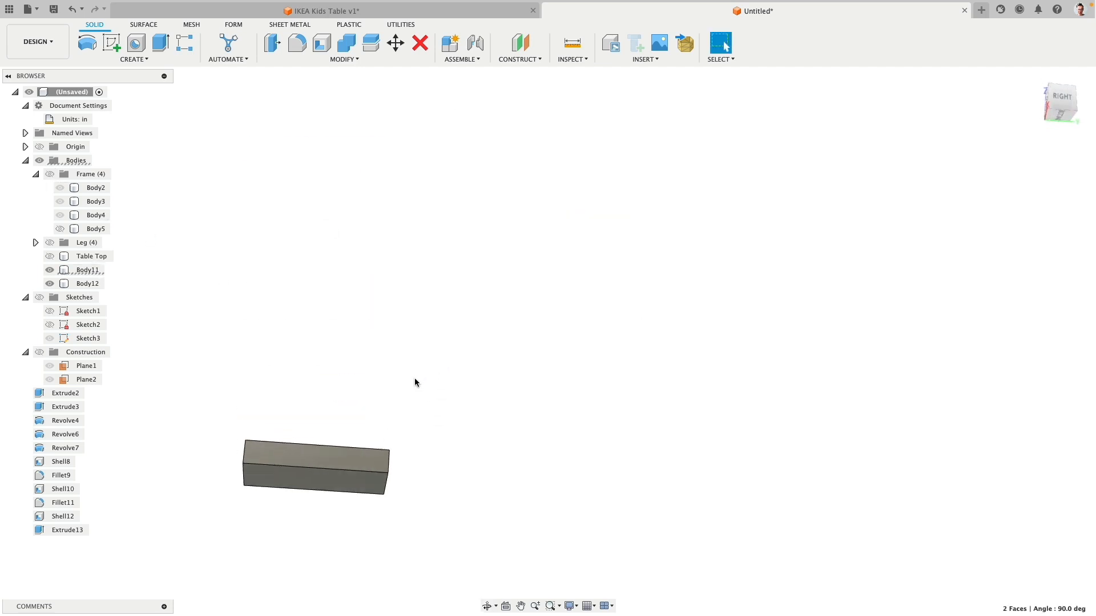
left_click(320, 455, "shift")
left_click(320, 474, "shift")
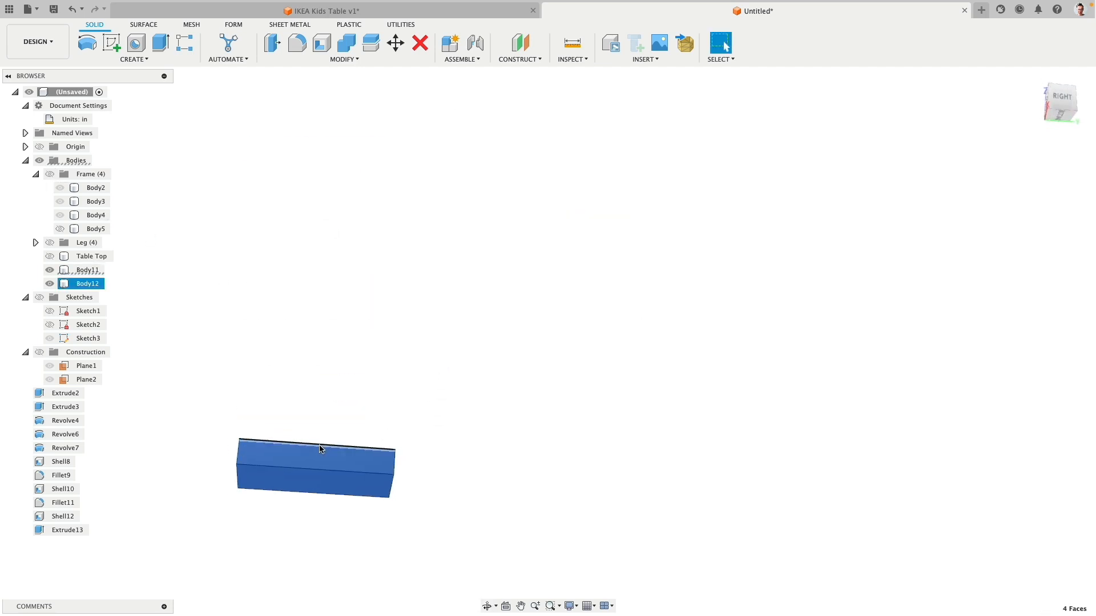
scroll(319, 447, "down", 5)
left_click(304, 185, "shift")
middle_click_drag(222, 220, 370, 294, "shift")
left_click(429, 300, "shift")
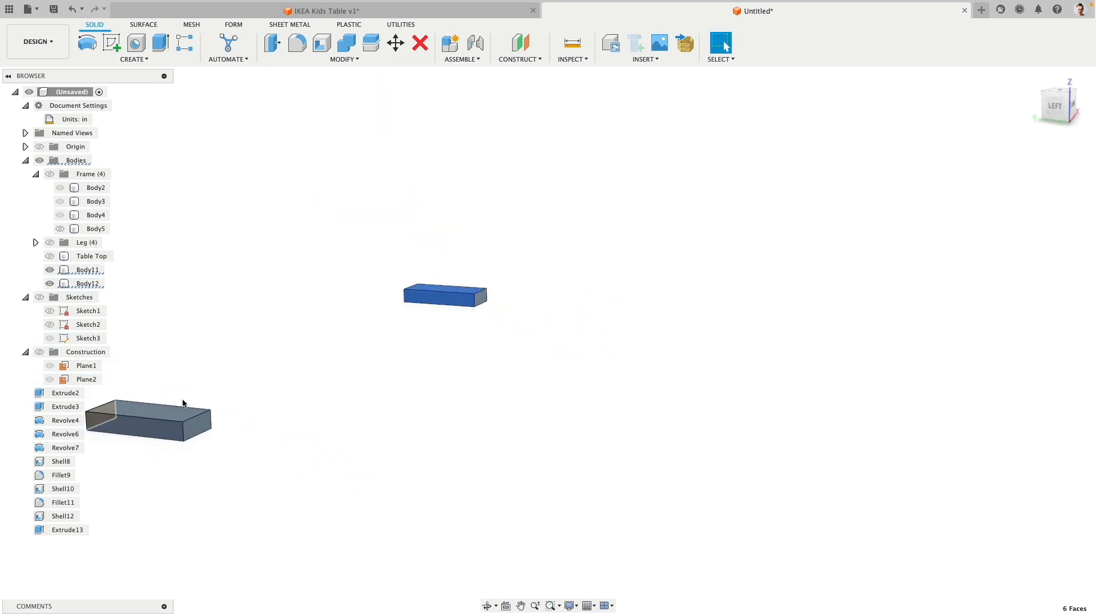
left_click(159, 410, "shift")
left_click(161, 431, "shift")
middle_click_drag(162, 434, 268, 399, "shift")
Step: Shell both blocks inward through the eight selected faces, leaving only thin plates at their ends
left_click(322, 42)
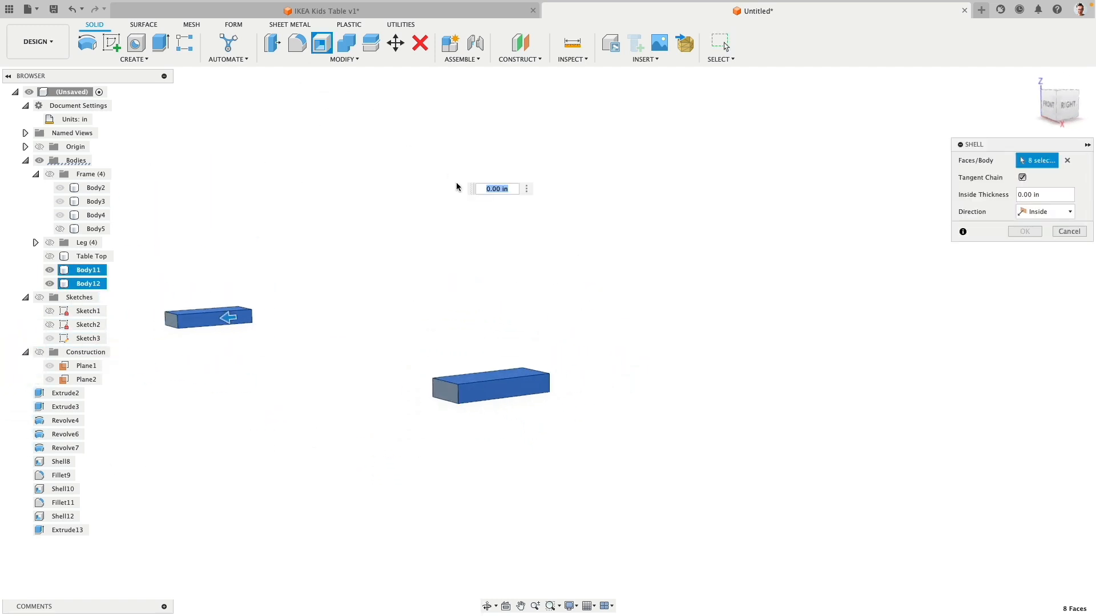
type("1")
key("Return")
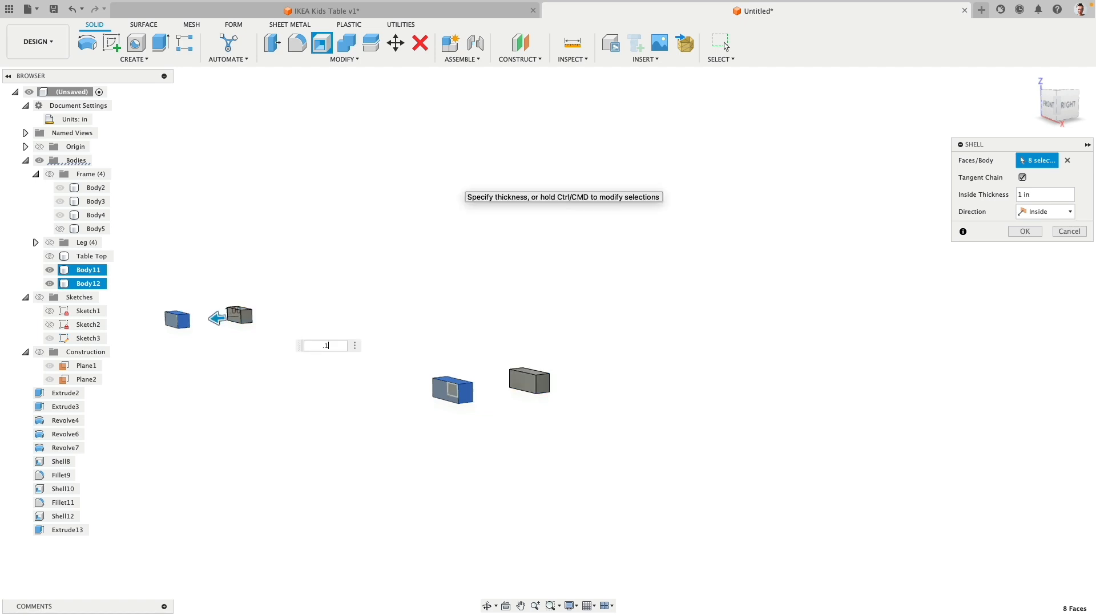
key("Return")
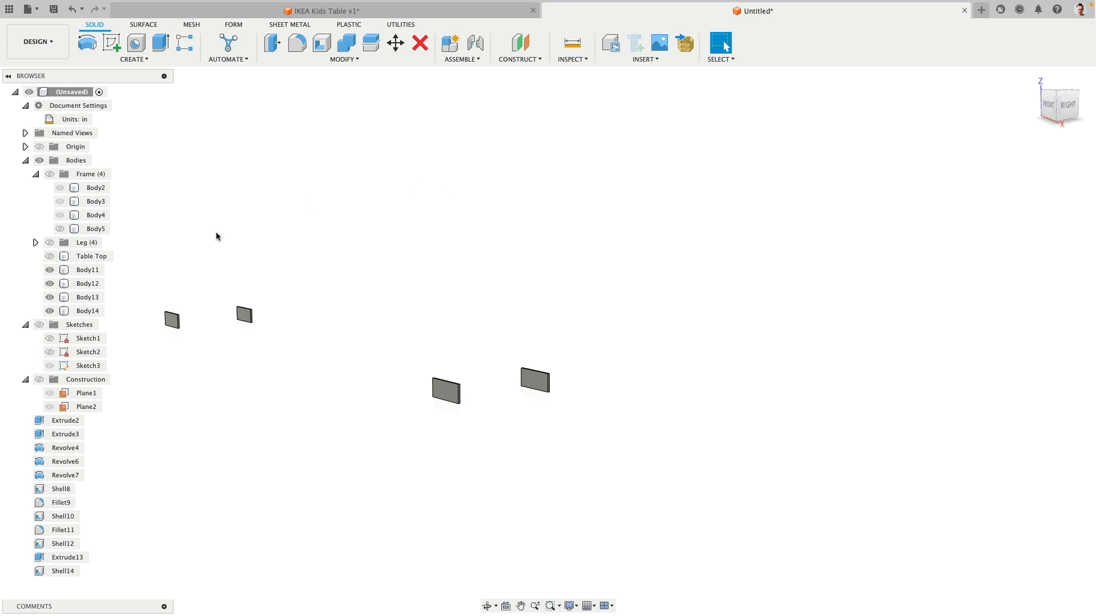
Step: Show the Frame group again and check the end plates inside the nearer cross piece
left_click(50, 175)
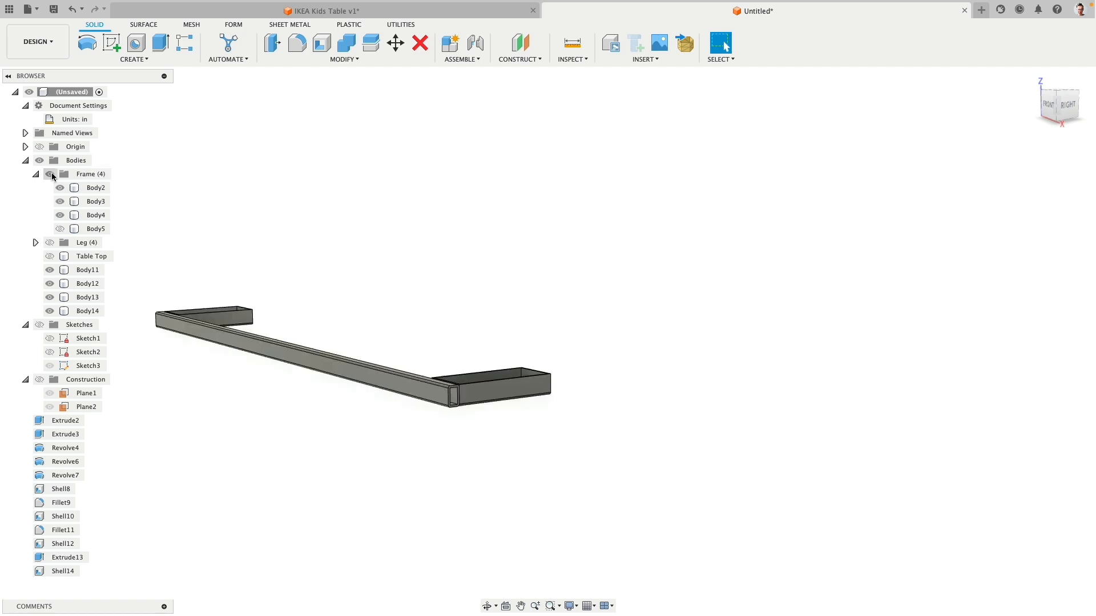
middle_click_drag(336, 230, 423, 251, "shift")
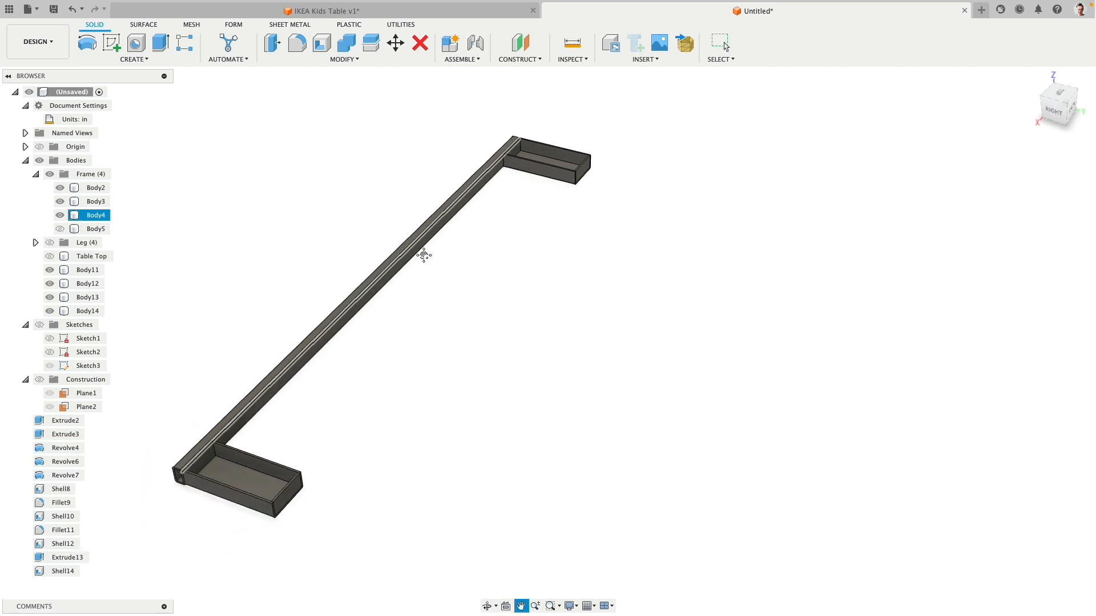
scroll(322, 358, "up", 5)
scroll(322, 358, "up", 2)
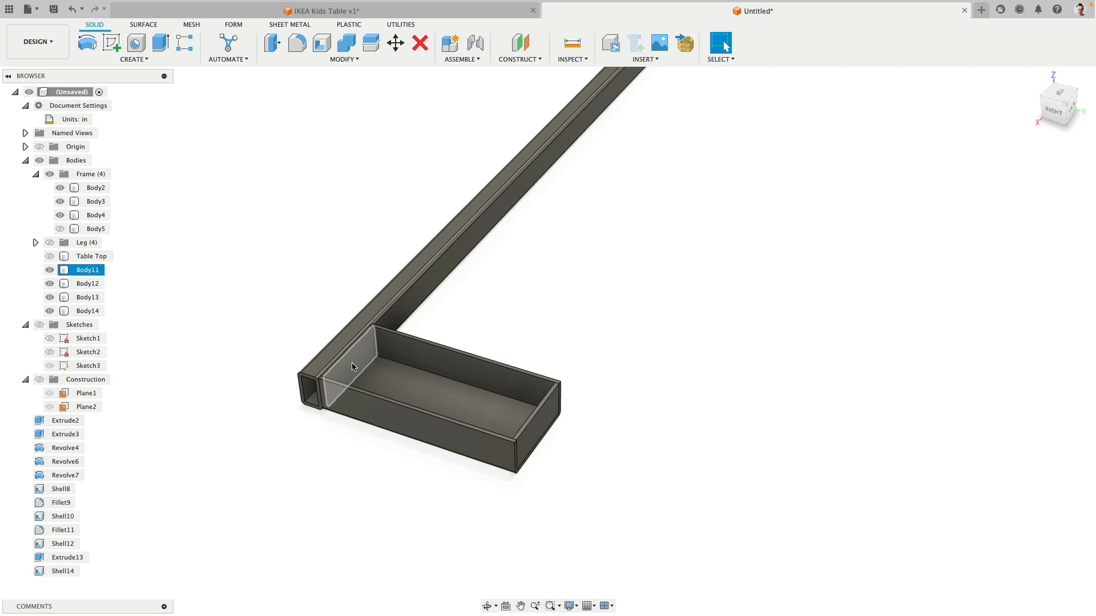
middle_click_drag(274, 313, 189, 410, "shift")
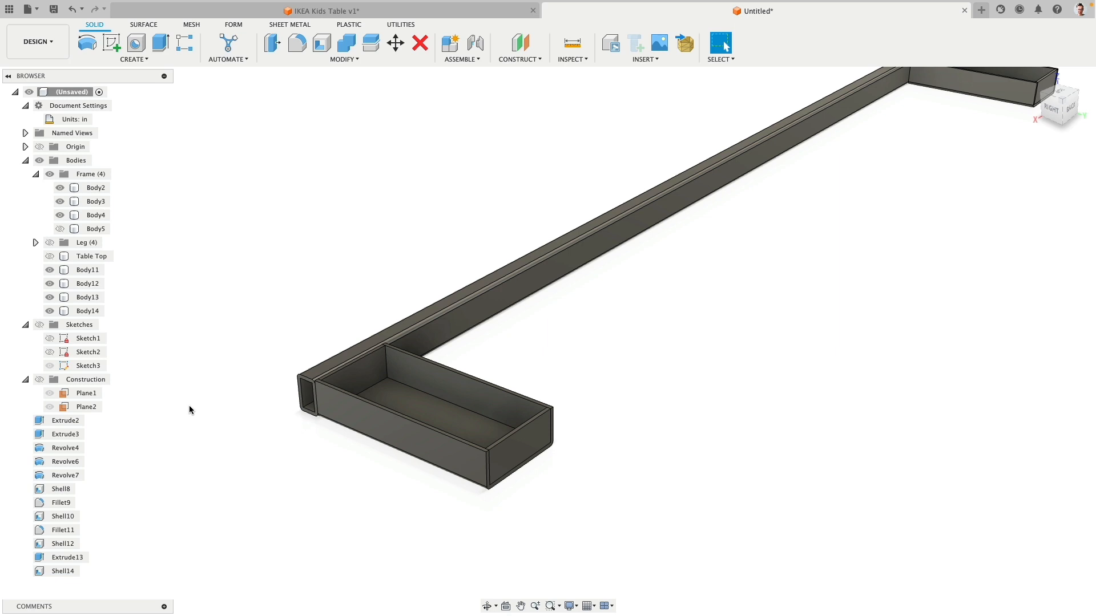
left_click(364, 375)
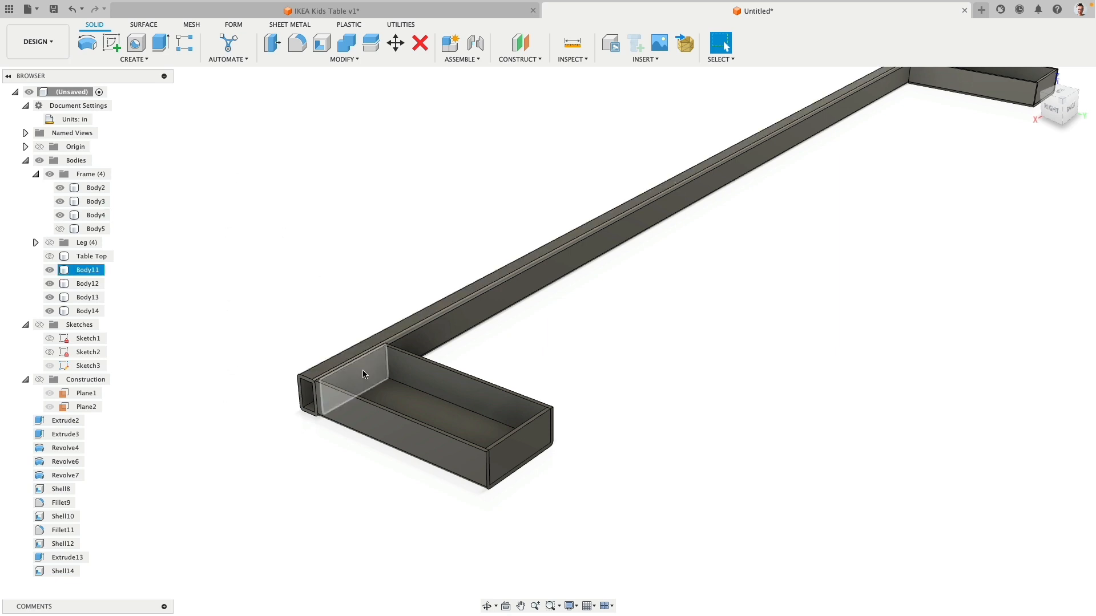
left_click(372, 374)
key("e")
key("Escape")
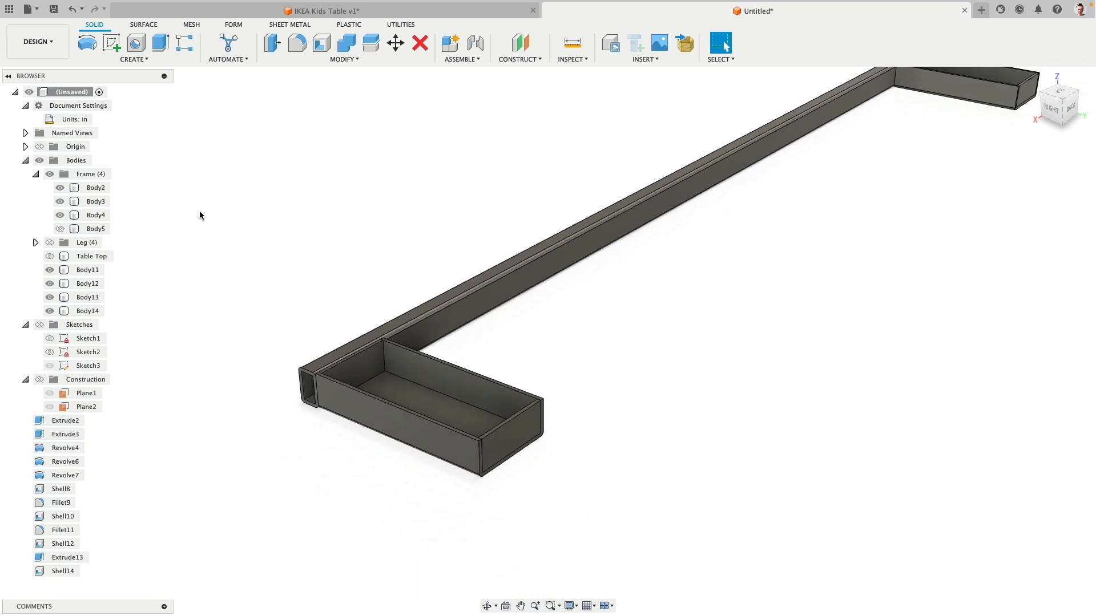
Step: Select the four thin end-plate bodies, Body11 to Body14, and move them into the Frame group
left_click(57, 281)
left_click(439, 453)
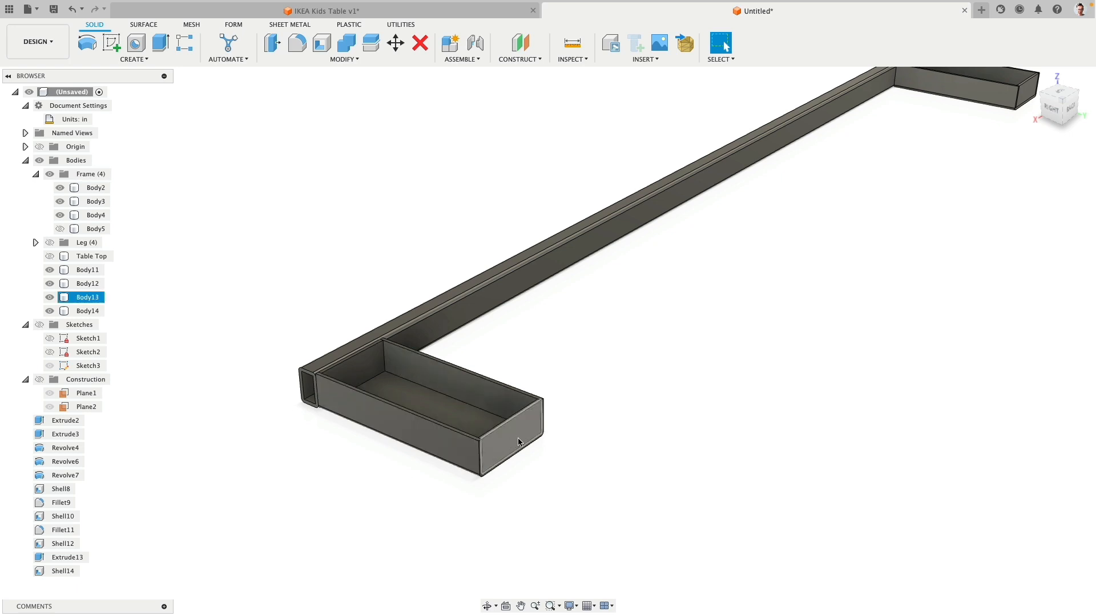
left_click(376, 372)
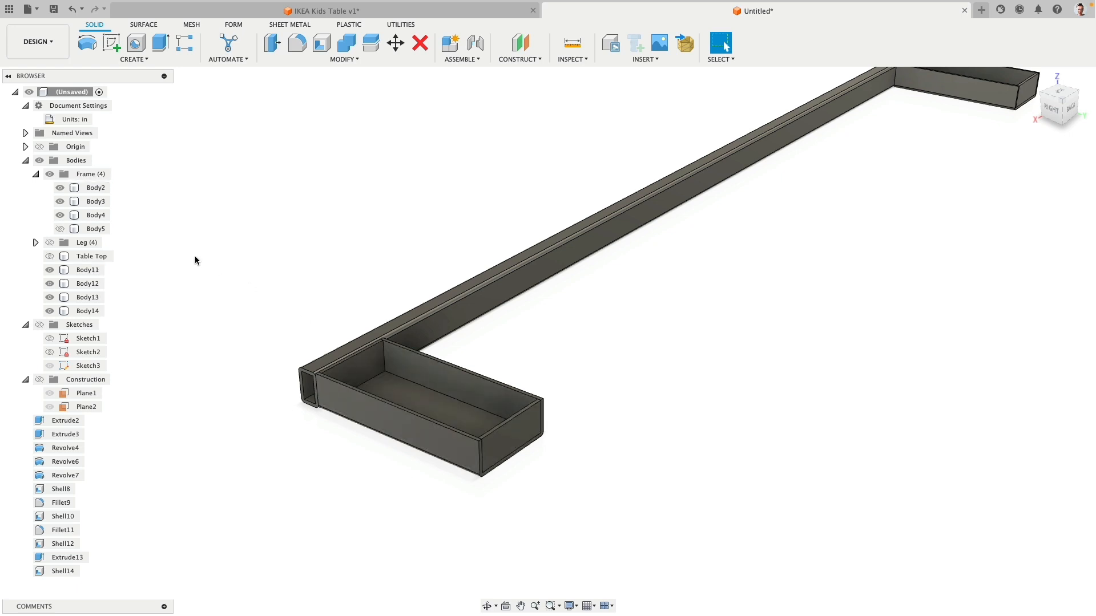
left_click(84, 313, "shift")
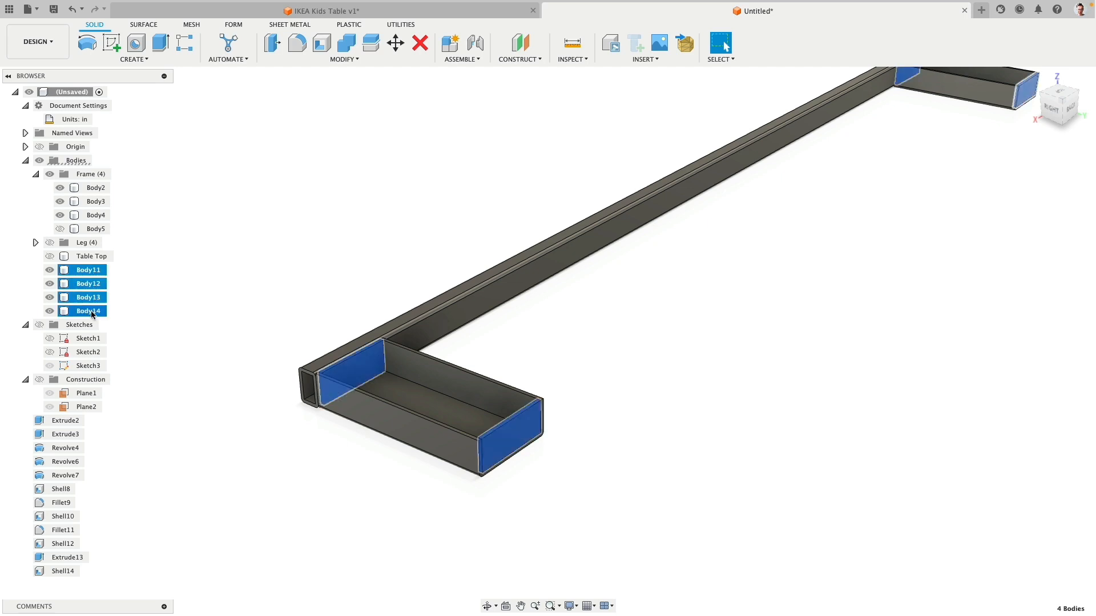
scroll(221, 289, "down", 3)
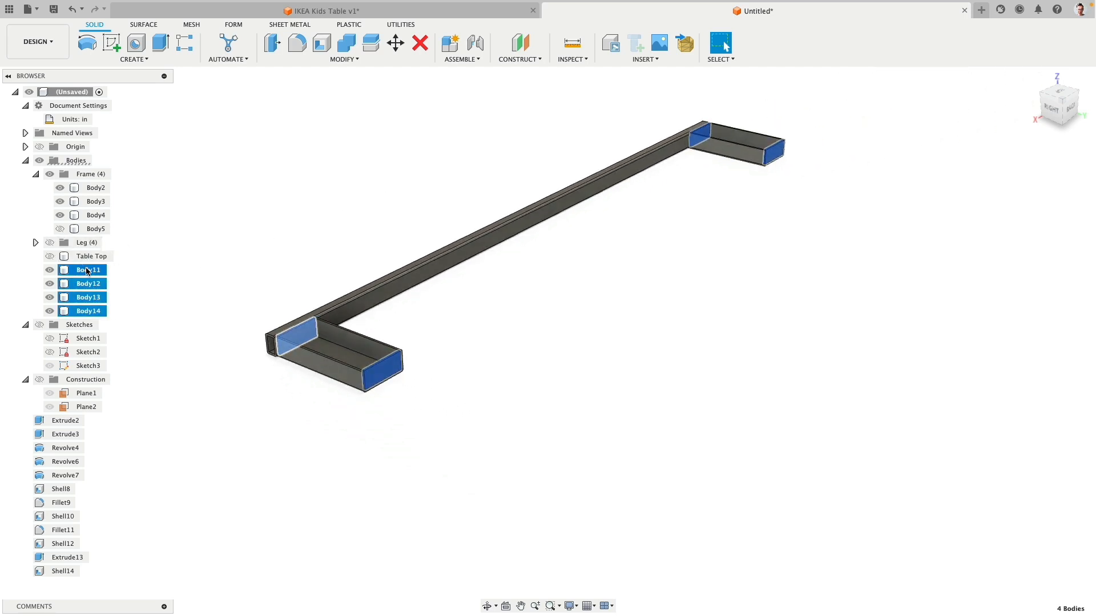
left_click_drag(86, 270, 92, 174)
Step: Show the hidden long rail, the Leg group and the Table Top body again
left_click(60, 230)
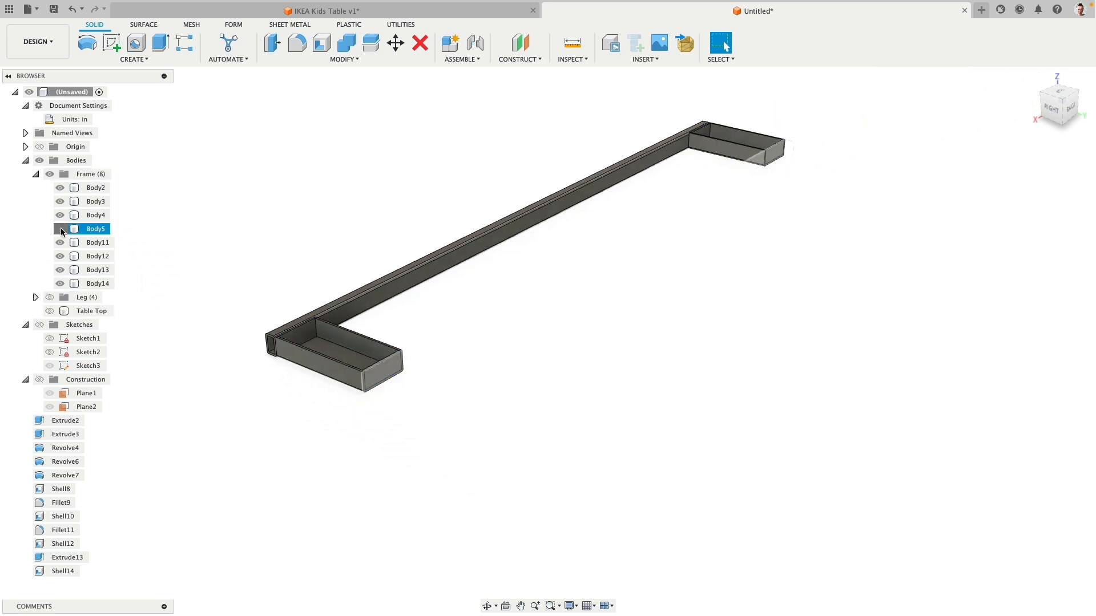
mouse_move(403, 433)
middle_mouse_down("shift")
mouse_move(426, 383)
mouse_move(384, 414)
mouse_move(383, 430)
middle_mouse_up("shift")
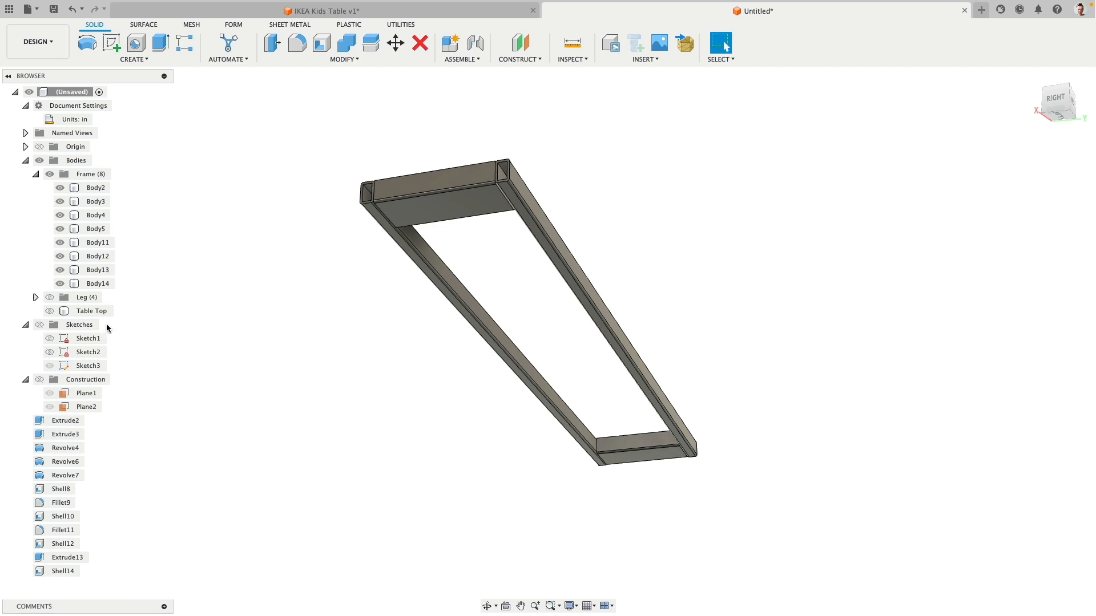
left_click(49, 297)
left_click(52, 311)
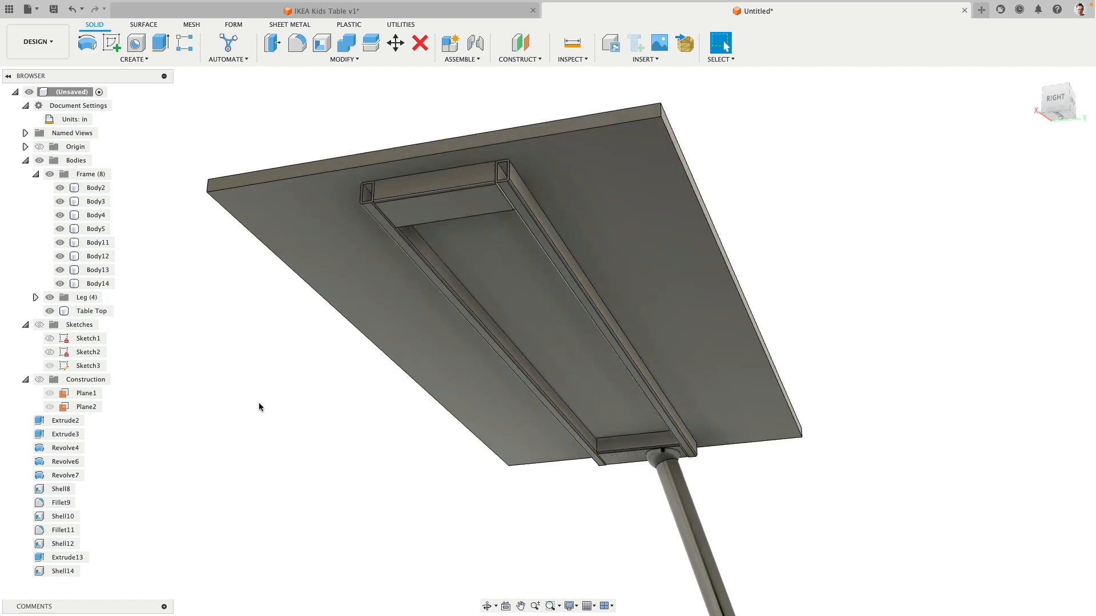
Step: Collapse the Frame group and hide the Table Top body to expose the open rail ends
left_click(96, 215)
scroll(363, 196, "up", 3)
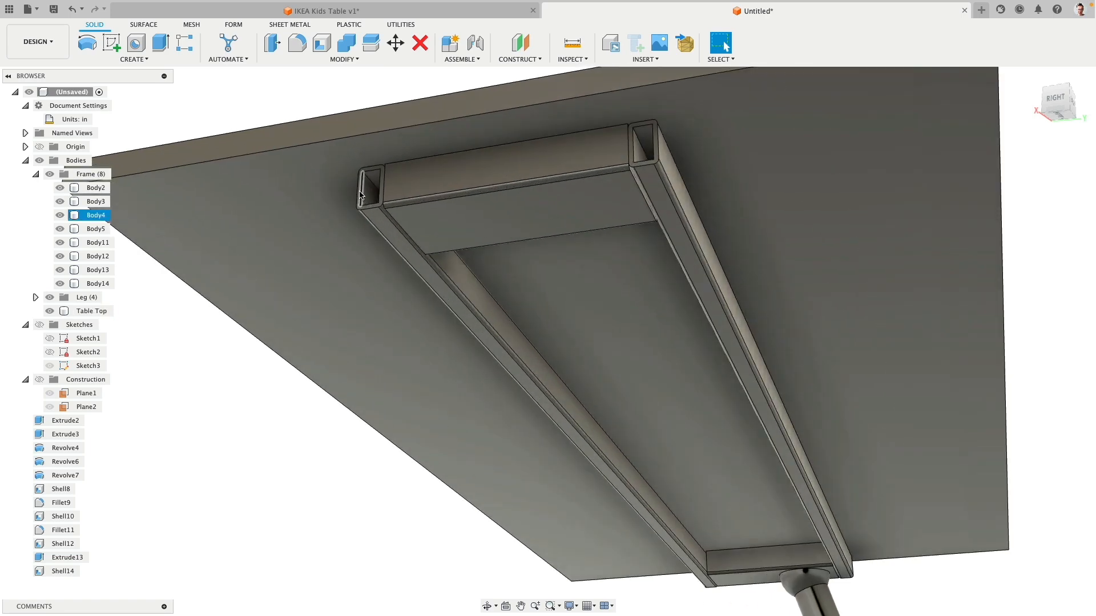
key("Escape")
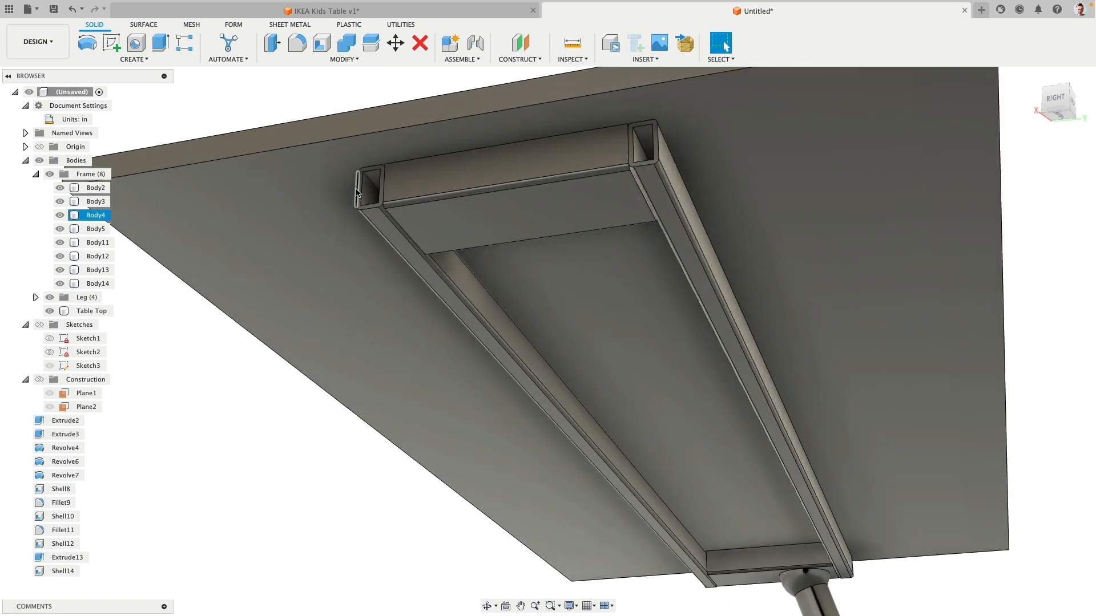
left_click(36, 174)
left_click(51, 202)
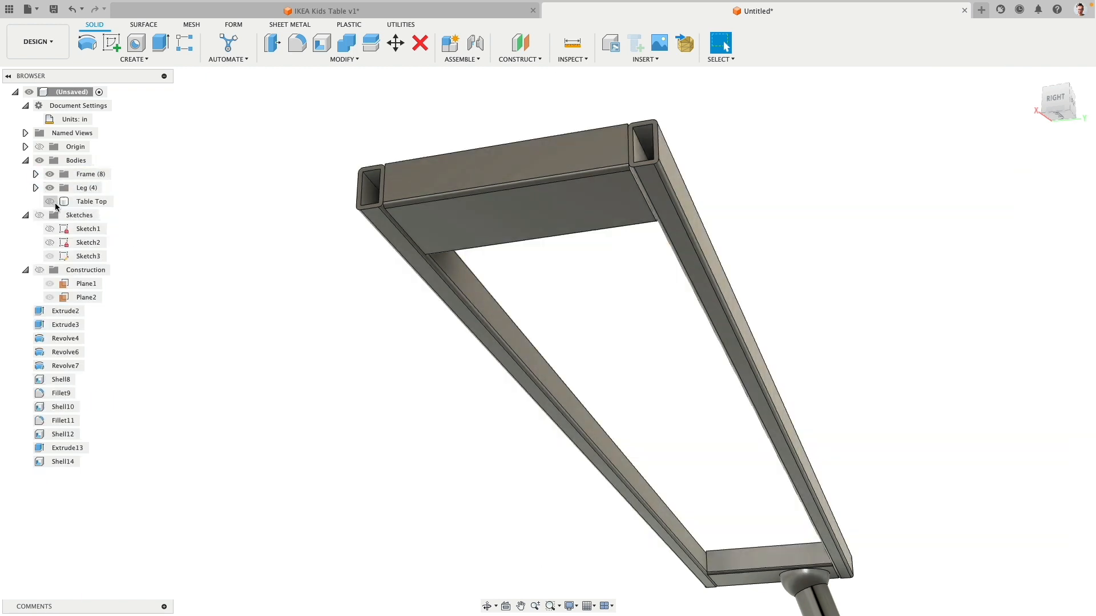
Step: Extrude the open end face of one long rail outward 0.125 in as a new body
scroll(306, 285, "down", 2)
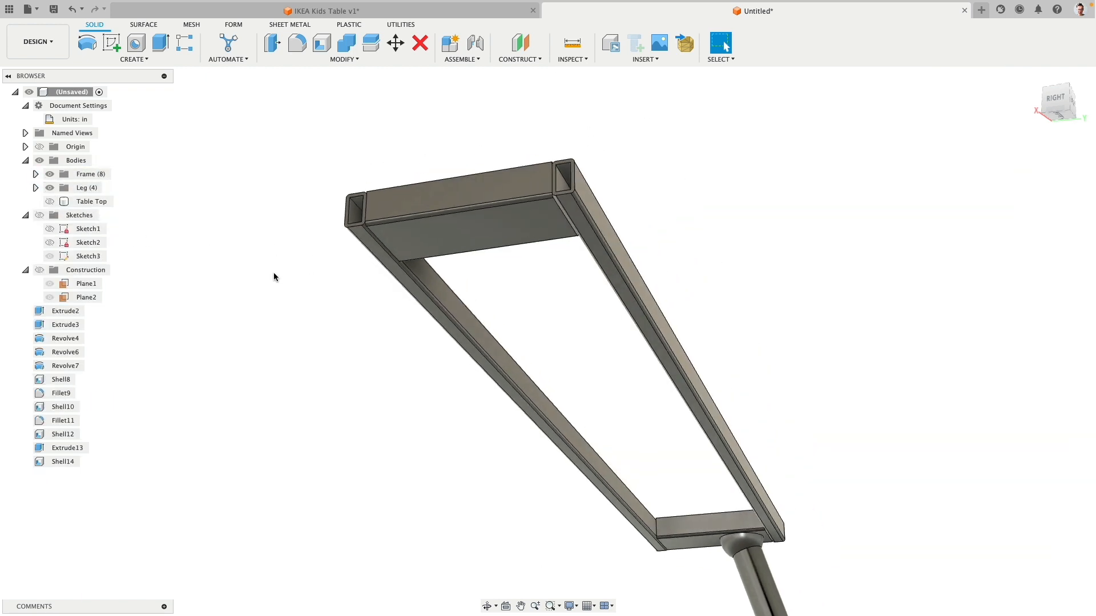
scroll(351, 171, "up", 5)
middle_click_drag(350, 182, 326, 222, "shift")
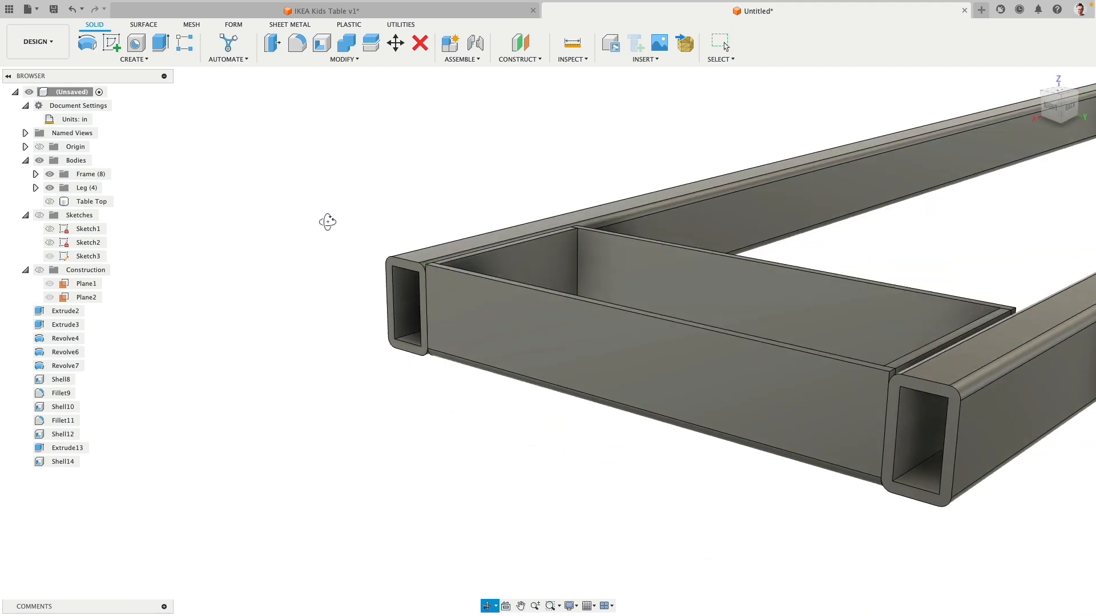
scroll(330, 237, "up", 5)
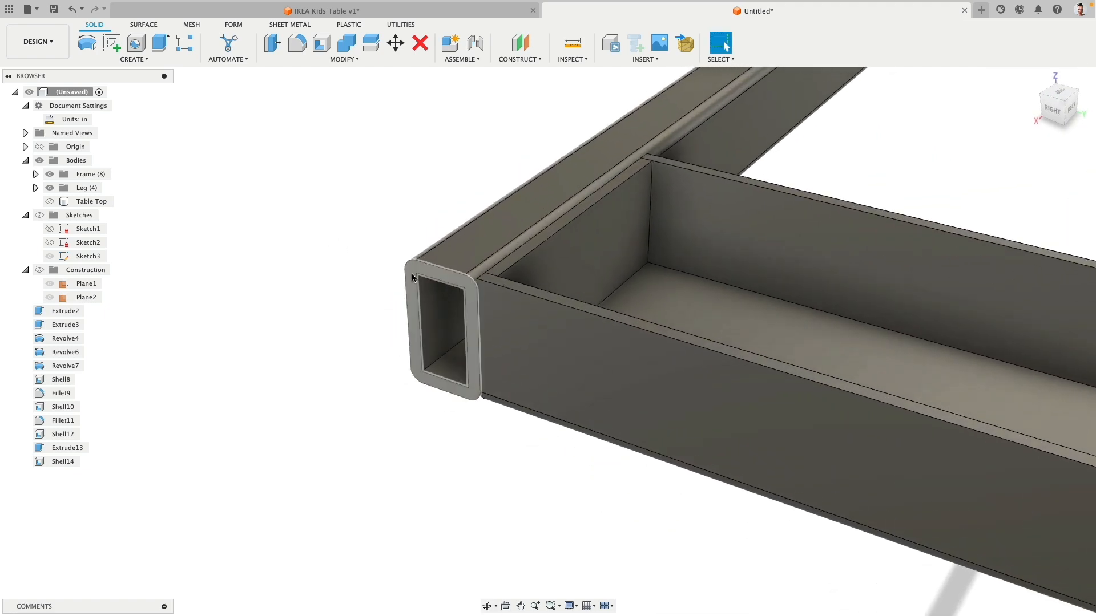
left_click(160, 43)
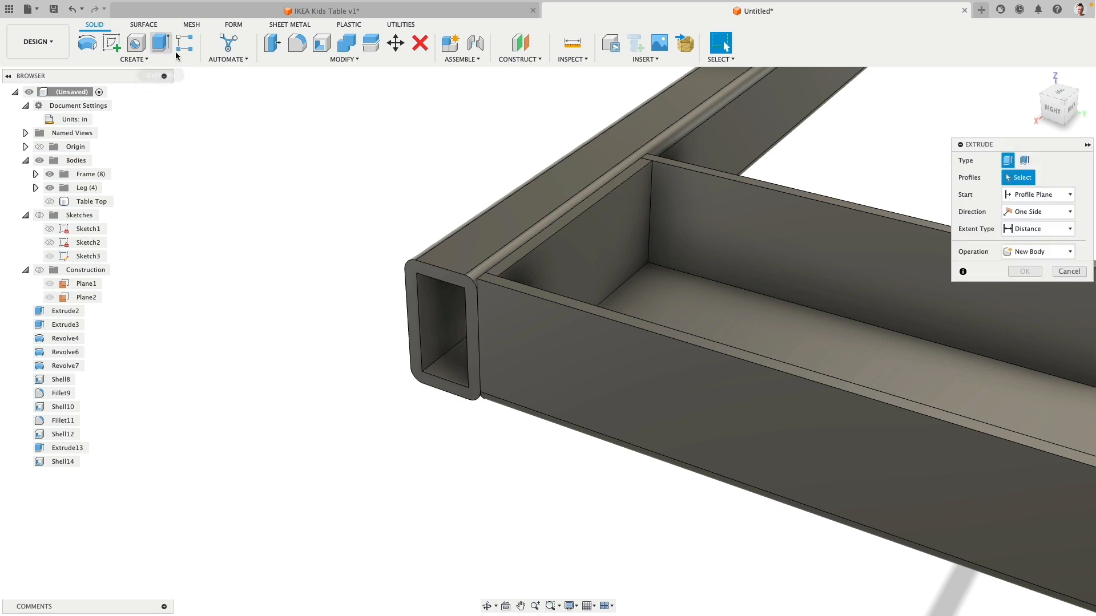
left_click(412, 276)
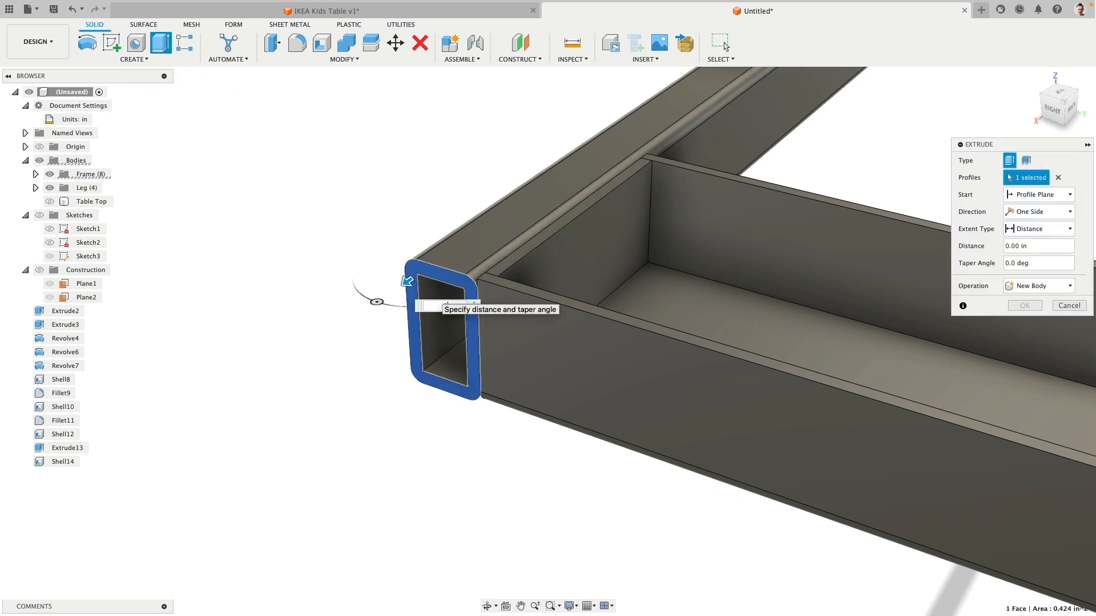
type(".125")
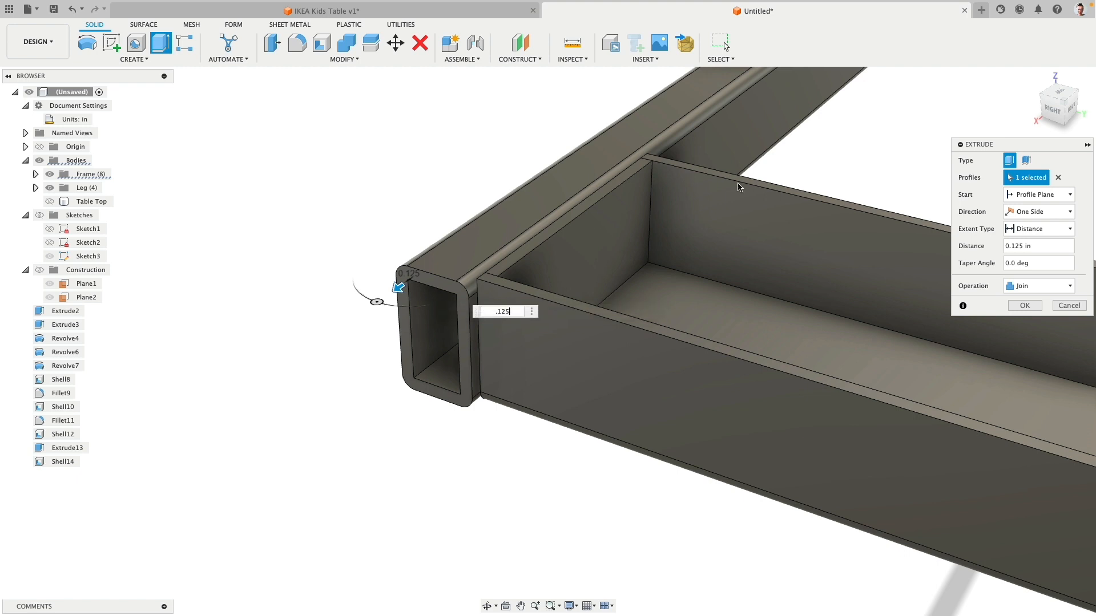
left_click(1038, 285)
left_click(1022, 334)
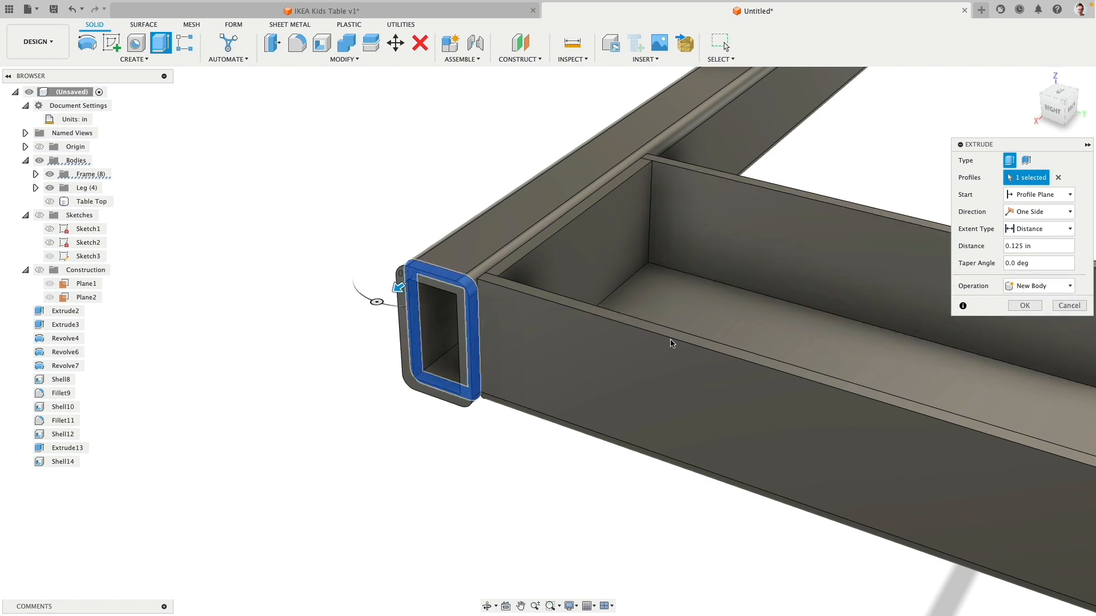
left_click(1024, 306)
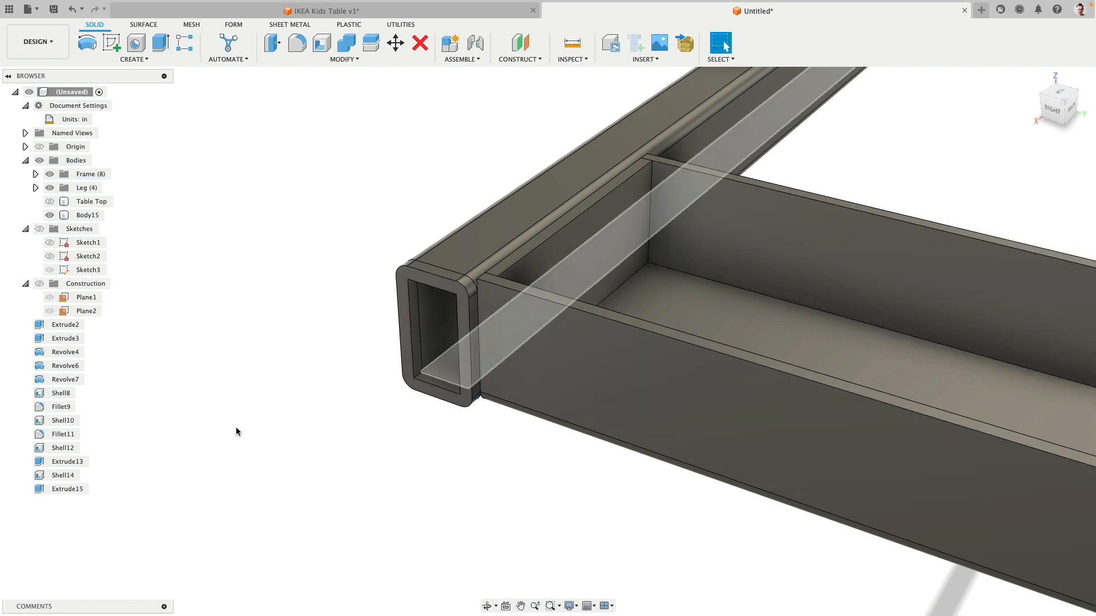
Step: Delete the four inner faces of the new rail-end ring so it becomes a solid cap
middle_click_drag(229, 428, 401, 402, "shift")
scroll(401, 402, "up", 3)
left_click(436, 337)
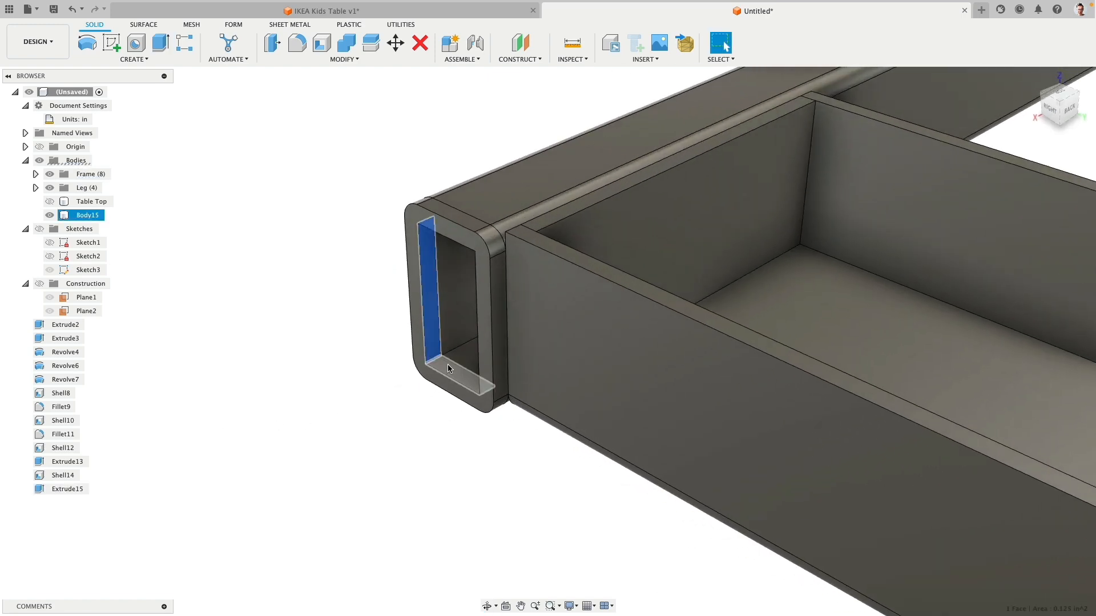
left_click(448, 371, "shift")
middle_click_drag(448, 371, 481, 274, "shift")
left_click(481, 268, "shift")
left_click(465, 240, "shift")
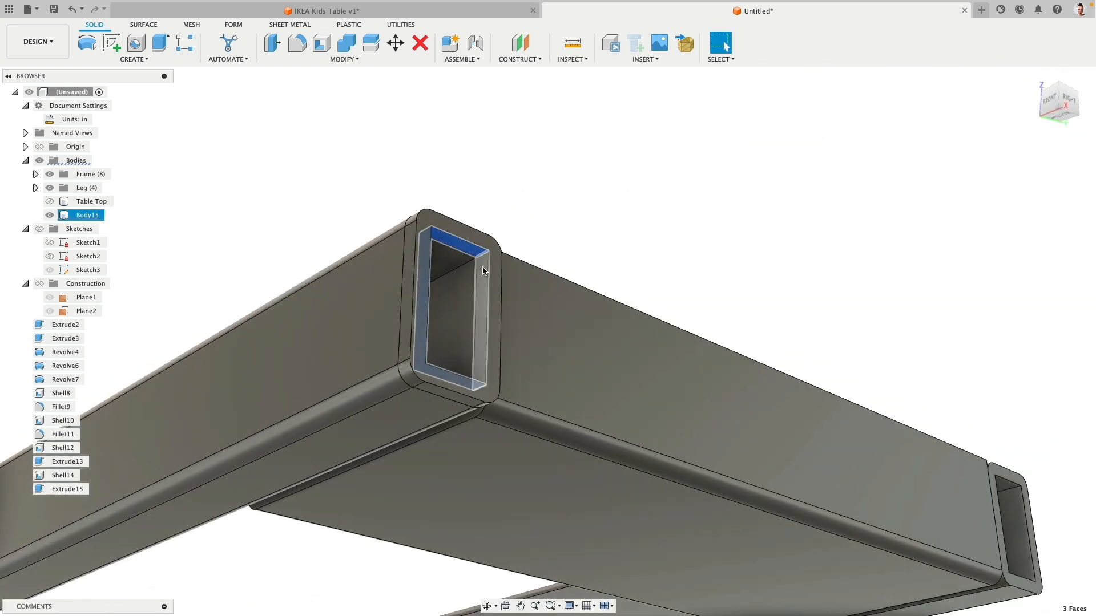
key("Delete")
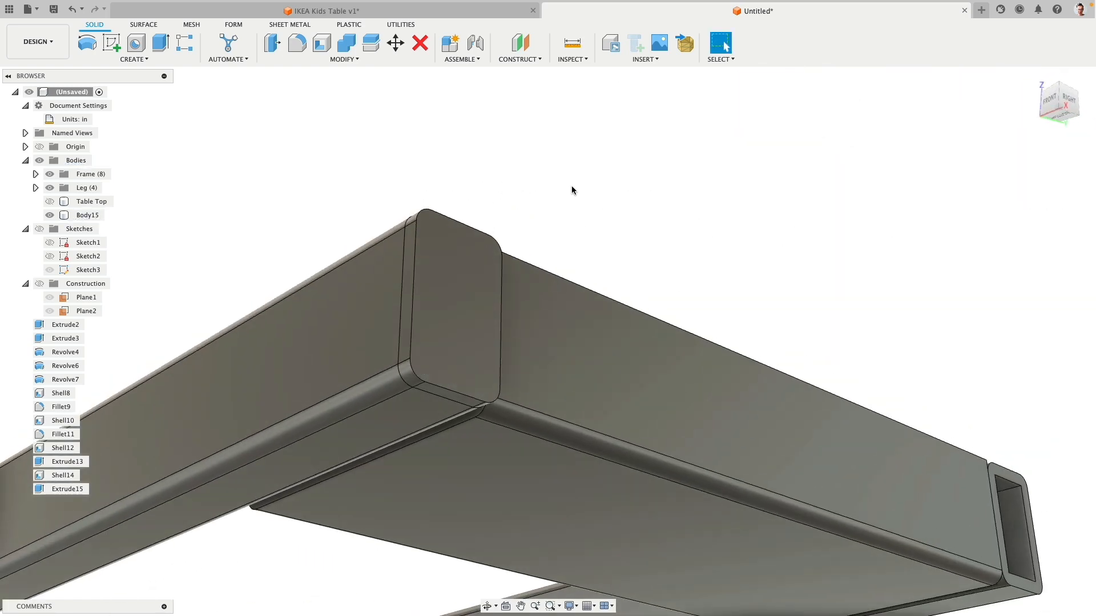
Step: Copy the cap point to point from its top edge onto the matching edge of the other long rail's open end
middle_click_drag(572, 190, 383, 340, "shift")
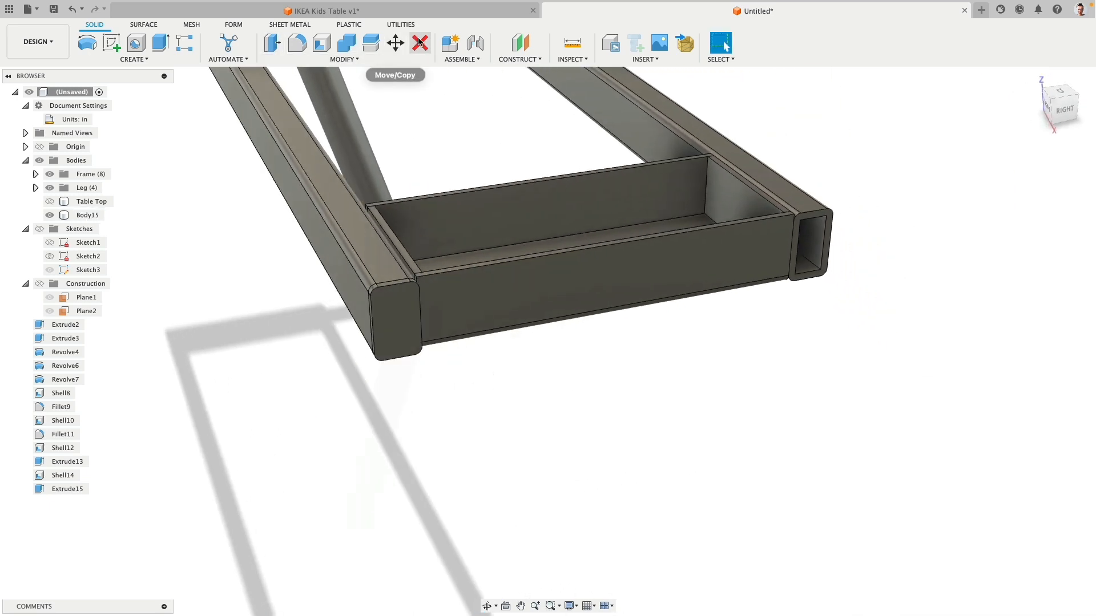
left_click(394, 43)
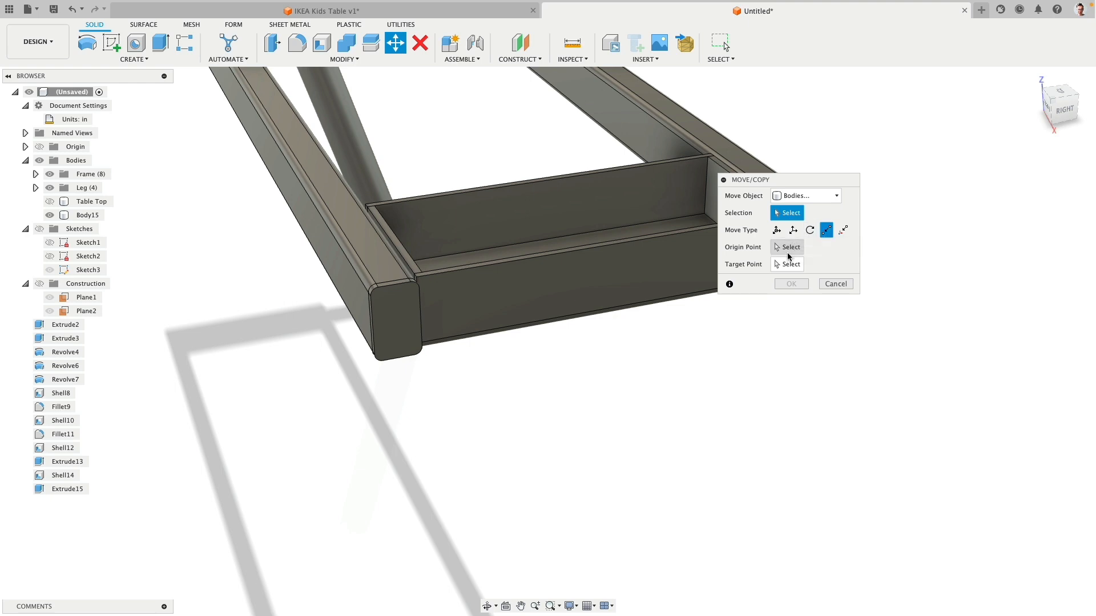
left_click(449, 304)
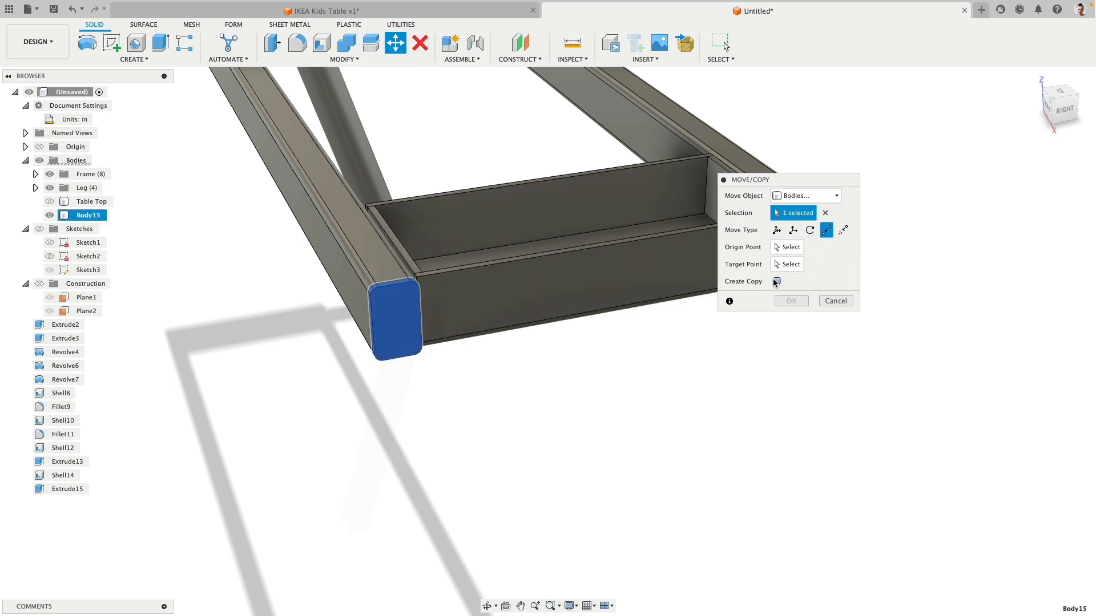
left_click(776, 281)
left_click(788, 247)
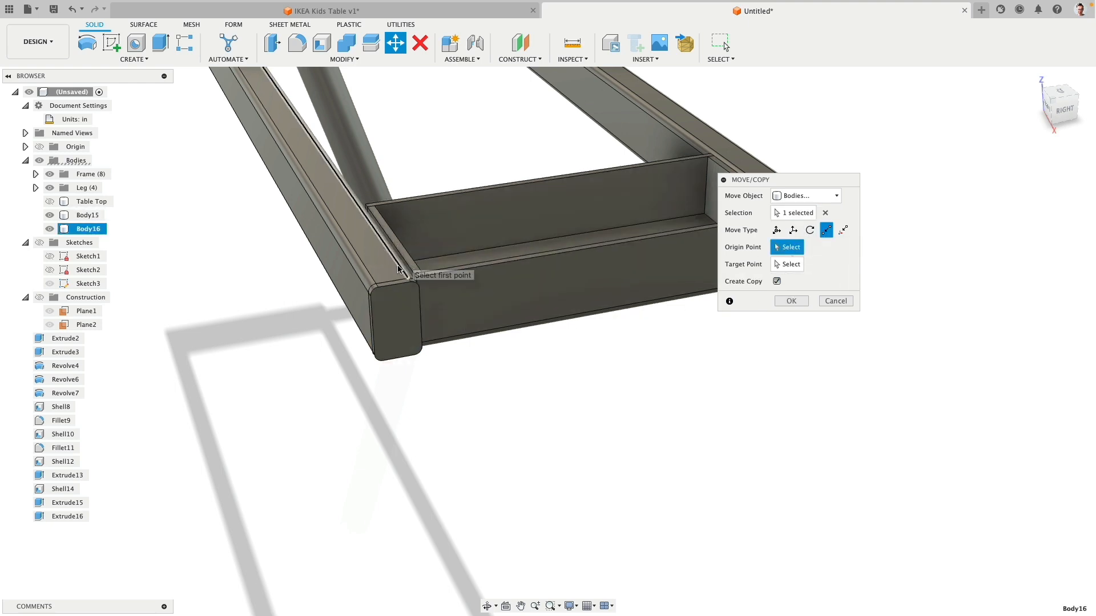
left_click(393, 282)
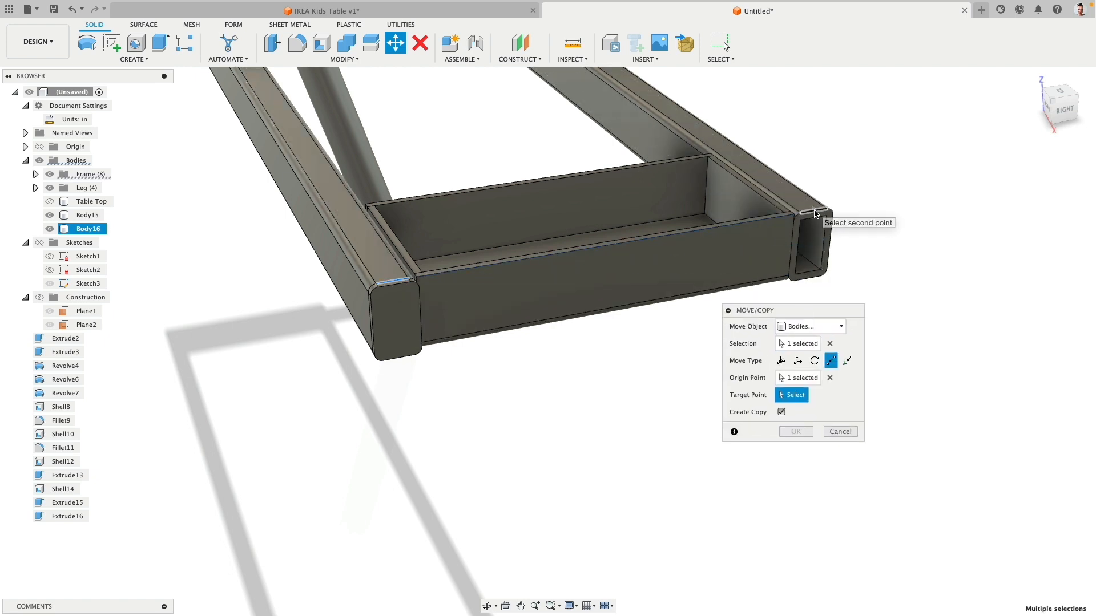
left_click(815, 214)
left_click(795, 431)
Step: Copy both rail end caps point to point from a cap's top edge onto the matching edge at the opposite rail ends
scroll(578, 400, "down", 5)
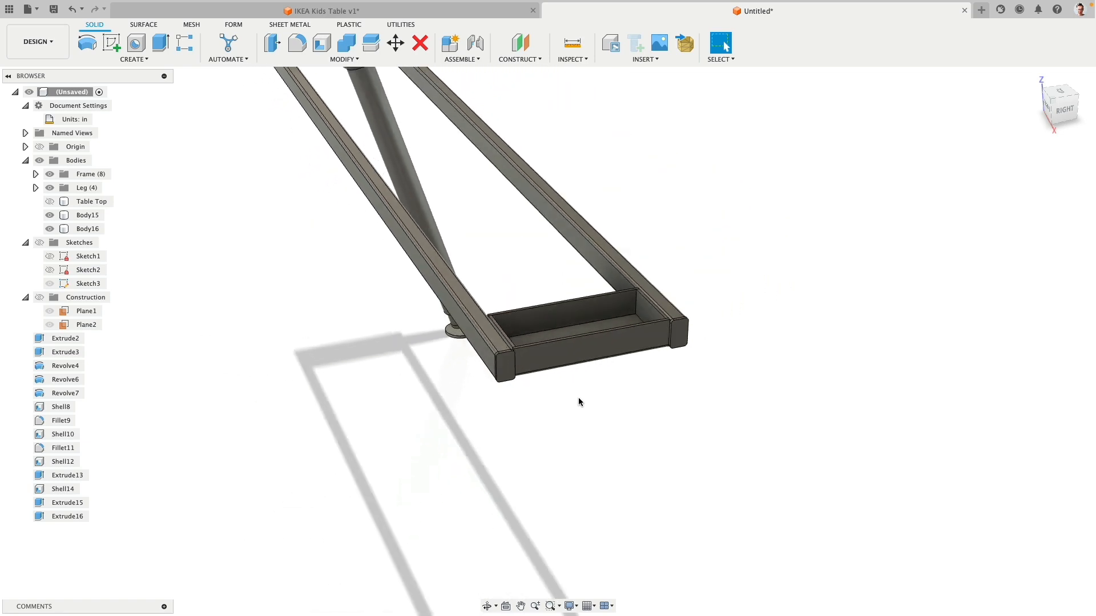
middle_click_drag(579, 402, 171, 426, "shift")
scroll(223, 166, "up", 5)
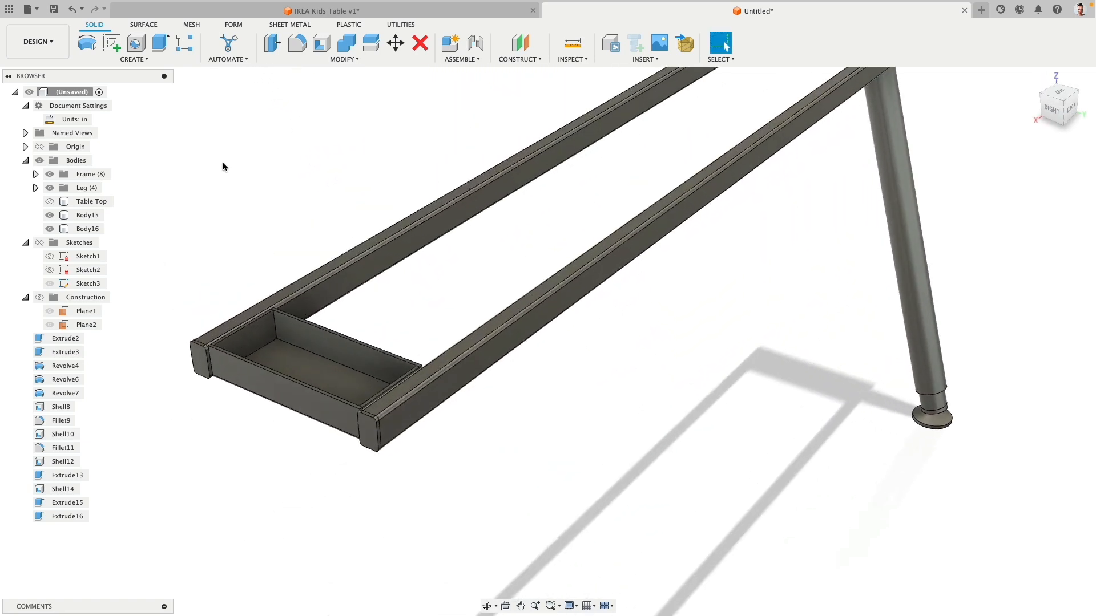
left_click(396, 43)
scroll(204, 414, "up", 3)
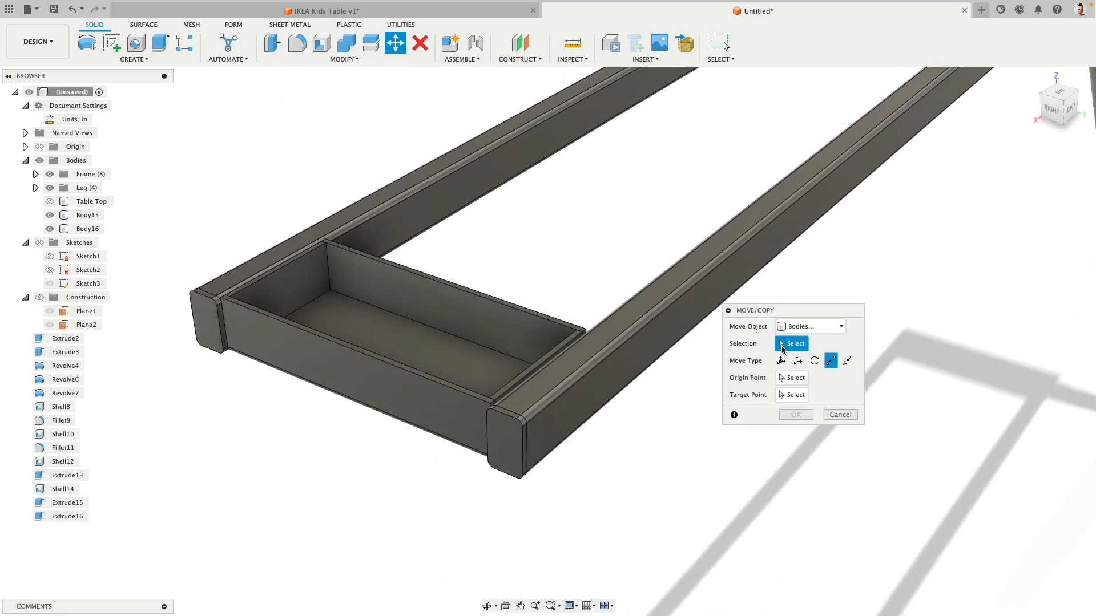
left_click(208, 320)
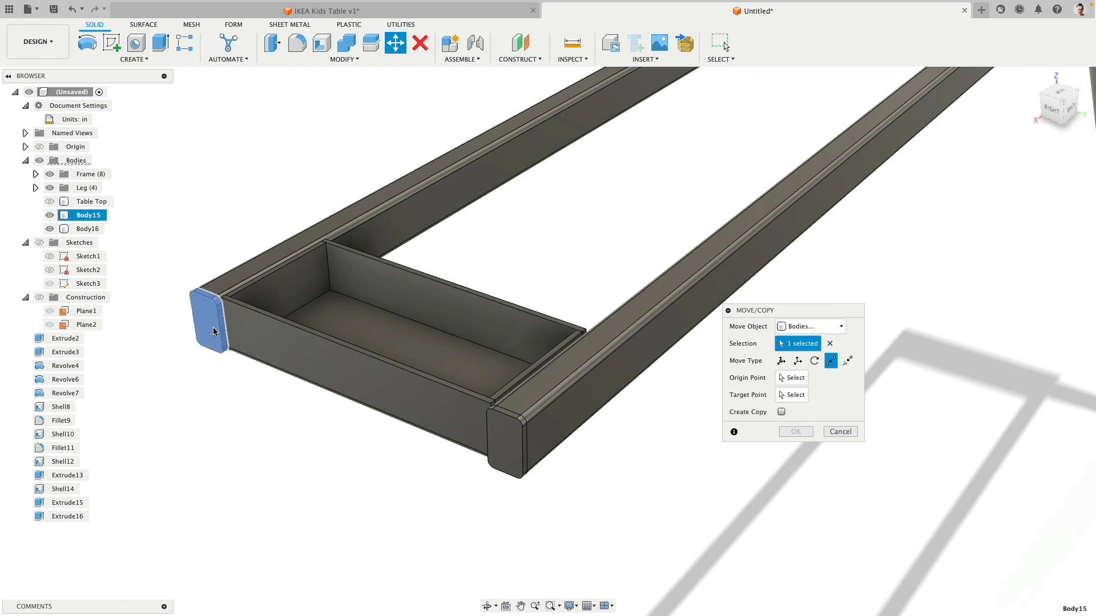
left_click(514, 432)
left_click(781, 412)
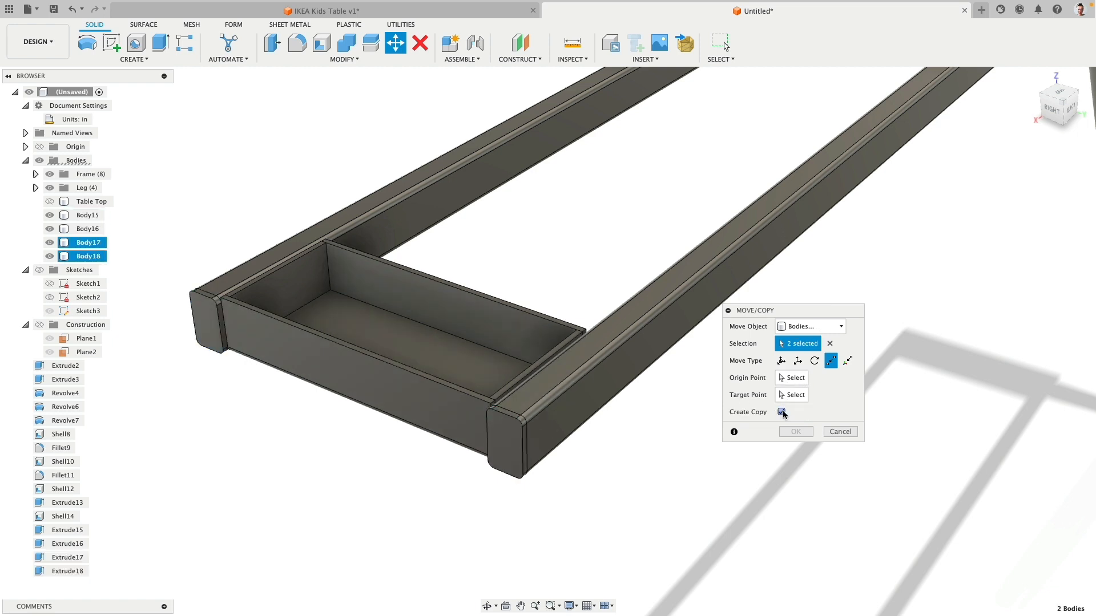
left_click(791, 378)
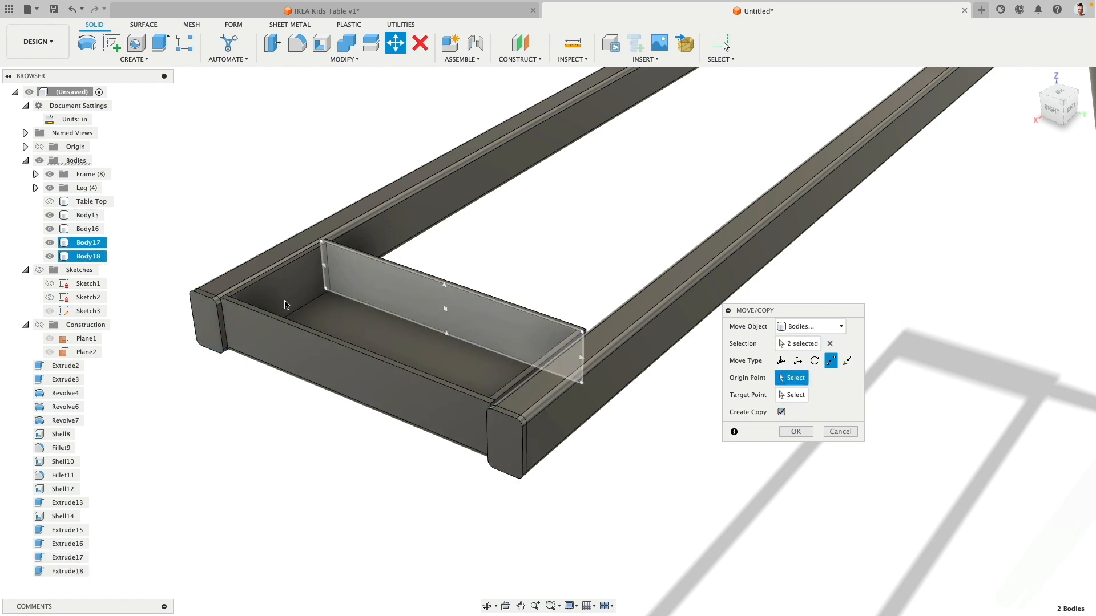
left_click(201, 295)
scroll(264, 411, "down", 6)
middle_click_drag(514, 245, 374, 428)
scroll(577, 220, "up", 5)
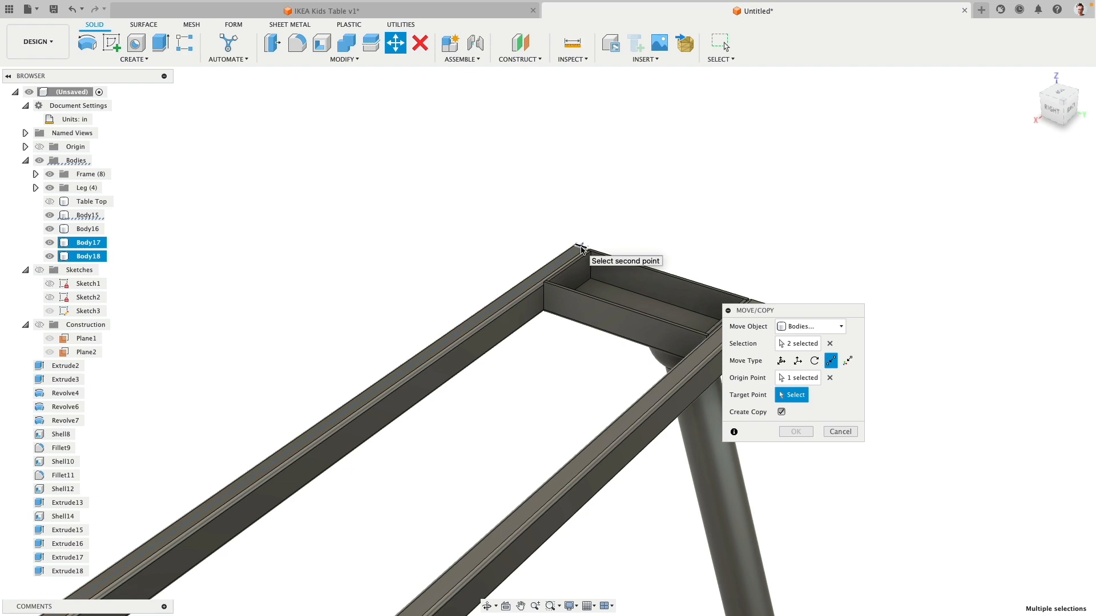
left_click(579, 247)
left_click(794, 432)
Step: Examine the capped ends of the frame and how the caps meet the long rails
middle_click_drag(599, 372, 514, 462, "shift")
left_click_drag(442, 468, 645, 532)
key("Escape")
scroll(645, 528, "down", 4)
middle_click_drag(645, 528, 782, 262)
scroll(460, 427, "up", 4)
scroll(344, 500, "up", 3)
scroll(344, 501, "up", 1)
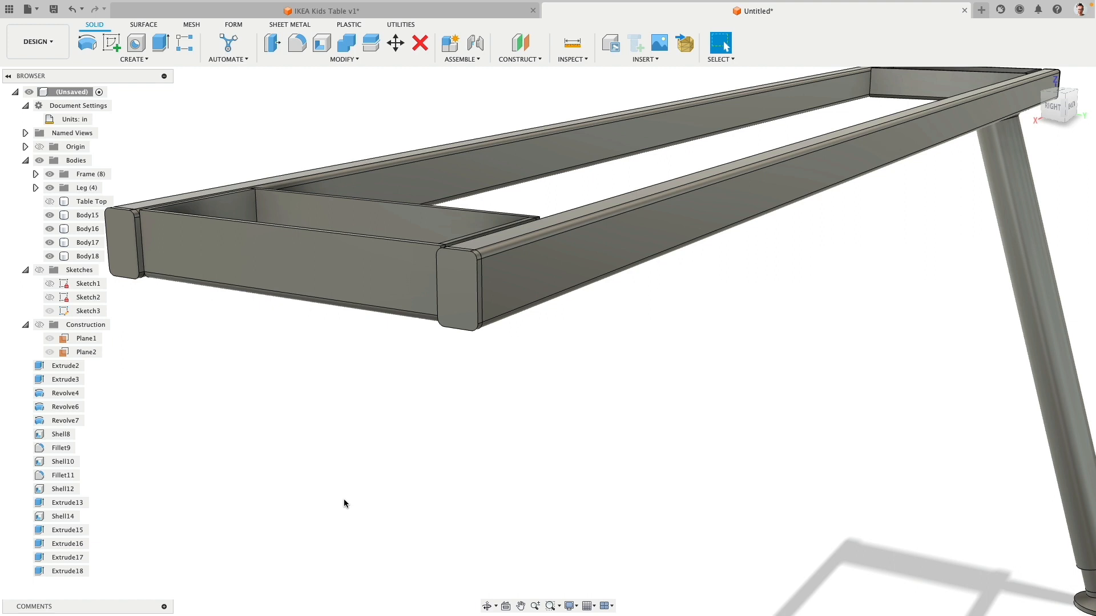
left_click(459, 268)
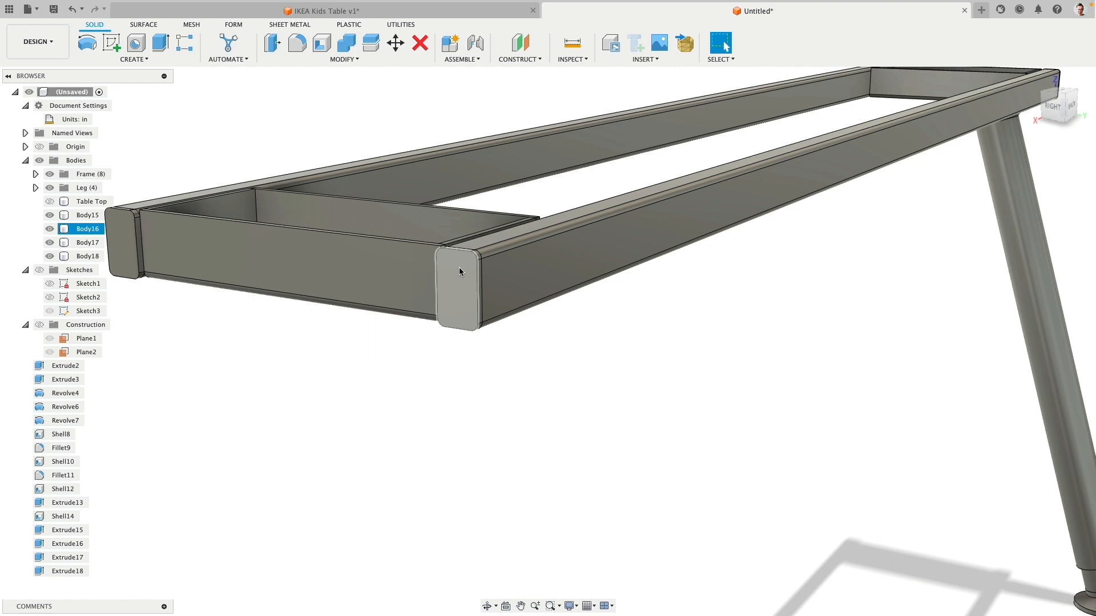
left_click(504, 267)
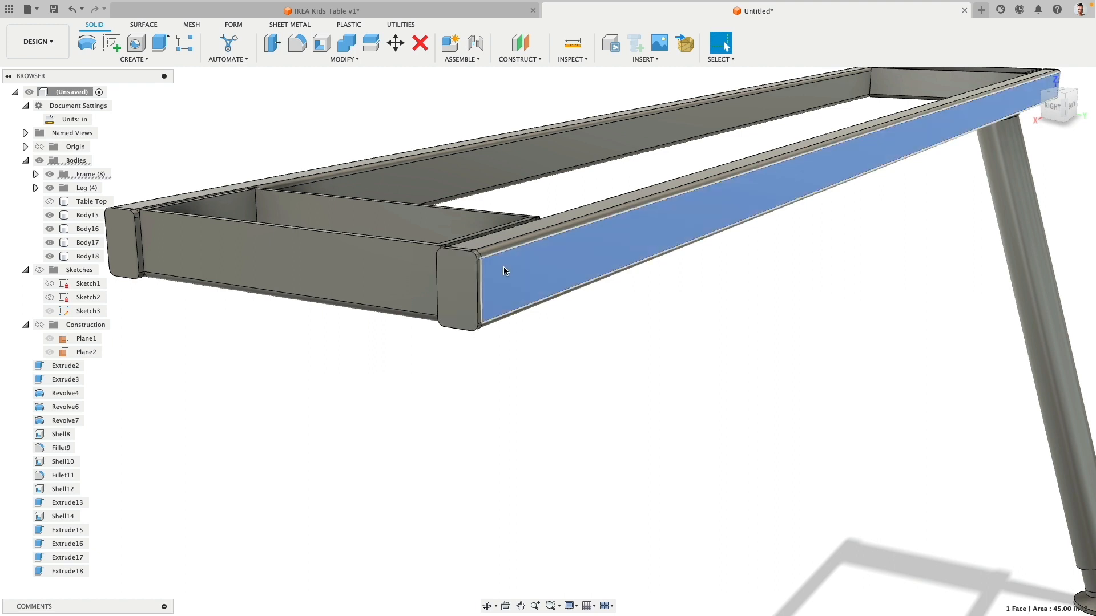
left_click(488, 420)
scroll(477, 416, "down", 2)
scroll(477, 422, "down", 1)
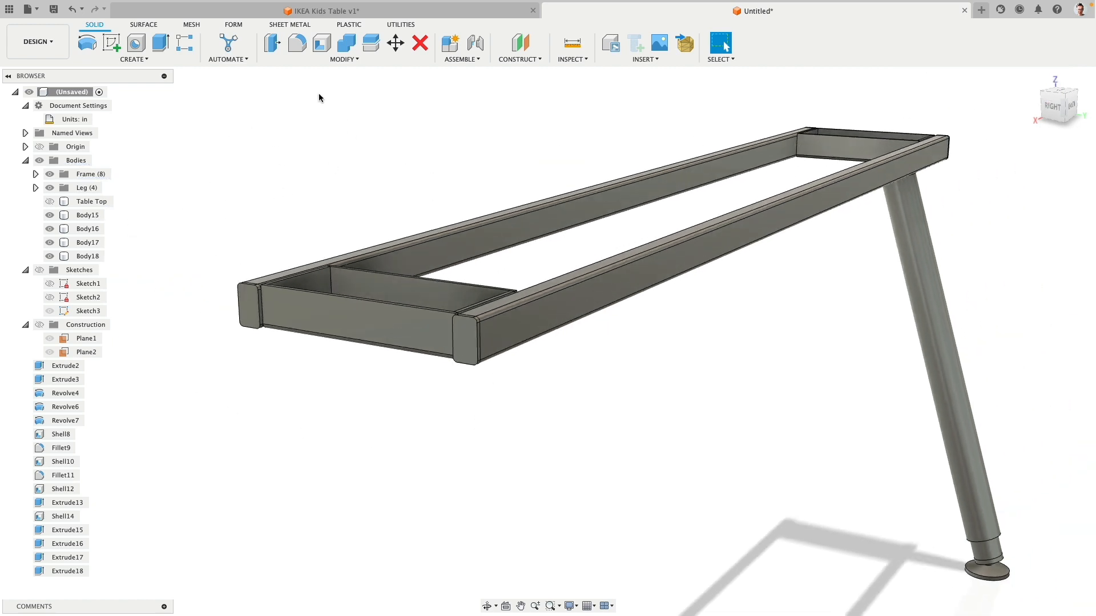
Step: Fillet the outer edge loops of all four rail end caps with a 0.125 in radius
left_click(296, 43)
scroll(266, 315, "up", 3)
left_click(266, 315)
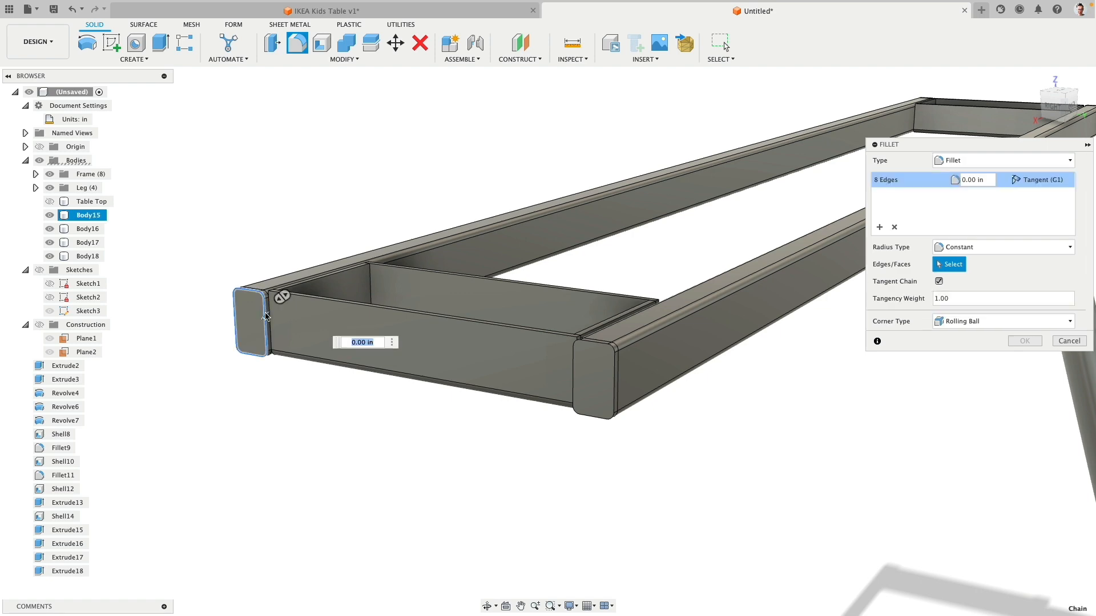
left_click(593, 374)
scroll(615, 444, "down", 1)
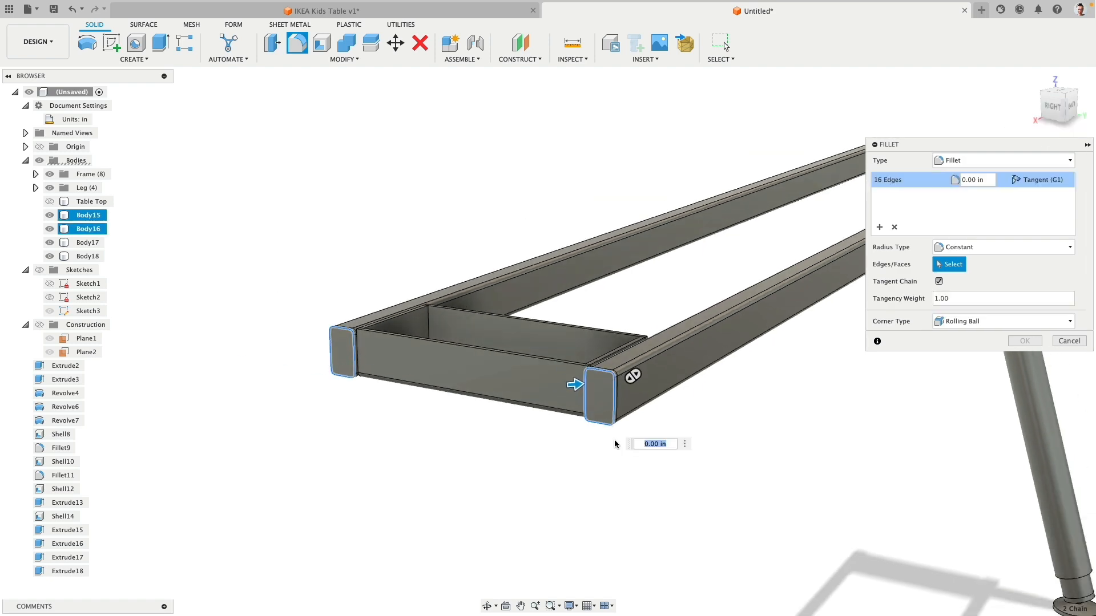
scroll(570, 439, "down", 2)
middle_click_drag(533, 433, 259, 371, "shift")
scroll(608, 467, "up", 4)
left_click(502, 383)
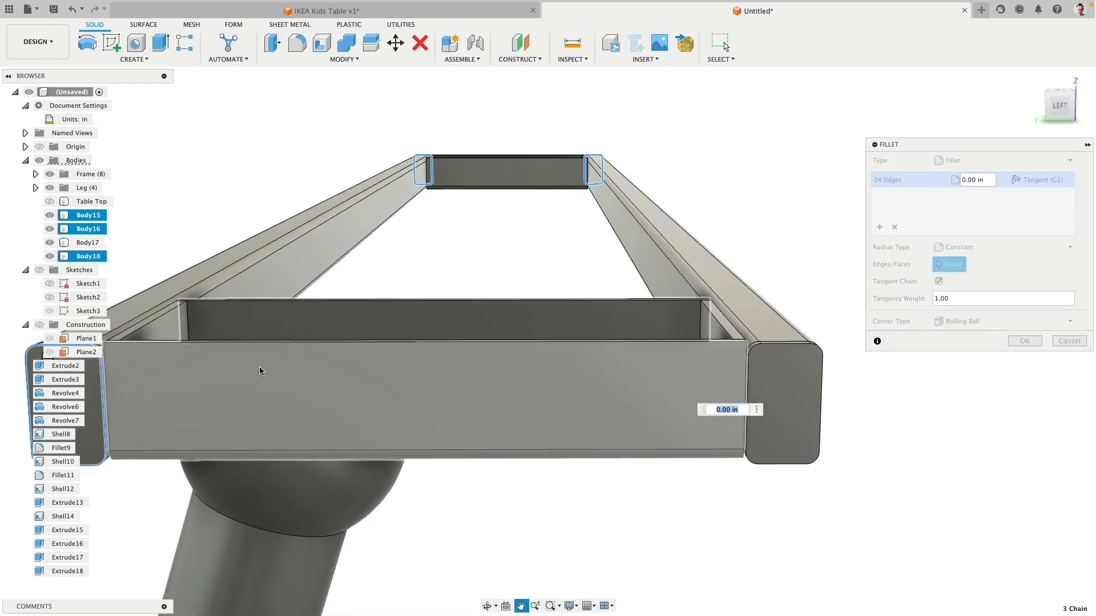
left_click(785, 346)
middle_click_drag(751, 362, 402, 344, "shift")
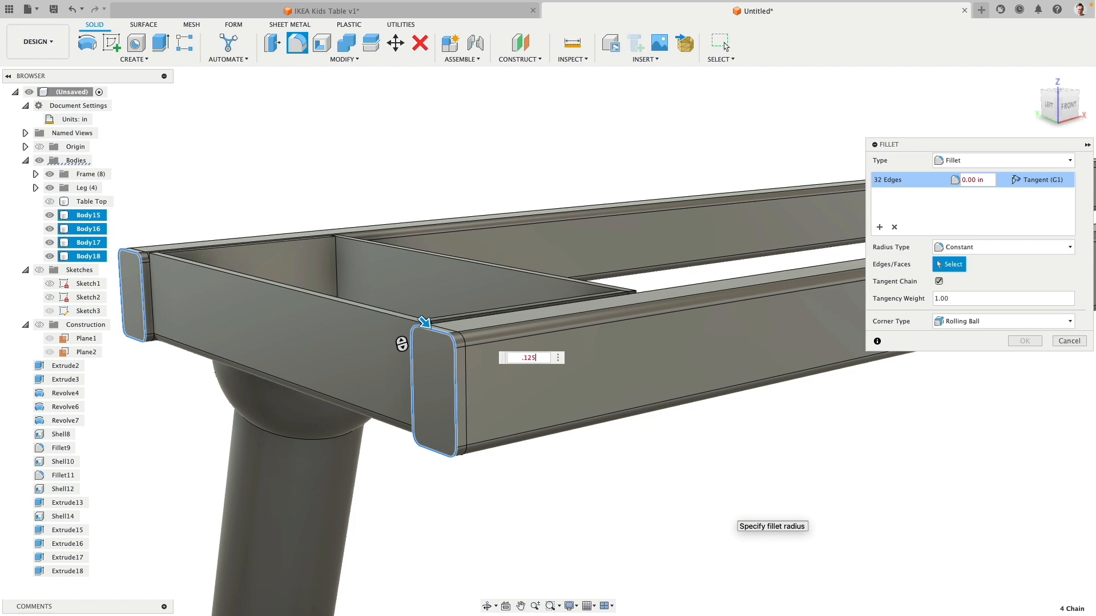
key("Return")
key("Return")
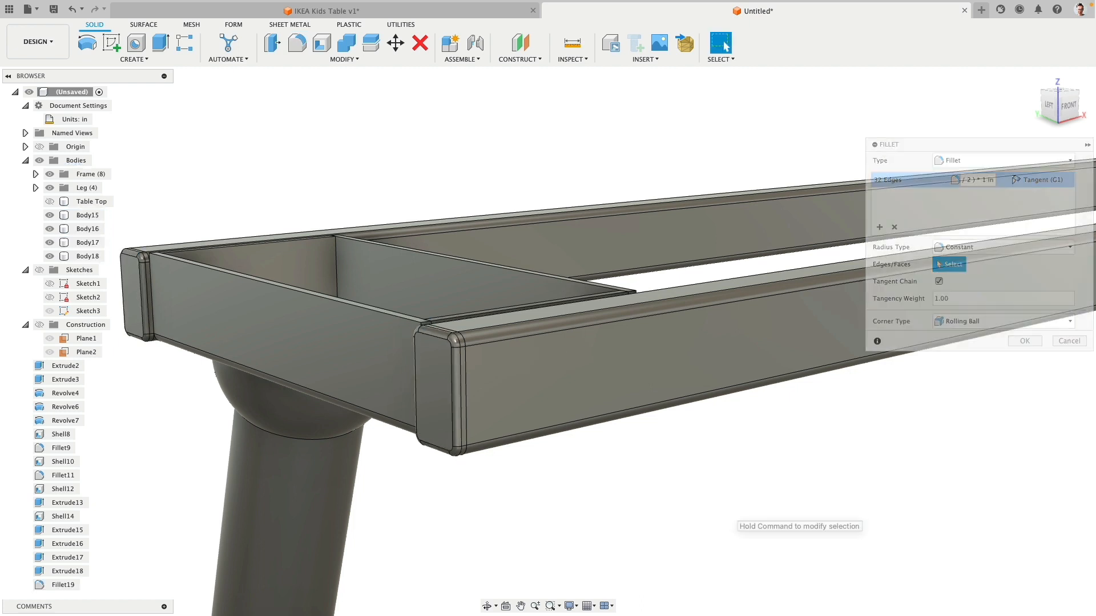
Step: Fillet the edge where the leg tube meets the rounded mount under the frame with a 0.5 in radius
scroll(560, 478, "down", 5)
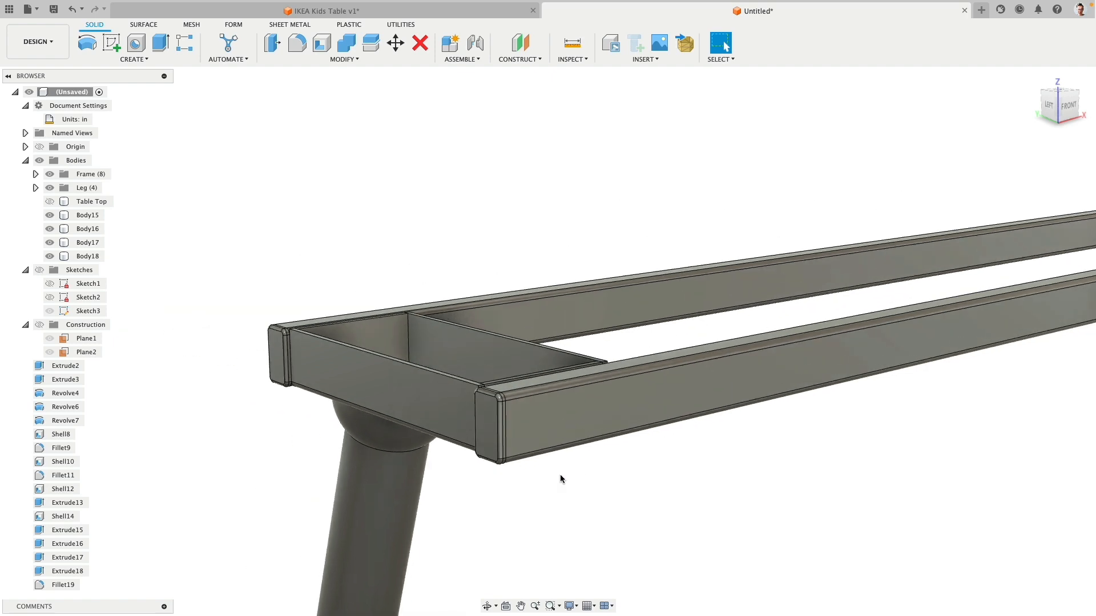
middle_click_drag(520, 557, 612, 359, "shift")
scroll(469, 520, "down", 4)
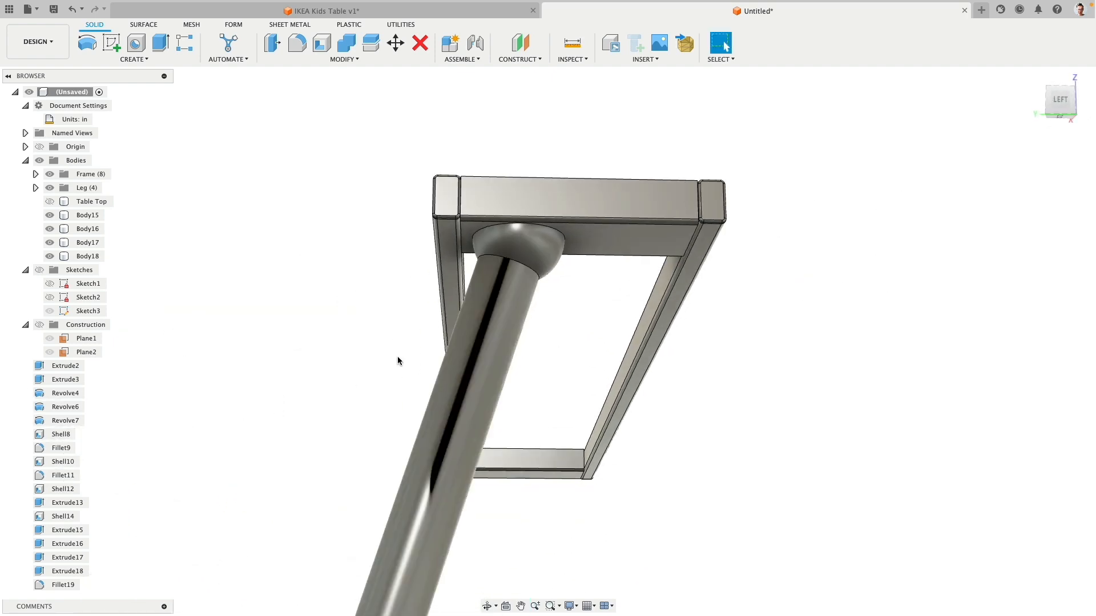
left_click(524, 262)
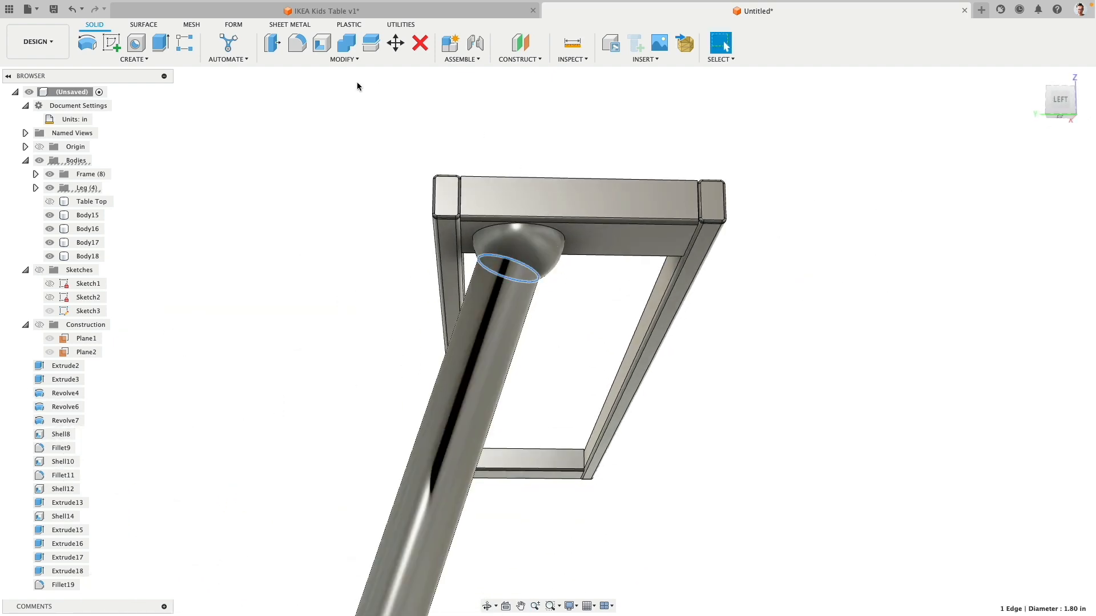
left_click(297, 43)
scroll(590, 284, "up", 4)
middle_click_drag(495, 292, 528, 325, "shift")
left_click_drag(465, 265, 467, 266)
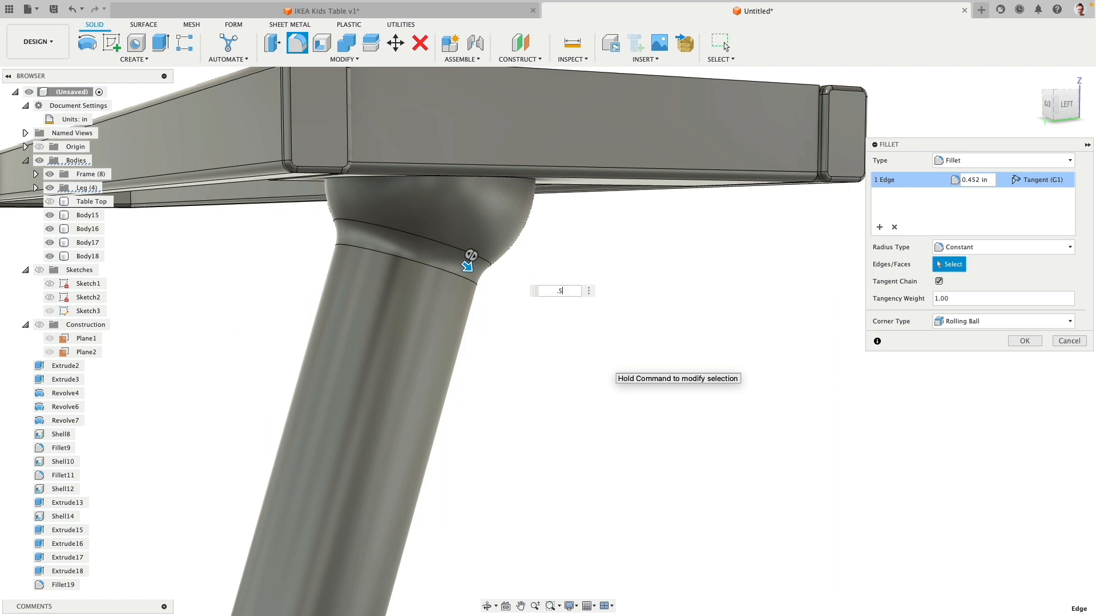
type(".5")
key("Return")
Step: Fillet the outer lower rim of the upper leg tube with a radius of .125/2 in
scroll(606, 371, "down", 8)
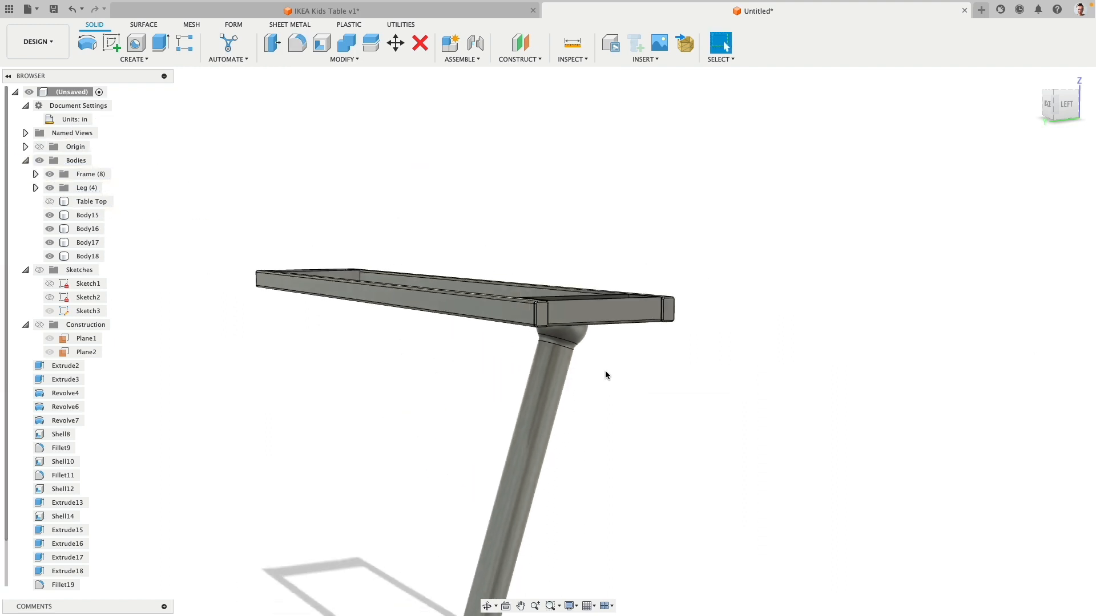
middle_click_drag(602, 443, 645, 219)
middle_click_drag(640, 322, 665, 89)
scroll(550, 285, "up", 2)
scroll(550, 289, "up", 5)
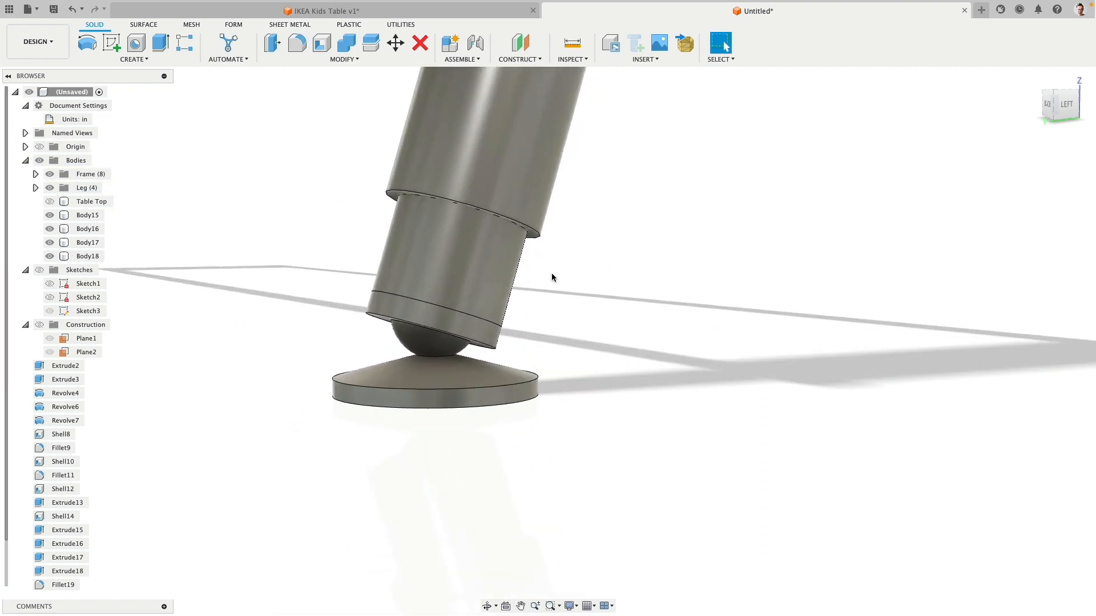
left_click(534, 220)
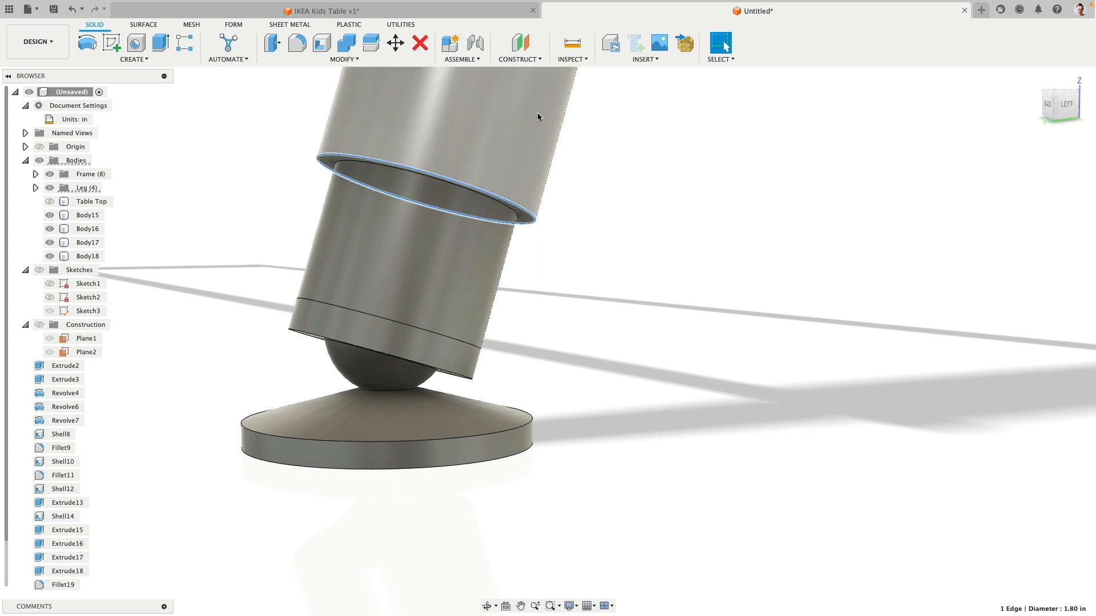
left_click(297, 42)
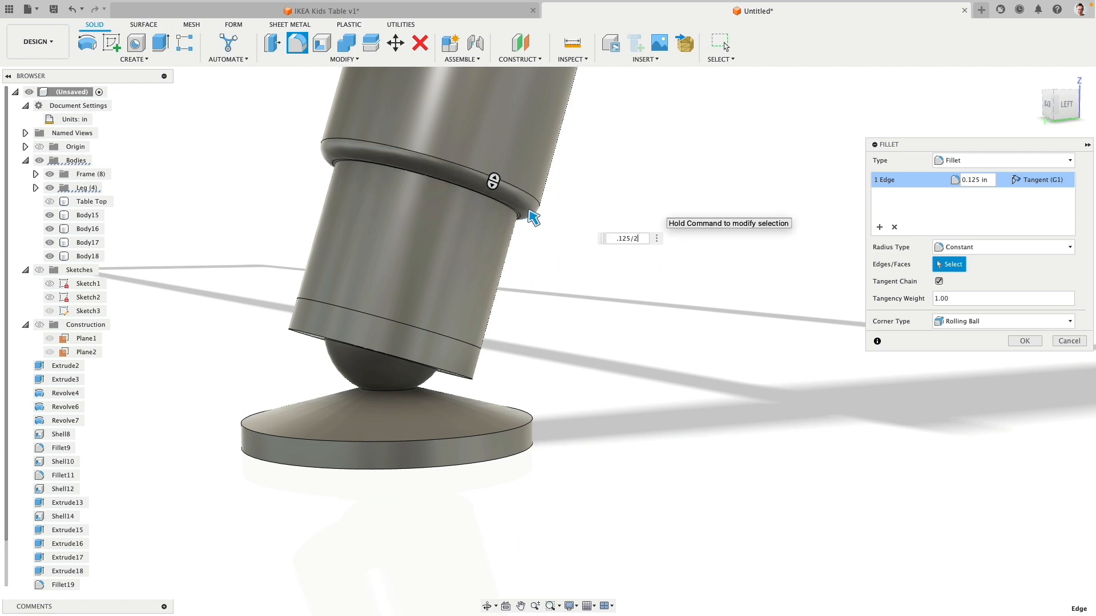
key("Return")
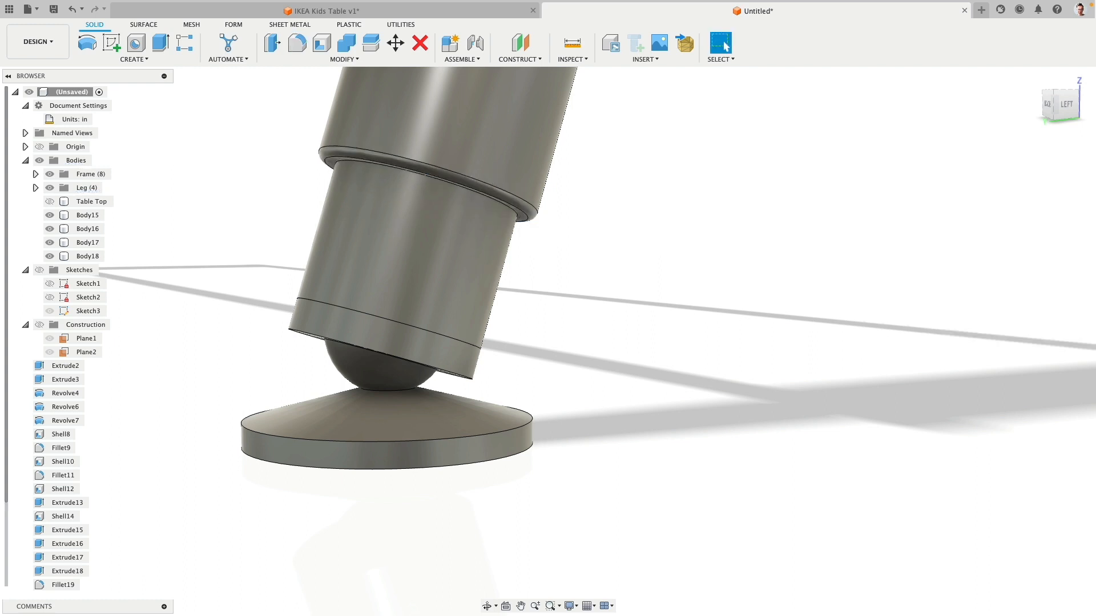
Step: Fillet the bottom outer edge of the lower leg section, above the ball, with a radius of .125/2 in
left_click(299, 45)
middle_click_drag(245, 305, 274, 289, "shift")
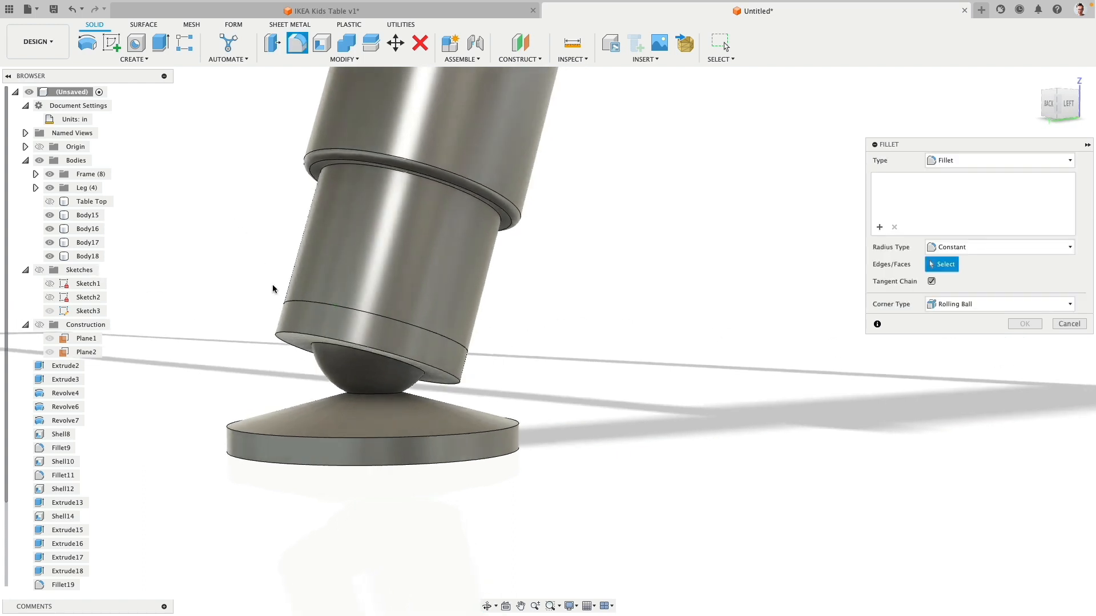
left_click(282, 336)
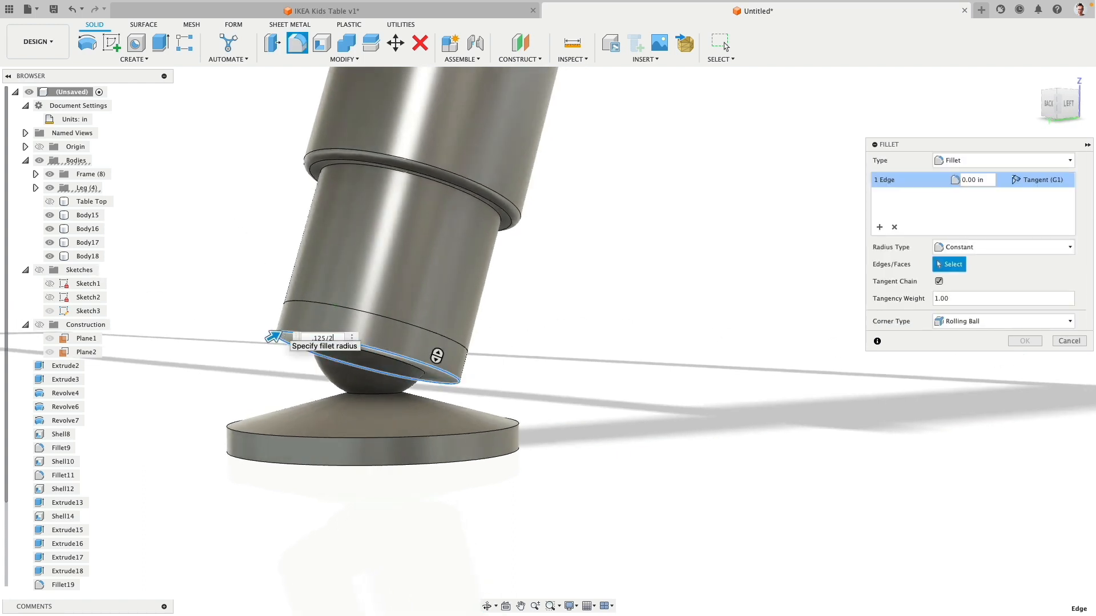
key("Return")
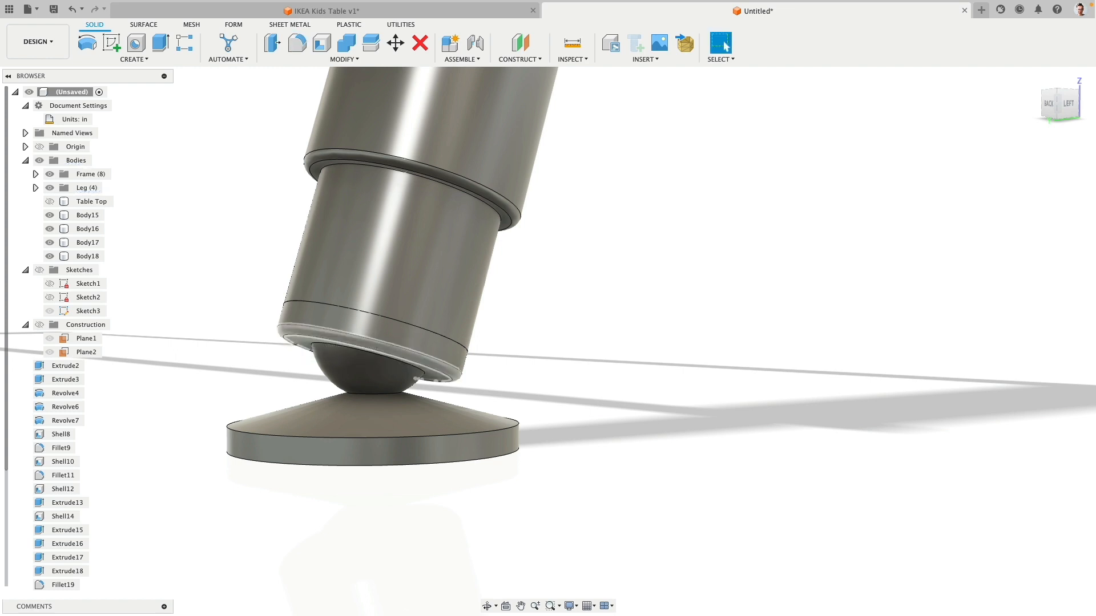
Step: Fillet the edge where the ball joint meets the foot with a 0.05 in radius
left_click(520, 424)
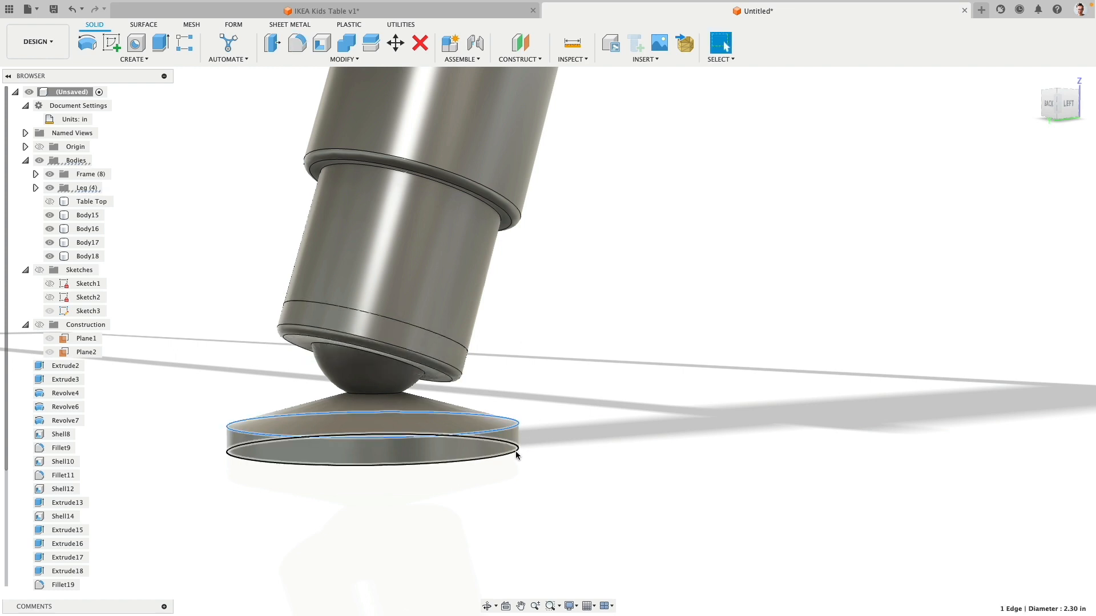
left_click(518, 448, "shift")
left_click(546, 422)
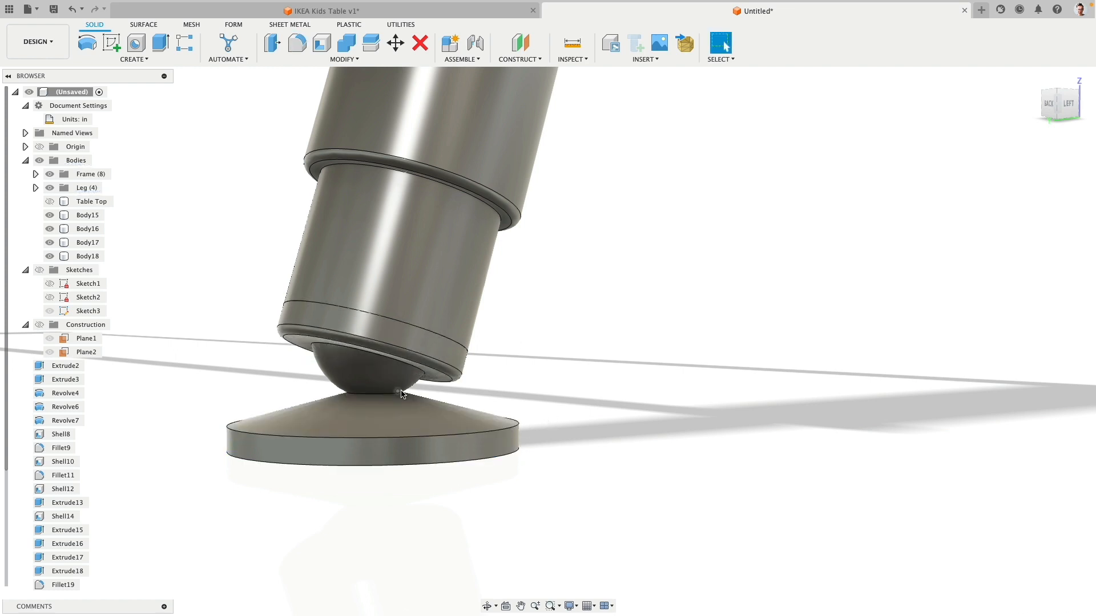
left_click(383, 395)
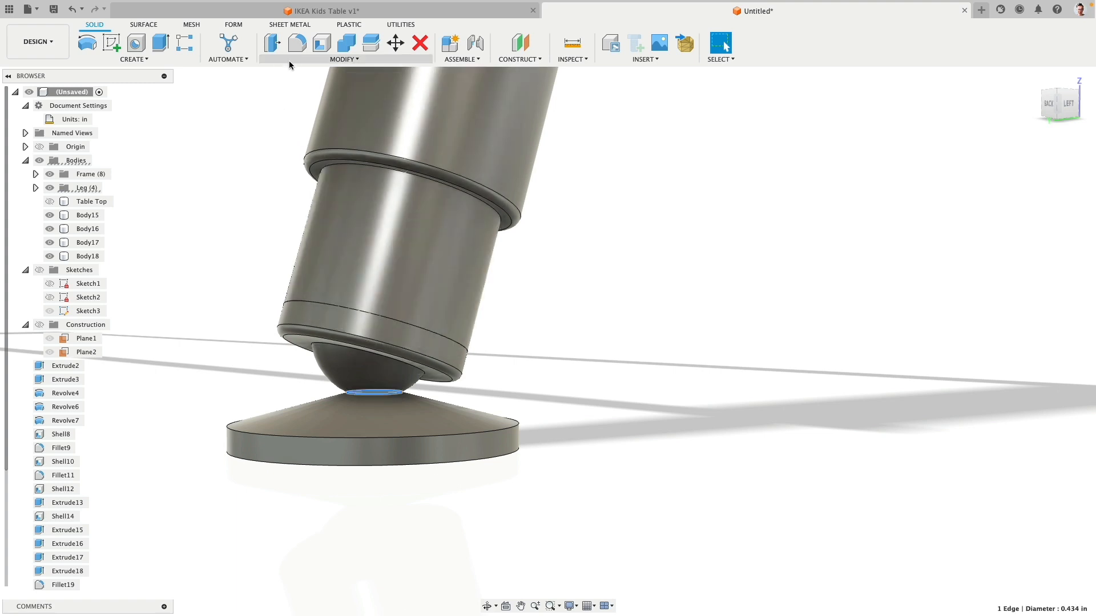
left_click(297, 44)
mouse_move(393, 389)
left_mouse_down()
mouse_move(503, 354)
mouse_move(398, 387)
left_mouse_up()
key("Return")
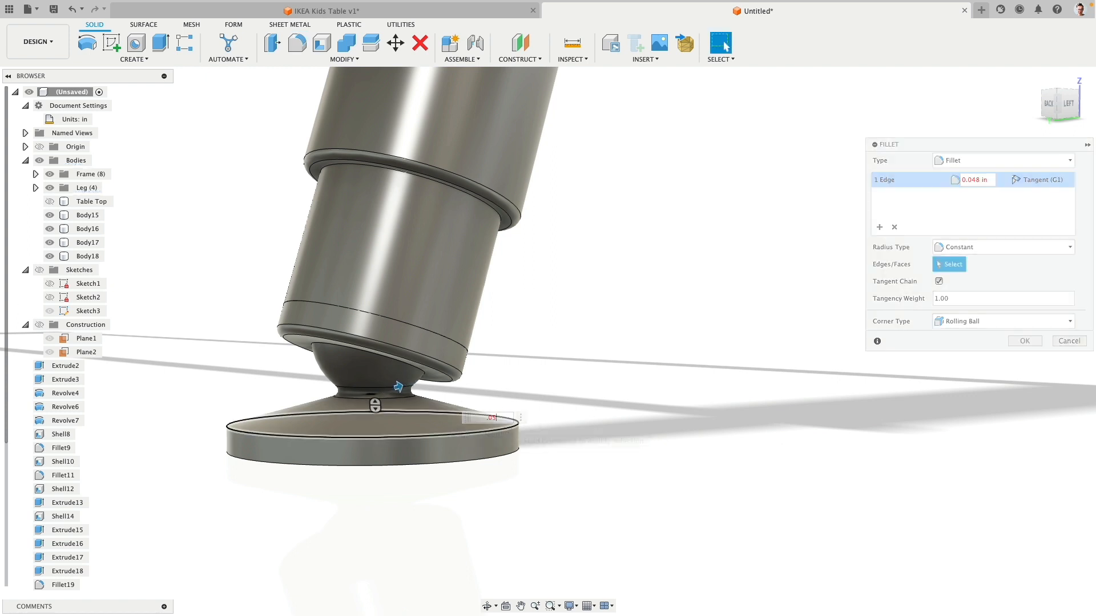
Step: Fillet the bottom outer edge of the foot disc with a 0.031 in radius
left_click(517, 448)
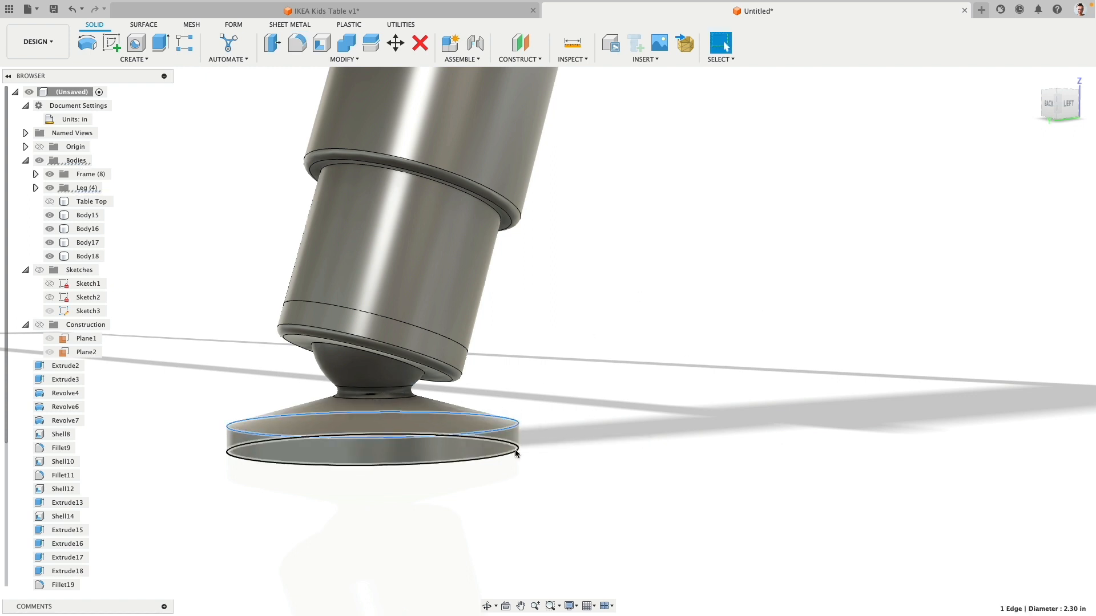
left_click(298, 44)
left_click_drag(524, 454, 588, 484)
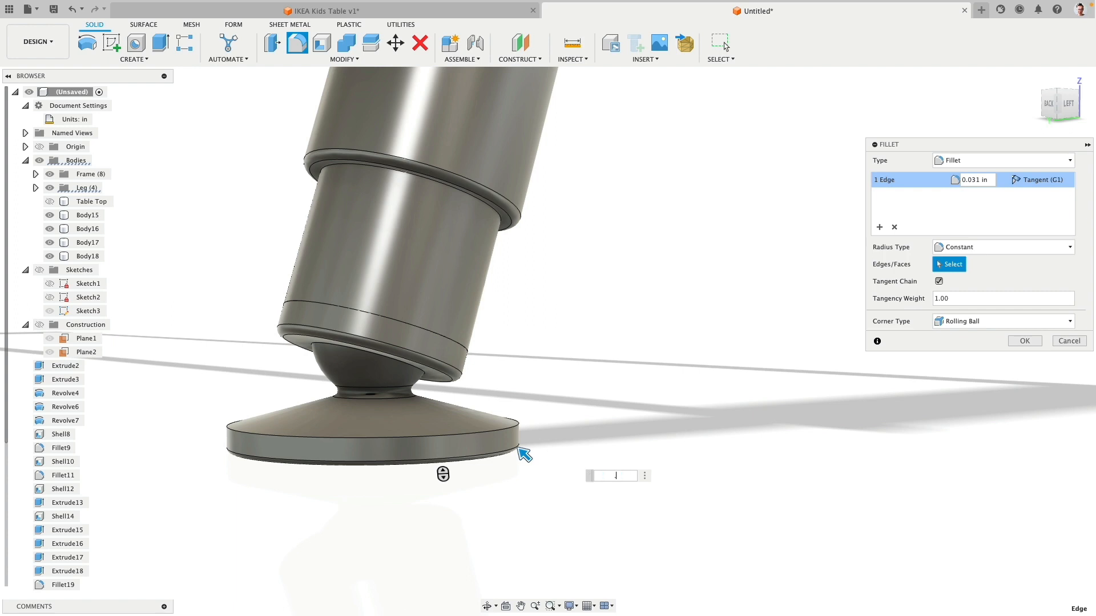
key("Escape")
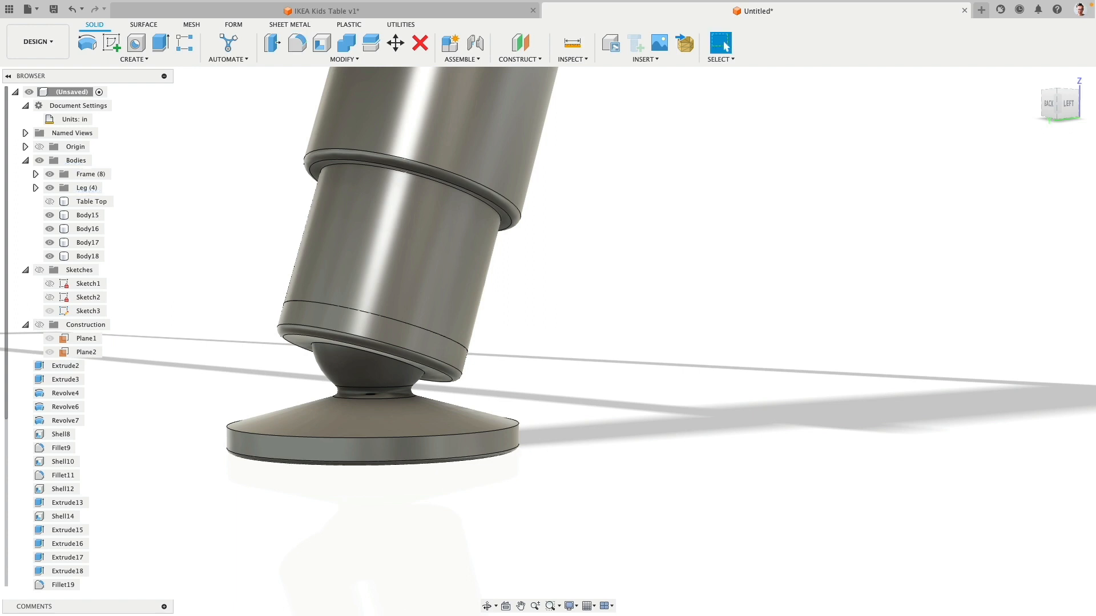
Step: Fillet the upper outer edge of the foot disc with a small radius
left_click(298, 44)
left_click(523, 434)
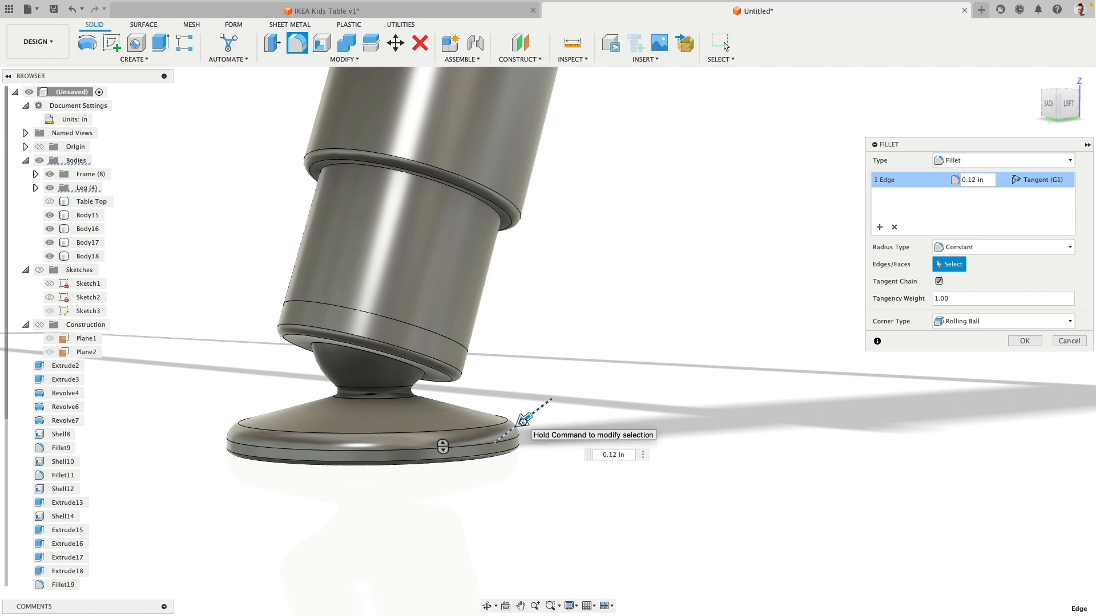
left_click_drag(524, 420, 614, 475)
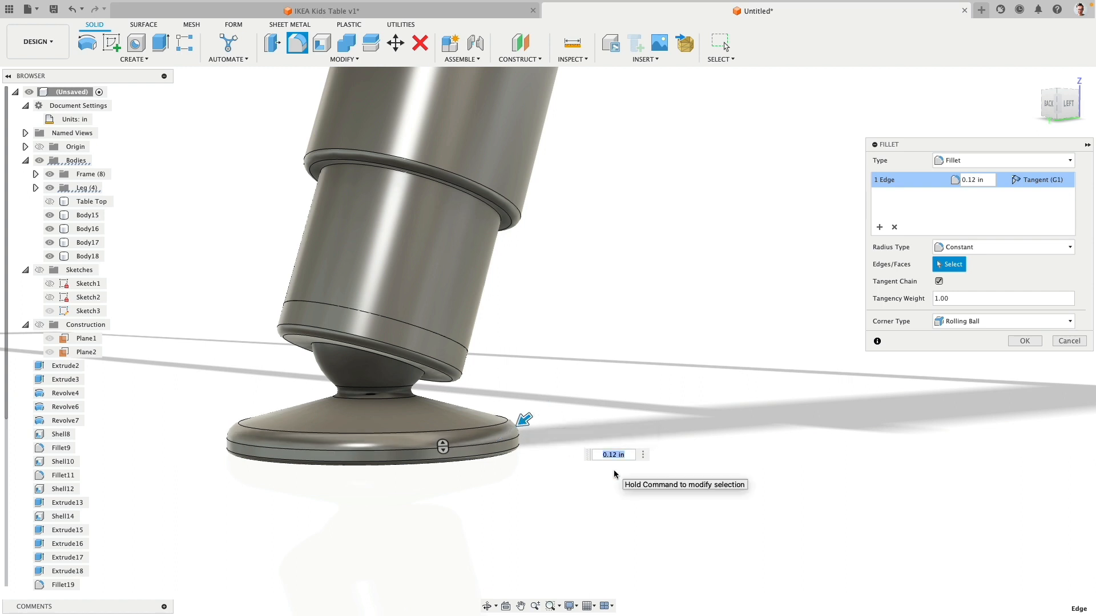
key("Return")
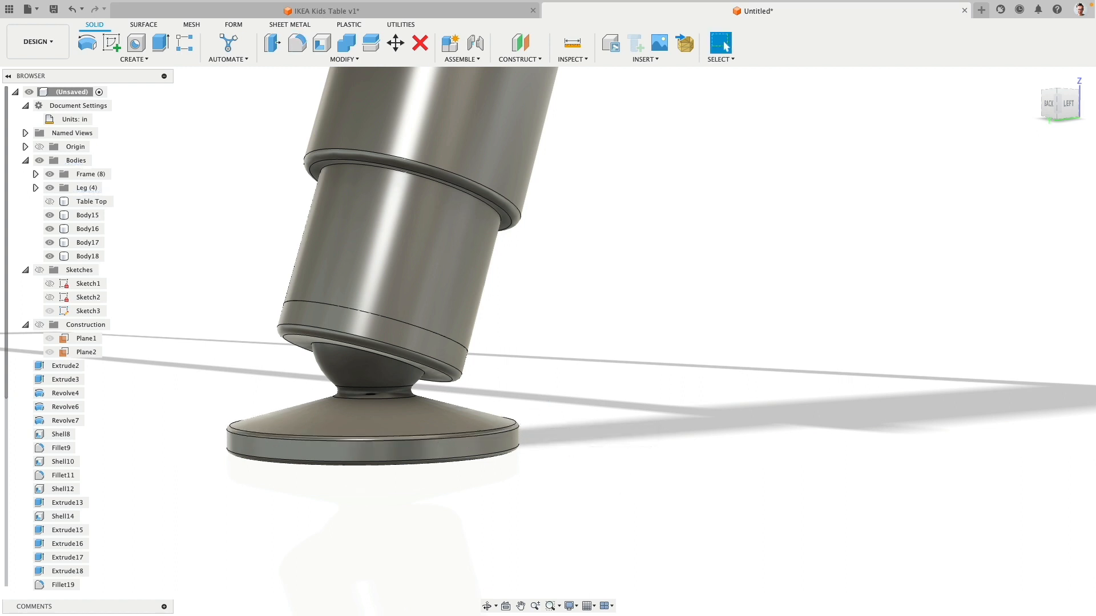
Step: Collapse the sketches folder and dissolve all listed features from Extrude2 through Fillet25
scroll(624, 349, "down", 5)
middle_click_drag(609, 367, 665, 400, "shift")
scroll(665, 400, "down", 5)
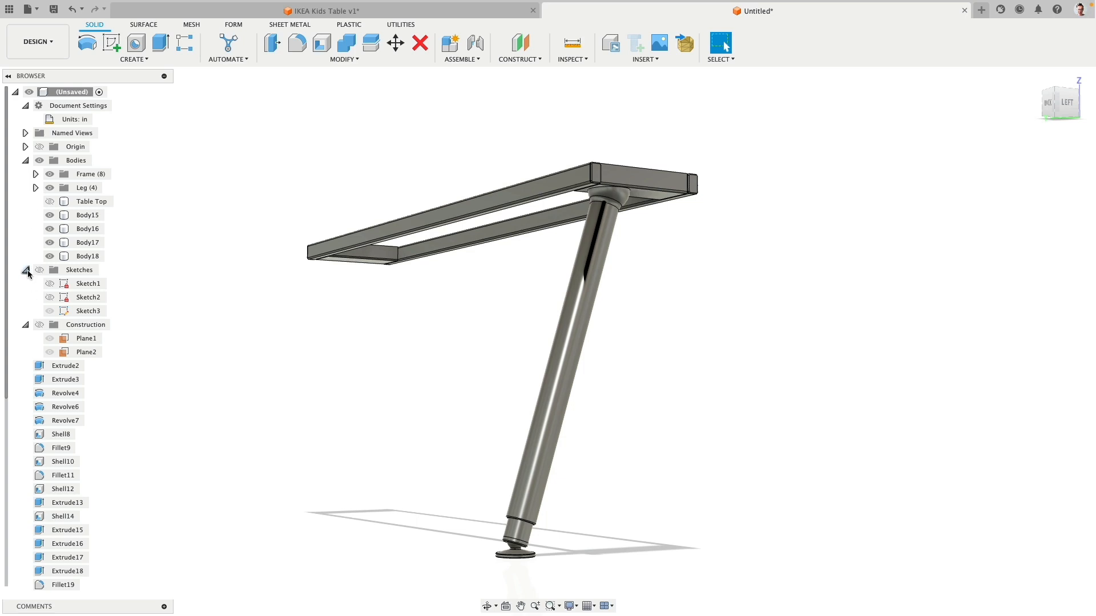
left_click(26, 270)
left_click(66, 325)
scroll(57, 320, "down", 2)
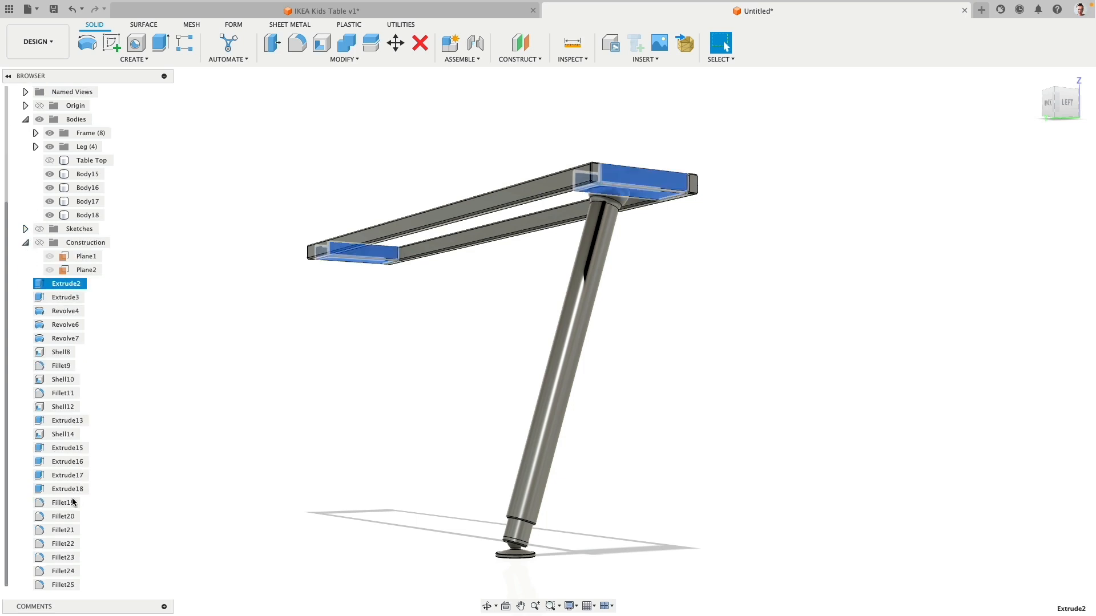
left_click(57, 584, "shift")
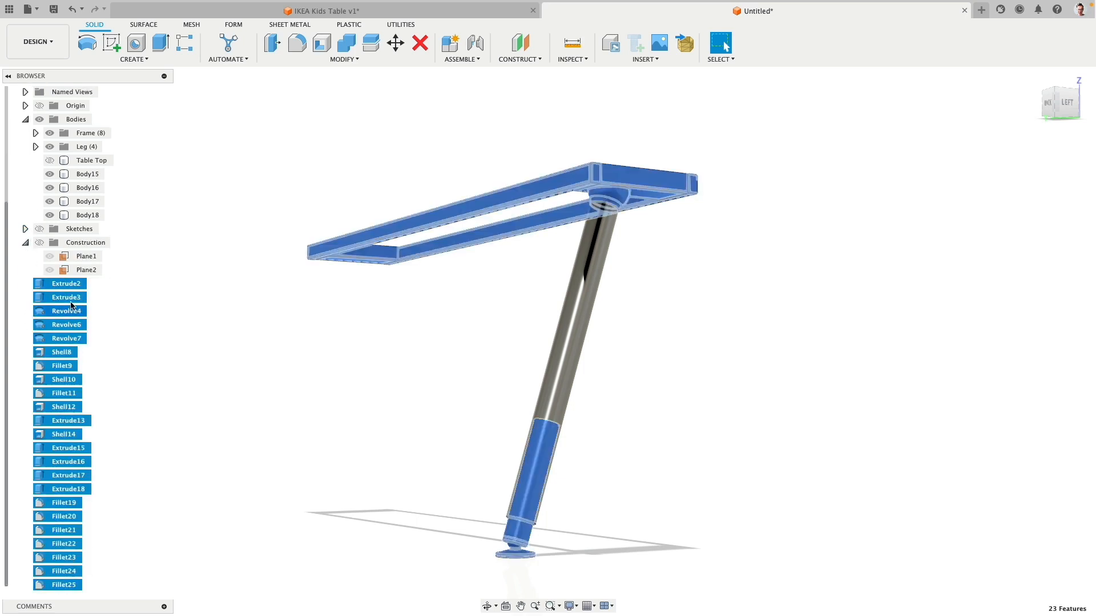
right_click(68, 287)
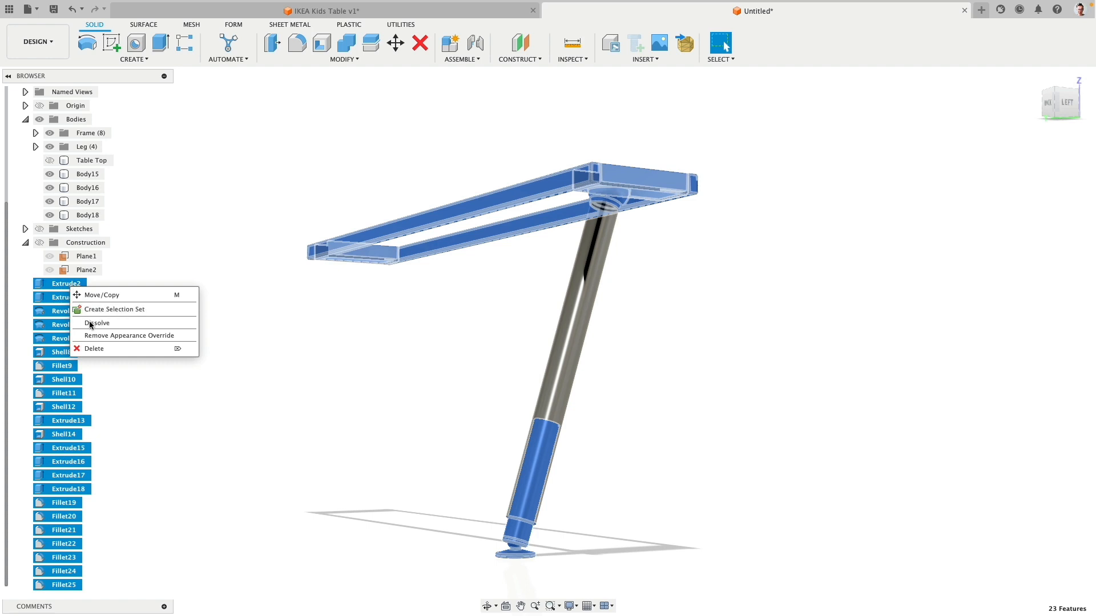
left_click(90, 323)
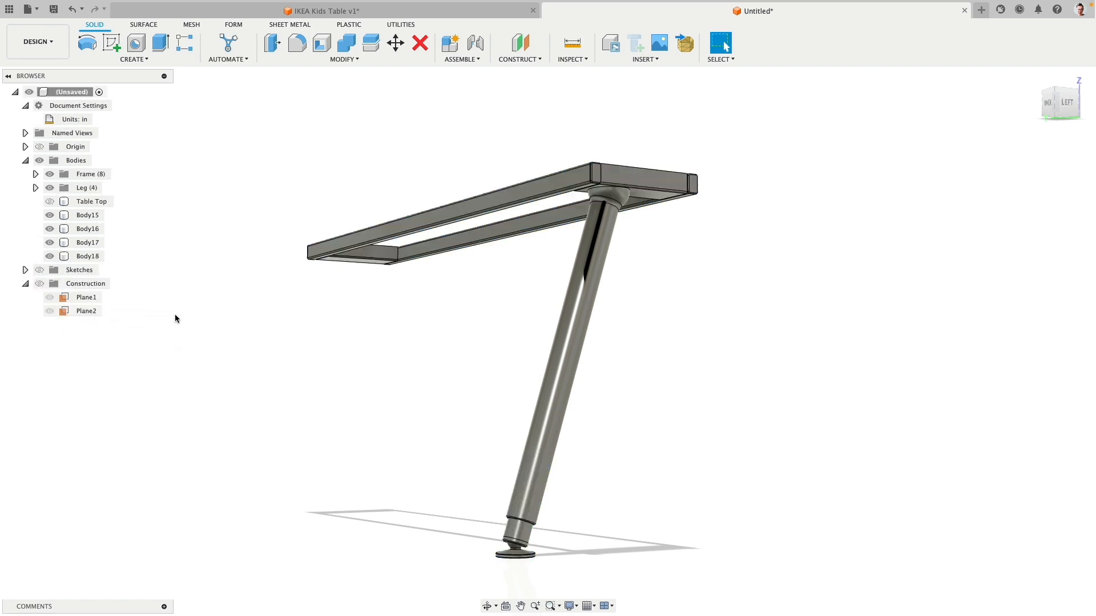
Step: Make the hidden Table Top body visible above the frame
left_click(49, 201)
mouse_move(379, 367)
middle_mouse_down("shift")
mouse_move(316, 360)
mouse_move(316, 343)
mouse_move(320, 365)
mouse_move(406, 384)
mouse_move(381, 378)
middle_mouse_up("shift")
scroll(465, 294, "up", 5)
scroll(506, 301, "down", 5)
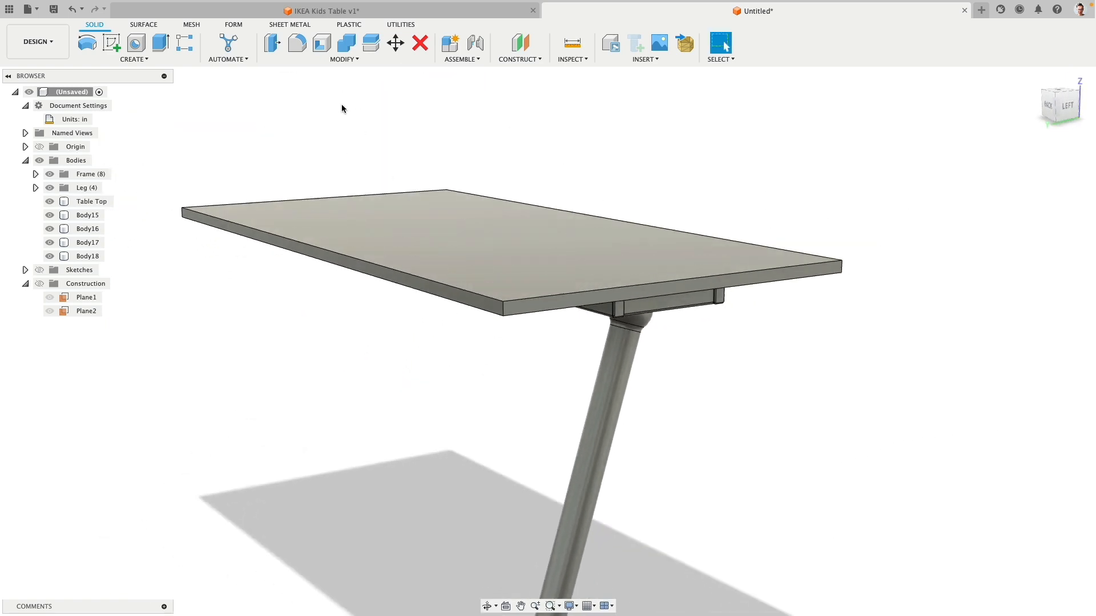
Step: Start a Fillet and select the table top's vertical, upper and lower edges that meet at its back-left corner
left_click(297, 44)
scroll(501, 291, "up", 3)
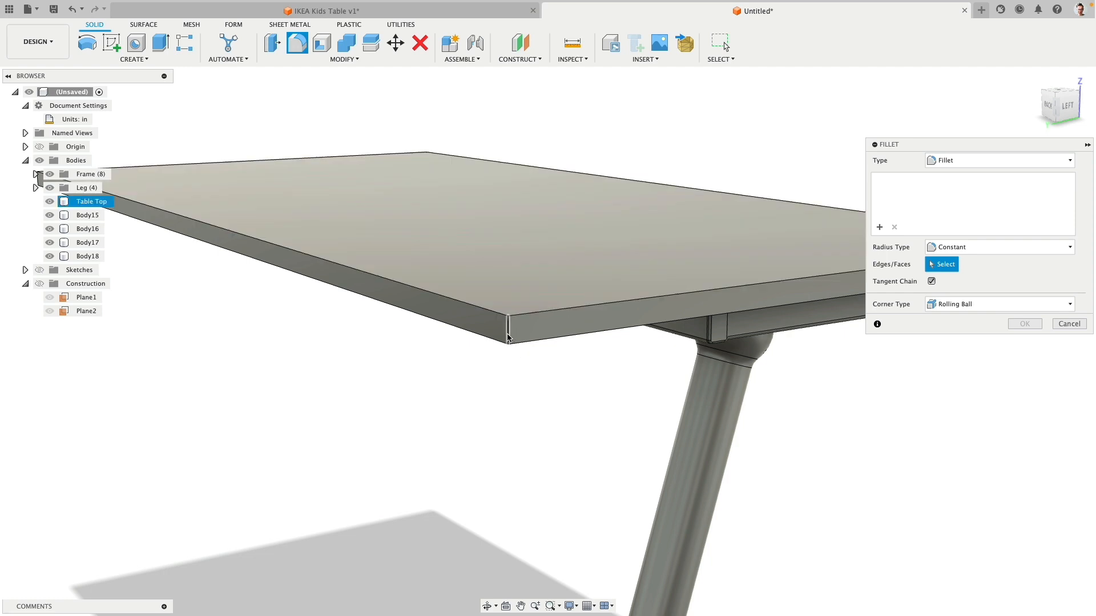
left_click(495, 315)
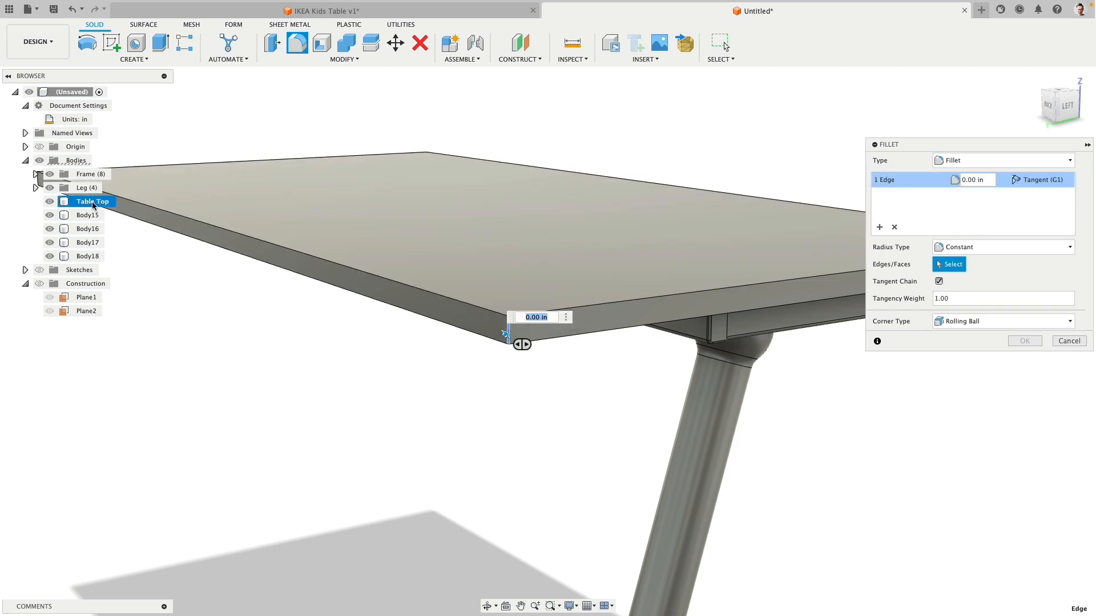
left_click(457, 330)
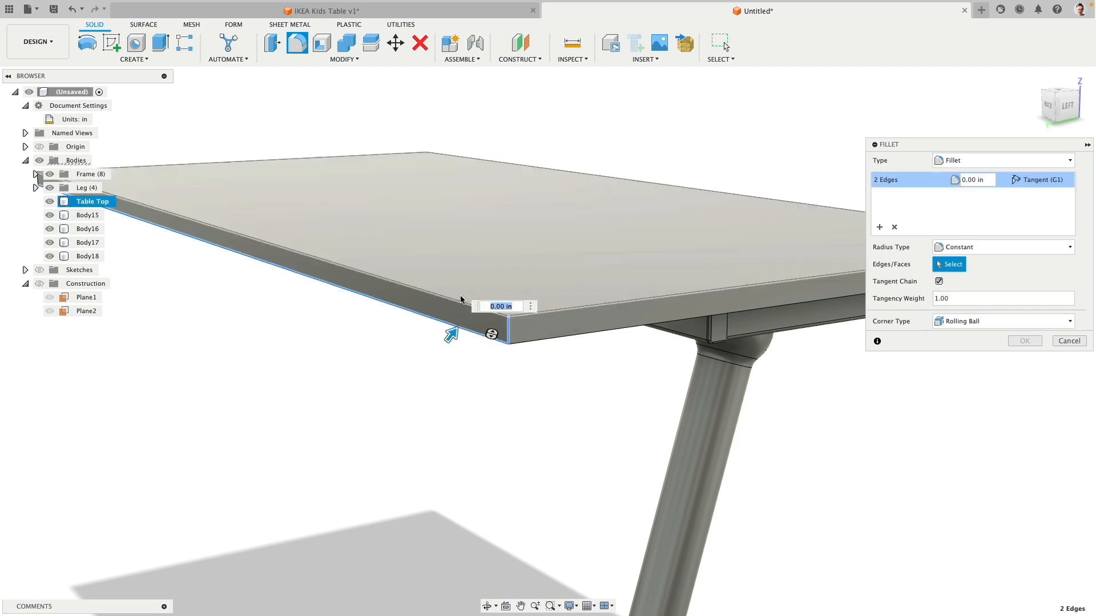
left_click(460, 300)
left_click(558, 312)
left_click(551, 338)
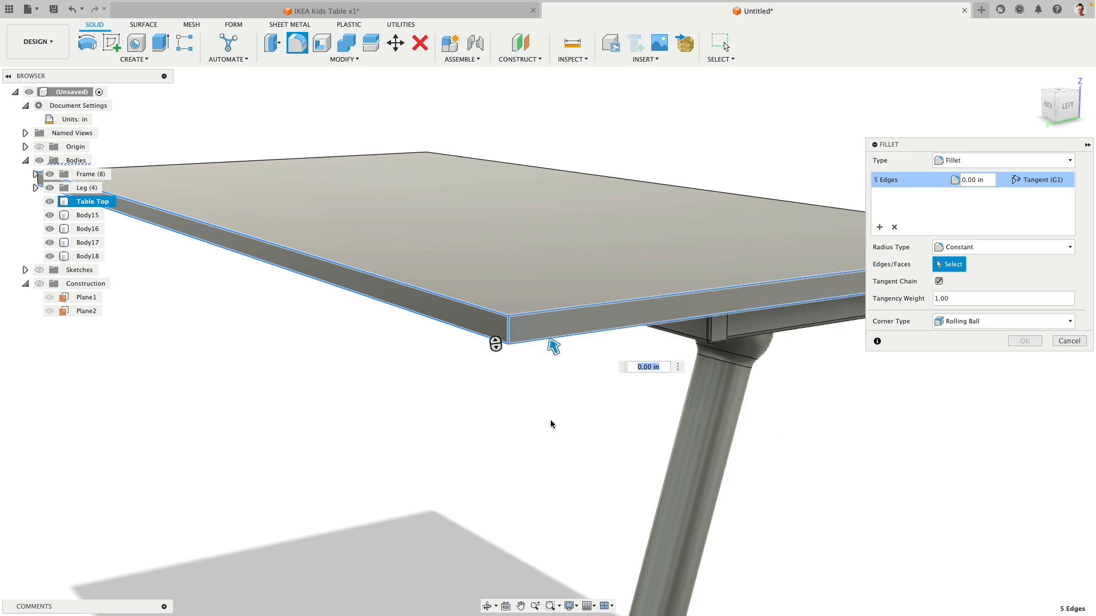
Step: Add the vertical edge at the front-left corner and the upper and lower front edges to the fillet selection
scroll(552, 424, "down", 3)
middle_click_drag(746, 403, 616, 426, "shift")
middle_click_drag(615, 427, 280, 392)
scroll(441, 387, "up", 3)
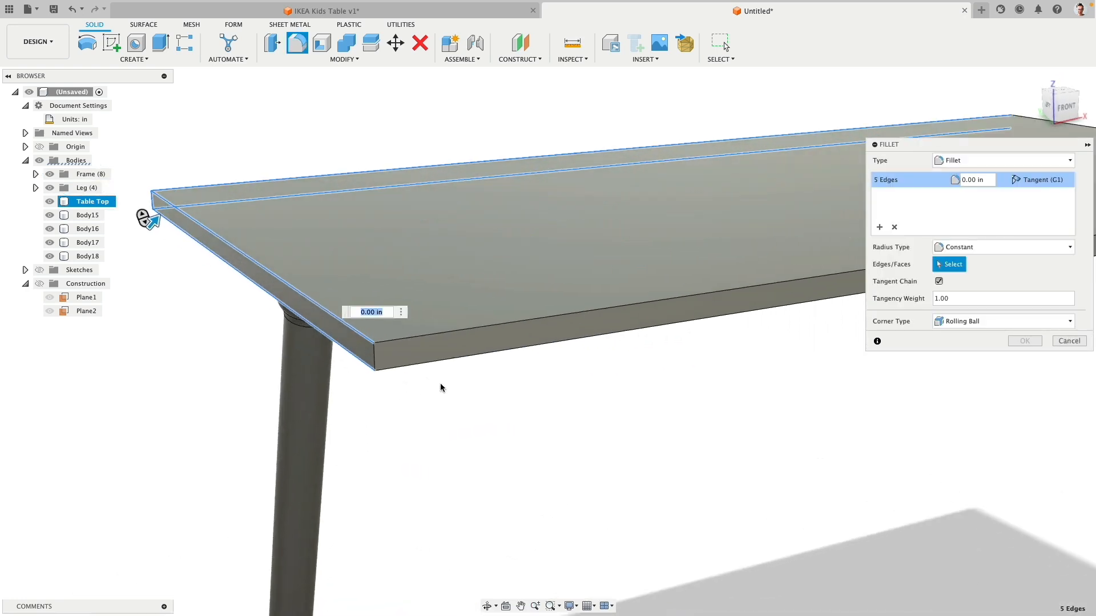
left_click(375, 356)
left_click(391, 341)
left_click(392, 369)
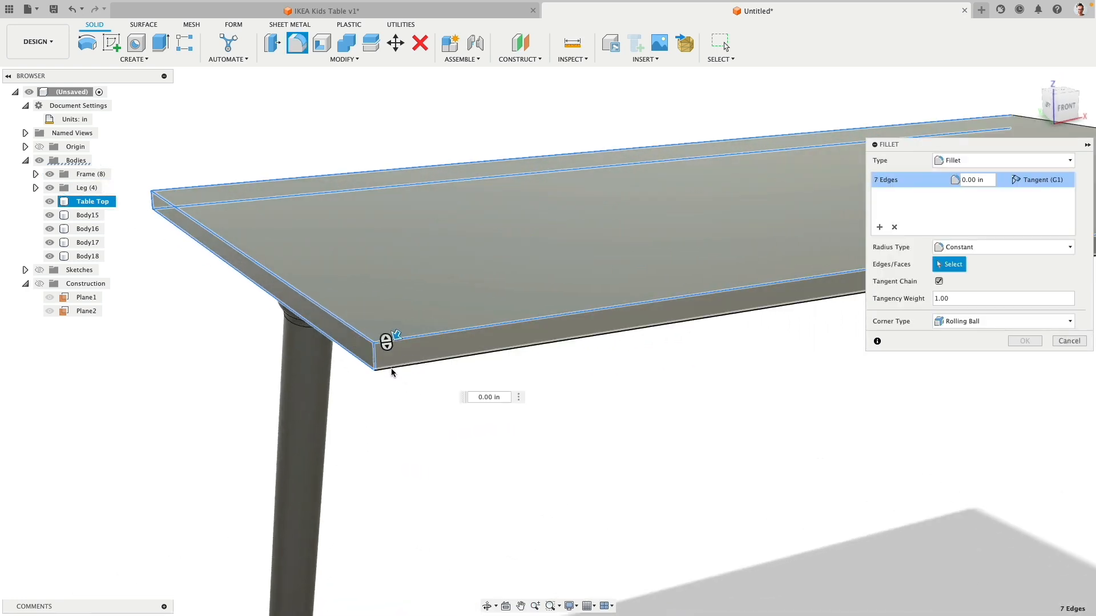
Step: Add the vertical edge at the front-right corner and the upper and lower right-side edges to the fillet selection
scroll(571, 451, "down", 3)
middle_click_drag(722, 457, 650, 428, "shift")
middle_click_drag(651, 428, 172, 331)
scroll(377, 255, "up", 5)
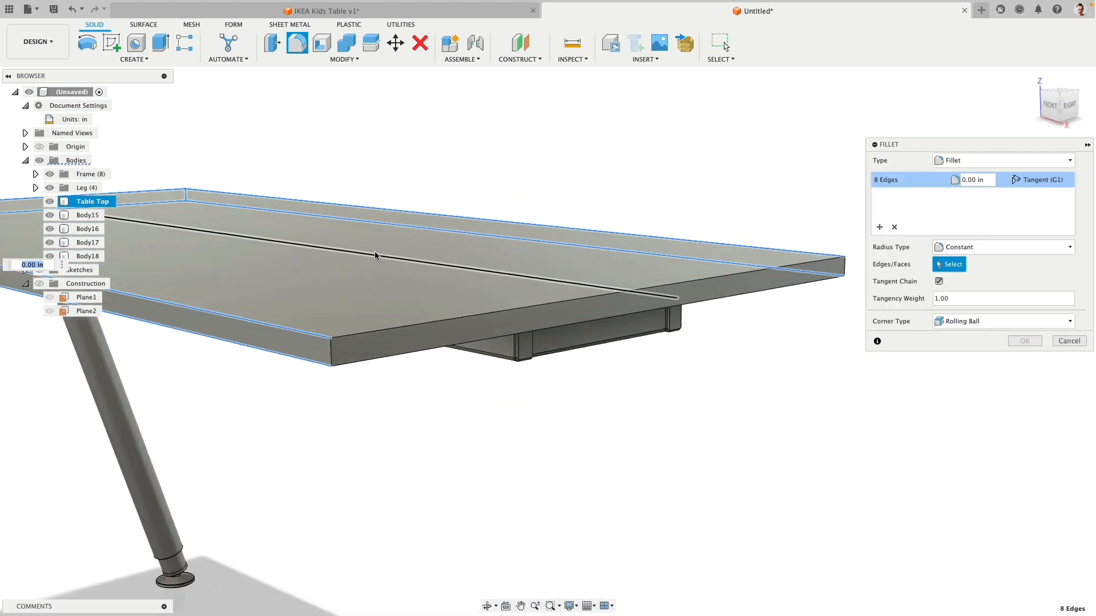
left_click(285, 444)
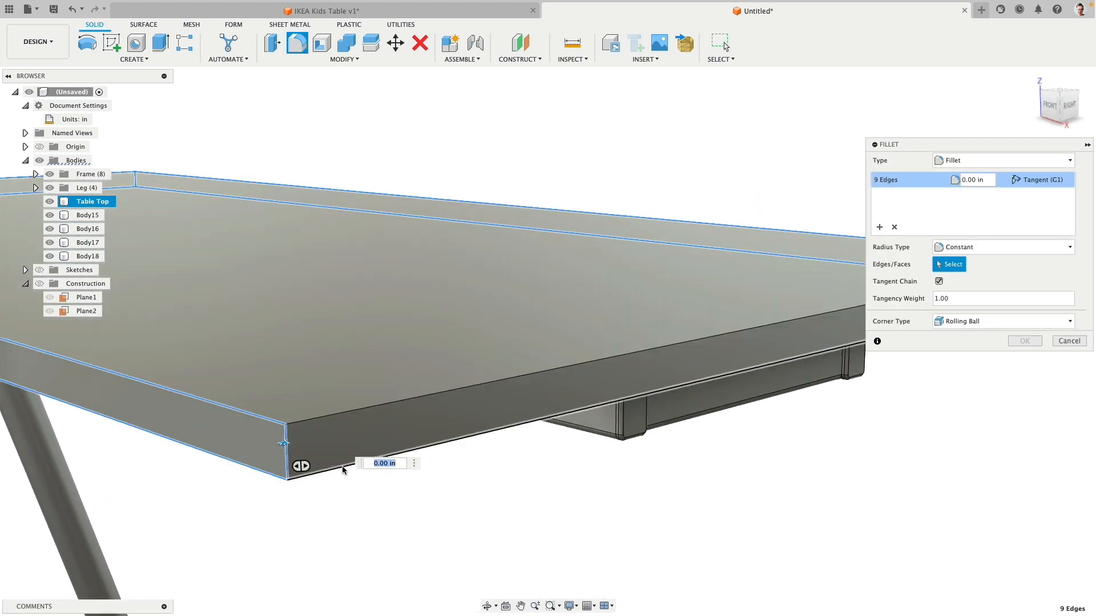
left_click(345, 471)
scroll(710, 401, "down", 5)
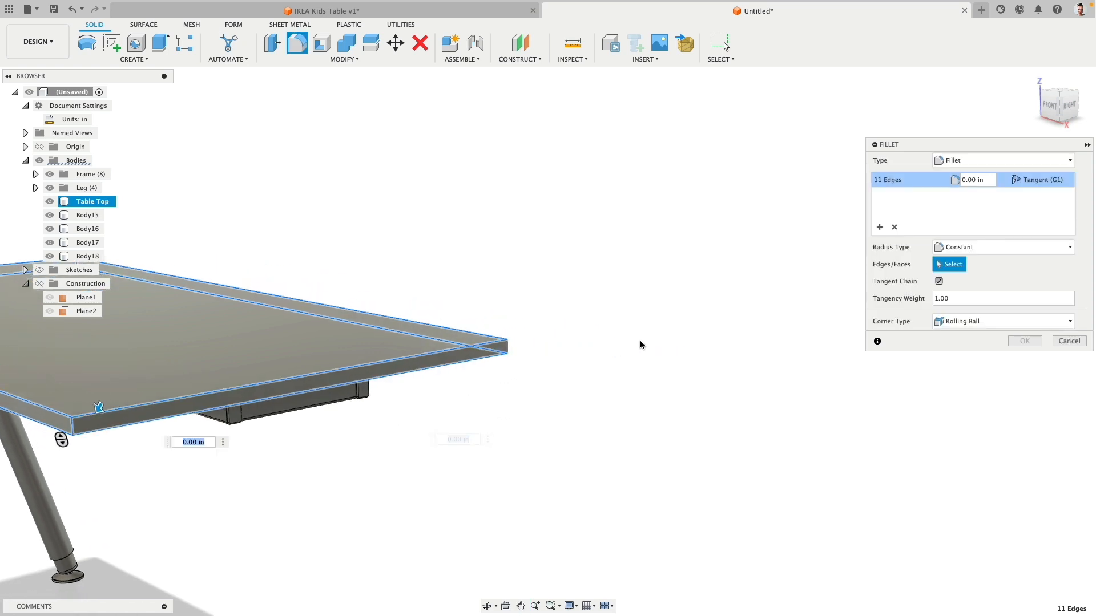
Step: Add the back-right vertical edge and fillet all twelve table top edges with a constant radius of .125/2 in
scroll(641, 344, "up", 5)
left_click(353, 350)
middle_click_drag(317, 440, 635, 399)
type(".12")
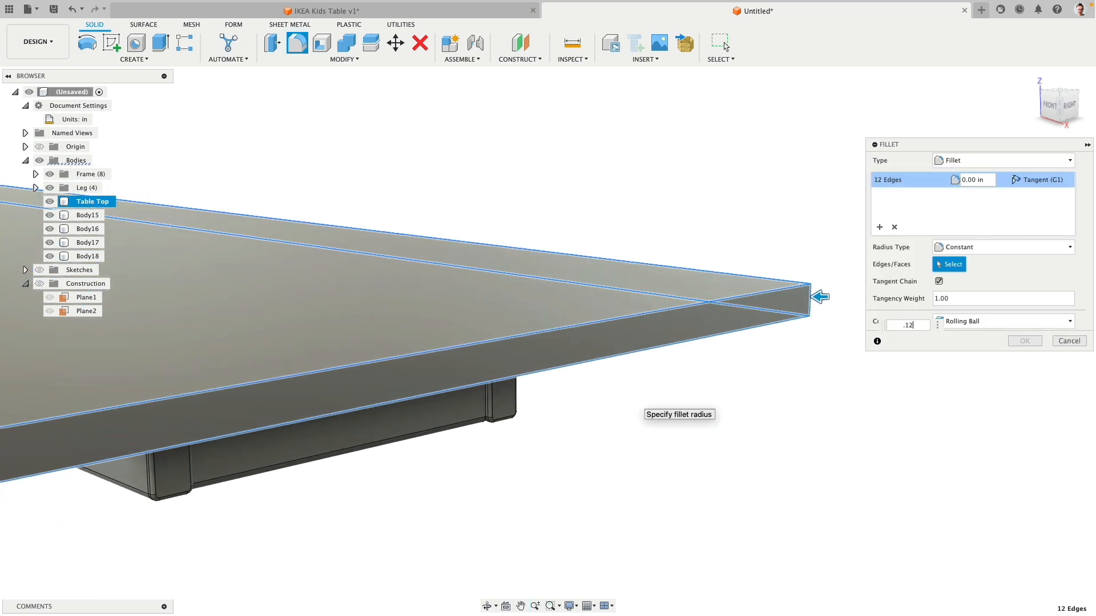
type("5")
key("ctrl+Left")
key("super+Tab")
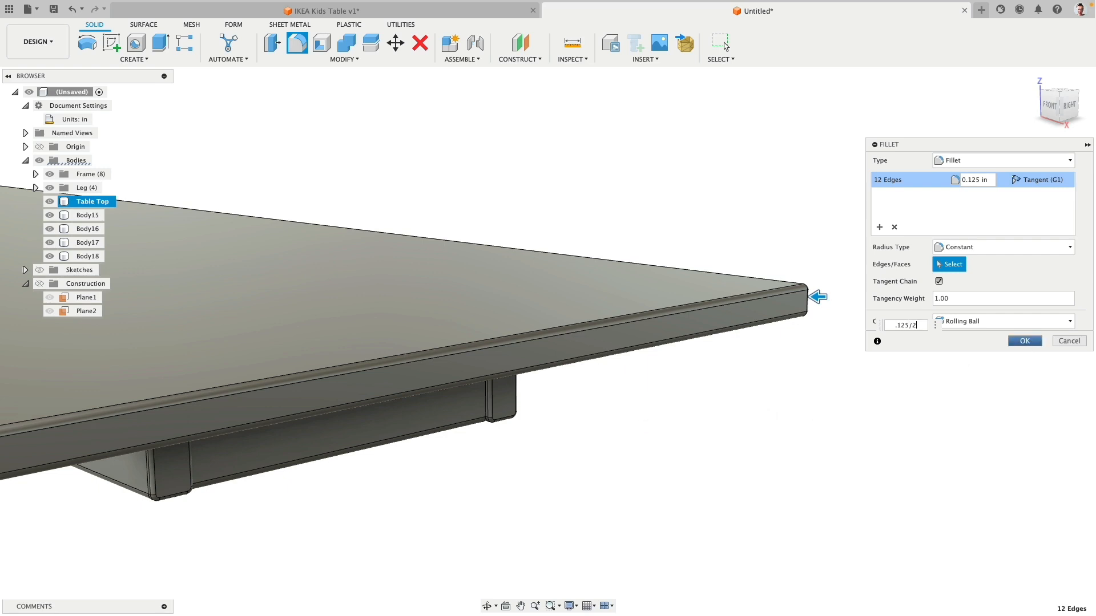
scroll(519, 437, "down", 5)
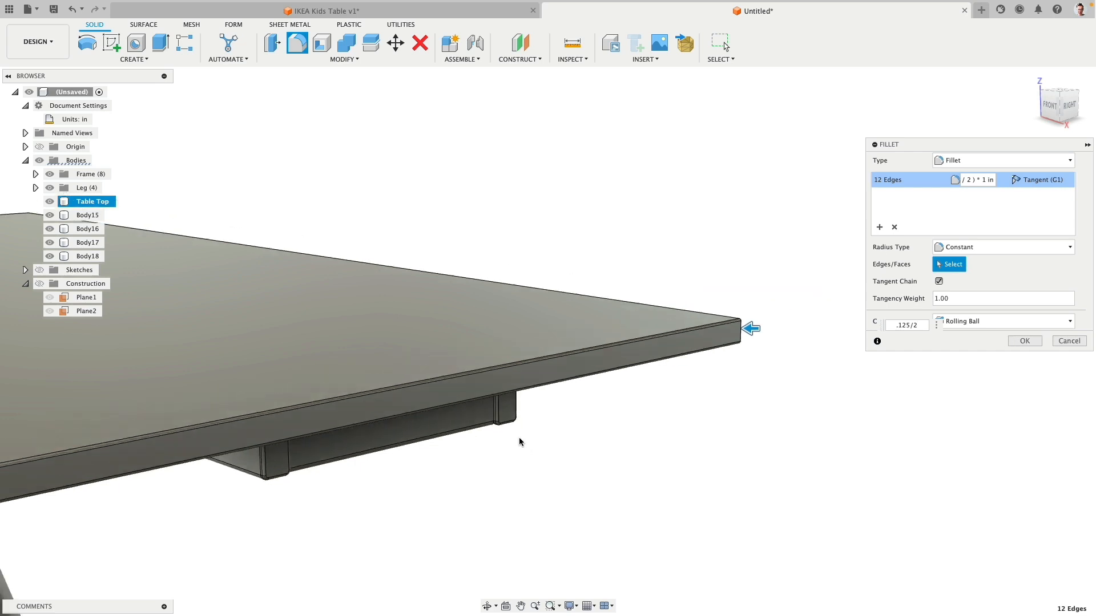
scroll(293, 477, "up", 5)
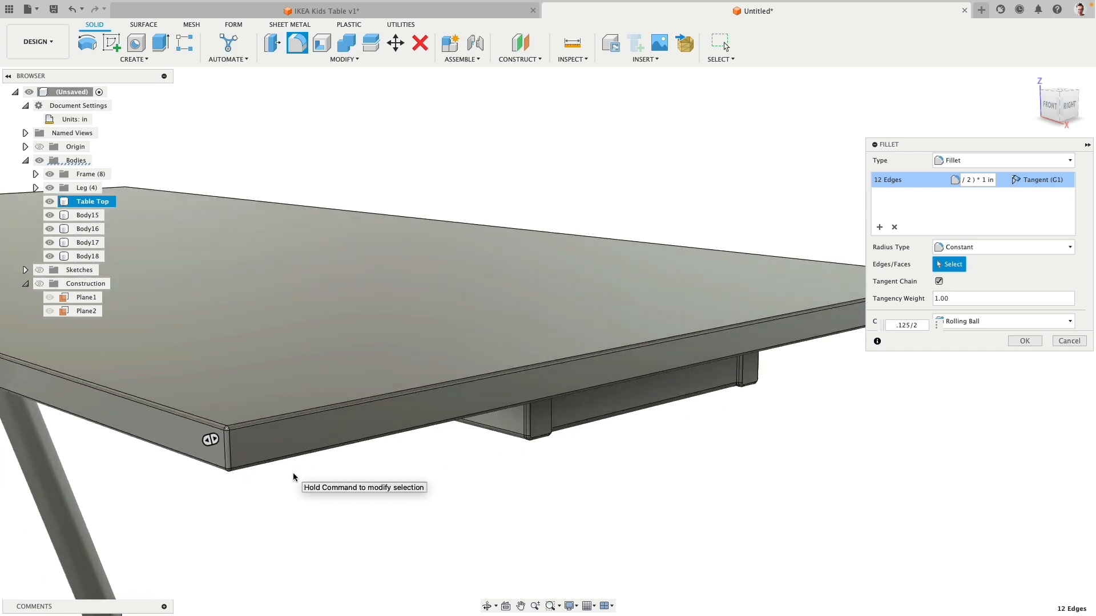
left_click(1025, 341)
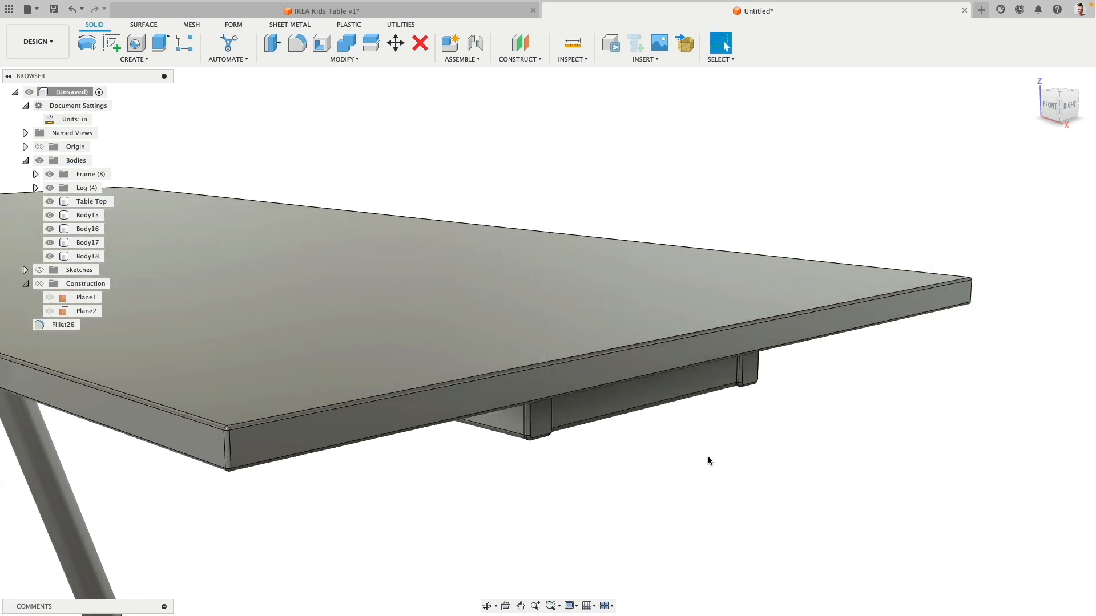
Step: Examine the rounded edges and the corner blend of the table top up close
scroll(708, 461, "down", 5)
middle_click_drag(467, 509, 459, 527, "shift")
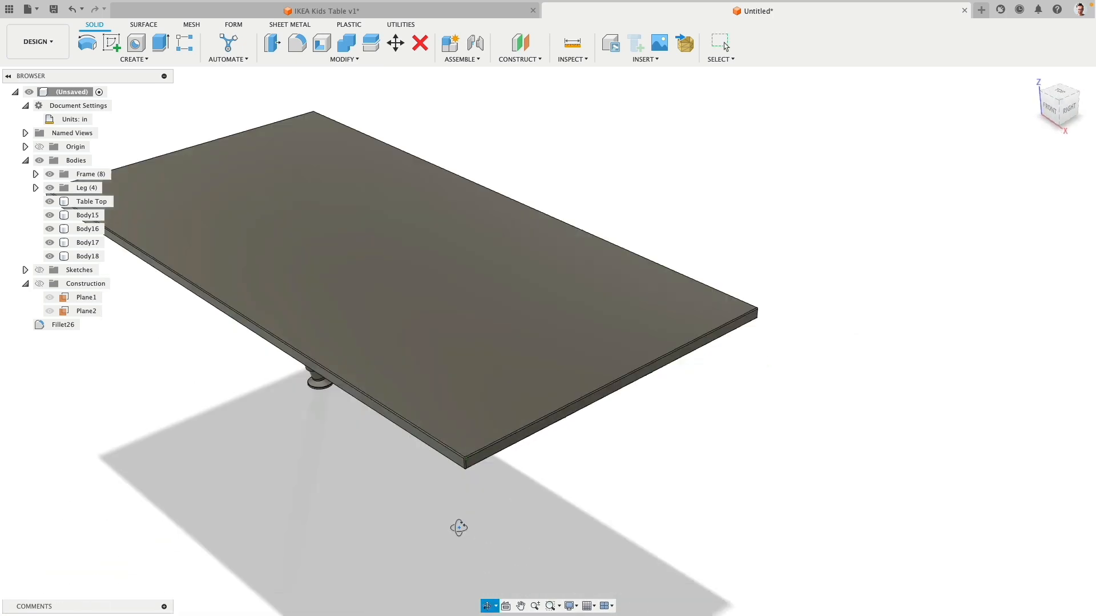
scroll(461, 497, "up", 8)
scroll(453, 405, "down", 6)
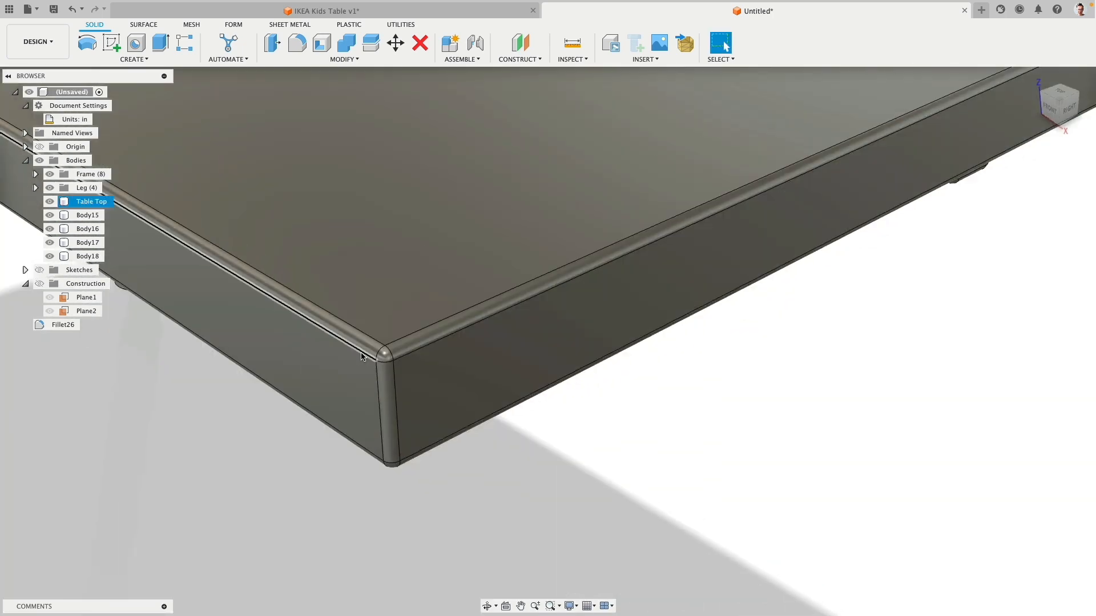
left_click(384, 355)
scroll(386, 359, "up", 2)
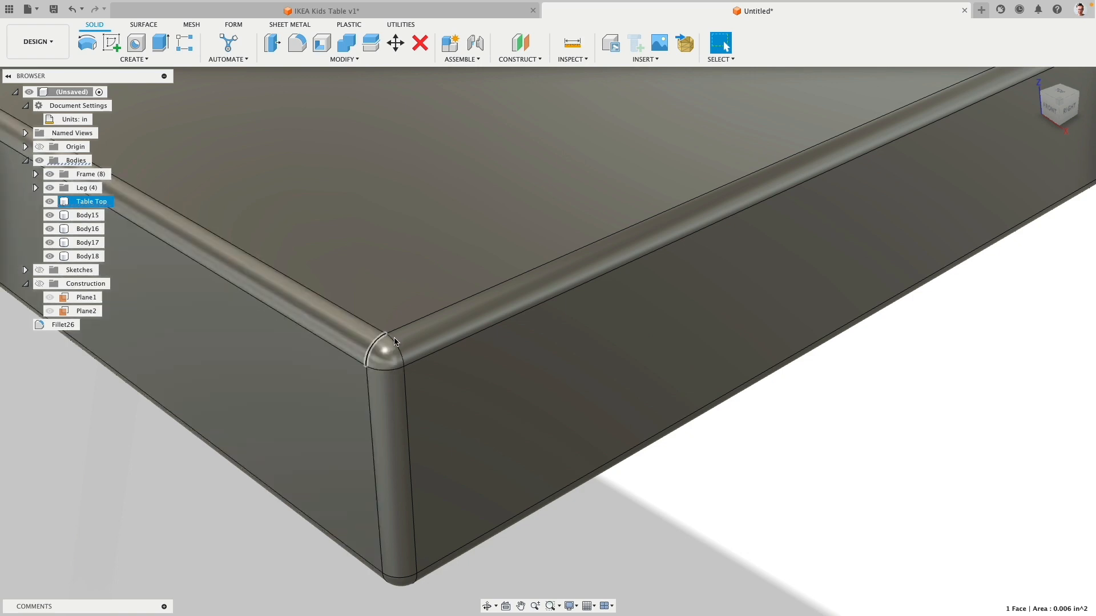
scroll(384, 396, "down", 10)
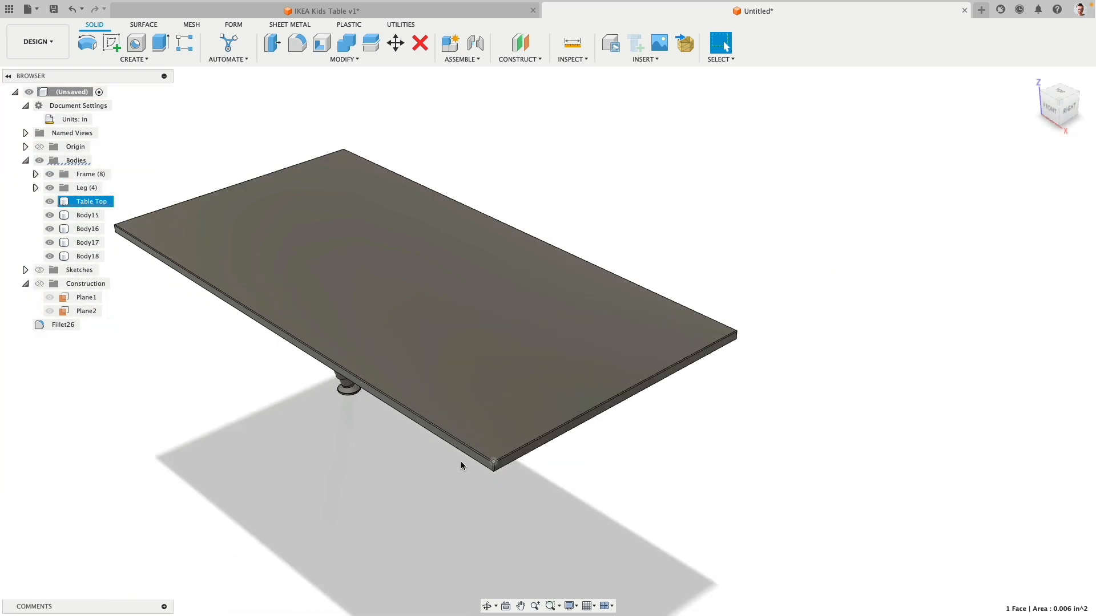
Step: Start a Mirror with object type Bodies and select the leg's four bodies from the upper tube down to the foot
mouse_move(460, 466)
middle_mouse_down("shift")
mouse_move(401, 447)
mouse_move(367, 457)
mouse_move(452, 454)
middle_mouse_up("shift")
left_click(82, 188)
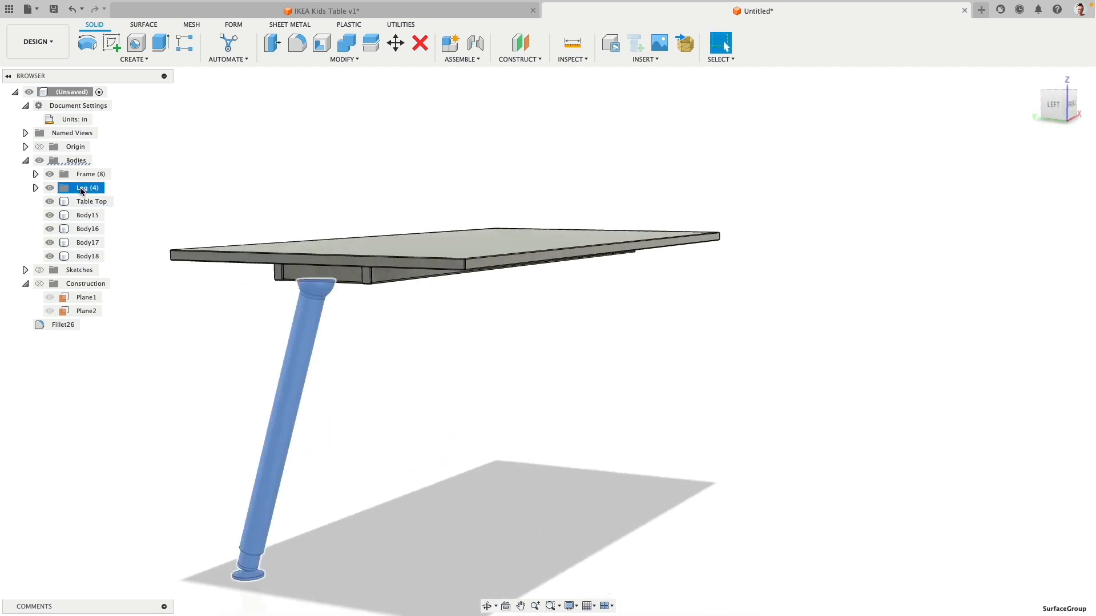
left_click(131, 60)
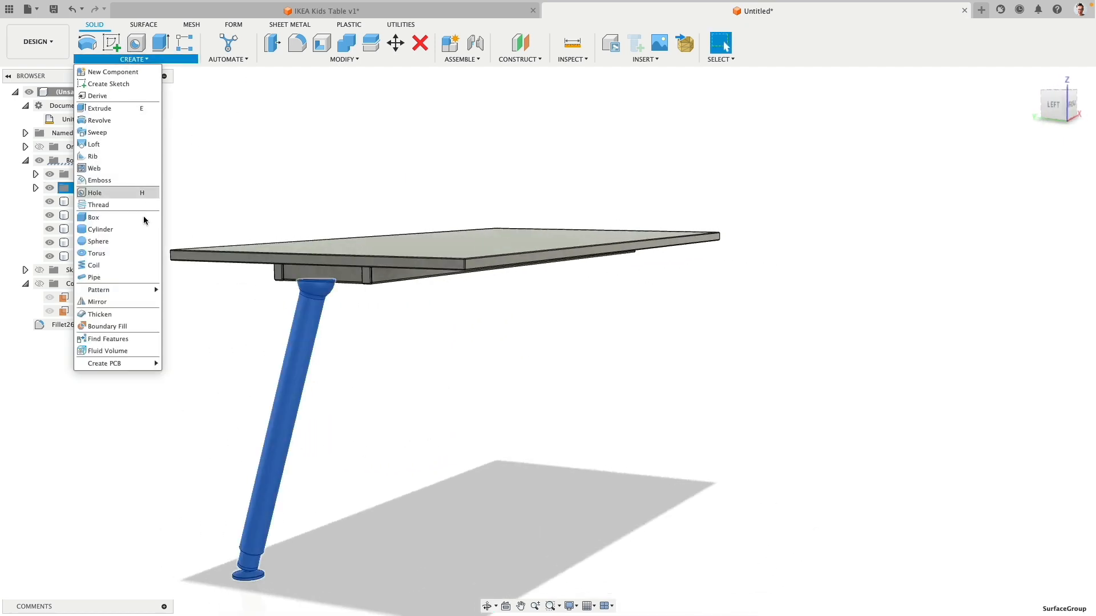
left_click(123, 303)
left_click(1024, 162)
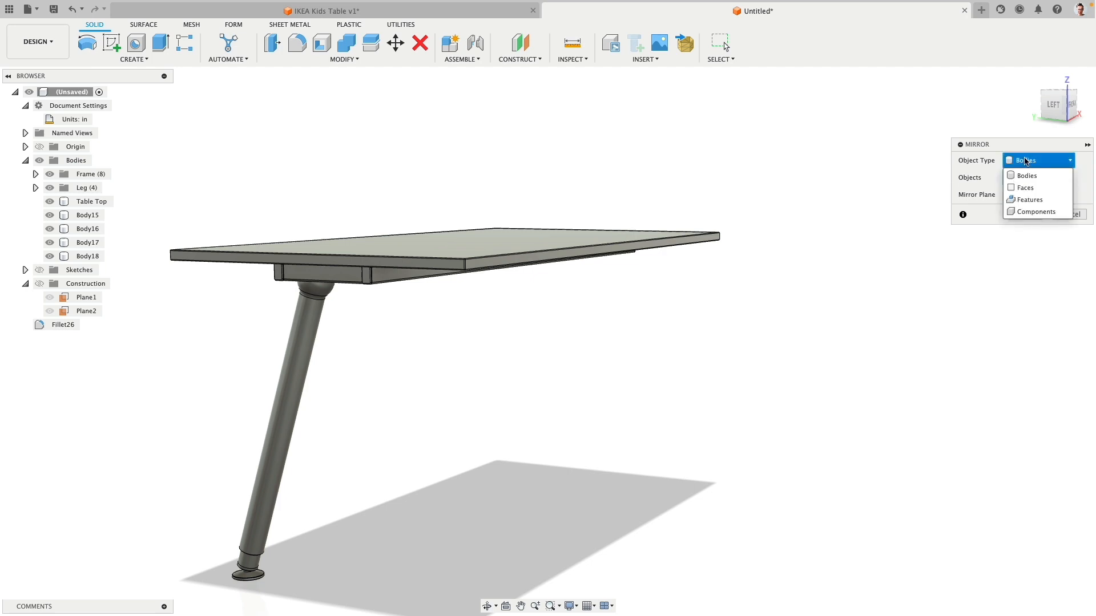
left_click(1027, 175)
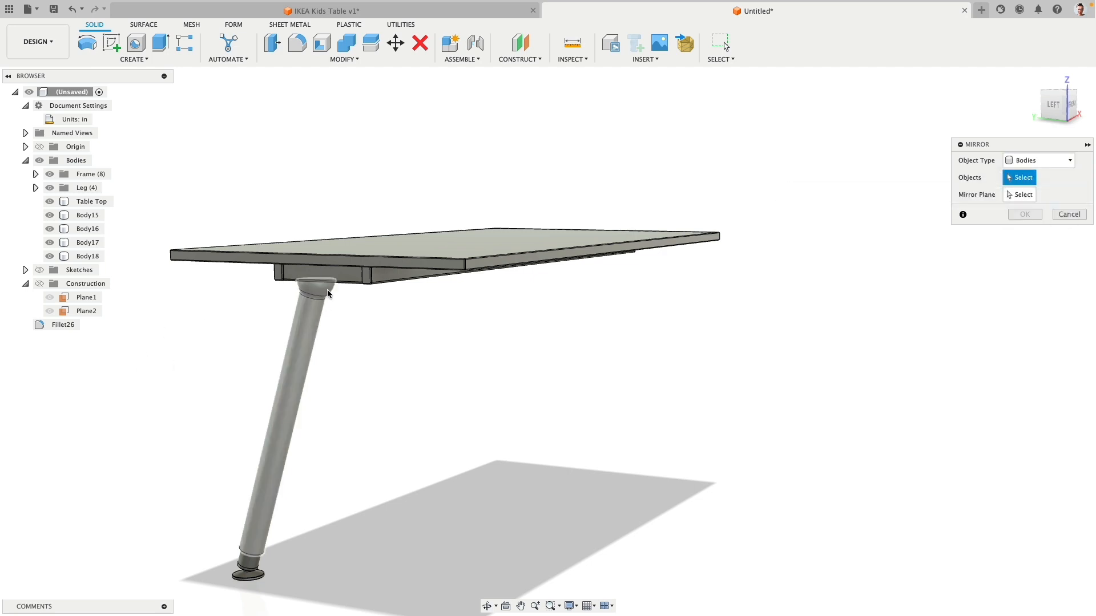
left_click(328, 294)
left_click(266, 514)
middle_click_drag(229, 495, 463, 286)
scroll(458, 375, "up", 5)
left_click(519, 327)
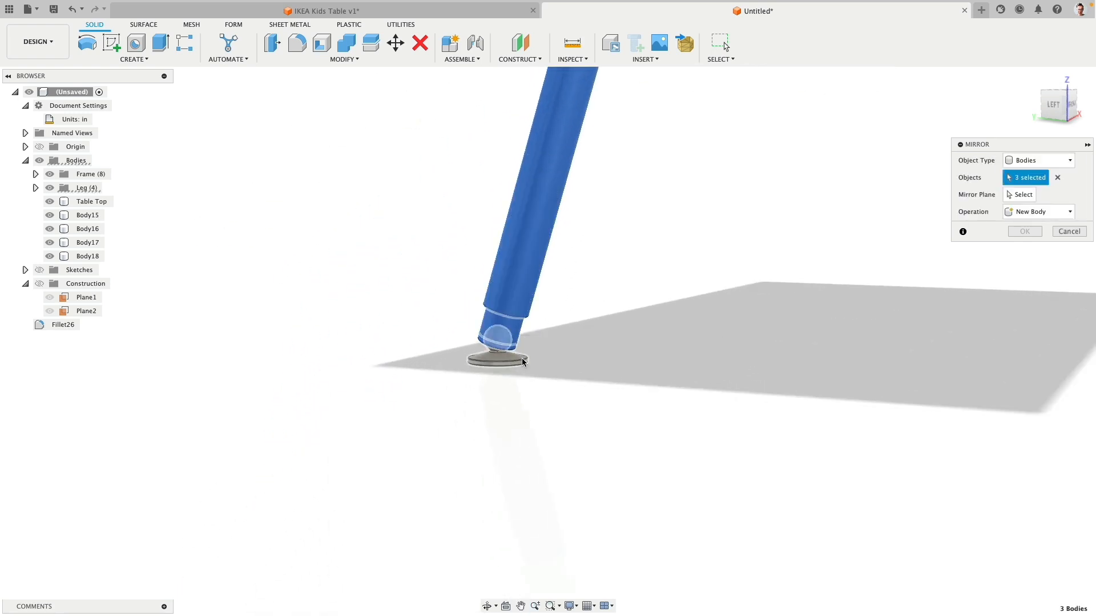
left_click(510, 361)
scroll(583, 392, "down", 5)
Step: Mirror the selected leg bodies across the vertical XZ origin plane as new bodies
left_click(1014, 197)
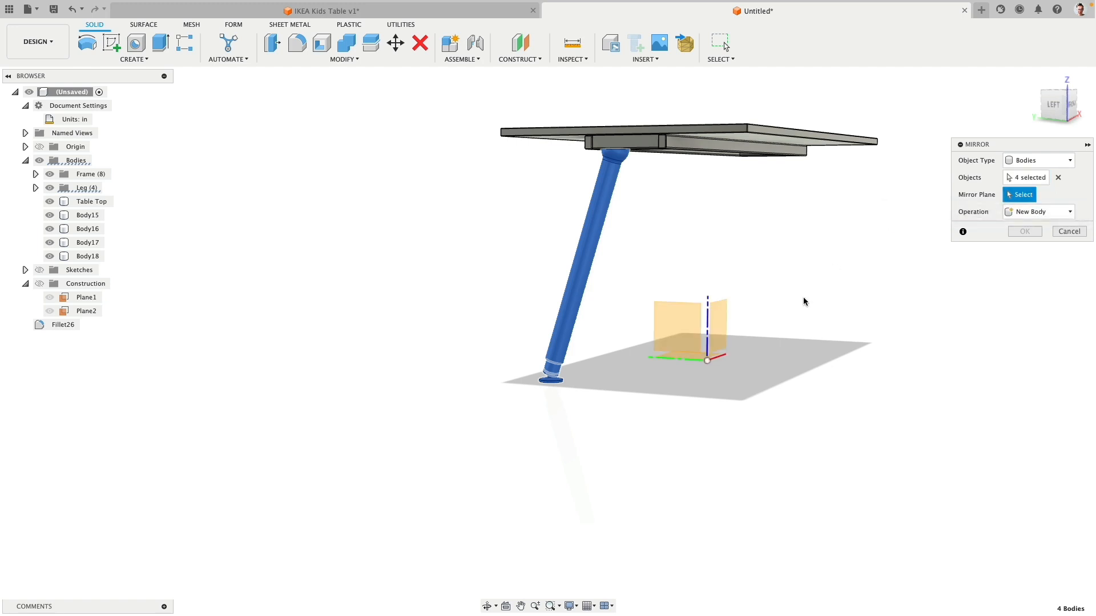
left_click(722, 319)
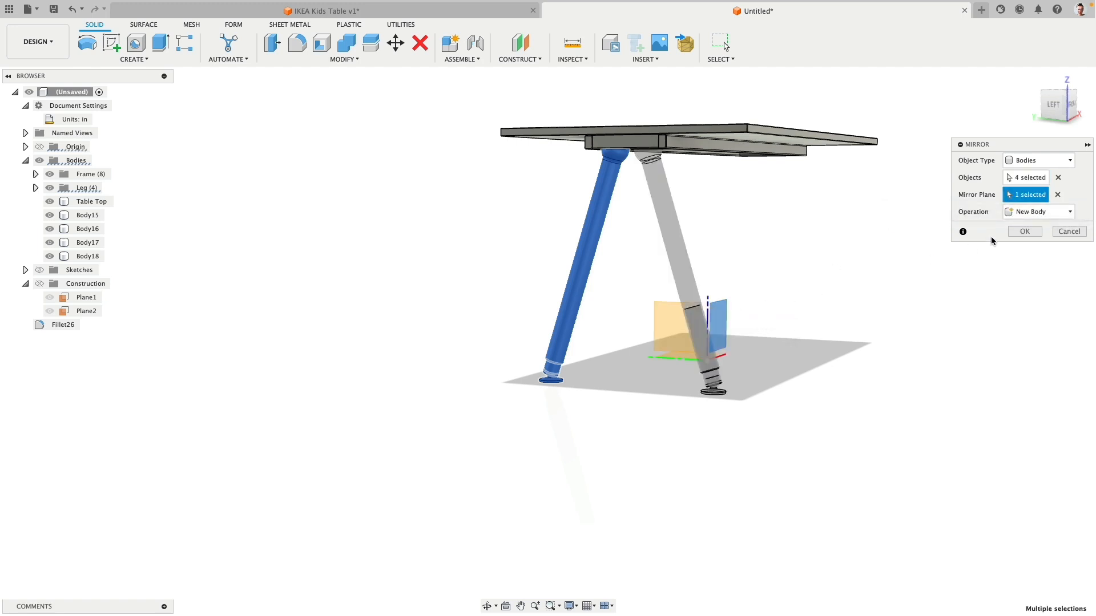
left_click(1023, 232)
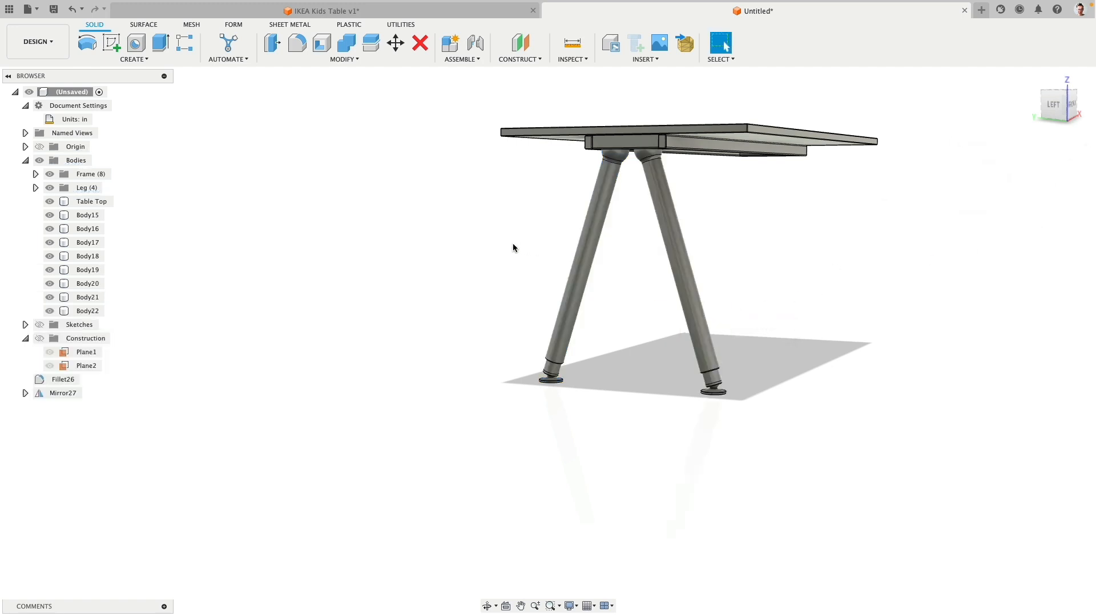
Step: Start another Mirror of bodies and select all four bodies of the original leg plus the mirrored leg's upper tube
left_click(135, 62)
left_click(120, 300)
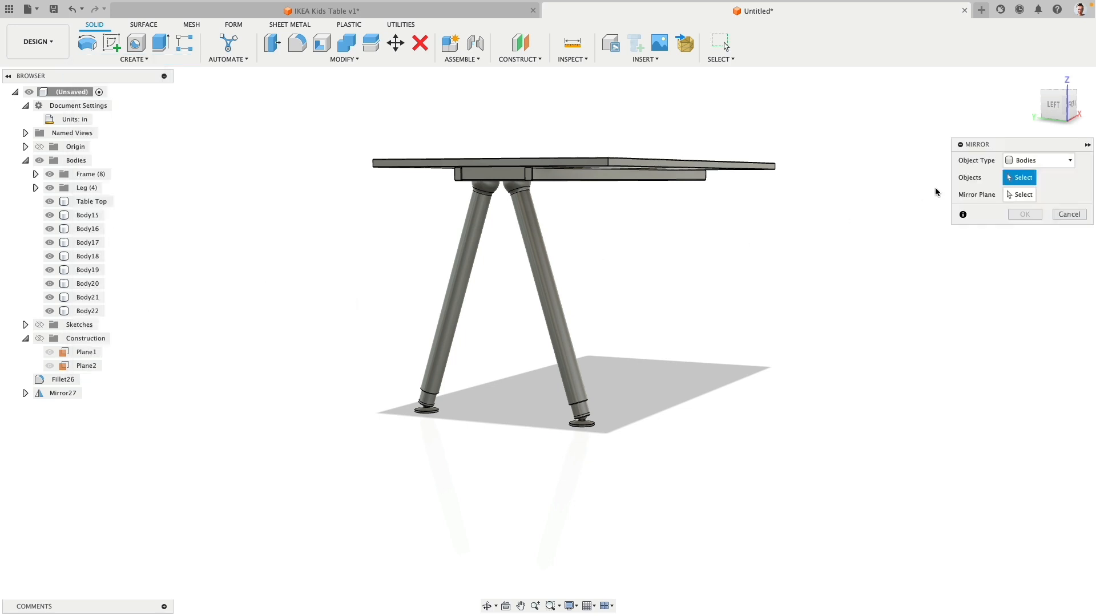
left_click(470, 226)
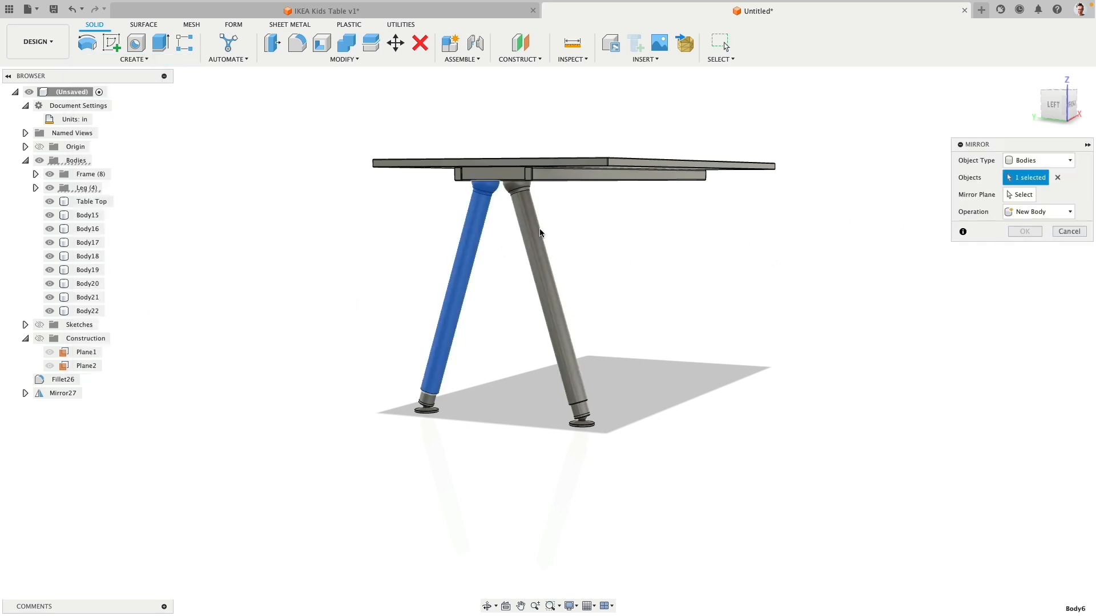
left_click(537, 233)
scroll(448, 376, "up", 5)
left_click(413, 421)
scroll(402, 431, "up", 5)
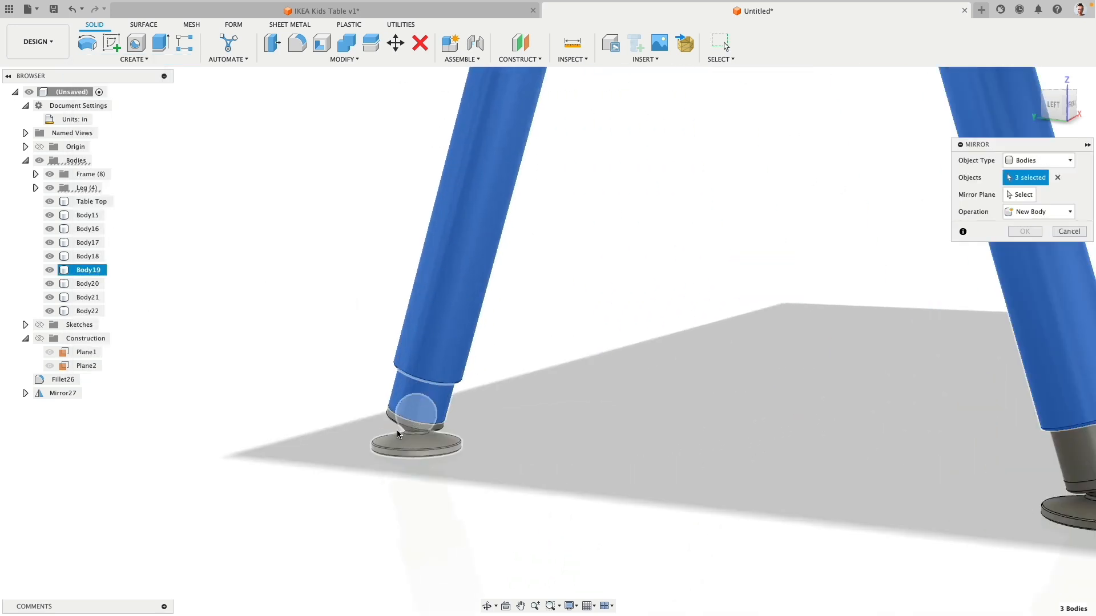
left_click(399, 432)
left_click(412, 446)
Step: Add the mirrored leg's three lower bodies, down to its foot, to the mirror selection
scroll(576, 404, "down", 5)
scroll(860, 427, "up", 4)
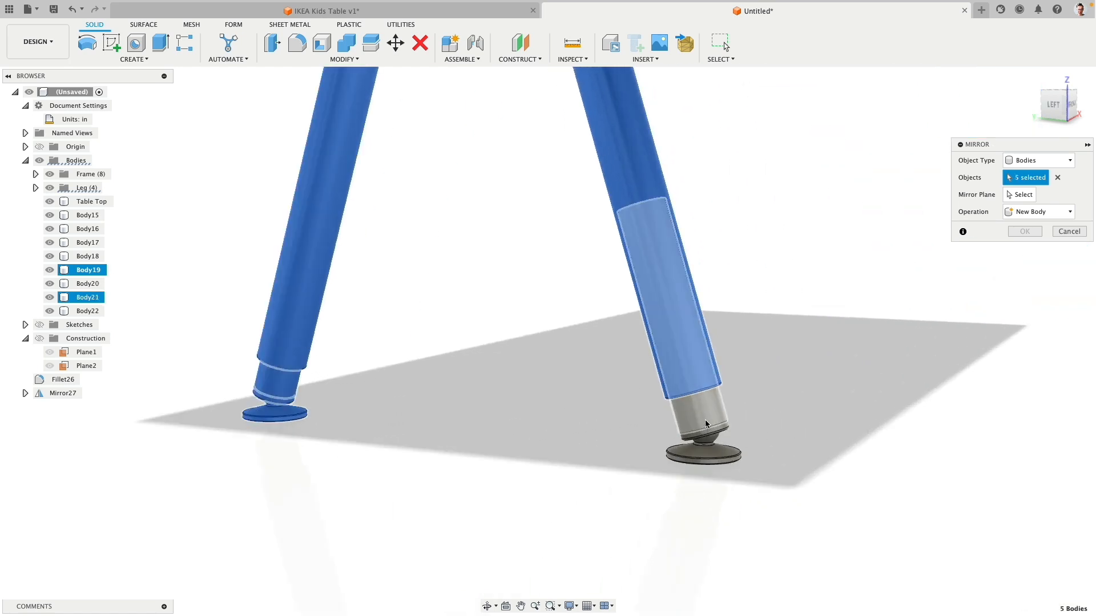
left_click(708, 419)
left_click(711, 432)
left_click(716, 446)
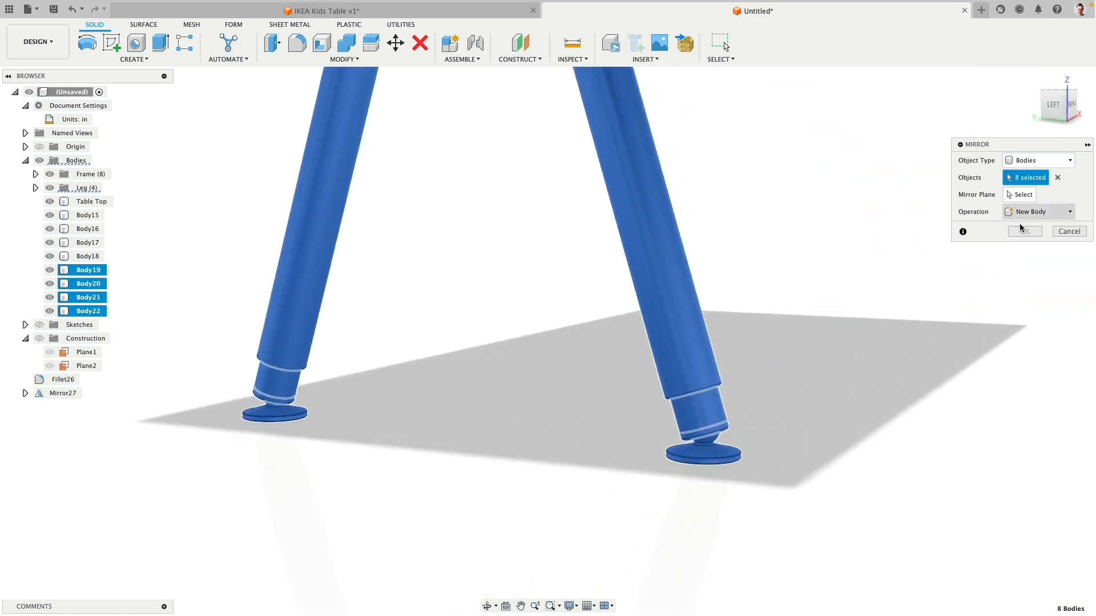
Step: Mirror the pair of legs across the vertical YZ origin plane to the table's other end as new bodies
left_click(1014, 194)
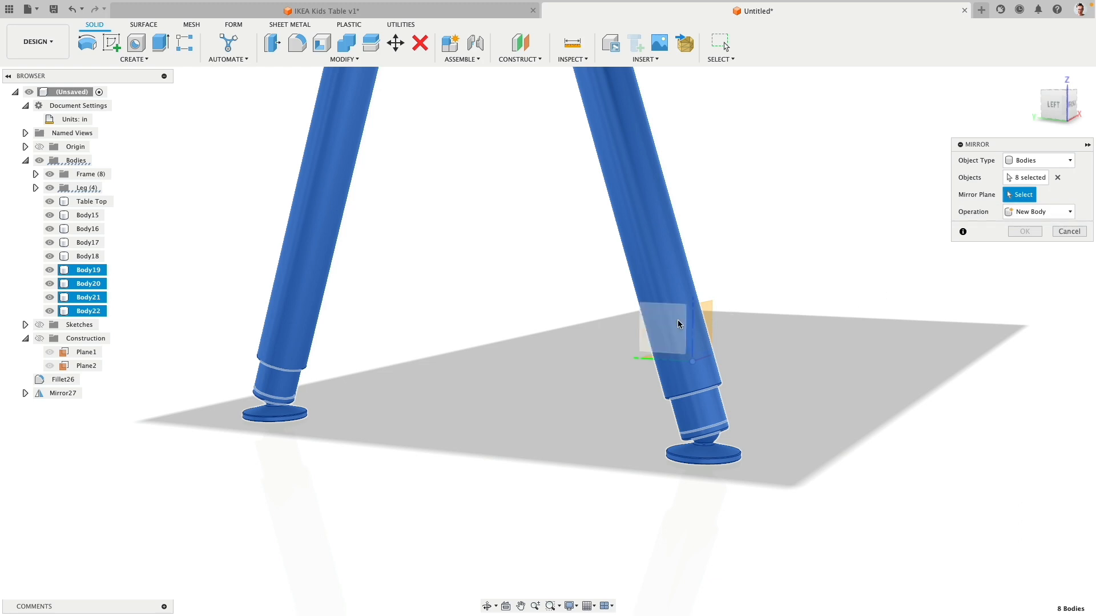
scroll(657, 318, "up", 3)
left_click(564, 324)
scroll(747, 320, "down", 3)
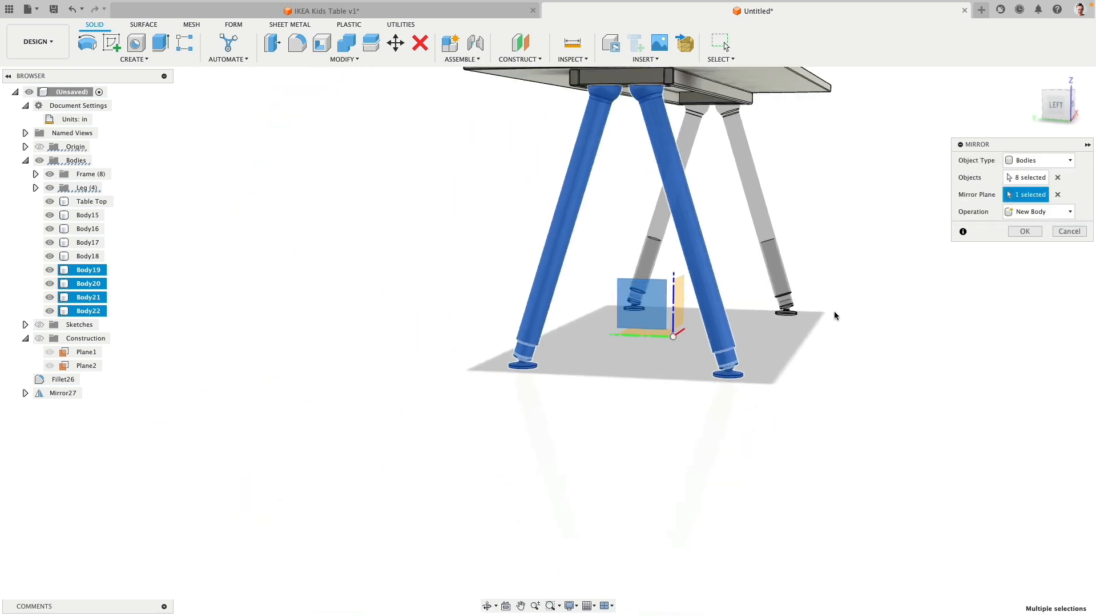
left_click(1018, 231)
Step: Dissolve the Fillet26 and Mirror28 features so their geometry stays as plain bodies
scroll(848, 192, "down", 3)
middle_click_drag(848, 193, 751, 223, "shift")
middle_click_drag(750, 223, 564, 275)
left_click(61, 489)
left_click(62, 503, "shift")
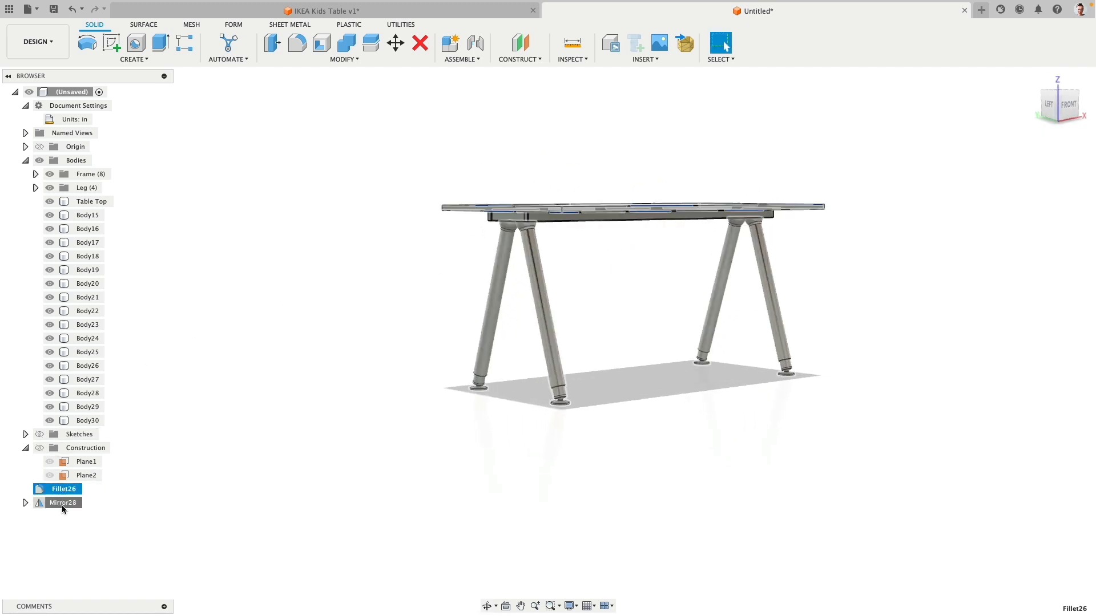
right_click(61, 505)
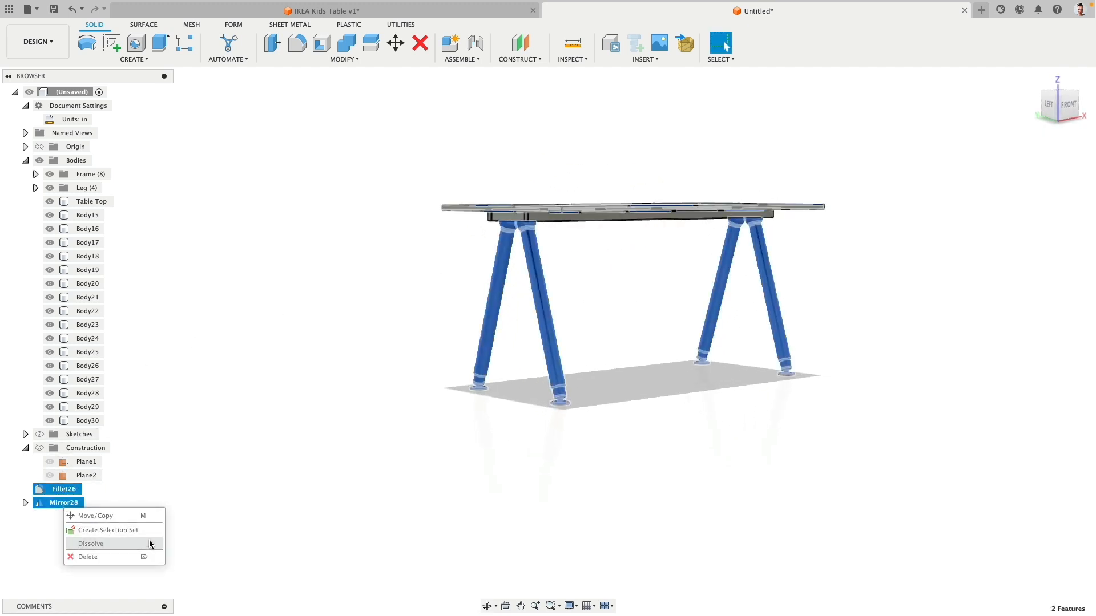
left_click(151, 544)
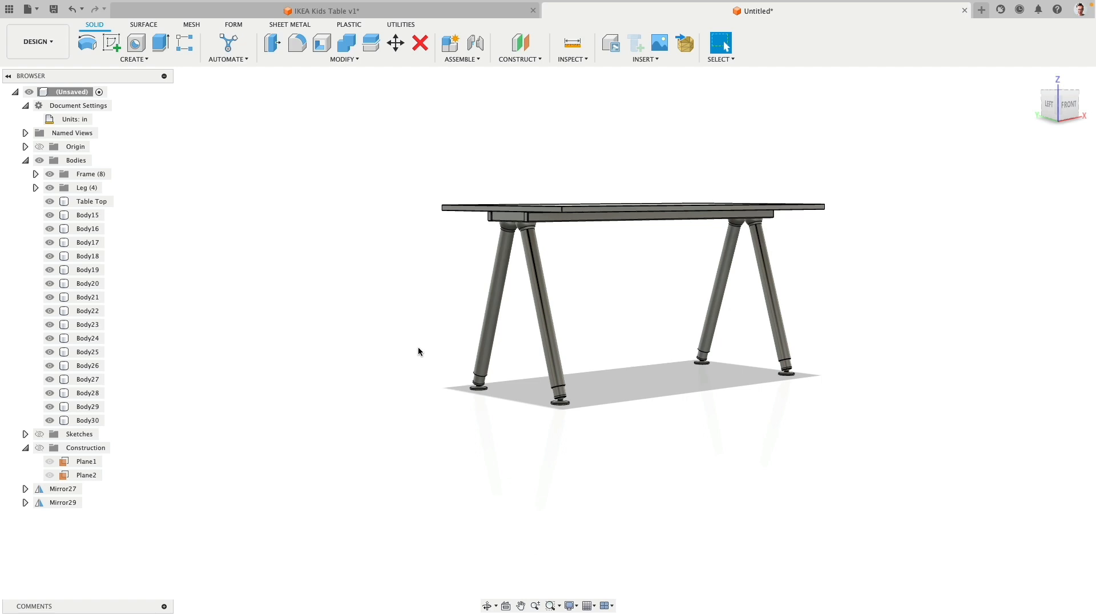
Step: Dissolve the two remaining mirror features, Mirror27 and Mirror29
left_click(63, 489)
left_click(64, 502, "shift")
right_click(64, 502)
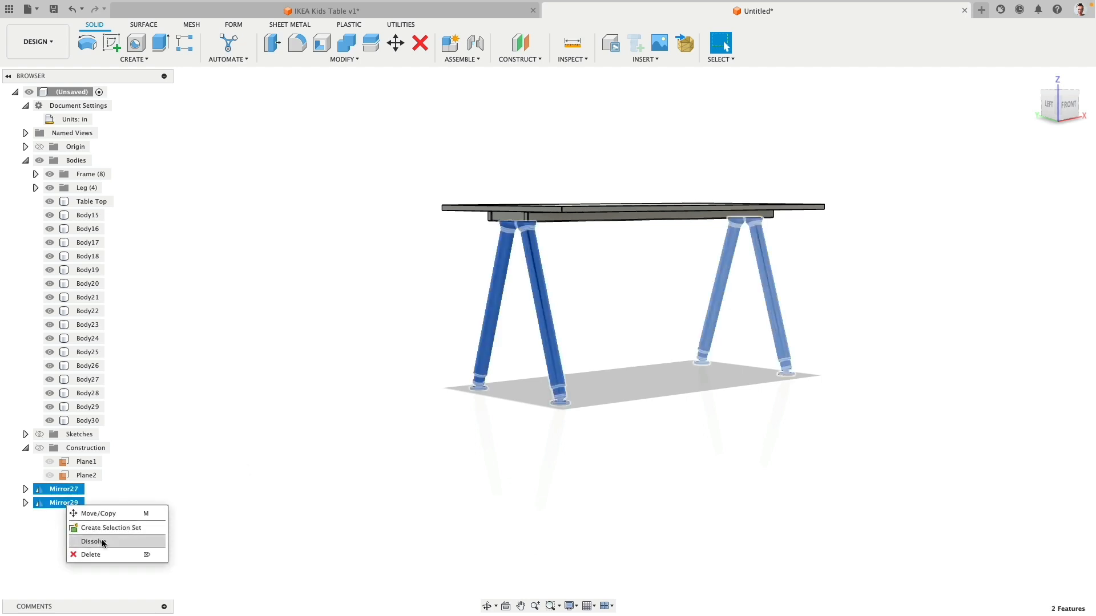
left_click(100, 541)
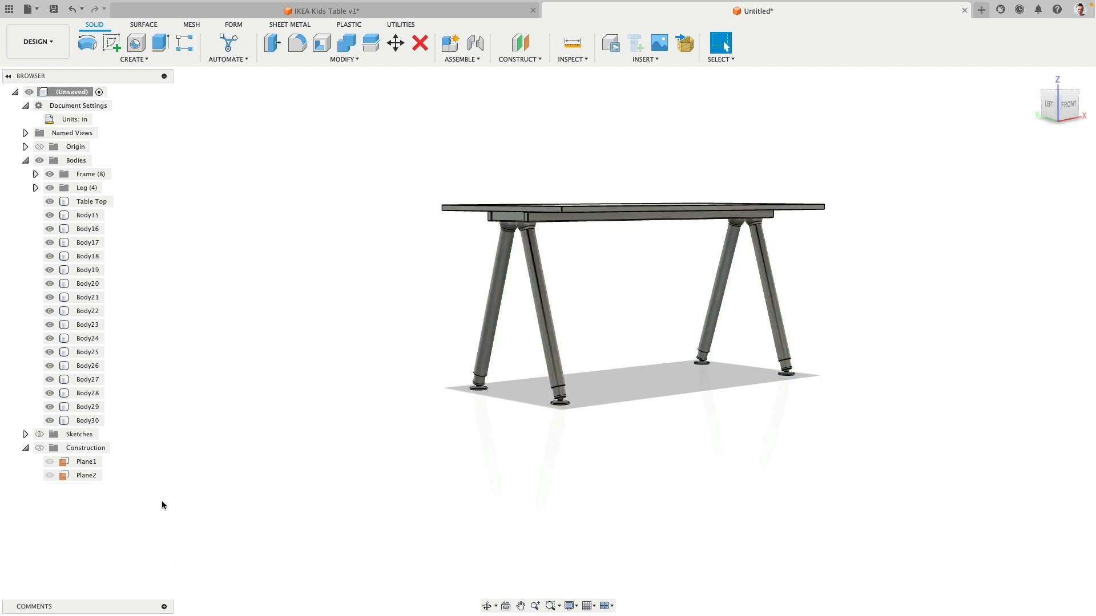
Step: Inspect the frame from below, then hide the Table Top body to expose the frame
left_click(26, 161)
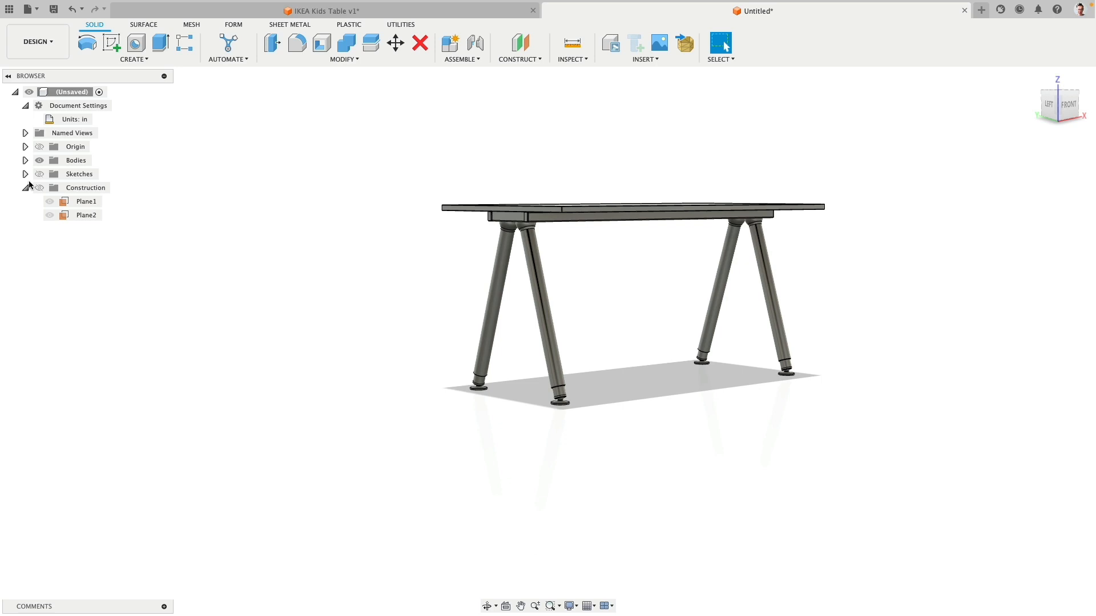
scroll(619, 281, "up", 5)
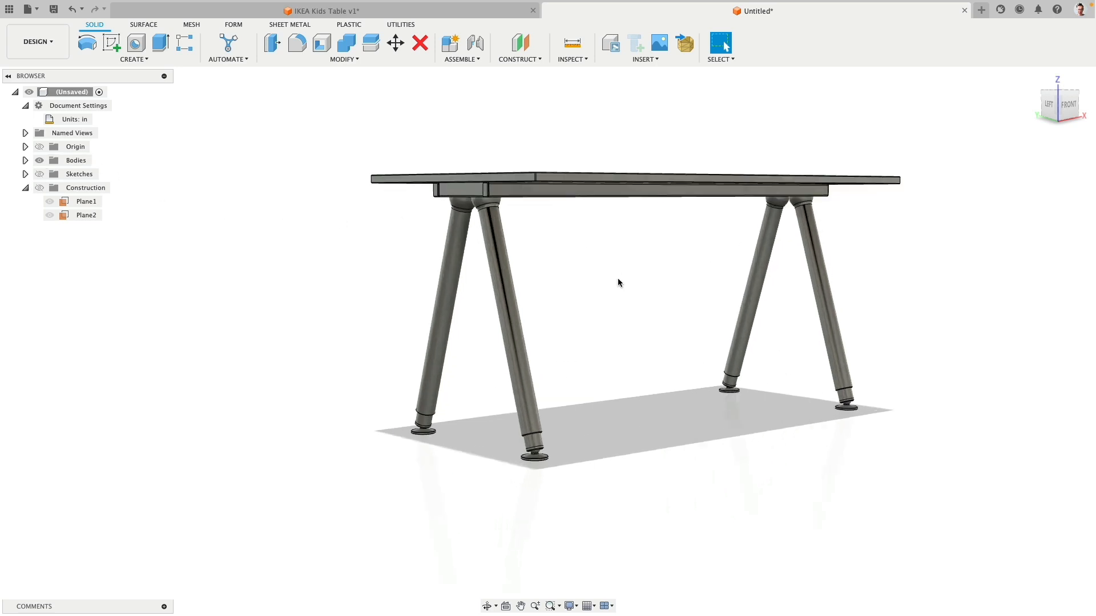
mouse_move(618, 281)
middle_mouse_down("shift")
mouse_move(582, 259)
mouse_move(643, 310)
mouse_move(612, 284)
middle_mouse_up("shift")
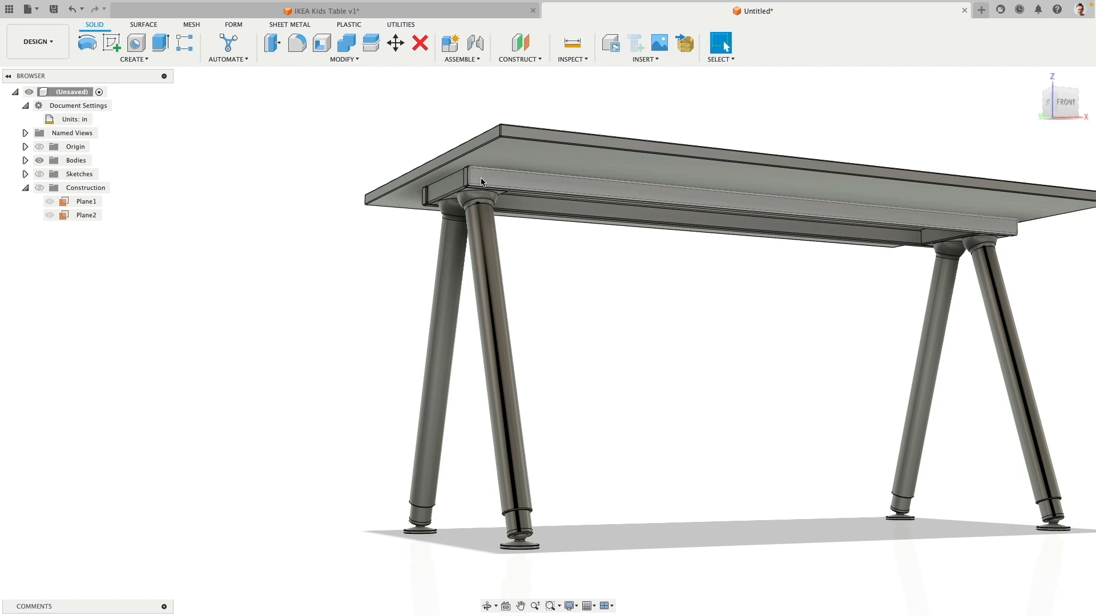
middle_click_drag(587, 321, 559, 311, "shift")
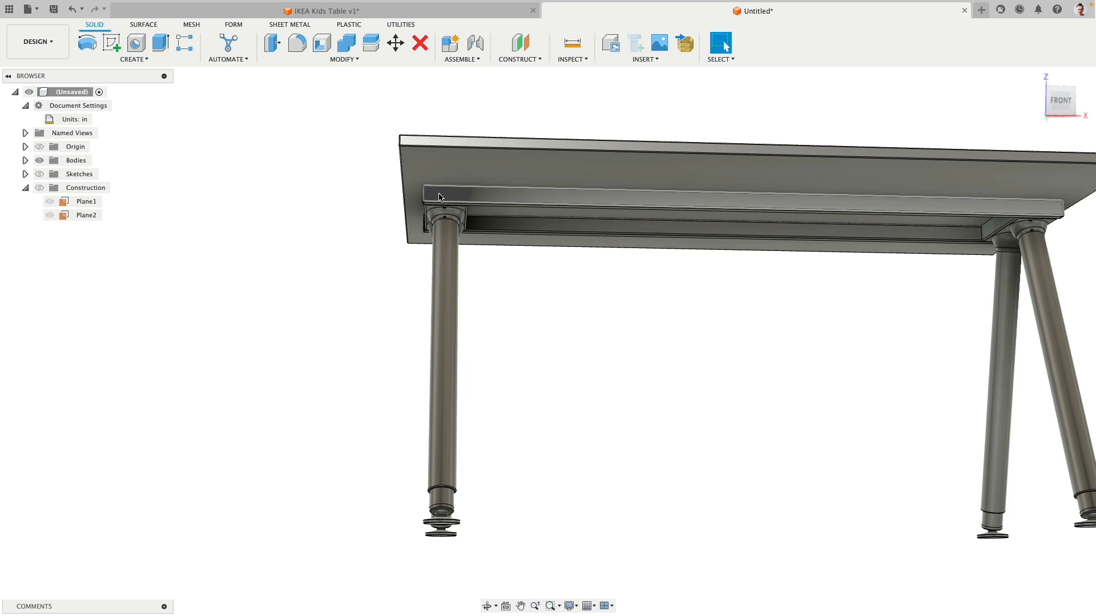
middle_click_drag(357, 238, 381, 244, "shift")
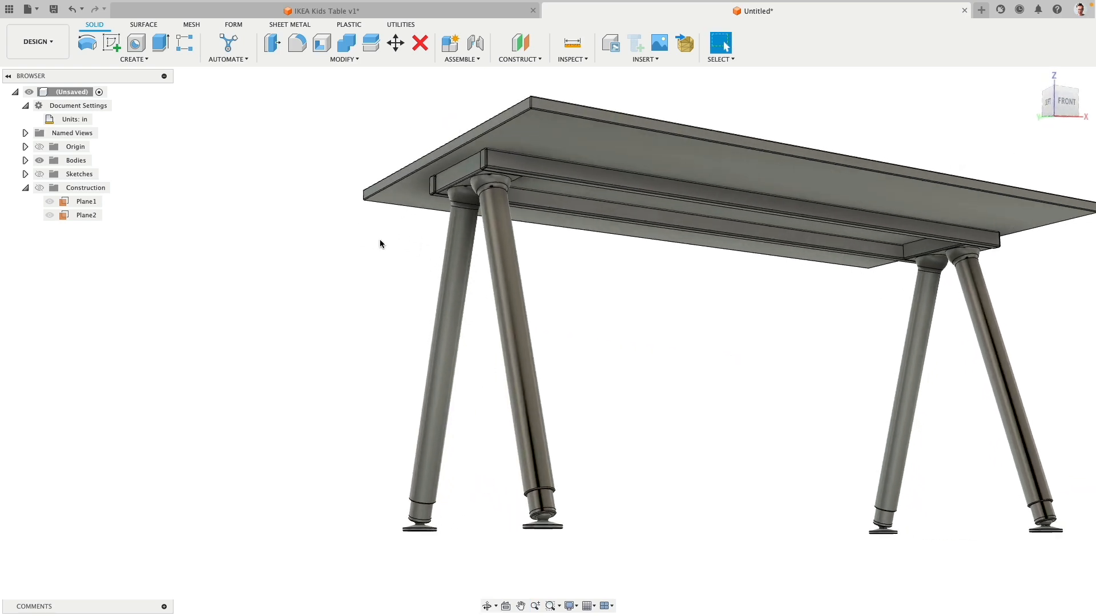
left_click(25, 161)
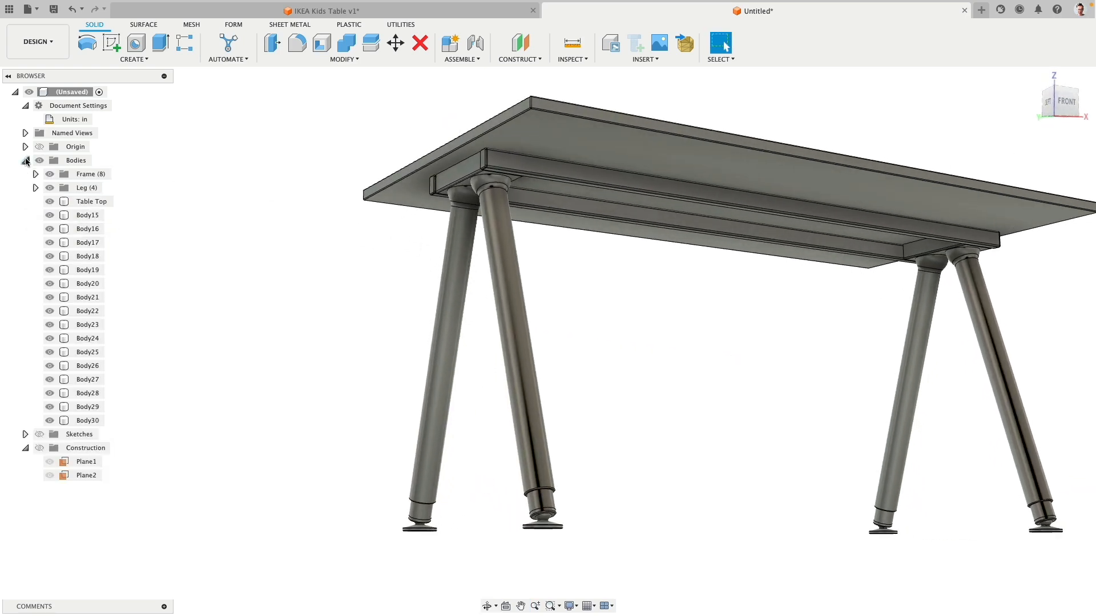
left_click(50, 201)
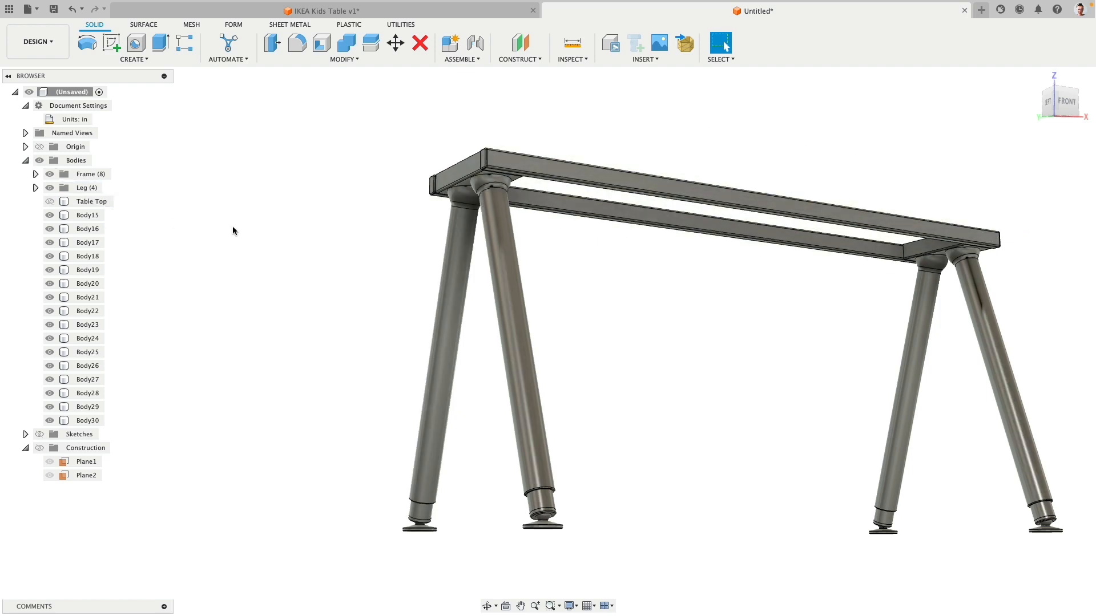
middle_click_drag(268, 242, 291, 264, "shift")
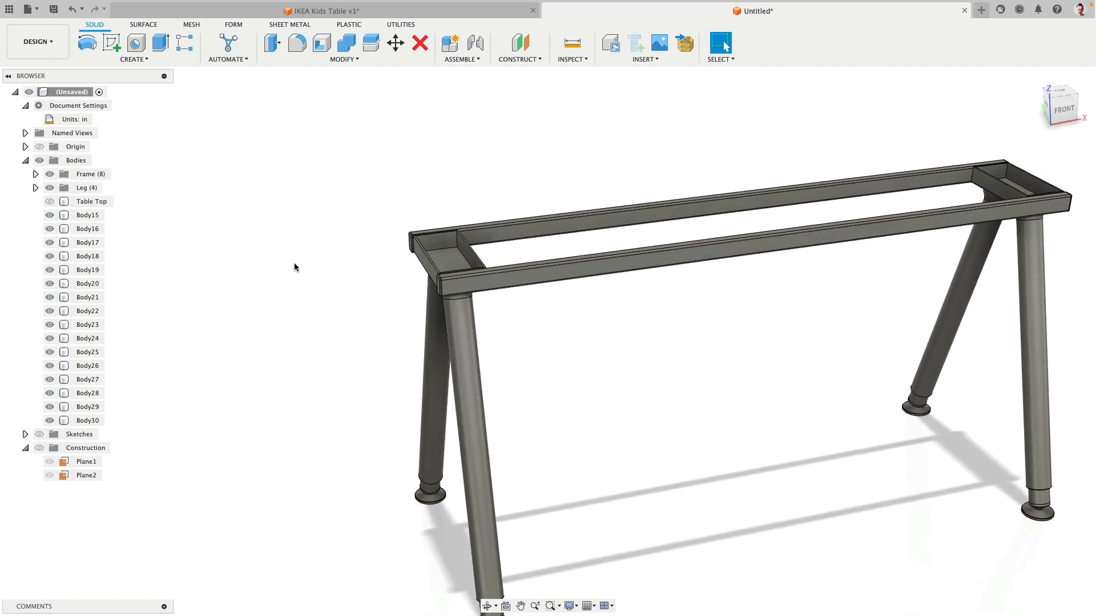
Step: Start a sketch on the outer face of the frame's long front rail
scroll(293, 263, "up", 5)
middle_click_drag(401, 269, 194, 267)
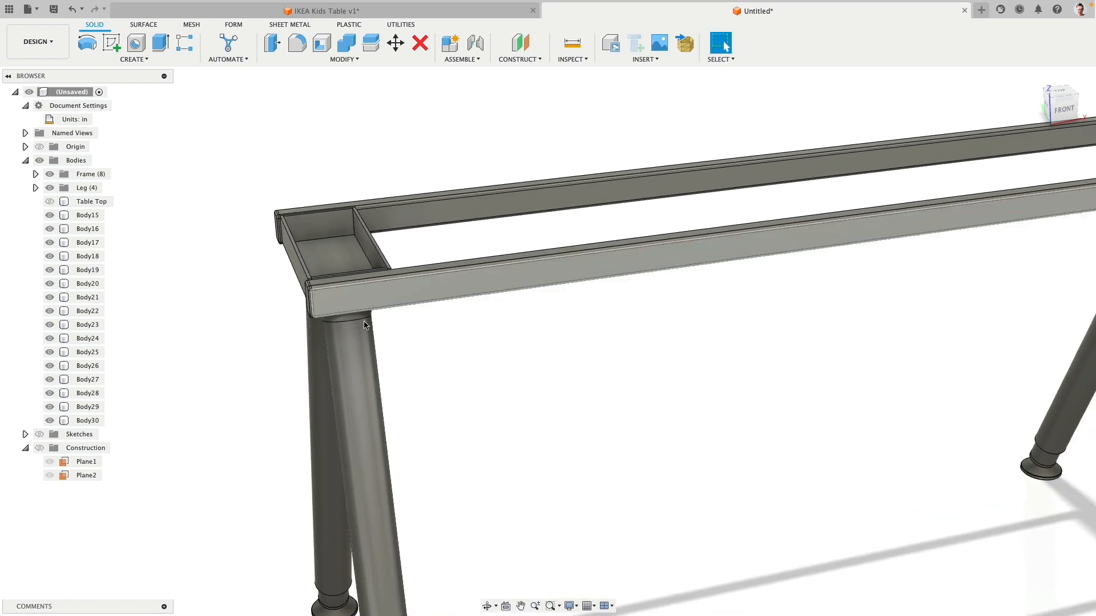
left_click(338, 299)
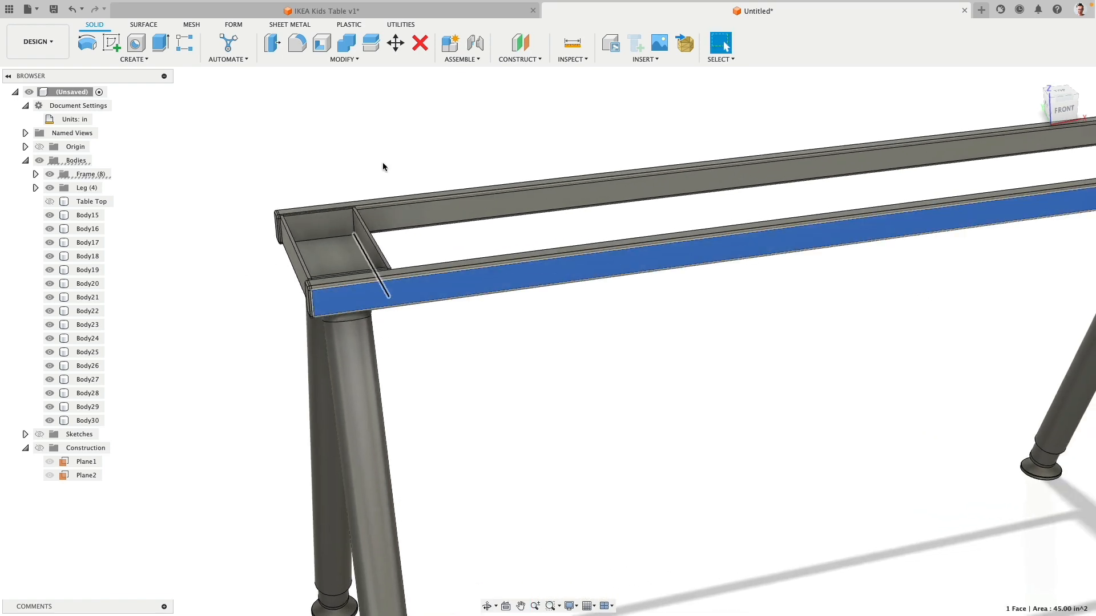
left_click(112, 43)
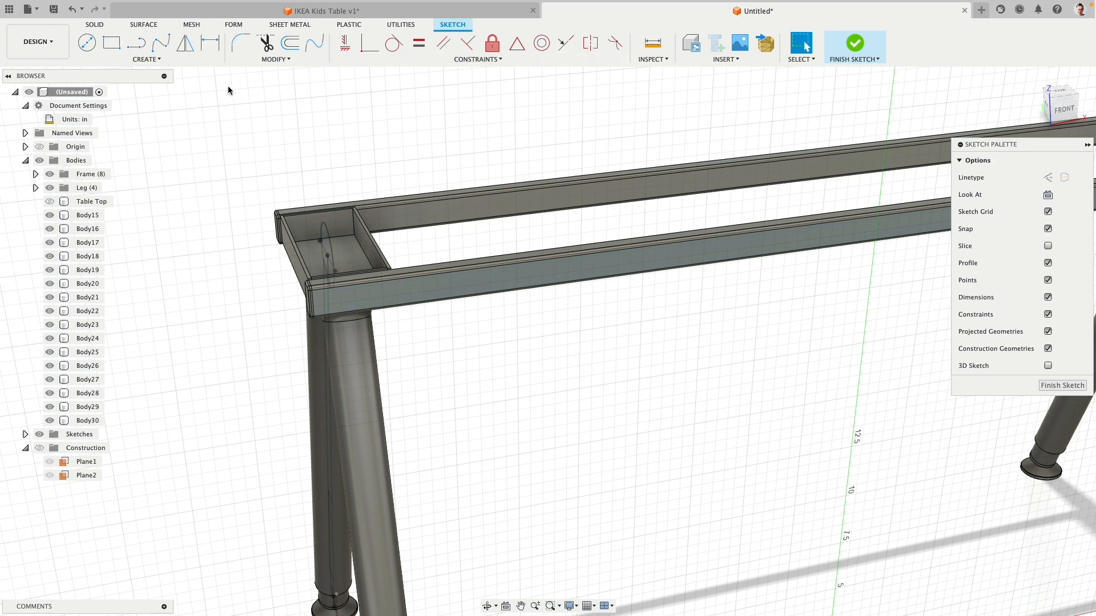
Step: Project the inner rear face of the frame's end compartment into the front rail sketch
left_click(147, 59)
mouse_move(151, 241)
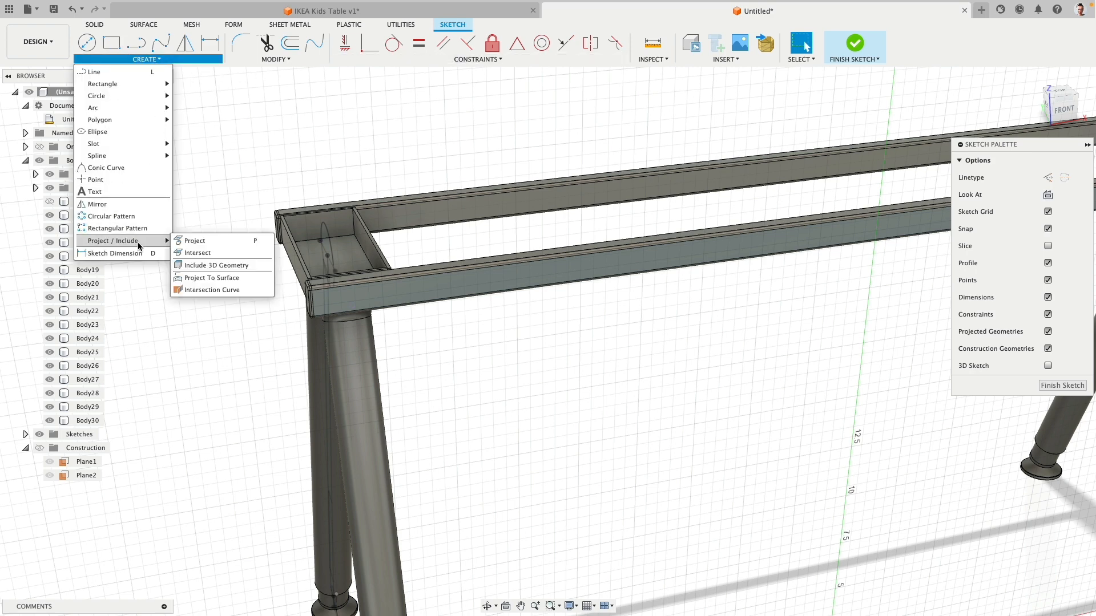
left_click(206, 241)
left_click(317, 231)
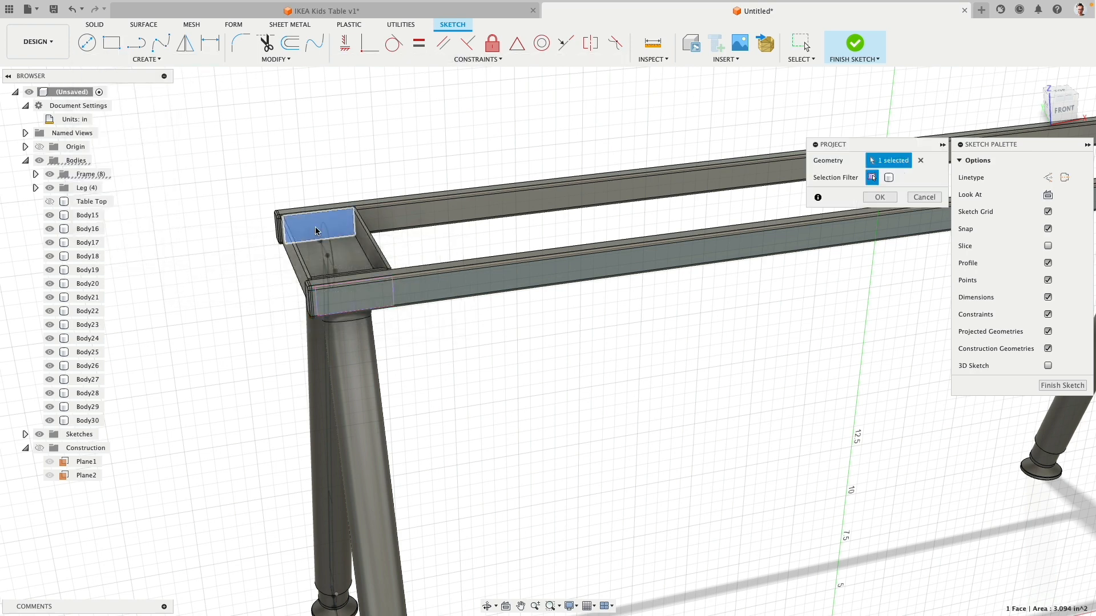
left_click(879, 197)
scroll(234, 289, "up", 4)
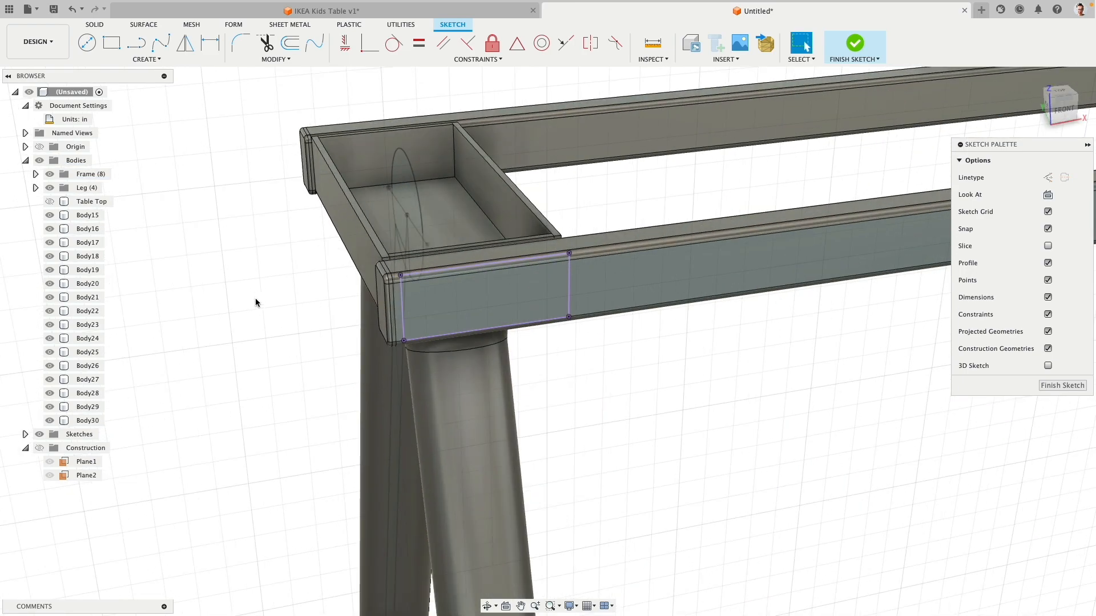
Step: Draw a horizontal line across the projected rectangle, joining the midpoints of its two short sides
middle_click_drag(255, 303, 292, 301, "shift")
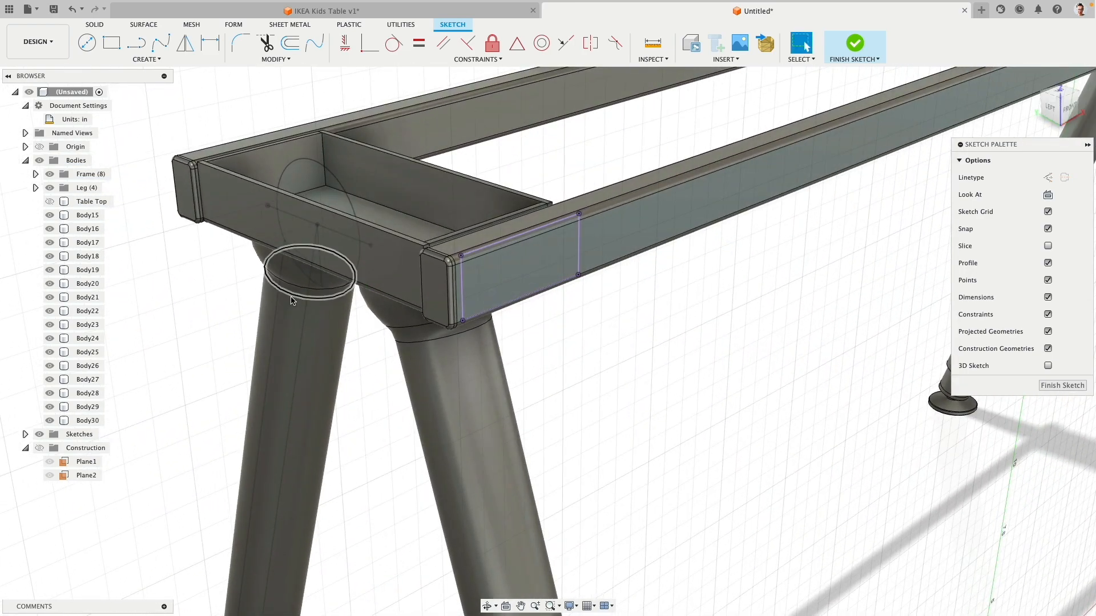
middle_click_drag(594, 268, 571, 276, "shift")
left_click(137, 46)
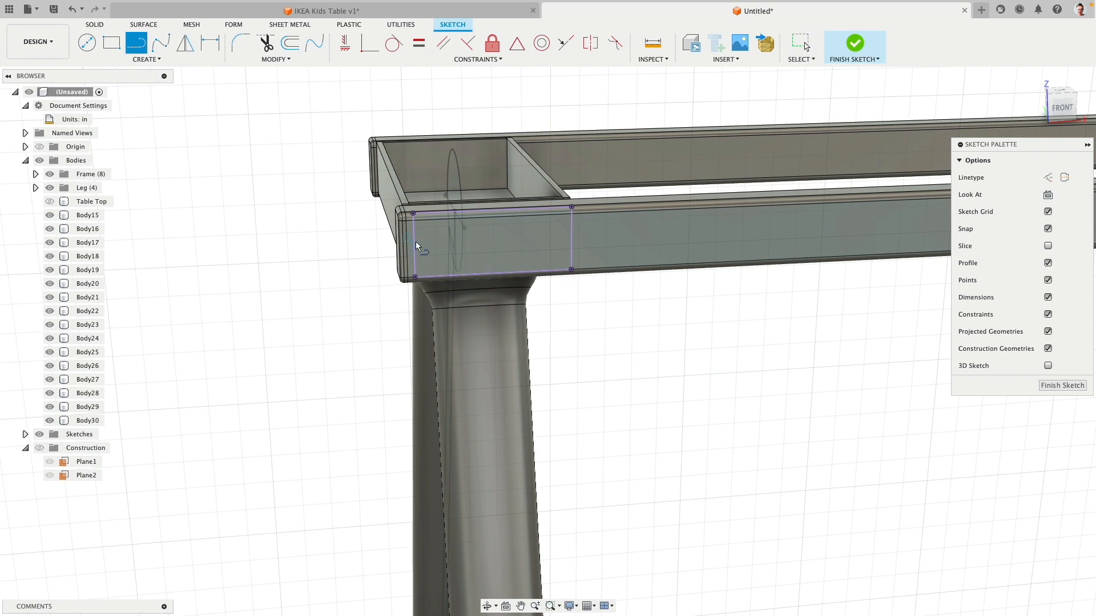
left_click(416, 244)
left_click(571, 239)
Step: Sketch two circles centered on the horizontal midline, side by side, the left one about 0.45 in in diameter
left_click(86, 43)
scroll(491, 260, "up", 4)
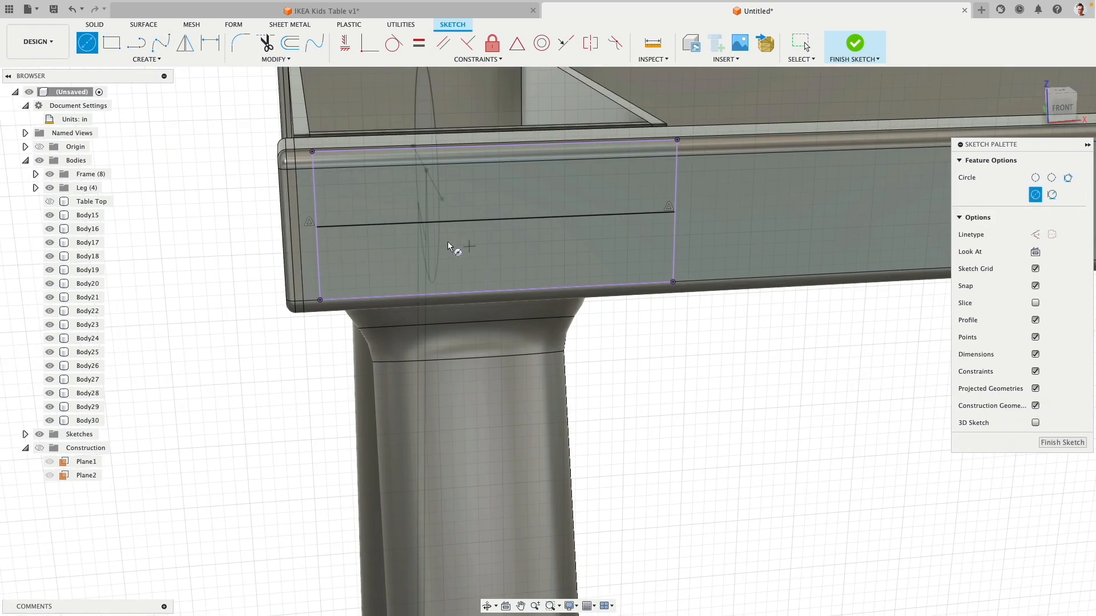
left_click(427, 222)
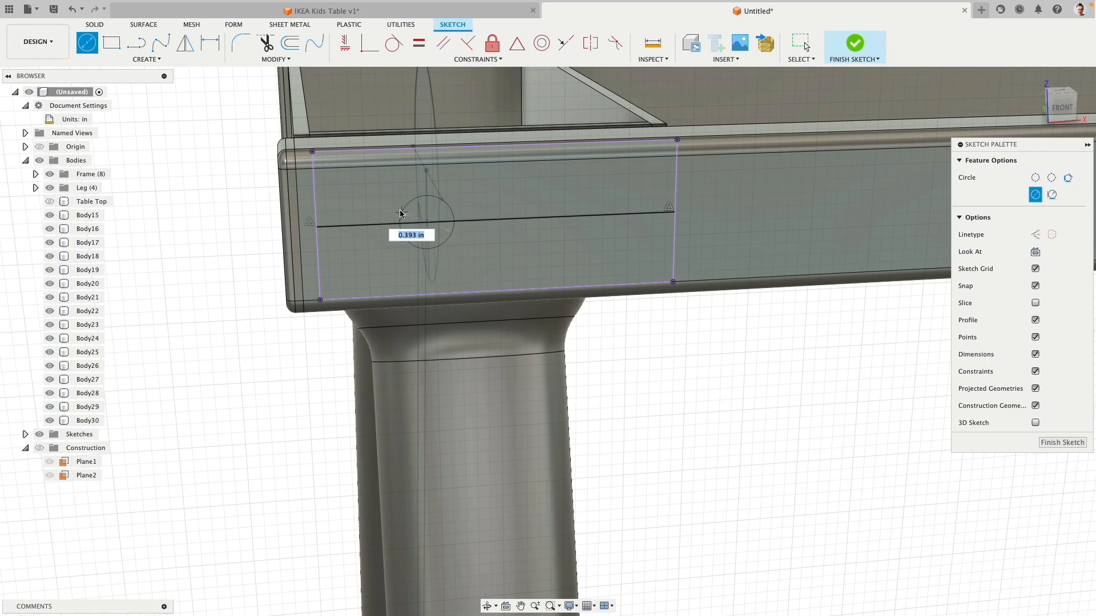
left_click(400, 210)
left_click(582, 216)
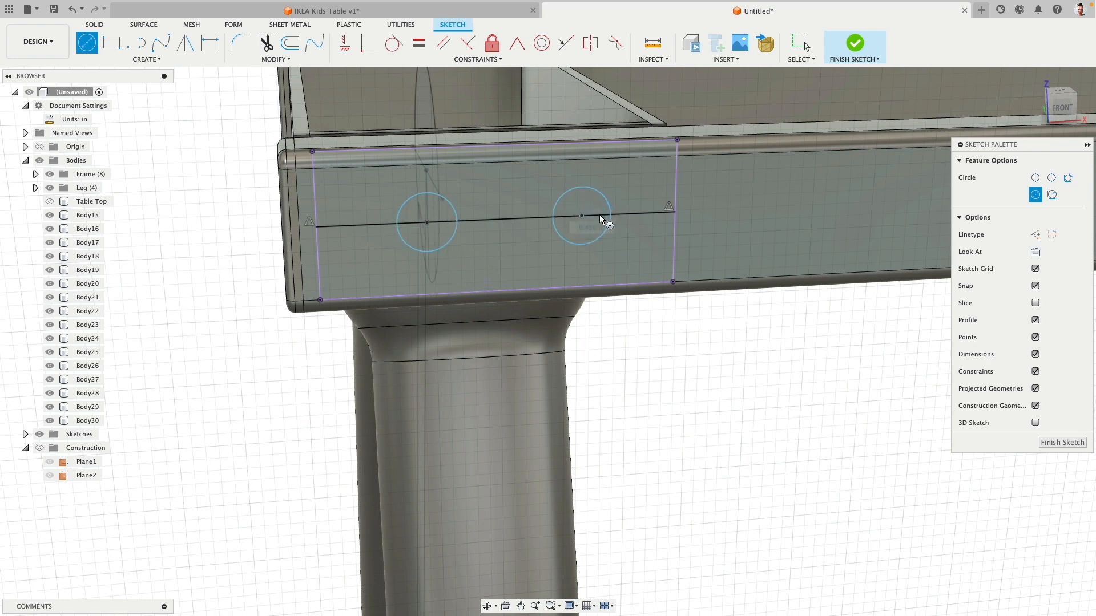
Step: Try to make the two circles equal, and dimension the left circle's diameter to 0.50 in
left_click(419, 42)
left_click(457, 210)
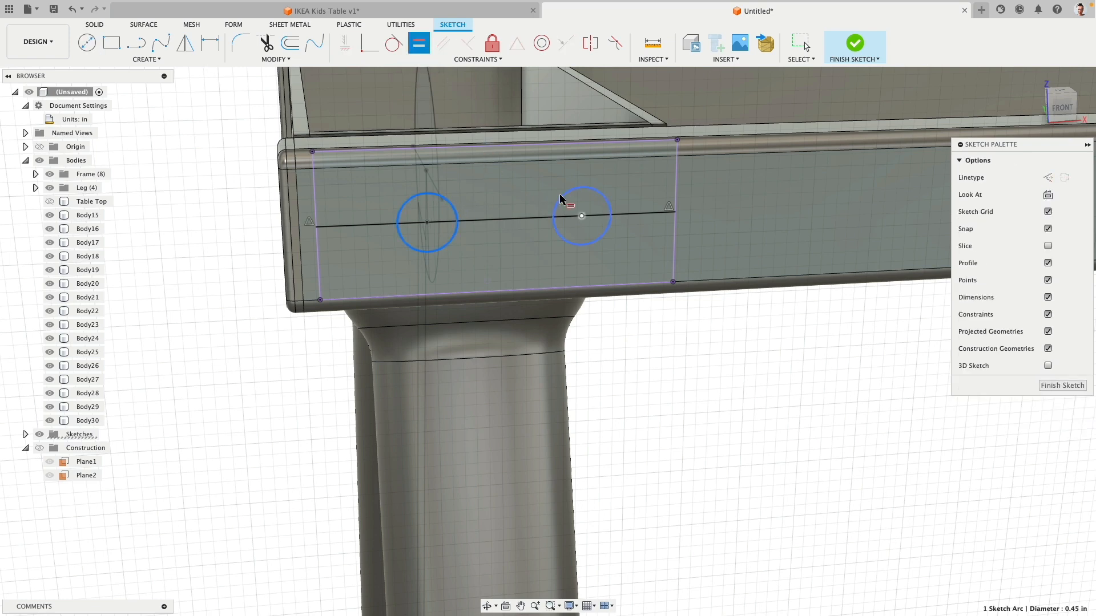
left_click(210, 43)
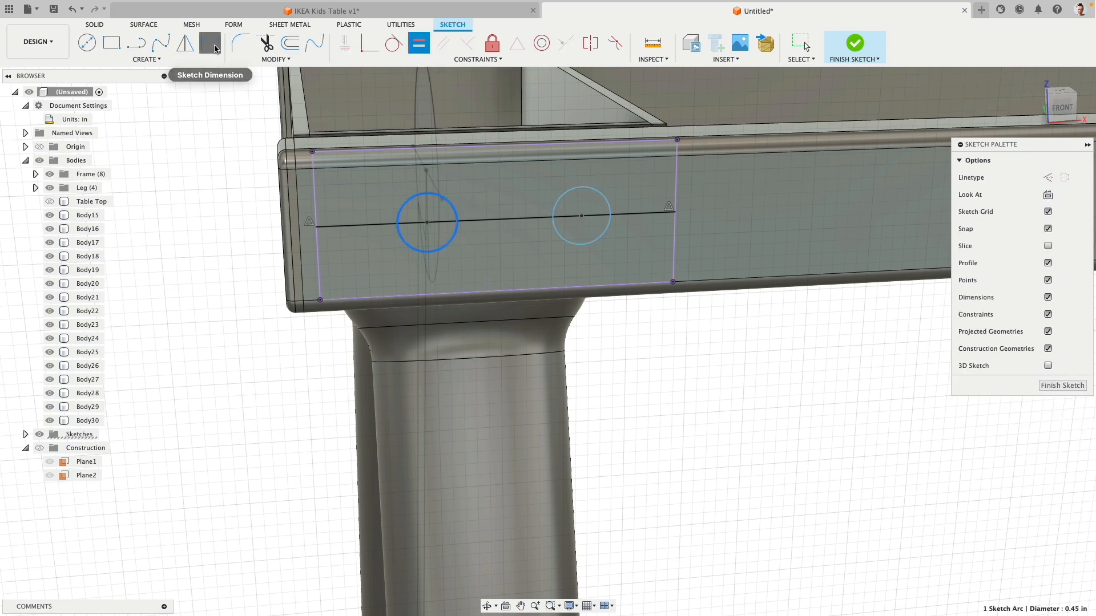
left_click(458, 212)
left_click(484, 199)
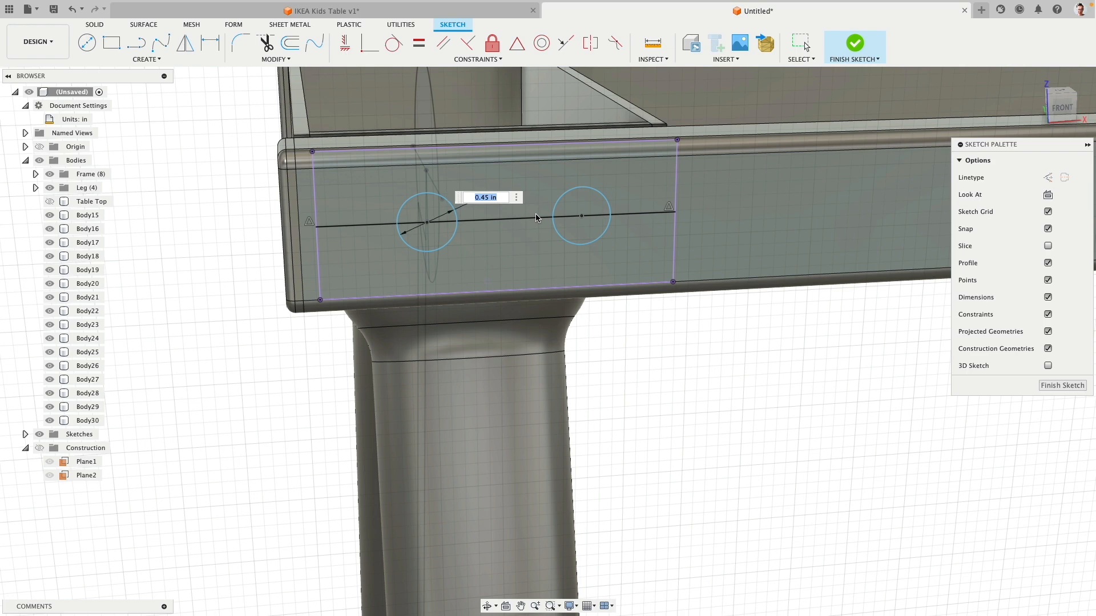
key("Return")
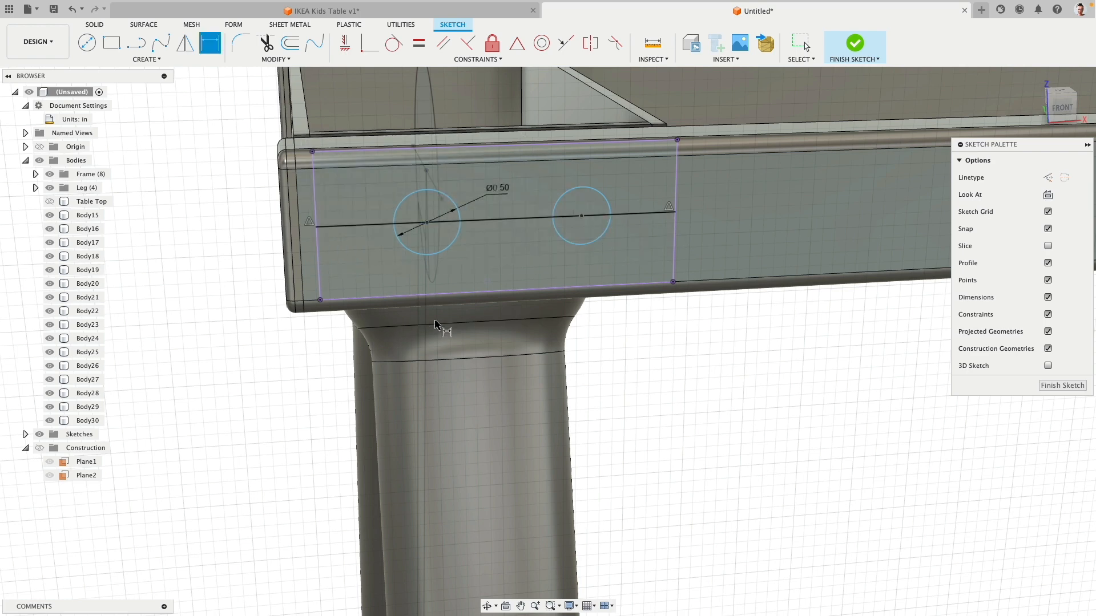
key("Escape")
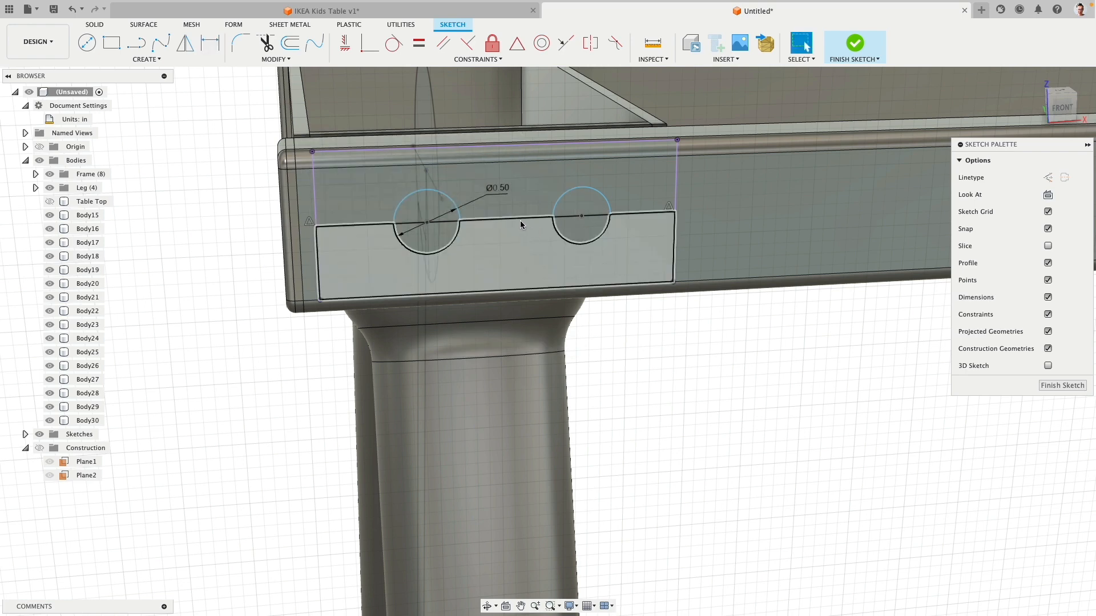
Step: Draw connected line segments along the midline from the rectangle's left midpoint through both circle centers to its right midpoint
left_click(136, 44)
left_click(314, 225)
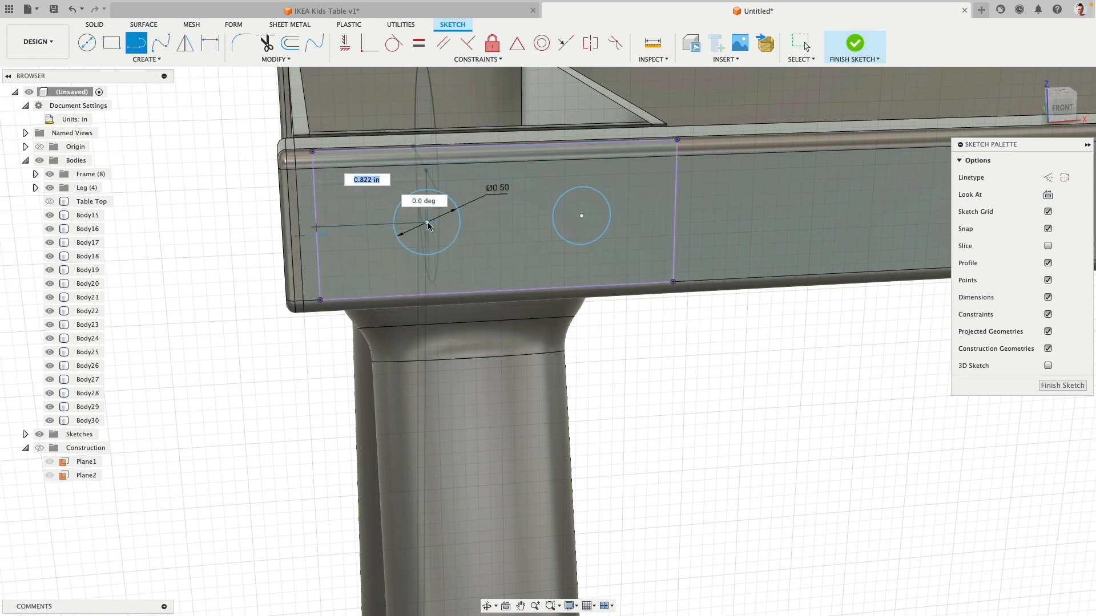
left_click(674, 213)
key("Escape")
Step: Try to apply a Horizontal/Vertical constraint to the left and middle line segments
left_click(362, 226)
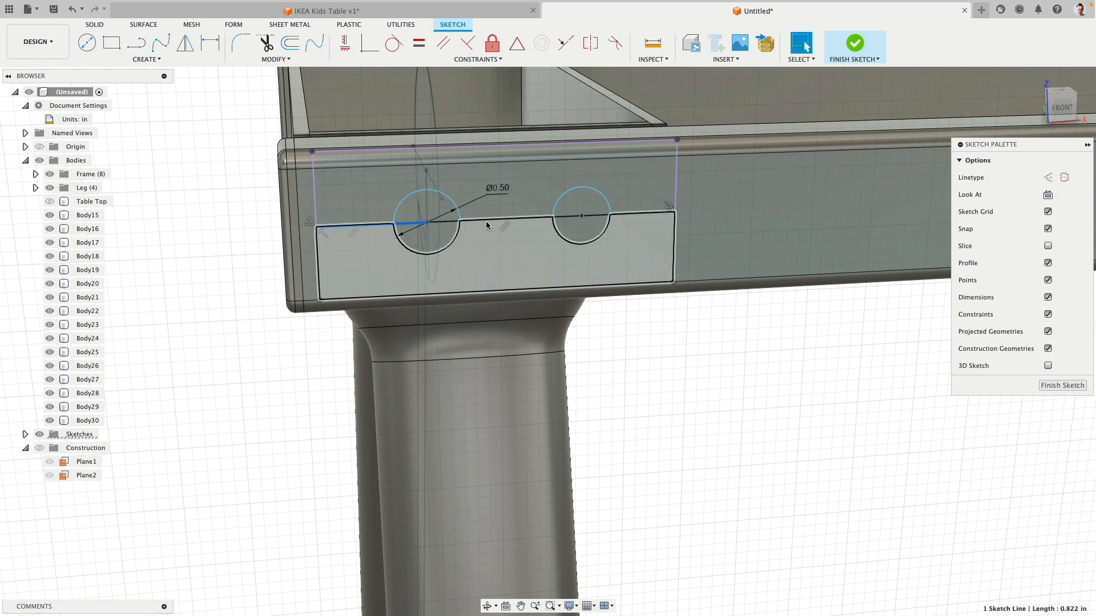
left_click(490, 220, "shift")
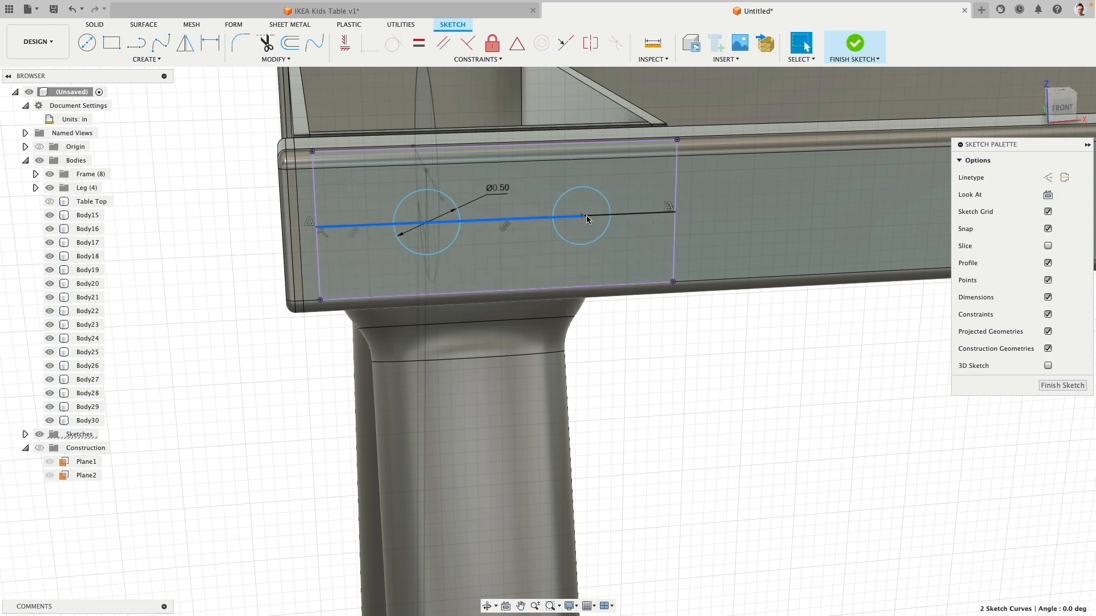
left_click(345, 42)
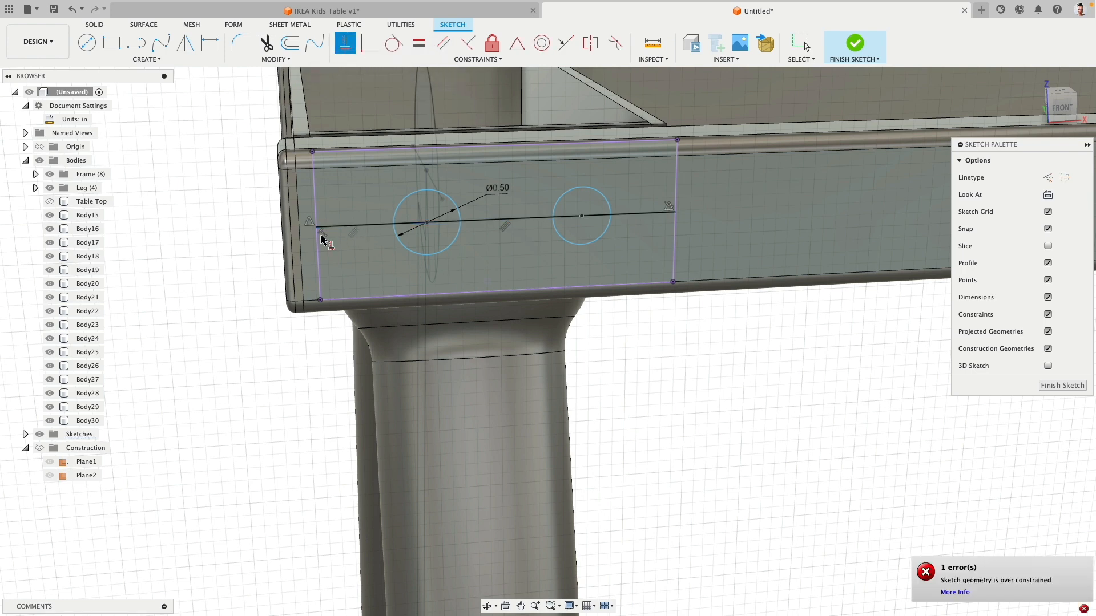
Step: Apply an Equal constraint between the left line segment and the middle segment joining the circle centers
left_click(419, 42)
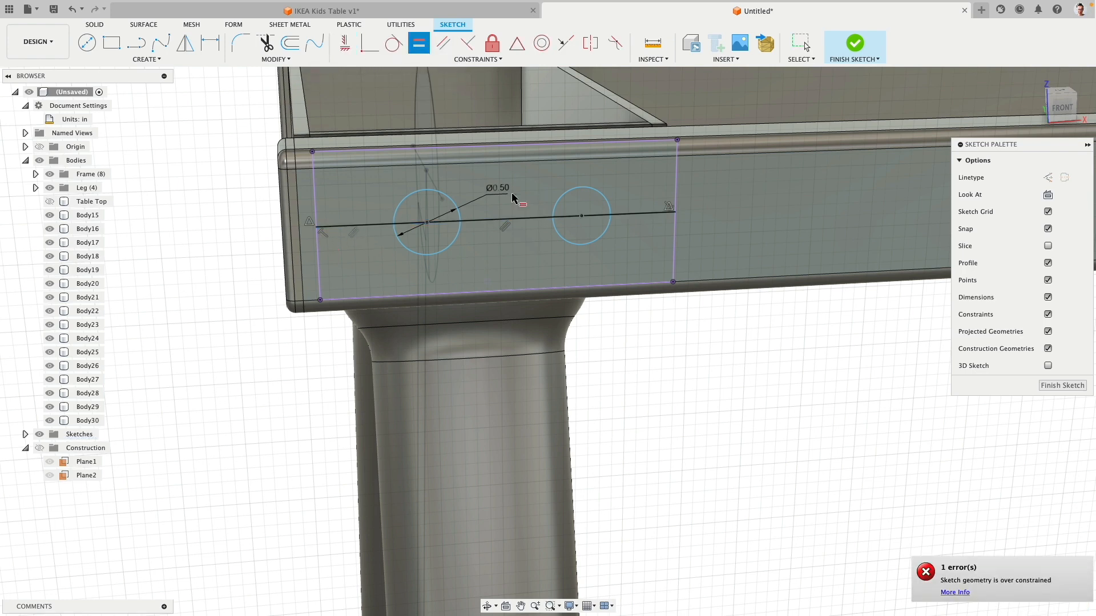
left_click(388, 226)
left_click(502, 220)
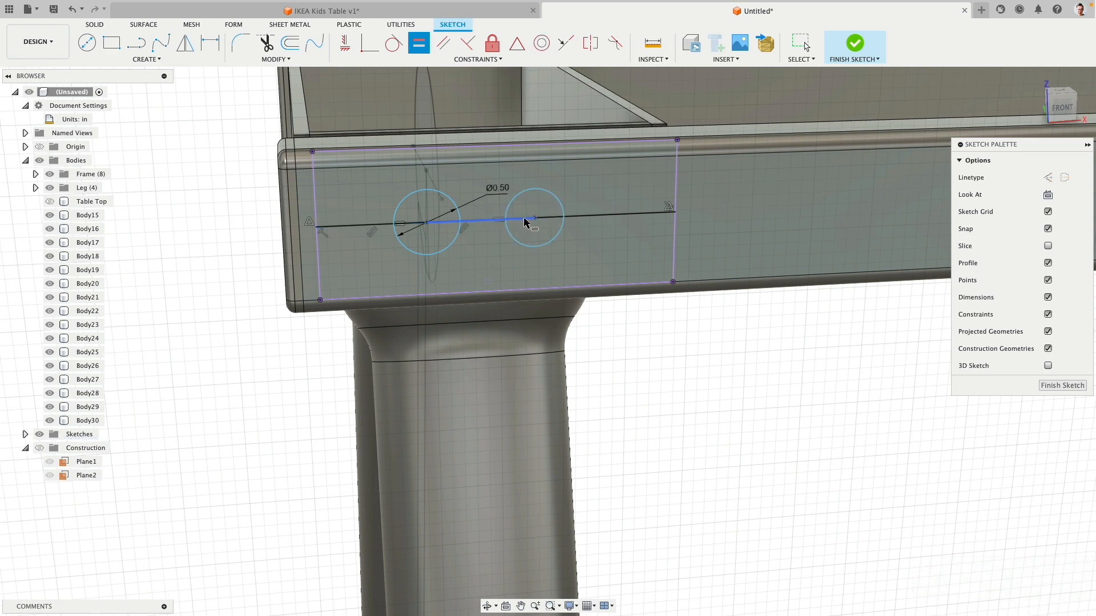
Step: Apply Equal constraints between the middle and right line segments and between the two circles
left_click(548, 220)
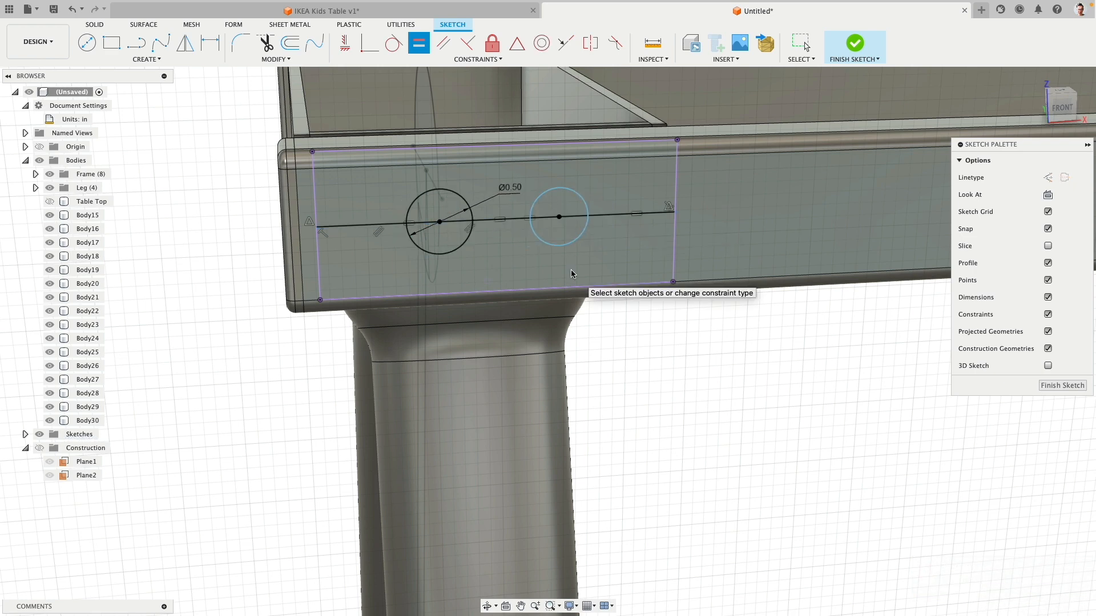
left_click(545, 198)
left_click(465, 201)
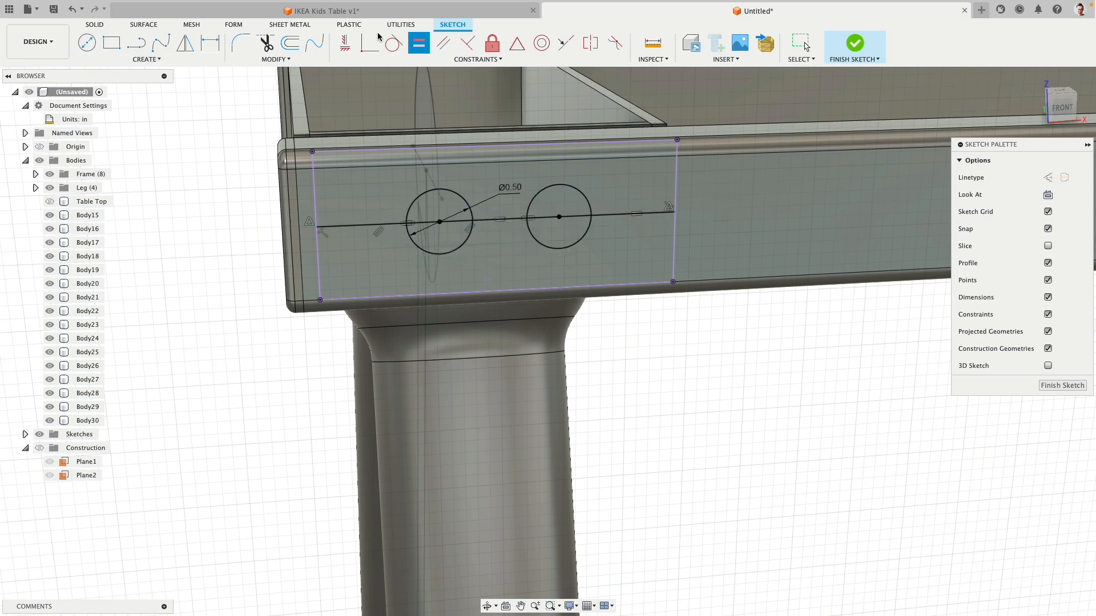
Step: Show the sketches and extrude both circles -0.258 in as a cut into the front rail
left_click(95, 24)
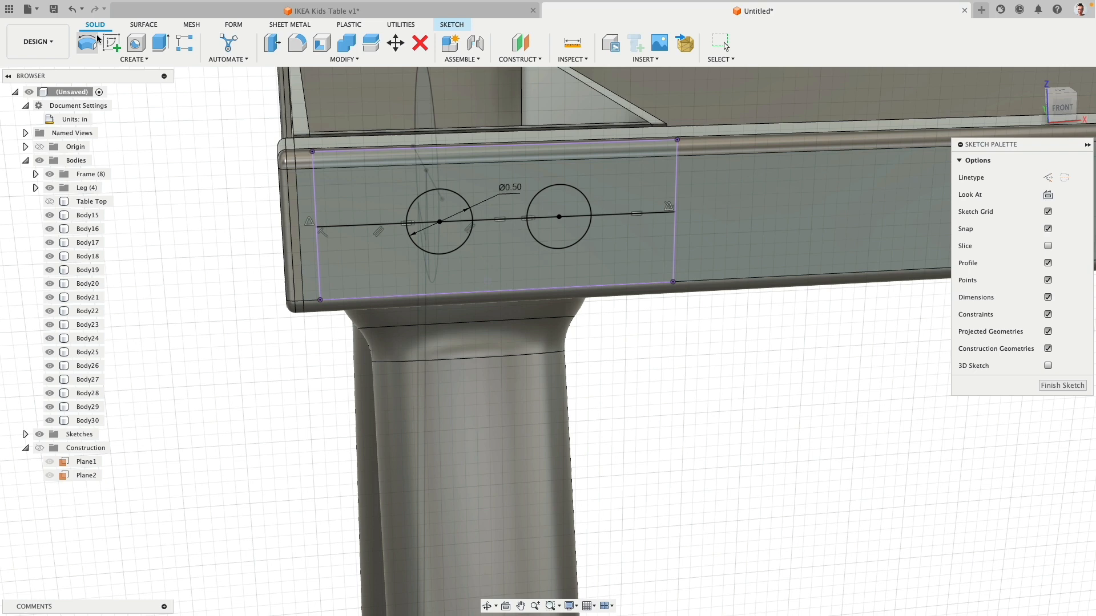
left_click(160, 43)
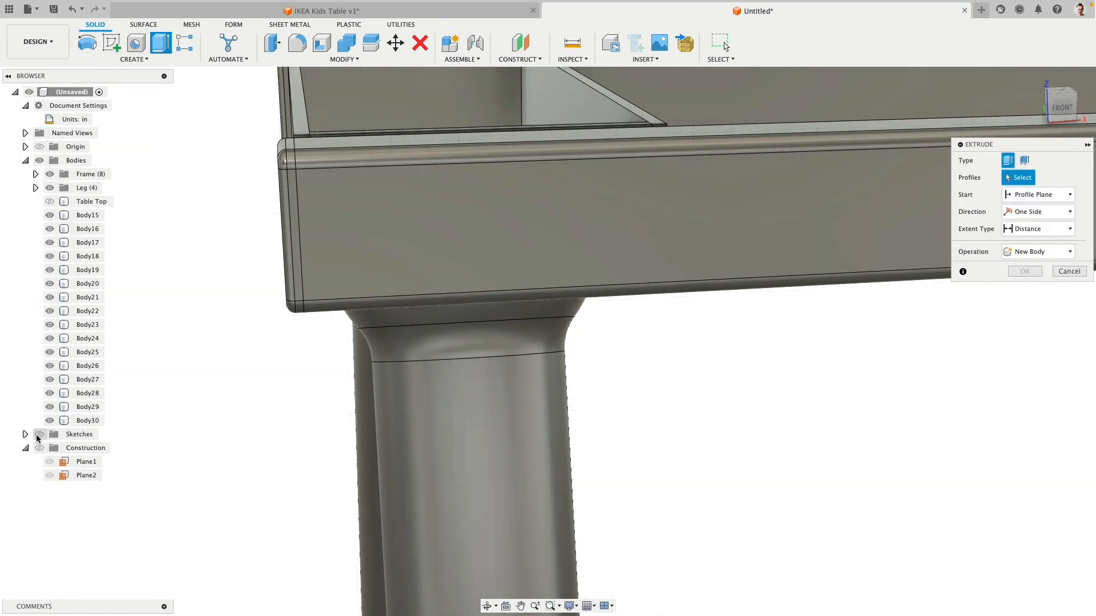
left_click(40, 434)
left_click(460, 209)
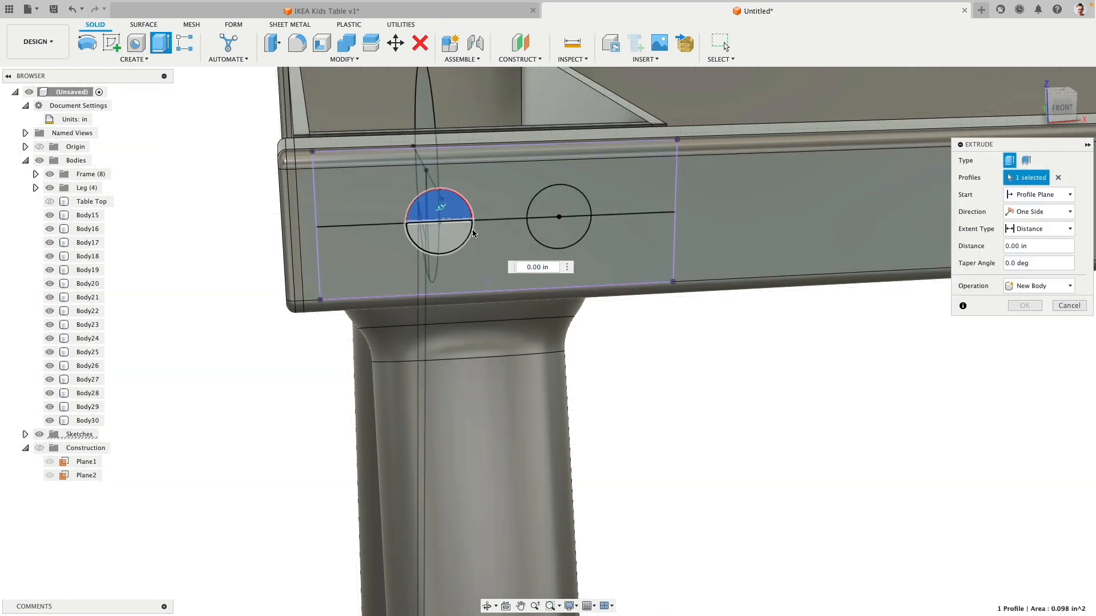
left_click(442, 239)
left_click(559, 204)
left_click(543, 224)
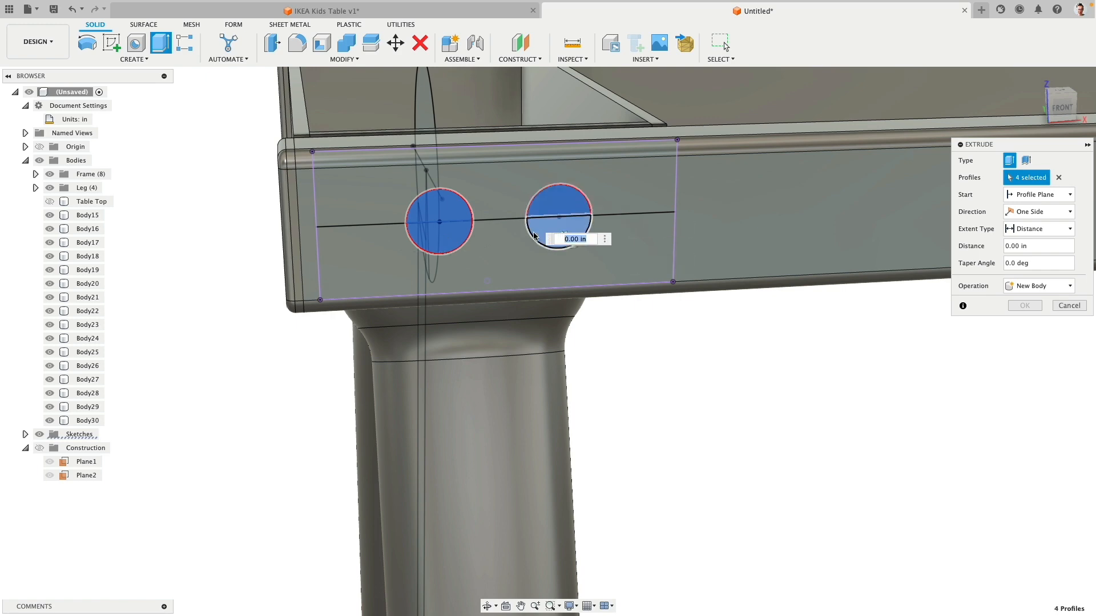
middle_click_drag(543, 223, 581, 242, "shift")
left_click_drag(581, 242, 558, 229)
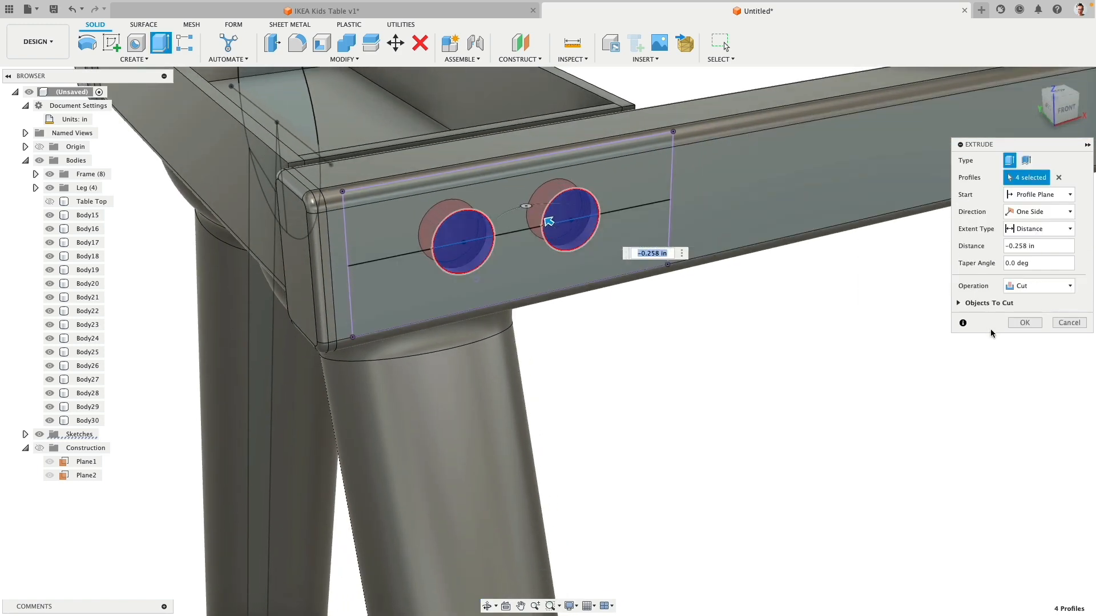
left_click(1017, 323)
Step: Extrude the same two circles -7.605 in across the frame to the rear rail as new bodies
mouse_move(770, 356)
middle_mouse_down("shift")
mouse_move(739, 338)
mouse_move(721, 367)
mouse_move(734, 323)
mouse_move(734, 354)
mouse_move(767, 357)
middle_mouse_up("shift")
scroll(771, 357, "down", 5)
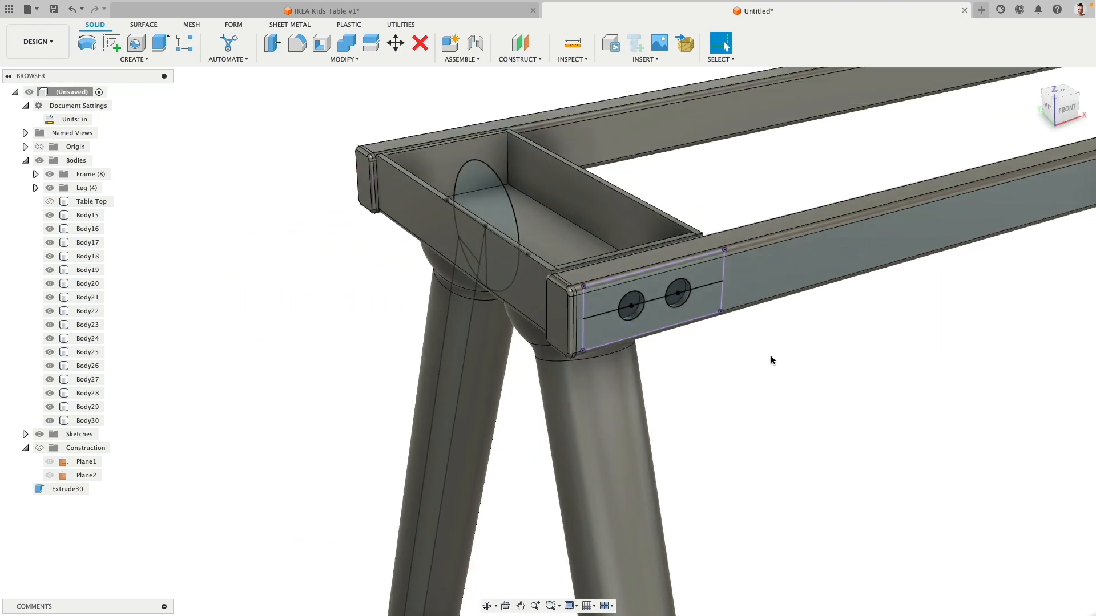
middle_click_drag(656, 402, 386, 174, "shift")
left_click(160, 43)
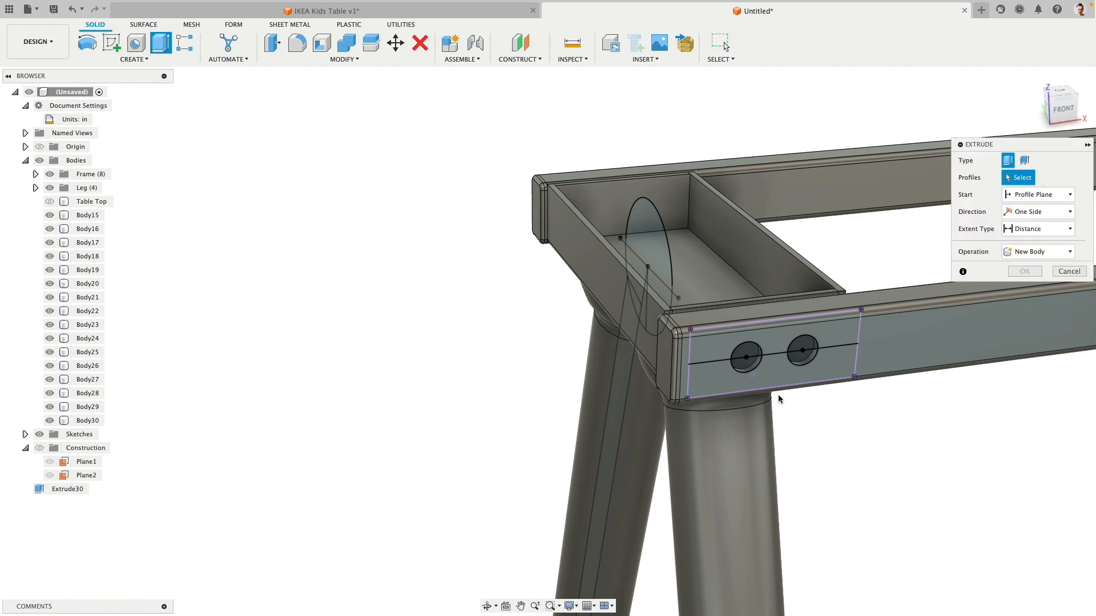
left_click(751, 351)
left_click(751, 364)
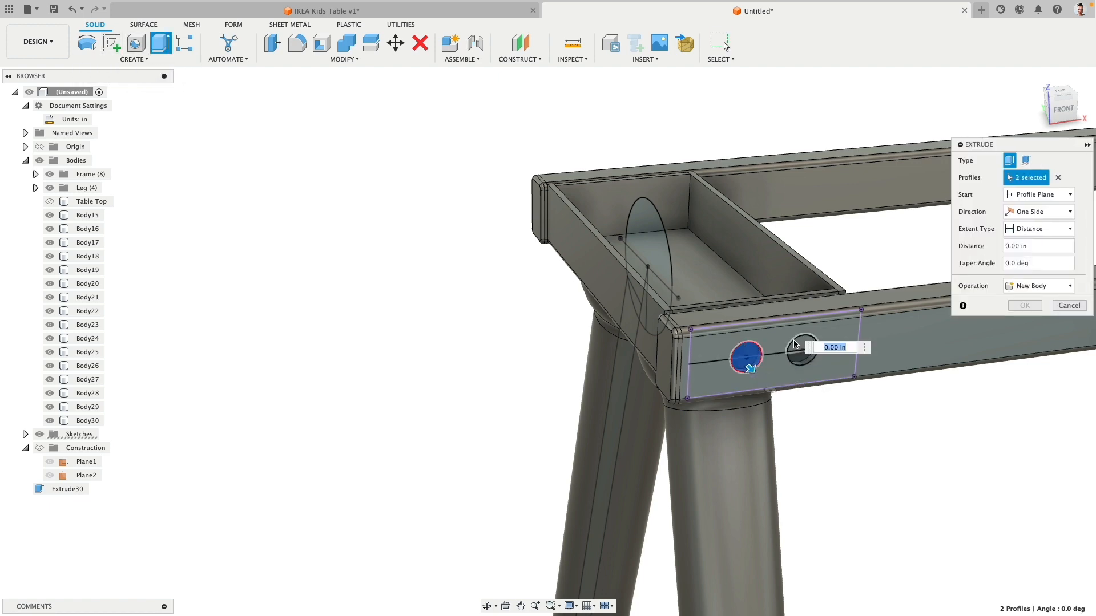
left_click(799, 346)
left_click(800, 358)
middle_click_drag(801, 358, 794, 338, "shift")
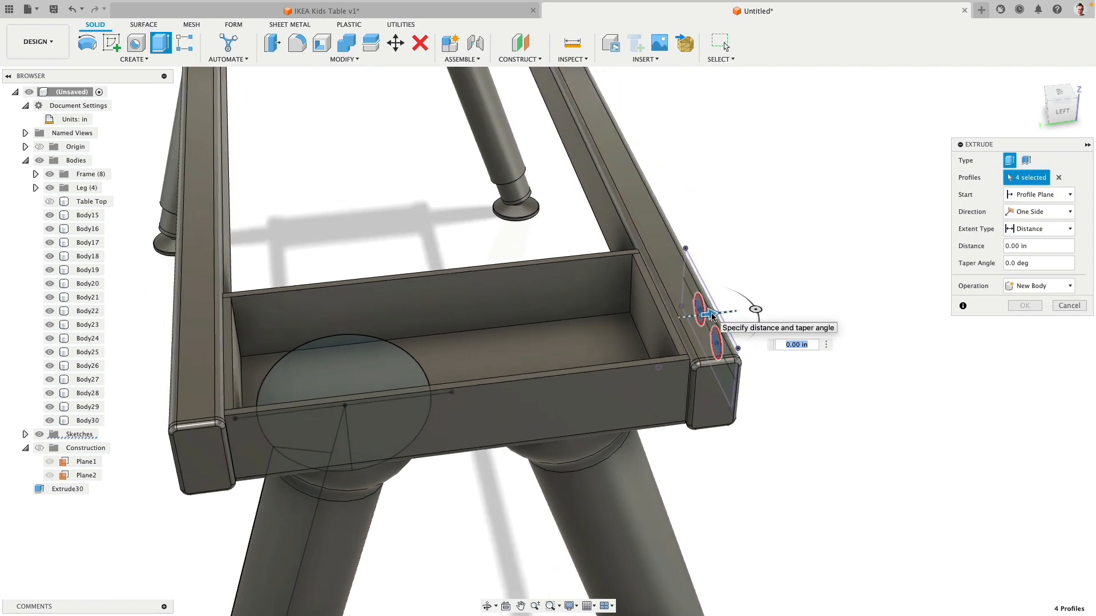
left_click_drag(712, 316, 119, 399)
middle_click_drag(416, 354, 468, 355, "shift")
left_click_drag(118, 457, 220, 421)
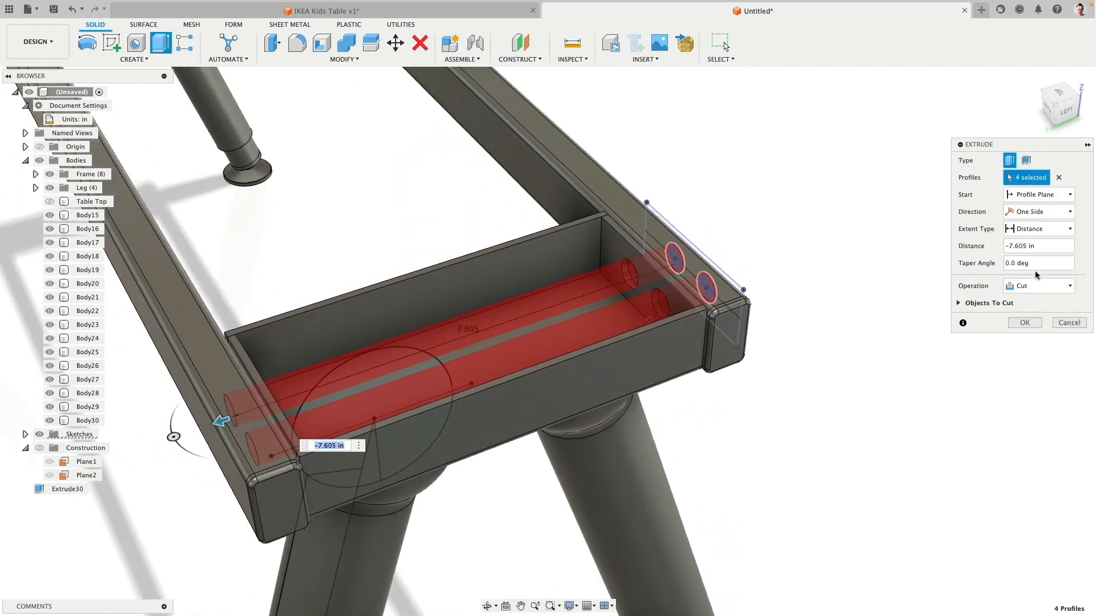
left_click(1030, 286)
left_click(1025, 330)
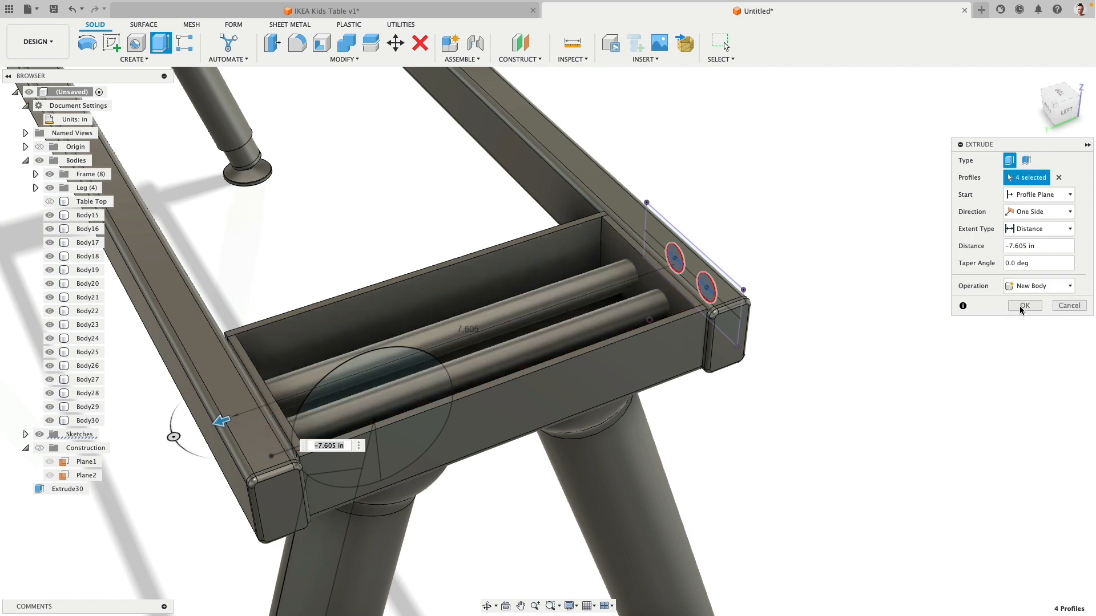
left_click(1024, 306)
Step: Offset the cylindrical faces of both rods with a distance of 0.125 in to make the rods thinner
left_click(605, 283)
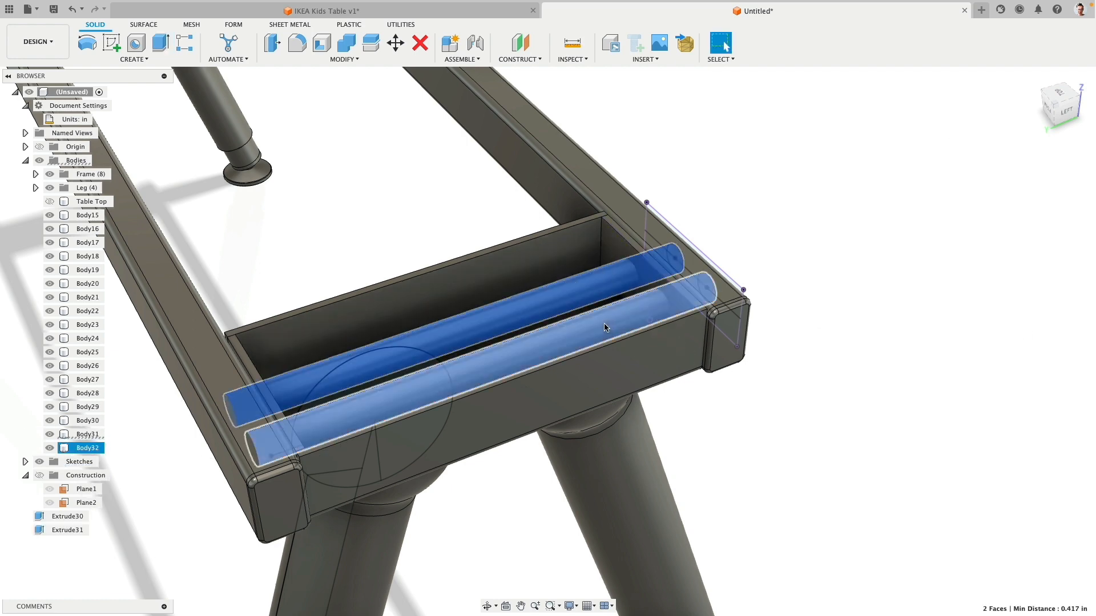
middle_click_drag(598, 303, 679, 296, "shift")
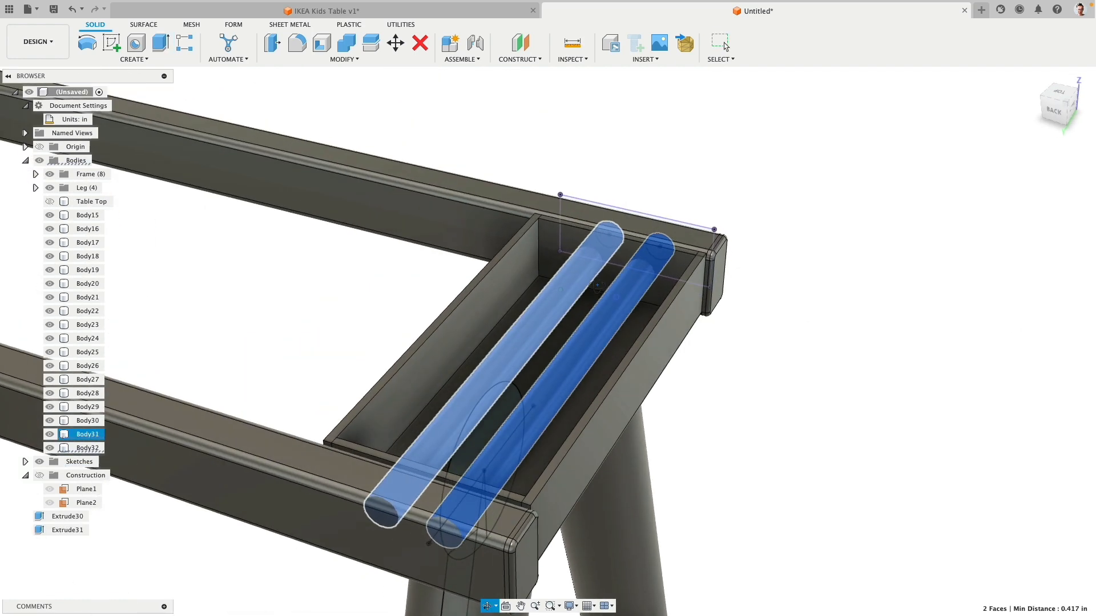
left_click(273, 42)
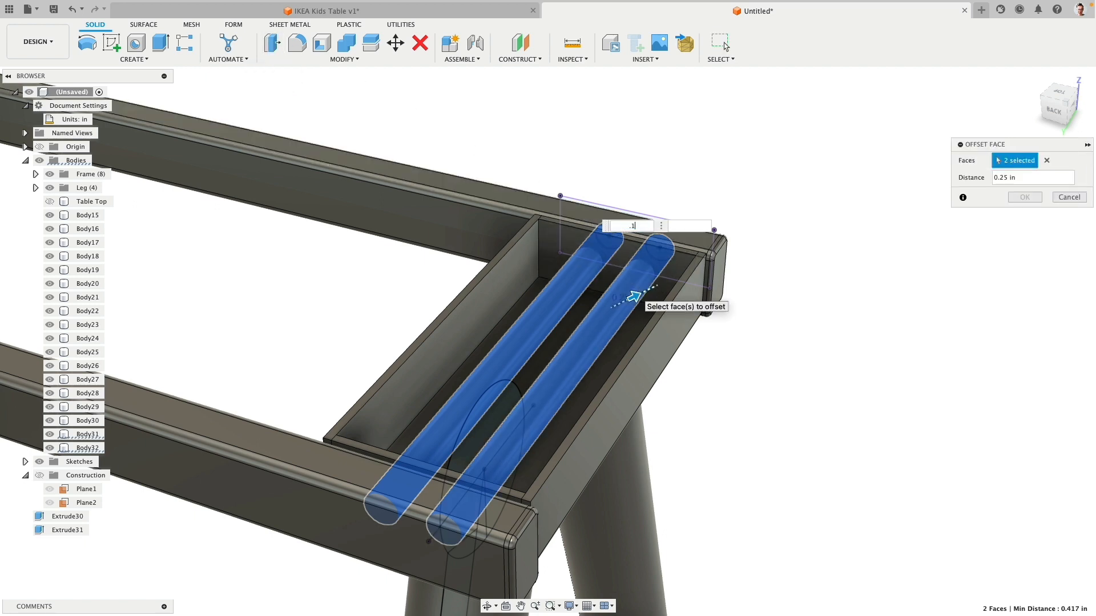
type(".125")
key("Return")
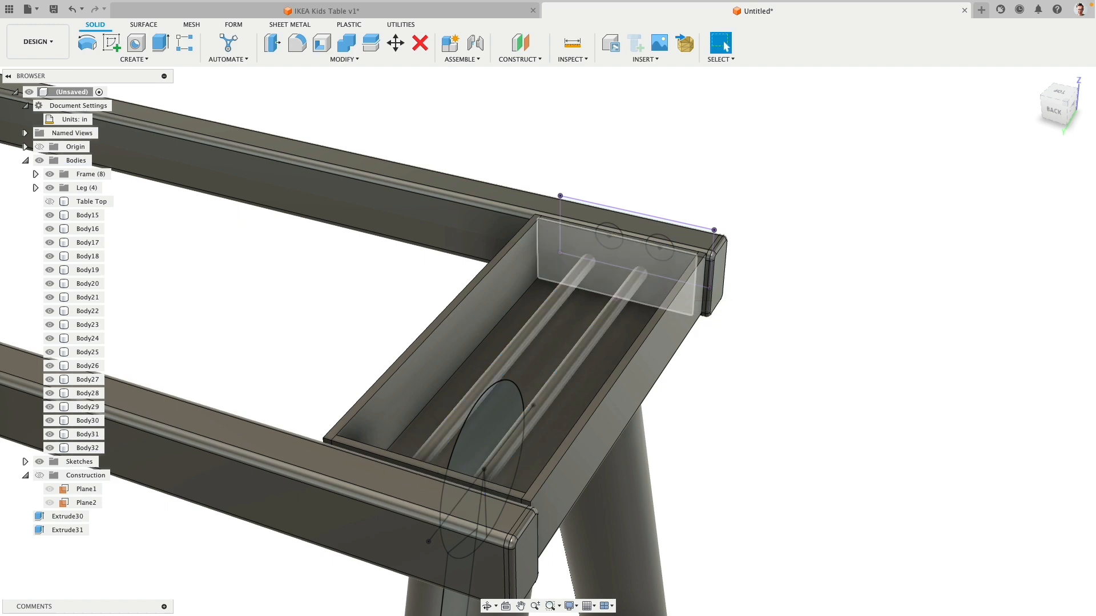
Step: Cut the front rail with both rods using Combine, keeping the tool bodies
mouse_move(800, 315)
middle_mouse_down("shift")
mouse_move(734, 300)
mouse_move(792, 314)
middle_mouse_up("shift")
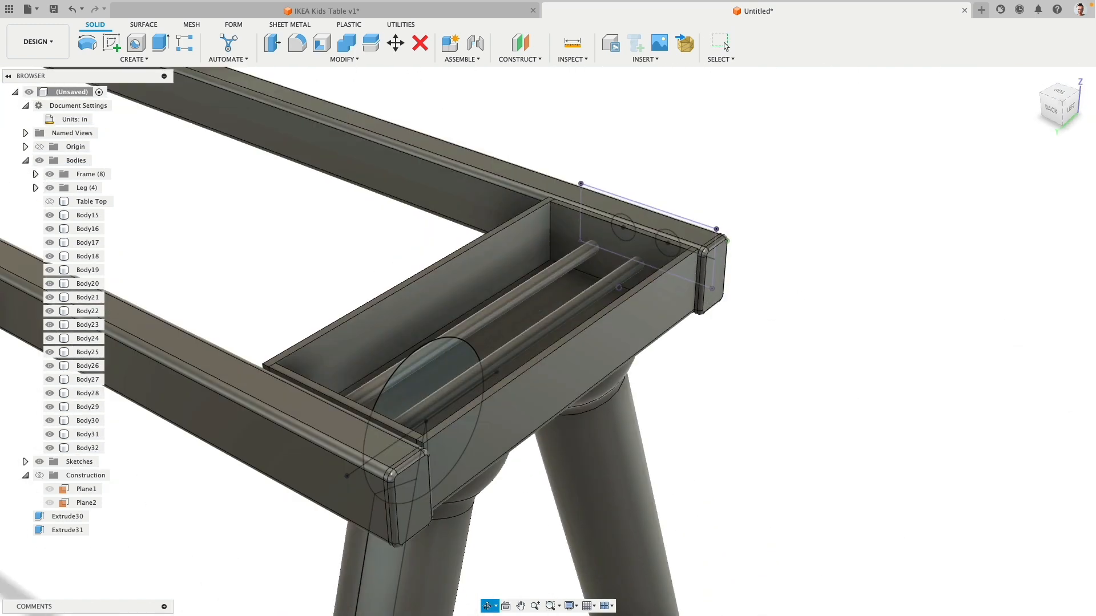
left_click(347, 43)
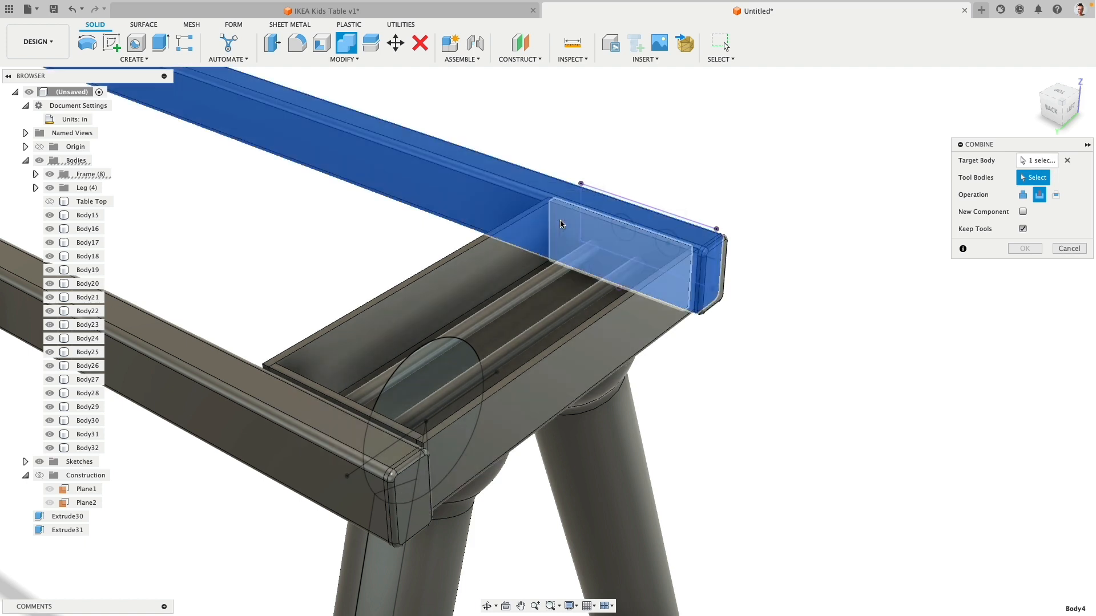
left_click(528, 289)
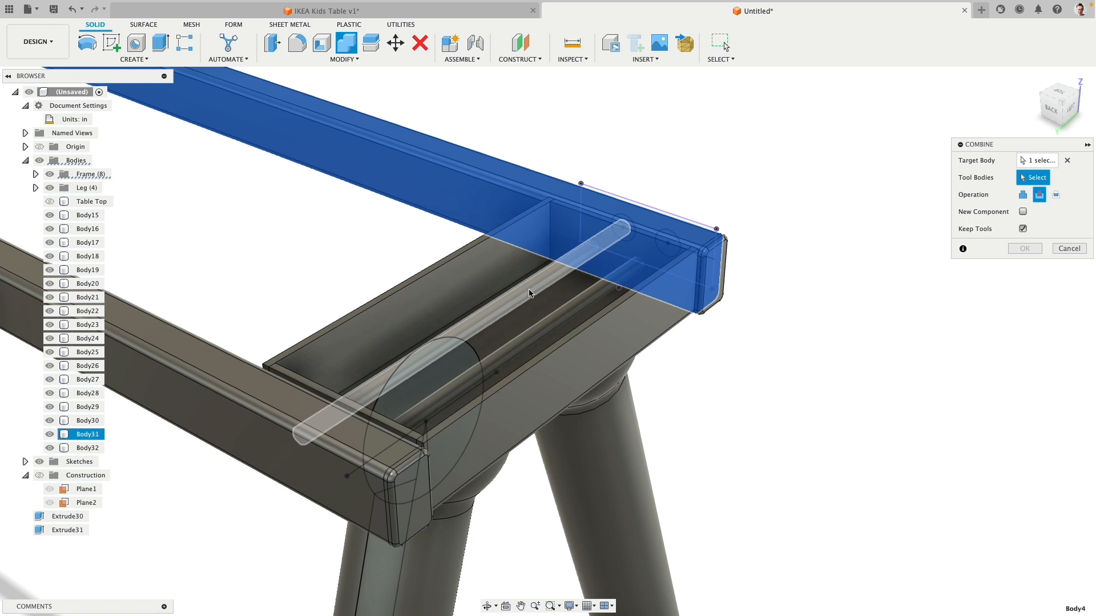
left_click(589, 296)
right_click(798, 209)
left_click(799, 172)
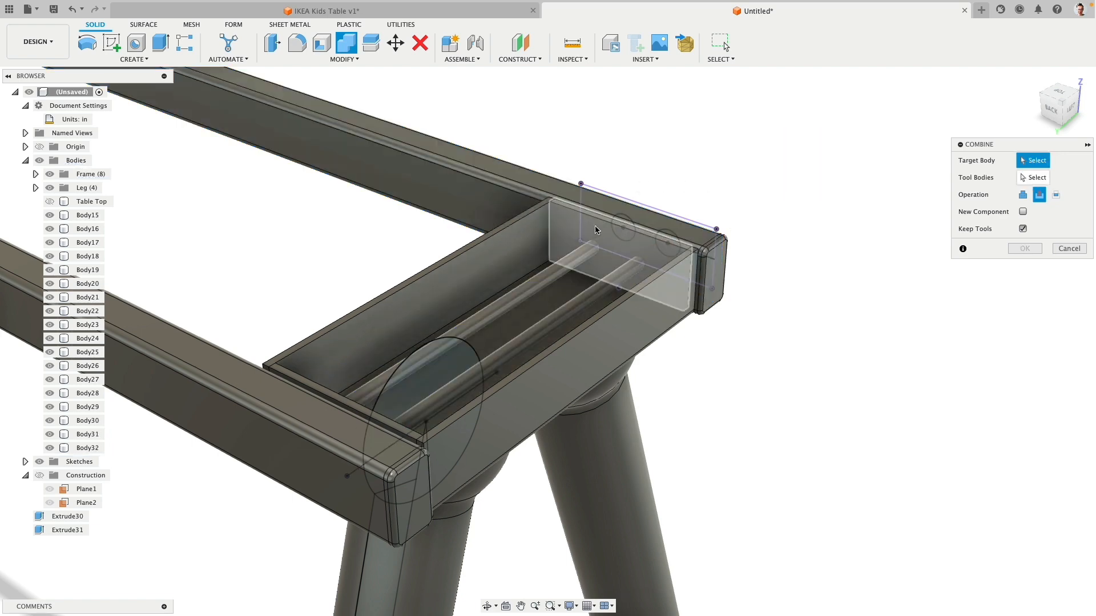
Step: Cut the tray's wall beside the front rail with both rods, keeping the tool bodies
left_click(594, 230)
left_click(502, 333)
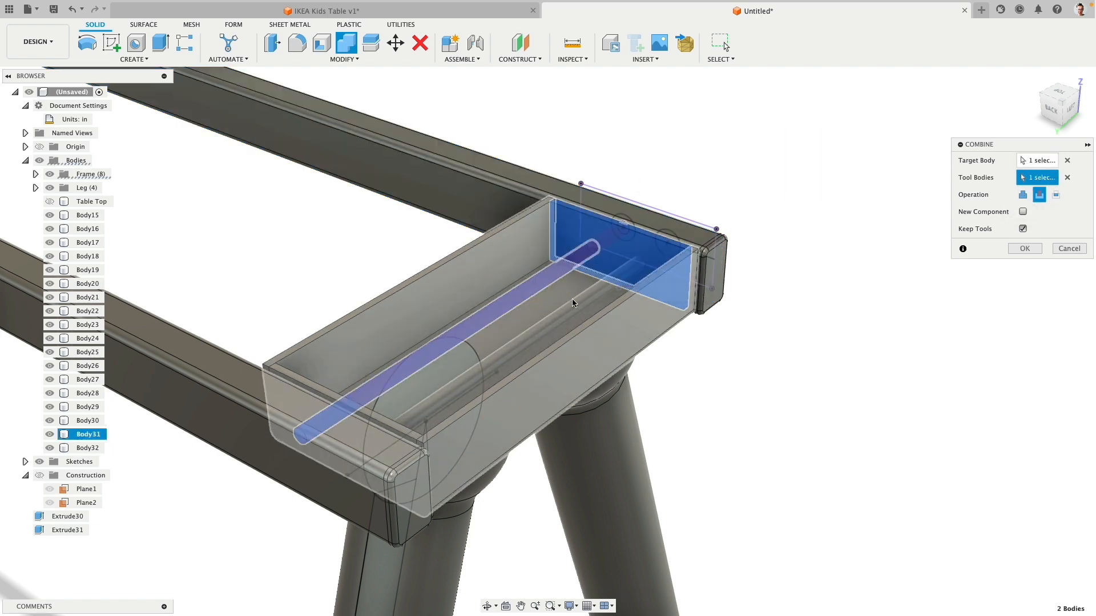
left_click(548, 350)
middle_click_drag(548, 351, 443, 288, "shift")
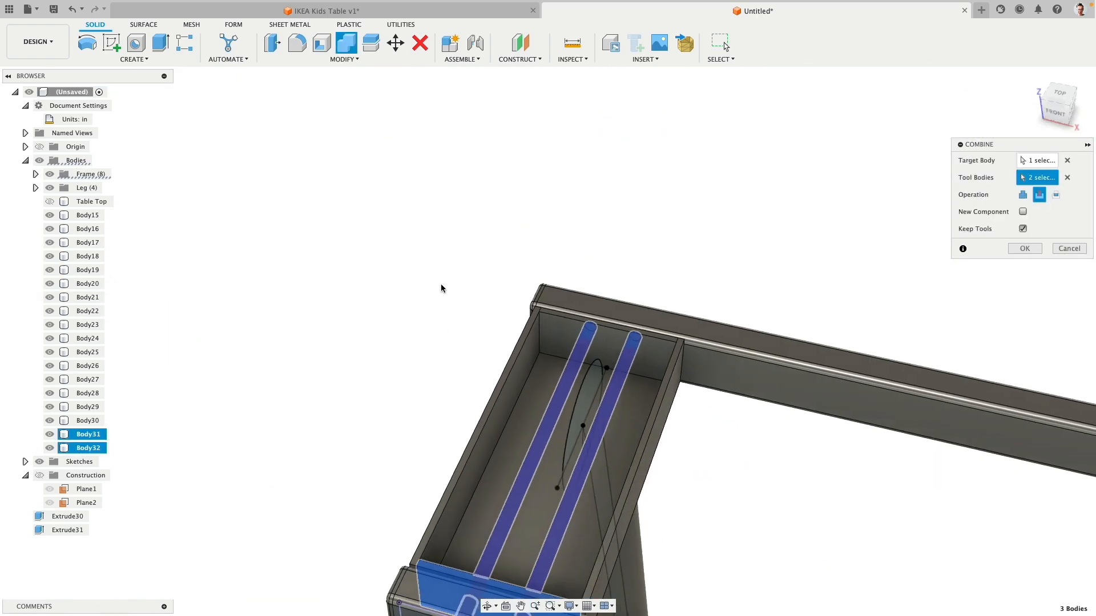
right_click(443, 289)
left_click(440, 244)
Step: Cut the tray's wall beside the rear rail with both rods, keeping the tool bodies
left_click(557, 337)
left_click(571, 371)
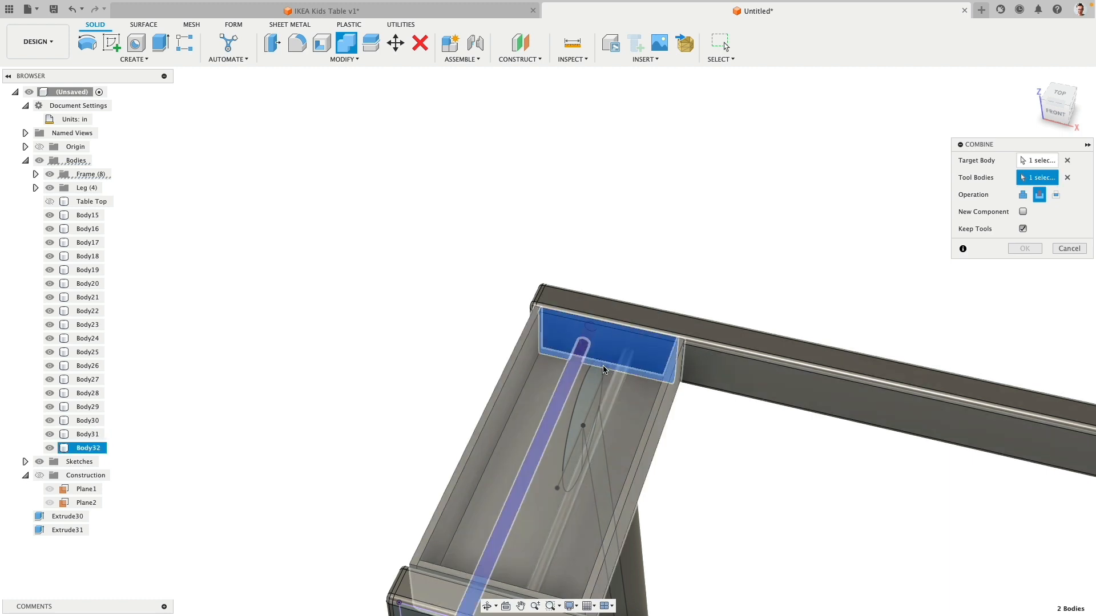
left_click(616, 378)
right_click(362, 273)
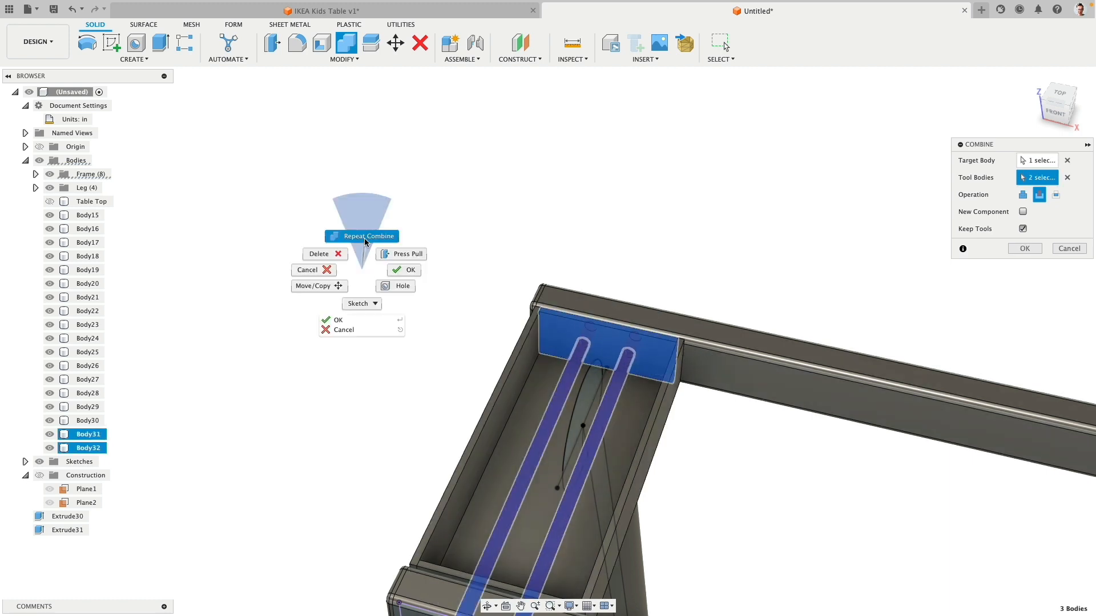
left_click(365, 241)
Step: Cut the rear rail with both rods using Combine, keeping the tool bodies
left_click(606, 308)
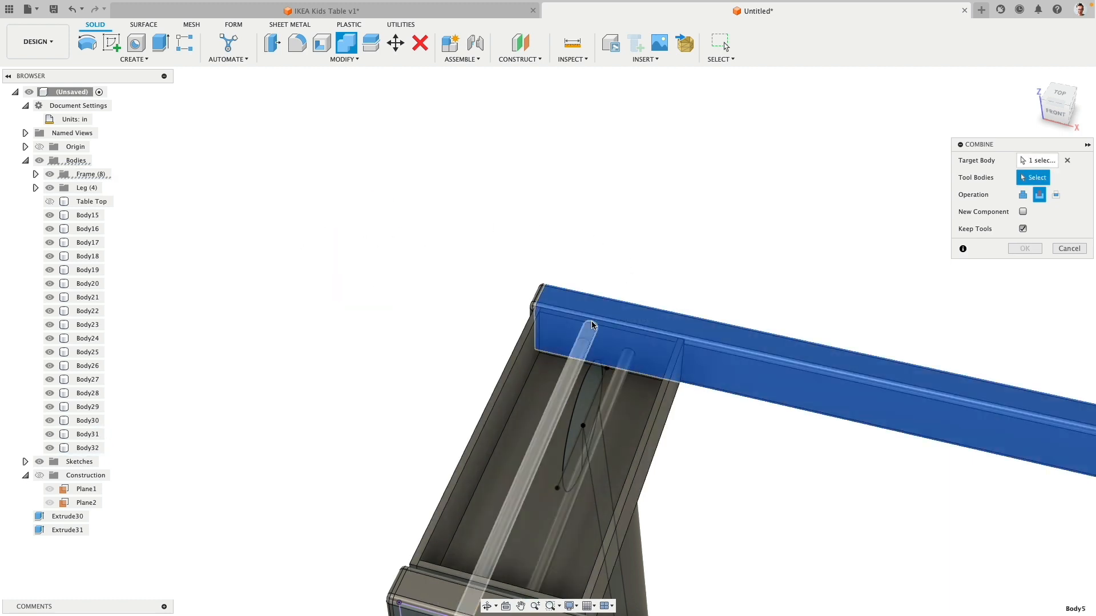
left_click(575, 363)
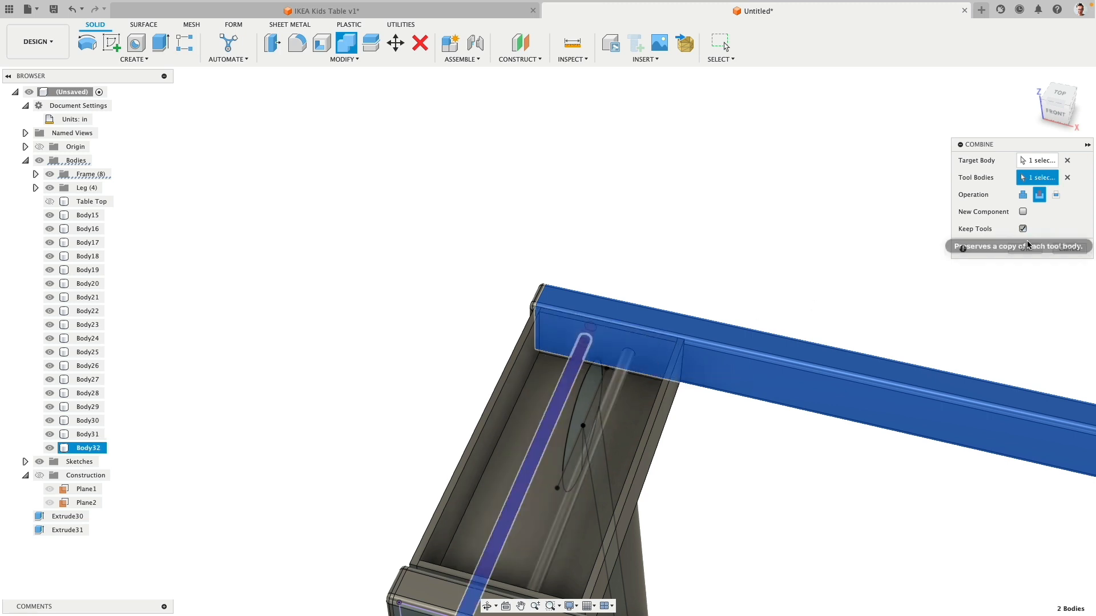
left_click(616, 401)
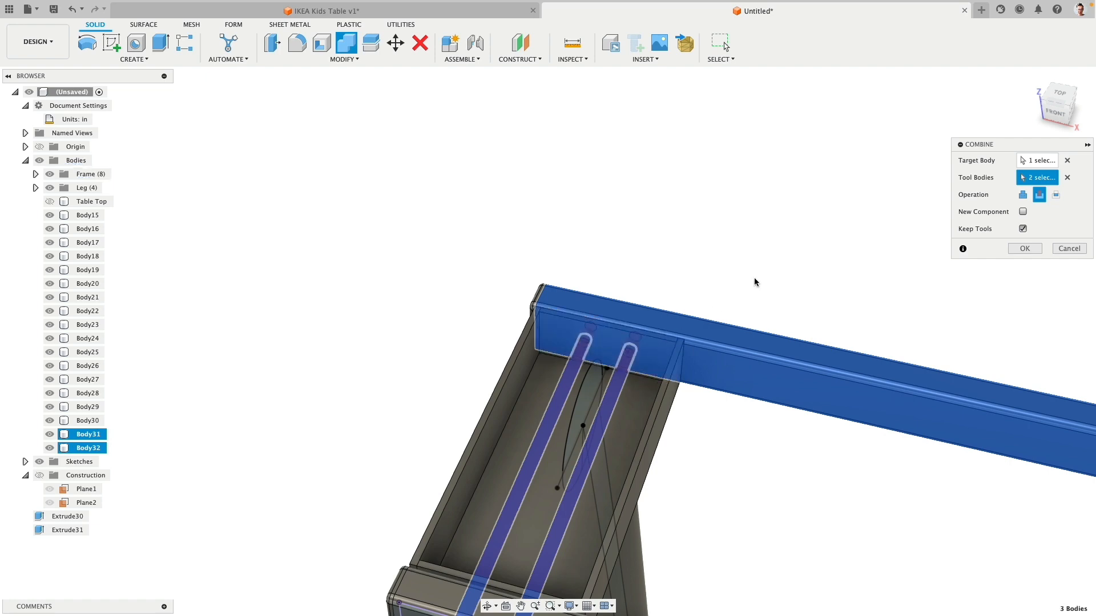
middle_click_drag(497, 244, 634, 232, "shift")
left_click(1027, 250)
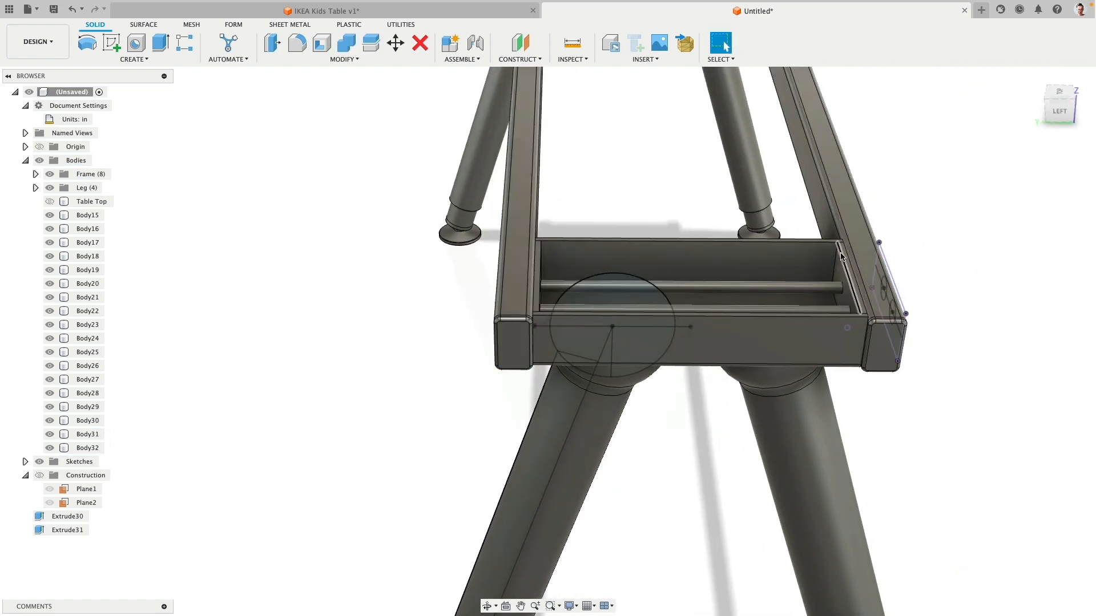
Step: Move both rods about 7.69 in along Y, out of the tray and past the rear rail
middle_click_drag(543, 251, 279, 311, "shift")
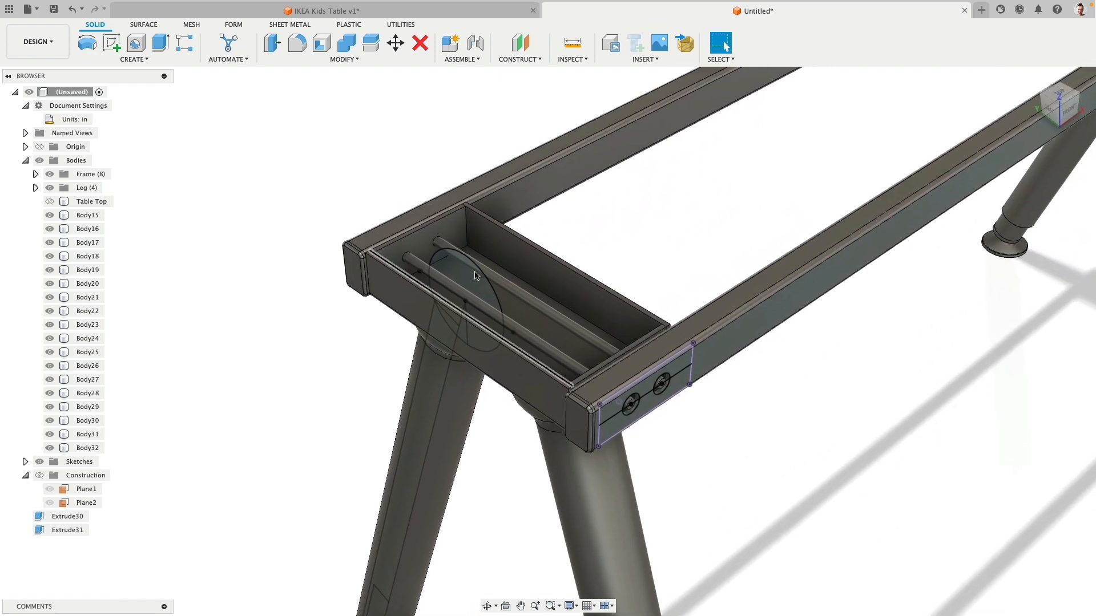
double_click(509, 287)
left_click(189, 372)
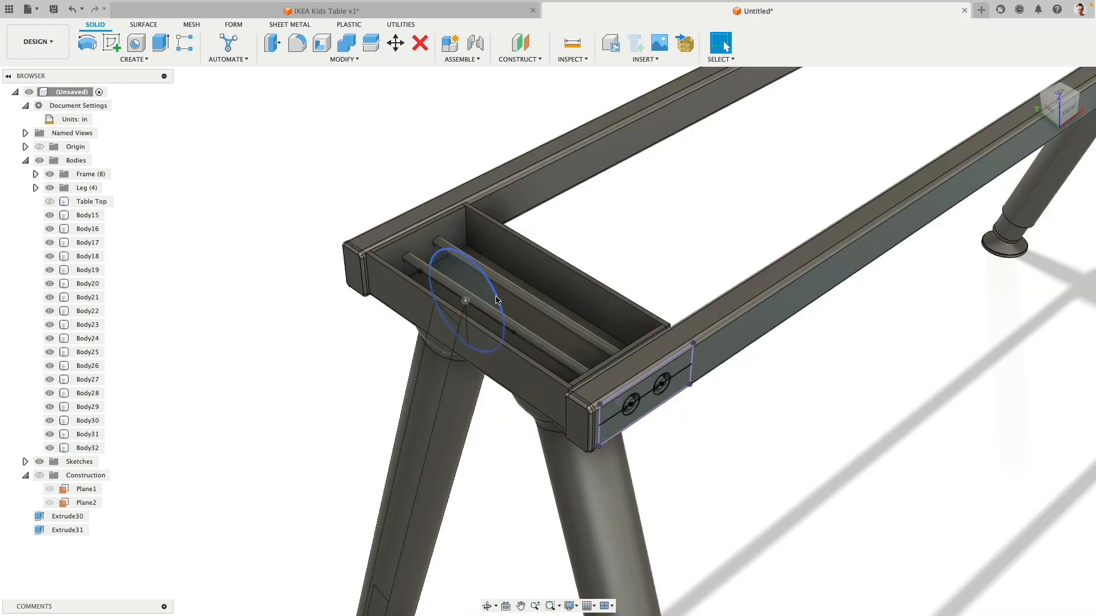
left_click(88, 437)
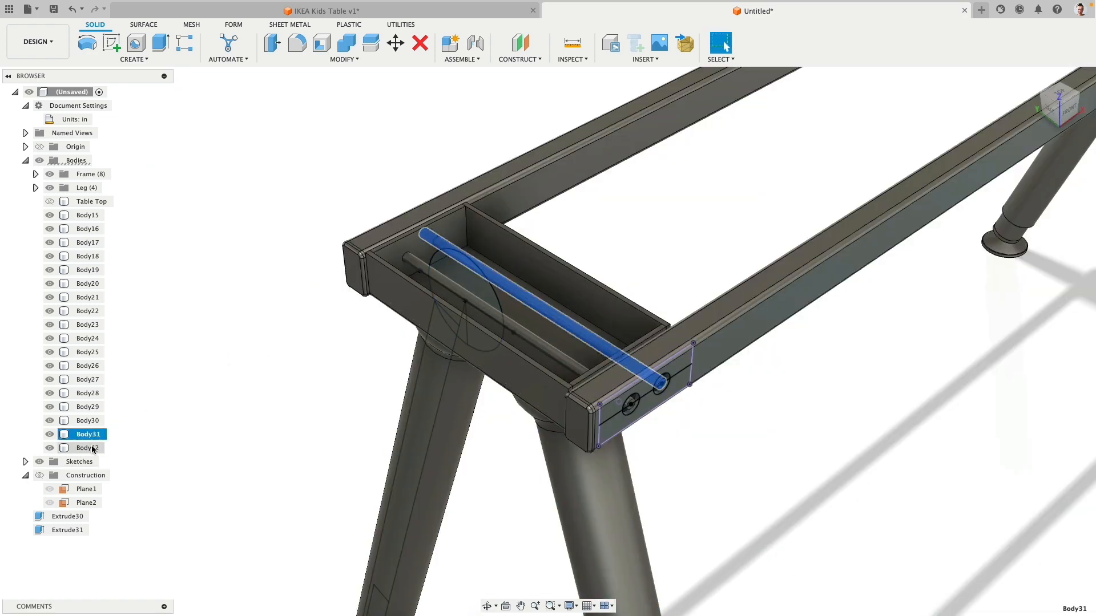
left_click(88, 448, "shift")
left_click(396, 44)
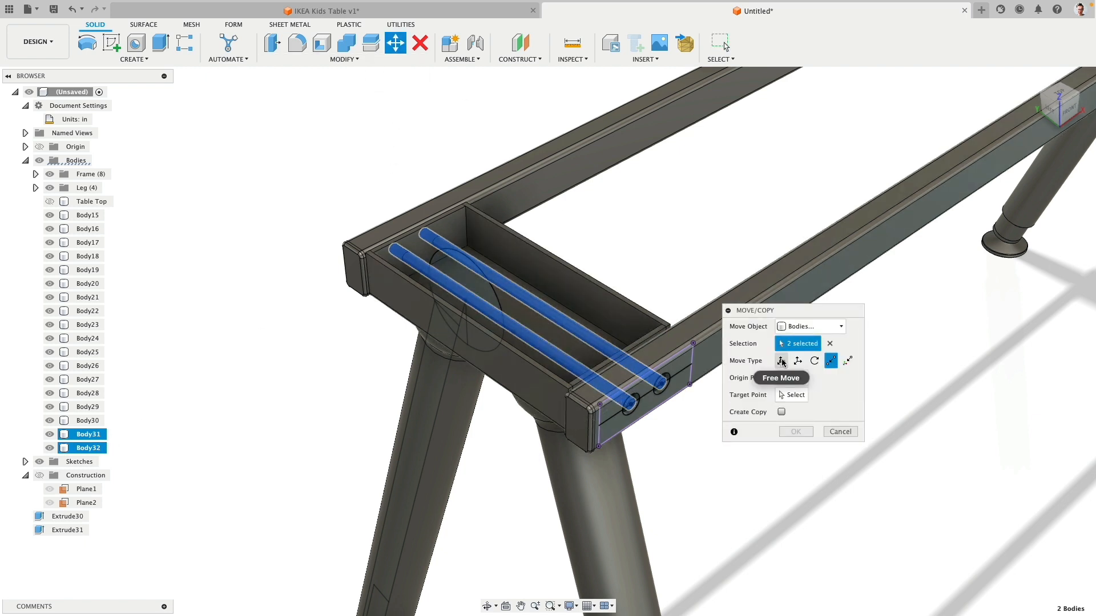
left_click(782, 360)
left_click_drag(640, 380, 307, 261)
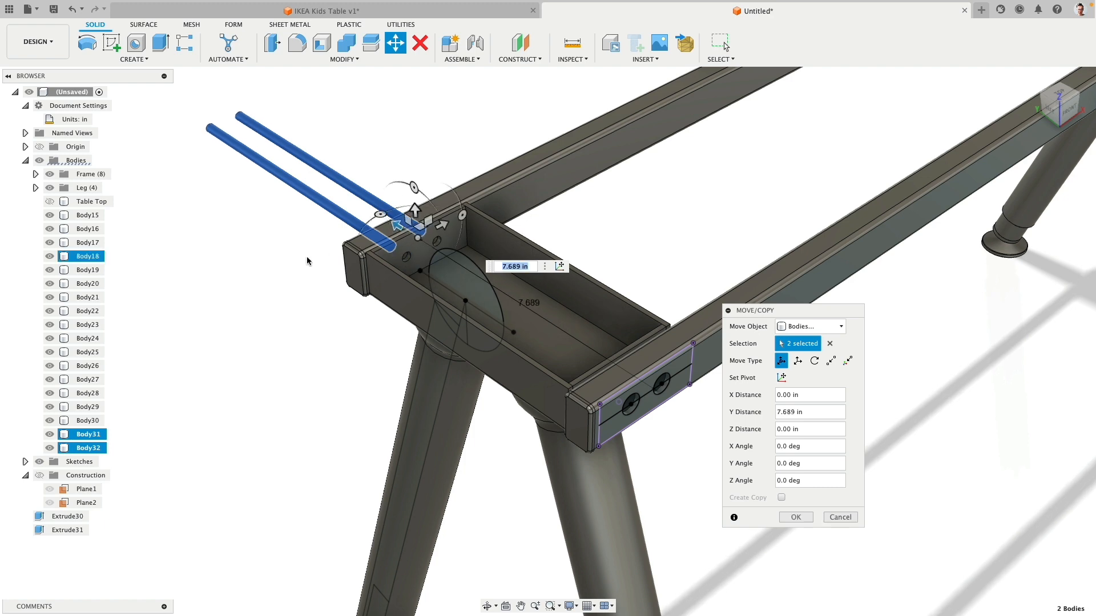
middle_click_drag(307, 260, 372, 260, "shift")
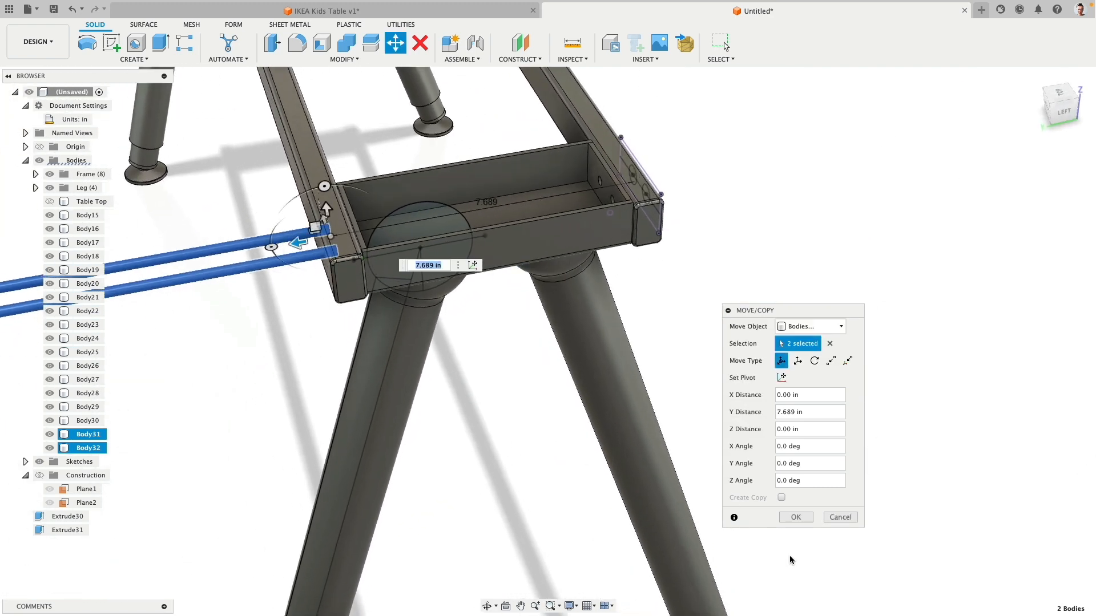
left_click(795, 517)
Step: Delete both rod bodies
left_click(269, 242)
key("Delete")
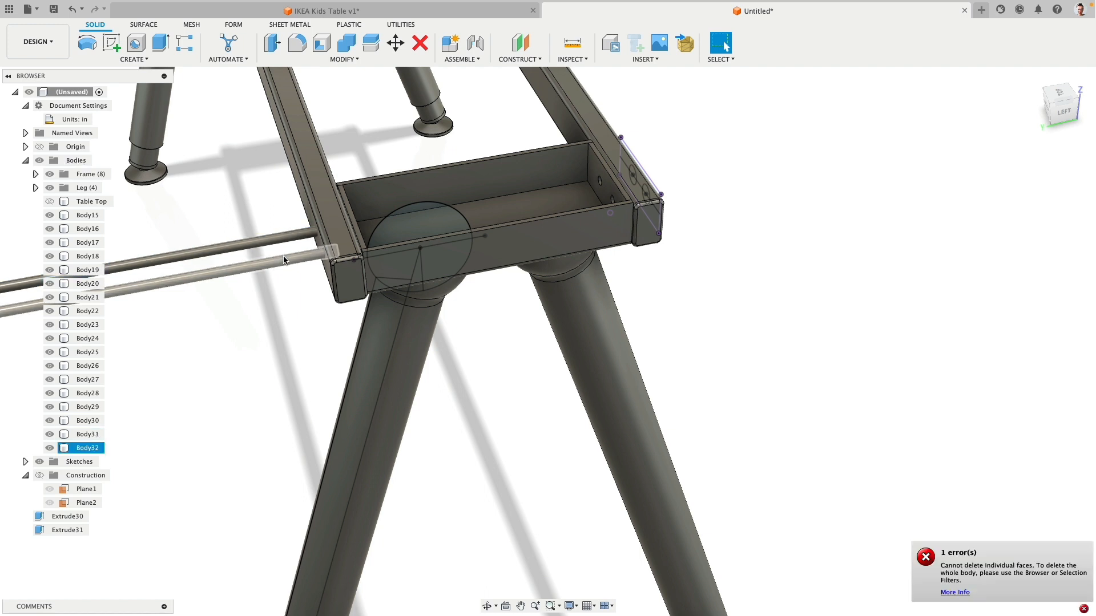
left_click(88, 435, "shift")
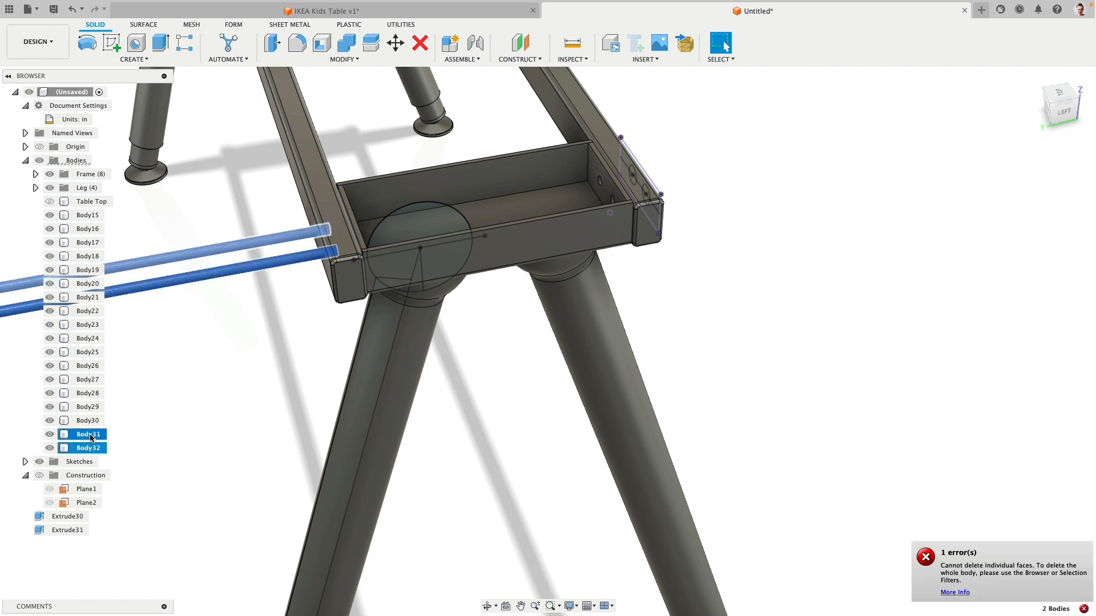
key("Delete")
Step: Extrude both circles on the front rail about 1.63 in outward as new bodies
left_click(273, 43)
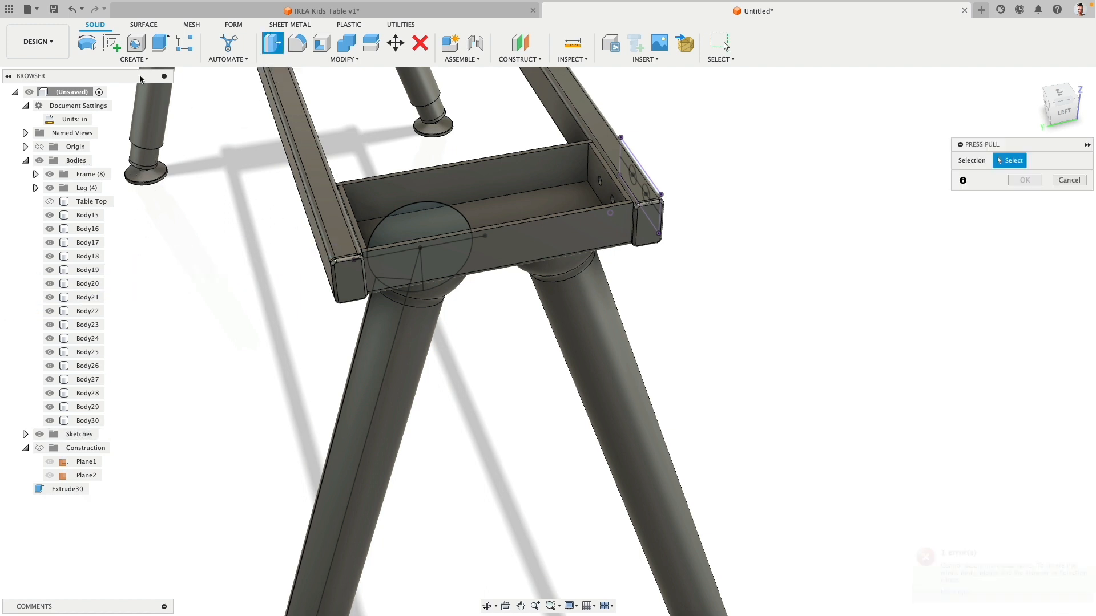
key("e")
middle_click_drag(440, 234, 348, 197, "shift")
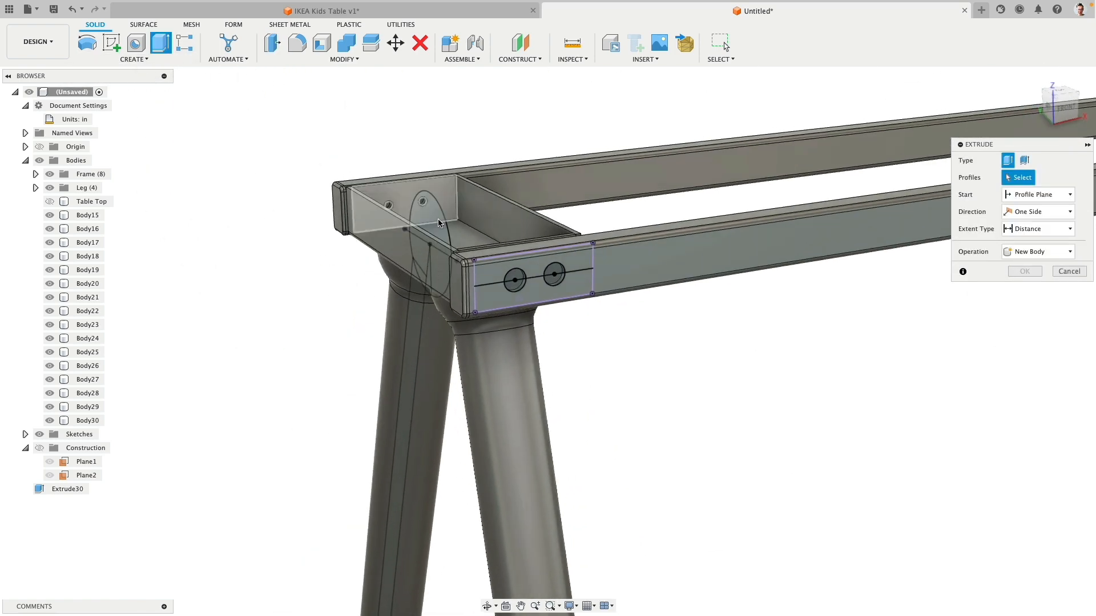
scroll(574, 255, "up", 5)
left_click(461, 305)
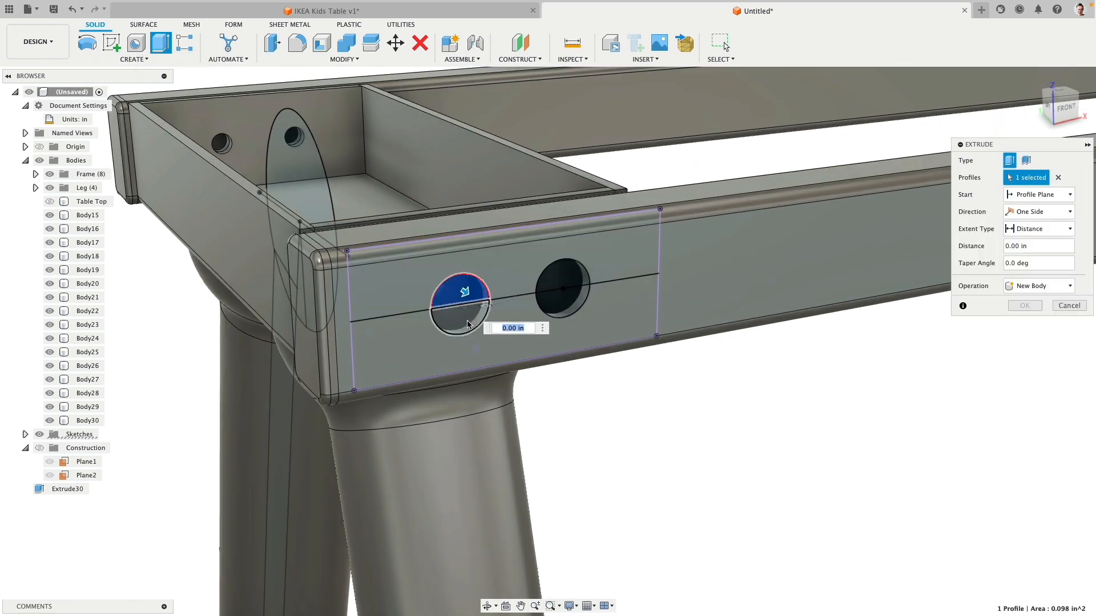
left_click(557, 310)
left_click(557, 310)
left_click(564, 281)
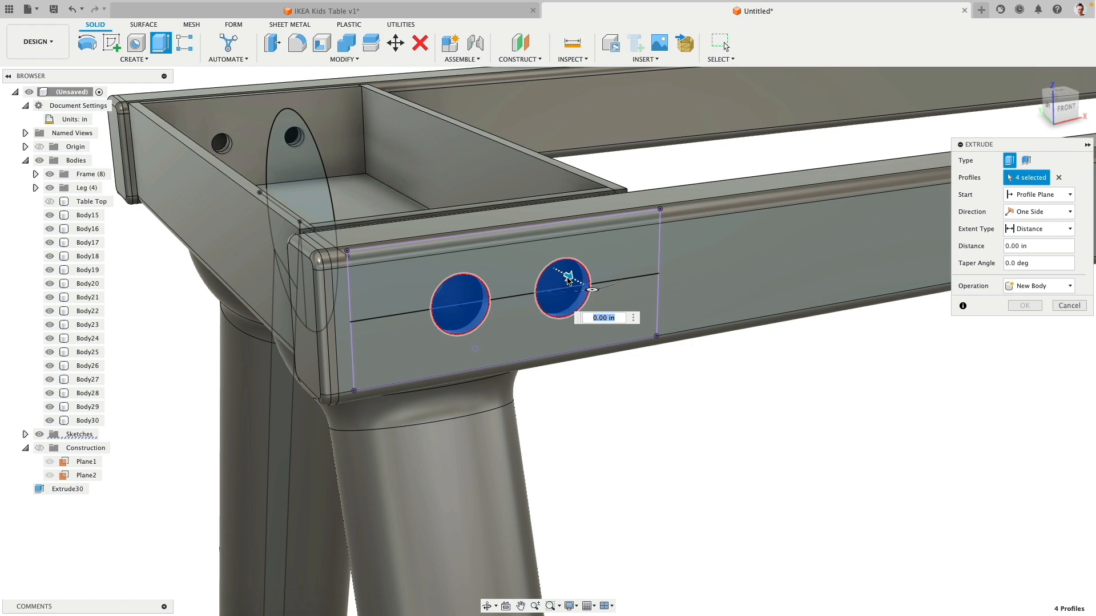
left_click_drag(569, 280, 678, 340)
scroll(677, 342, "down", 5)
middle_click_drag(677, 344, 817, 345, "shift")
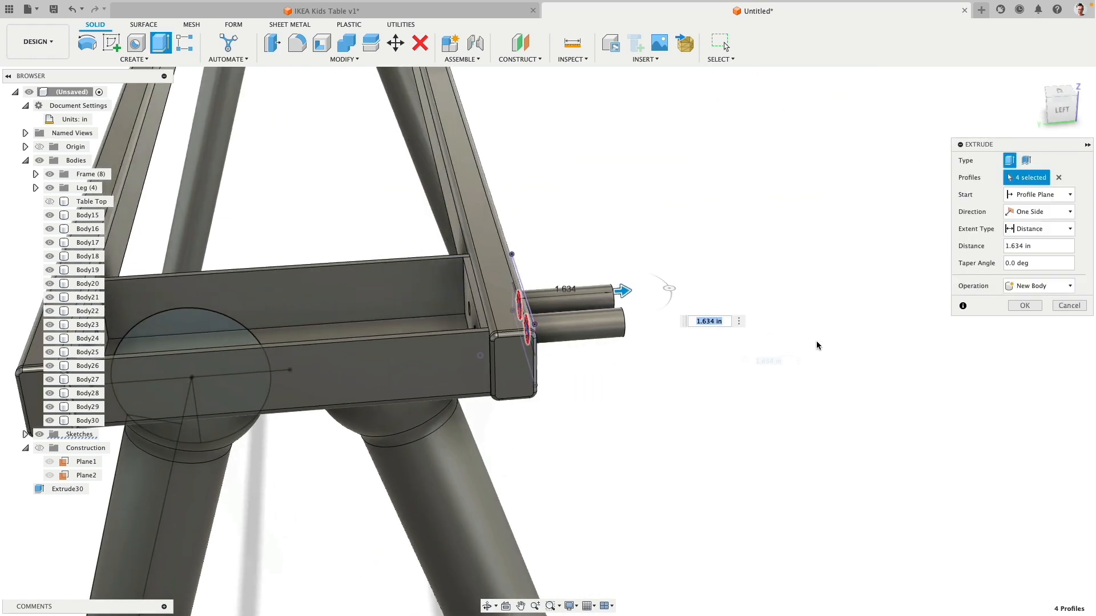
left_click(1026, 308)
Step: Move the two new cylinders about -9.34 in along Z so they reach into the outer face of the rear rail
key("m")
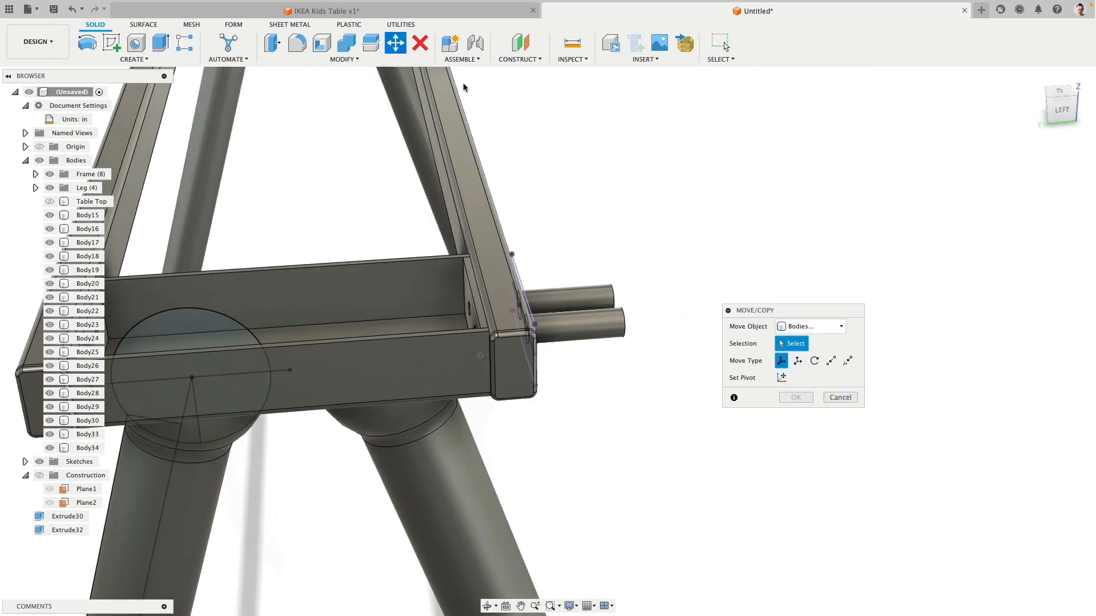
left_click(602, 294)
left_click(588, 322)
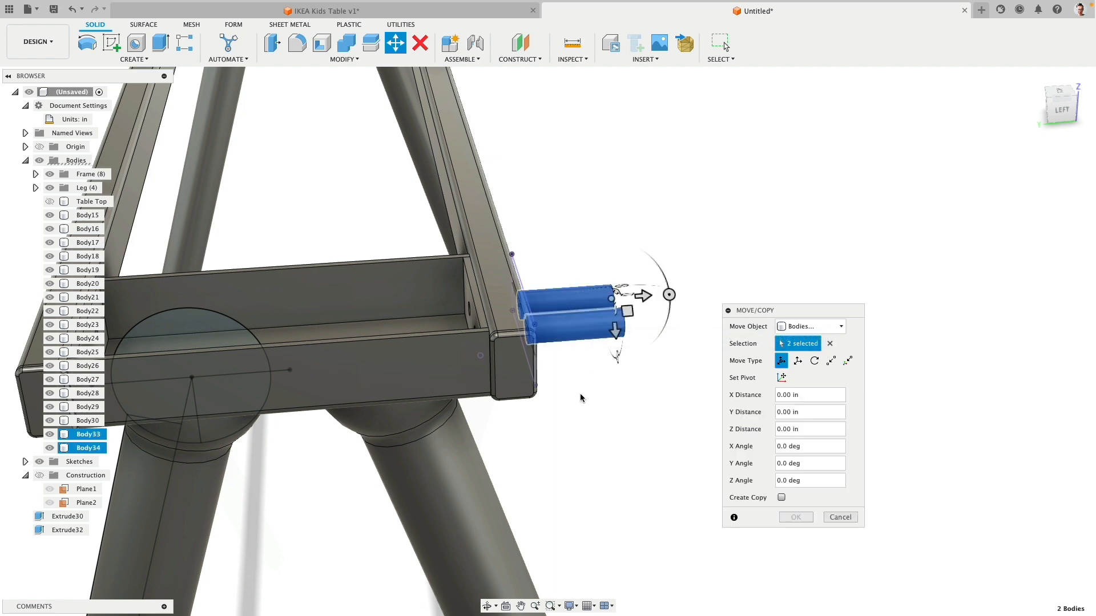
scroll(579, 399, "down", 5)
left_click_drag(629, 340, 329, 364)
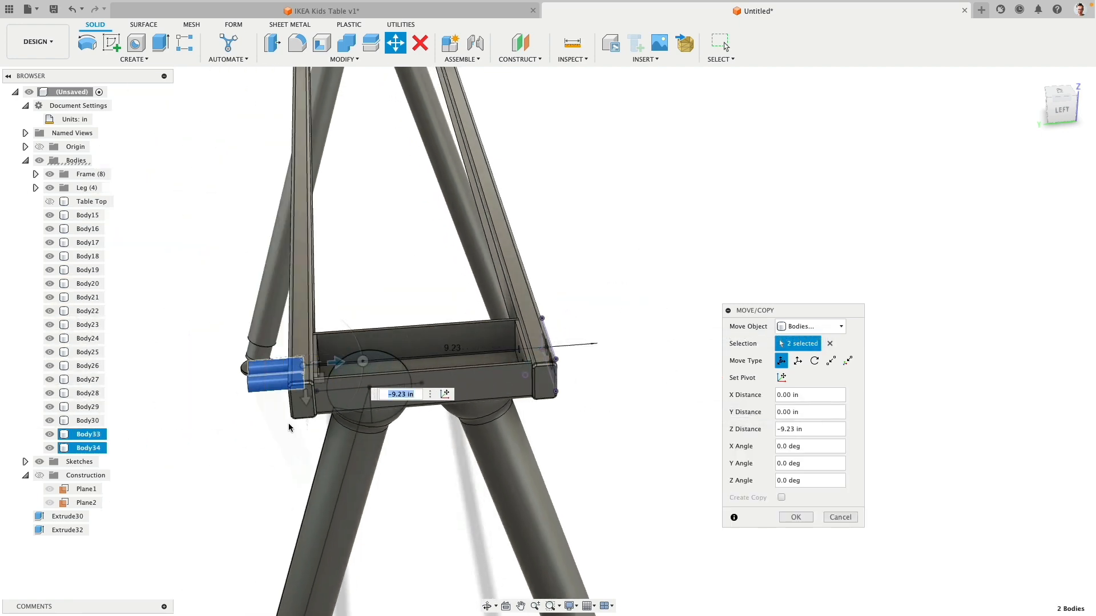
middle_click_drag(284, 424, 309, 354, "shift")
left_click_drag(309, 356, 310, 355)
left_click(796, 517)
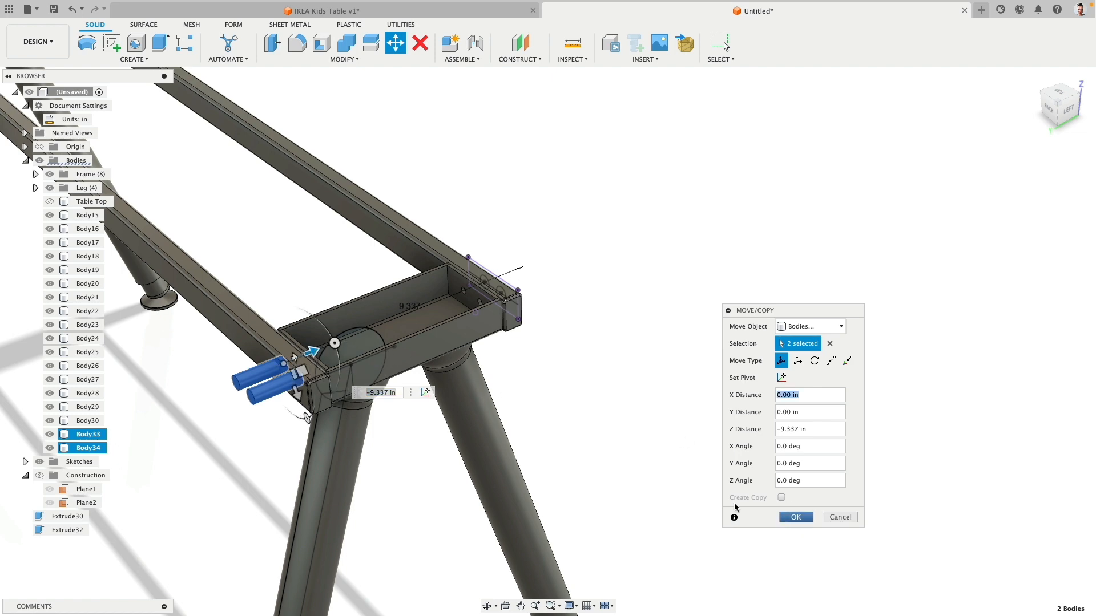
Step: Cut the rear rail with both cylinders using Combine, without keeping the tool bodies
scroll(229, 365, "up", 5)
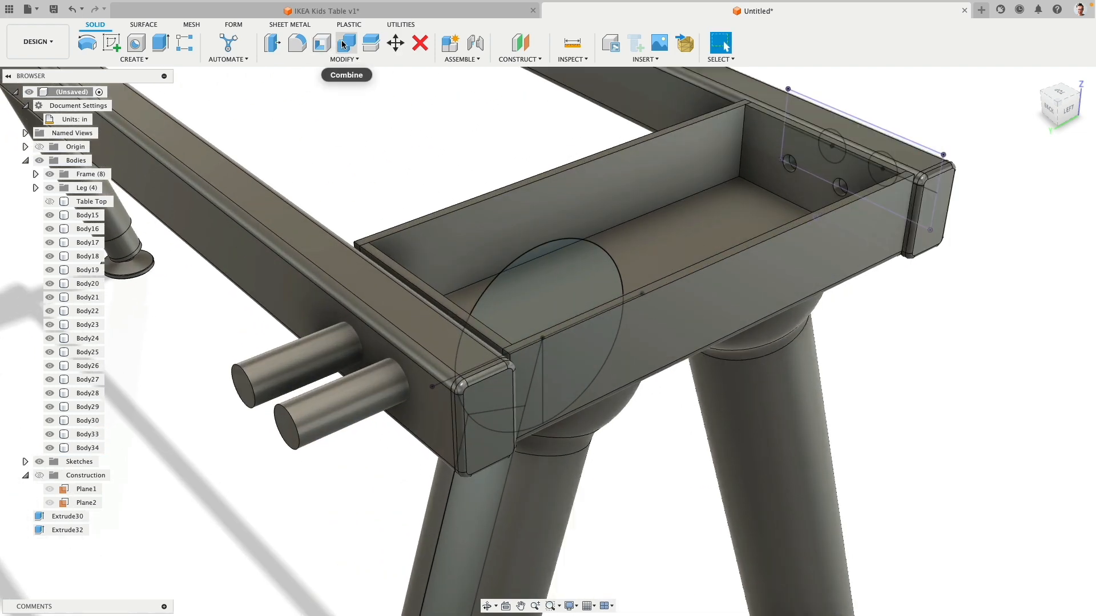
left_click(346, 42)
left_click(366, 245)
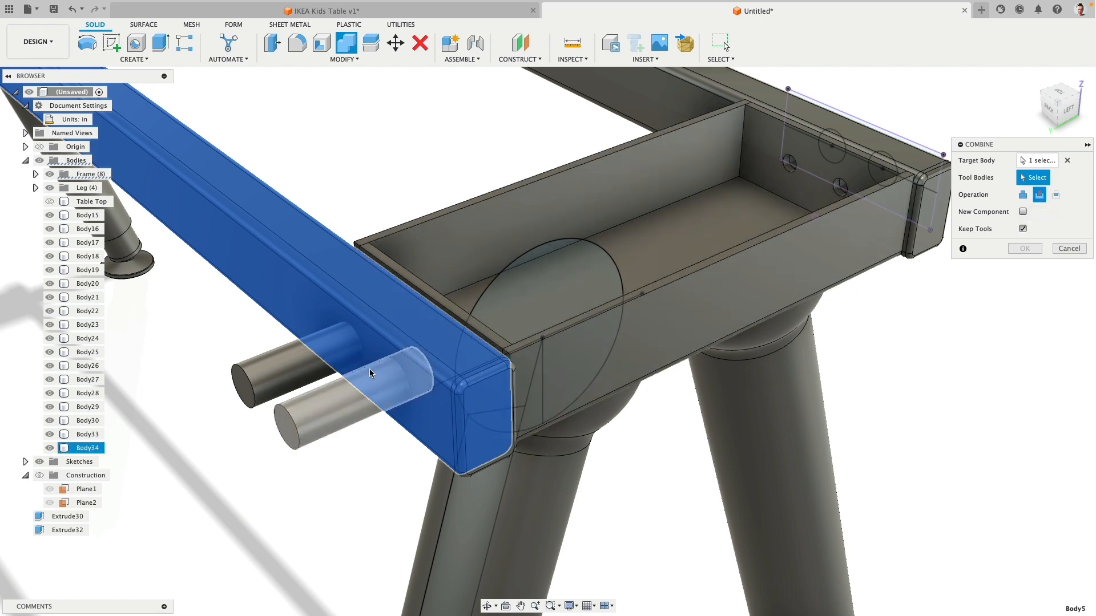
left_click(277, 364)
left_click(318, 409)
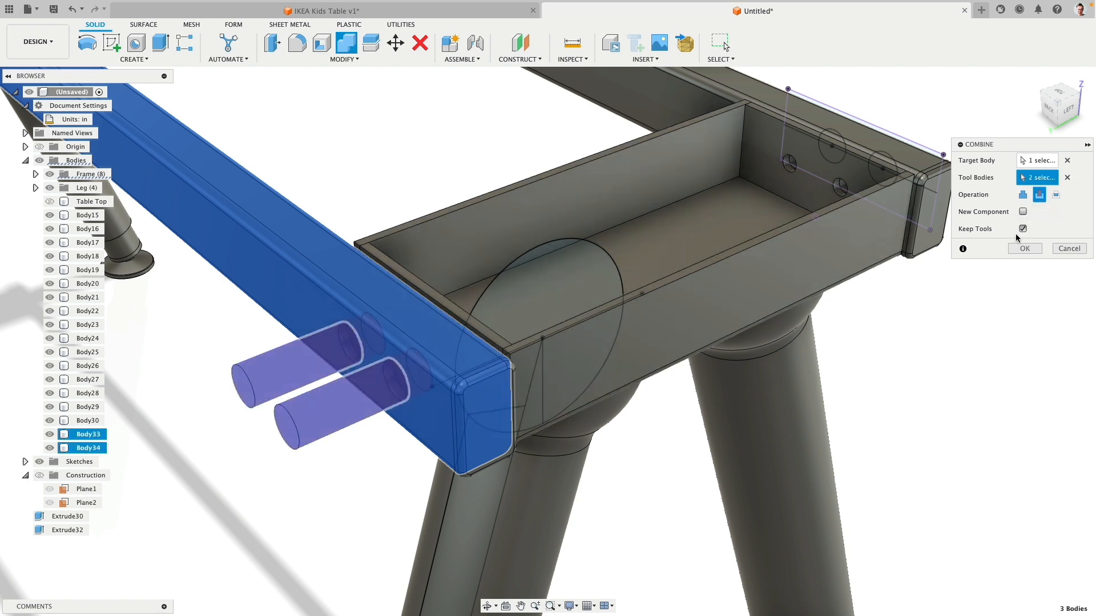
left_click(1024, 248)
scroll(421, 436, "down", 3)
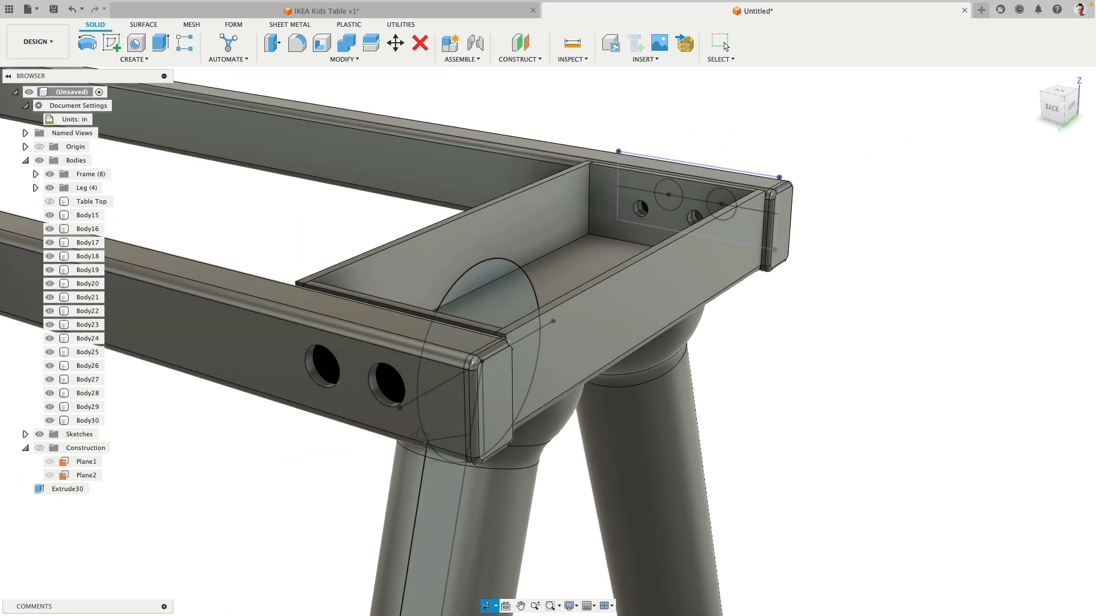
Step: Hide all sketches in the model
middle_click_drag(421, 436, 454, 426, "shift")
scroll(455, 416, "down", 3)
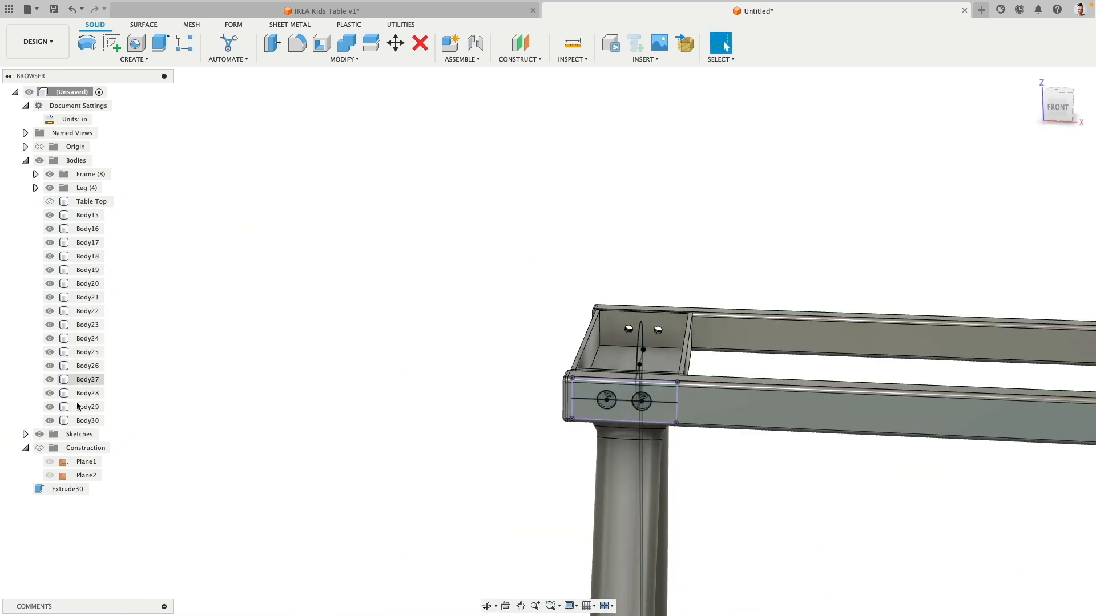
left_click(38, 448)
left_click(39, 435)
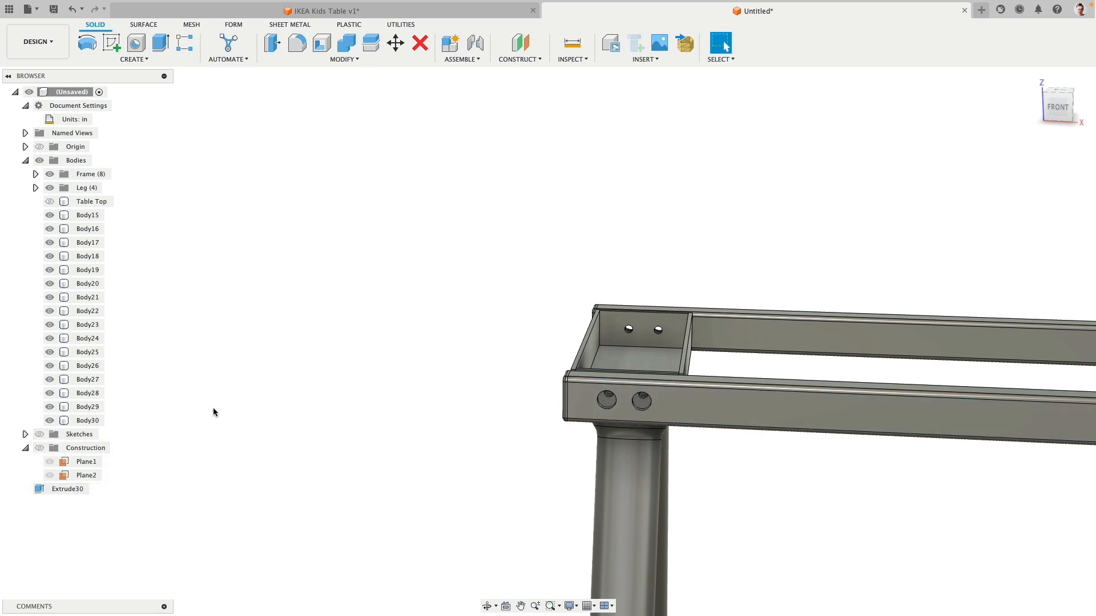
Step: Examine the table frame at both ends, checking the rail holes, trays and legs
middle_click_drag(292, 348, 230, 346, "shift")
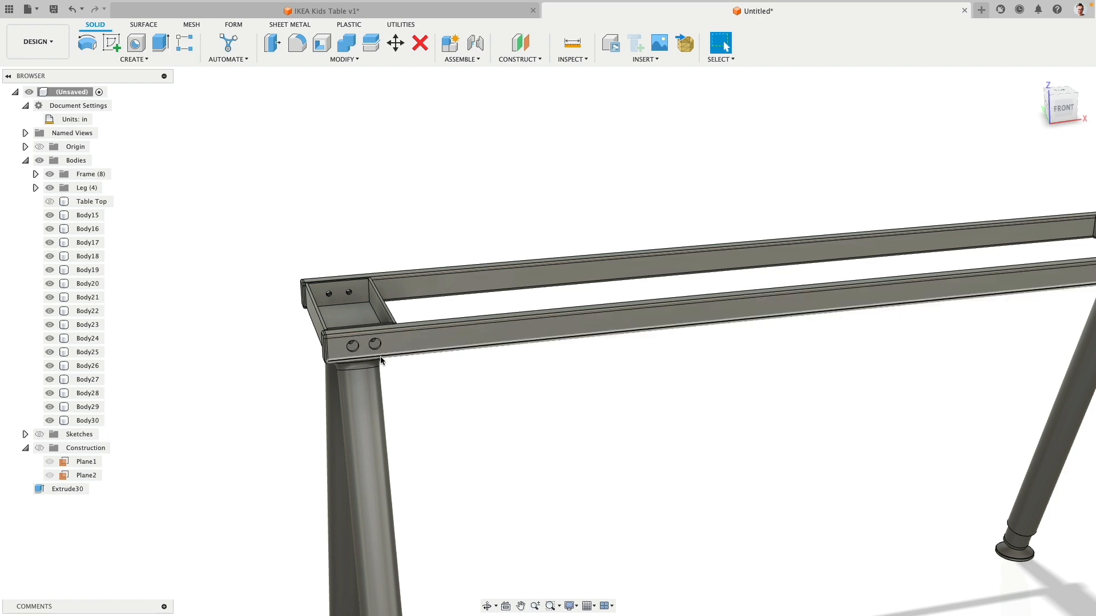
scroll(381, 357, "down", 3)
middle_click_drag(707, 389, 229, 434)
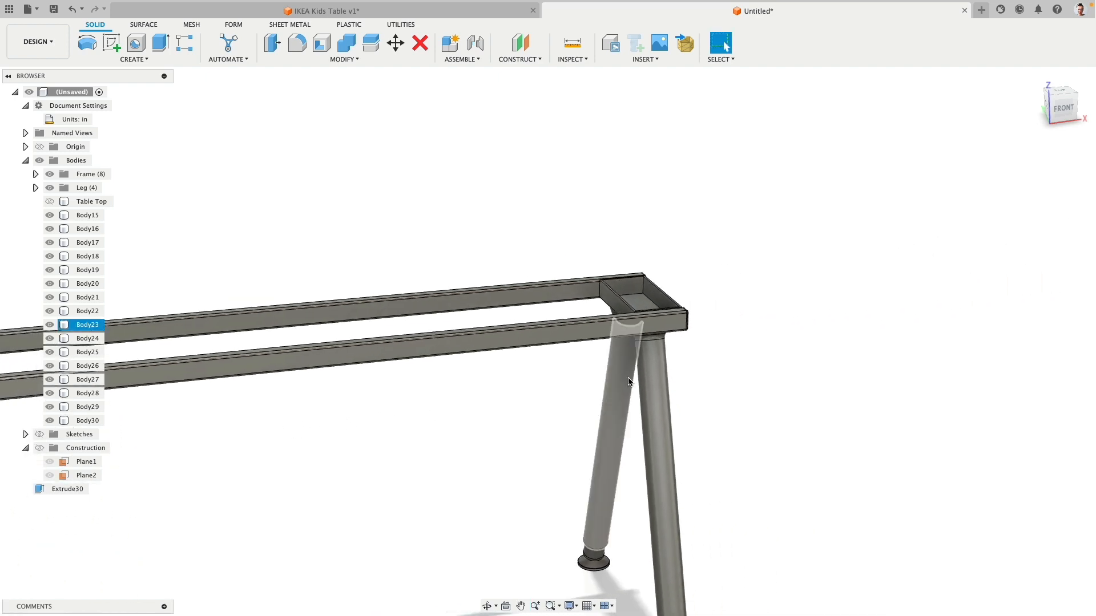
middle_click_drag(628, 383, 548, 396, "shift")
scroll(640, 346, "up", 5)
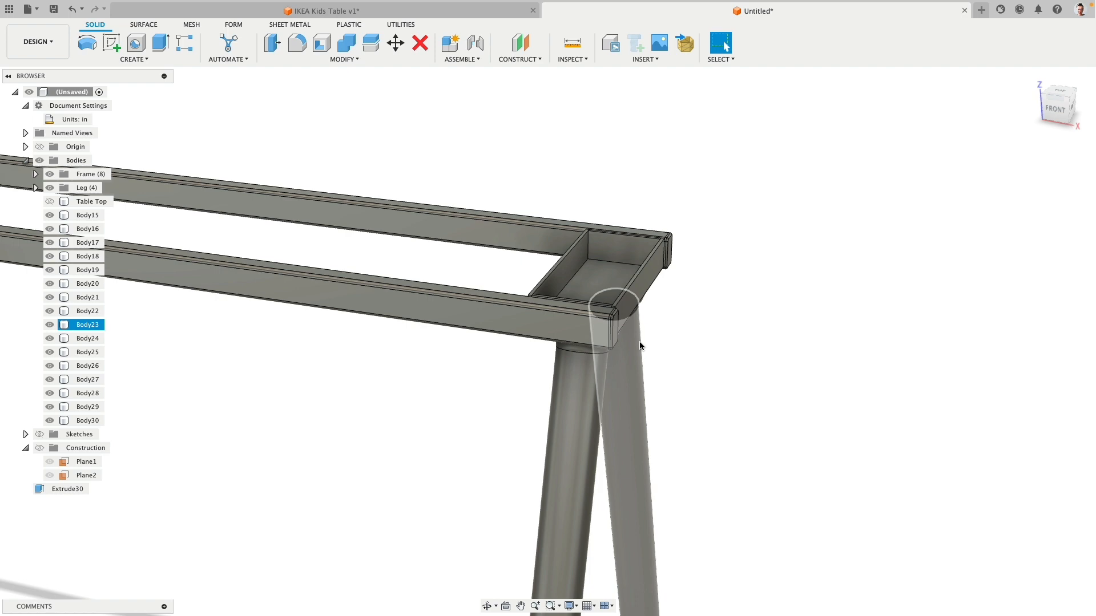
scroll(432, 384, "down", 5)
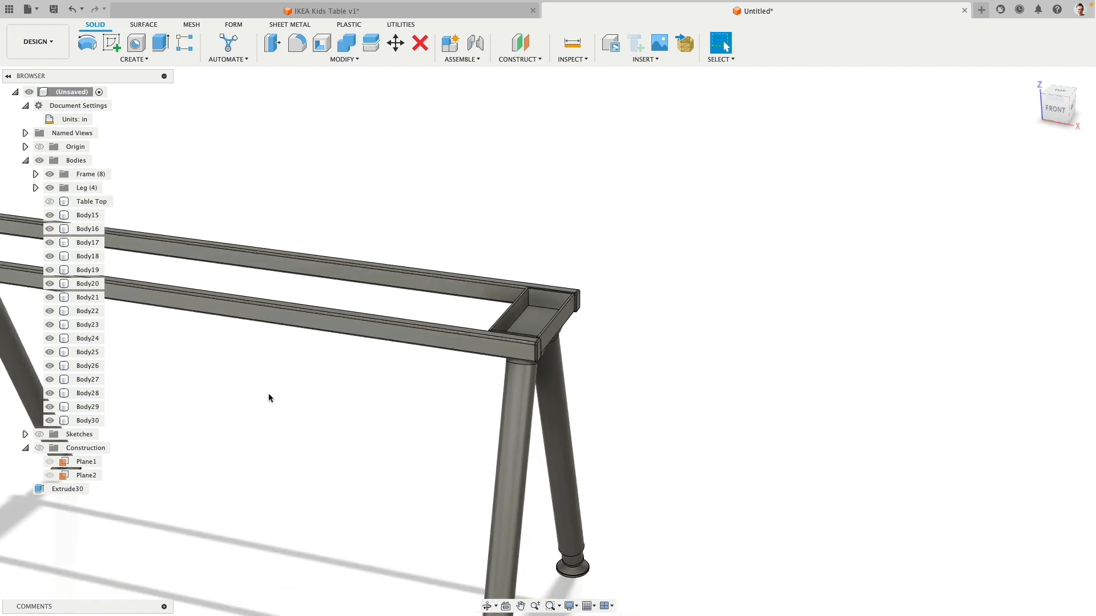
middle_click_drag(269, 396, 541, 366, "shift")
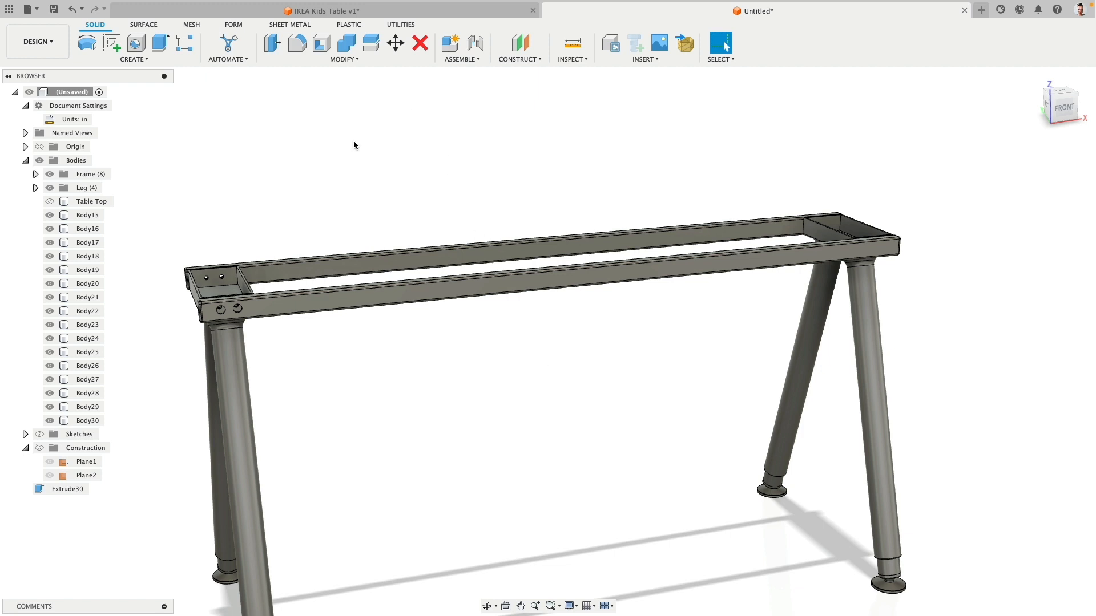
middle_click_drag(383, 187, 378, 187, "shift")
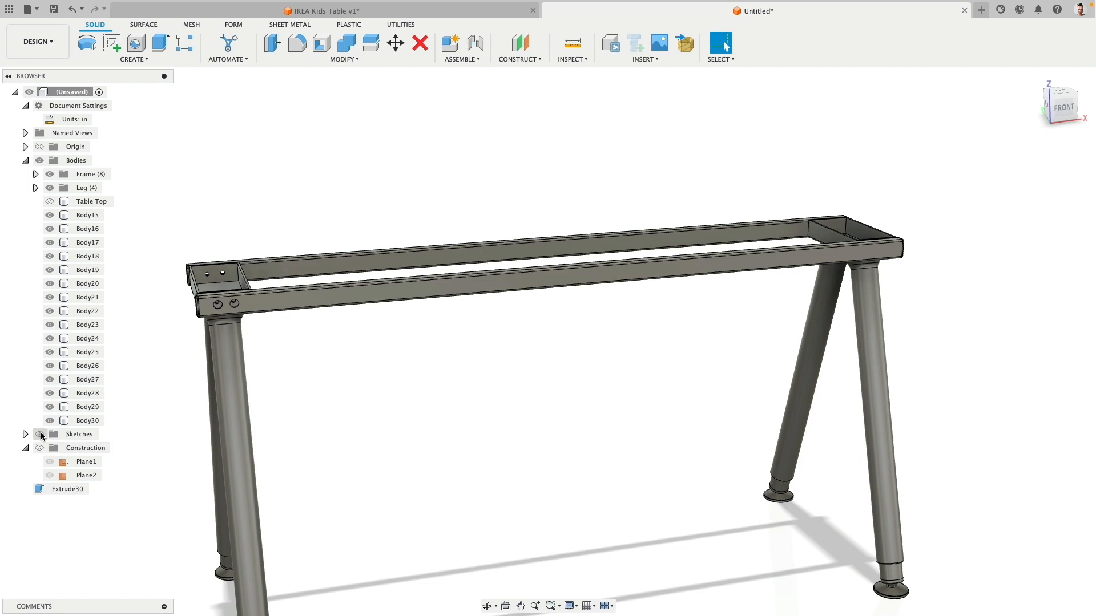
Step: Show the sketches and extrude both circles on the front rail about 0.396 in outward
left_click(39, 434)
scroll(194, 257, "up", 5)
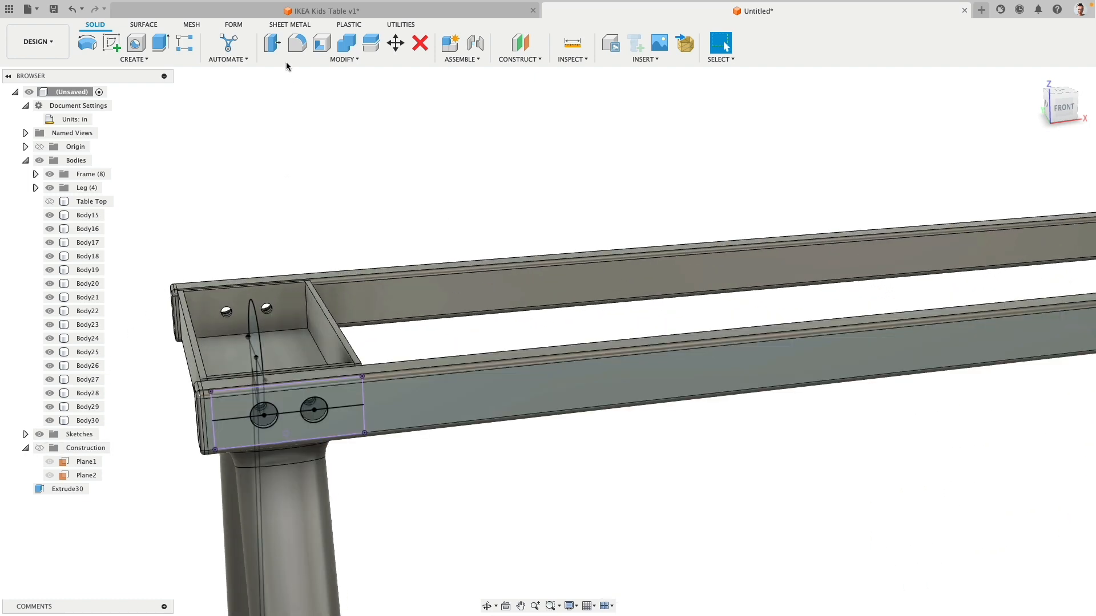
left_click(160, 43)
scroll(264, 427, "up", 3)
left_click(281, 374)
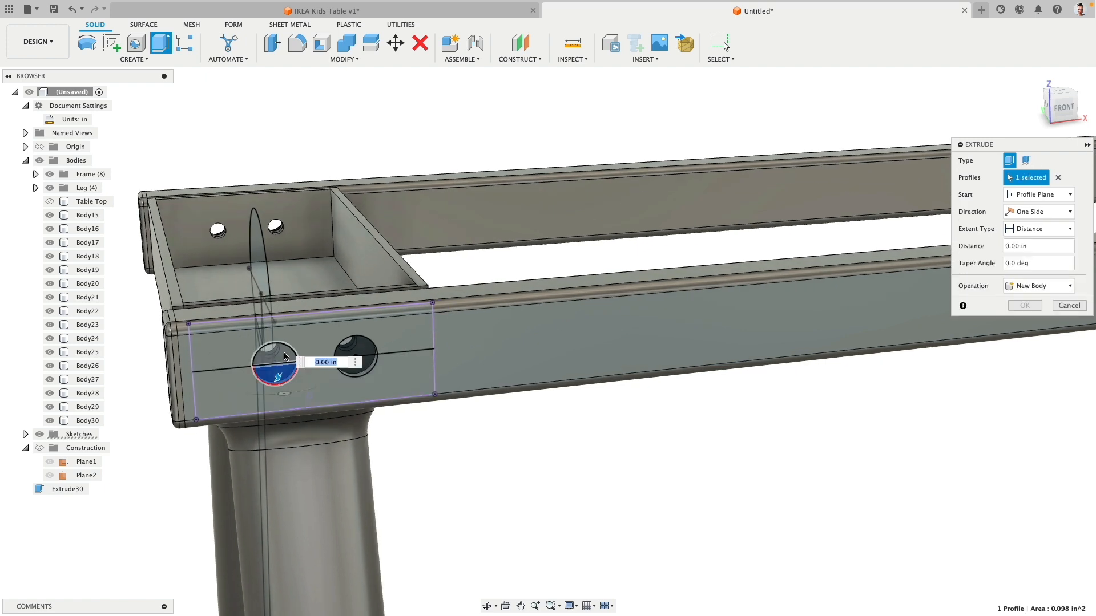
left_click(277, 354)
left_click(355, 347)
left_click(336, 368)
middle_click_drag(336, 369, 393, 365, "shift")
left_click_drag(395, 358, 426, 361)
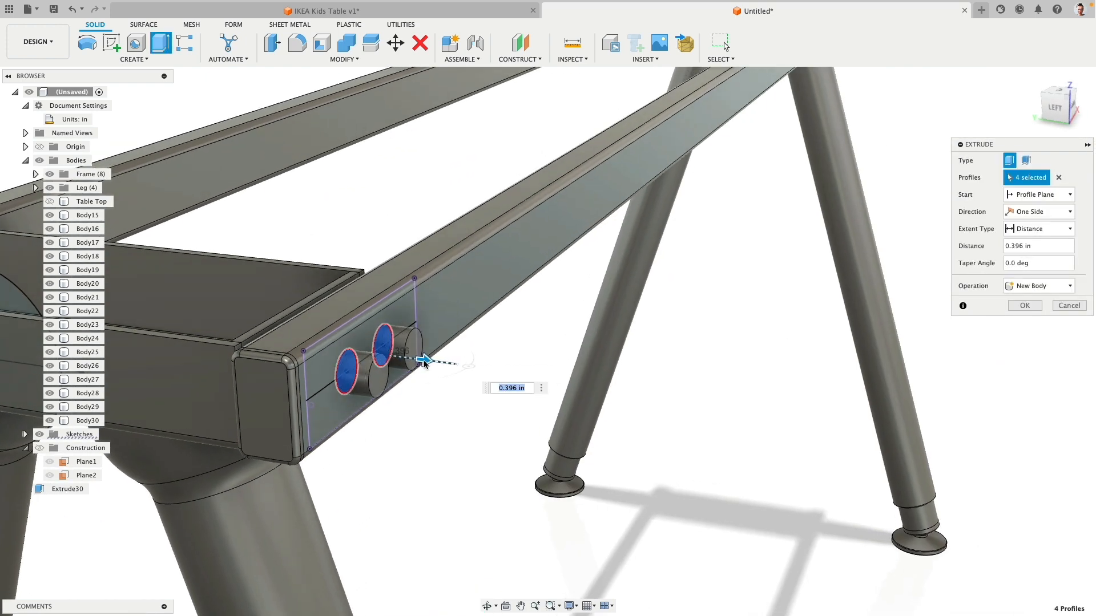
Step: Make the two front-rail cylinders extrude symmetrically 0.396 in to both sides of the profile plane as new bodies
left_click(1029, 230)
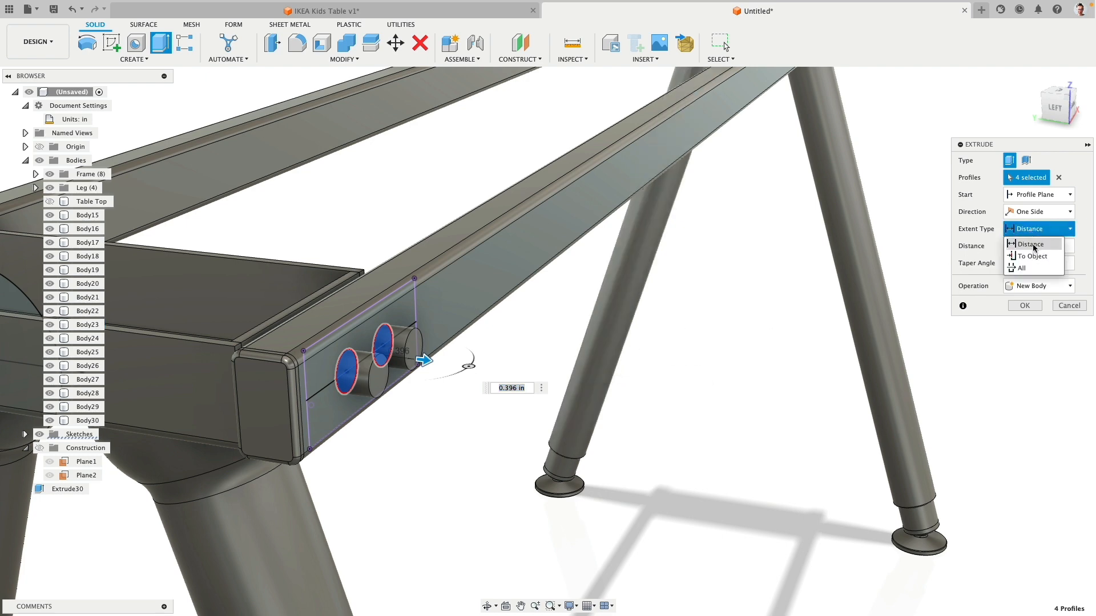
left_click(1032, 213)
left_click(1034, 251)
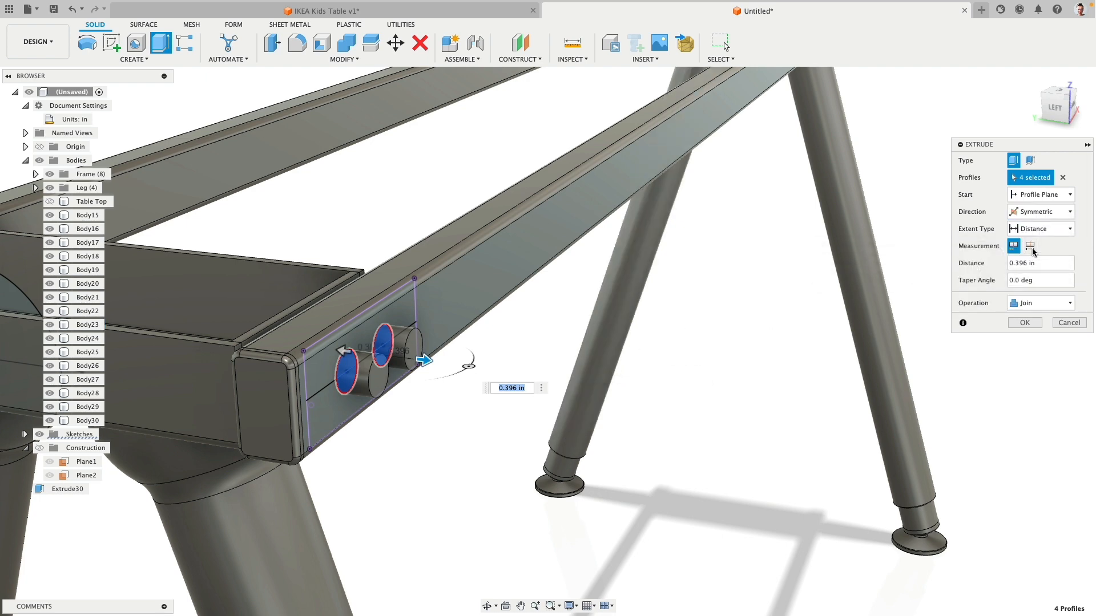
middle_click_drag(492, 279, 515, 296, "shift")
left_click_drag(538, 426, 538, 426)
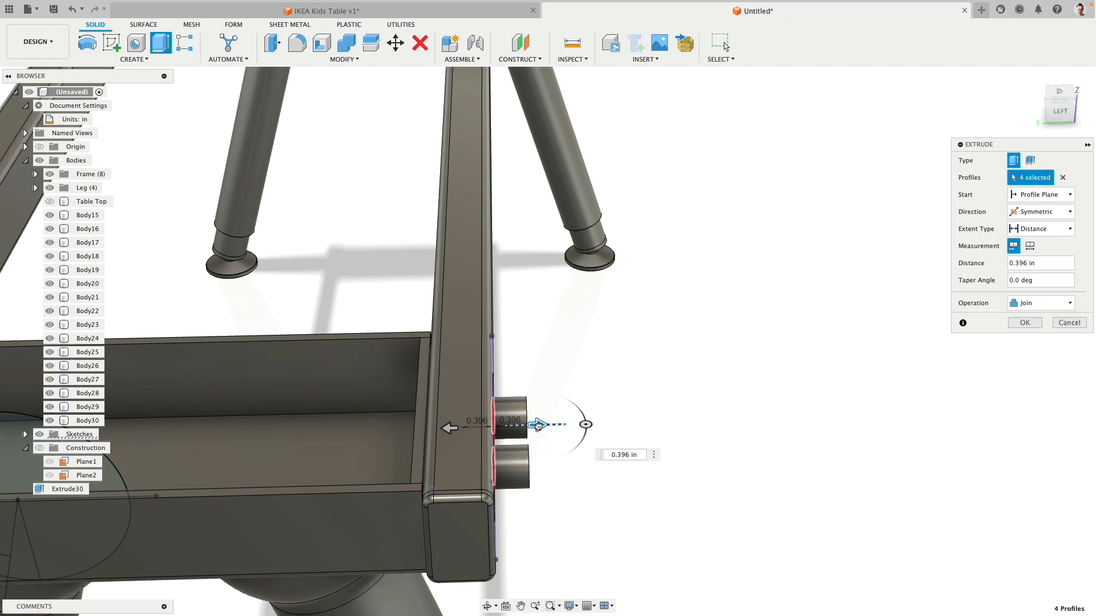
left_click(1028, 306)
left_click(1033, 354)
left_click(1024, 323)
Step: Mirror the two front-rail cylinders across the origin YZ plane to the rail's opposite end as new bodies
middle_click_drag(676, 349, 637, 302, "shift")
left_click(135, 58)
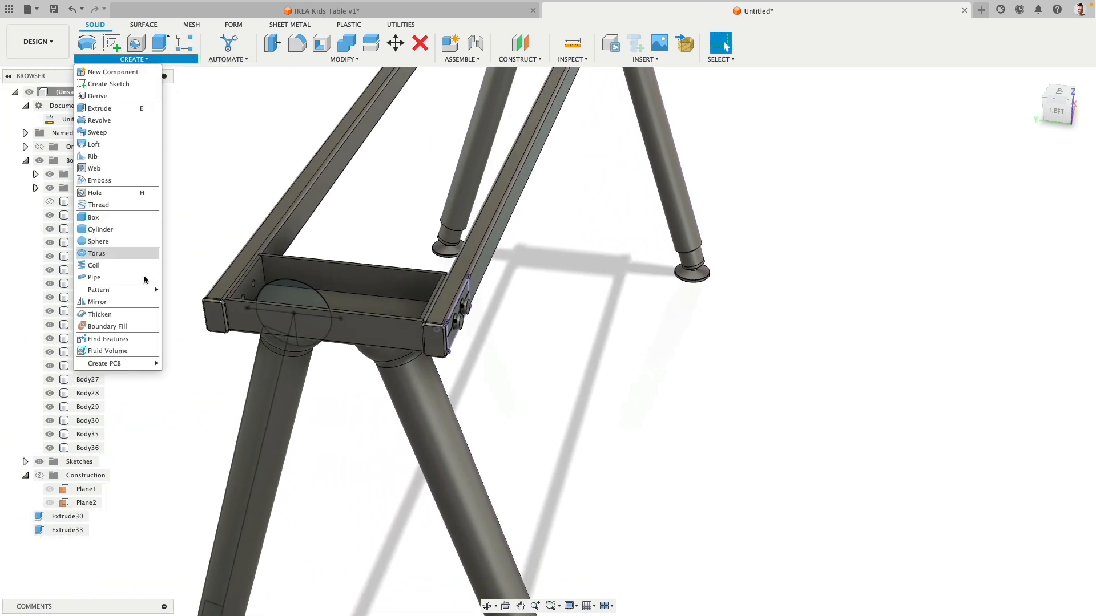
left_click(130, 301)
scroll(472, 314, "up", 3)
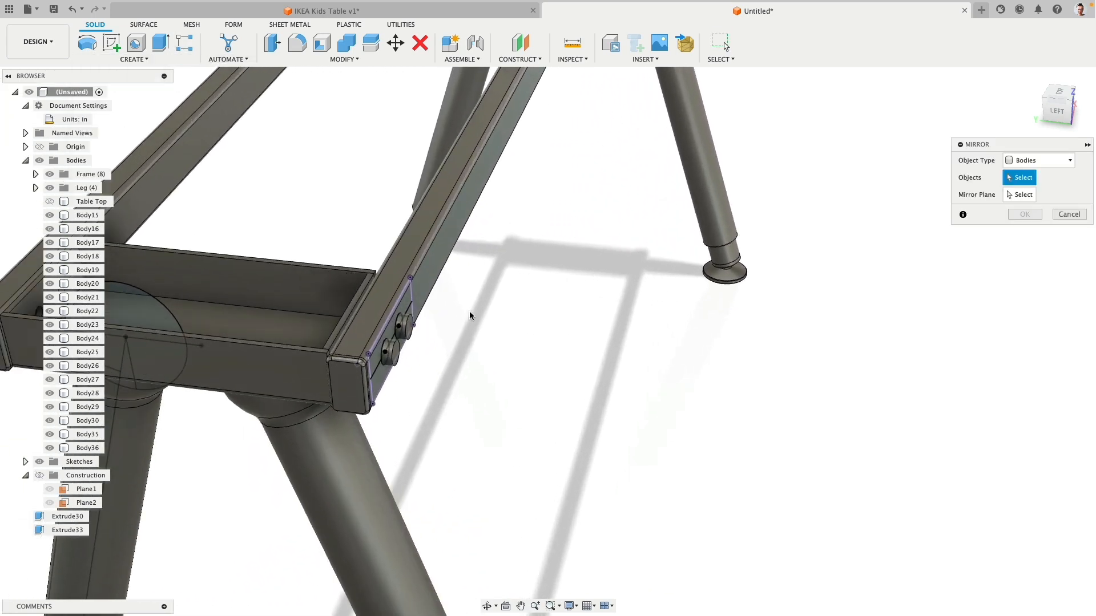
left_click(398, 342)
scroll(627, 309, "down", 3)
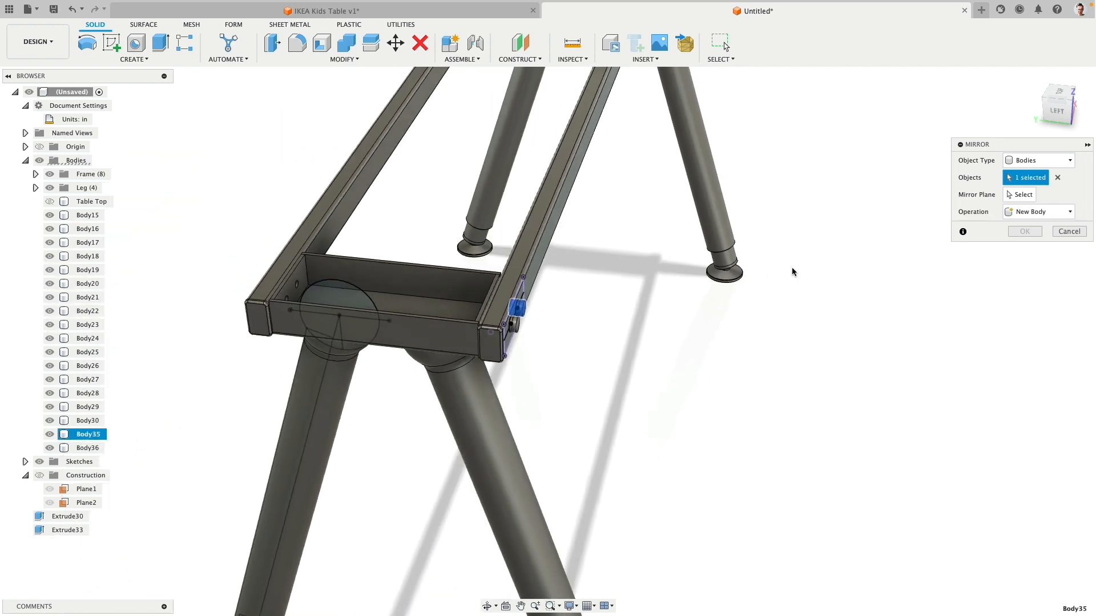
left_click(518, 329)
scroll(786, 270, "up", 2)
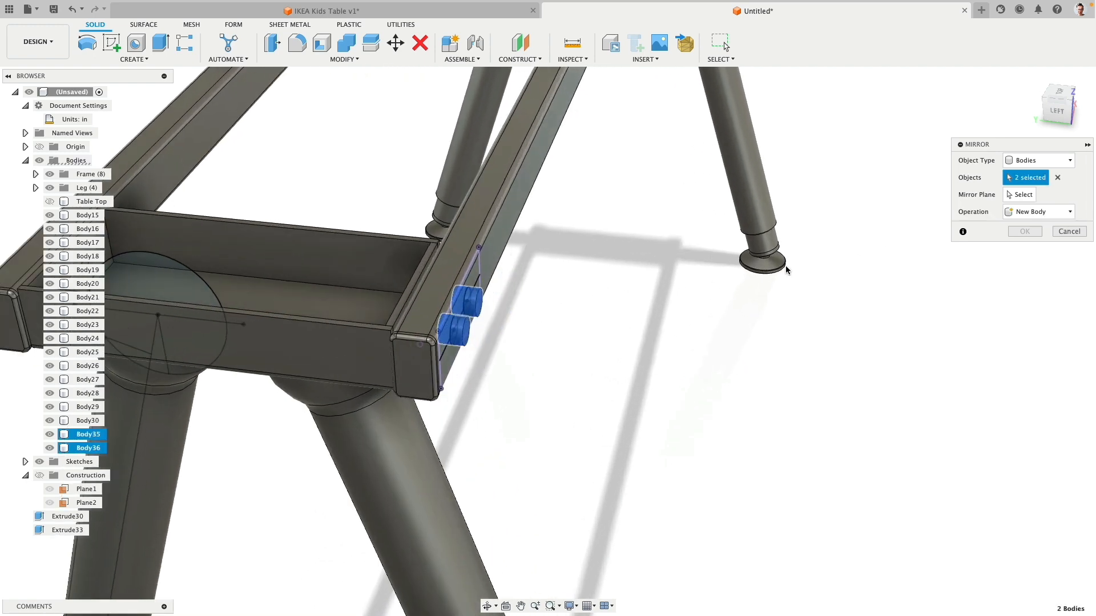
left_click(1021, 203)
scroll(604, 342, "down", 2)
left_click(567, 398)
scroll(596, 379, "down", 2)
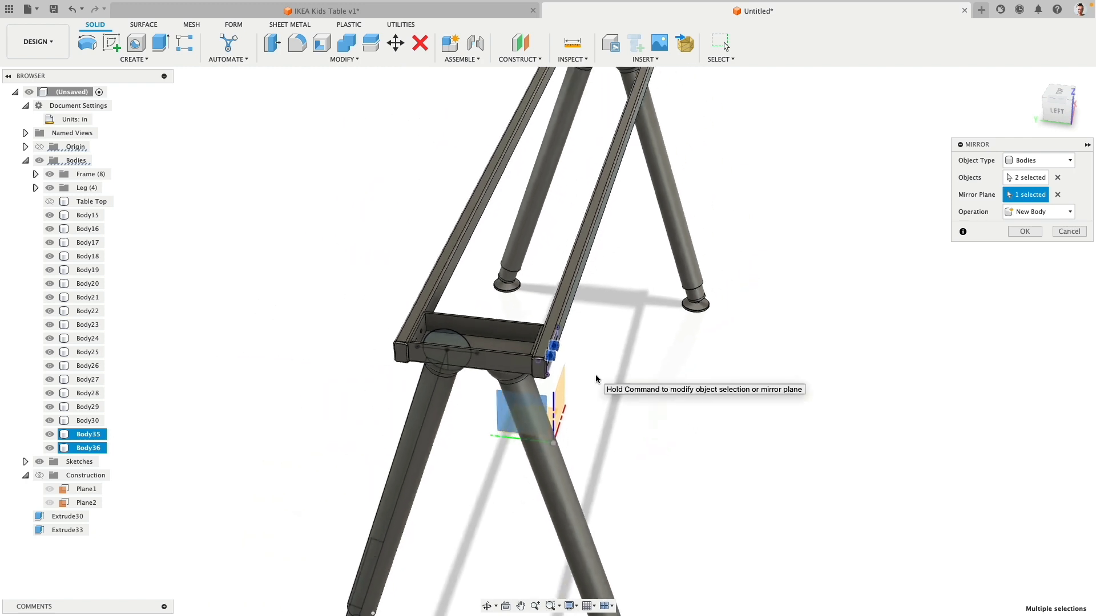
scroll(637, 350, "down", 3)
middle_click_drag(649, 336, 618, 428)
scroll(649, 216, "up", 2)
scroll(626, 261, "up", 2)
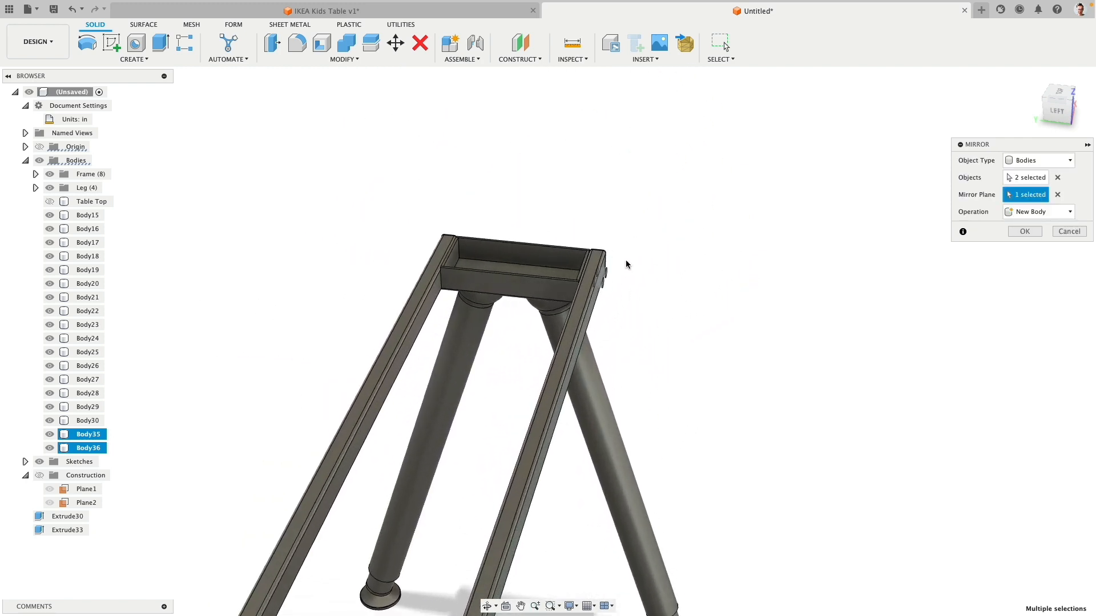
scroll(626, 264, "up", 1)
left_click(1025, 231)
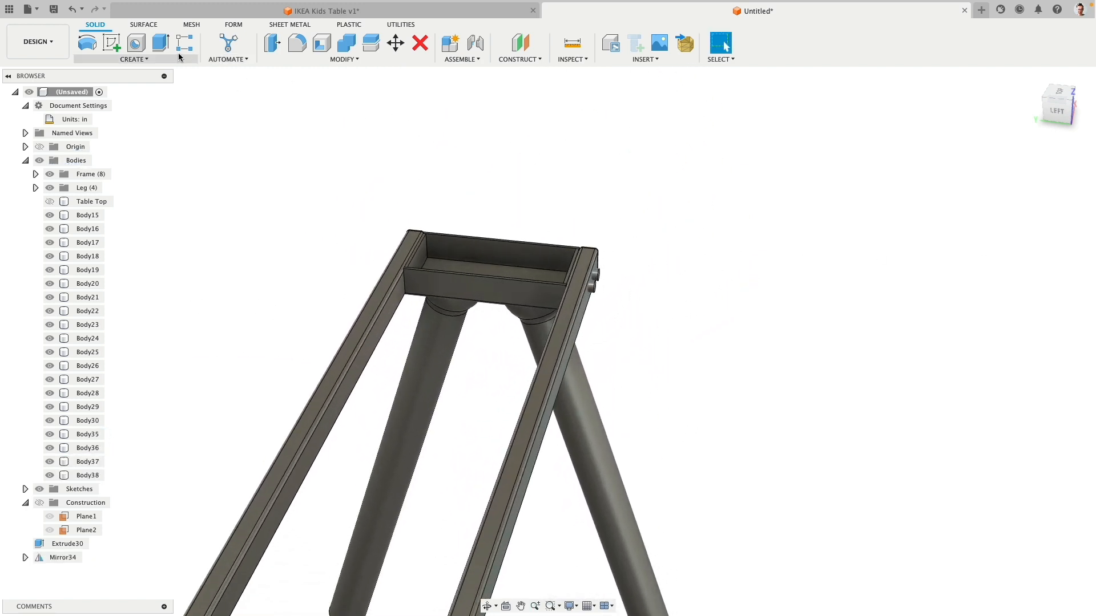
Step: Mirror the two cylinders from the front rail's far end across the origin XZ plane onto the rear rail
left_click(122, 59)
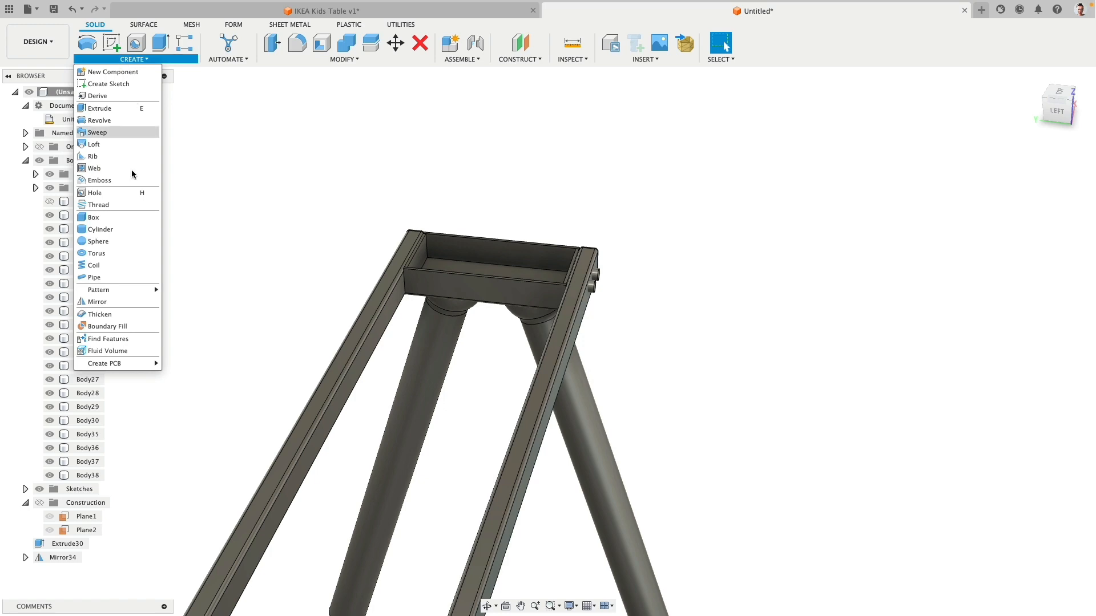
left_click(91, 302)
left_click(597, 277)
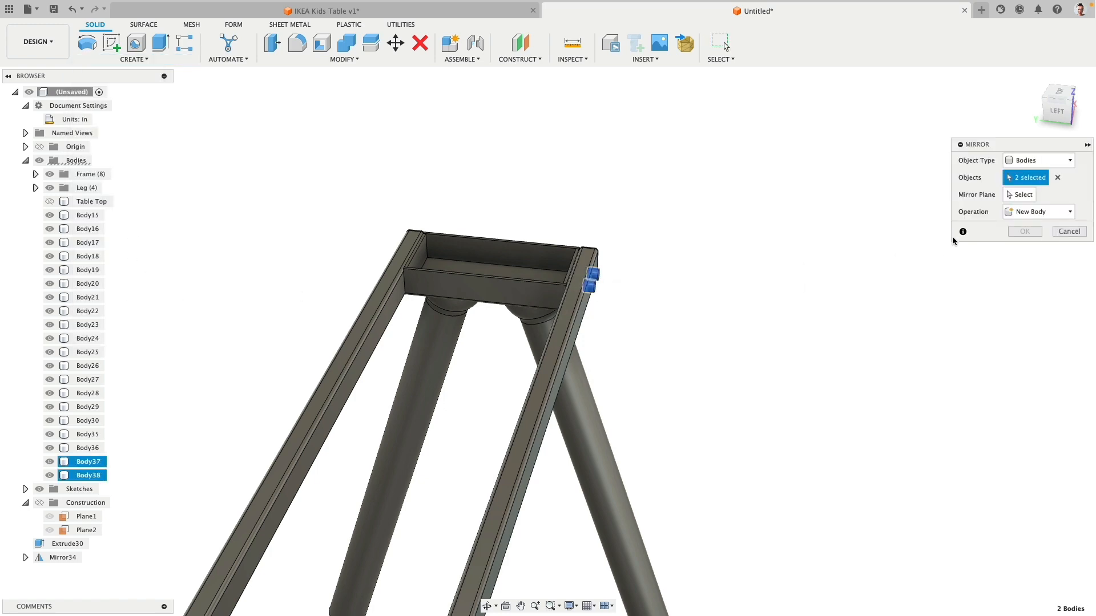
left_click(1019, 194)
middle_click_drag(742, 262, 468, 521, "shift")
left_click(461, 524)
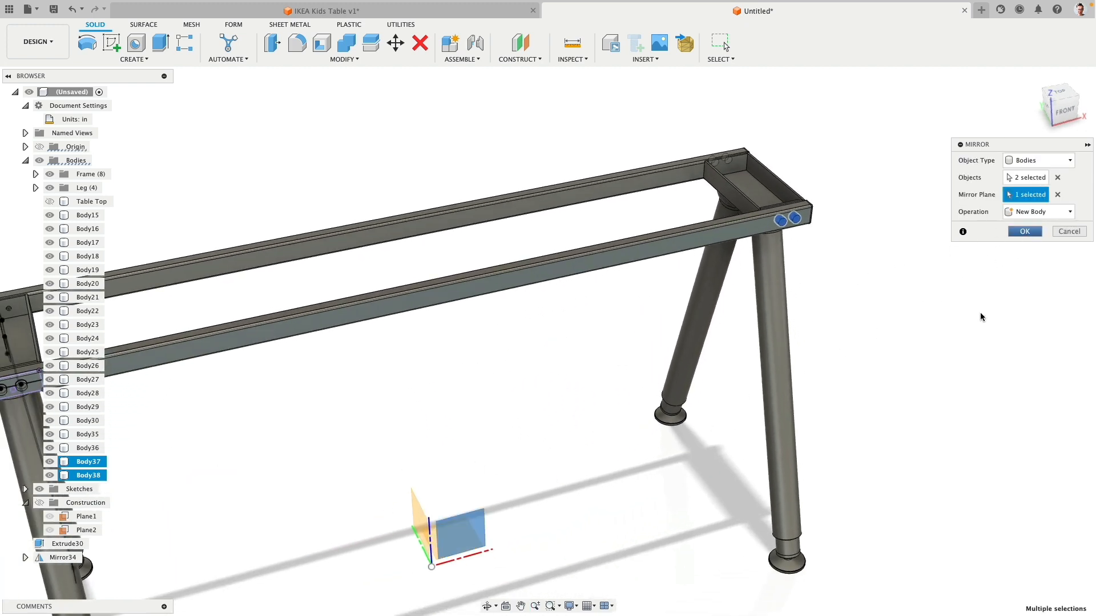
left_click(1026, 232)
Step: Cut the front rail with the two cylinders at its right-hand end using Combine, without keeping the tool bodies
middle_click_drag(886, 241, 484, 318, "shift")
scroll(540, 228, "up", 3)
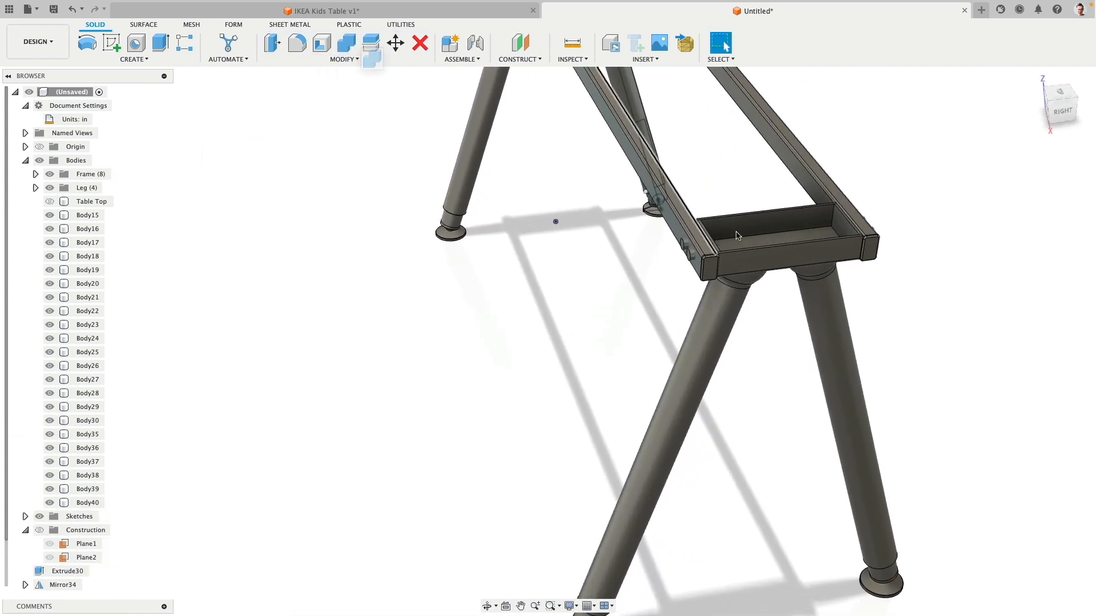
scroll(669, 201, "up", 2)
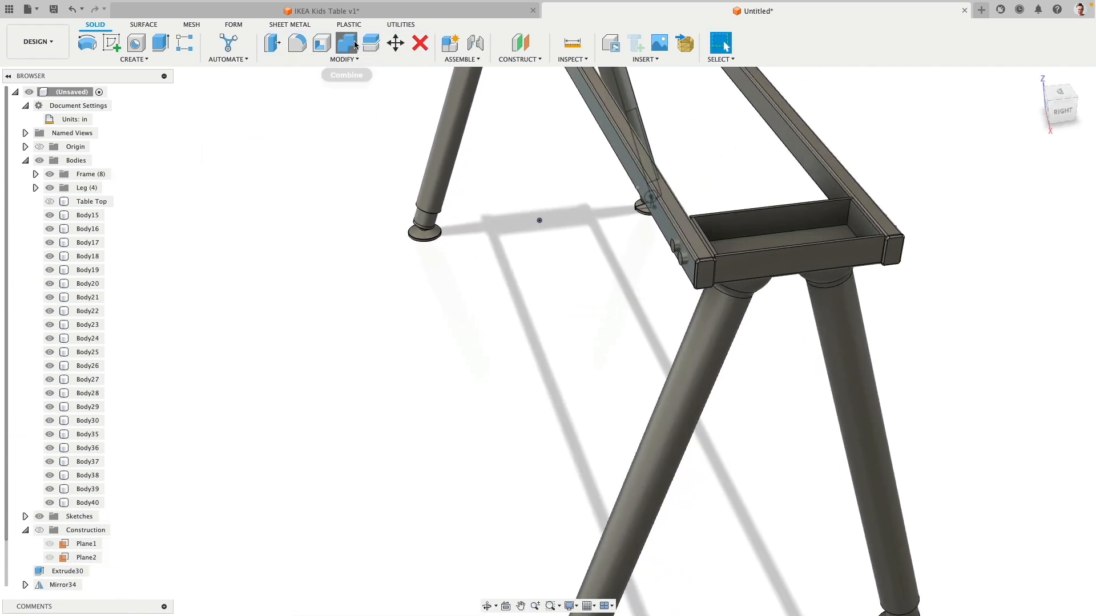
left_click(354, 43)
left_click(673, 197)
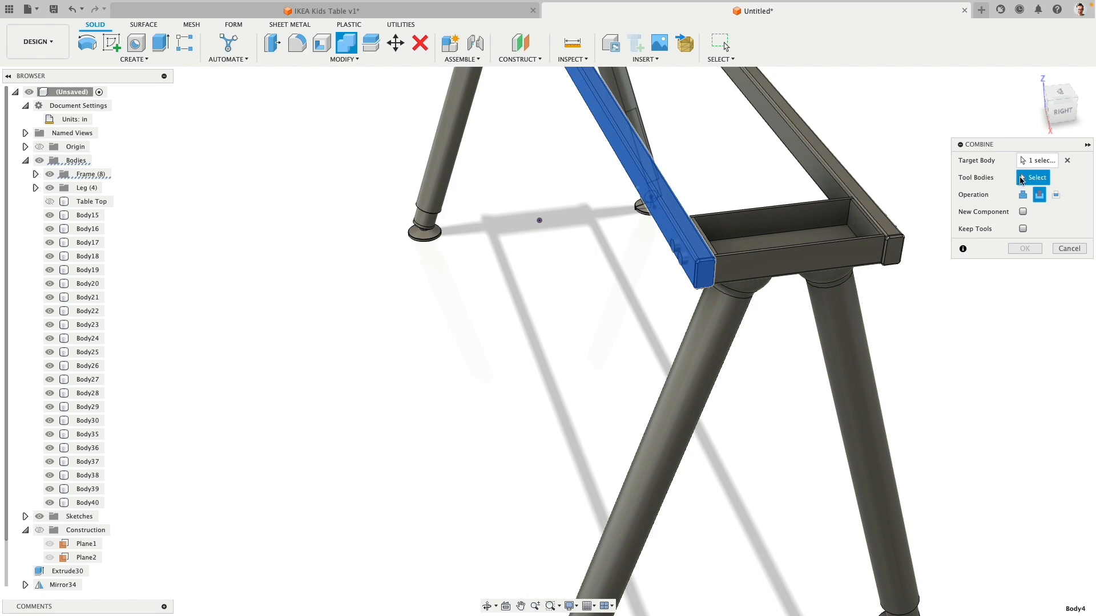
left_click(676, 247)
left_click(683, 259)
left_click(1023, 249)
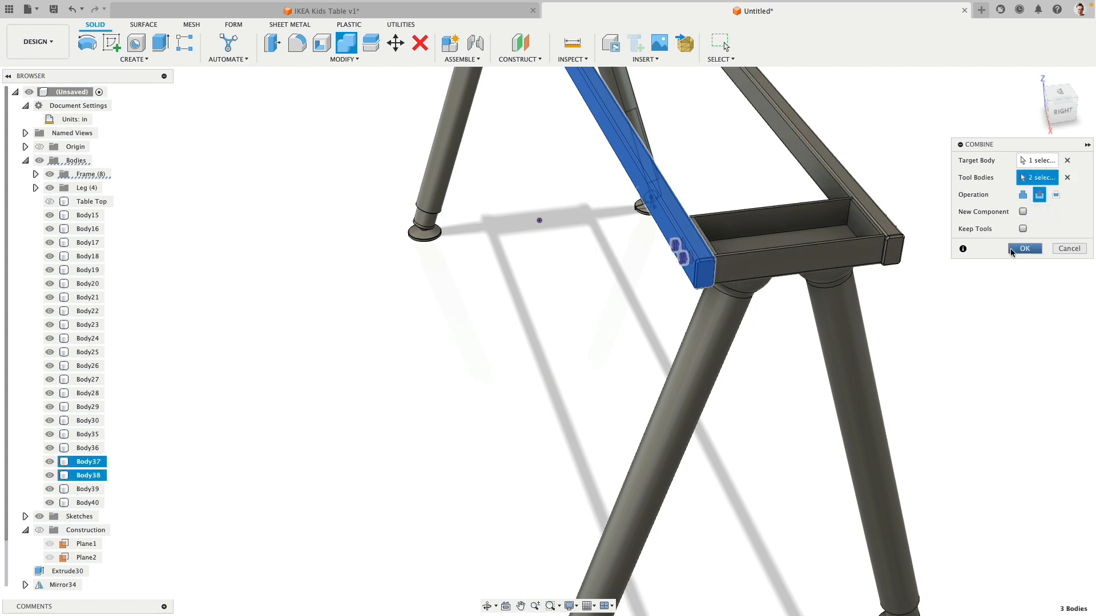
Step: Cut the rear rail with its two mirrored cylinders using Combine, keeping the cylinder bodies
middle_click_drag(856, 353, 423, 297, "shift")
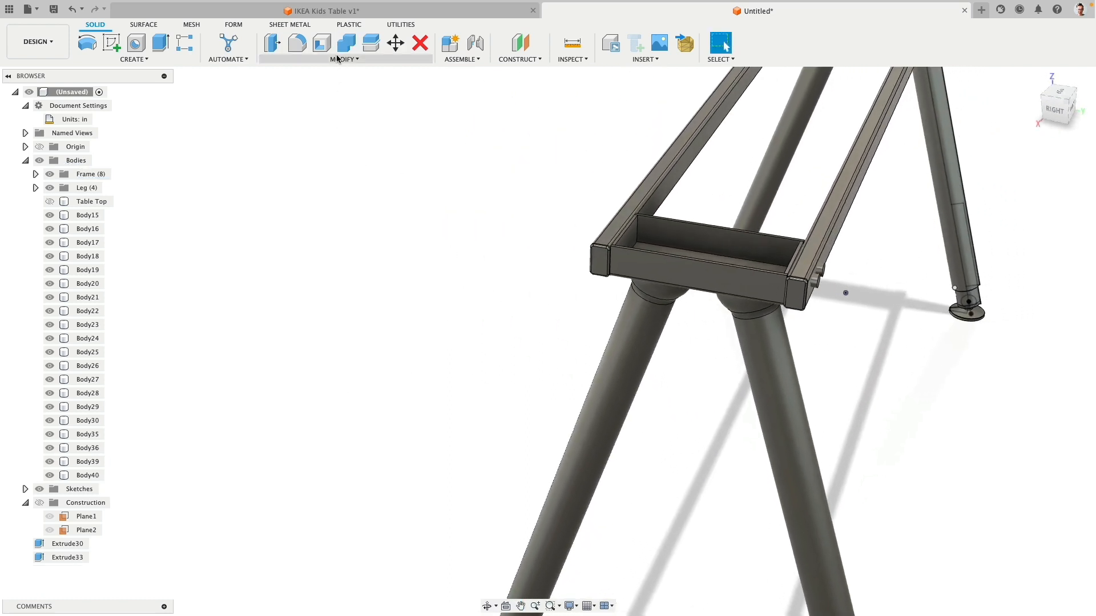
left_click(346, 42)
left_click(839, 252)
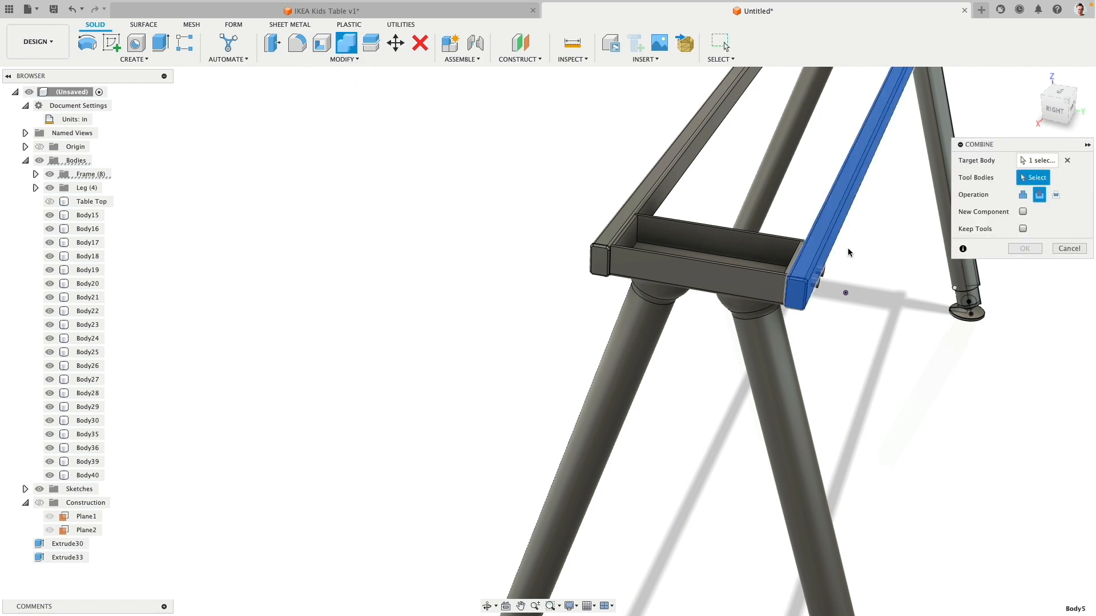
left_click(817, 268)
left_click(815, 281)
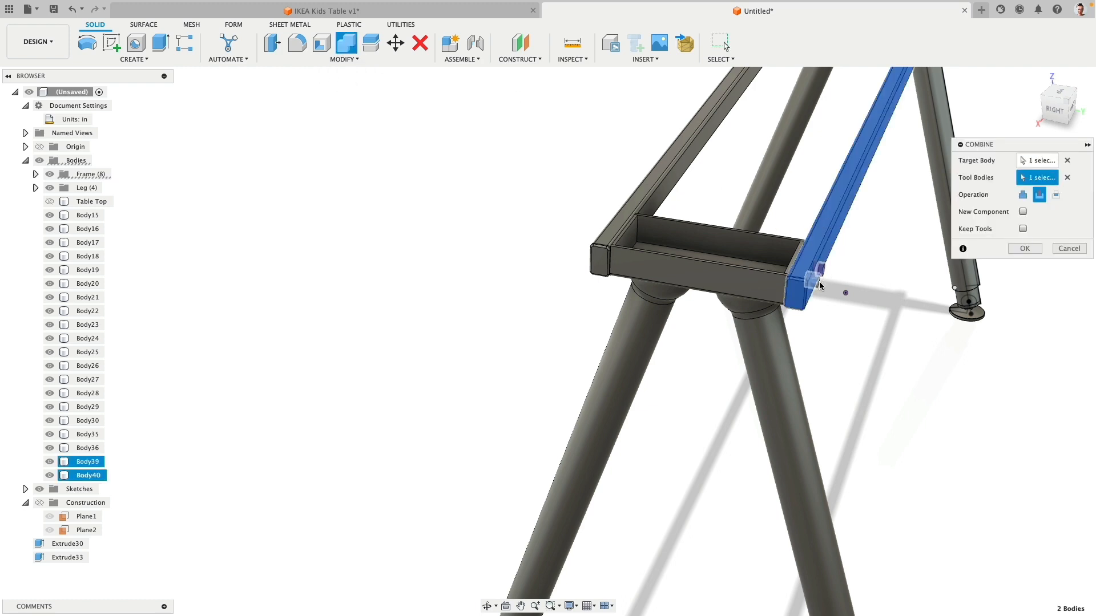
left_click(1024, 249)
Step: Move both remaining cylinders straight outward, clear of the rear rail
middle_click_drag(861, 289, 843, 283, "shift")
scroll(842, 285, "up", 2)
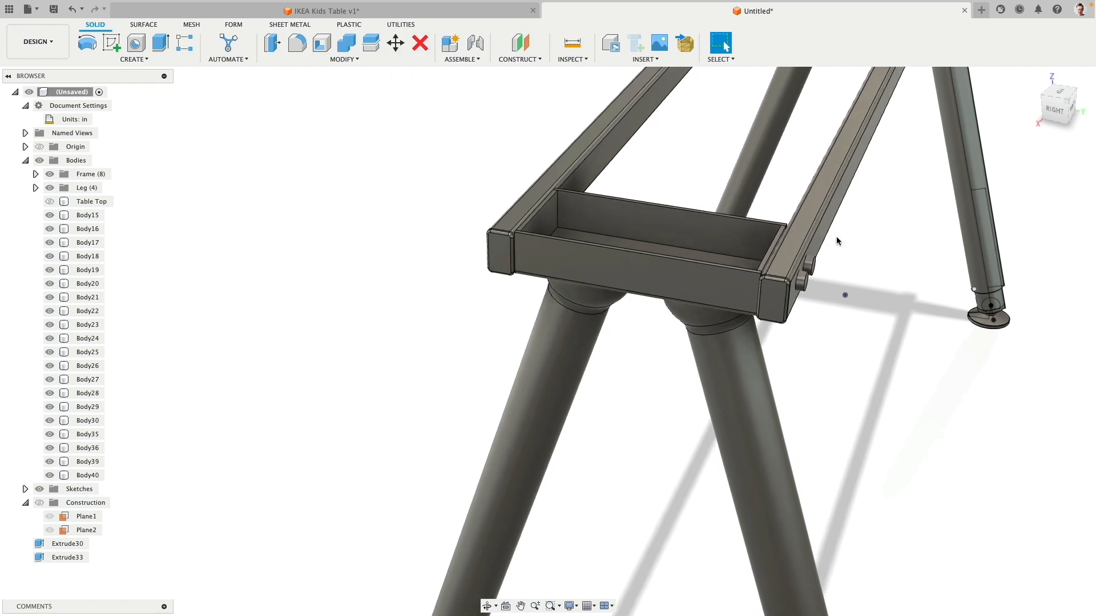
left_click(401, 44)
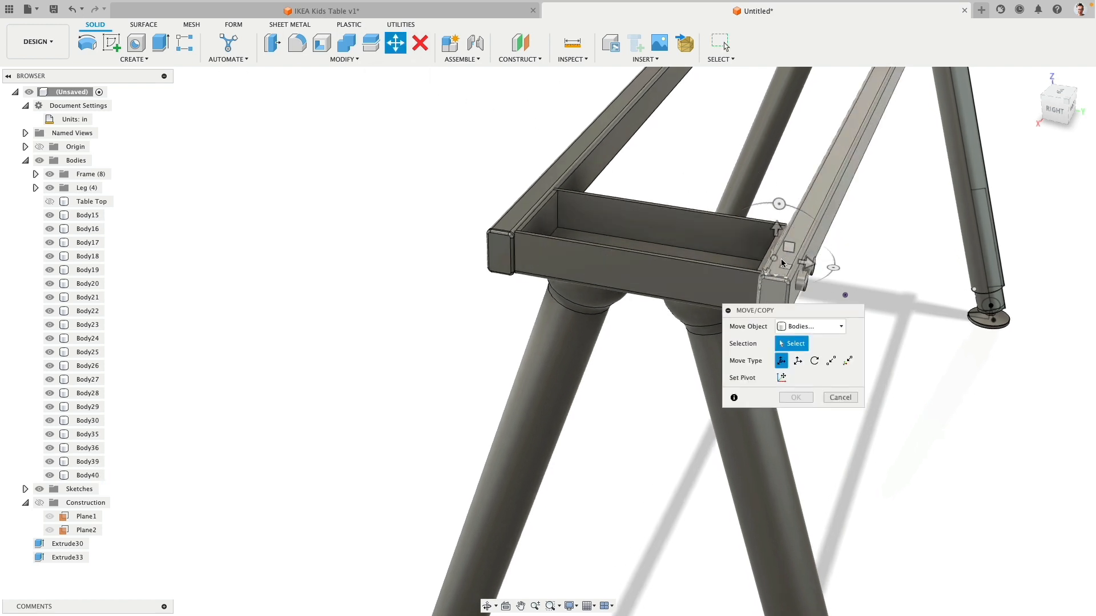
left_click(810, 278)
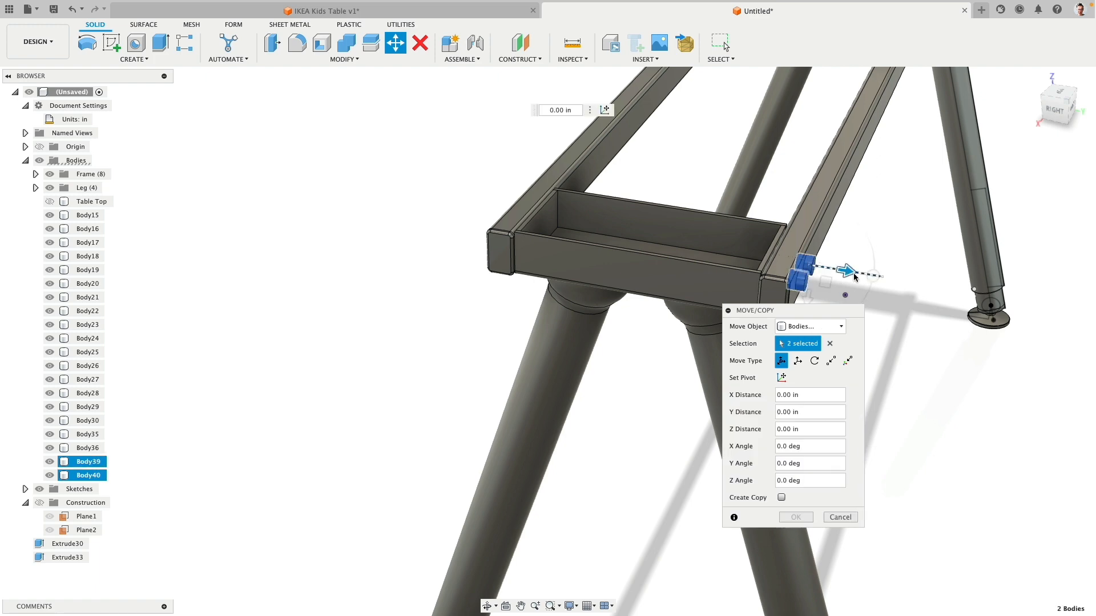
left_click_drag(855, 276, 915, 290)
left_click(795, 517)
Step: Stretch both cylinders into long rods through the rails and tray by moving their inner end faces about 12.366 in
middle_click_drag(846, 346, 829, 264, "shift")
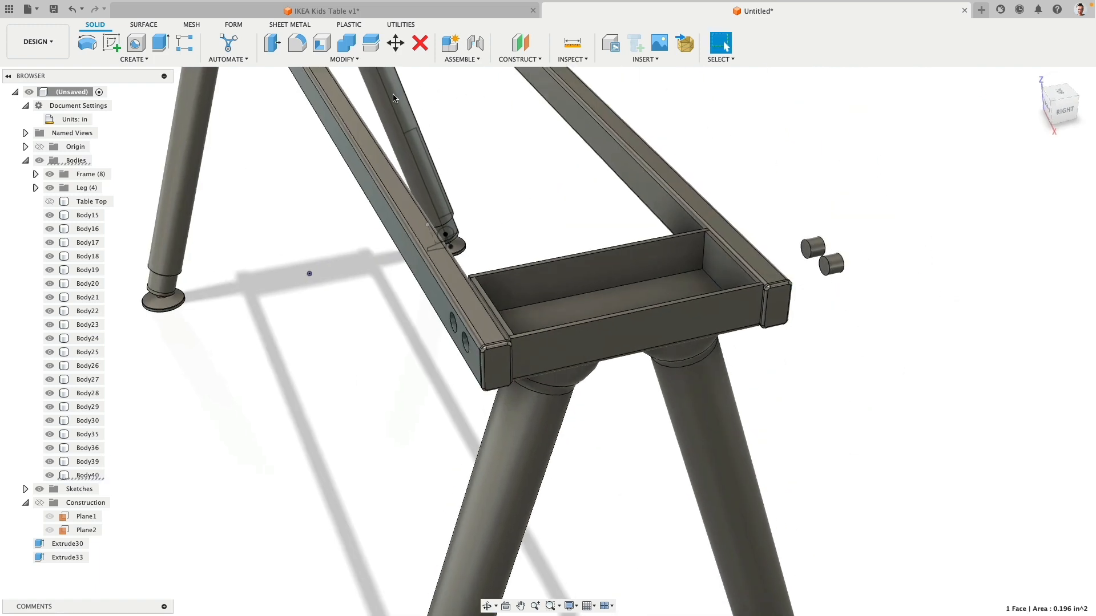
left_click(395, 44)
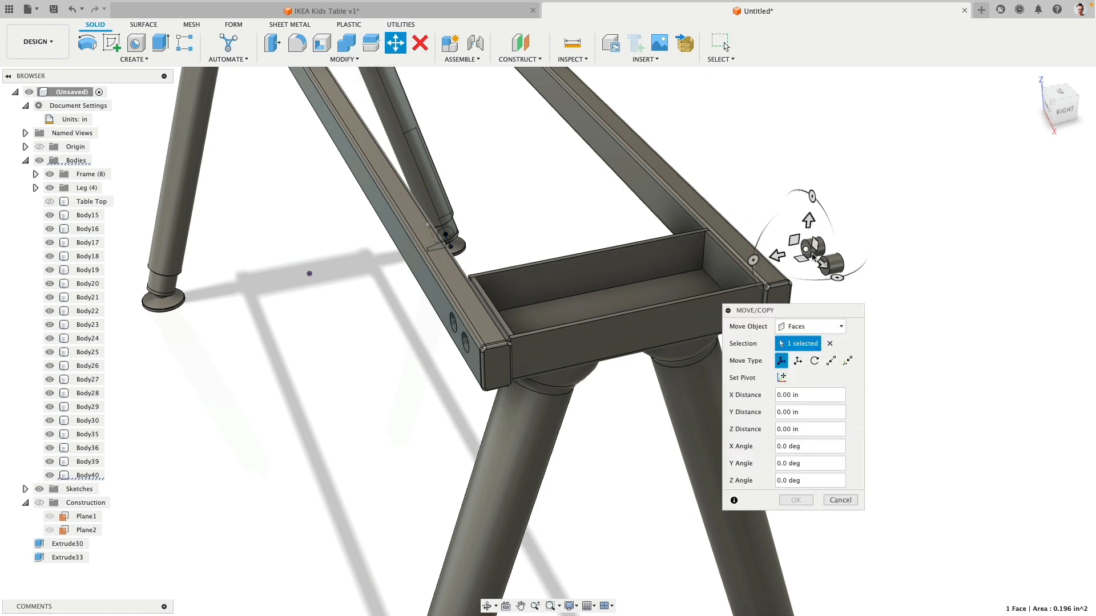
scroll(815, 257, "up", 2)
scroll(814, 257, "up", 3)
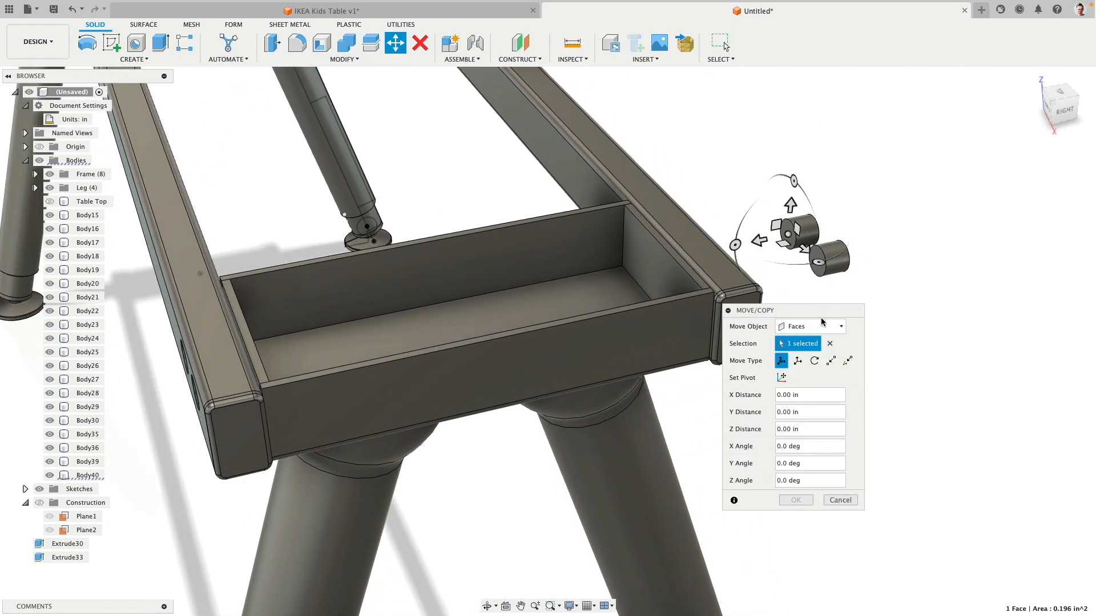
left_click(829, 344)
left_click(818, 262)
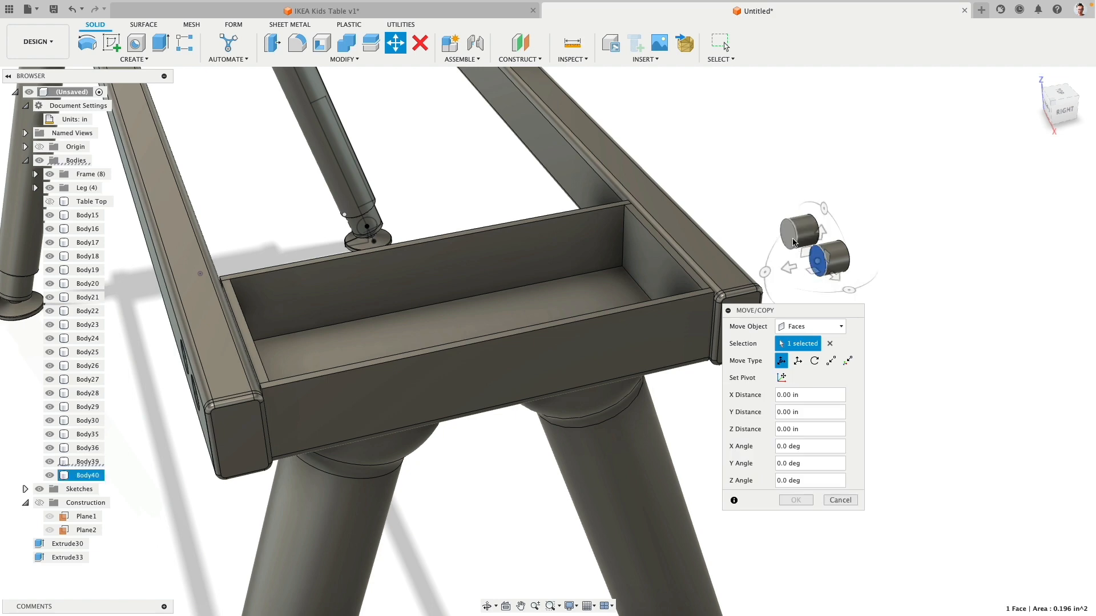
left_click(794, 242)
scroll(794, 243, "down", 4)
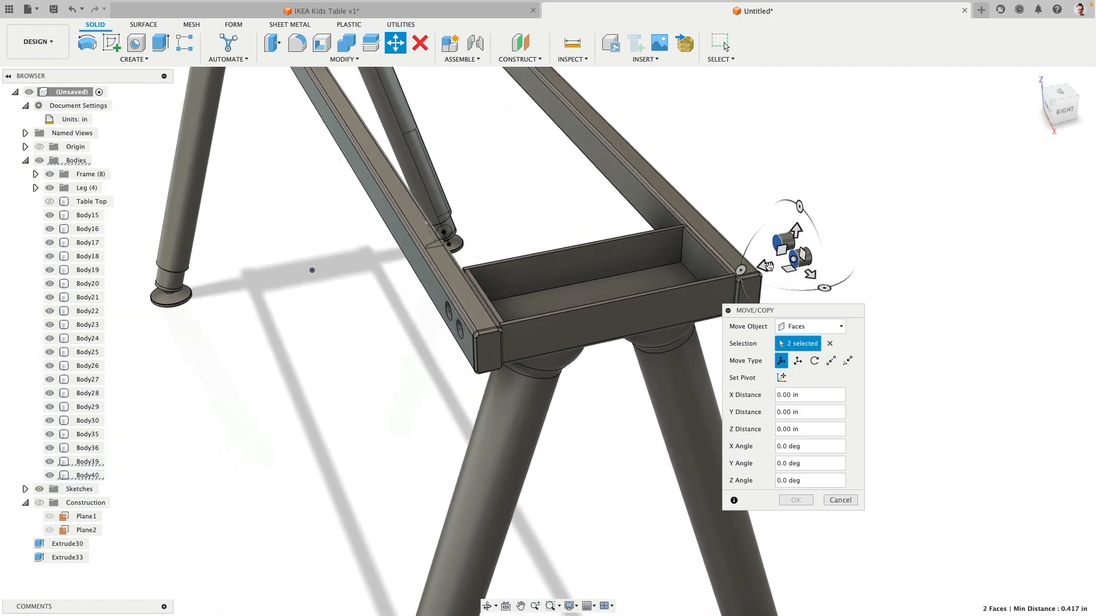
left_click_drag(767, 266, 323, 358)
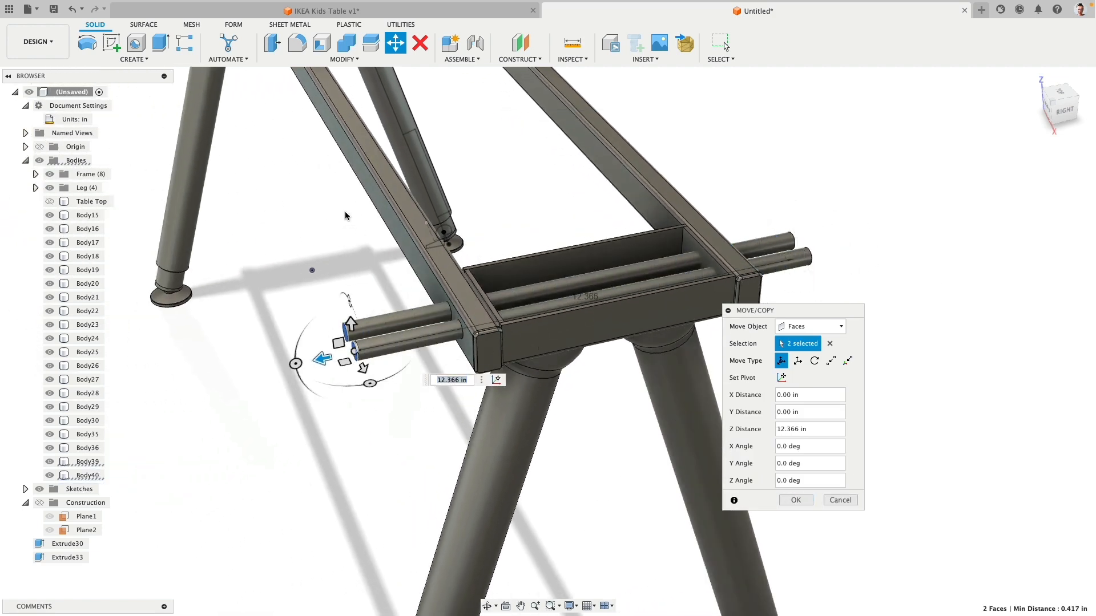
left_click(797, 501)
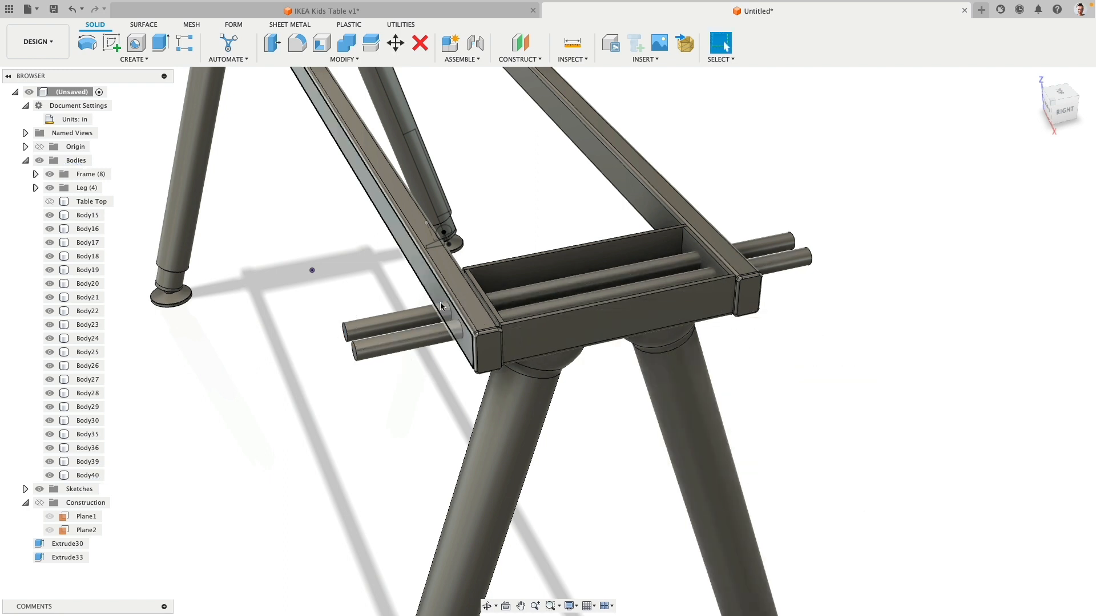
Step: Thin both long rods by offsetting their cylindrical faces with an Offset Face distance of 0.125 in
left_click(399, 338)
left_click(399, 341, "shift")
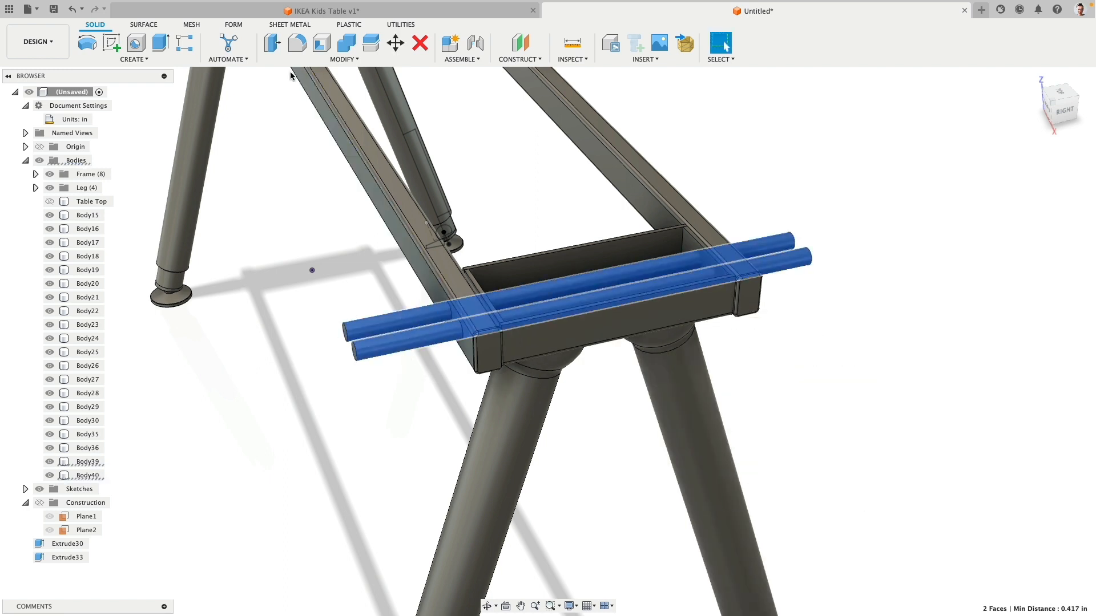
left_click(272, 45)
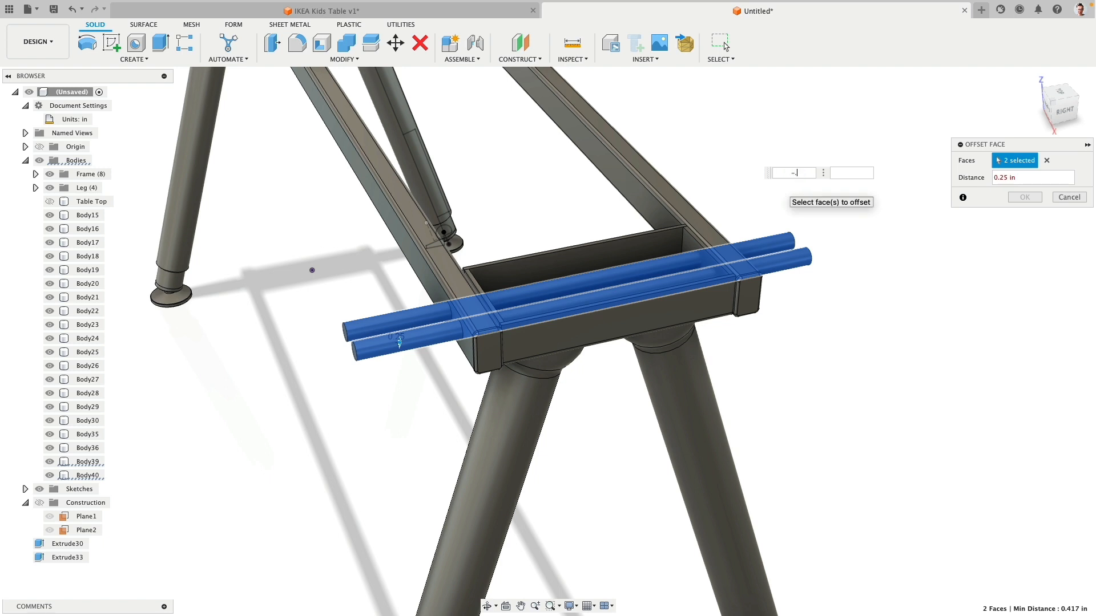
key("Return")
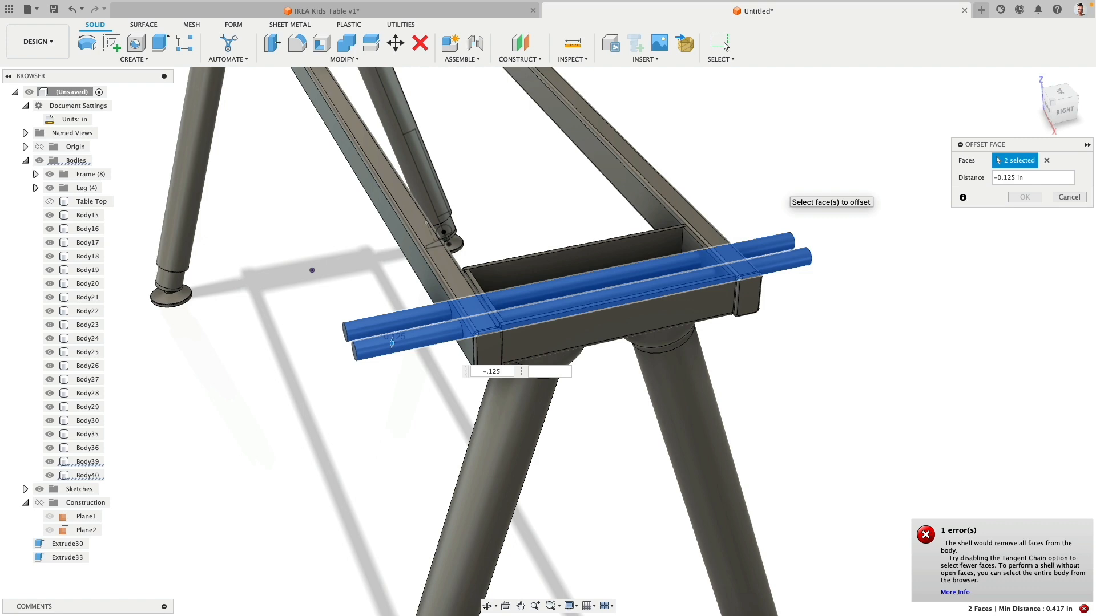
middle_click_drag(709, 238, 761, 263, "shift")
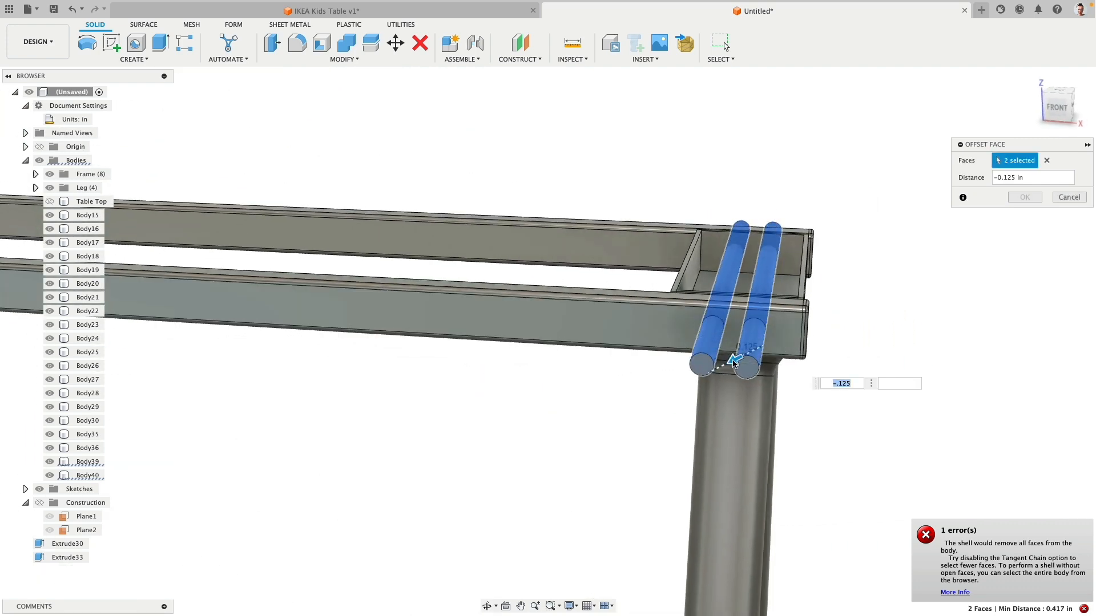
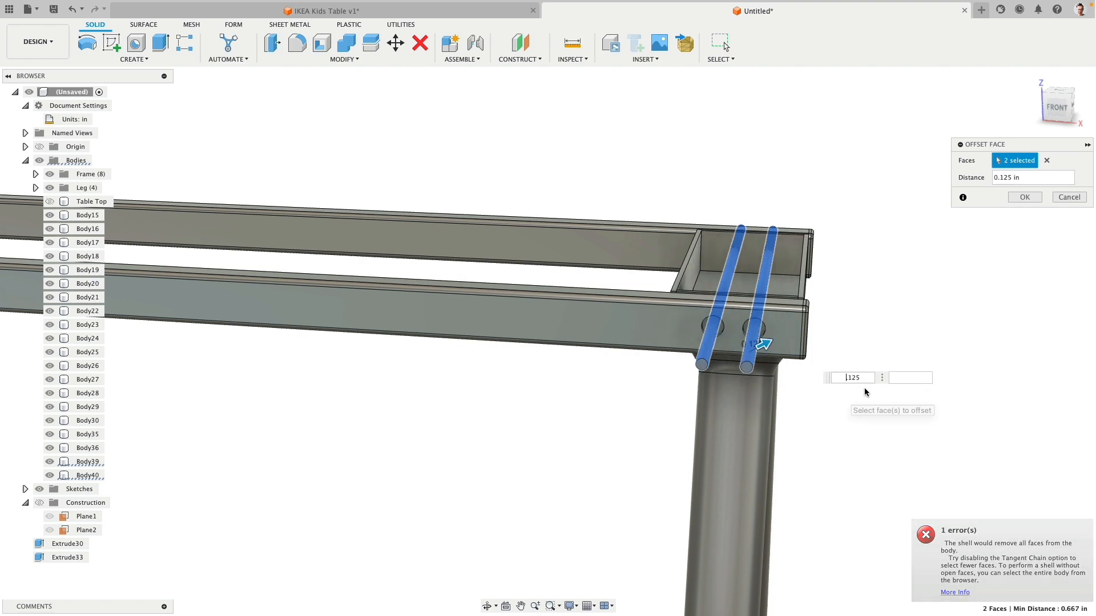
left_click(1021, 199)
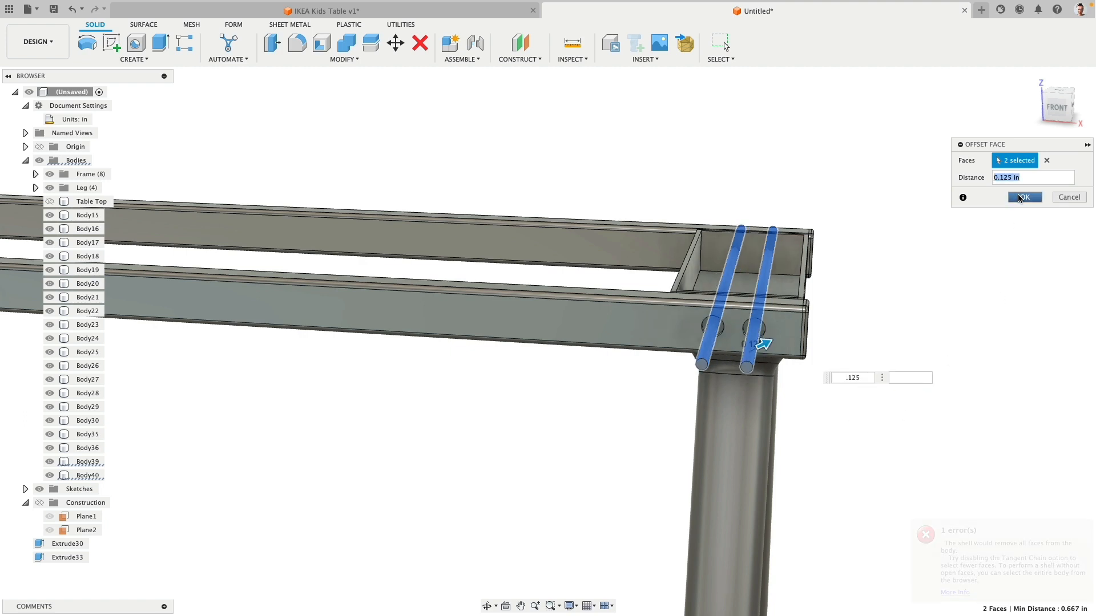
Step: Cut the tray's rear end wall with both thin rods using Combine, keeping the rod bodies
left_click(346, 44)
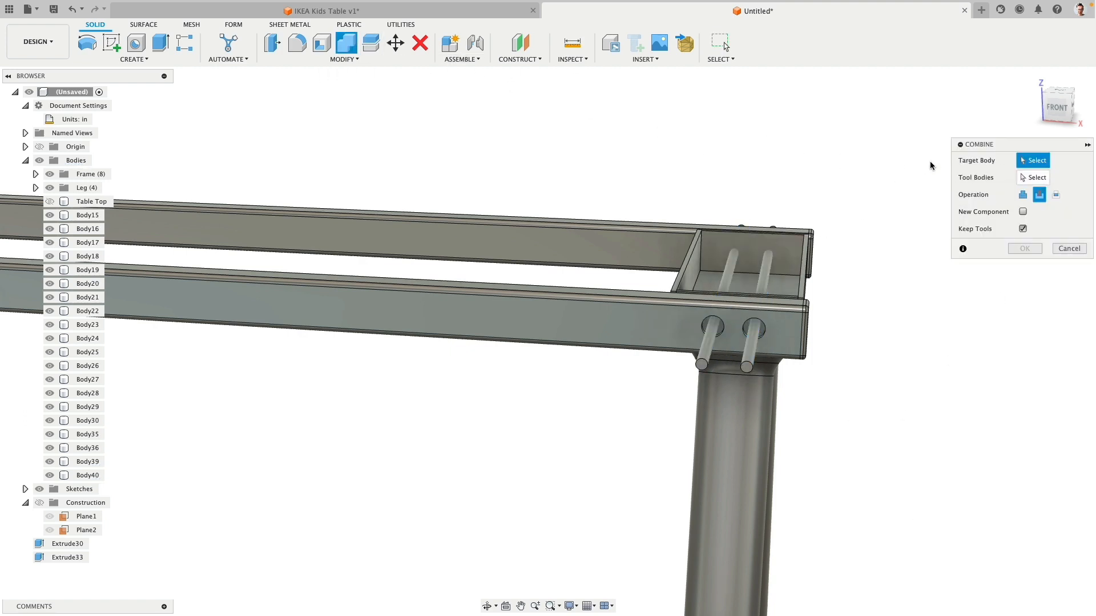
middle_click_drag(929, 166, 808, 212, "shift")
left_click(808, 212)
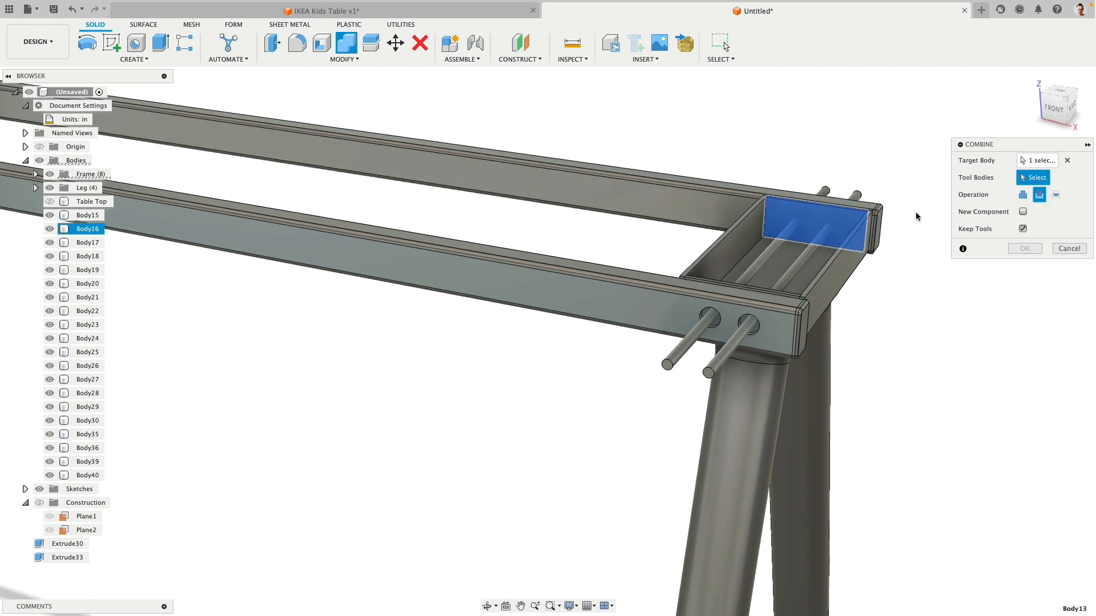
left_click(798, 259)
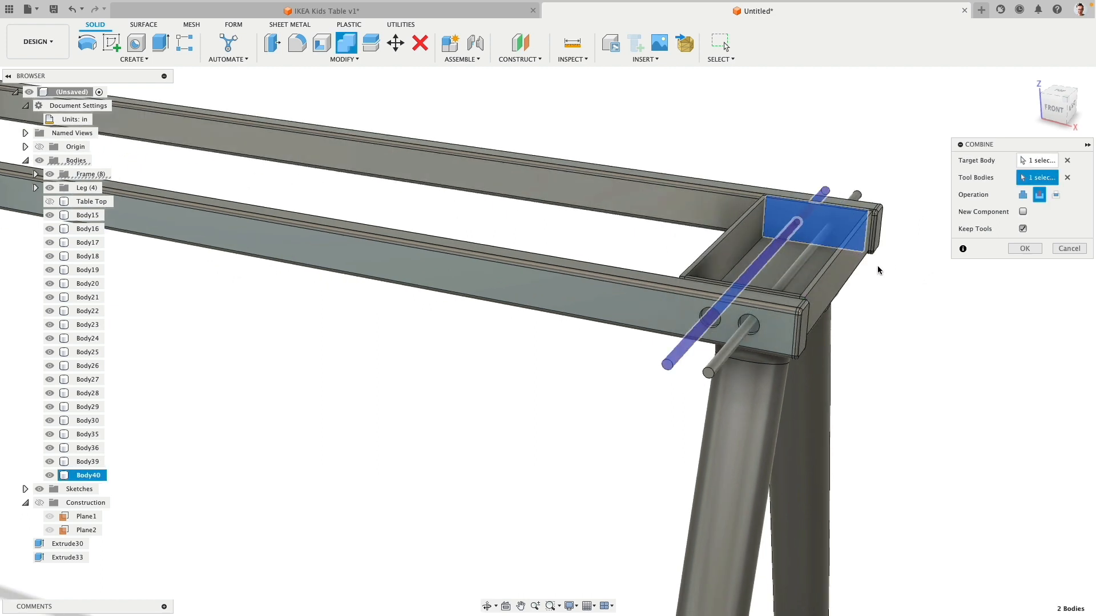
left_click(802, 257)
right_click(890, 278)
left_click(892, 245)
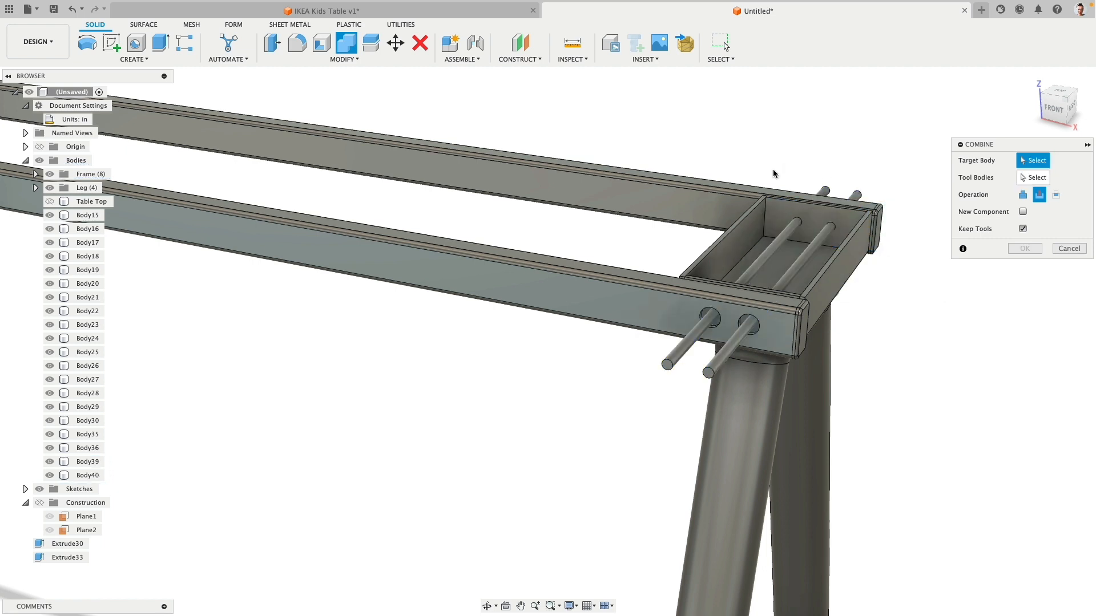
Step: Cut the rear rail with both thin rods using Combine, keeping the rod bodies
left_click(729, 195)
left_click(772, 256)
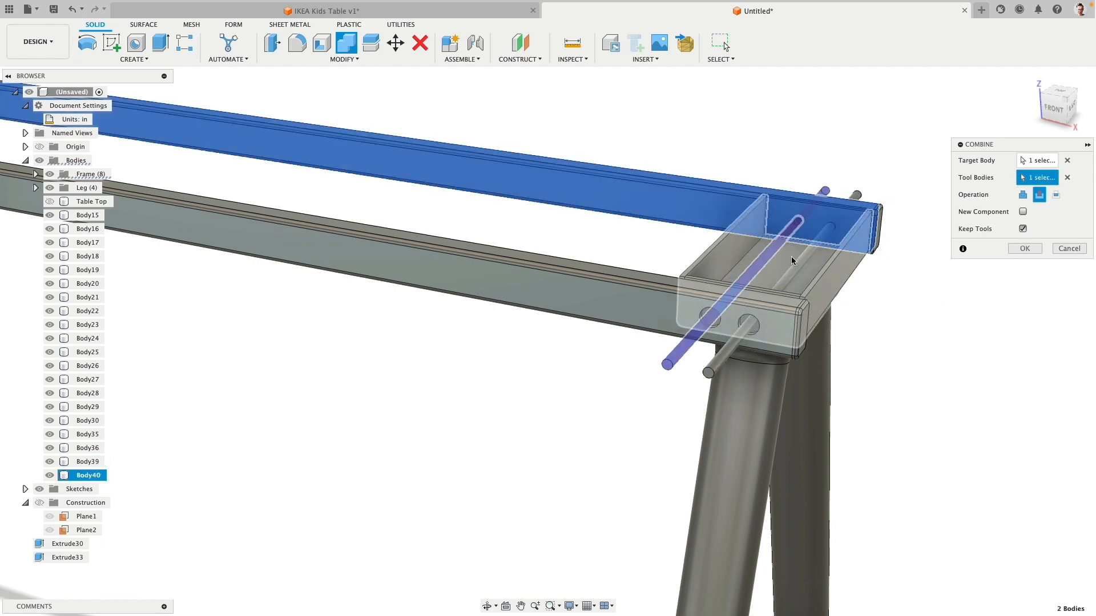
left_click(799, 266)
right_click(933, 367)
left_click(938, 328)
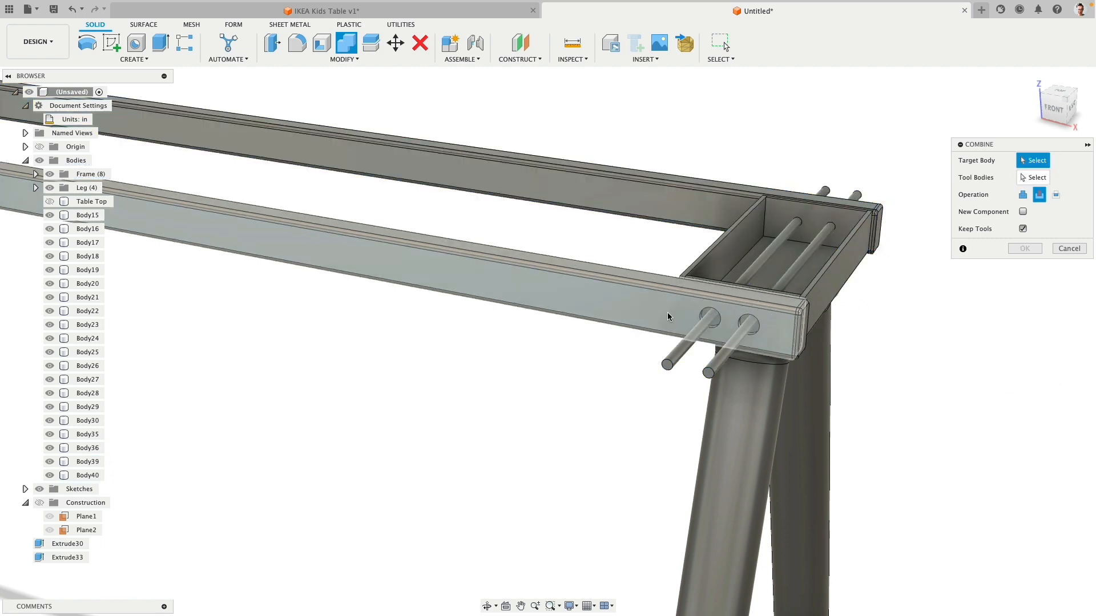
Step: Cut the front rail with both thin rods using Combine, keeping the rod bodies
left_click(747, 272)
left_click(767, 255)
left_click(799, 265)
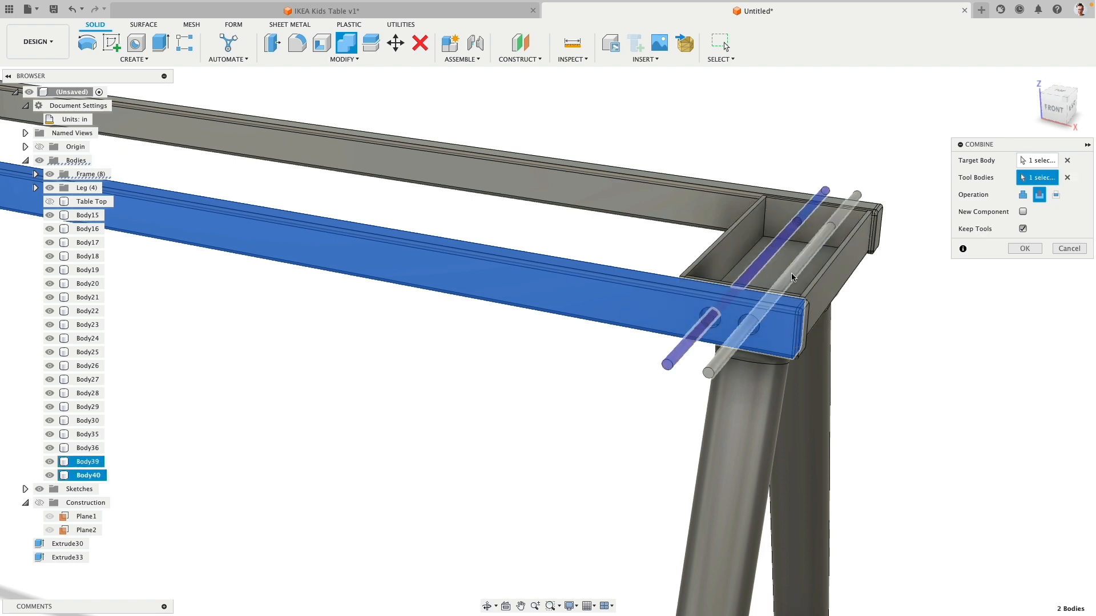
right_click(880, 308)
left_click(879, 275)
middle_click_drag(890, 280, 754, 311, "shift")
left_click(858, 281)
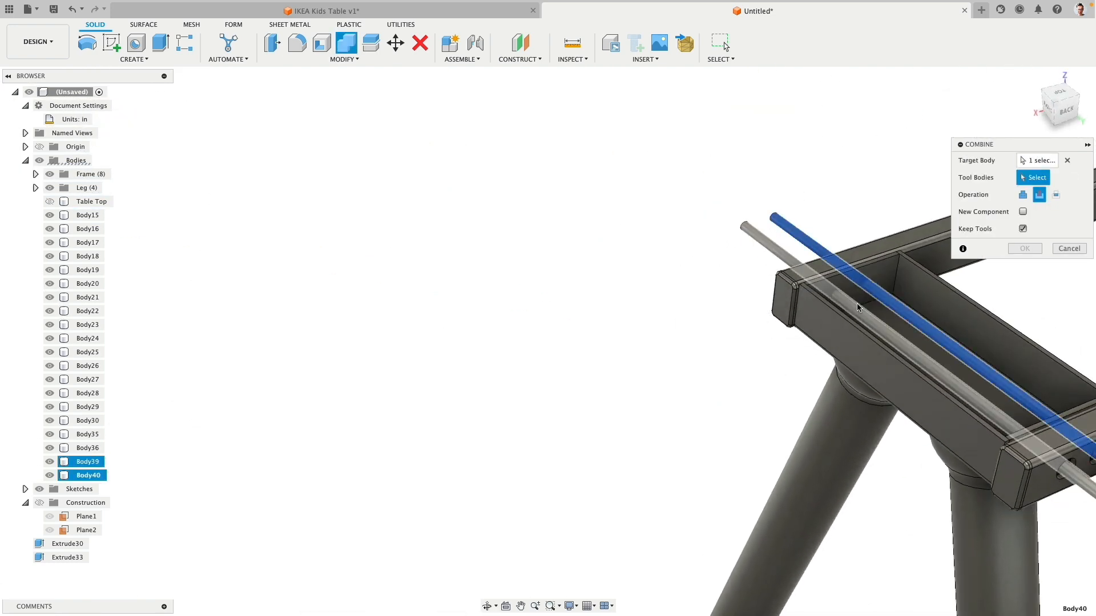
left_click(896, 305)
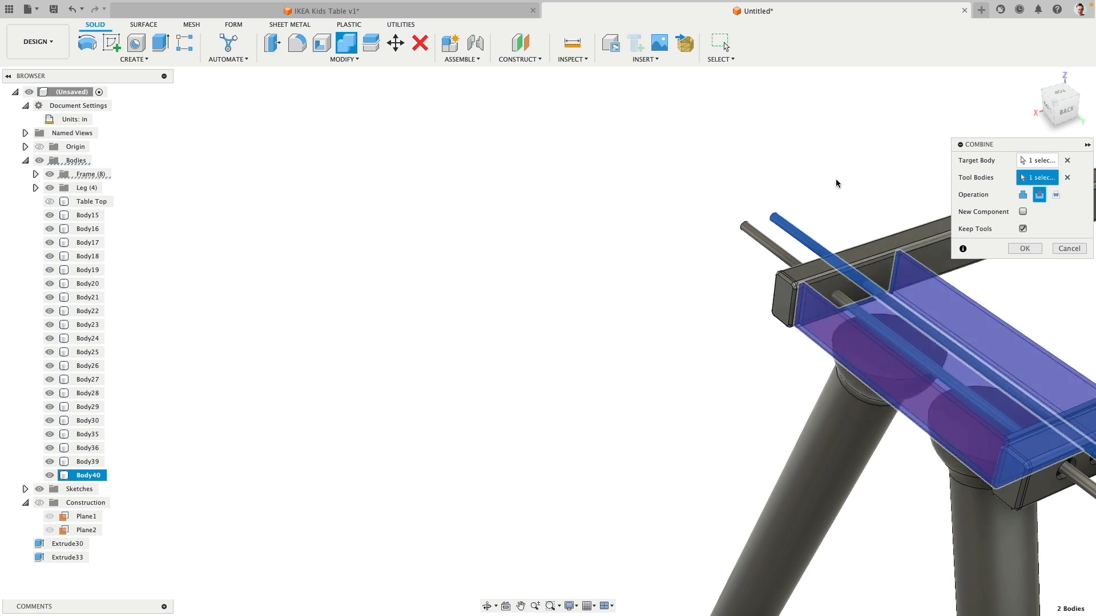
left_click(1064, 160)
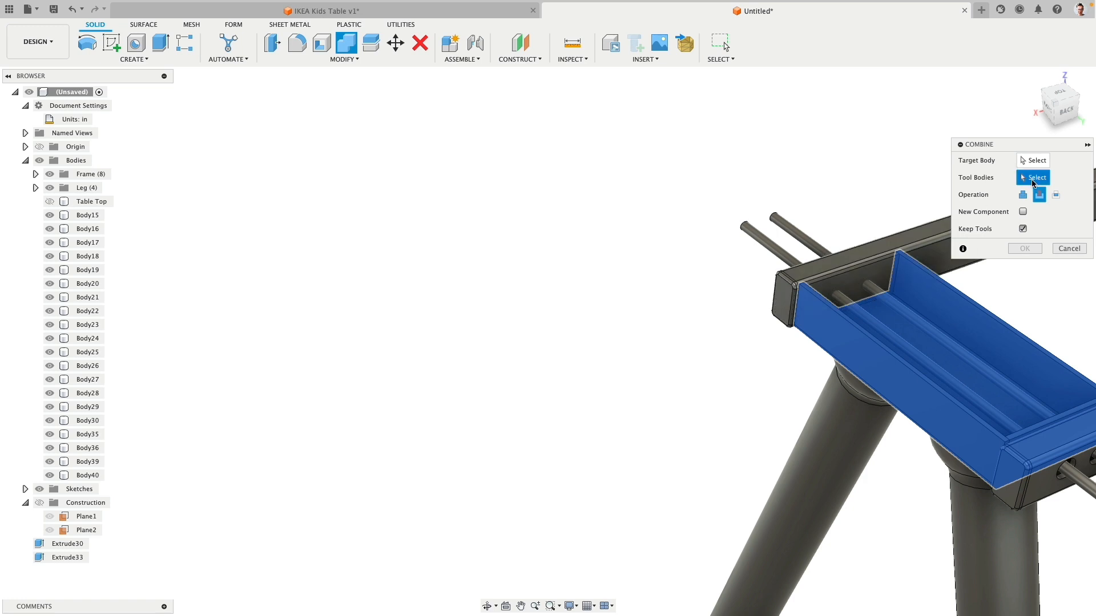
left_click(1004, 152)
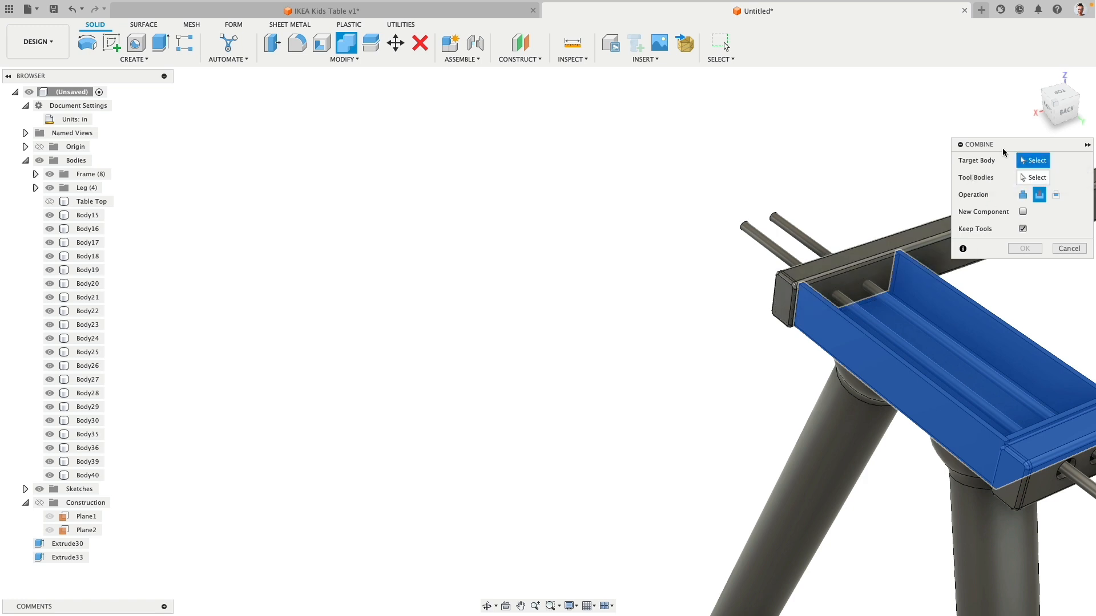
Step: Cut the tray's front end wall with both thin rods using Combine, keeping the rod bodies
left_click(876, 275)
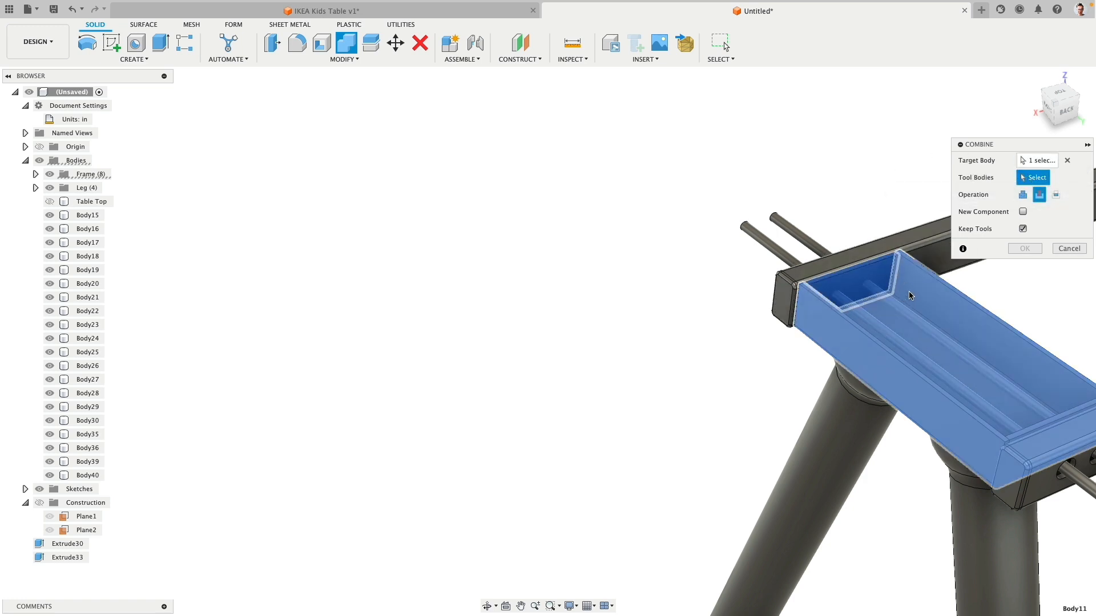
left_click(811, 243)
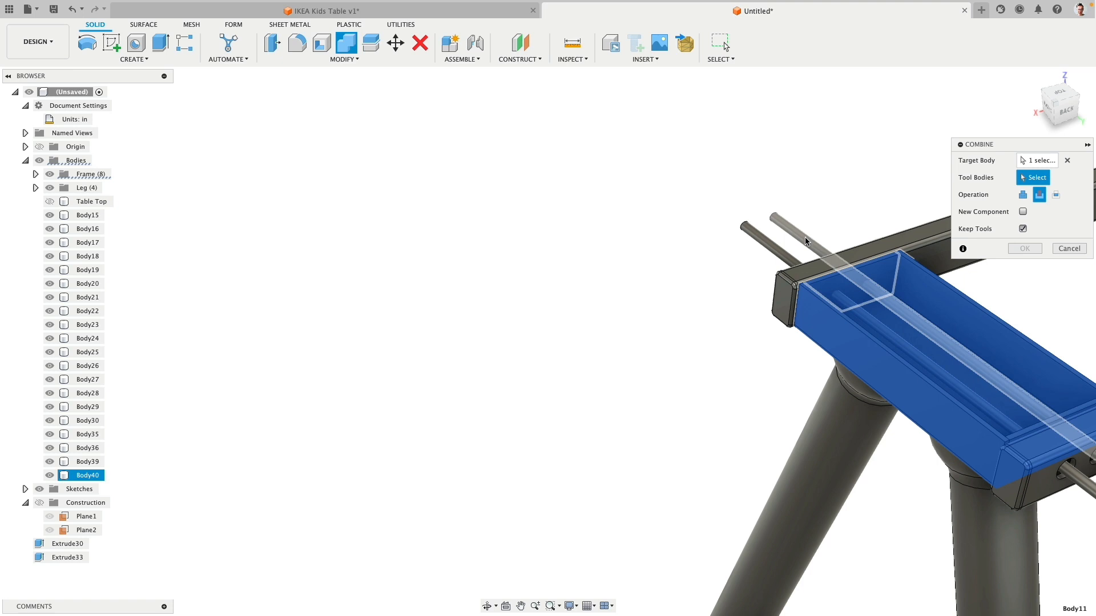
left_click(782, 258)
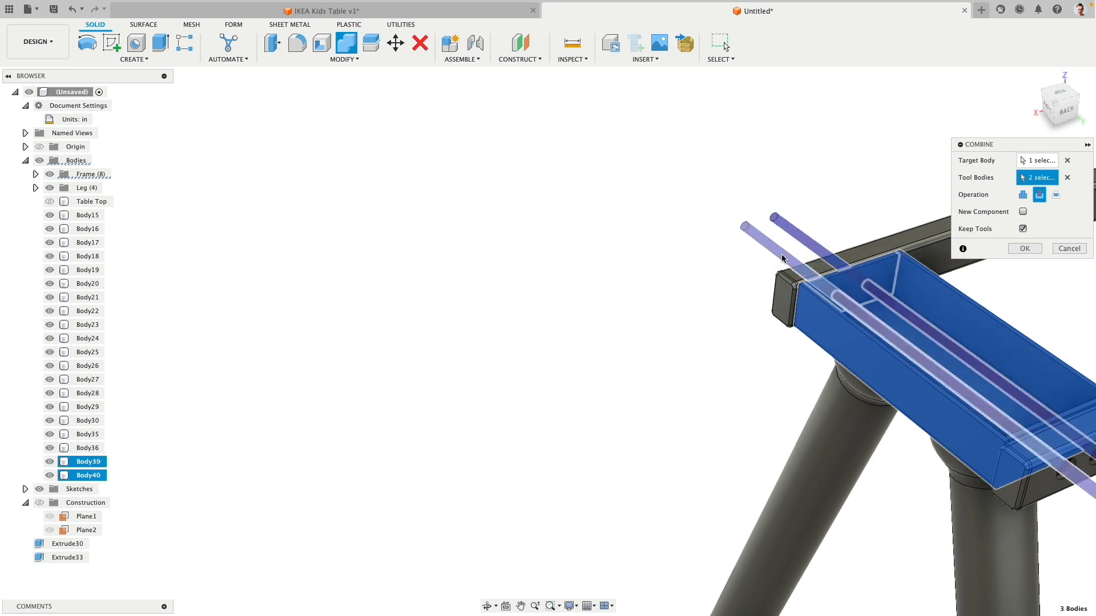
left_click(1023, 248)
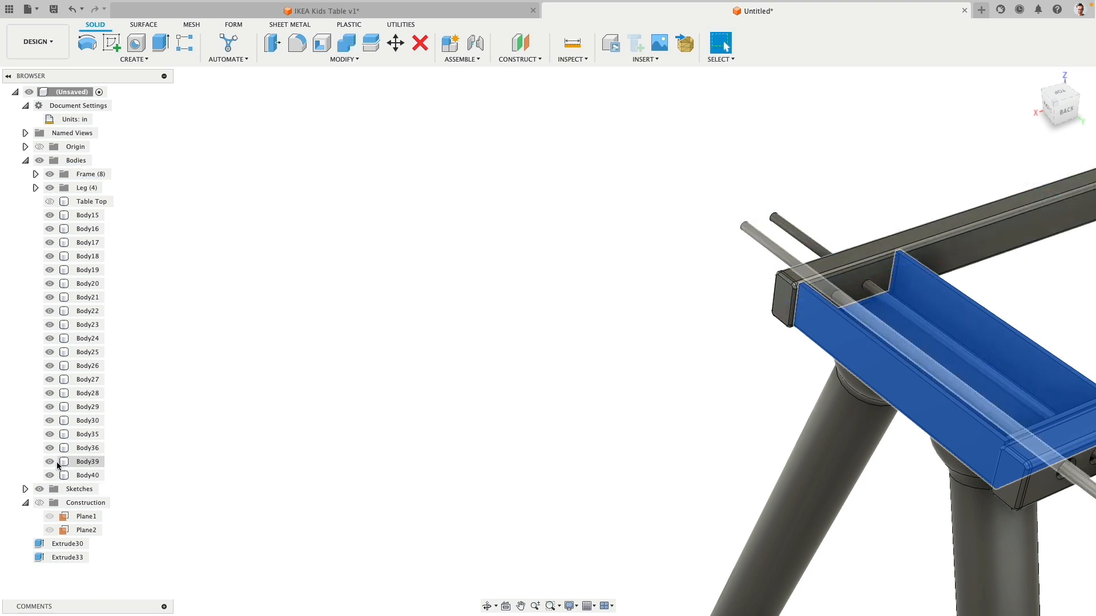
Step: Hide both rod bodies, Body39 and Body40, to expose the holes at the frame's end
left_click(50, 462)
left_click(50, 475)
middle_click_drag(497, 375, 516, 364, "shift")
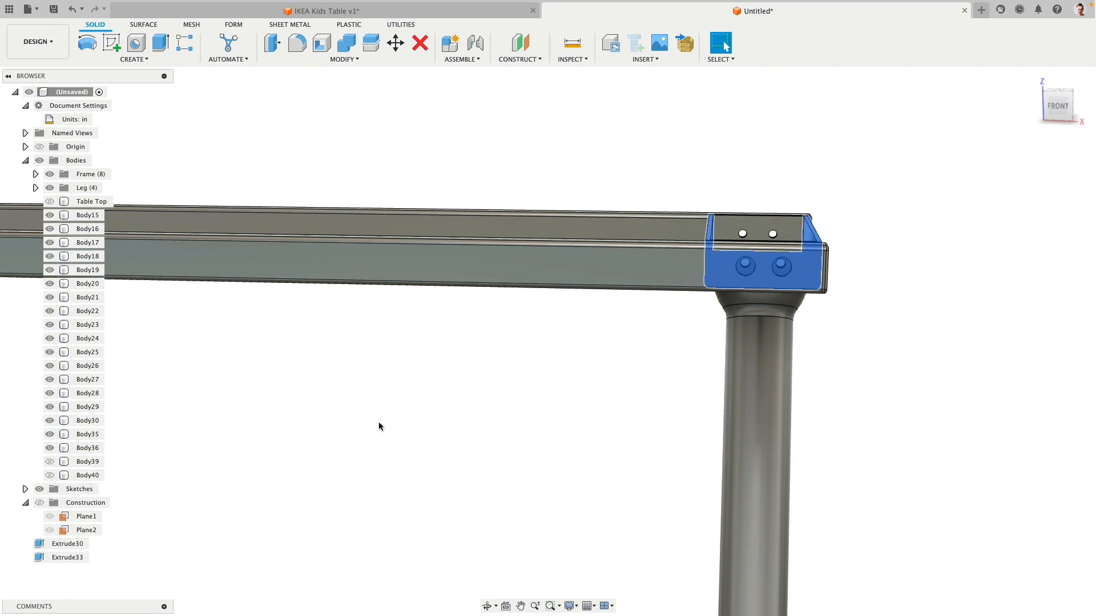
Step: Dissolve the Extrude30 and Extrude33 features
scroll(394, 400, "down", 3)
left_click(64, 544)
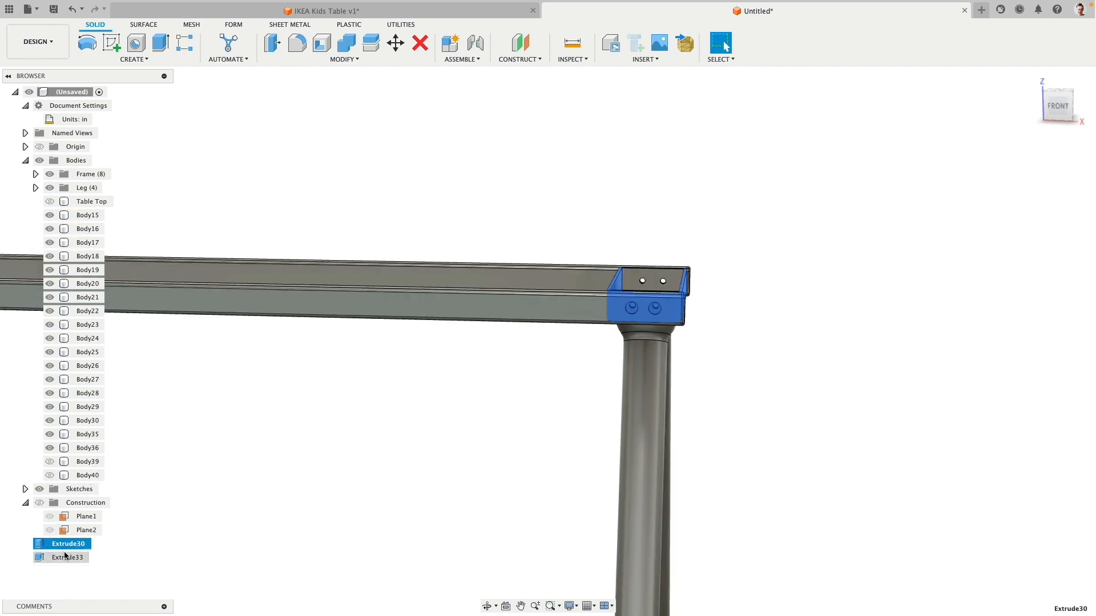
left_click(66, 557, "shift")
right_click(67, 557)
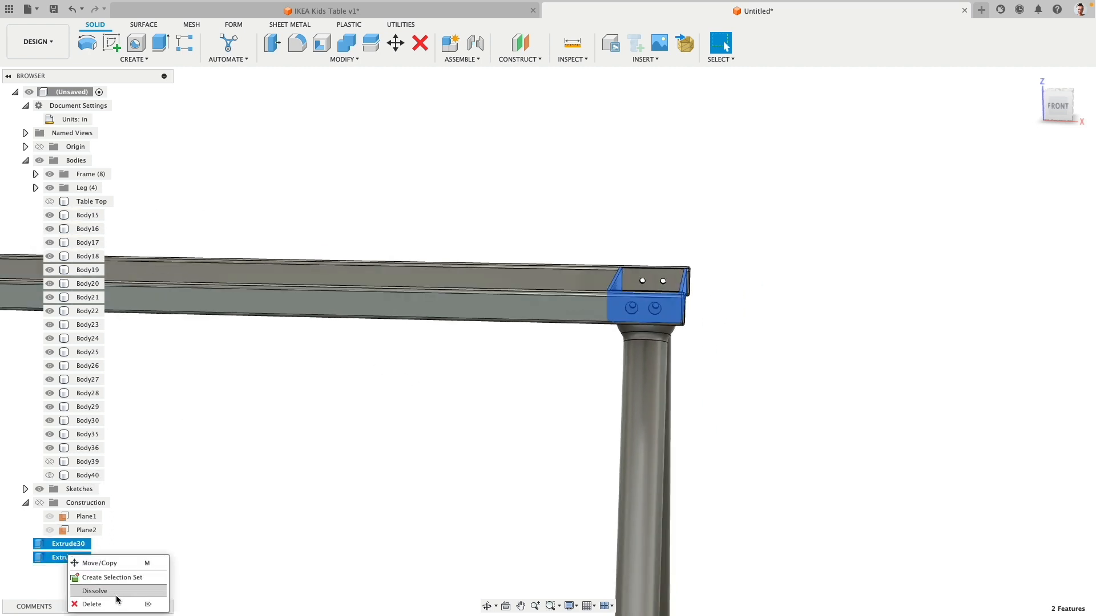
left_click(116, 596)
scroll(342, 420, "down", 5)
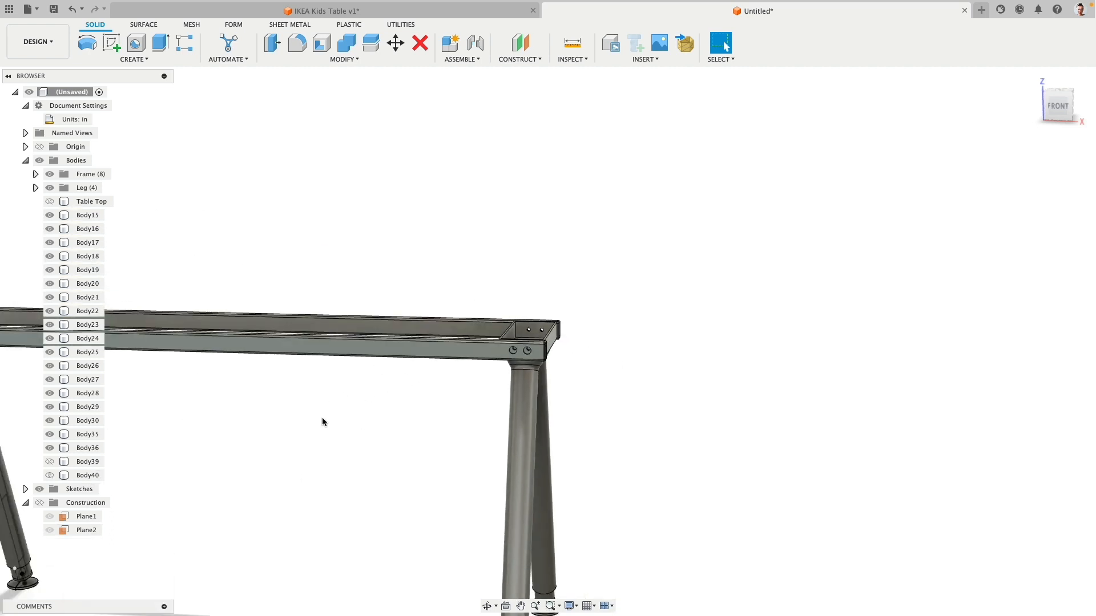
Step: Hide all sketches and show the Table Top body on the frame
middle_click_drag(414, 393, 731, 341)
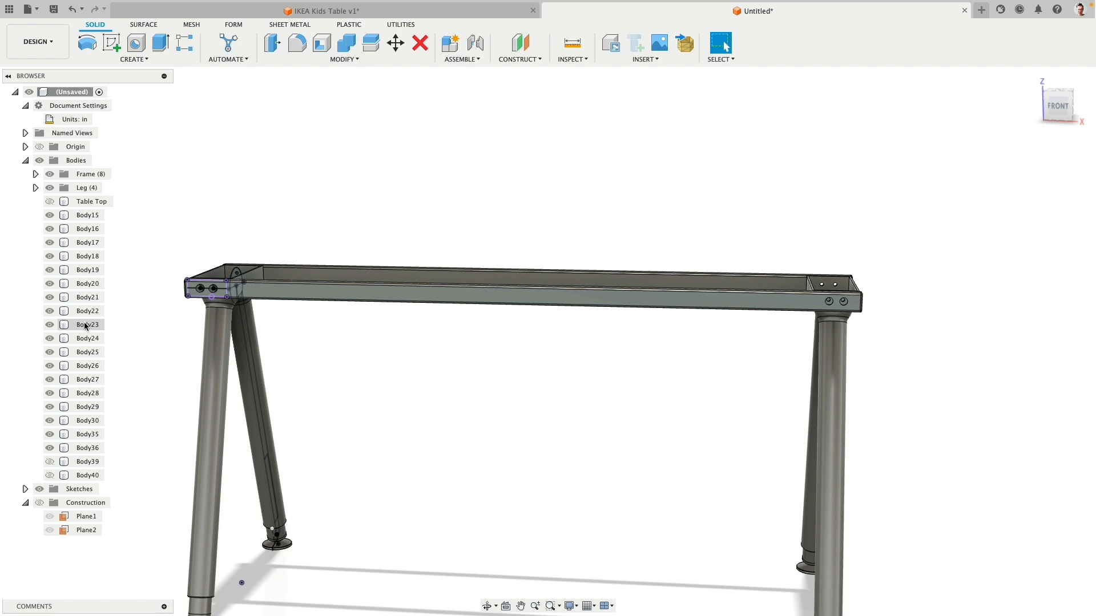
left_click(26, 161)
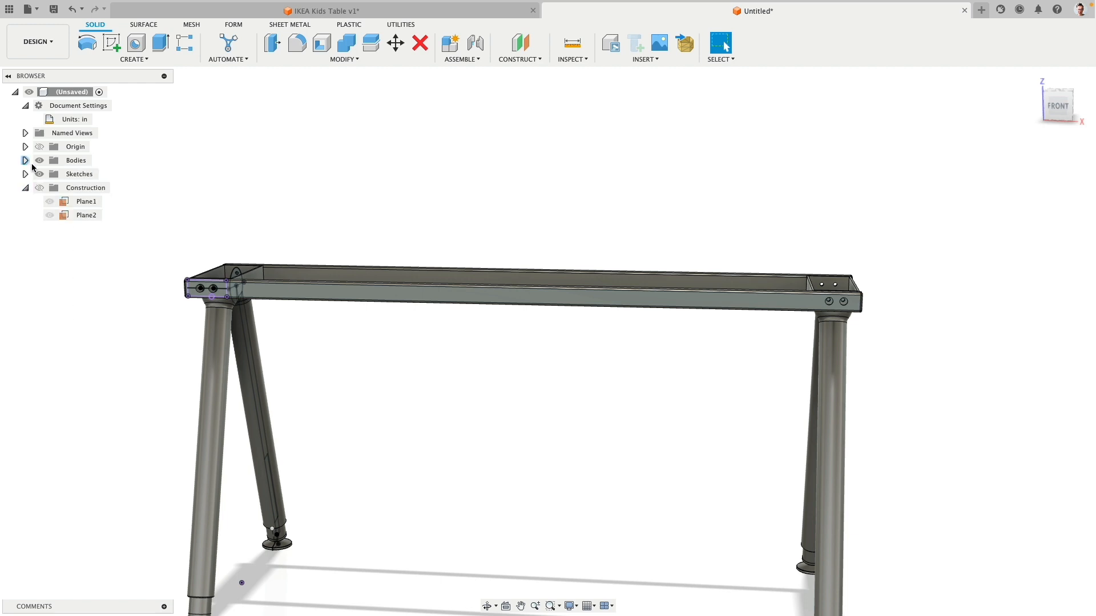
middle_click_drag(194, 195, 308, 215, "shift")
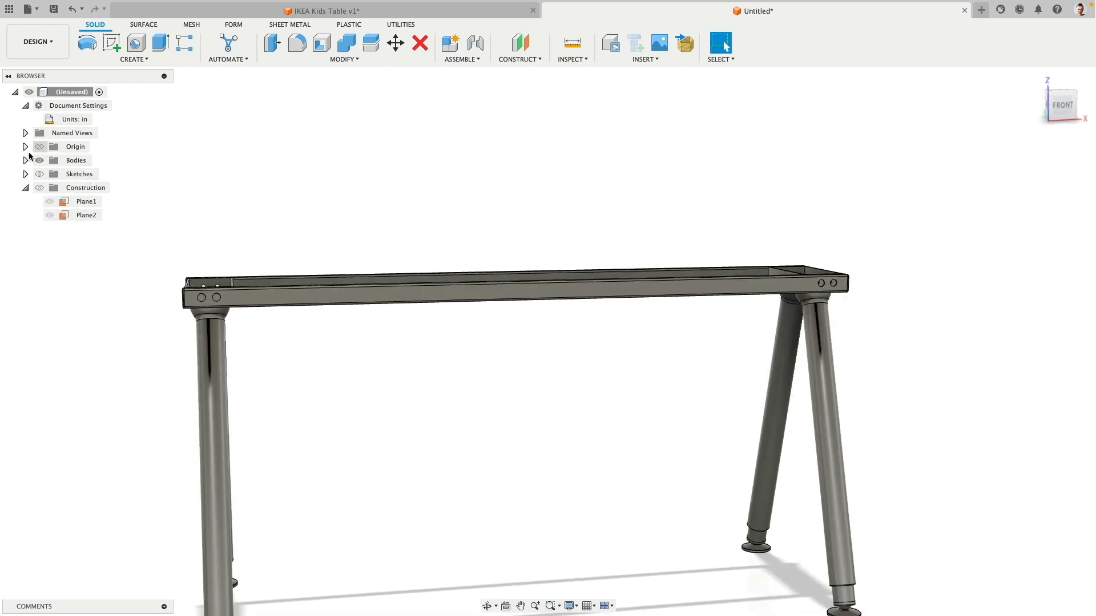
left_click(26, 161)
left_click(50, 201)
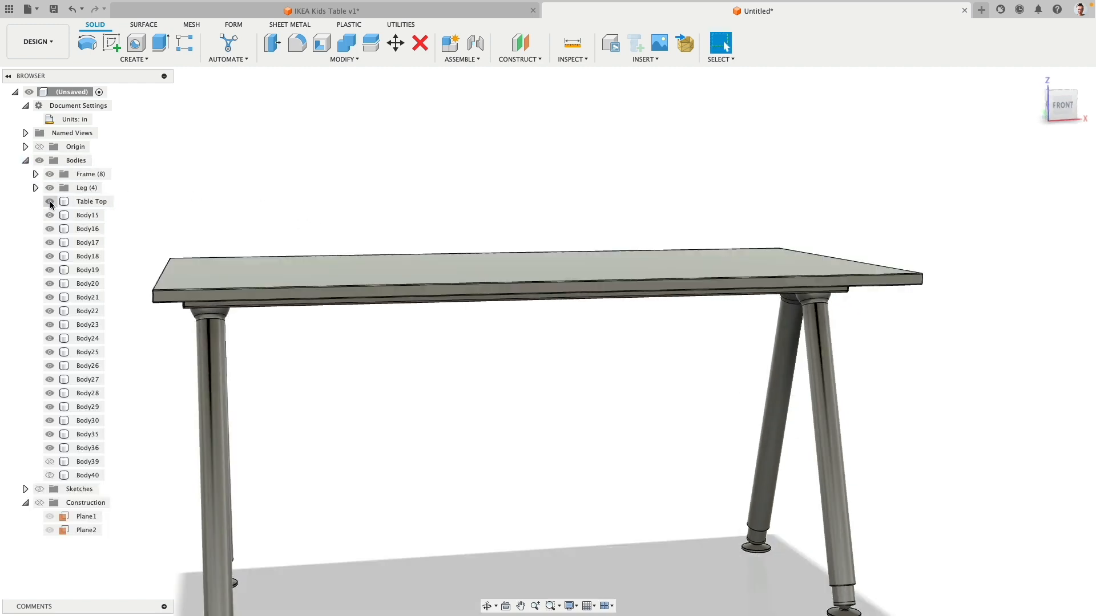
Step: Show the two rod bodies, Body39 and Body40, and delete them
left_click(85, 215)
left_click(50, 461)
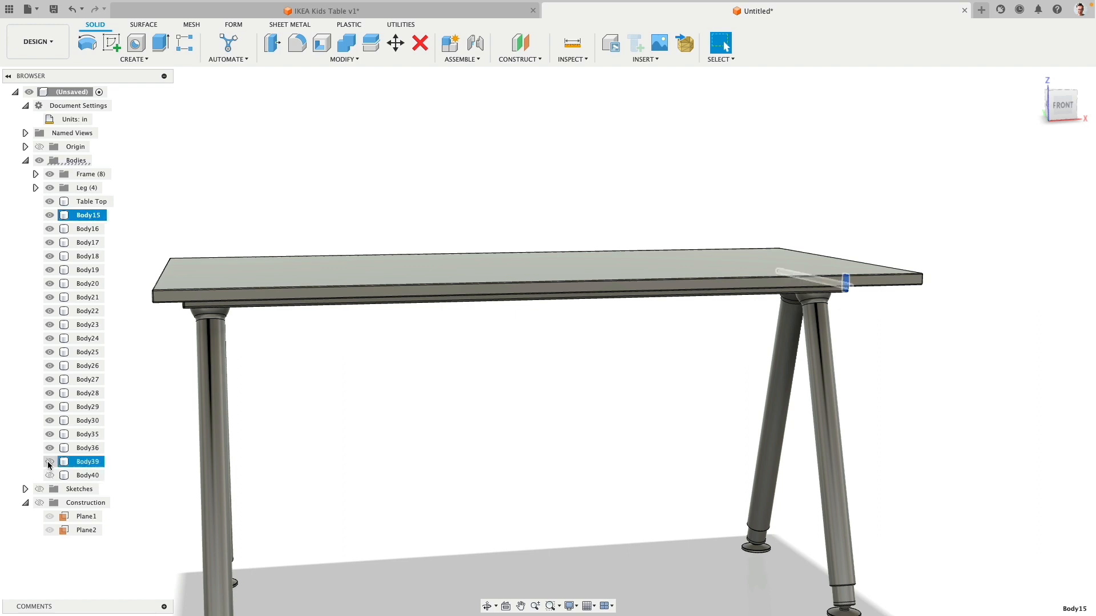
left_click(49, 475)
left_click(74, 476)
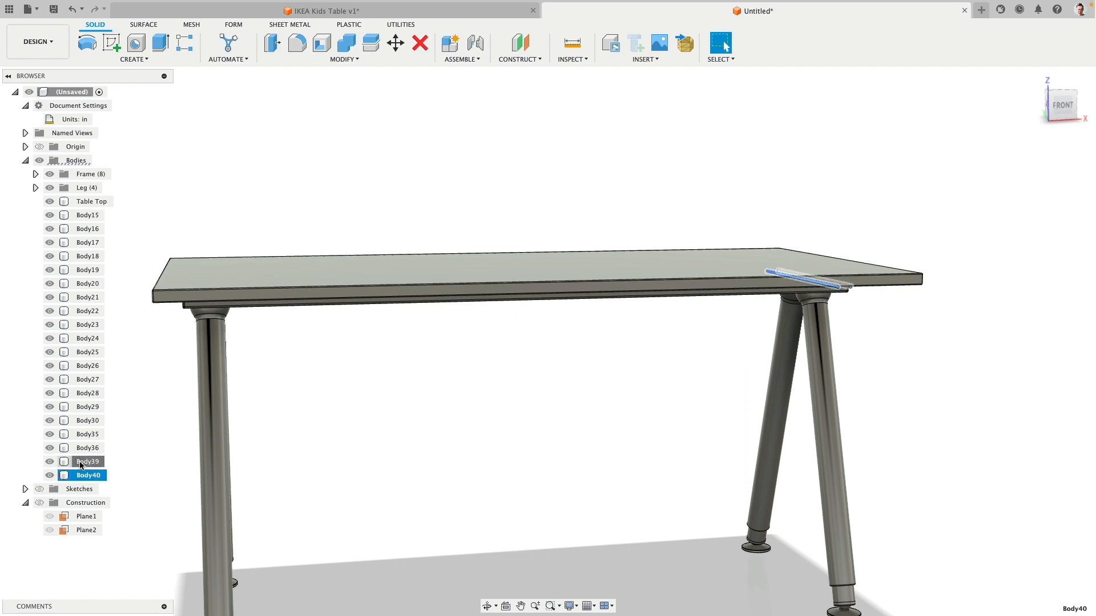
left_click(83, 463, "shift")
middle_click_drag(384, 460, 381, 415, "shift")
key("Delete")
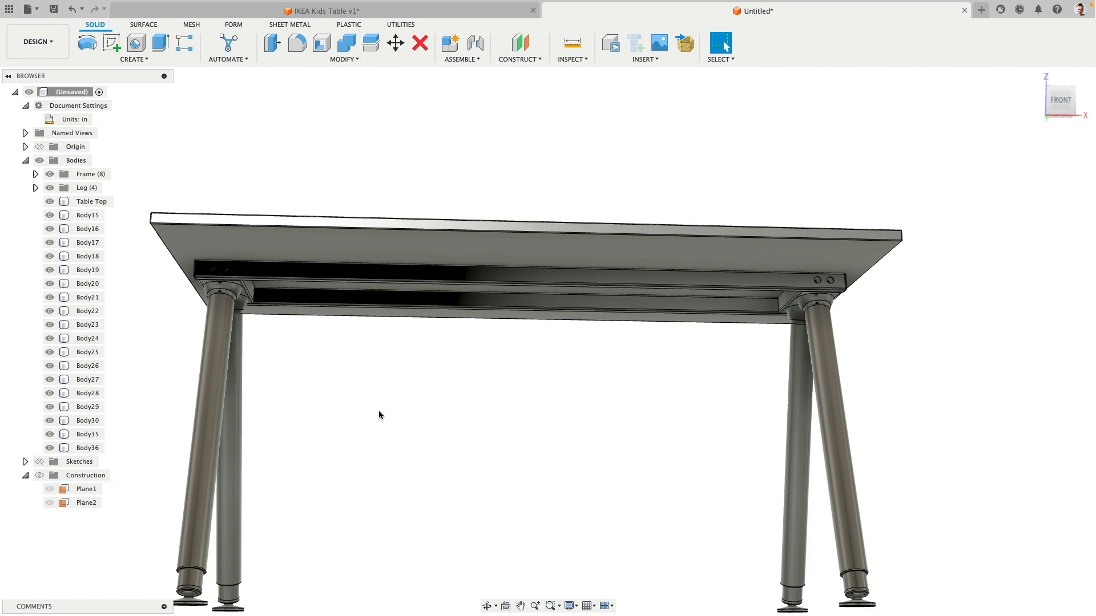
Step: Highlight Body15 through Body36 to check which table parts they are, and clear the selection
left_click(88, 449)
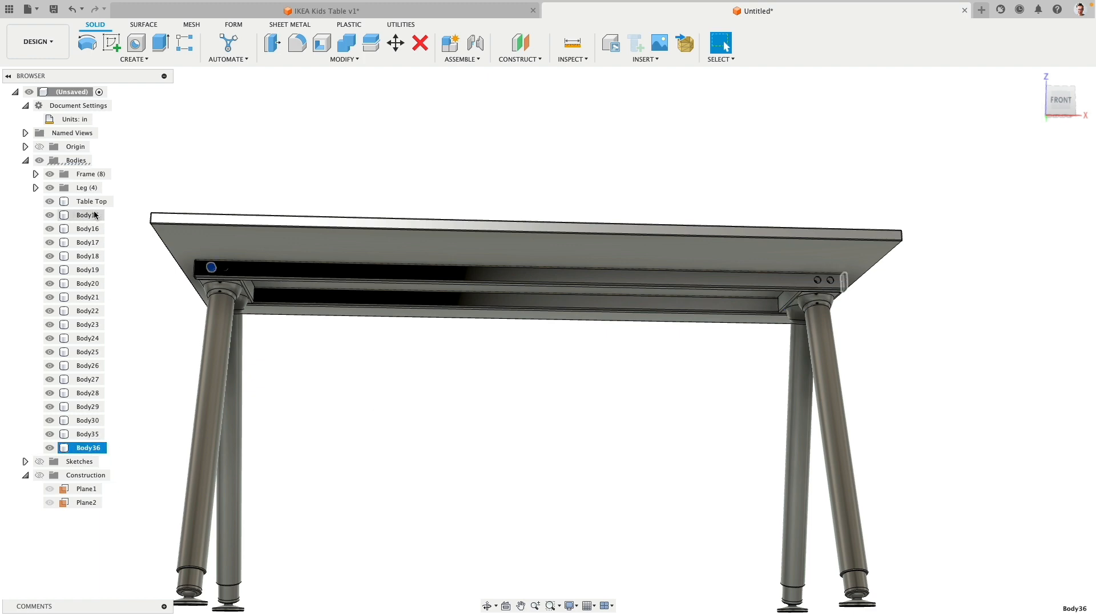
left_click(94, 216, "shift")
middle_click_drag(521, 435, 150, 279, "shift")
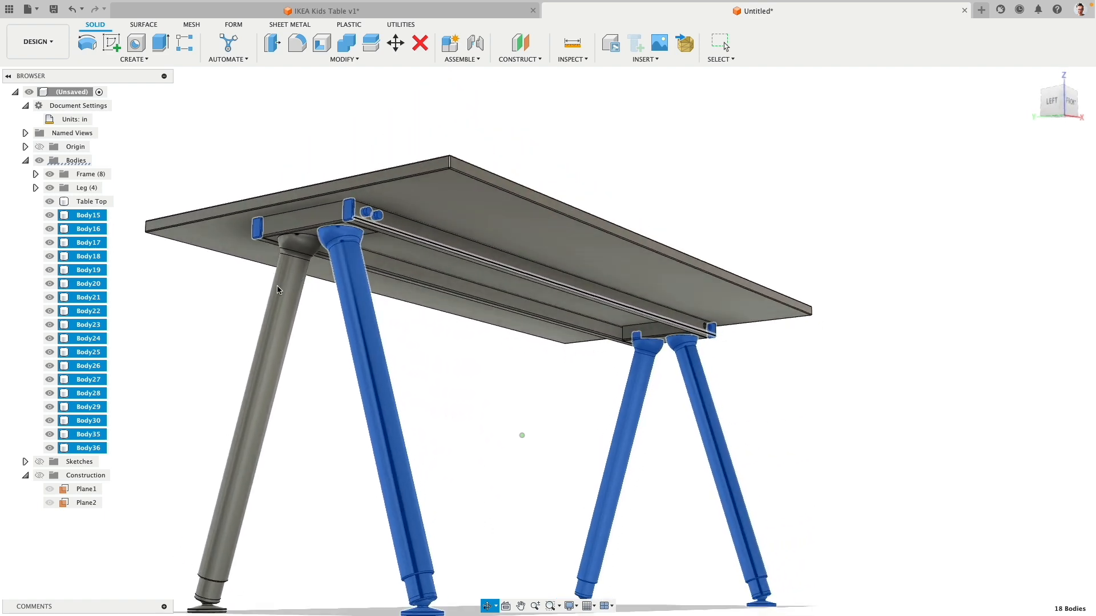
left_click(151, 279)
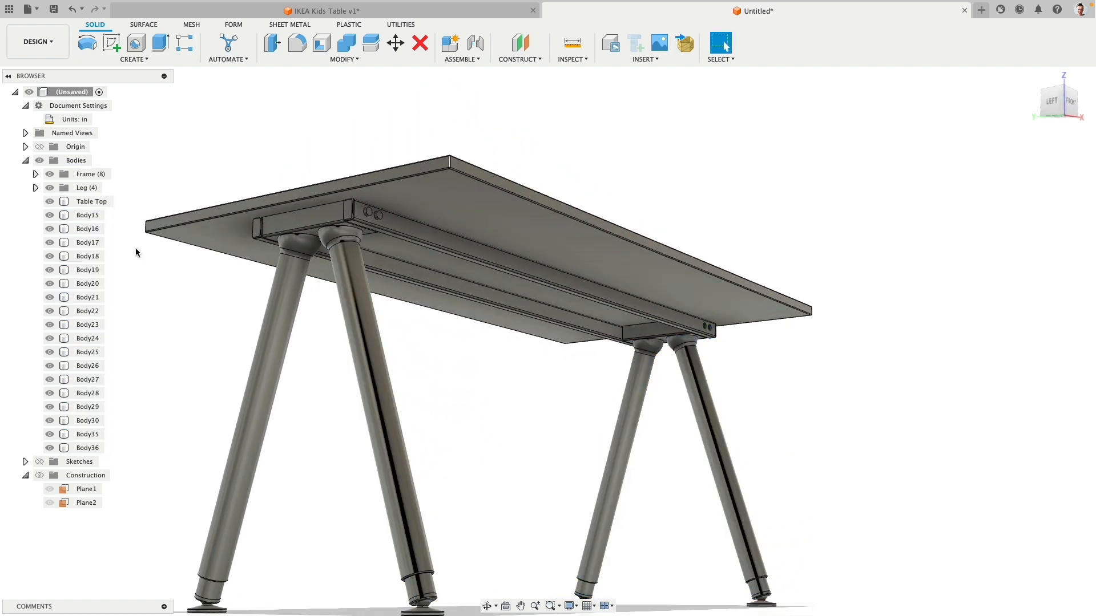
Step: Hide the existing Leg group and move the remaining leg bodies, Body19 through Body36, into it
left_click(51, 189)
middle_click_drag(272, 459, 337, 468, "shift")
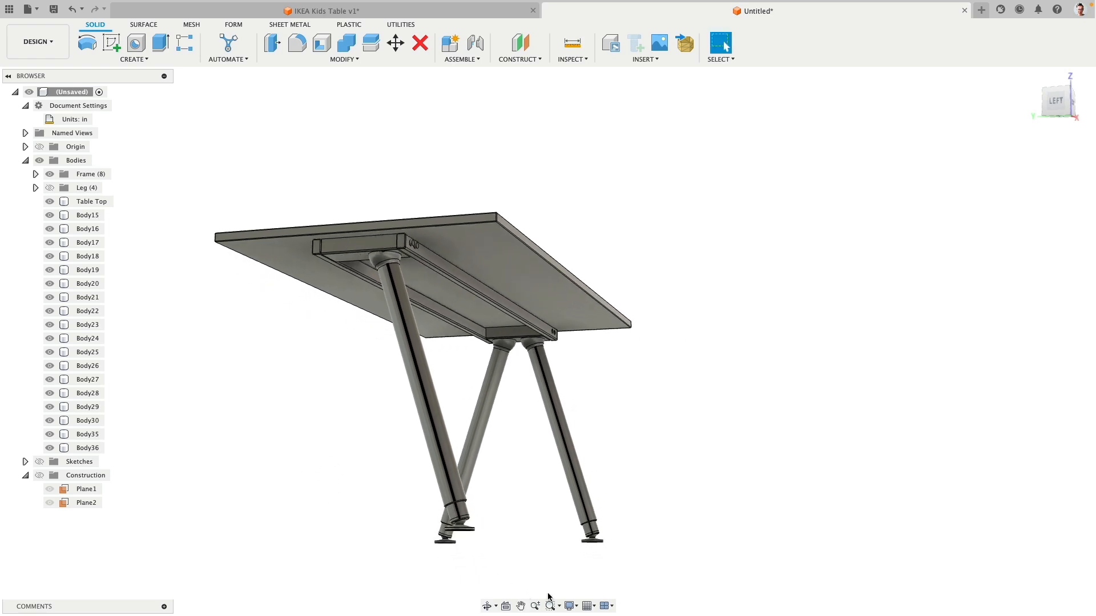
left_click(721, 59)
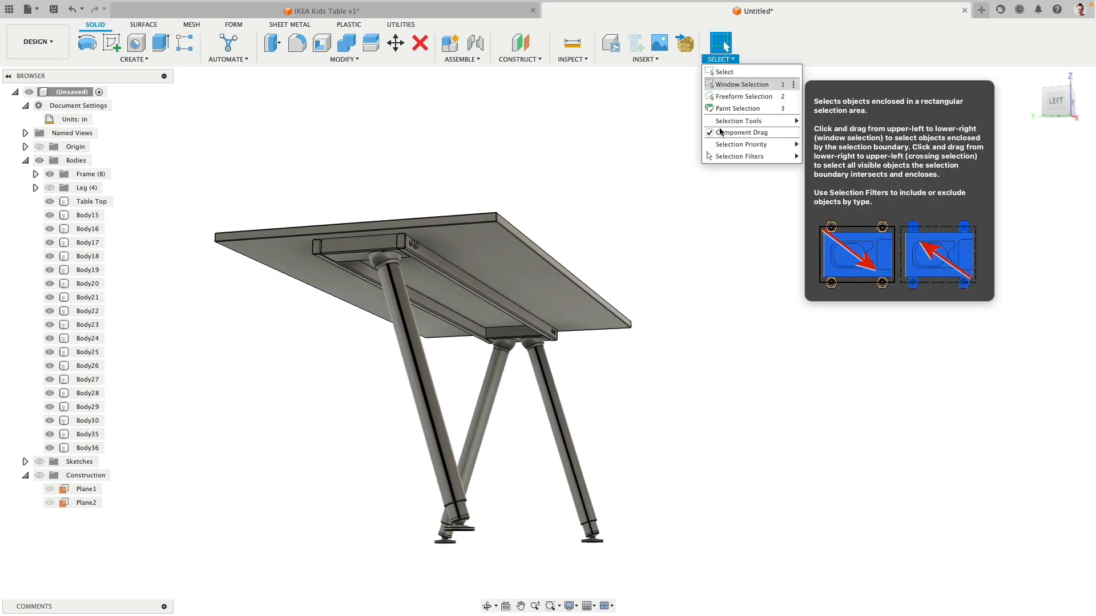
left_click_drag(650, 566, 337, 403)
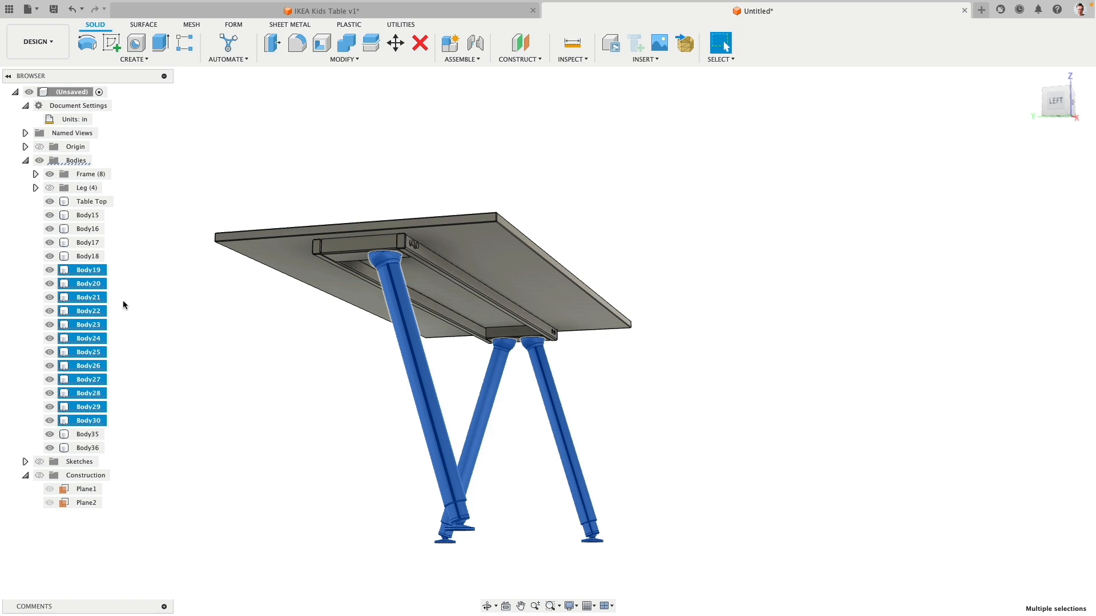
left_click(94, 271)
left_click(96, 447, "shift")
left_click_drag(83, 271, 86, 188)
Step: Move Body15 through Body18 into the Frame group, then show the Leg group again and collapse the Construction folder
left_click(90, 216)
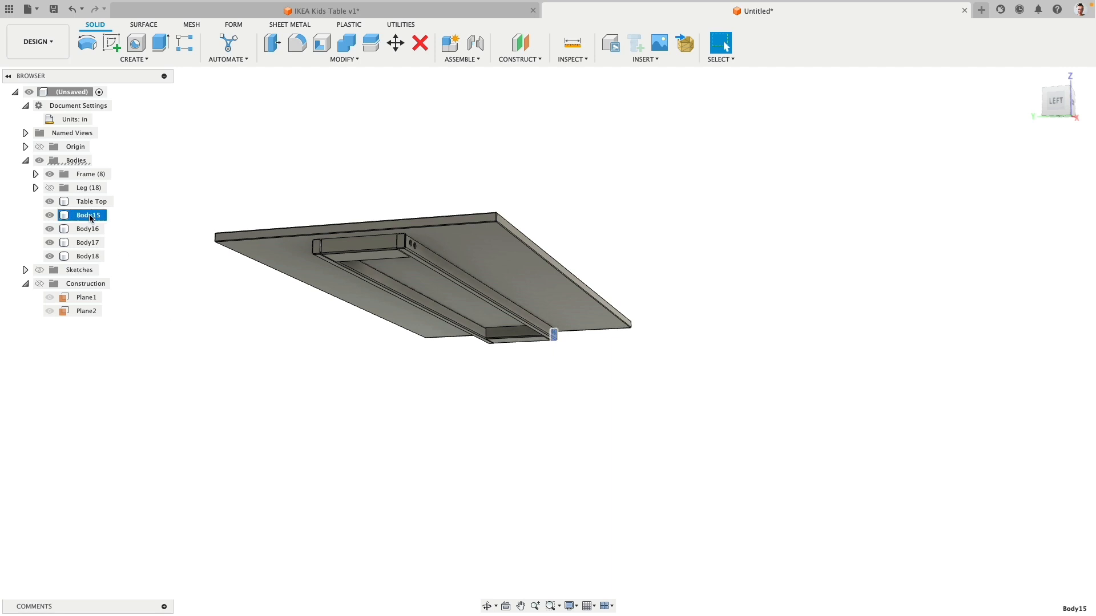
left_click(91, 229)
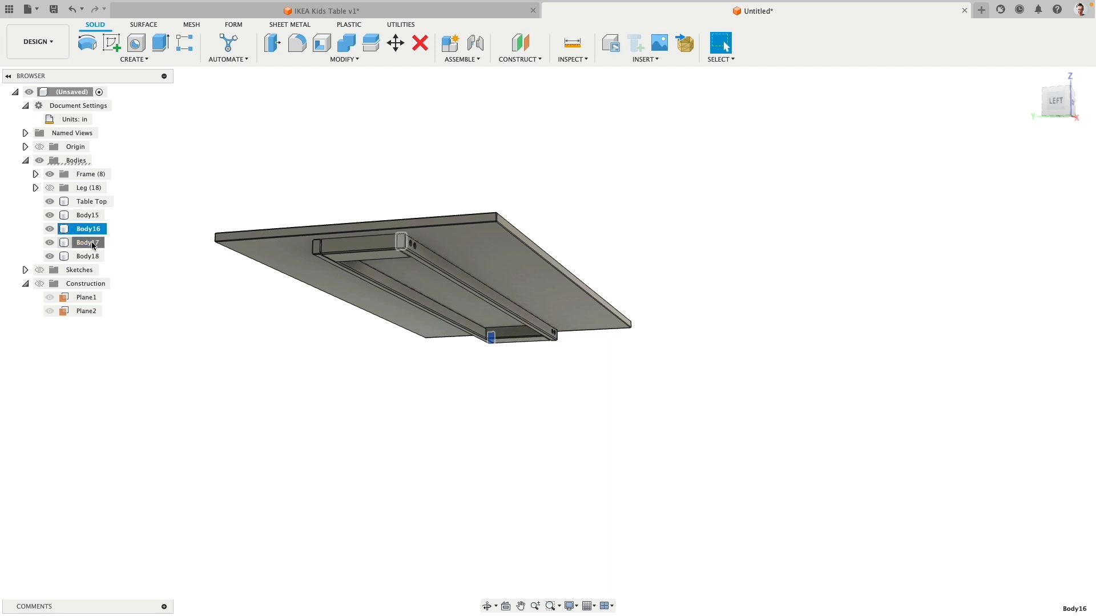
left_click(92, 243)
left_click(91, 256)
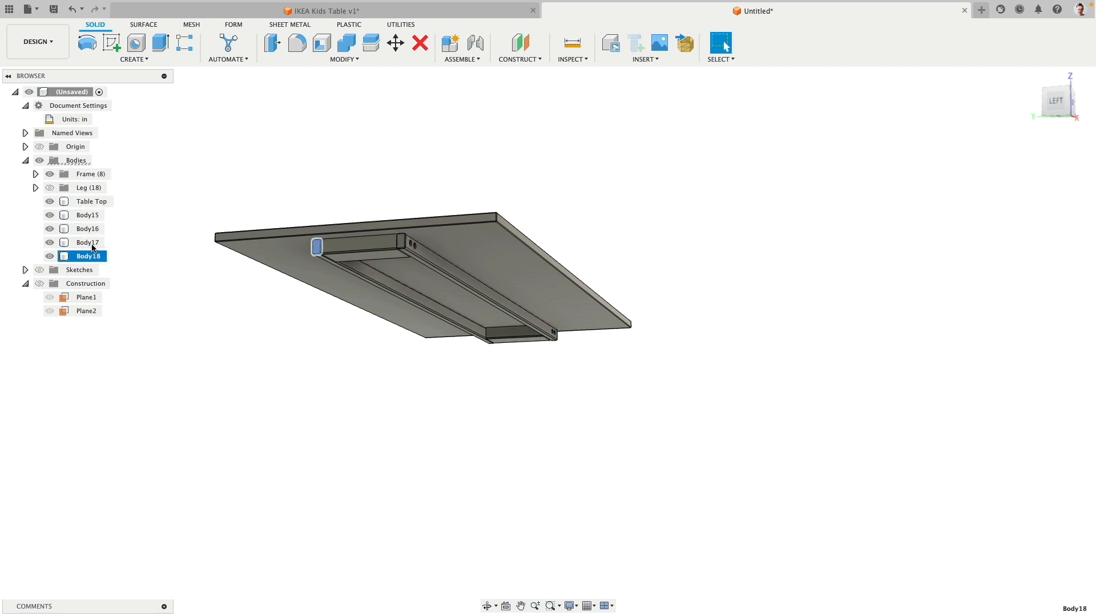
left_click(87, 215, "shift")
left_click_drag(88, 215, 92, 174)
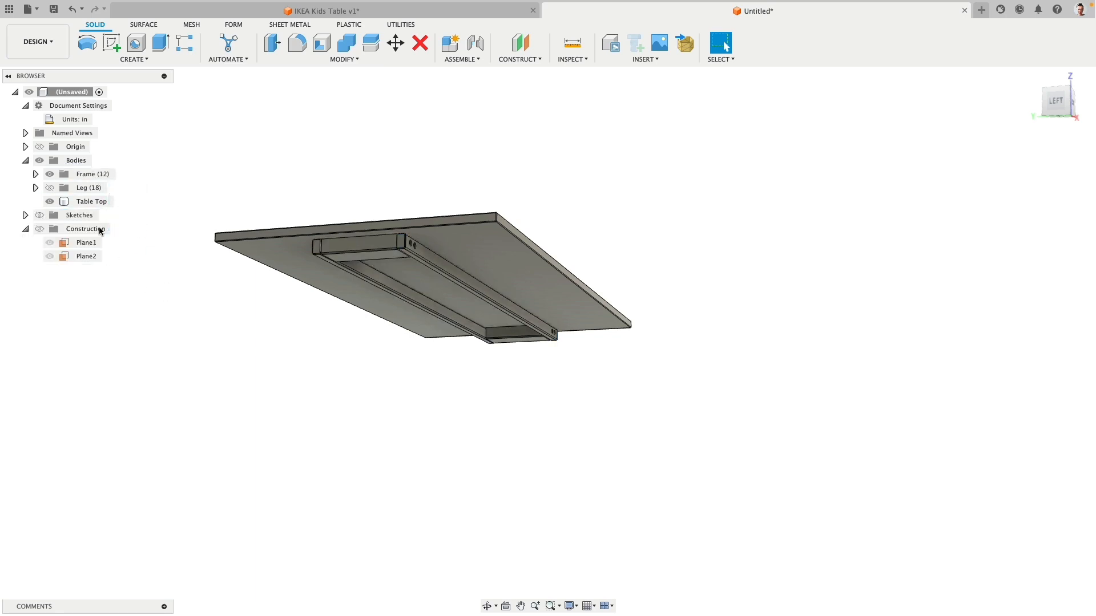
left_click(50, 187)
left_click(26, 229)
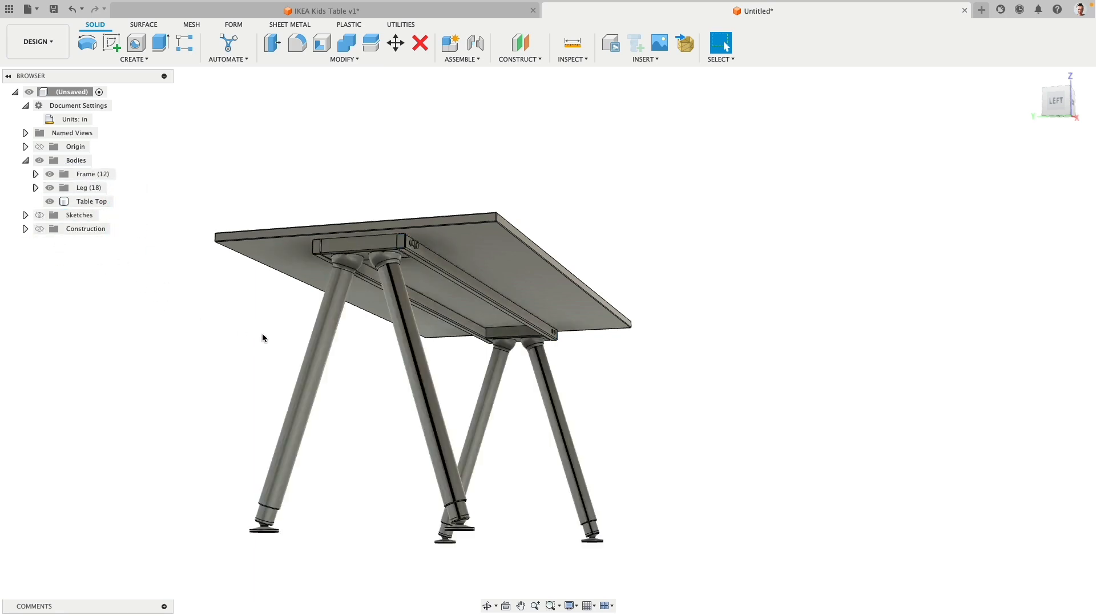
Step: Delete the leftover rod bodies Body36 and Body35 from the Leg group and collapse the group
middle_click_drag(279, 340, 254, 311, "shift")
scroll(271, 242, "up", 8)
scroll(297, 257, "up", 3)
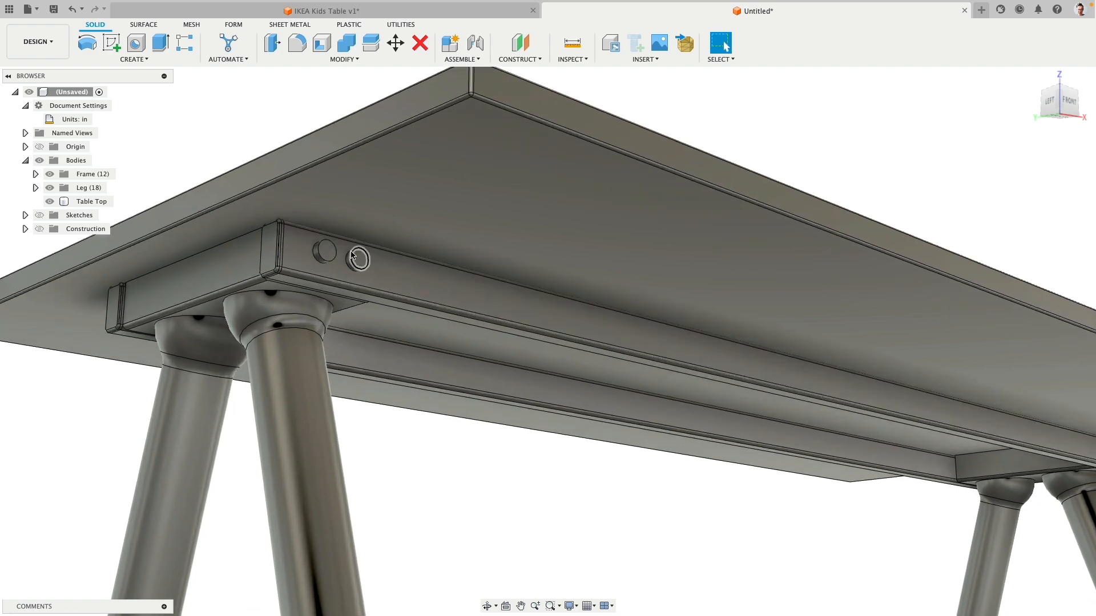
left_click(328, 241)
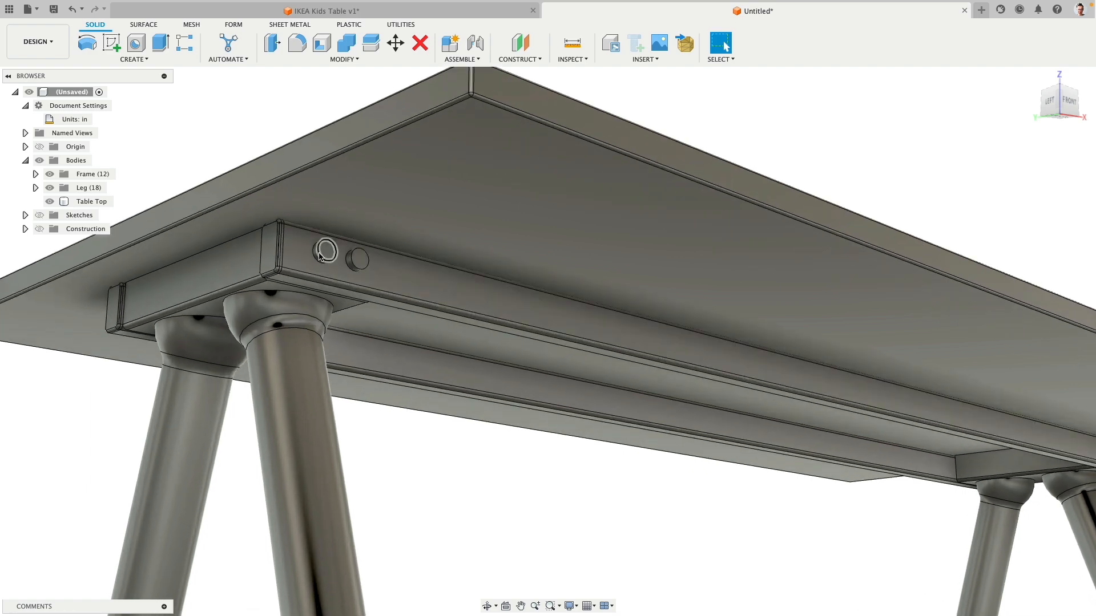
left_click(35, 187)
left_click(105, 434)
key("Delete")
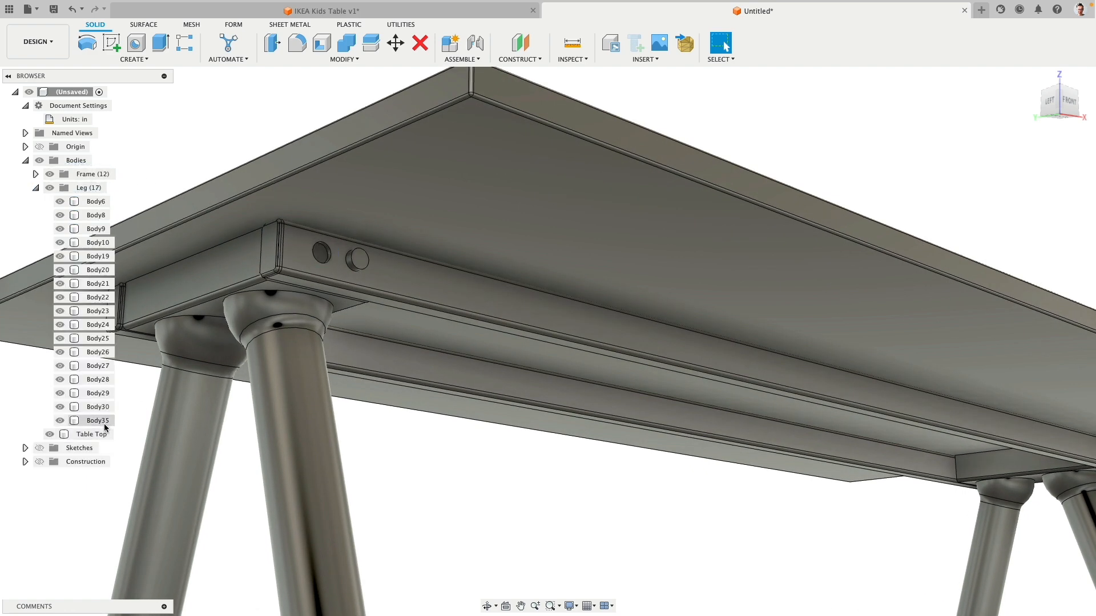
left_click(104, 422)
key("Delete")
middle_click_drag(416, 435, 132, 374)
left_click(36, 188)
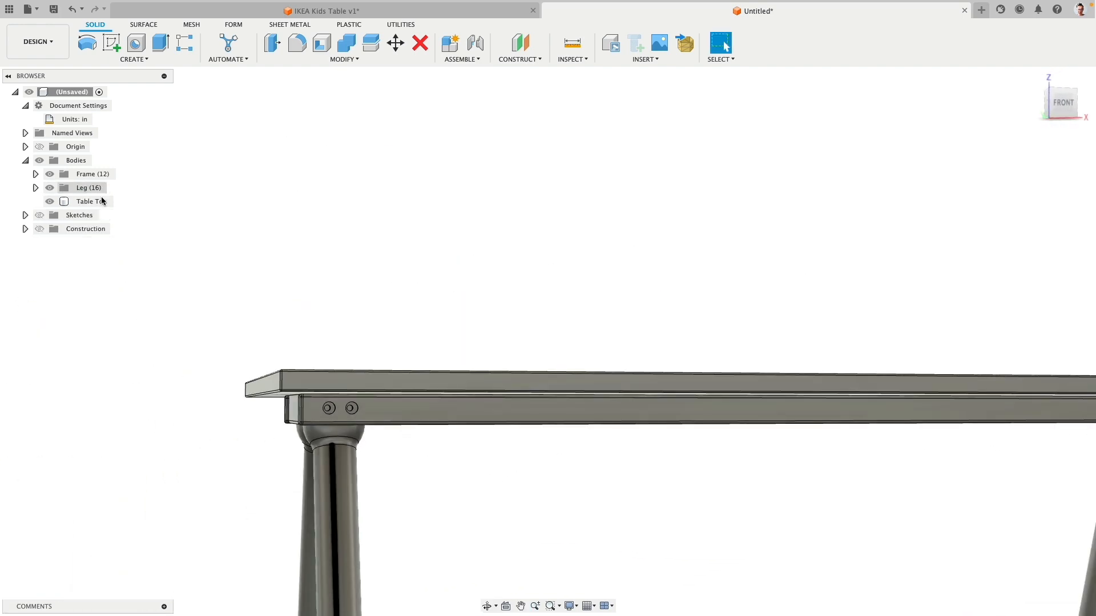
Step: Switch to the Render workspace with the whole table in view
scroll(436, 344, "down", 6)
middle_click_drag(496, 440, 482, 364, "shift")
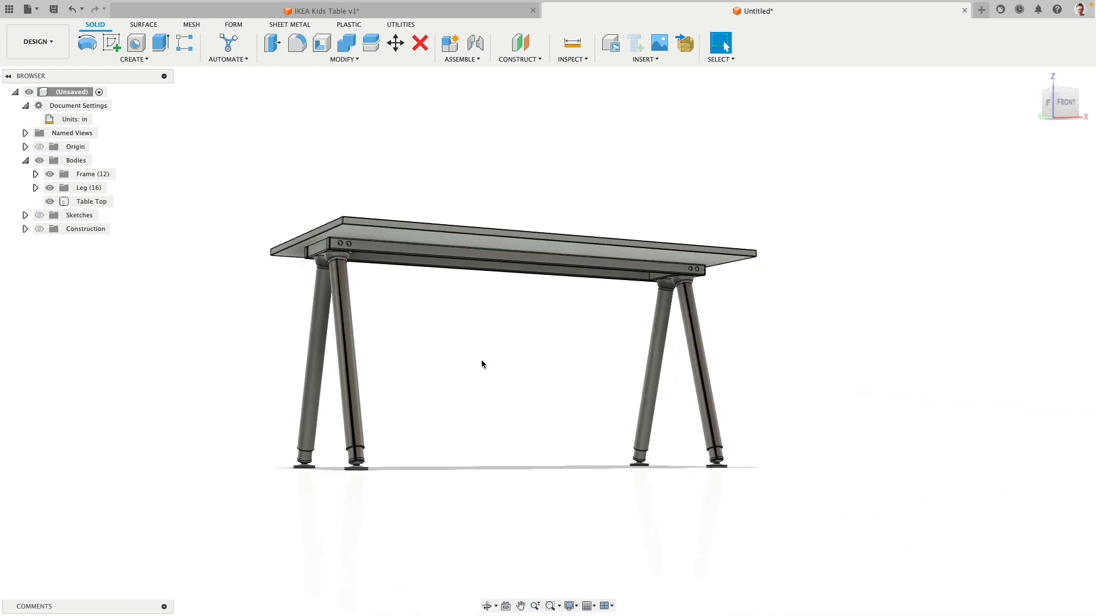
middle_click_drag(481, 365, 486, 369, "shift")
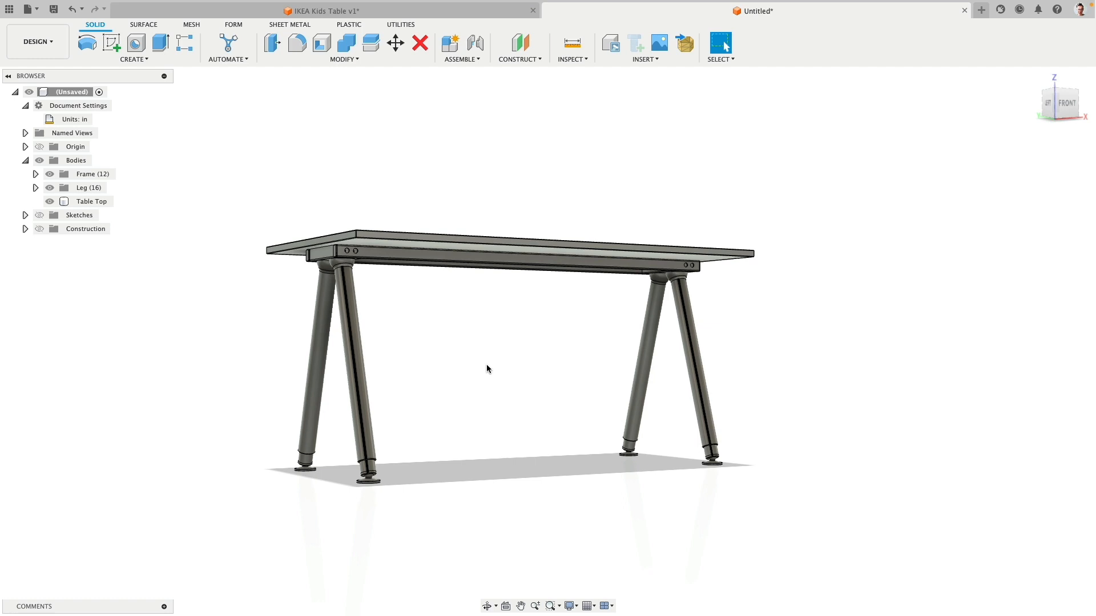
middle_click_drag(486, 369, 505, 401, "shift")
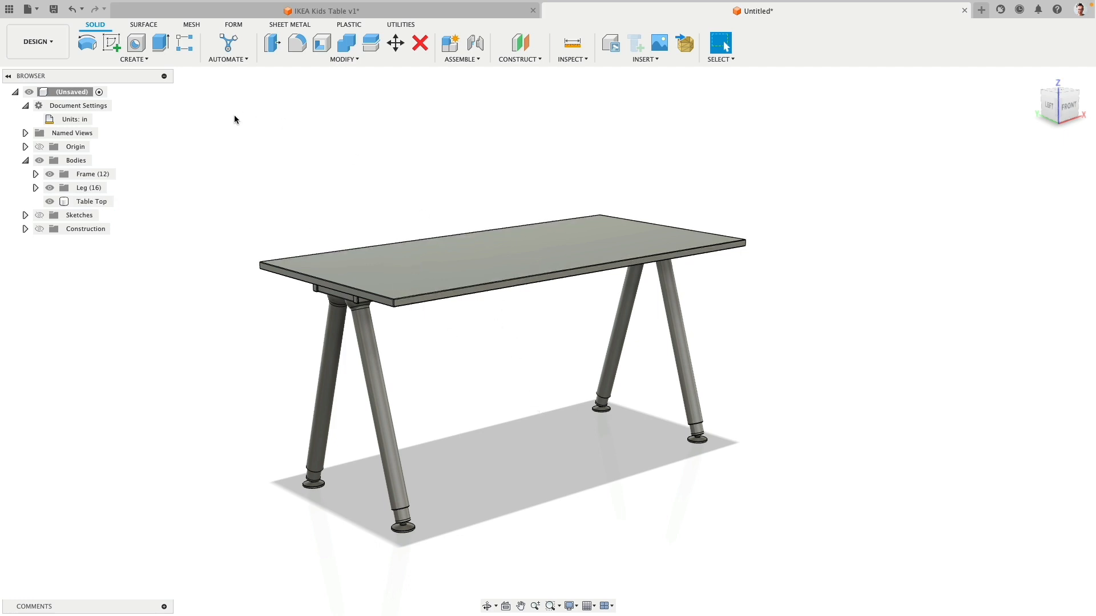
left_click(38, 41)
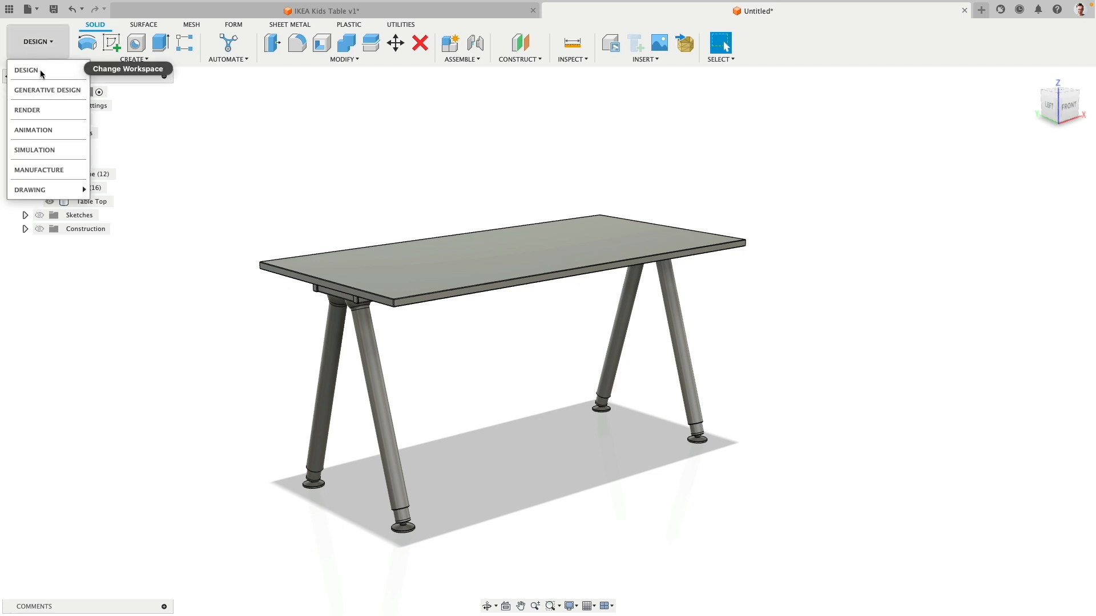
left_click(50, 111)
scroll(523, 358, "up", 2)
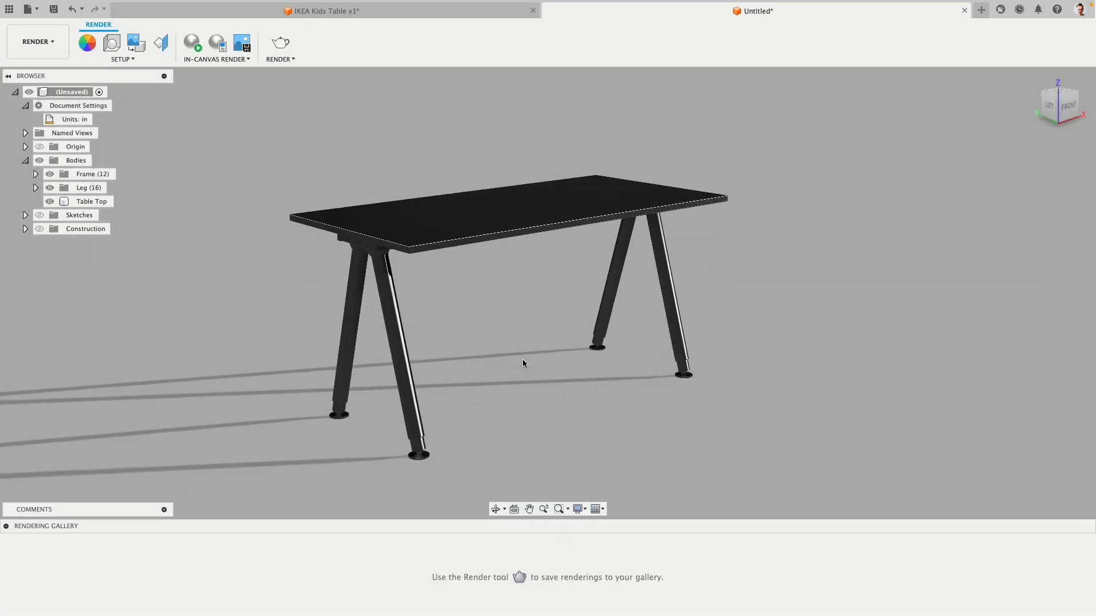
Step: Apply the Paint - Enamel Glossy (White) appearance to the Table Top body
left_click(90, 49)
left_click(530, 199)
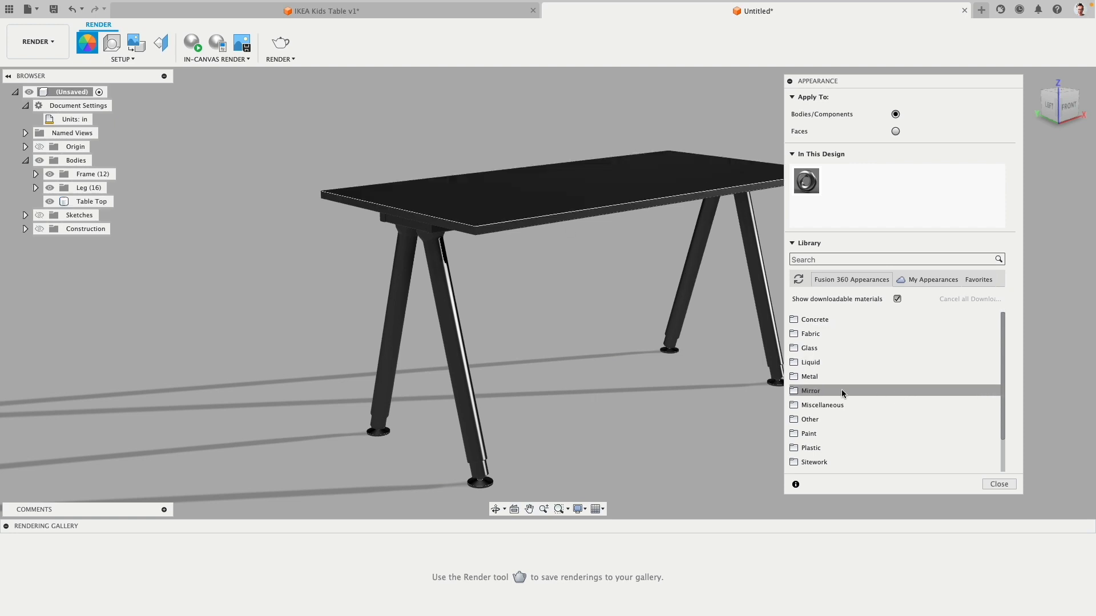
scroll(818, 351, "down", 2)
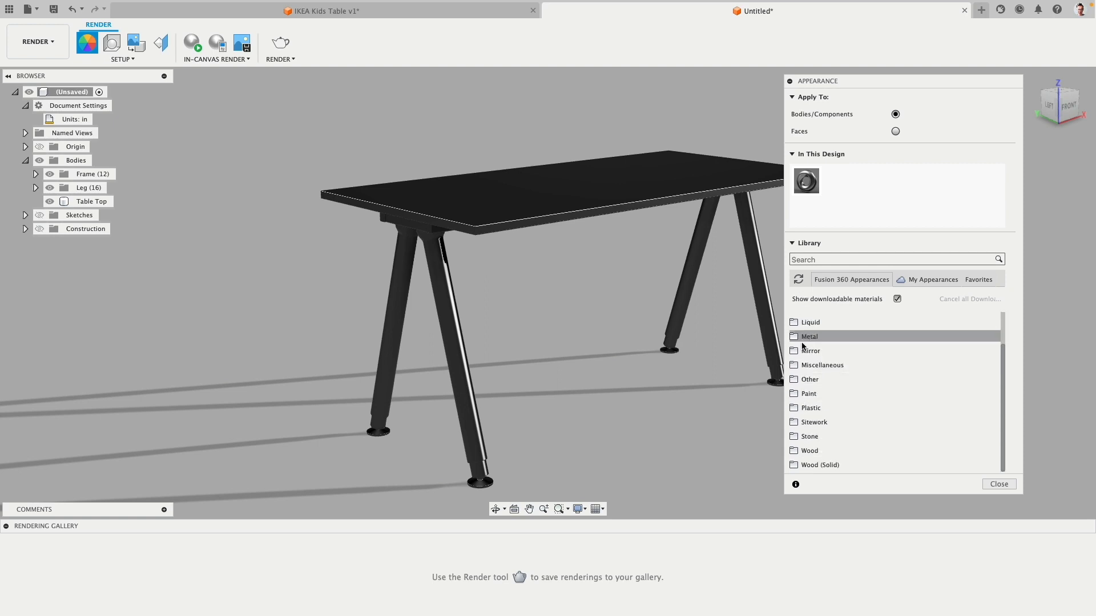
left_click(794, 396)
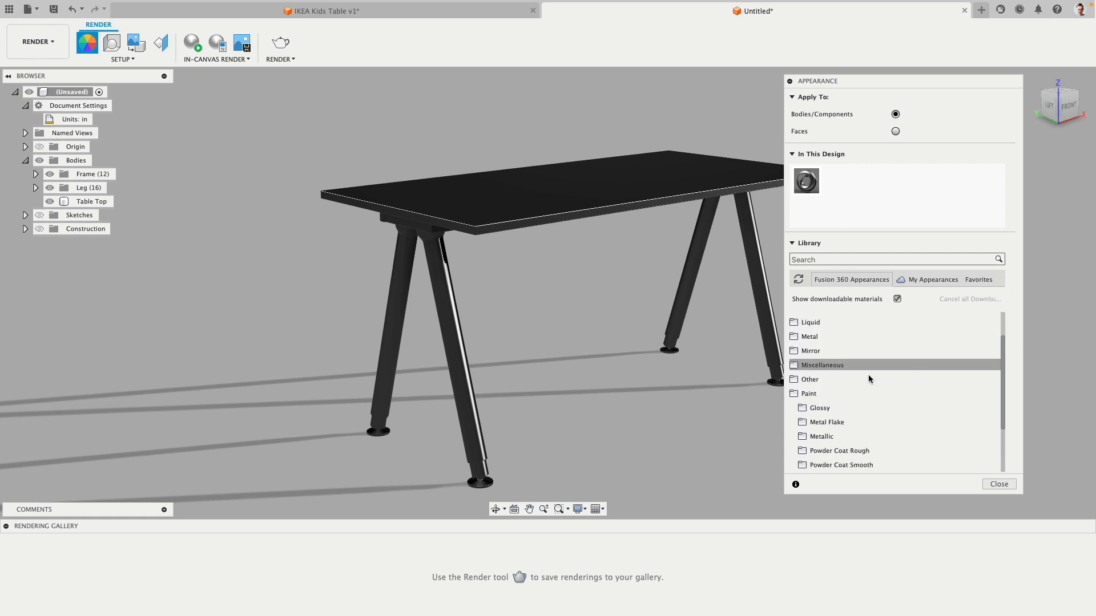
left_click(805, 409)
scroll(854, 355, "down", 10)
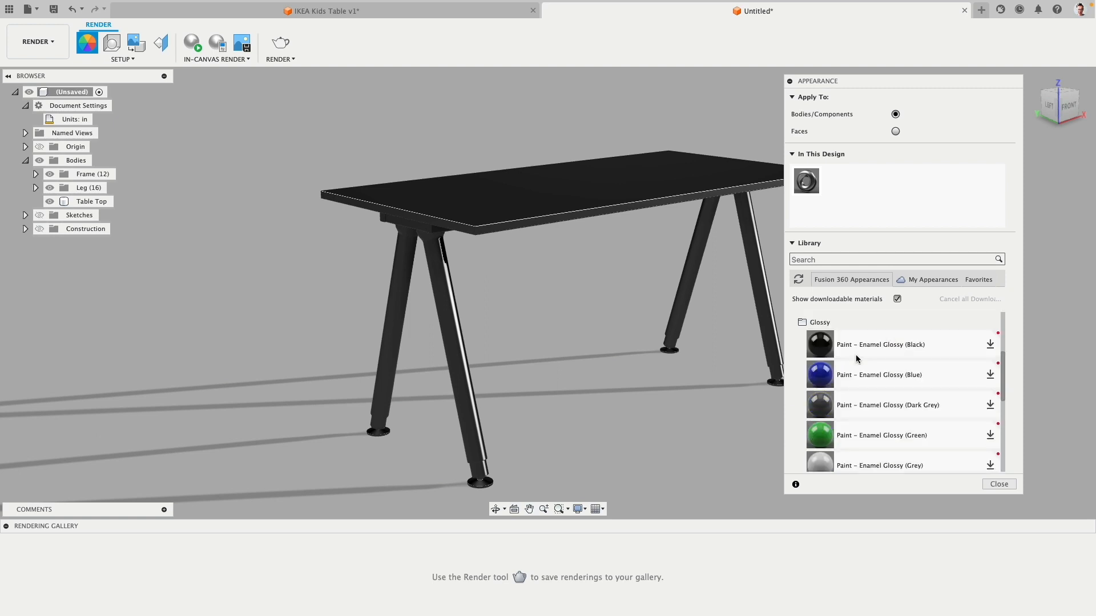
left_click(856, 353)
scroll(856, 355, "up", 2)
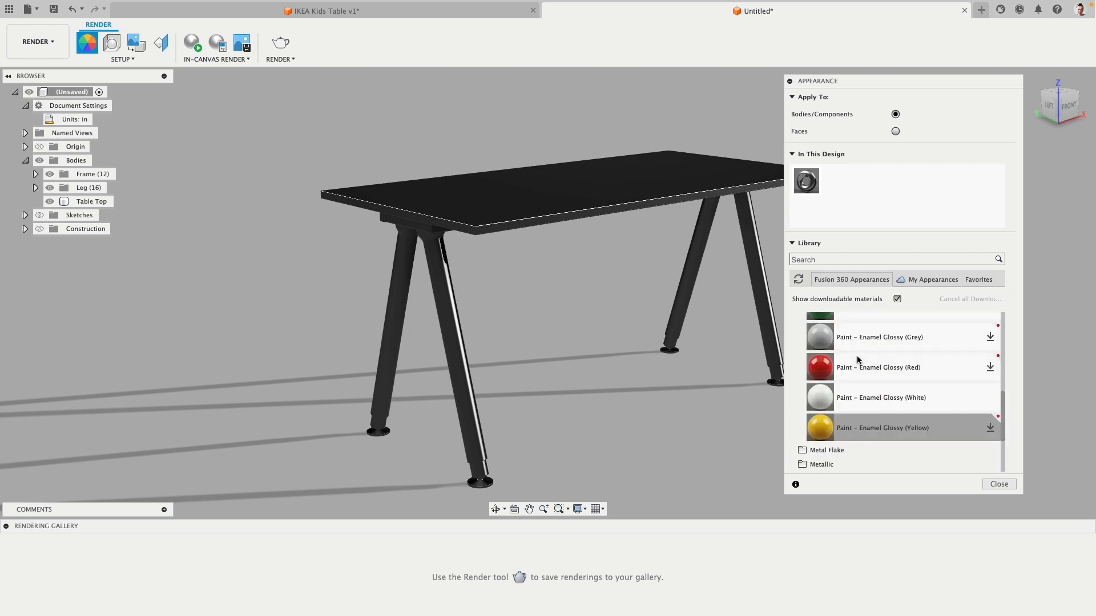
scroll(858, 357, "up", 1)
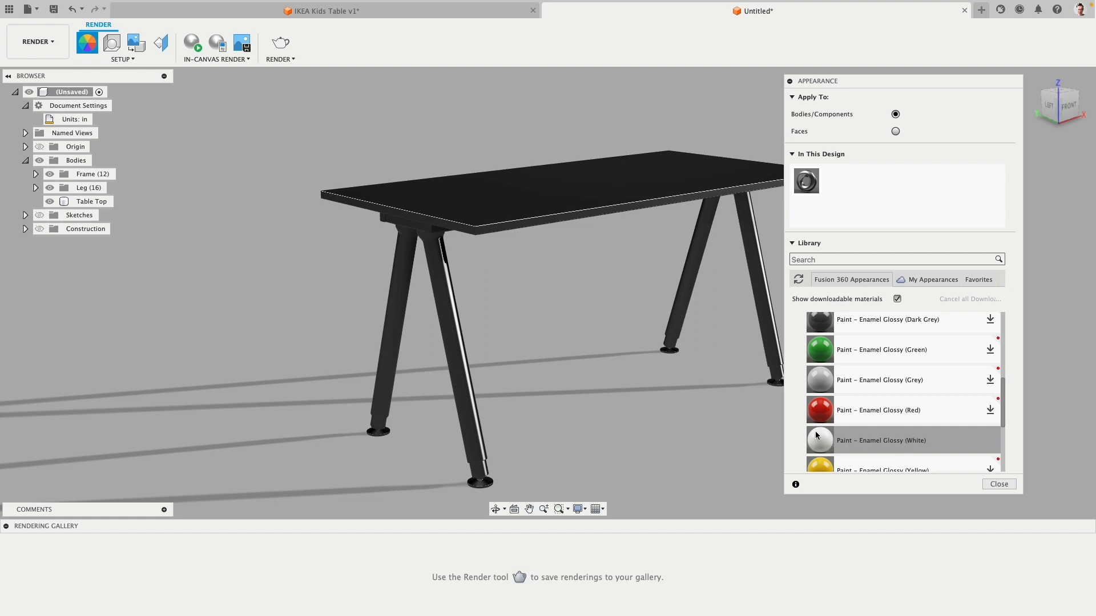
left_click_drag(818, 443, 573, 197)
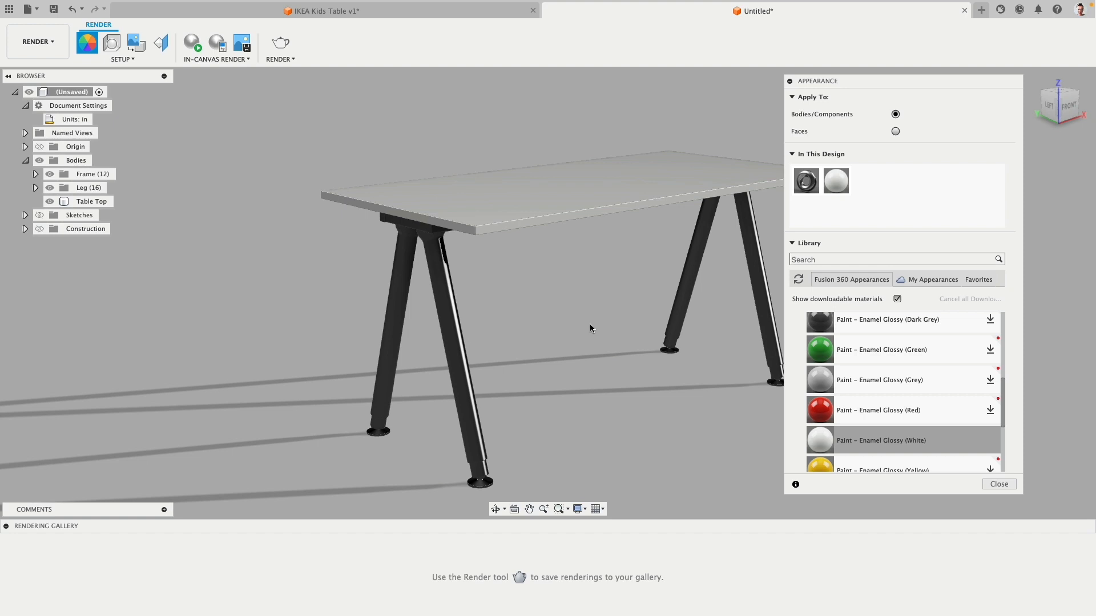
Step: Browse the Glossy, Metallic, Metal Flake, Powder Coat and Plastic appearances in the library
scroll(822, 357, "up", 2)
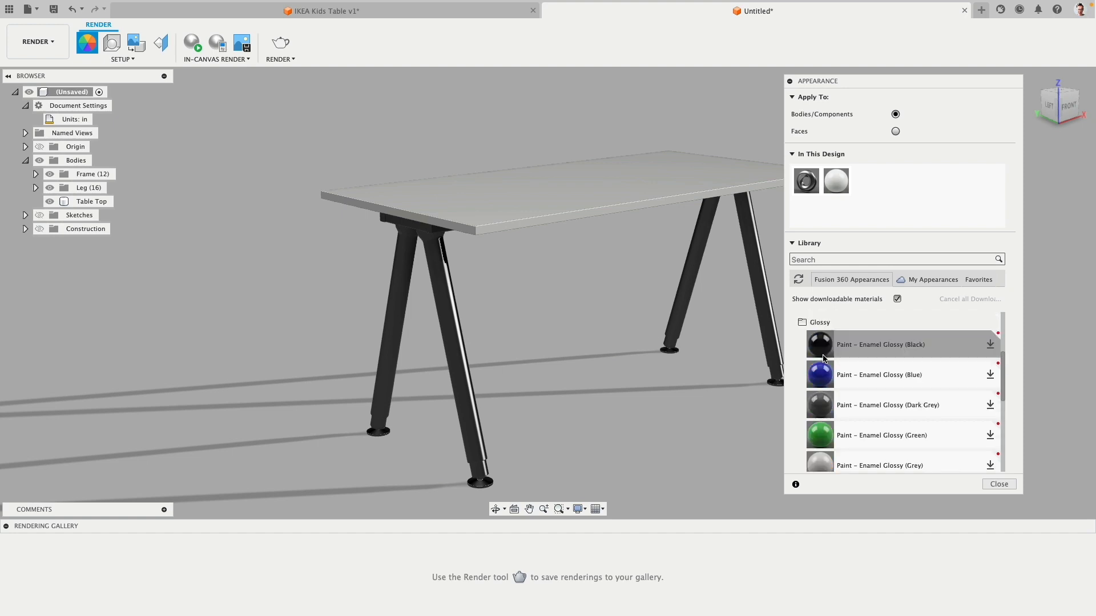
scroll(822, 356, "down", 5)
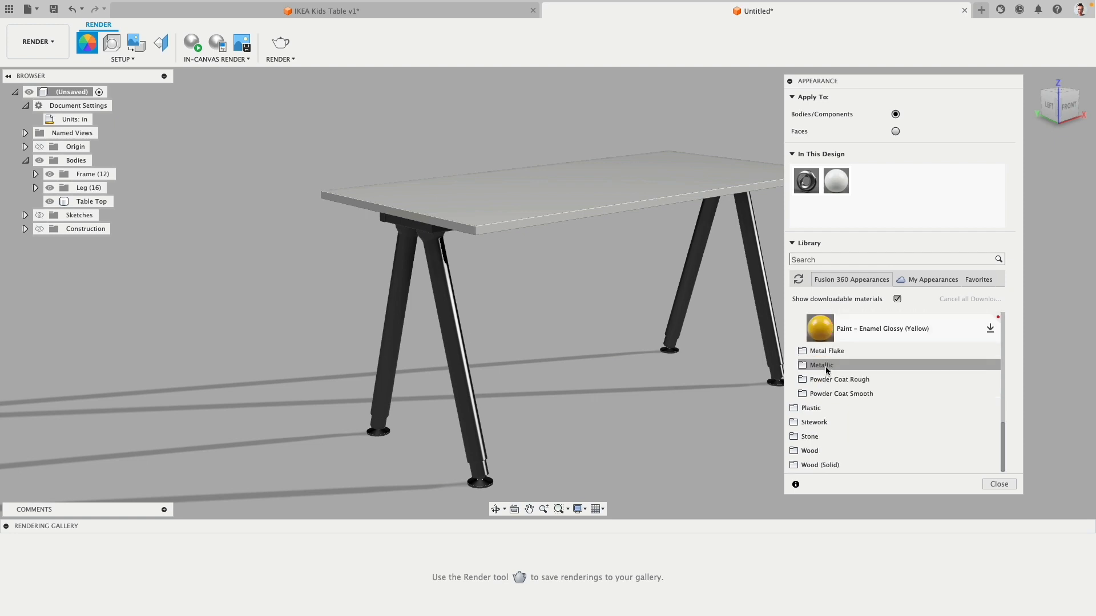
left_click(802, 366)
left_click(802, 366)
left_click(802, 351)
left_click(802, 351)
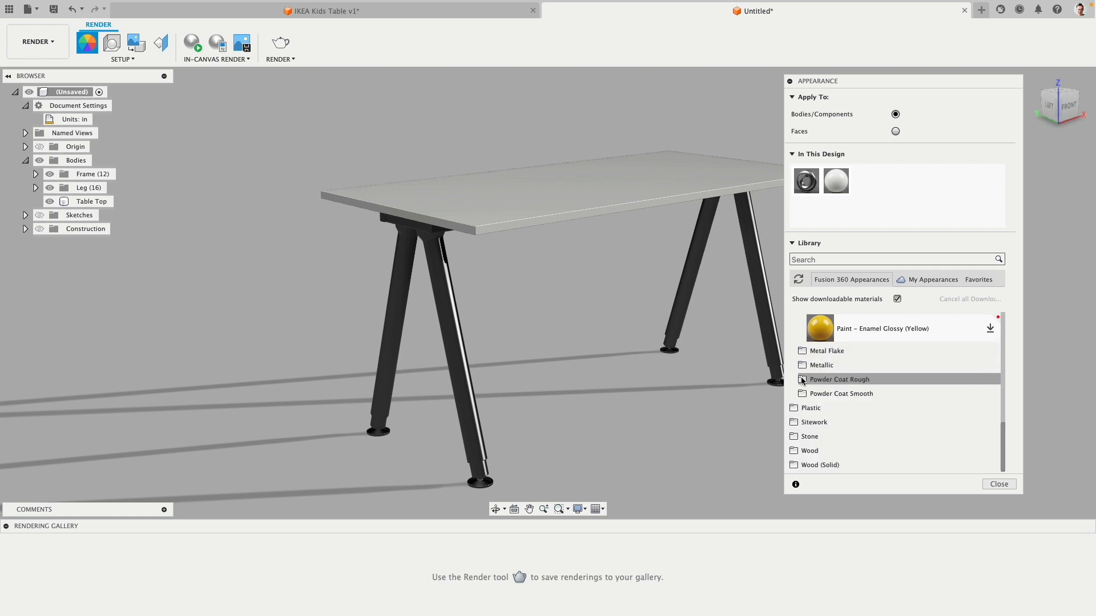
left_click(802, 380)
left_click(803, 380)
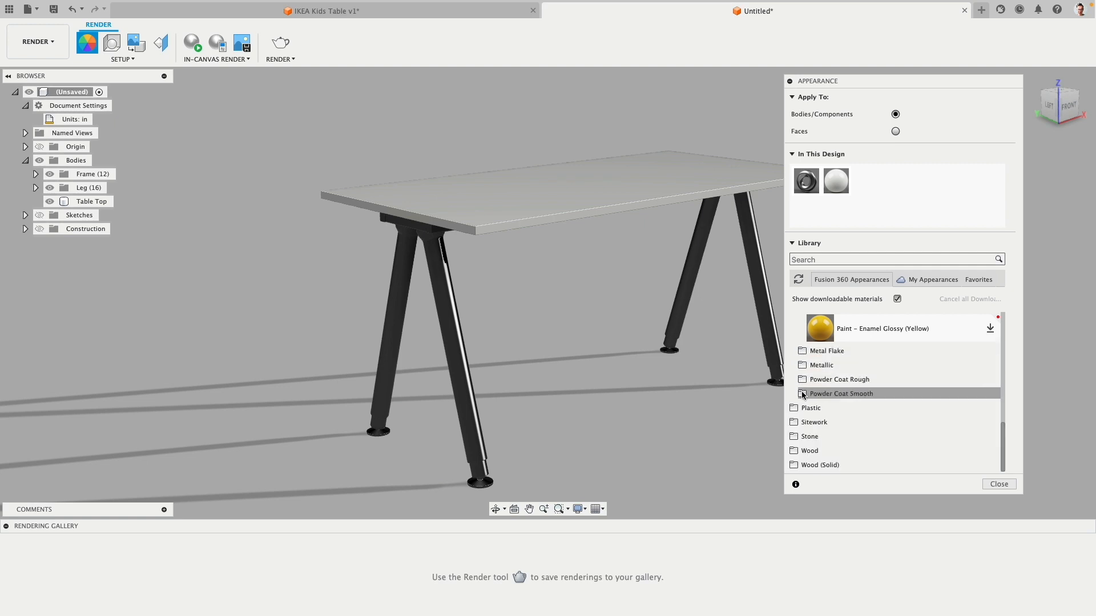
left_click(802, 393)
left_click(801, 394)
left_click(794, 408)
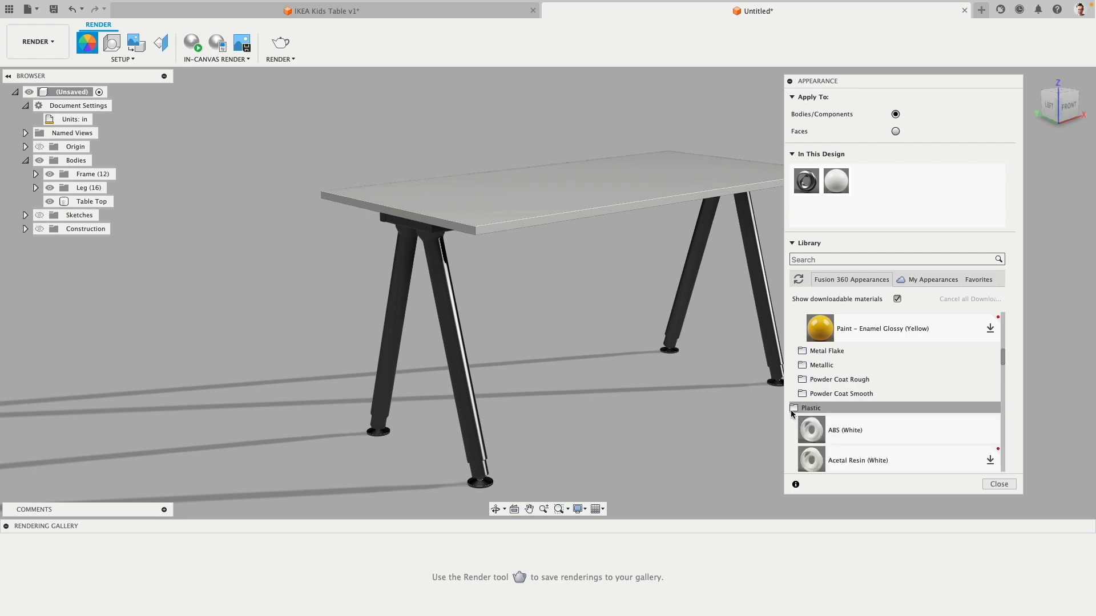
left_click(794, 409)
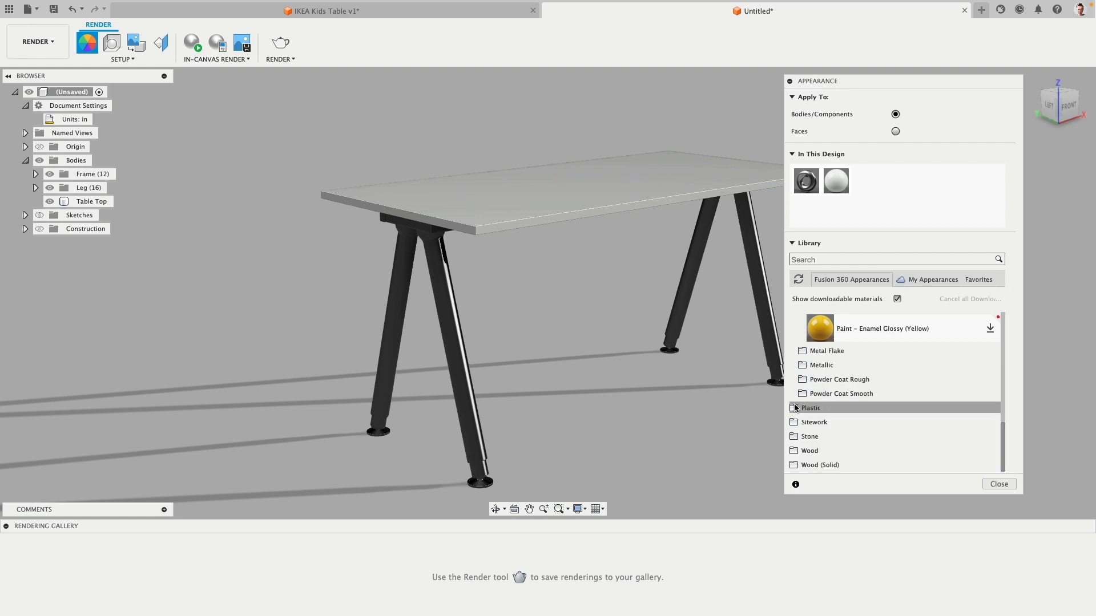
Step: Look through the Metallic and Metal Flake paints in the library and download Paint - Metal Flake (Dark Grey)
left_click(802, 366)
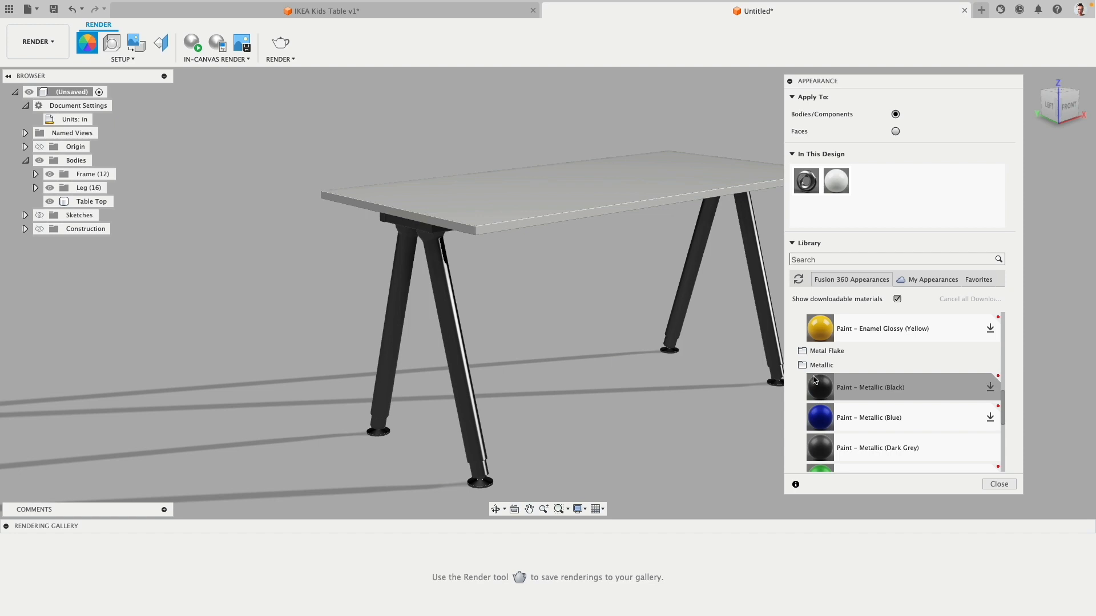
scroll(818, 400, "down", 5)
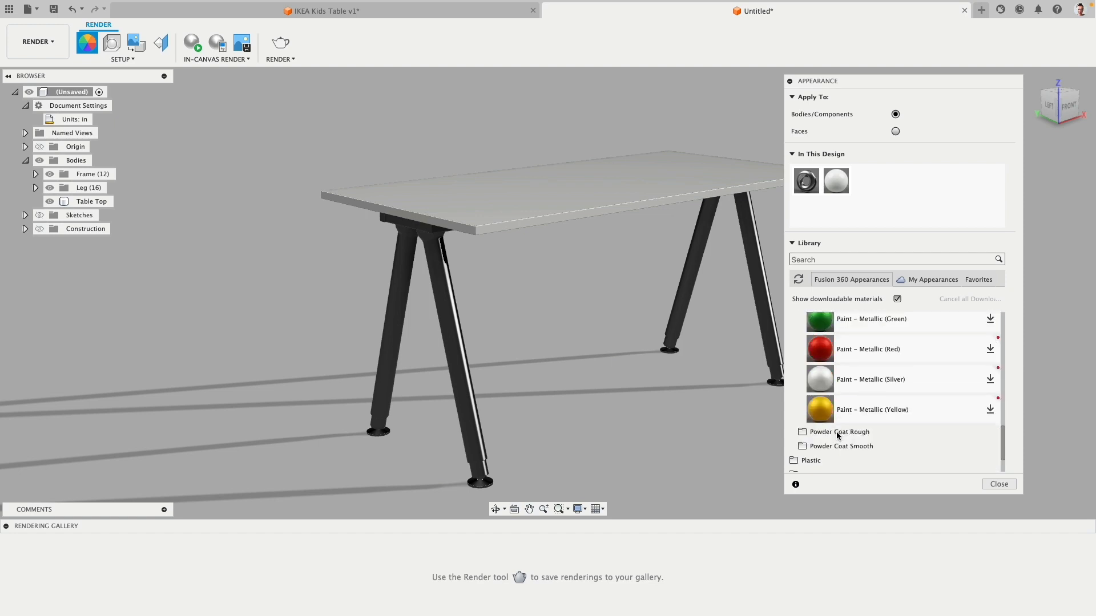
scroll(819, 365, "up", 5)
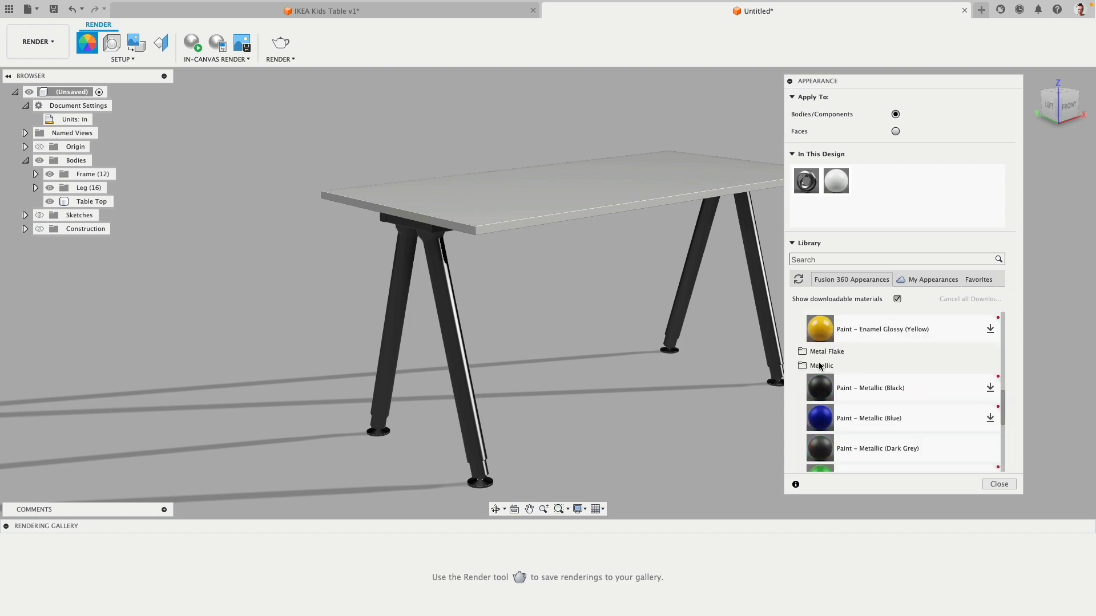
left_click(802, 366)
left_click(803, 352)
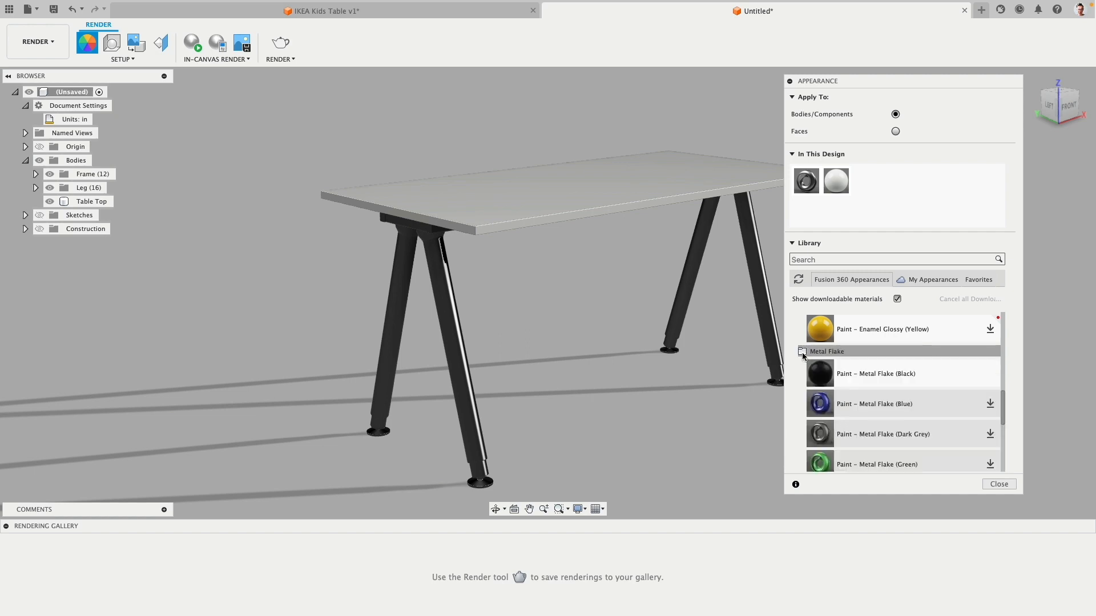
scroll(821, 379, "down", 2)
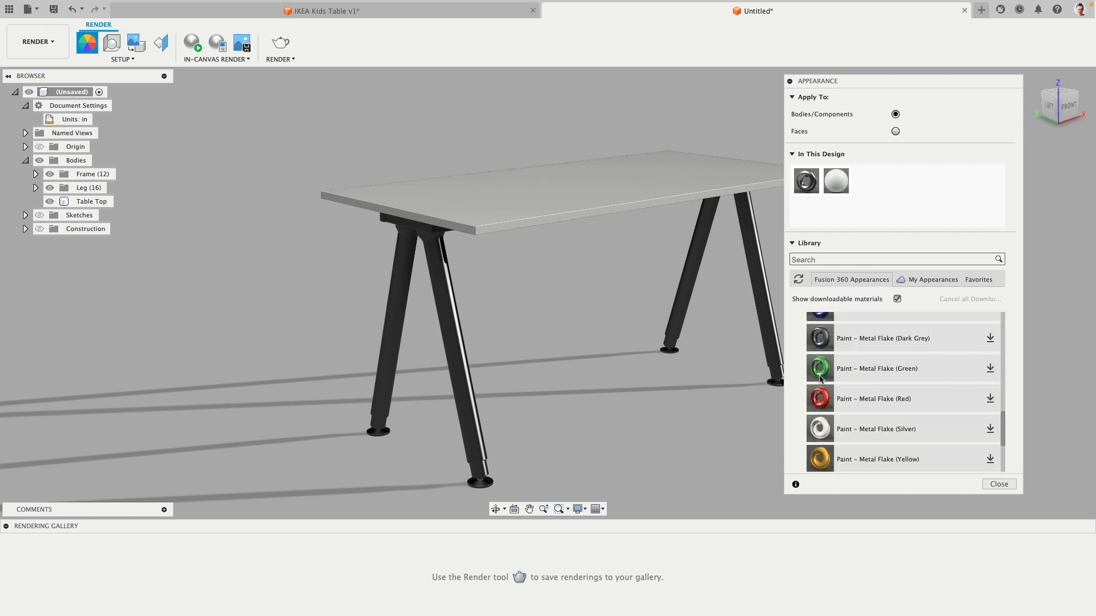
left_click(990, 339)
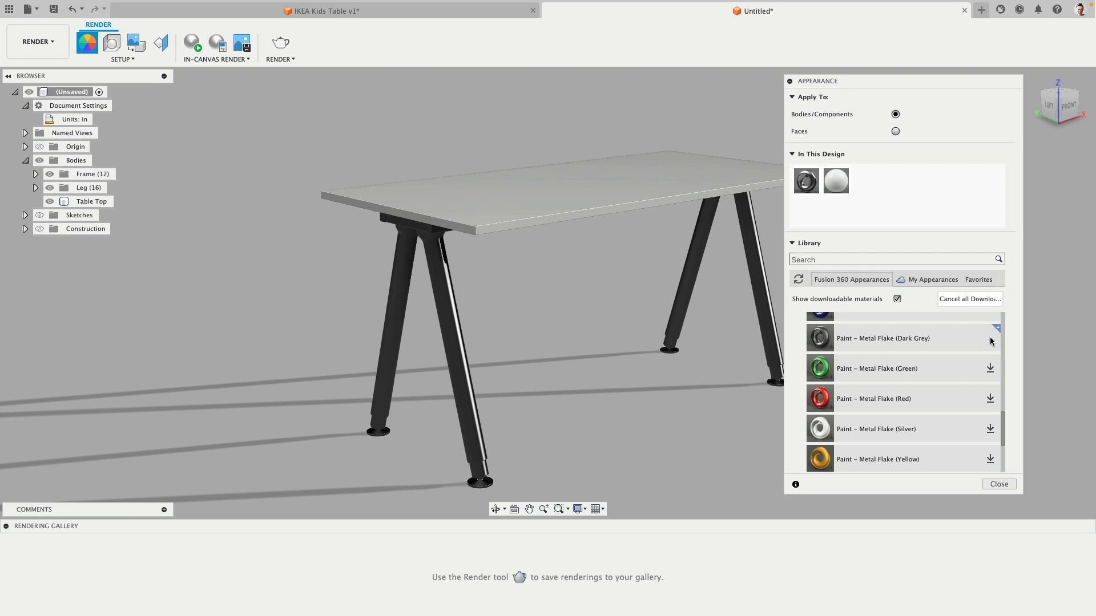
Step: Apply Paint - Metal Flake (Dark Grey) to the visible leg tubes, lower leg sections and feet
mouse_move(826, 341)
left_mouse_down()
mouse_move(765, 320)
mouse_move(797, 374)
mouse_move(780, 381)
mouse_move(827, 343)
mouse_move(697, 278)
mouse_move(709, 354)
mouse_move(676, 345)
left_mouse_up()
left_click_drag(819, 340, 481, 467)
left_click_drag(822, 341, 419, 349)
left_click_drag(824, 348, 380, 429)
Step: Apply Paint - Metal Flake (Dark Grey) to the remaining leg and frame parts reachable from the table's underside
middle_click_drag(531, 408, 571, 360, "shift")
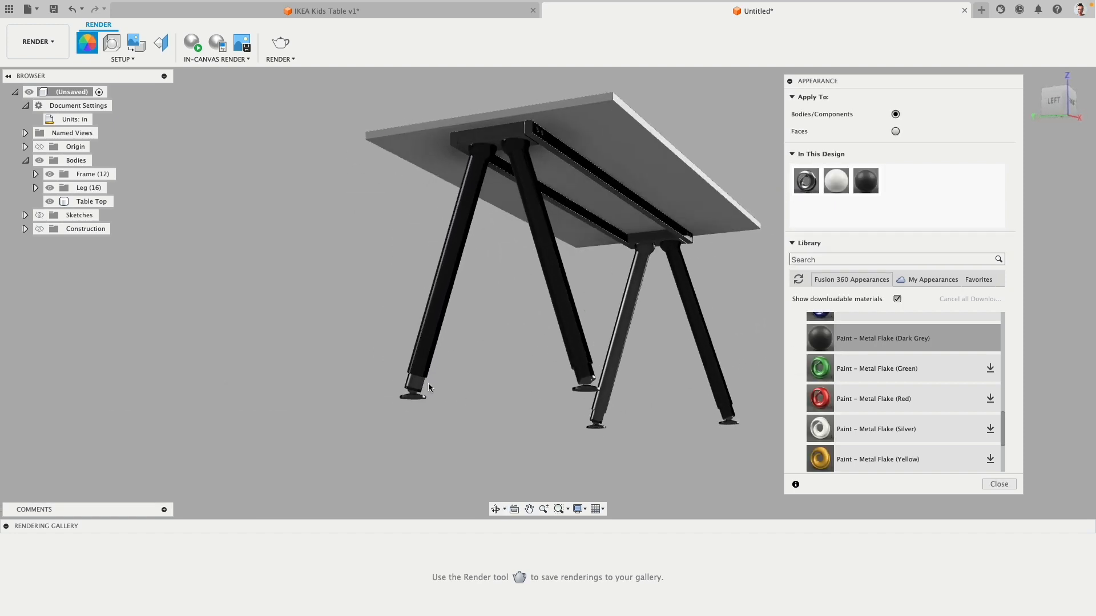
scroll(428, 384, "up", 10)
left_click_drag(499, 374, 443, 367)
scroll(597, 351, "down", 5)
middle_click_drag(599, 349, 624, 241, "shift")
scroll(554, 228, "up", 5)
left_click_drag(837, 327, 553, 412)
middle_click_drag(667, 392, 627, 320, "shift")
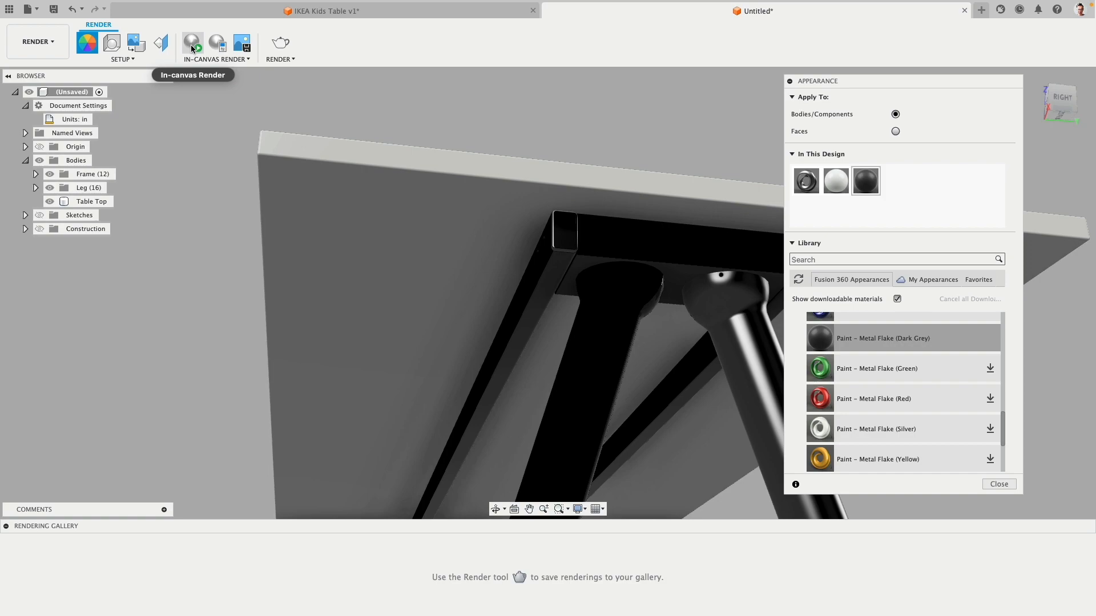
Step: Start an in-canvas render and inspect the whole table from the side
left_click(194, 45)
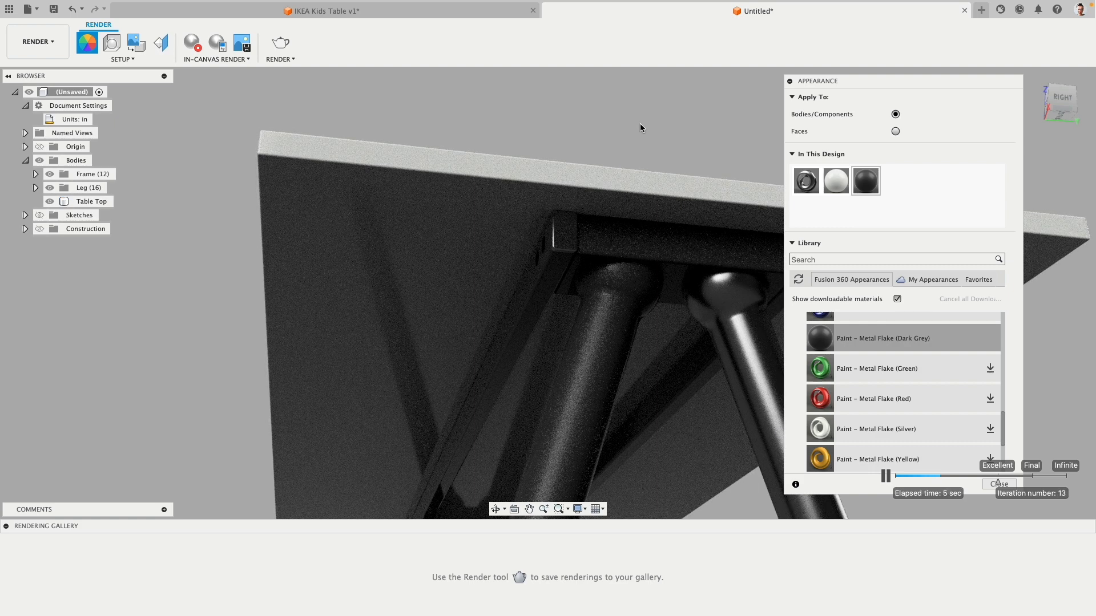
scroll(640, 124, "down", 5)
middle_click_drag(640, 124, 240, 211, "shift")
scroll(643, 204, "down", 3)
mouse_move(517, 297)
middle_mouse_down("shift")
mouse_move(511, 251)
mouse_move(513, 278)
middle_mouse_up("shift")
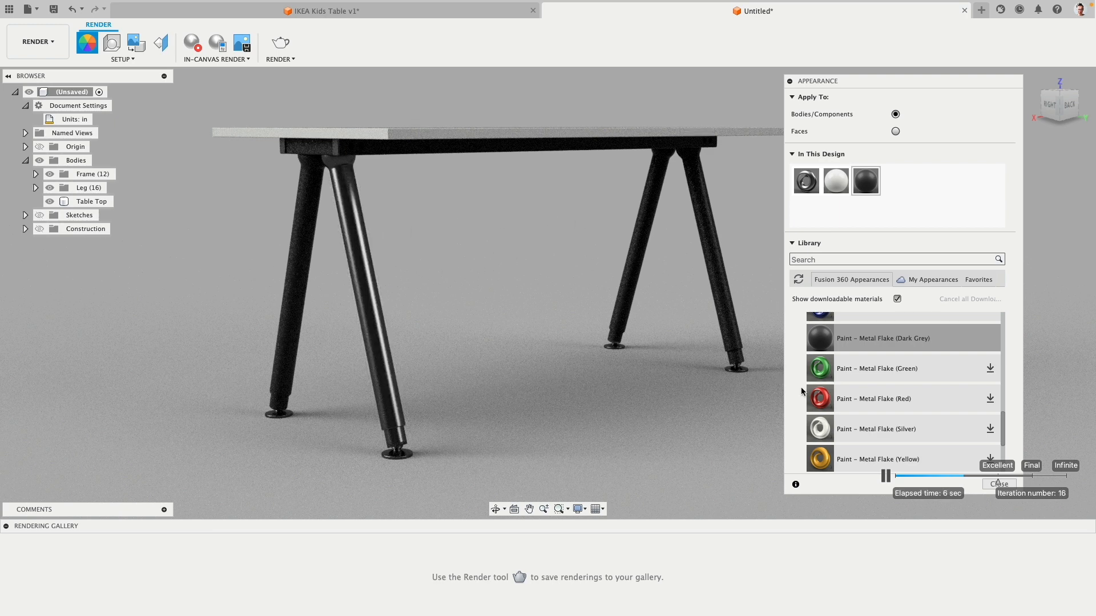
Step: Download Paint - Metal Flake (Silver) and apply it to the four leg tubes and the near lower leg sections
left_click(990, 429)
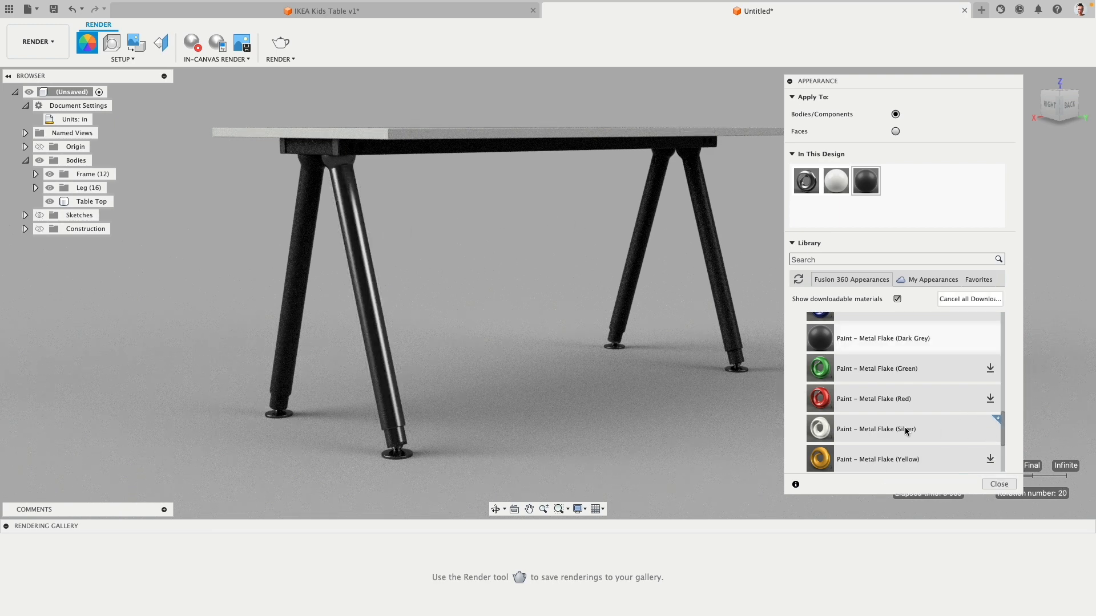
left_click_drag(820, 428, 351, 261)
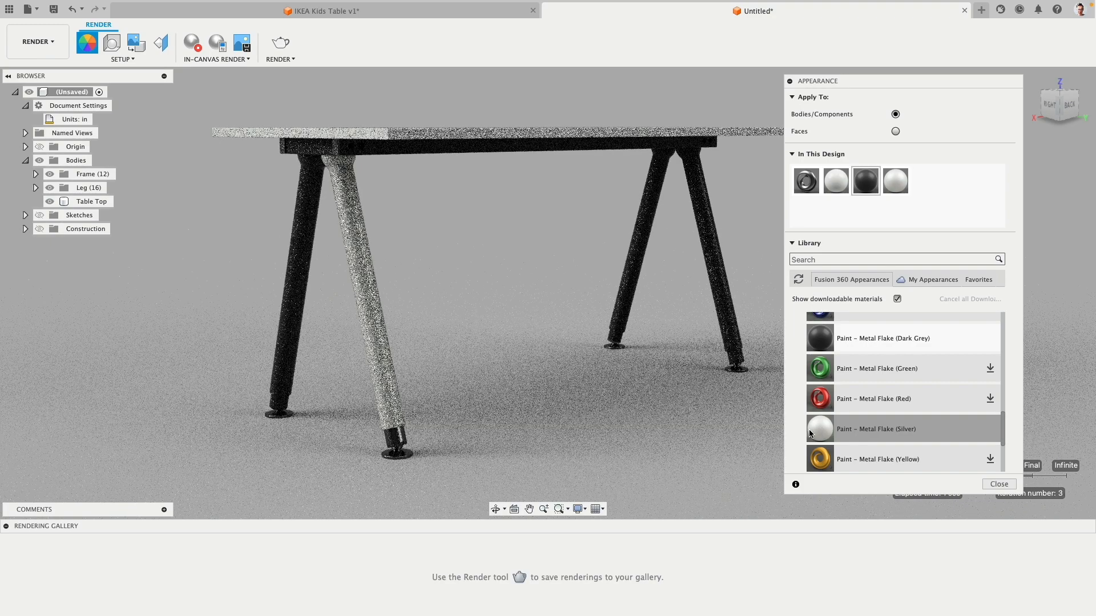
left_click_drag(815, 427, 644, 262)
left_click_drag(820, 427, 280, 408)
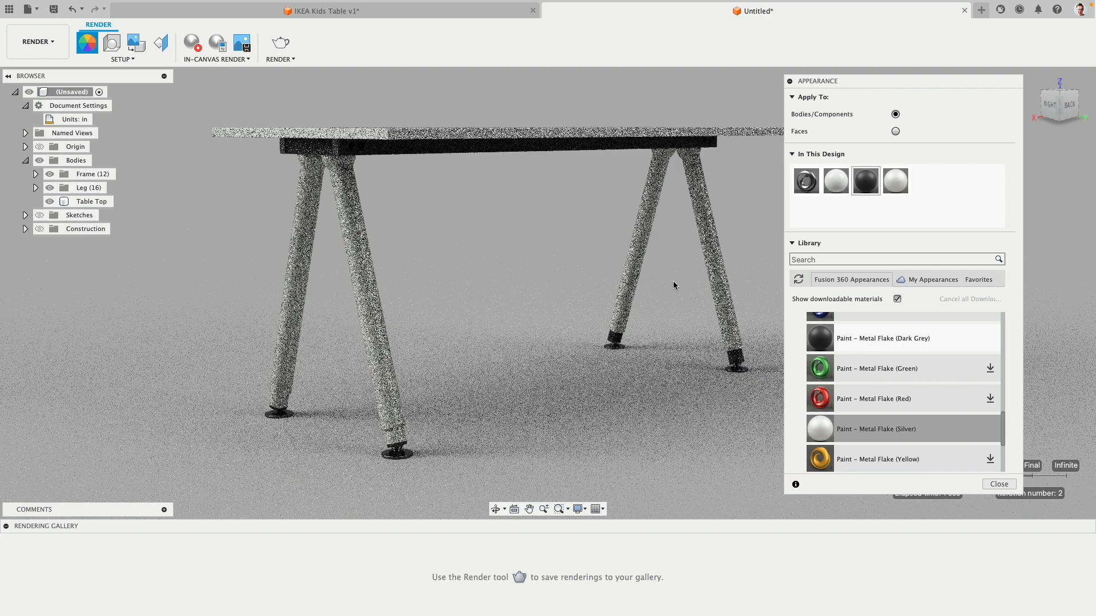
Step: Apply Paint - Metal Flake (Silver) to the lower section of a far leg and stop the in-canvas render
scroll(765, 362, "up", 5)
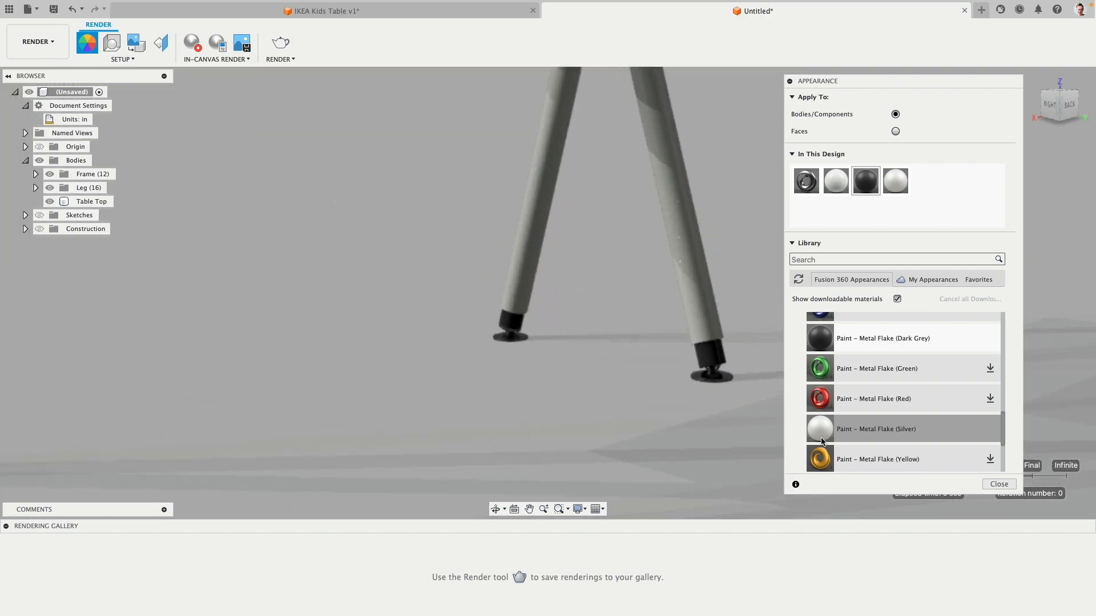
left_click_drag(821, 438, 702, 340)
scroll(508, 390, "down", 3)
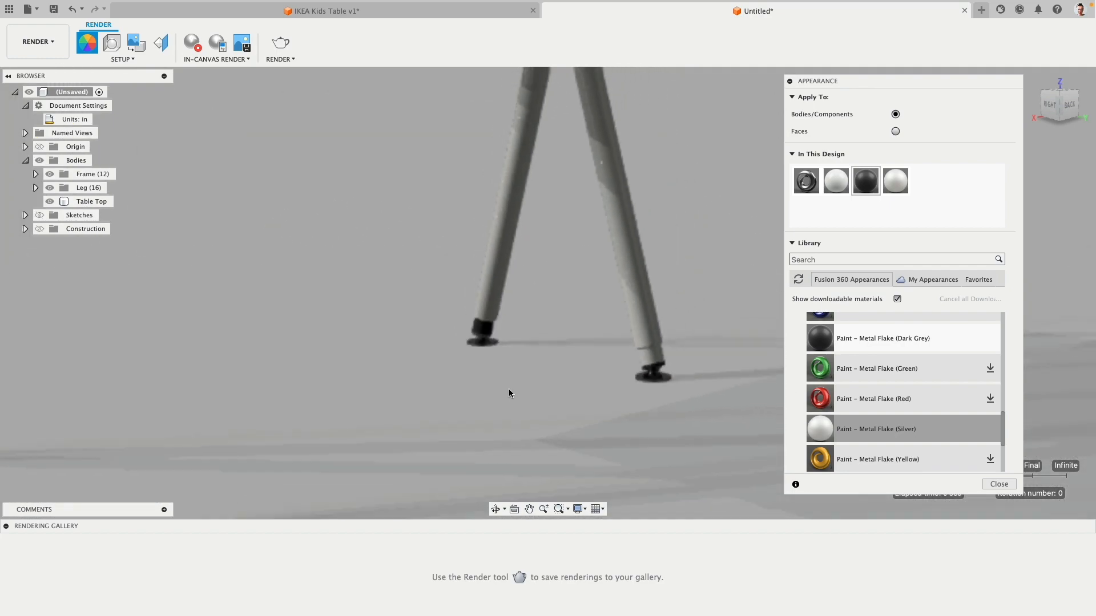
scroll(507, 385, "down", 4)
middle_click_drag(502, 380, 481, 278)
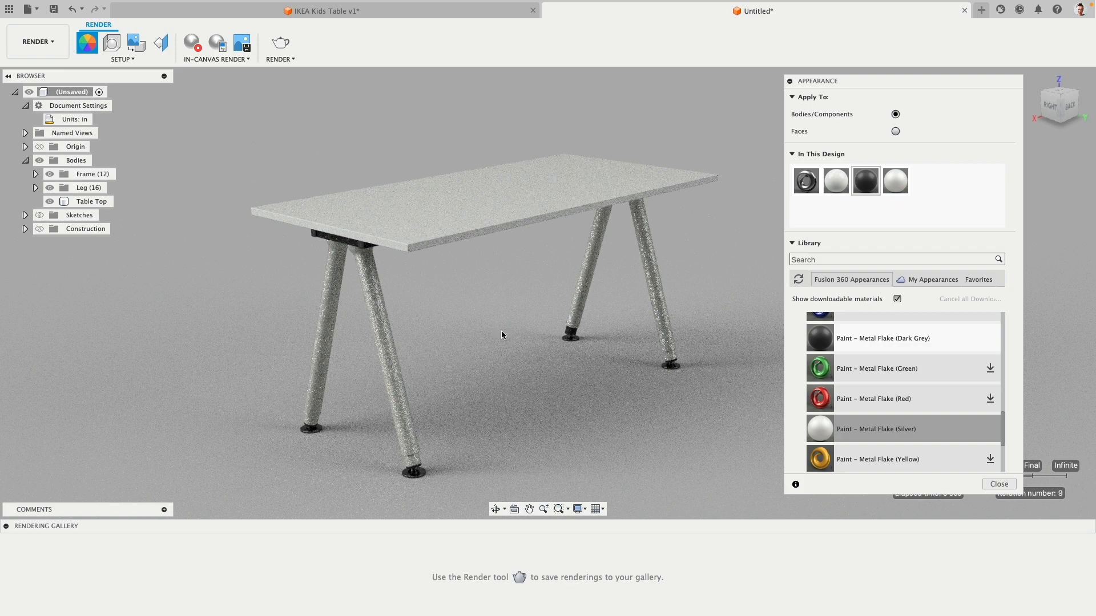
left_click(193, 45)
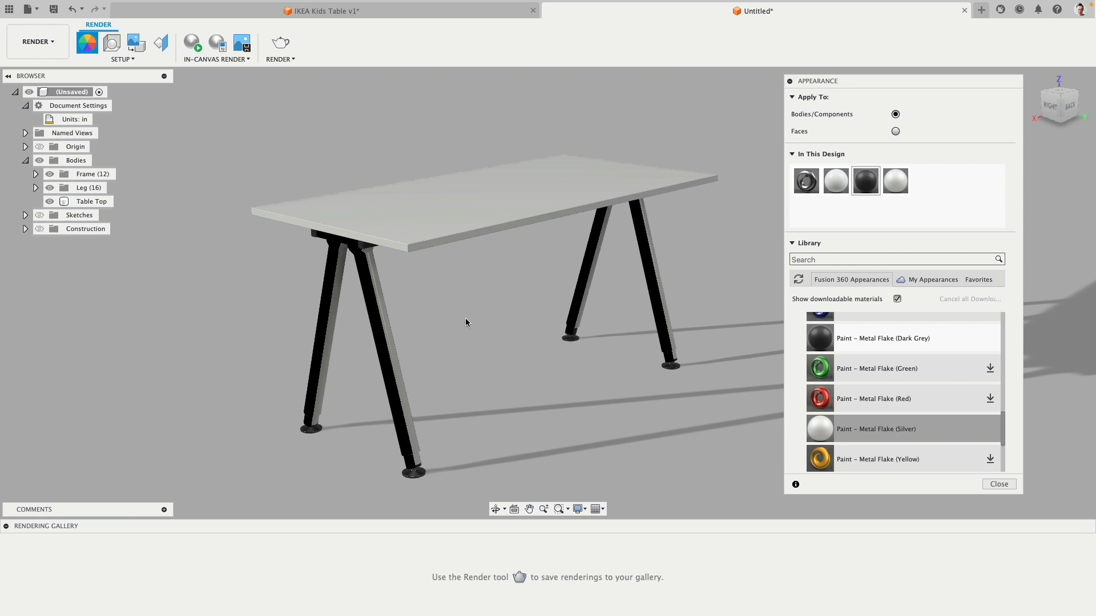
Step: Browse the Plastic appearances in the library for a finish suited to the leg's foot pad
scroll(417, 485, "up", 10)
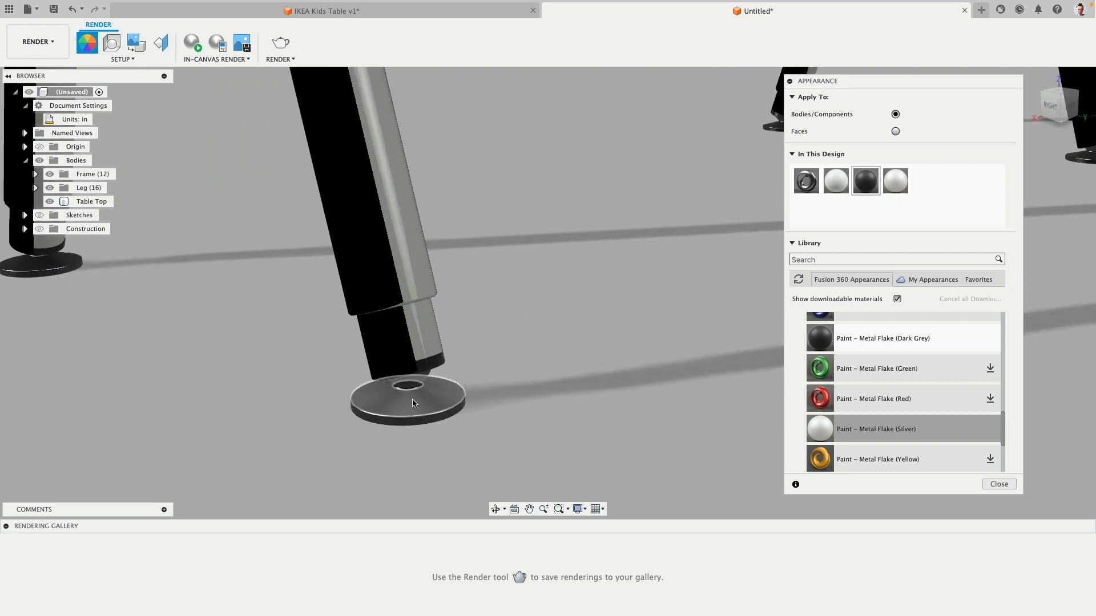
scroll(834, 383, "up", 10)
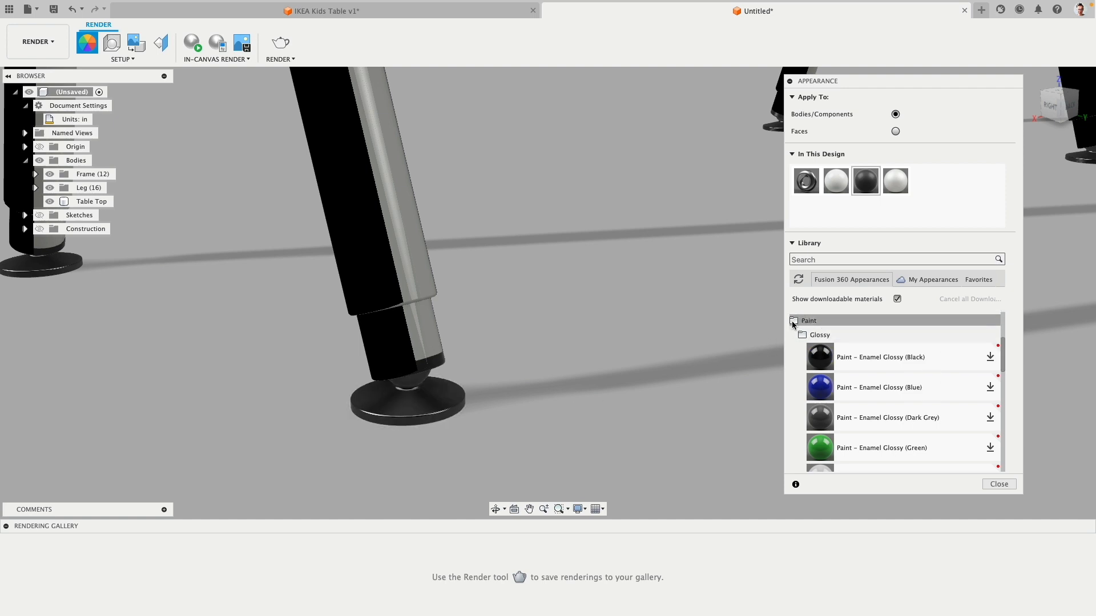
left_click(793, 322)
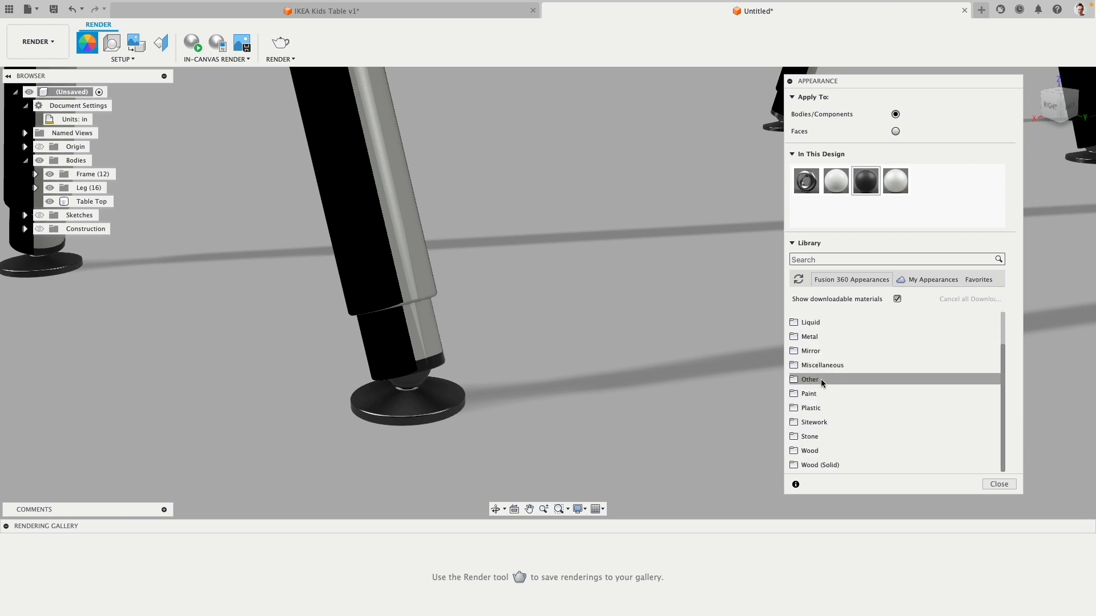
left_click(795, 408)
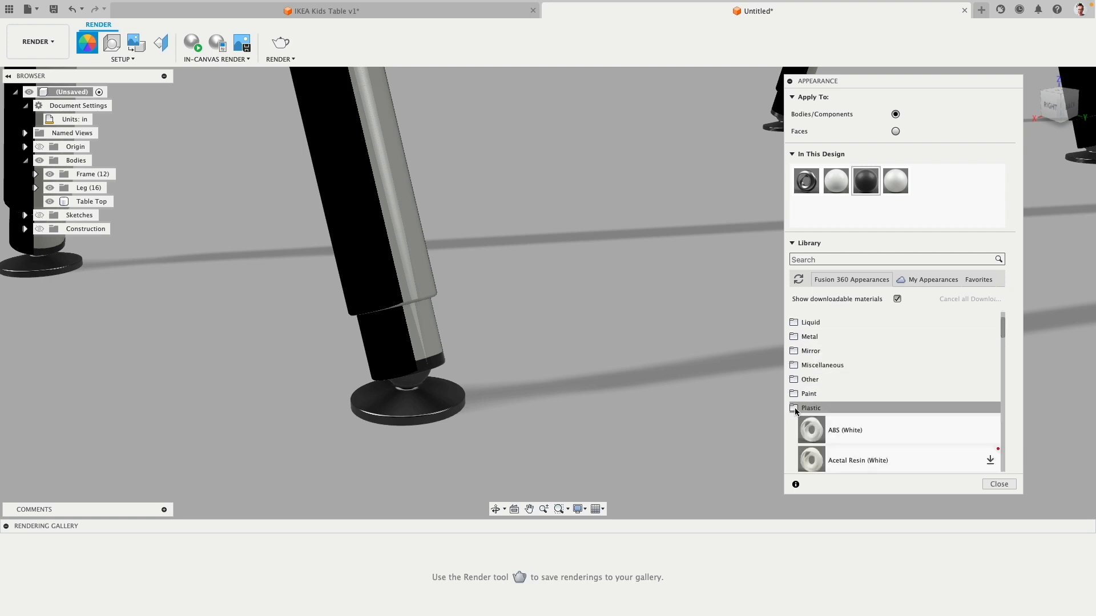
scroll(796, 411, "down", 10)
scroll(795, 411, "down", 10)
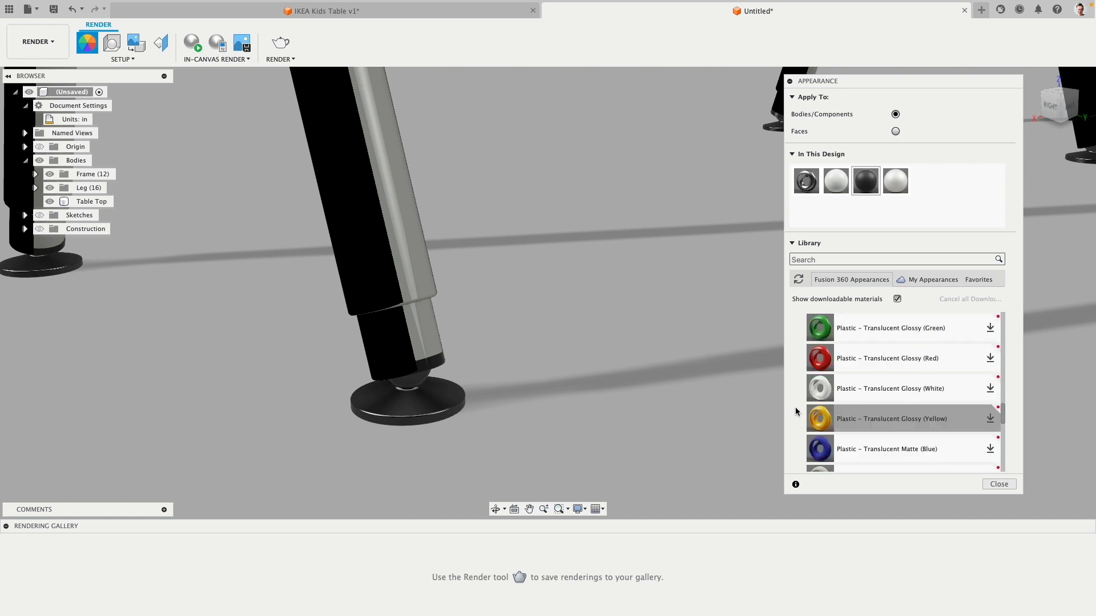
scroll(796, 407, "up", 10)
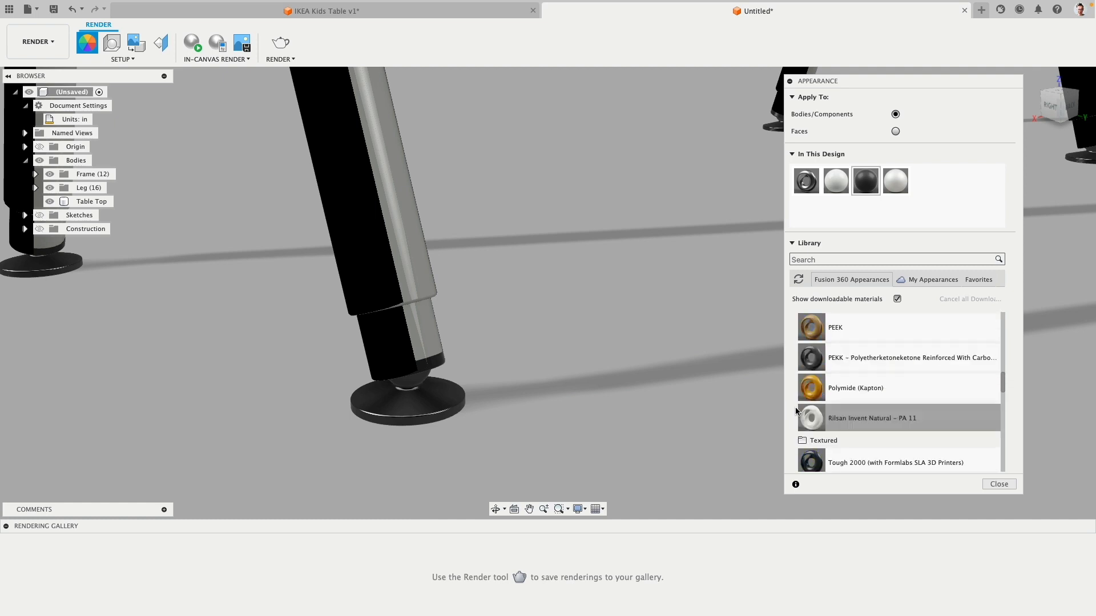
scroll(800, 394, "up", 15)
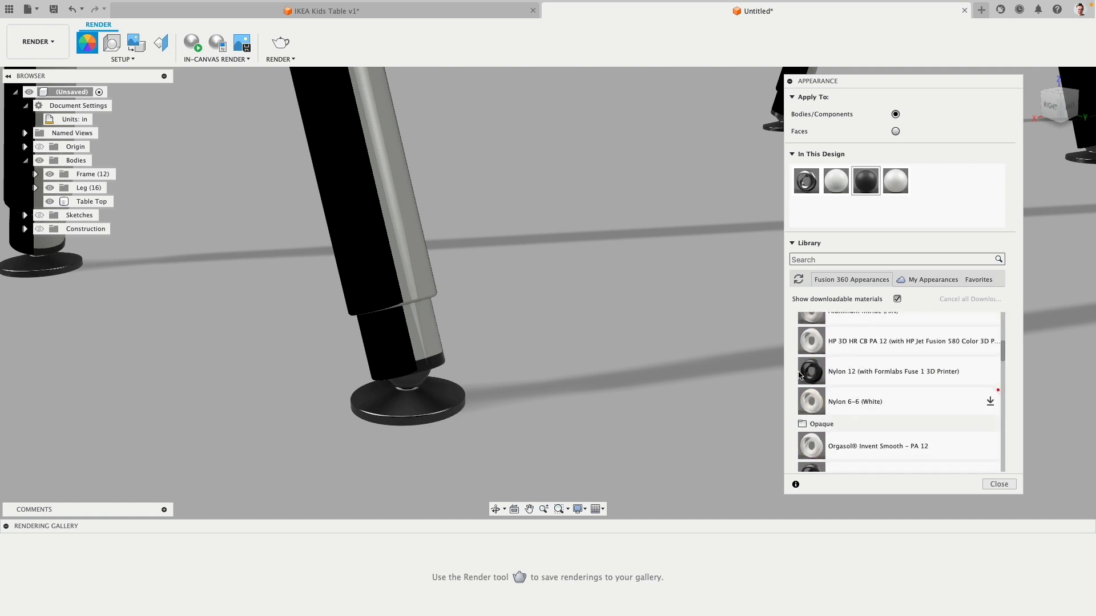
left_click(798, 407)
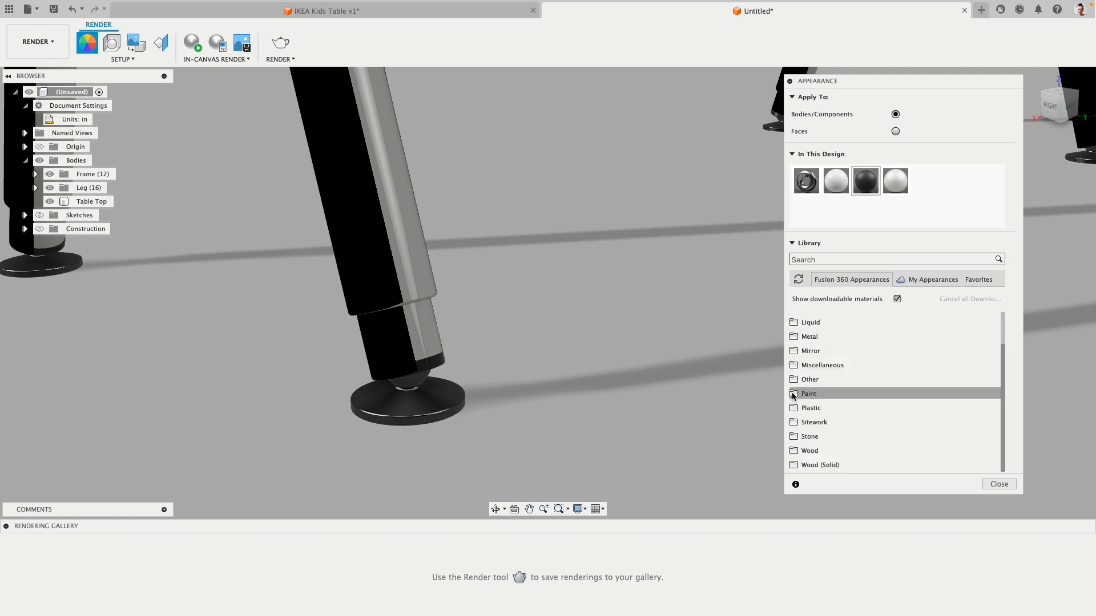
Step: Download Paint - Enamel Glossy (Dark Grey) and apply it to the foot pads of the near pair of legs
left_click(793, 395)
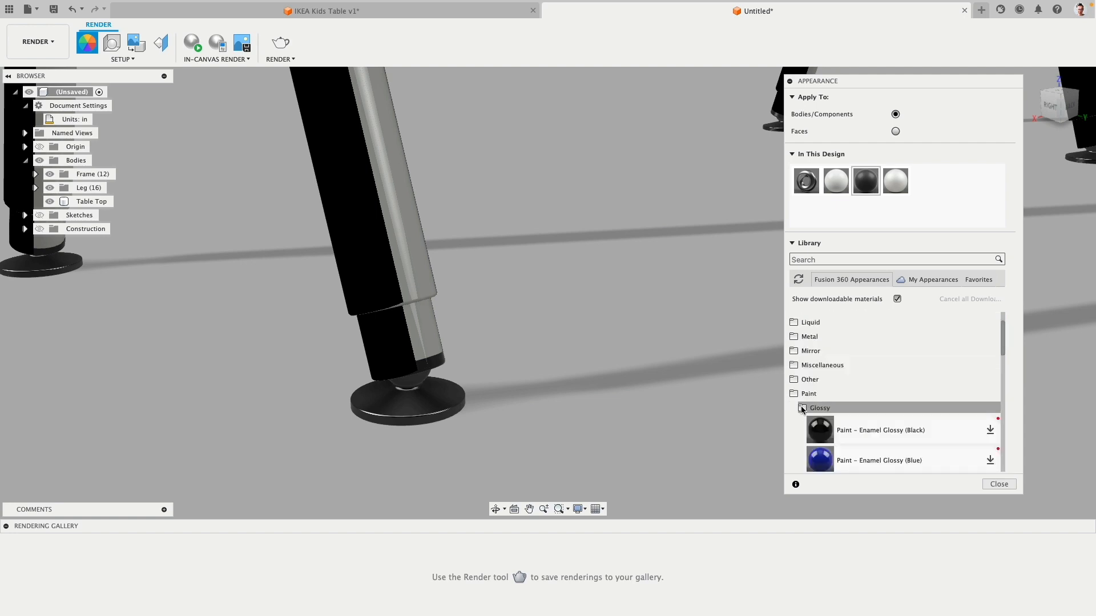
scroll(853, 405, "down", 3)
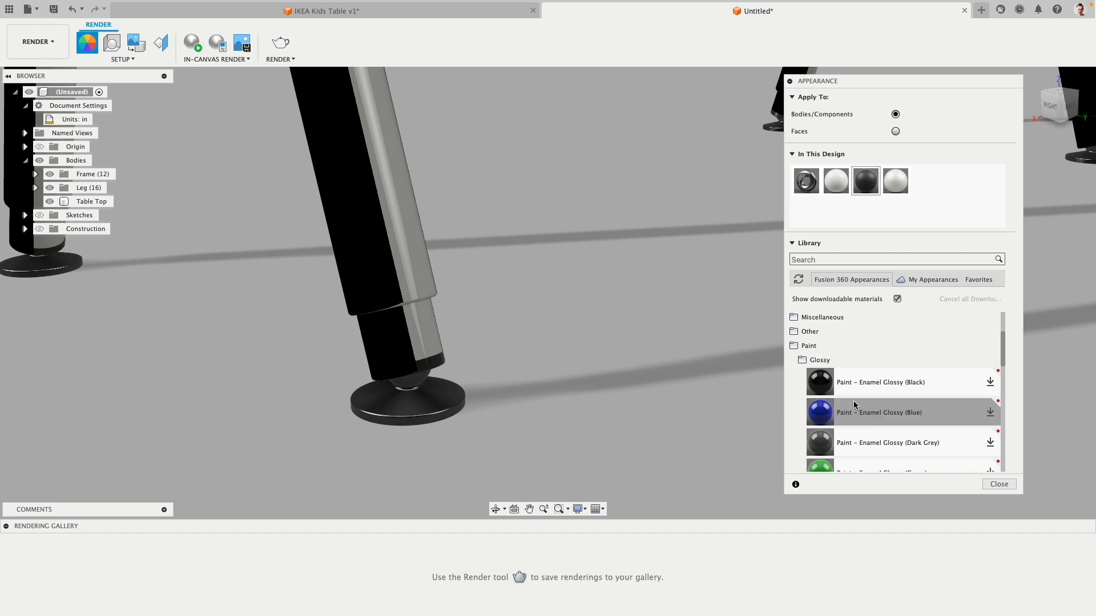
scroll(853, 401, "down", 5)
scroll(854, 401, "up", 5)
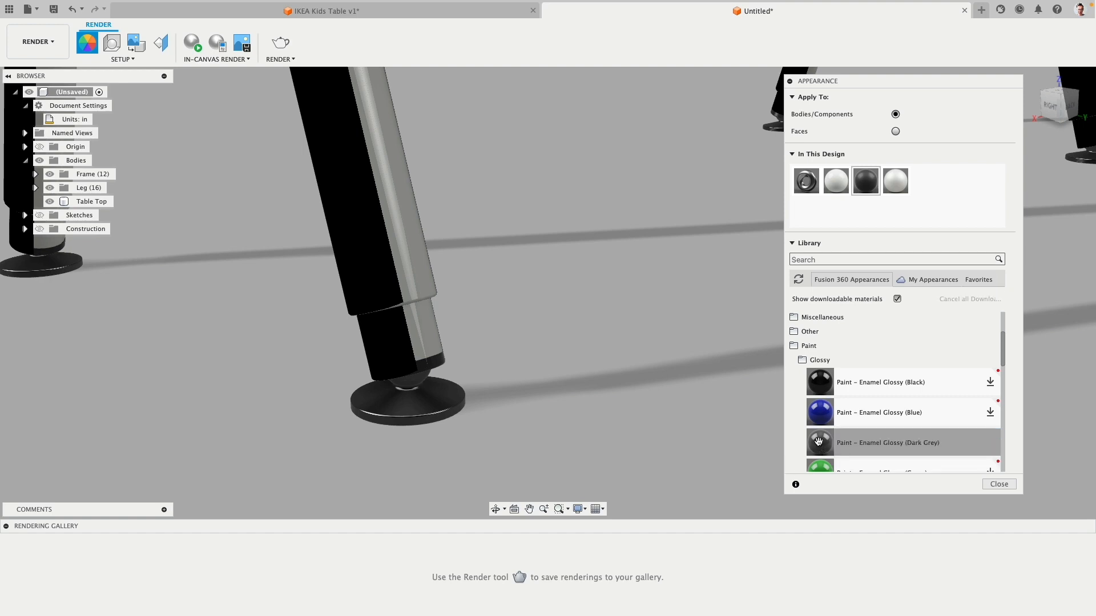
mouse_move(820, 444)
left_mouse_down()
mouse_move(460, 421)
mouse_move(494, 430)
left_mouse_up()
scroll(494, 431, "down", 3)
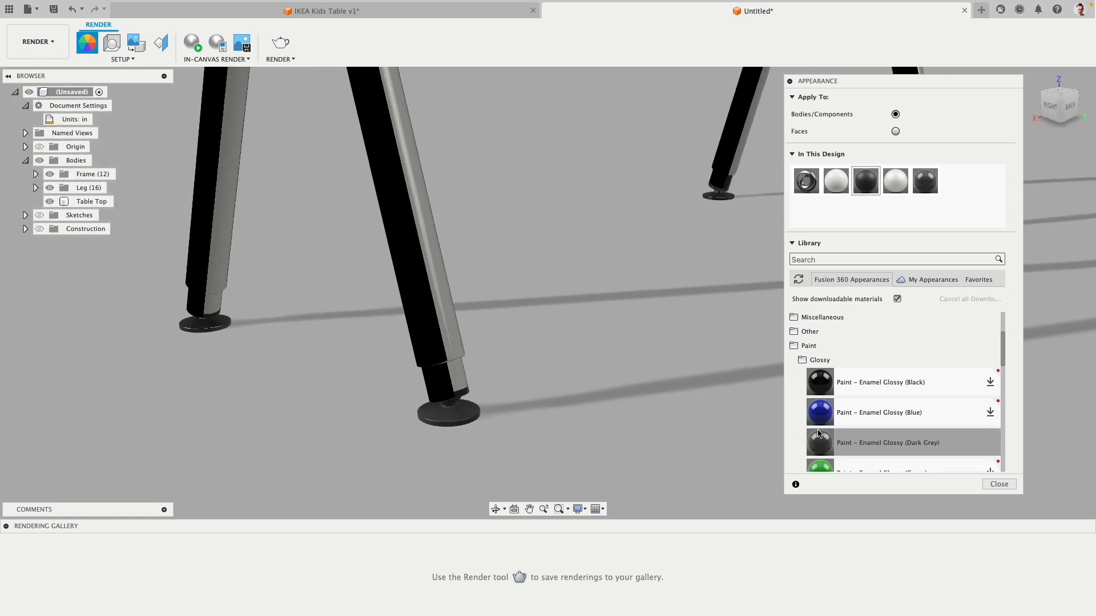
mouse_move(820, 436)
left_mouse_down()
mouse_move(222, 353)
mouse_move(221, 328)
mouse_move(176, 324)
mouse_move(193, 323)
left_mouse_up()
Step: Apply Paint - Enamel Glossy (Dark Grey) to the far pair's foot pads and the near foot pad still missing it
mouse_move(492, 299)
middle_mouse_down()
mouse_move(482, 338)
mouse_move(445, 360)
middle_mouse_up()
mouse_move(710, 332)
left_mouse_down()
mouse_move(668, 258)
mouse_move(542, 259)
mouse_move(505, 236)
left_mouse_up()
scroll(406, 326, "up", 2)
scroll(402, 327, "down", 8)
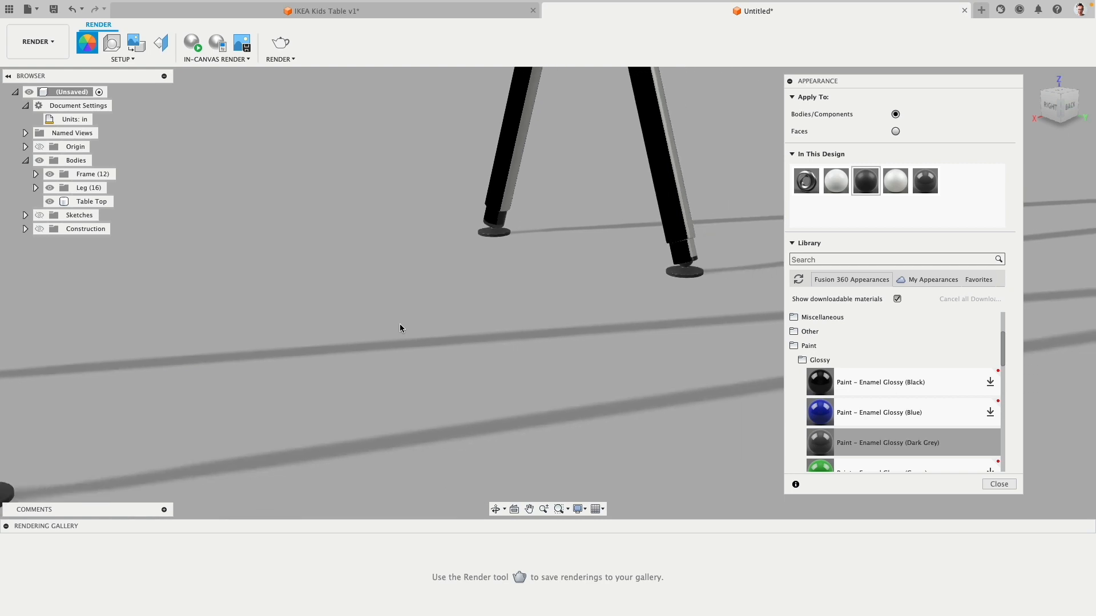
middle_click_drag(276, 361, 464, 361)
scroll(353, 342, "up", 3)
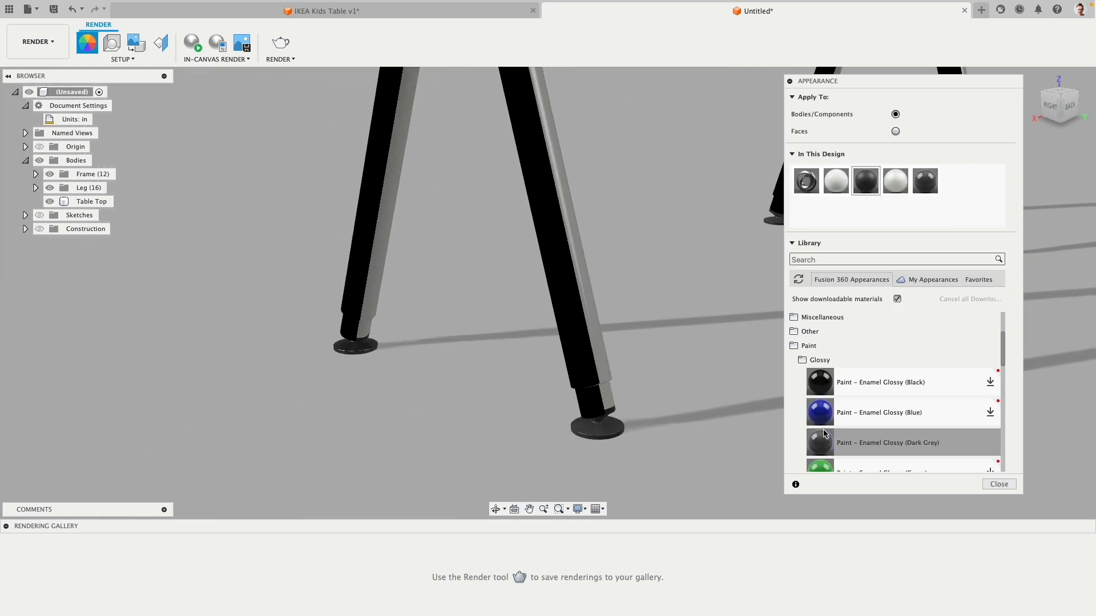
mouse_move(820, 442)
left_mouse_down()
mouse_move(400, 397)
mouse_move(368, 354)
left_mouse_up()
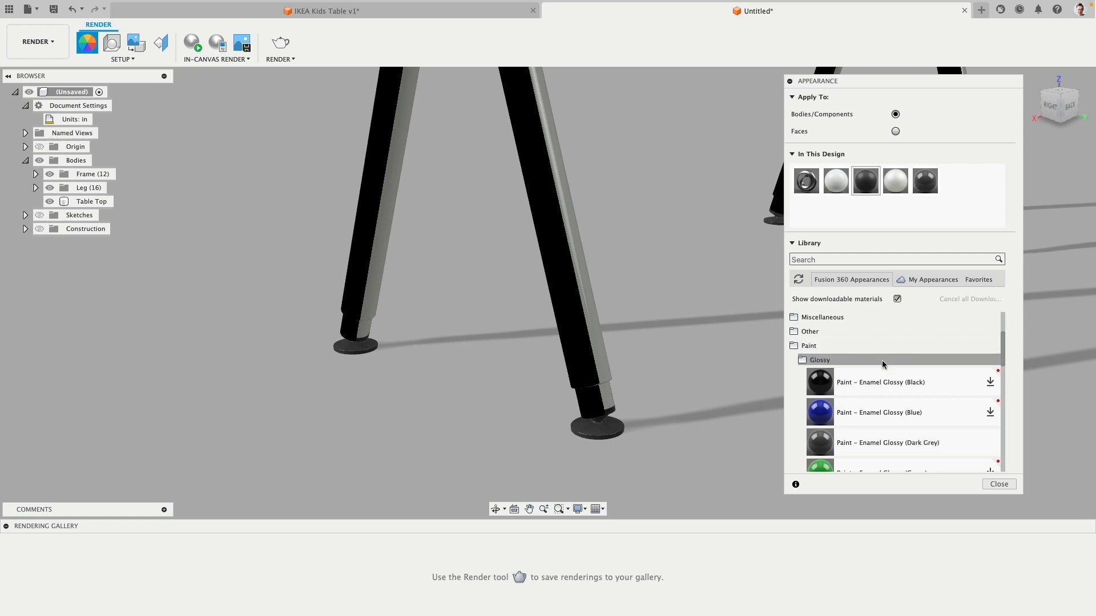
Step: Collapse the Glossy and Metal Flake paint folders in the appearance library
left_click(799, 361)
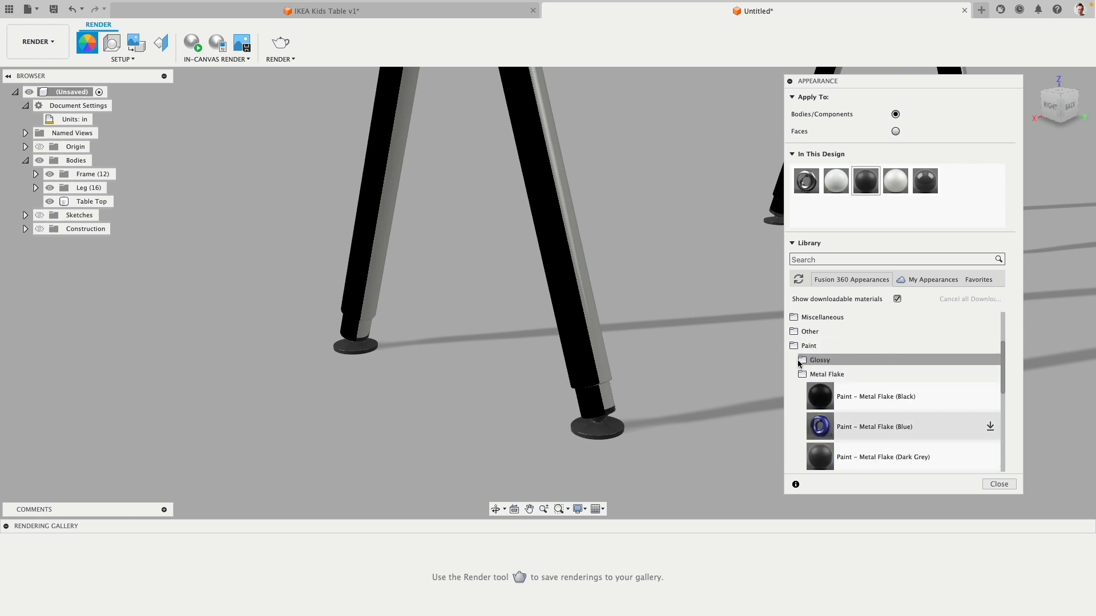
left_click(800, 375)
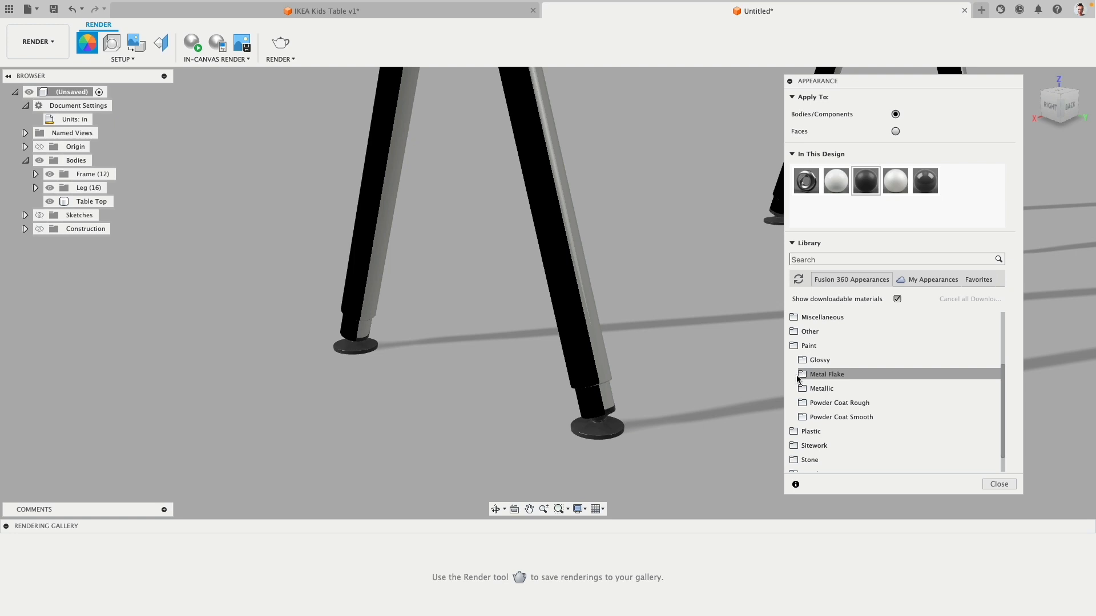
mouse_move(659, 440)
middle_mouse_down("shift")
mouse_move(653, 398)
mouse_move(660, 436)
middle_mouse_up("shift")
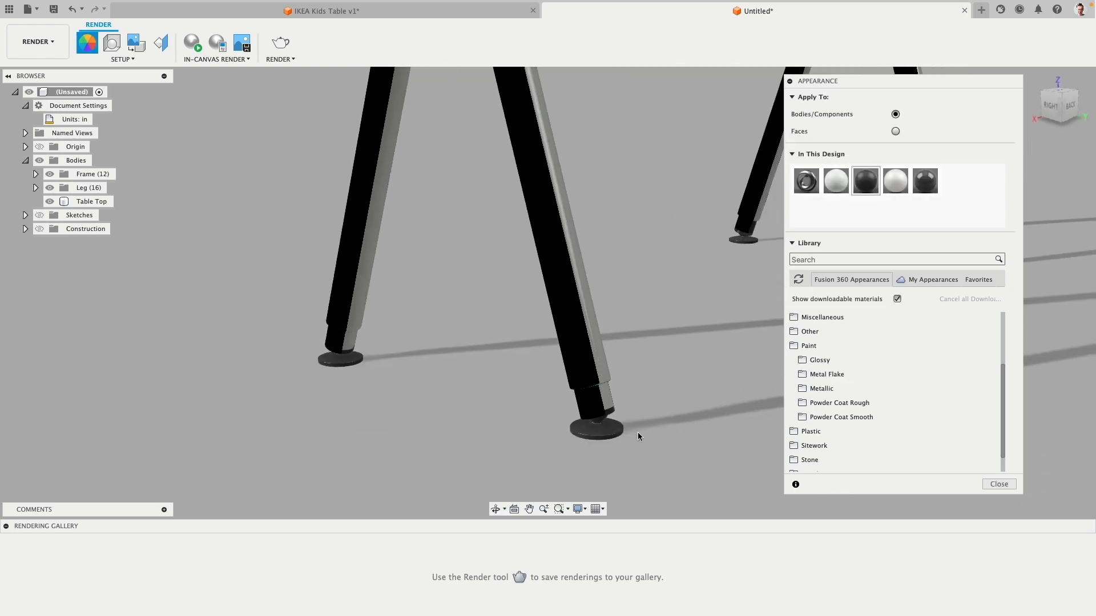
Step: Apply Paint - Enamel Glossy (Blue) to the end caps at the bottoms of the near pair of legs
scroll(636, 431, "up", 4)
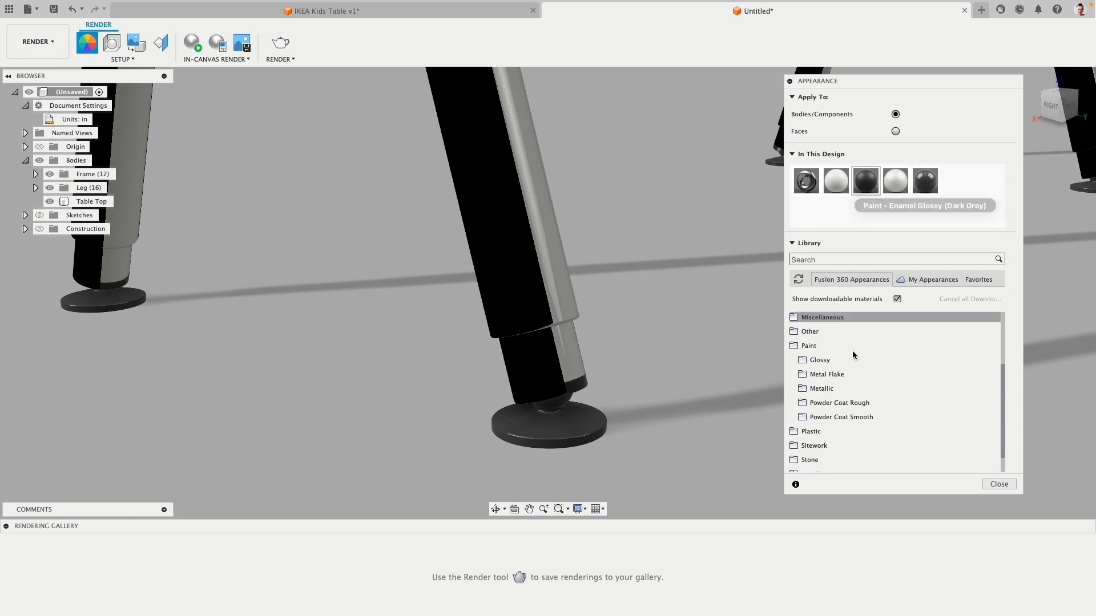
left_click(803, 361)
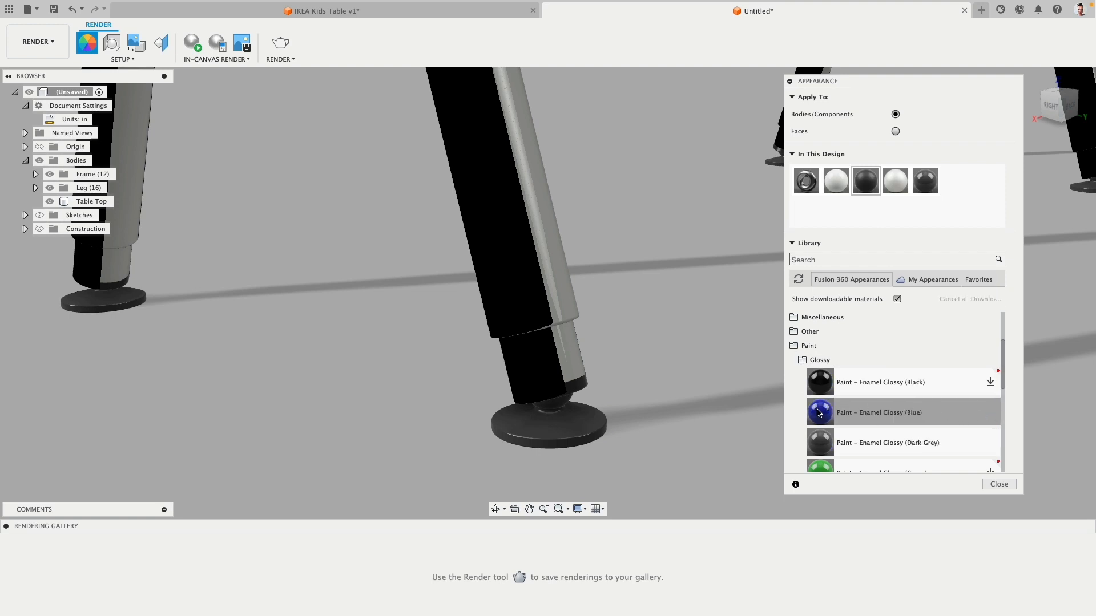
left_click_drag(819, 412, 588, 392)
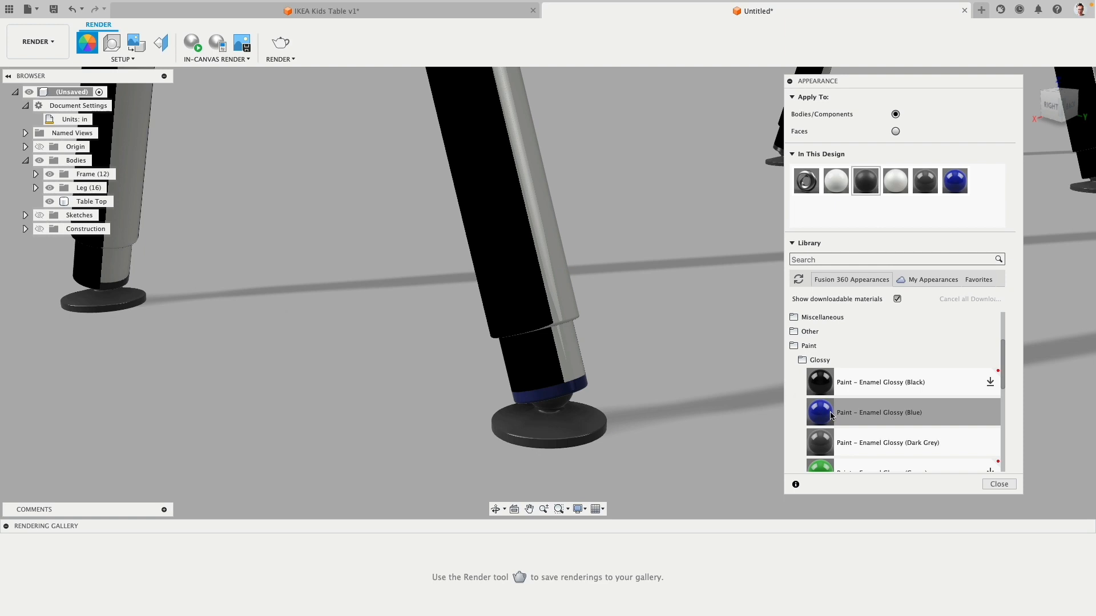
mouse_move(819, 412)
left_mouse_down()
mouse_move(143, 306)
mouse_move(104, 286)
left_mouse_up()
Step: Inspect the other pair's leg bottoms in the Design workspace, and return to the Render workspace's appearance settings
middle_click_drag(224, 337, 285, 353, "shift")
middle_click_drag(422, 345, 641, 330)
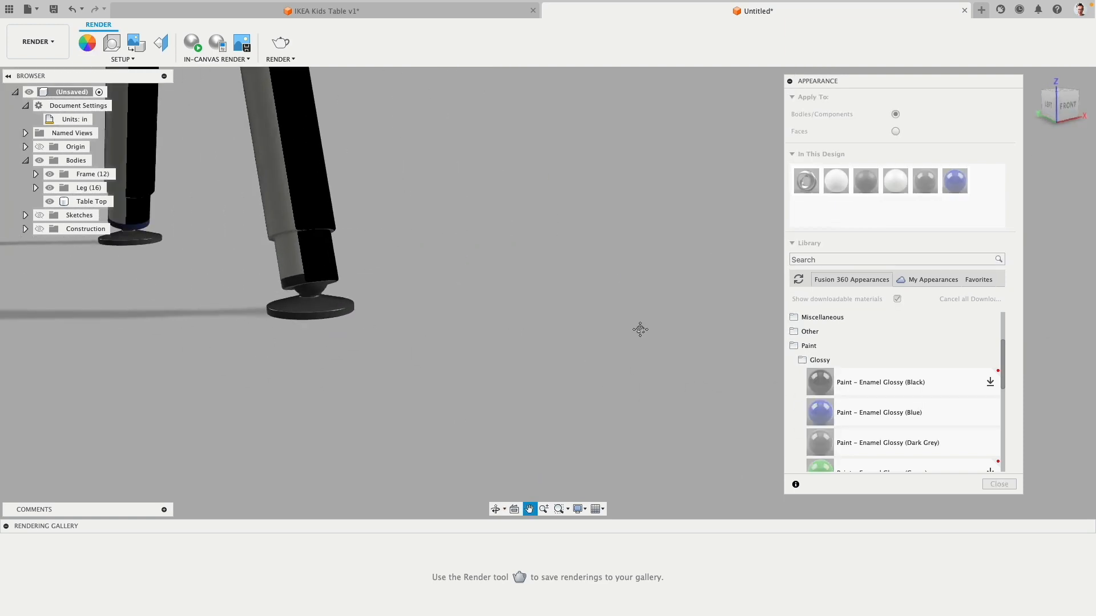
middle_click_drag(365, 340, 576, 356)
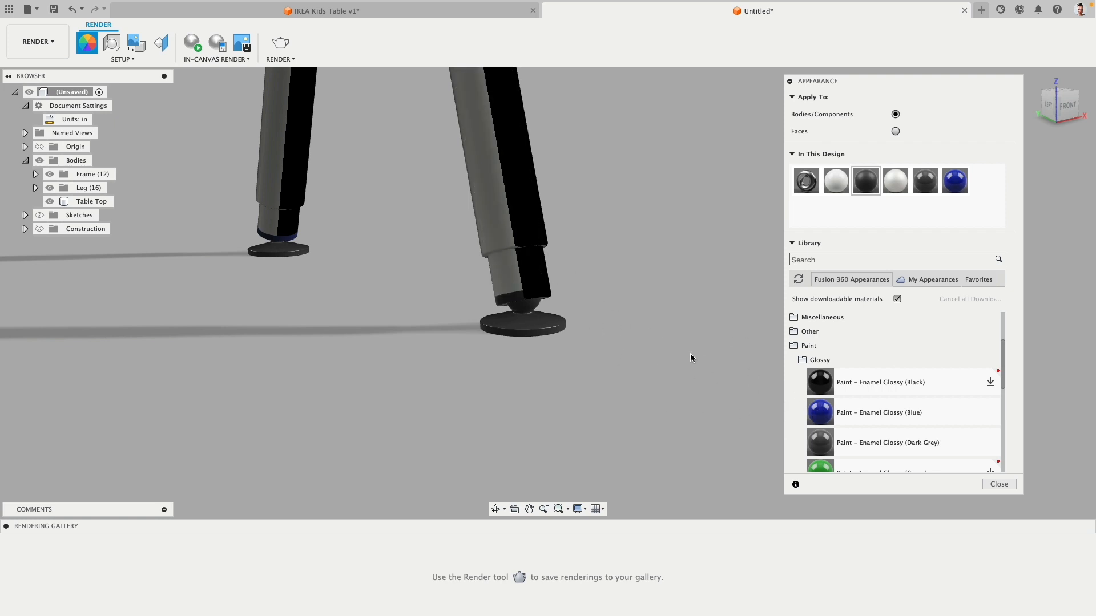
left_click(1003, 485)
left_click(38, 41)
left_click(41, 69)
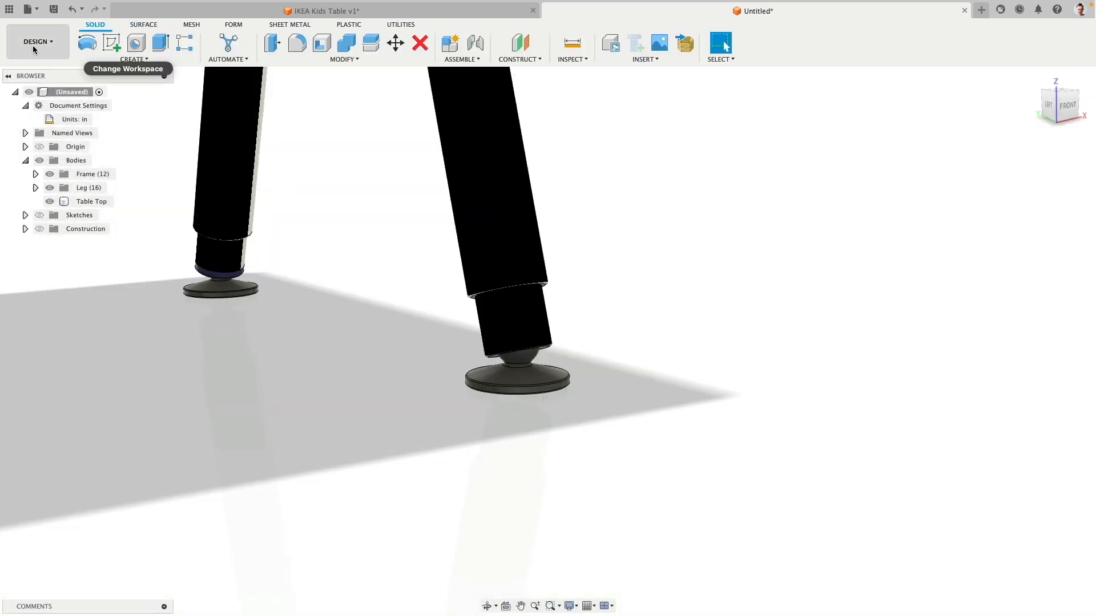
left_click(33, 50)
left_click(40, 110)
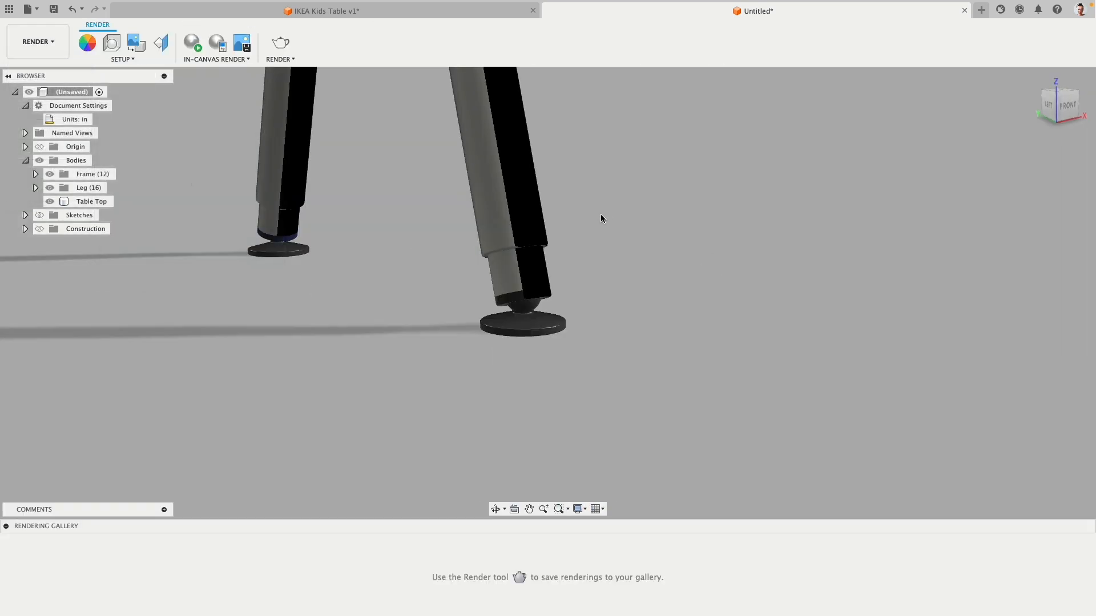
left_click(86, 42)
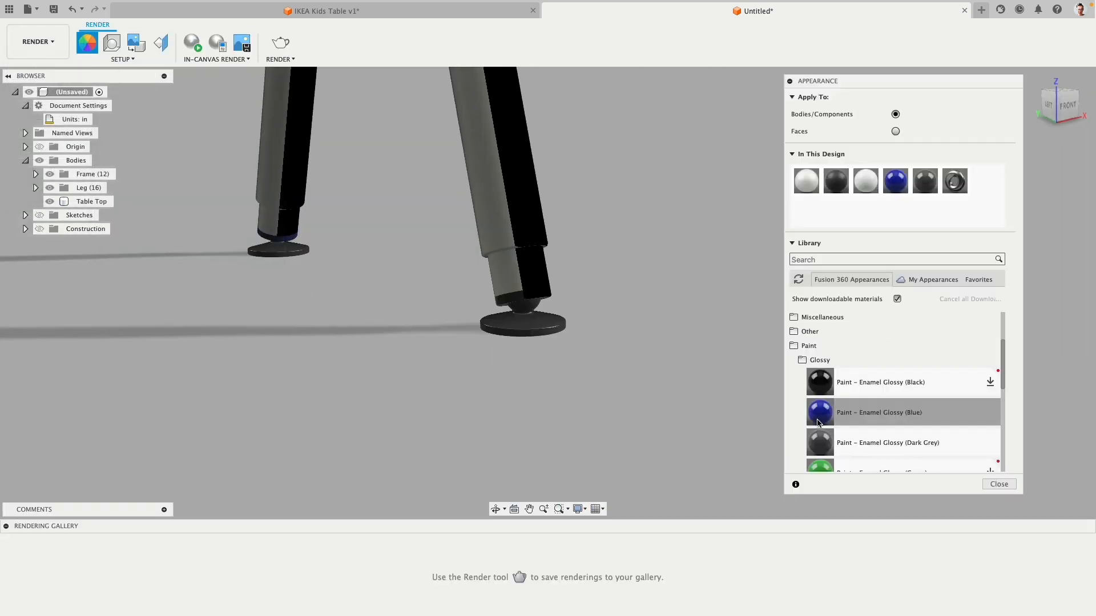
Step: Apply Paint - Enamel Glossy (Blue) to the bottom ends of the other pair of legs
left_click_drag(819, 422, 551, 295)
scroll(380, 412, "down", 3)
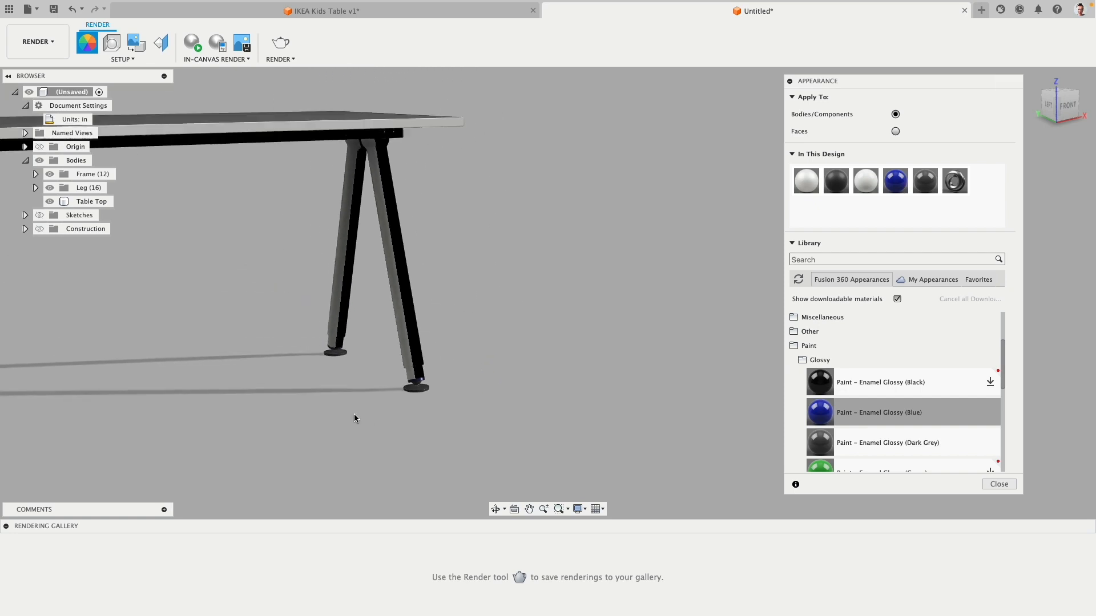
scroll(445, 360, "up", 5)
scroll(671, 347, "up", 3)
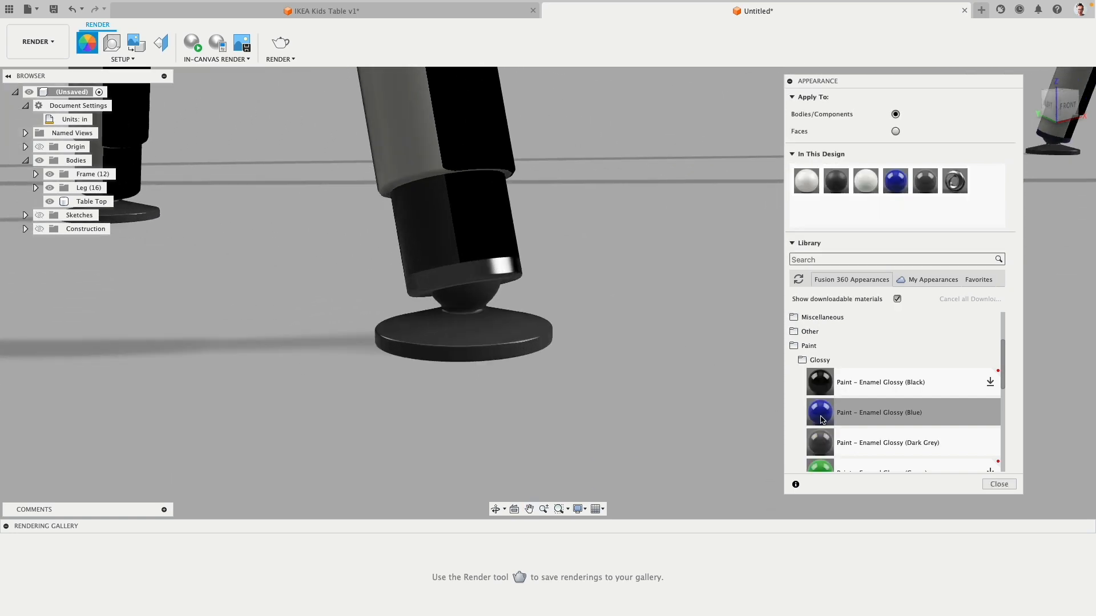
left_click_drag(820, 412, 549, 286)
middle_click_drag(227, 284, 534, 323)
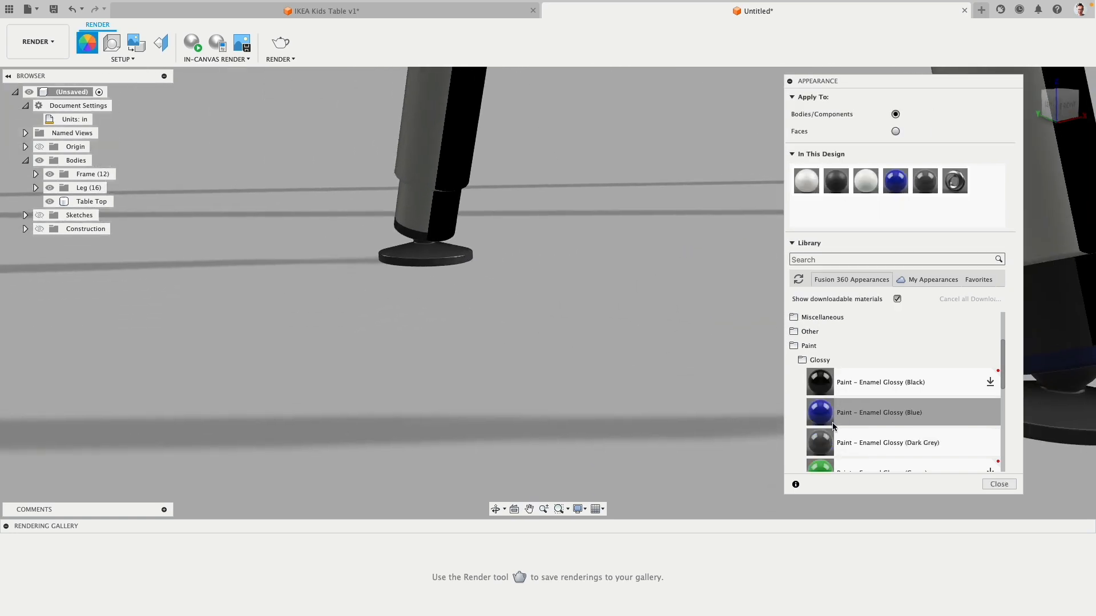
left_click_drag(830, 422, 433, 236)
Step: Apply Paint - Enamel Glossy (Blue) to the beam end caps at one end of the table frame
scroll(494, 403, "down", 4)
middle_click_drag(494, 405, 507, 337, "shift")
middle_click_drag(508, 286, 516, 416)
scroll(516, 416, "down", 3)
scroll(502, 355, "up", 3)
left_click_drag(820, 412, 600, 191)
left_click_drag(815, 421, 389, 193)
Step: Apply Paint - Enamel Glossy (Blue) to the beam end caps at the opposite end of the table frame
scroll(479, 327, "down", 4)
middle_click_drag(602, 350, 408, 330, "shift")
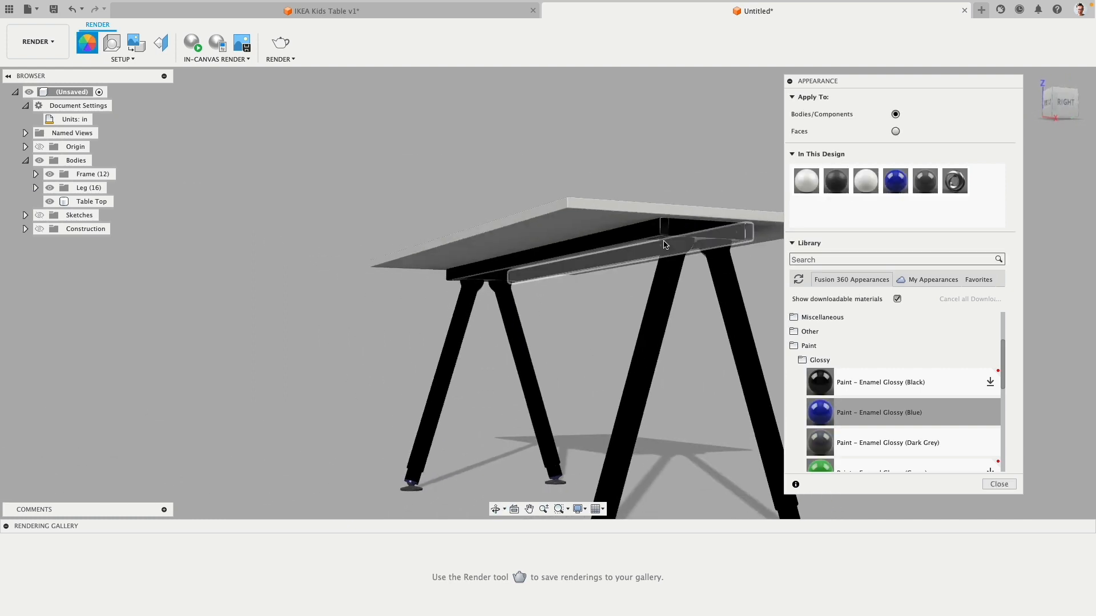
scroll(633, 240, "up", 4)
left_click_drag(895, 183, 602, 265)
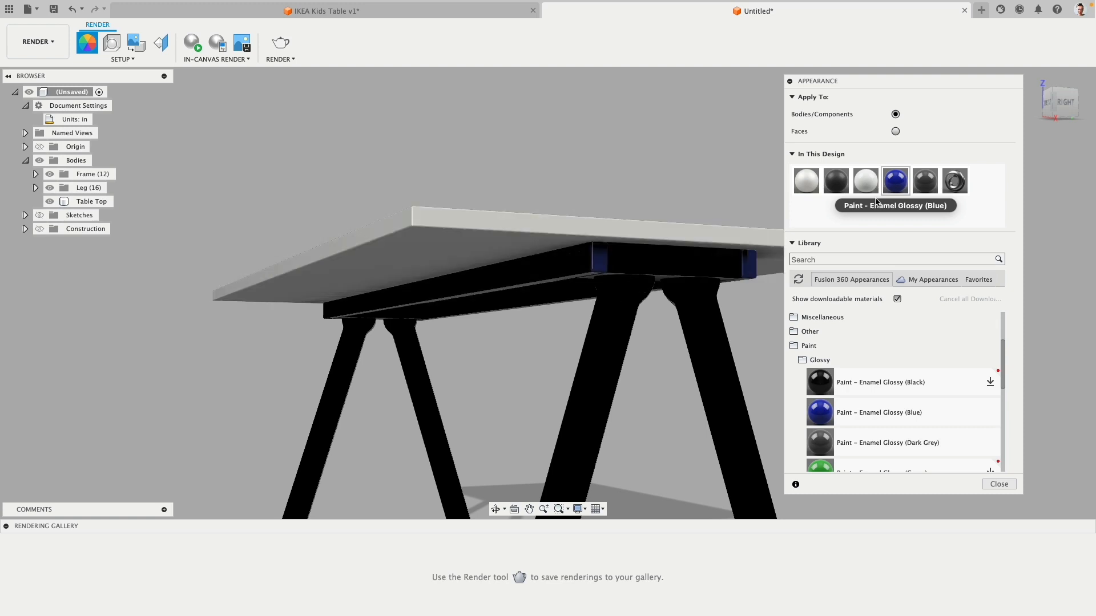
Step: Change the colour of the design's Paint - Enamel Glossy (Blue) appearance to RGB 101, 101, 101
double_click(897, 180)
left_click_drag(735, 175, 796, 181)
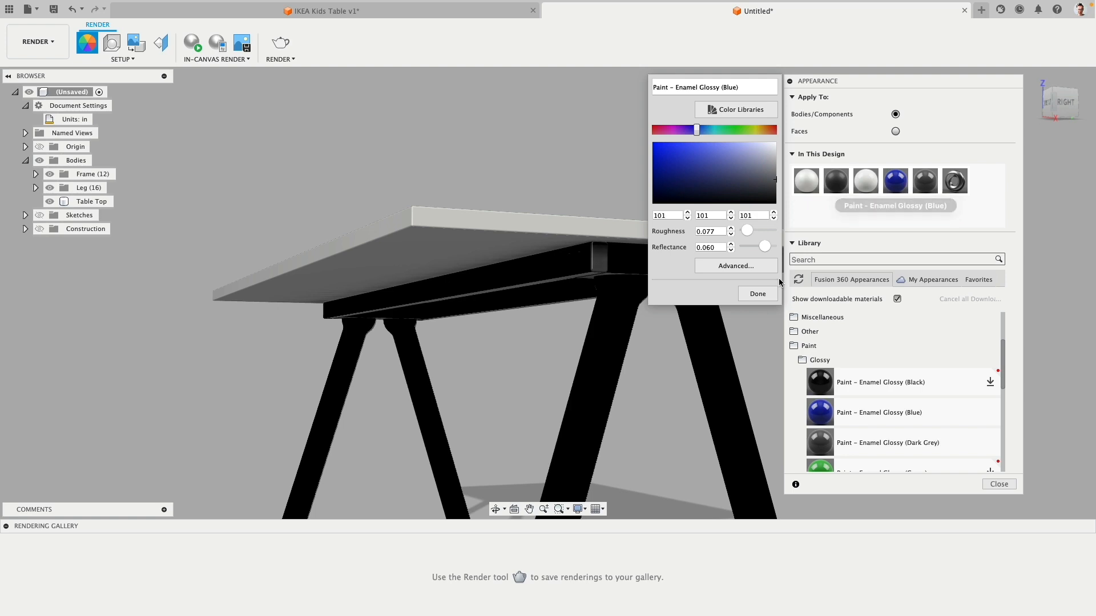
left_click(757, 293)
Step: Start the in-canvas render and examine the near leg's foot and lower section up close
middle_click_drag(640, 352, 462, 293, "shift")
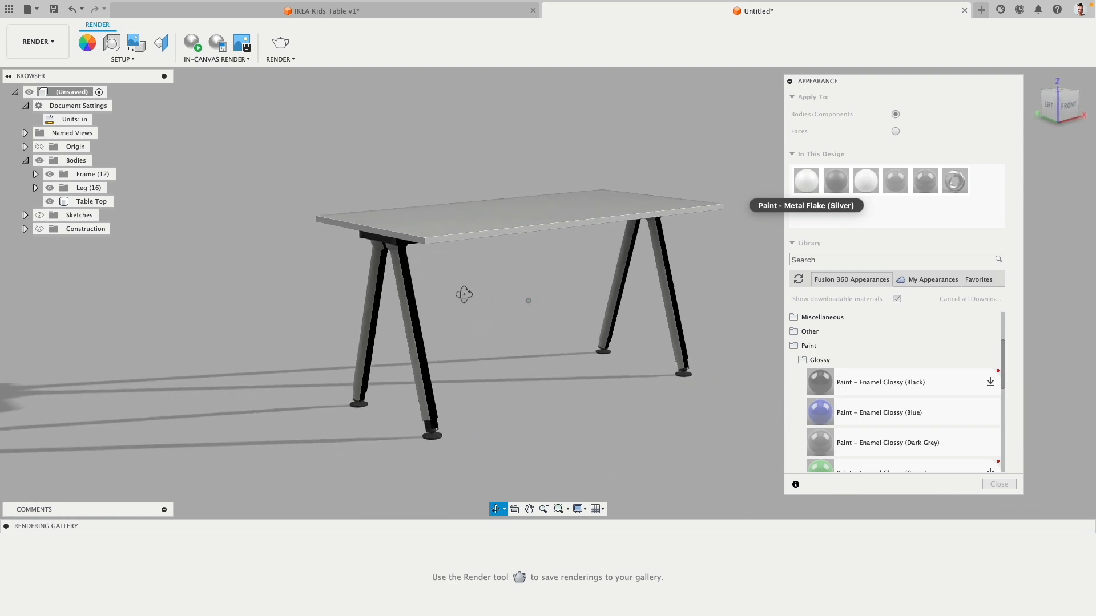
left_click(194, 40)
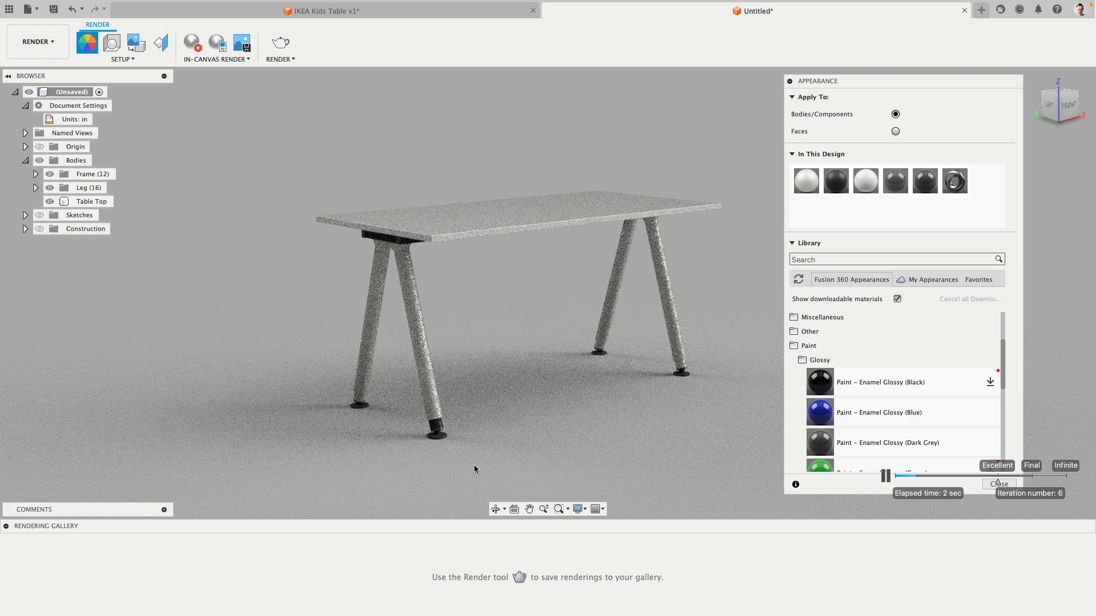
scroll(443, 450, "up", 5)
scroll(448, 390, "up", 3)
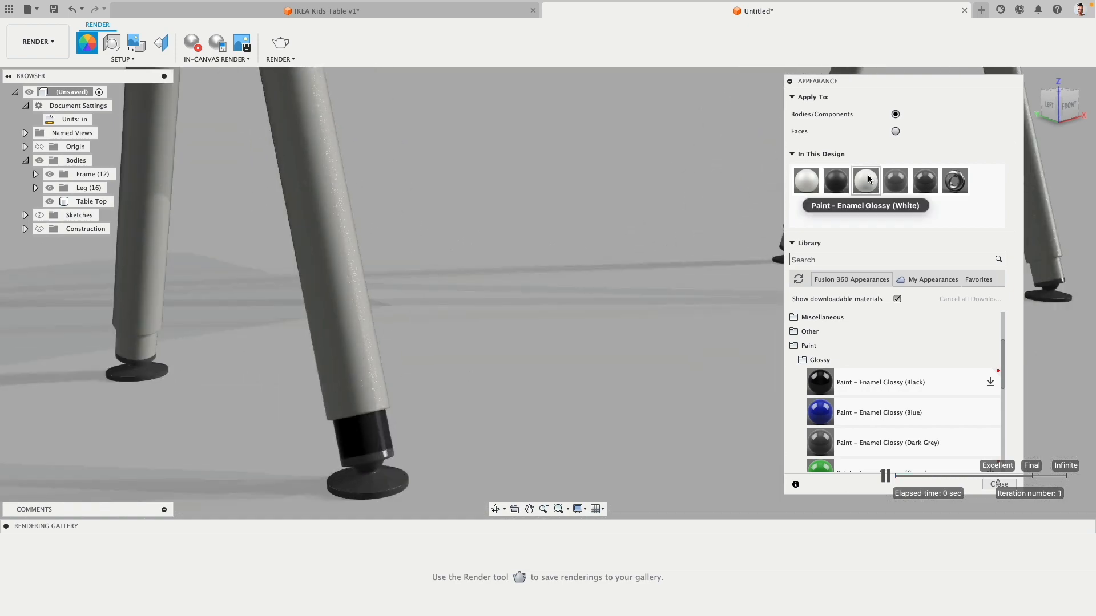
Step: Try Paint - Enamel Glossy (White) and the recoloured Paint - Enamel Glossy (Blue) on the near leg's lower section
scroll(474, 390, "down", 5)
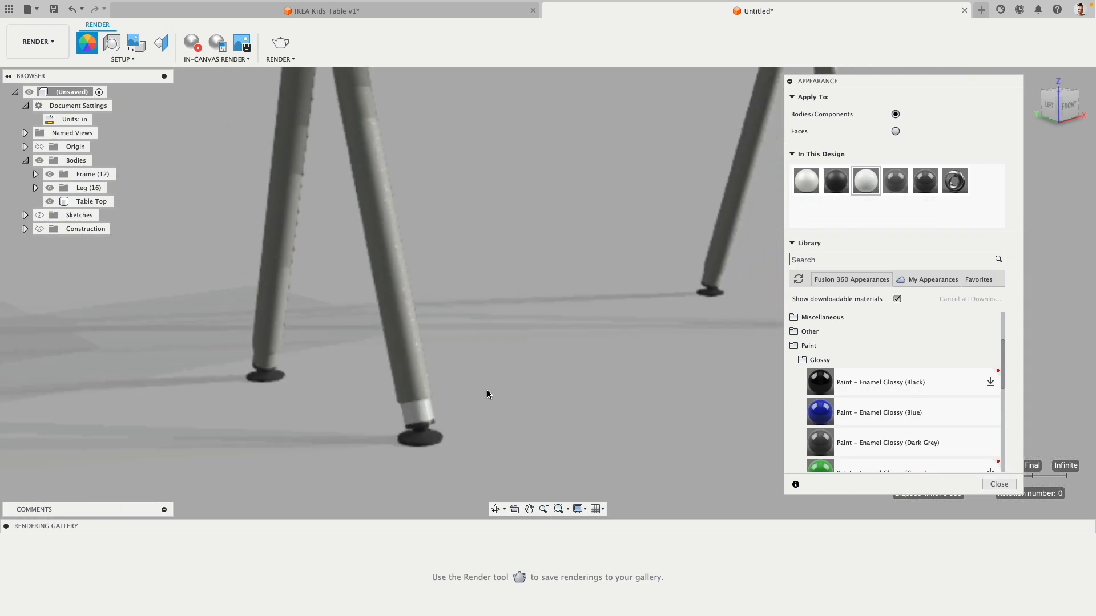
scroll(487, 395, "down", 4)
middle_click_drag(573, 316, 471, 347)
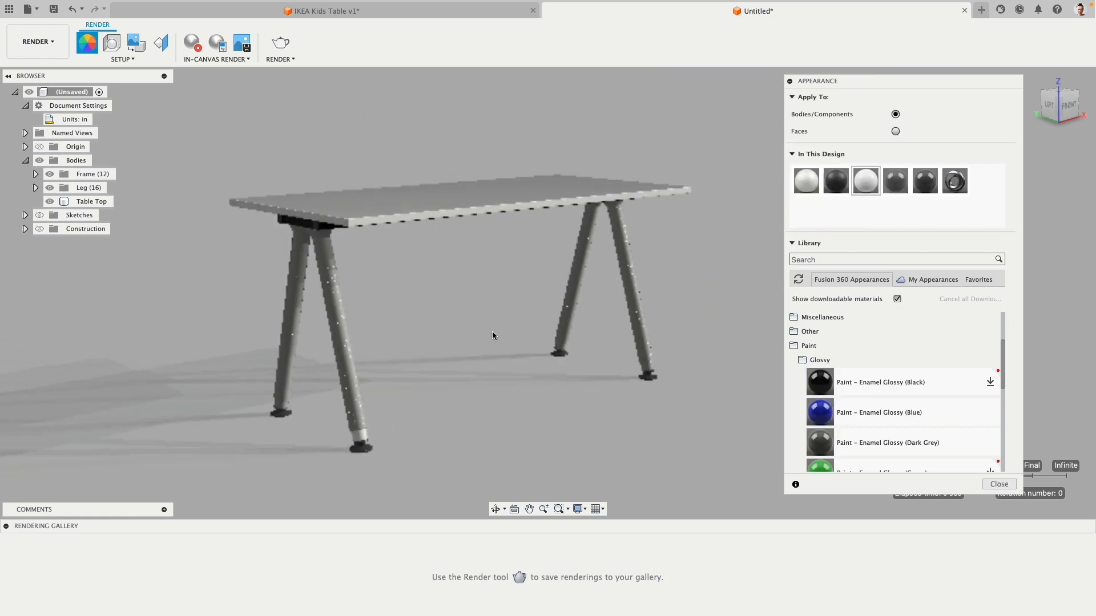
scroll(492, 335, "up", 2)
left_click_drag(894, 181, 335, 461)
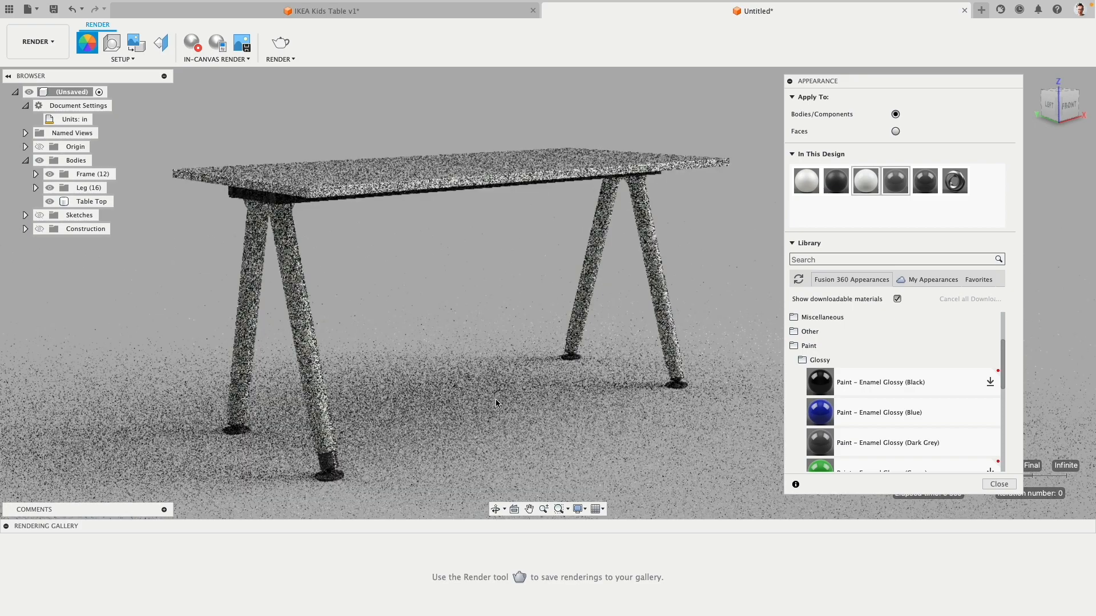
scroll(331, 482, "up", 10)
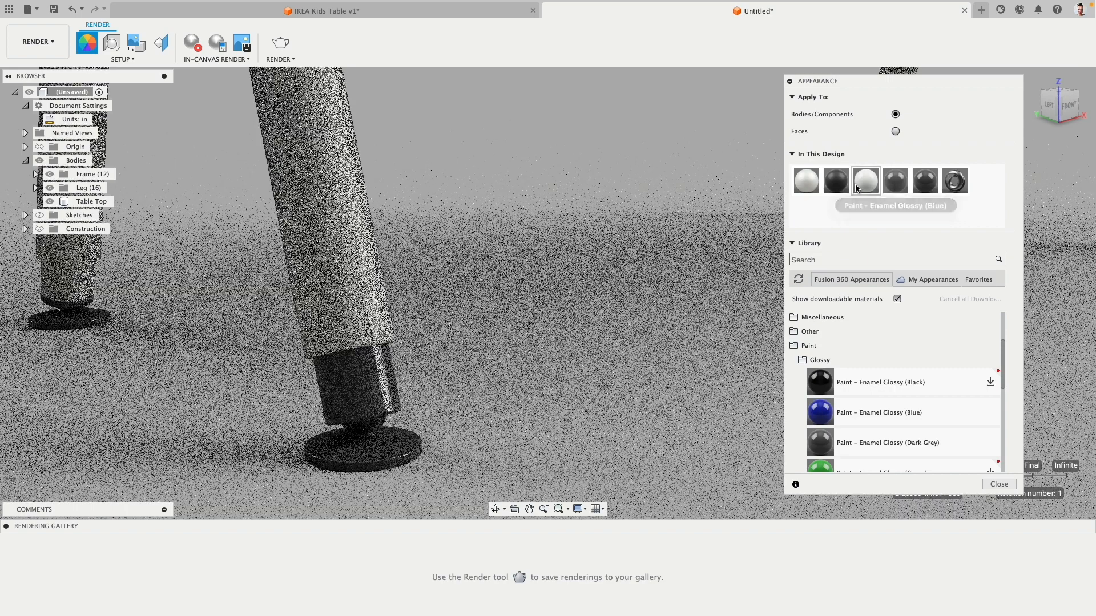
mouse_move(856, 188)
left_mouse_down()
mouse_move(424, 264)
mouse_move(333, 292)
left_mouse_up()
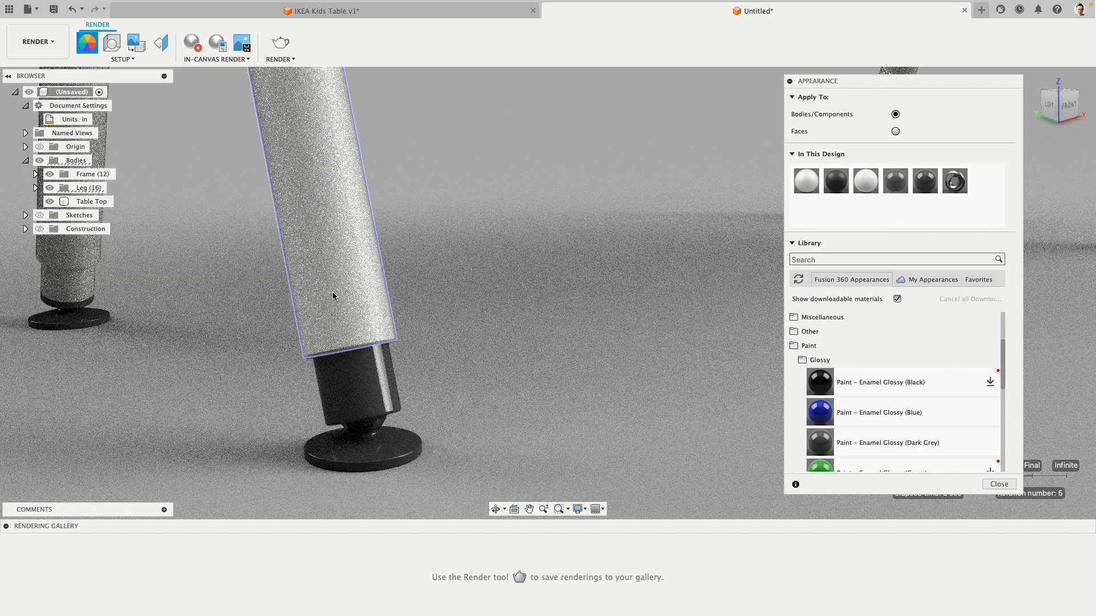
Step: Stop the in-canvas render and reopen the appearance settings with the table legs in view
right_click(366, 295)
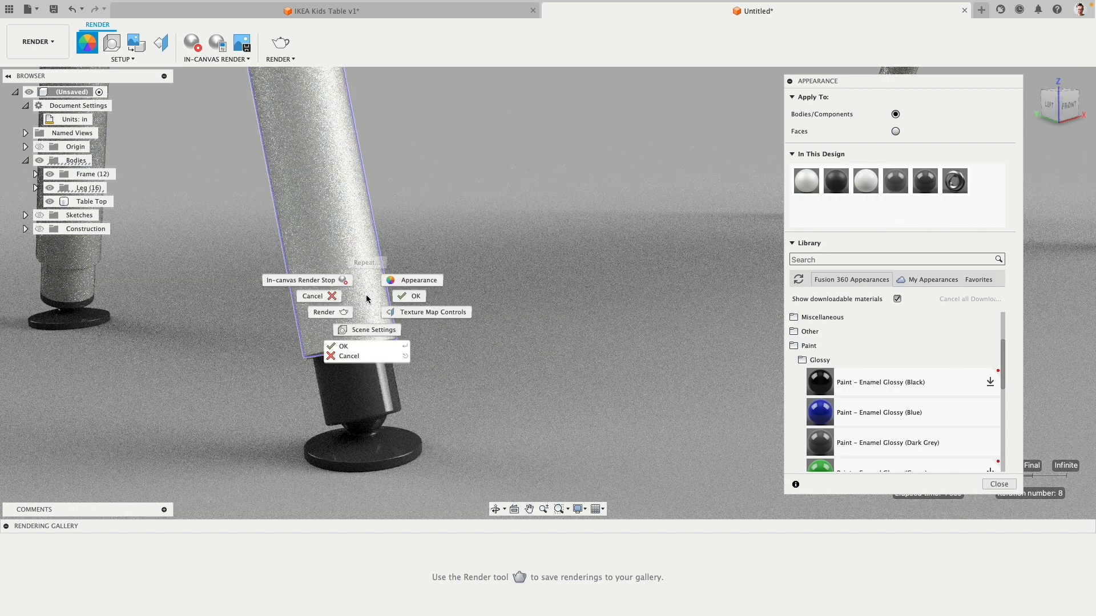
left_click(421, 301)
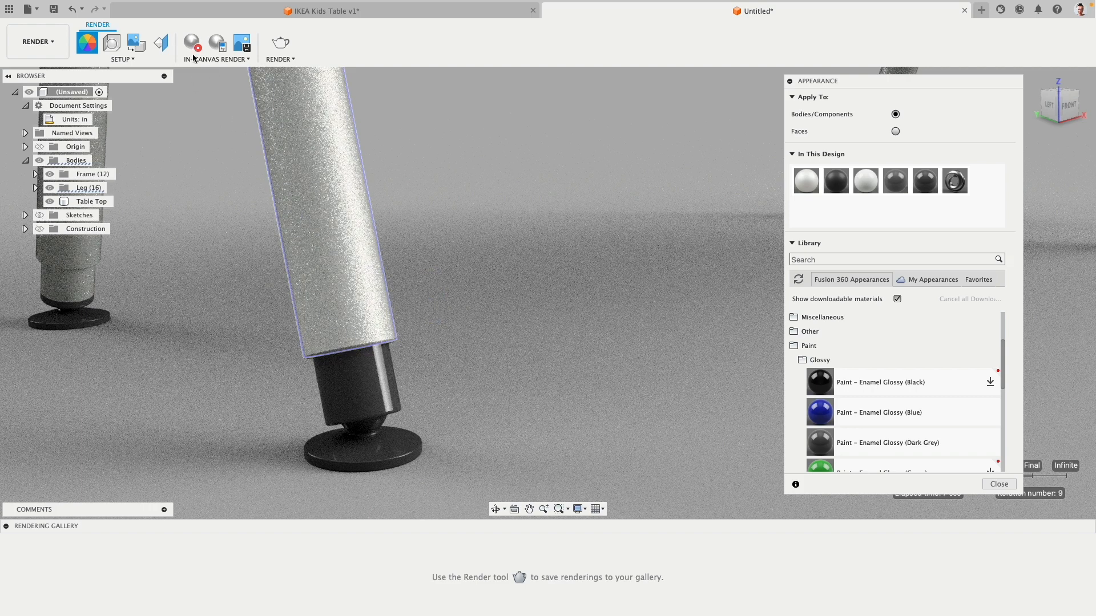
left_click(192, 43)
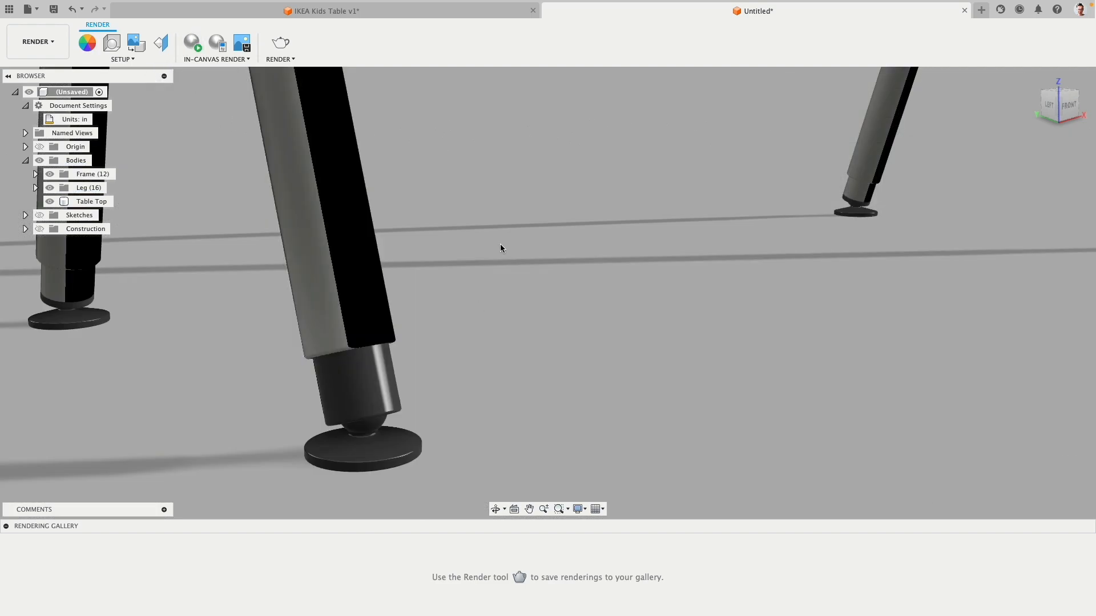
key("a")
left_click_drag(890, 180, 297, 278)
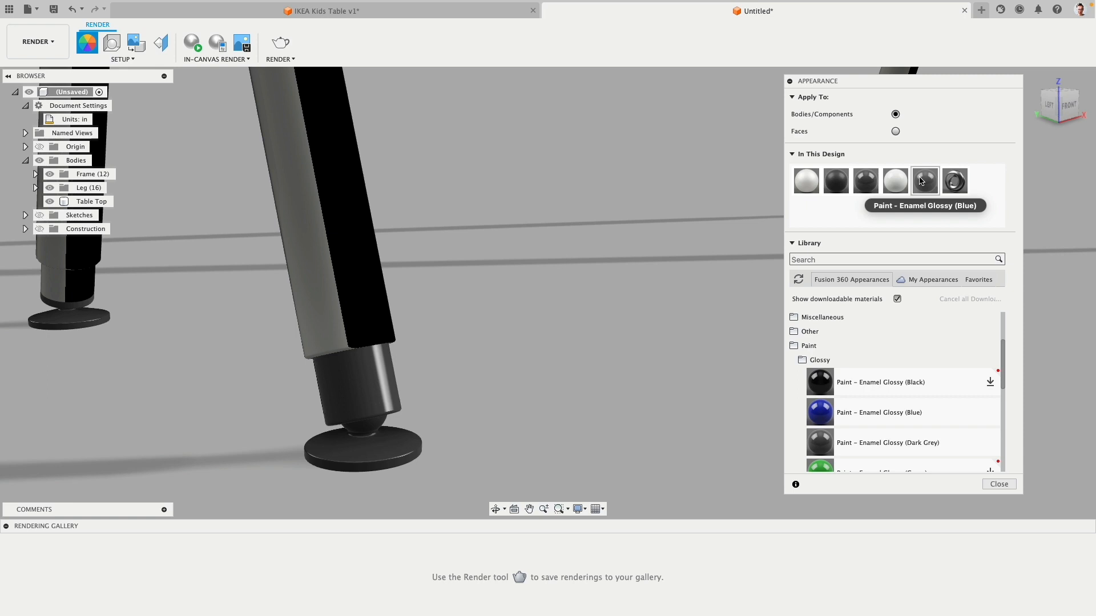
scroll(404, 326, "down", 5)
middle_click_drag(295, 291, 366, 289, "shift")
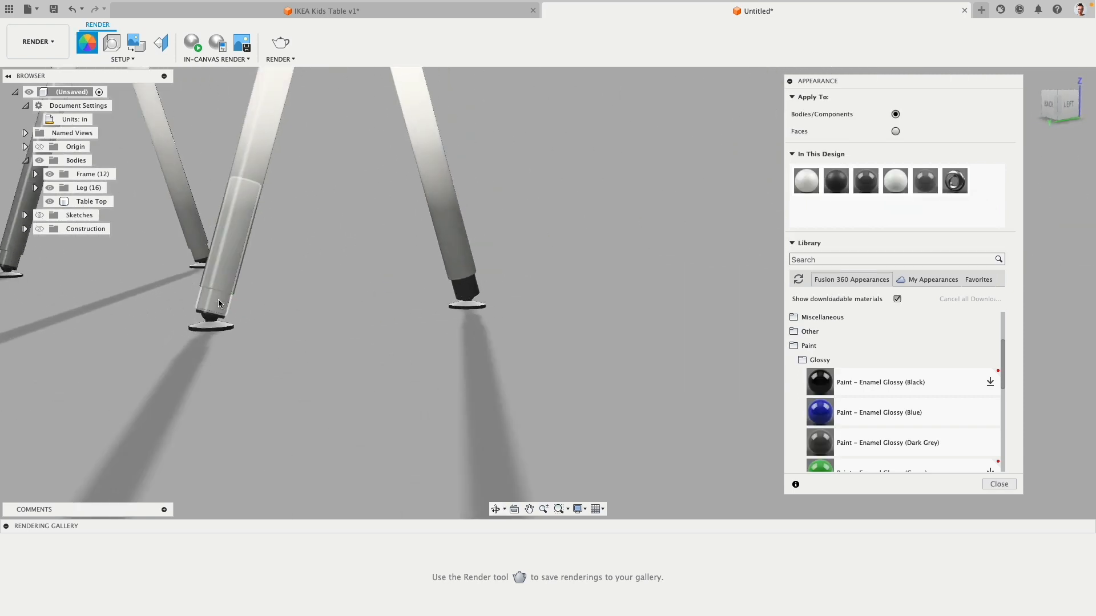
Step: Select the objects using Paint - Metal Flake (Silver) and apply that paint to the dark lower section of the mismatched leg
left_click(236, 270)
right_click(237, 266)
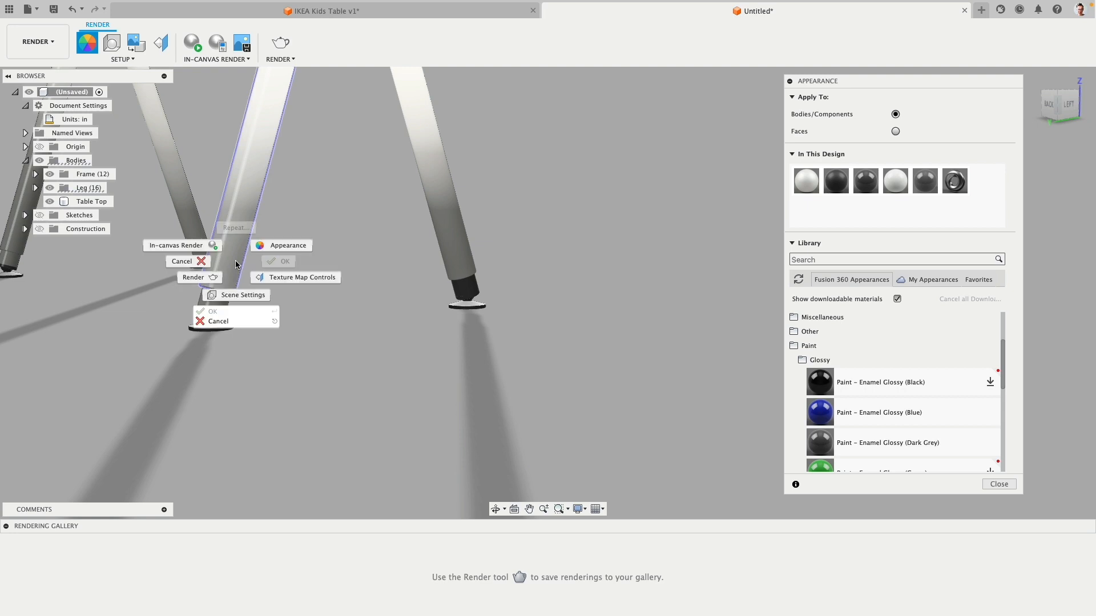
left_click(278, 251)
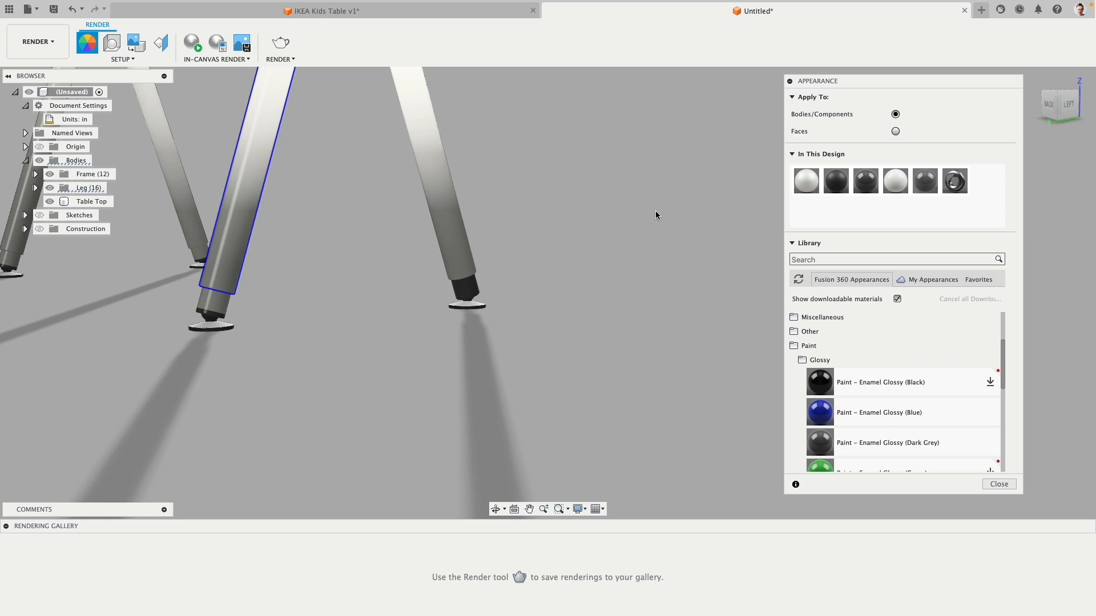
right_click(803, 182)
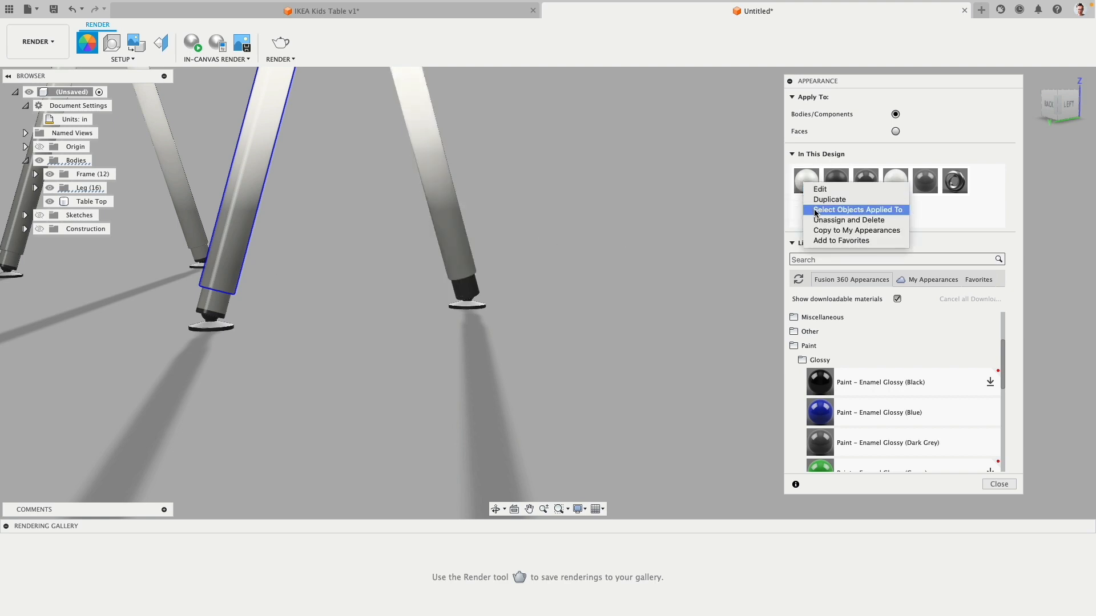
left_click(856, 210)
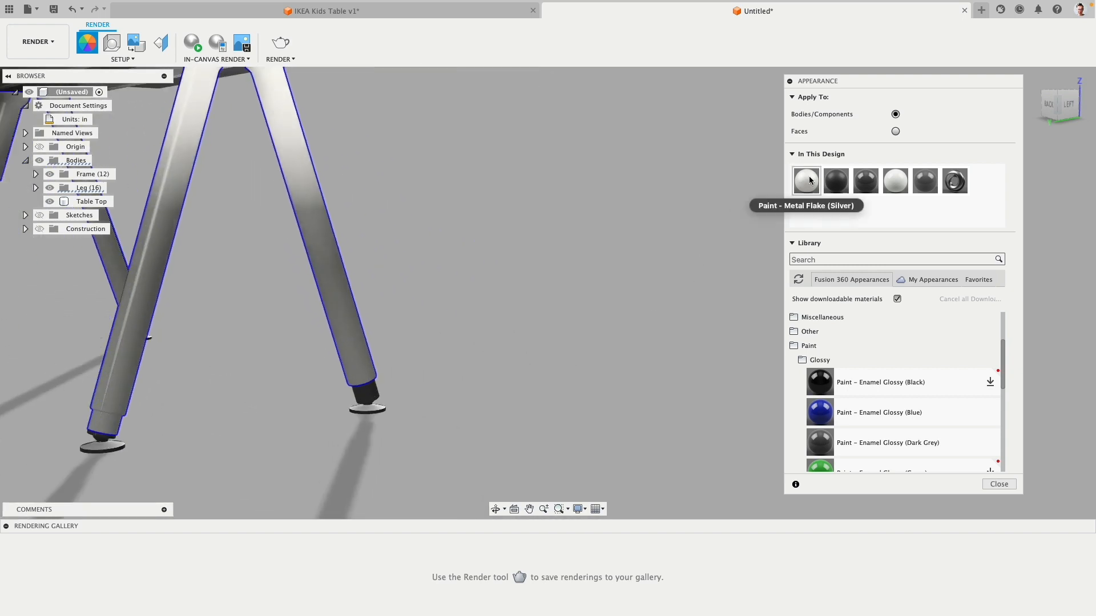
left_click_drag(810, 180, 367, 389)
Step: Close the appearance settings and preview the whole table with in-canvas rendering
middle_click_drag(436, 374, 612, 321, "shift")
scroll(506, 361, "down", 5)
left_click(999, 484)
middle_click_drag(697, 351, 548, 291, "shift")
left_click(193, 42)
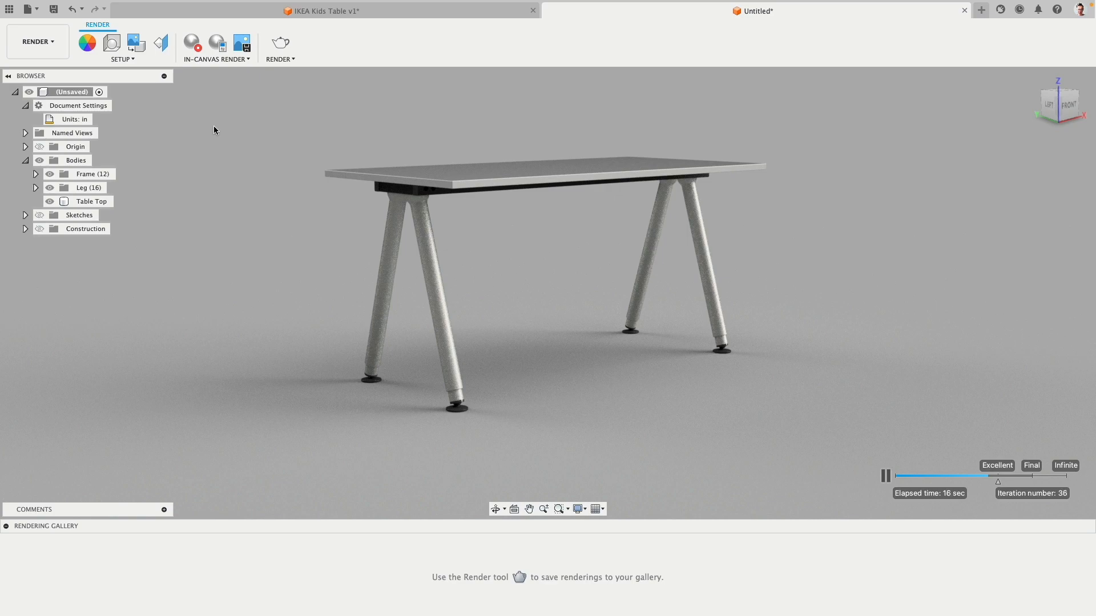
Step: Check the file commands for Capture Image without running it, and end the table's in-canvas preview
left_click(36, 15)
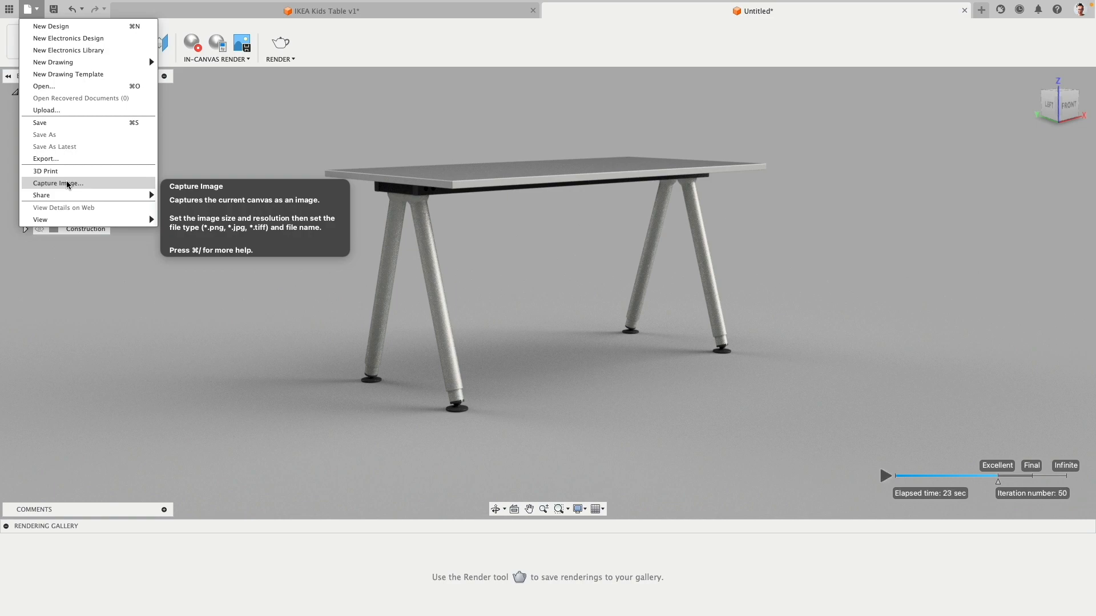
left_click(242, 110)
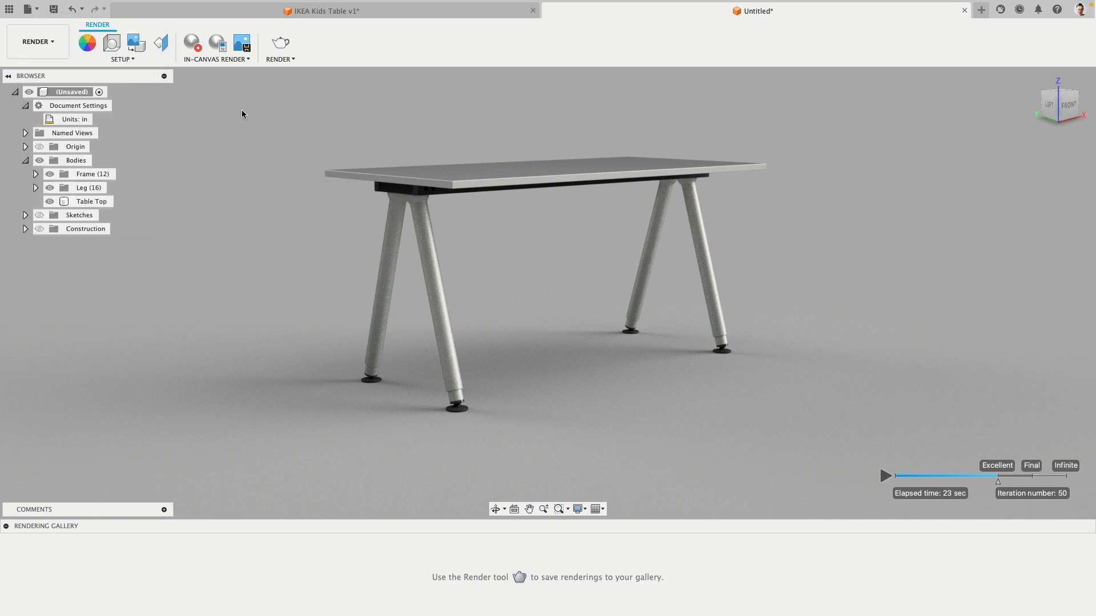
left_click(191, 43)
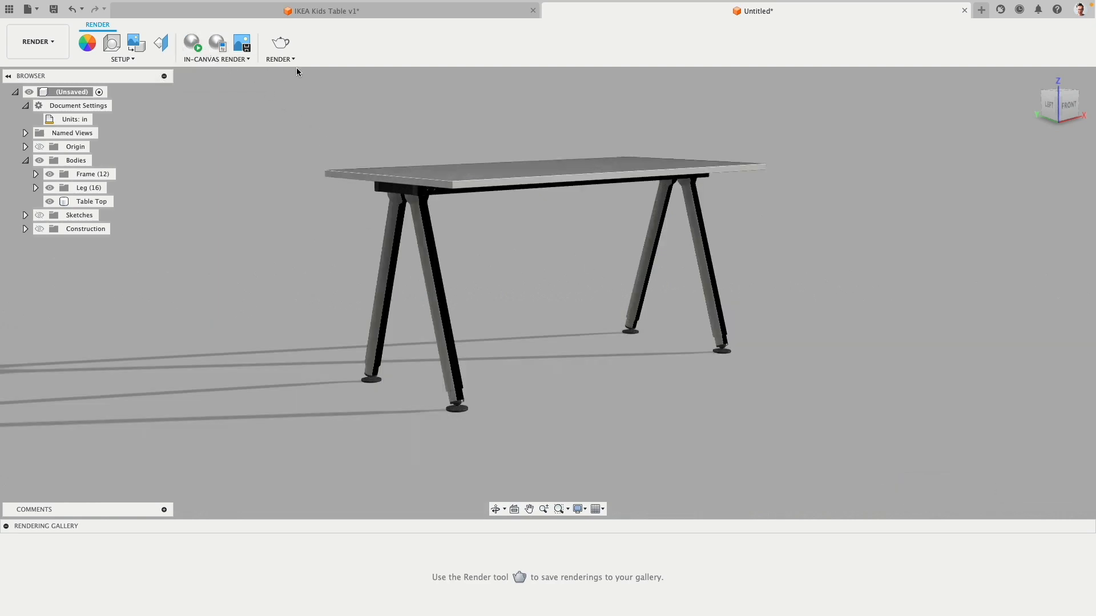
Step: Try to render the unsaved table design, then close the document and save it as KID in AID 3D Modeling 2024
left_click(280, 44)
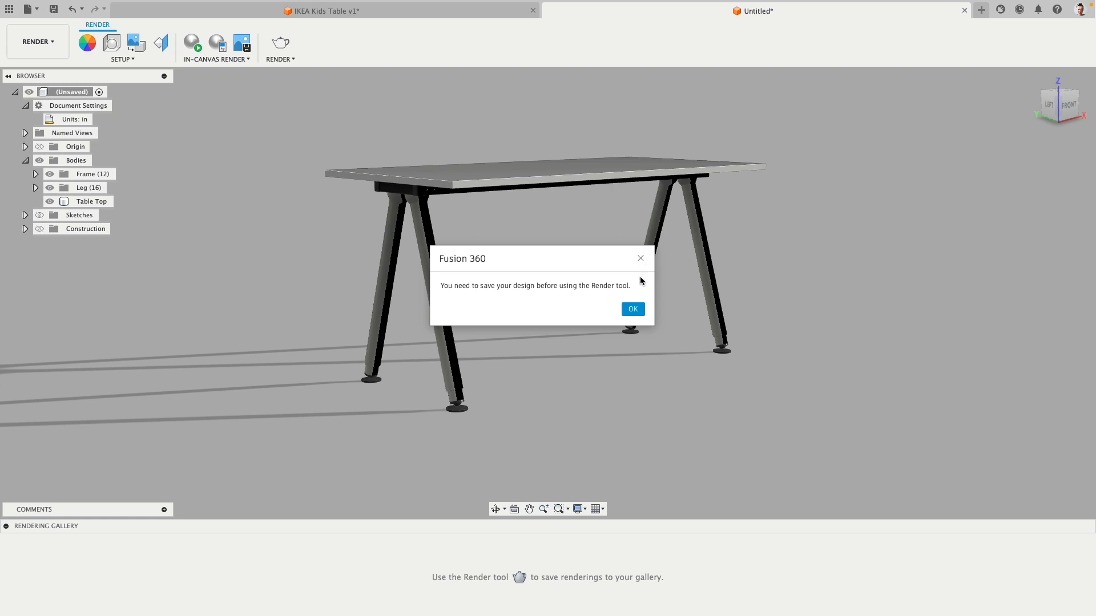
left_click(633, 309)
left_click(965, 11)
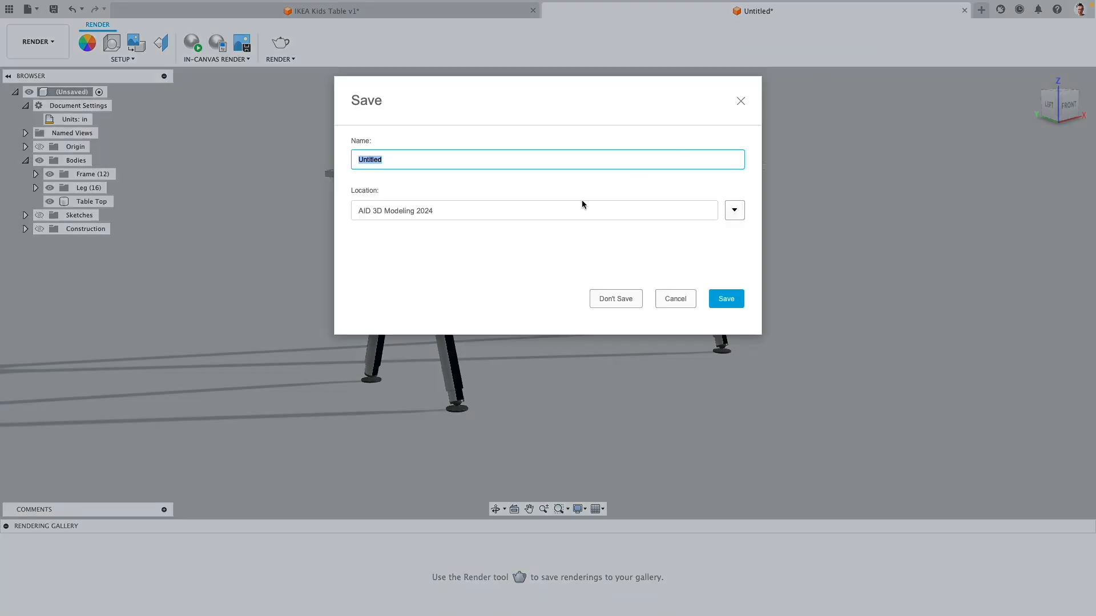
type("KID")
left_click(735, 299)
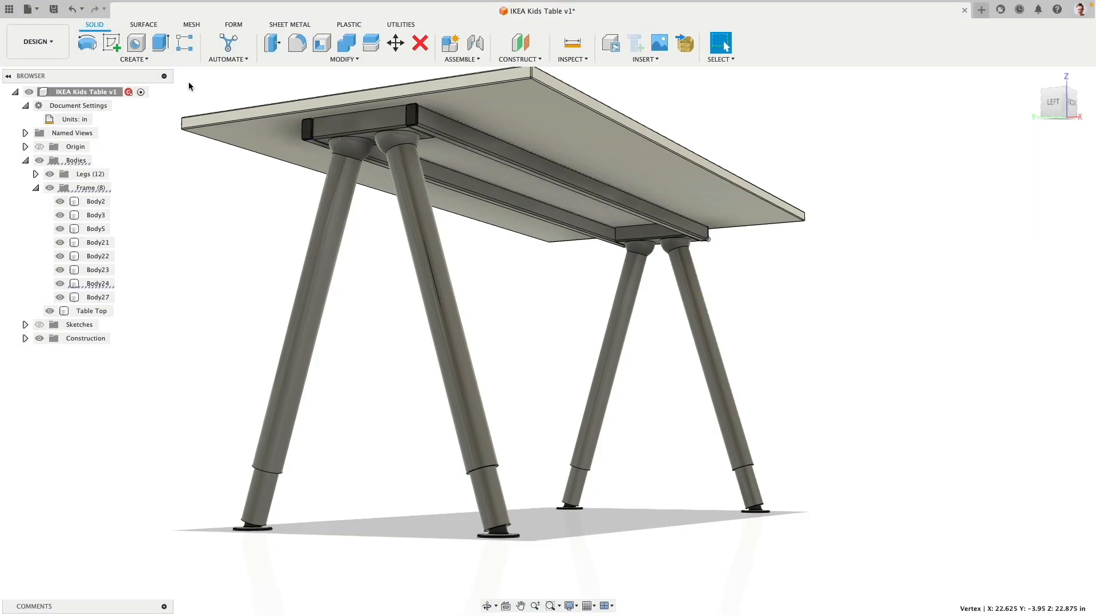
Step: Change the IKEA Kids Table design to the Render workspace and open its render settings
left_click(35, 42)
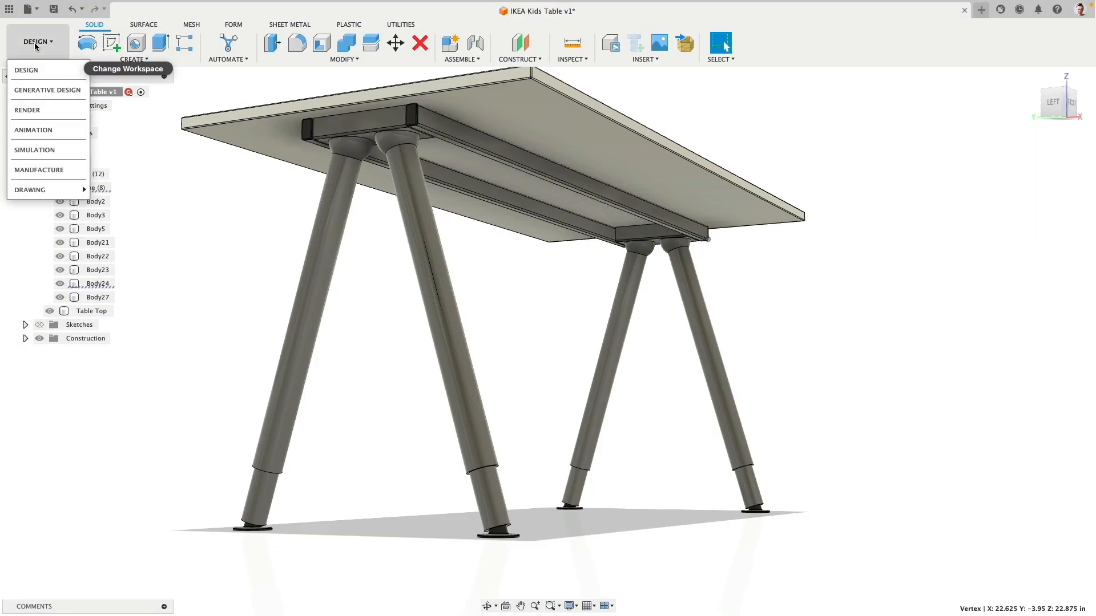
left_click(36, 110)
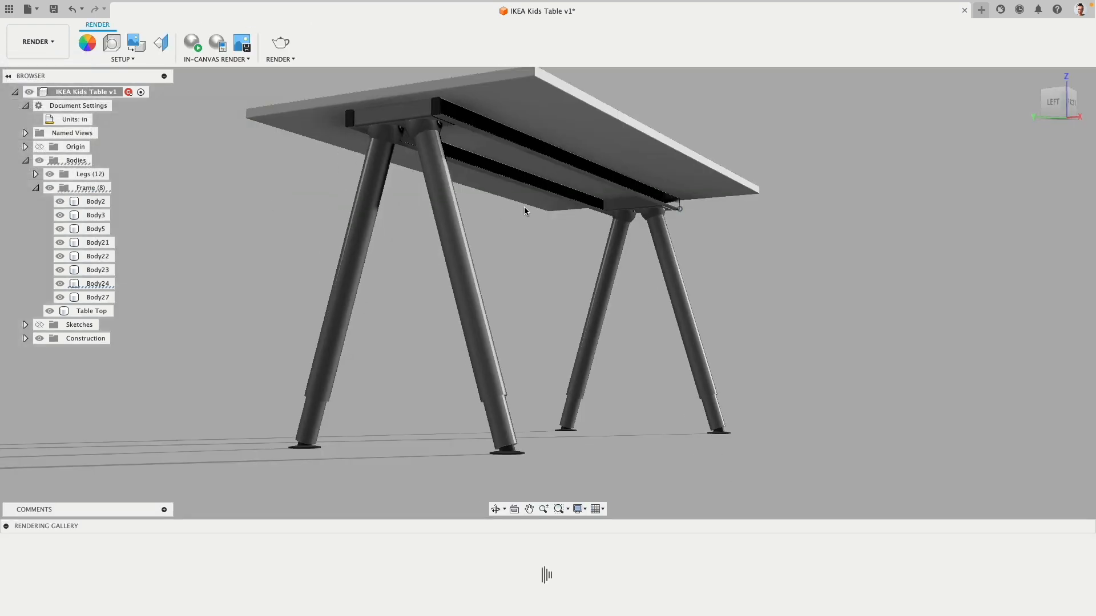
left_click(283, 43)
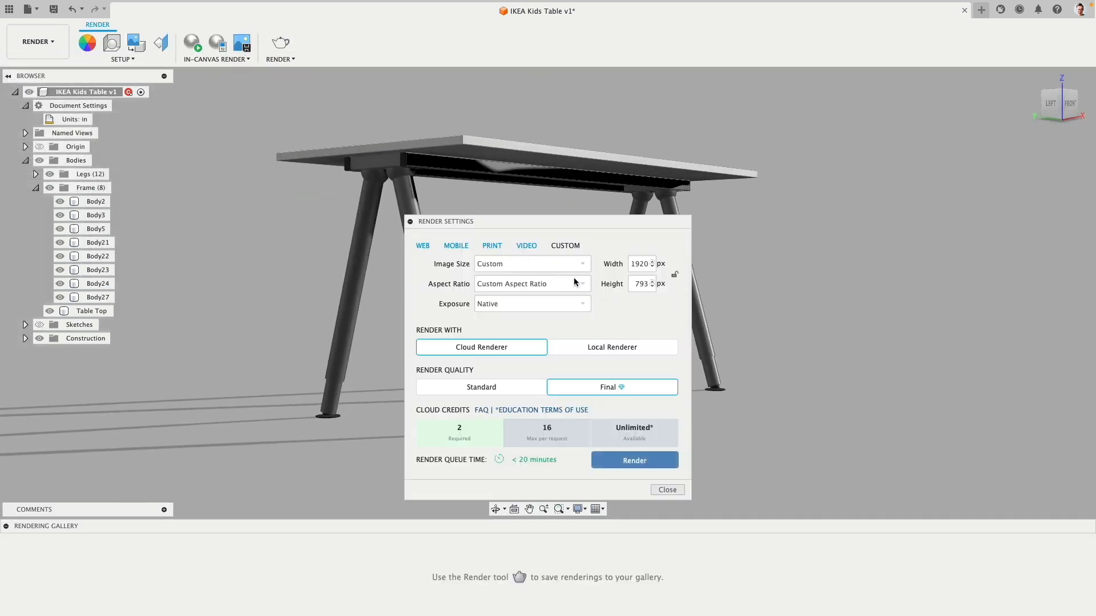
Step: Check the Local Renderer options, return to Cloud Renderer, and submit the table's render at Final quality
left_click_drag(597, 223, 908, 142)
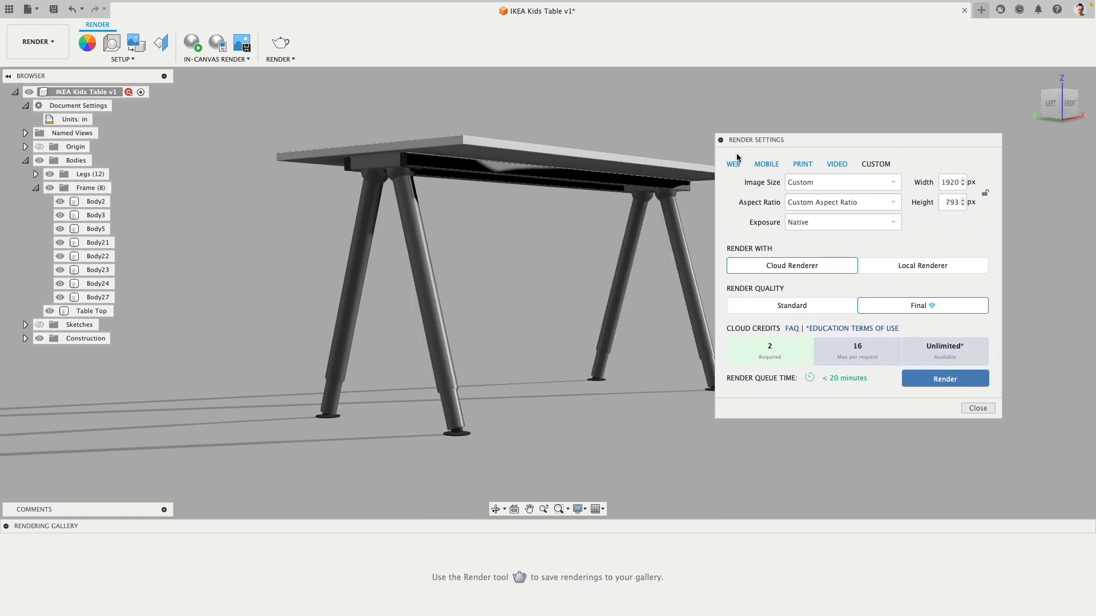
left_click(911, 269)
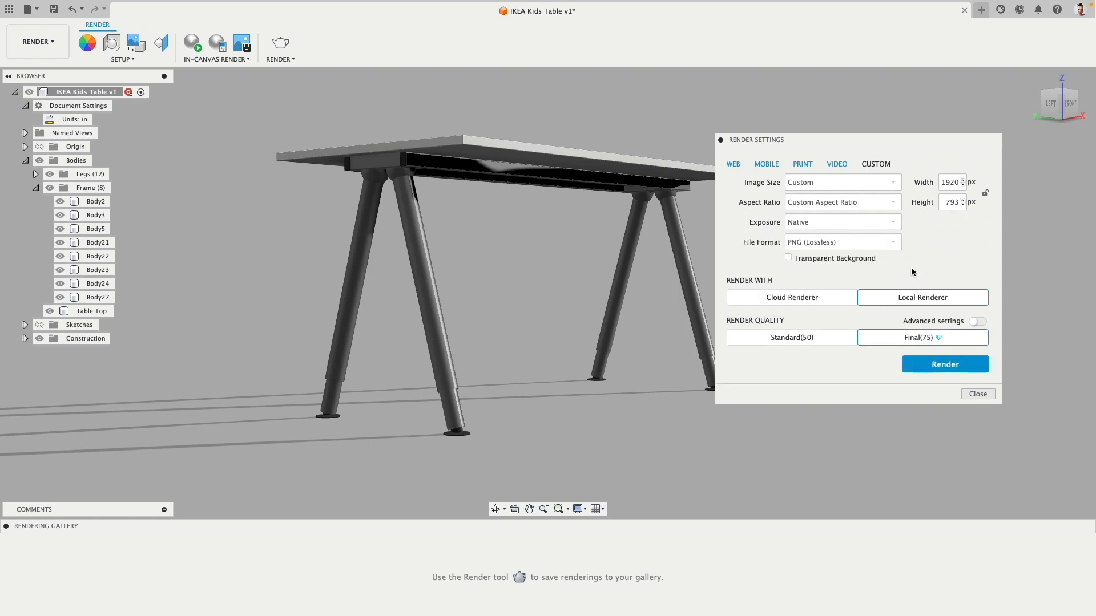
left_click(799, 297)
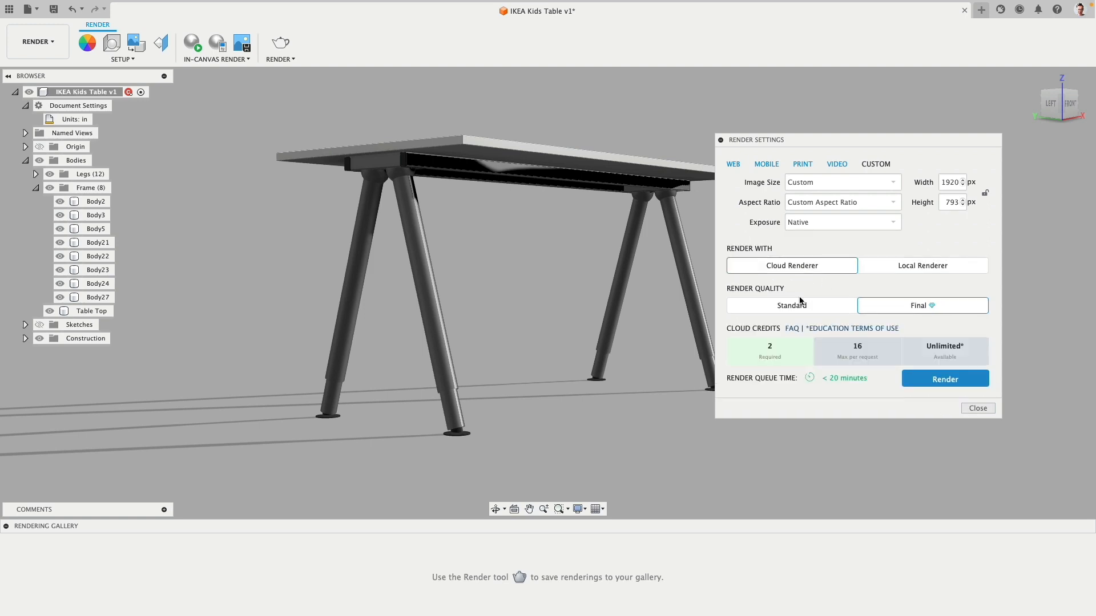
left_click(949, 385)
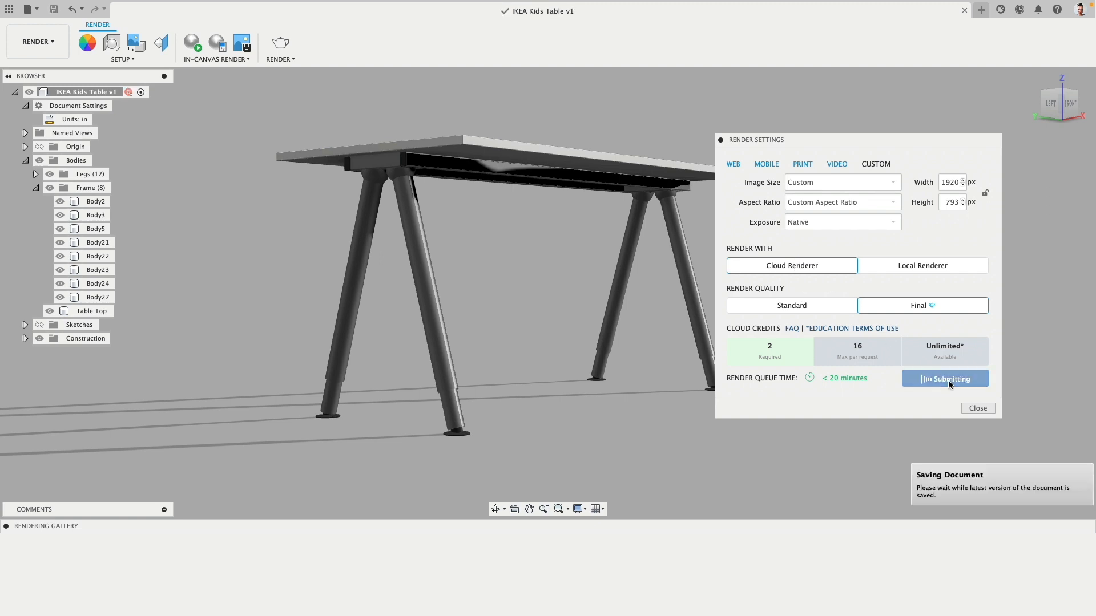